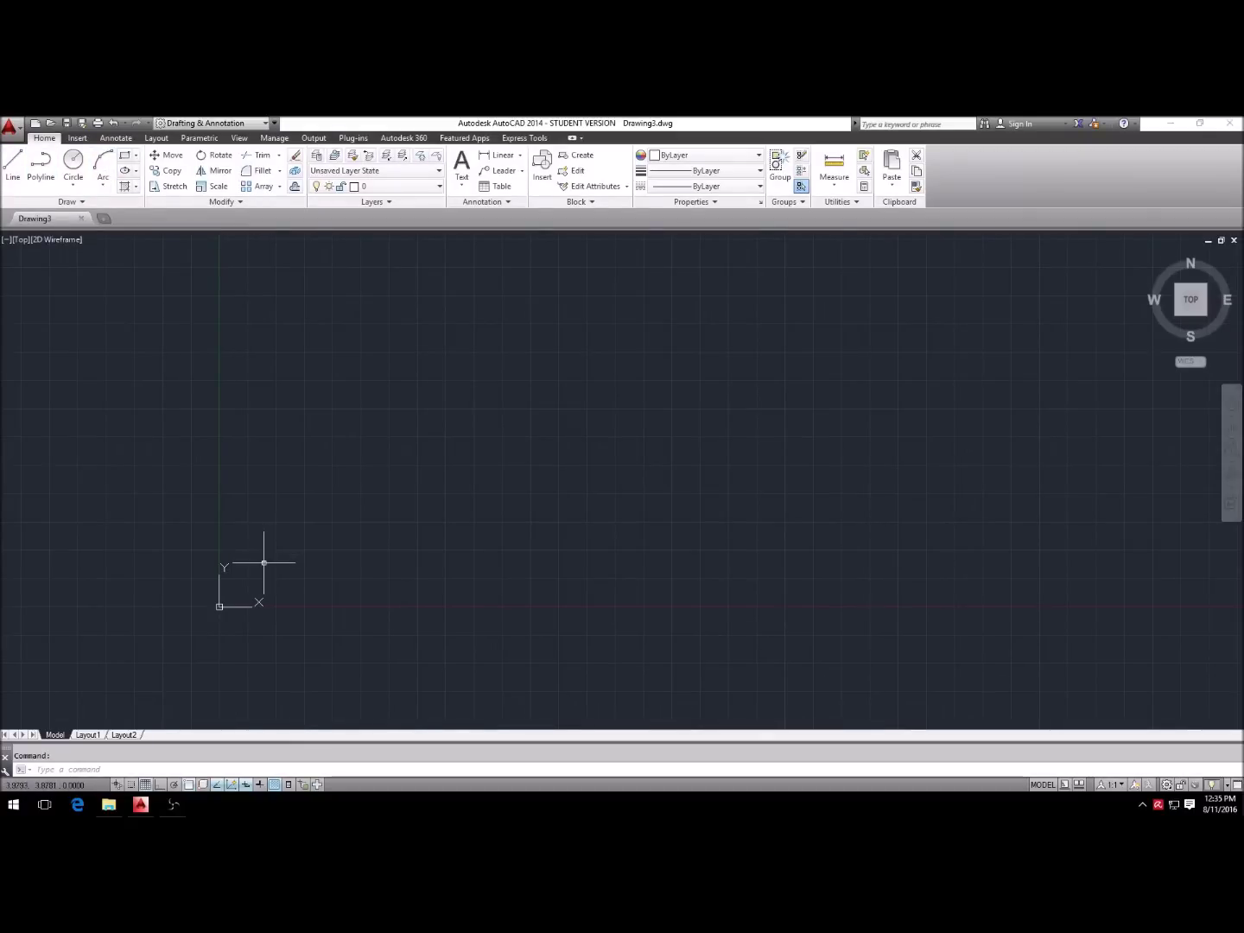
# Step: Draw a zigzag of three connected line segments across the upper half of the drawing area
pyautogui.scroll(-1, 376, 602)
pyautogui.scroll(5, 366, 578)
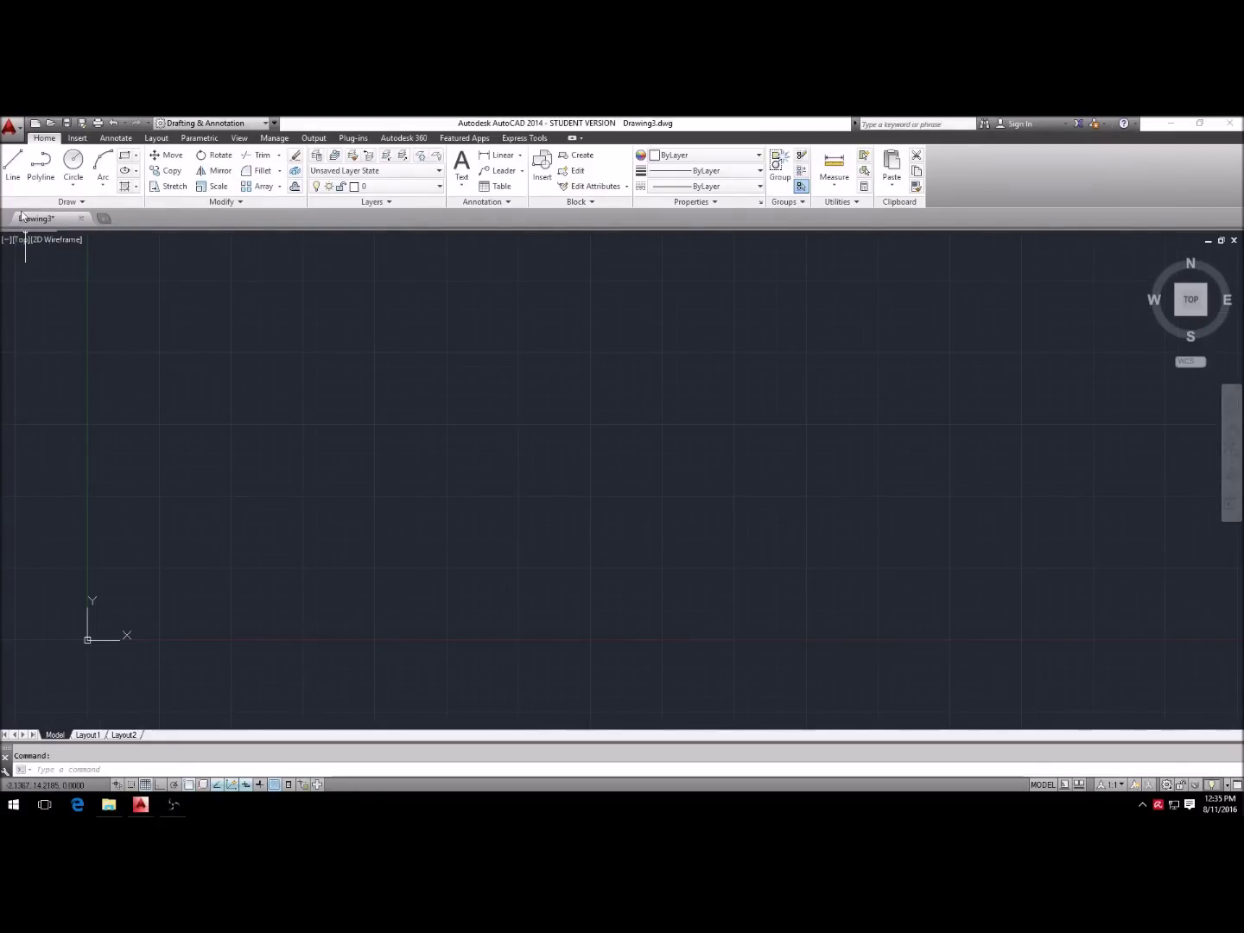
pyautogui.click(11, 167)
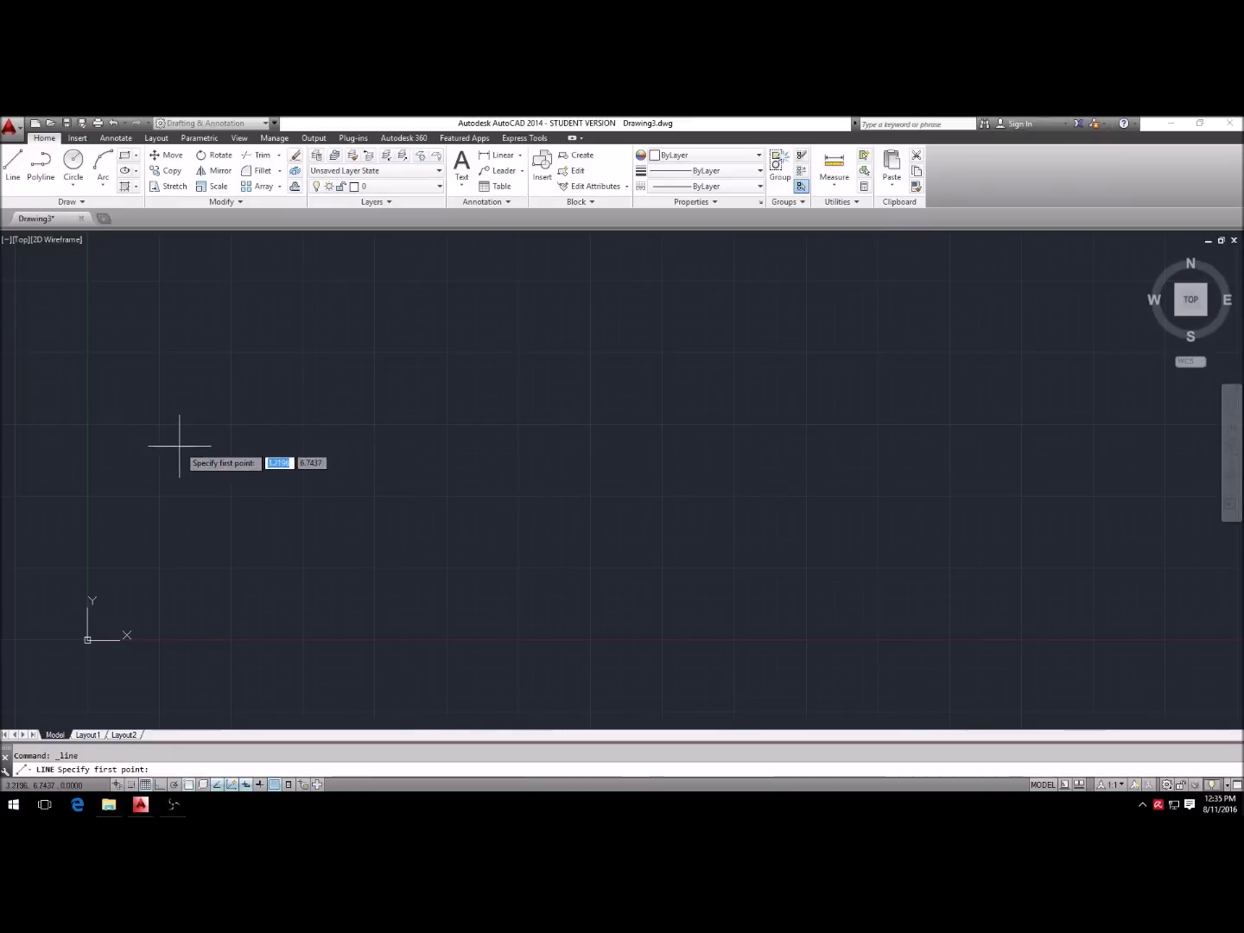
pyautogui.click(201, 352)
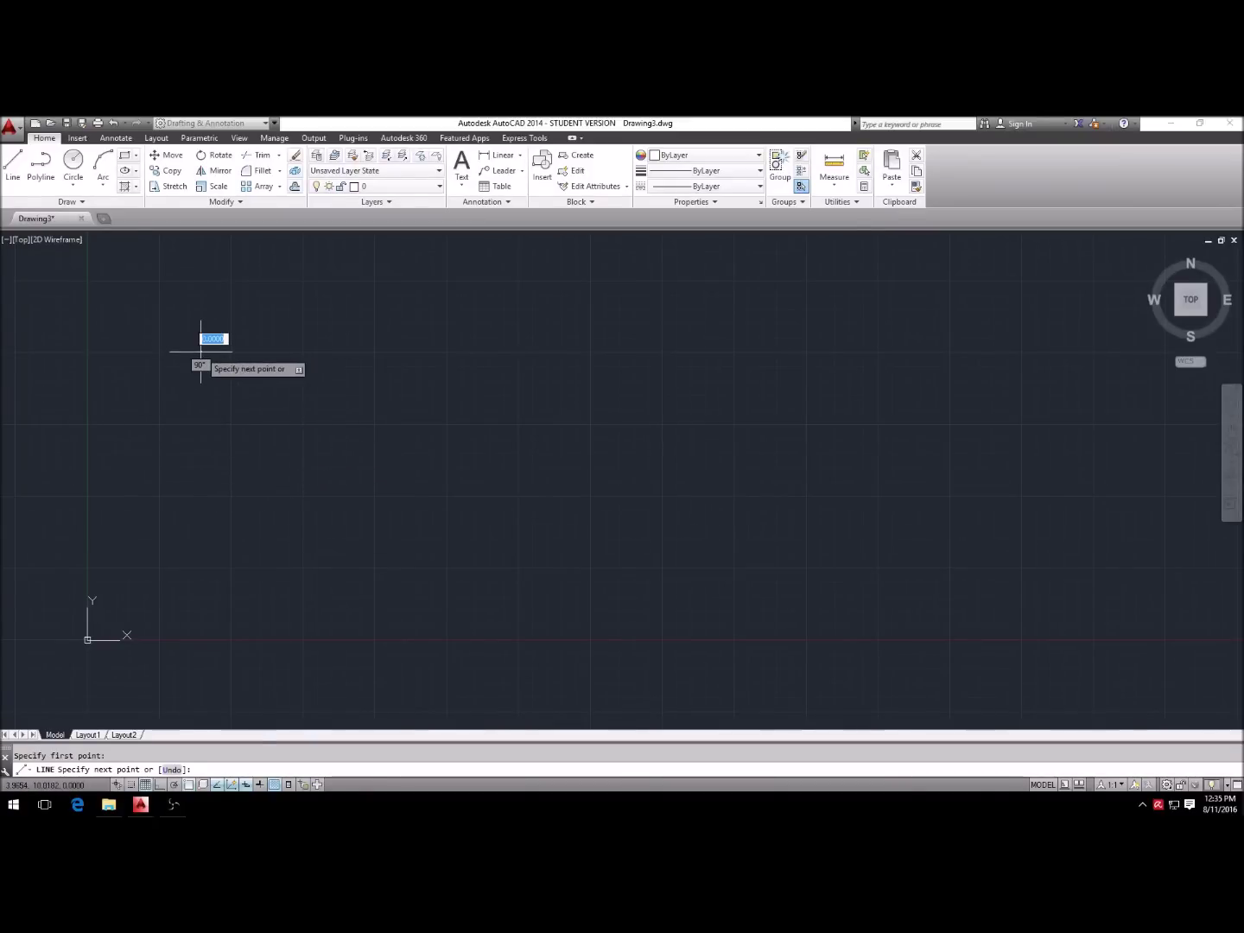
pyautogui.click(519, 426)
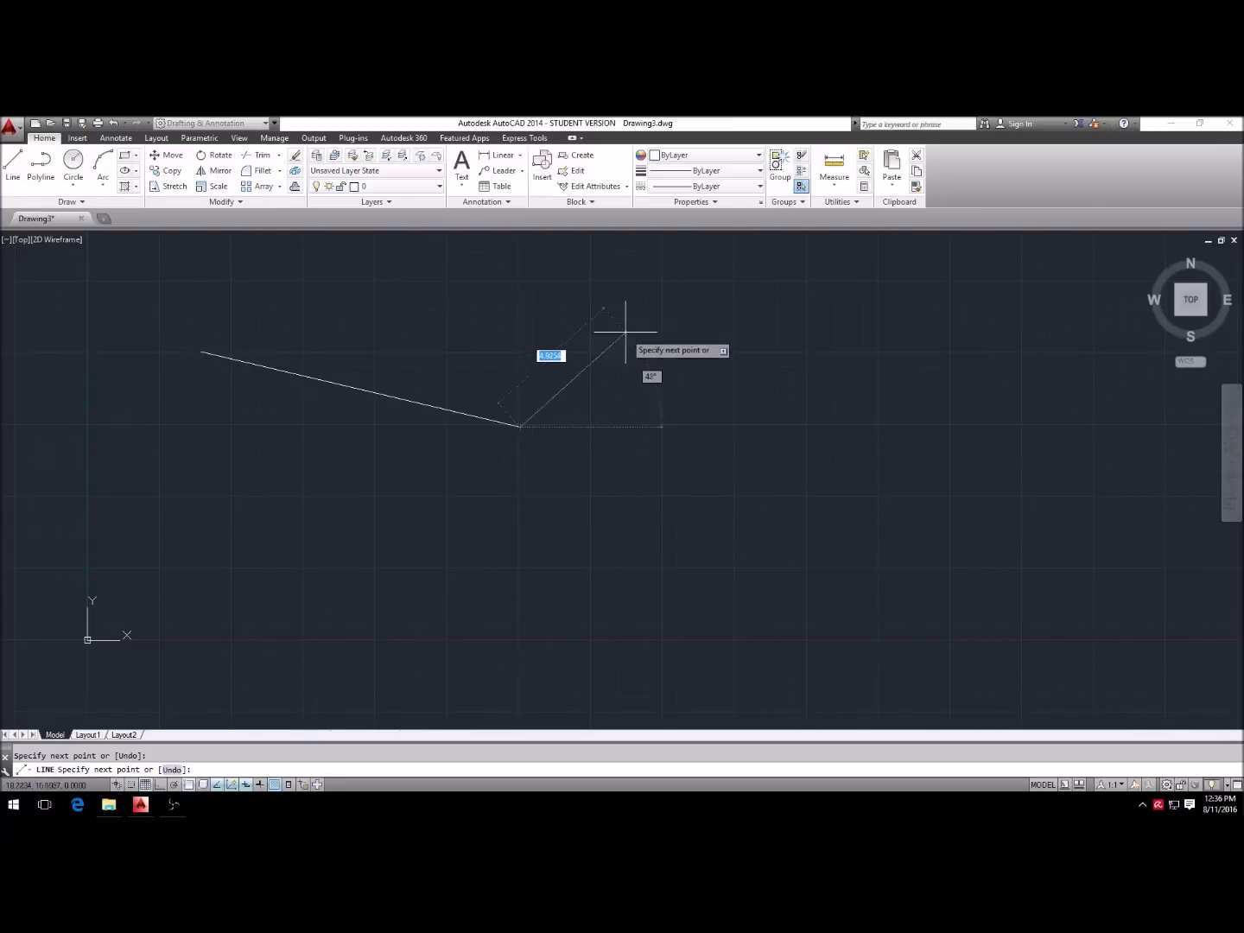
pyautogui.click(612, 303)
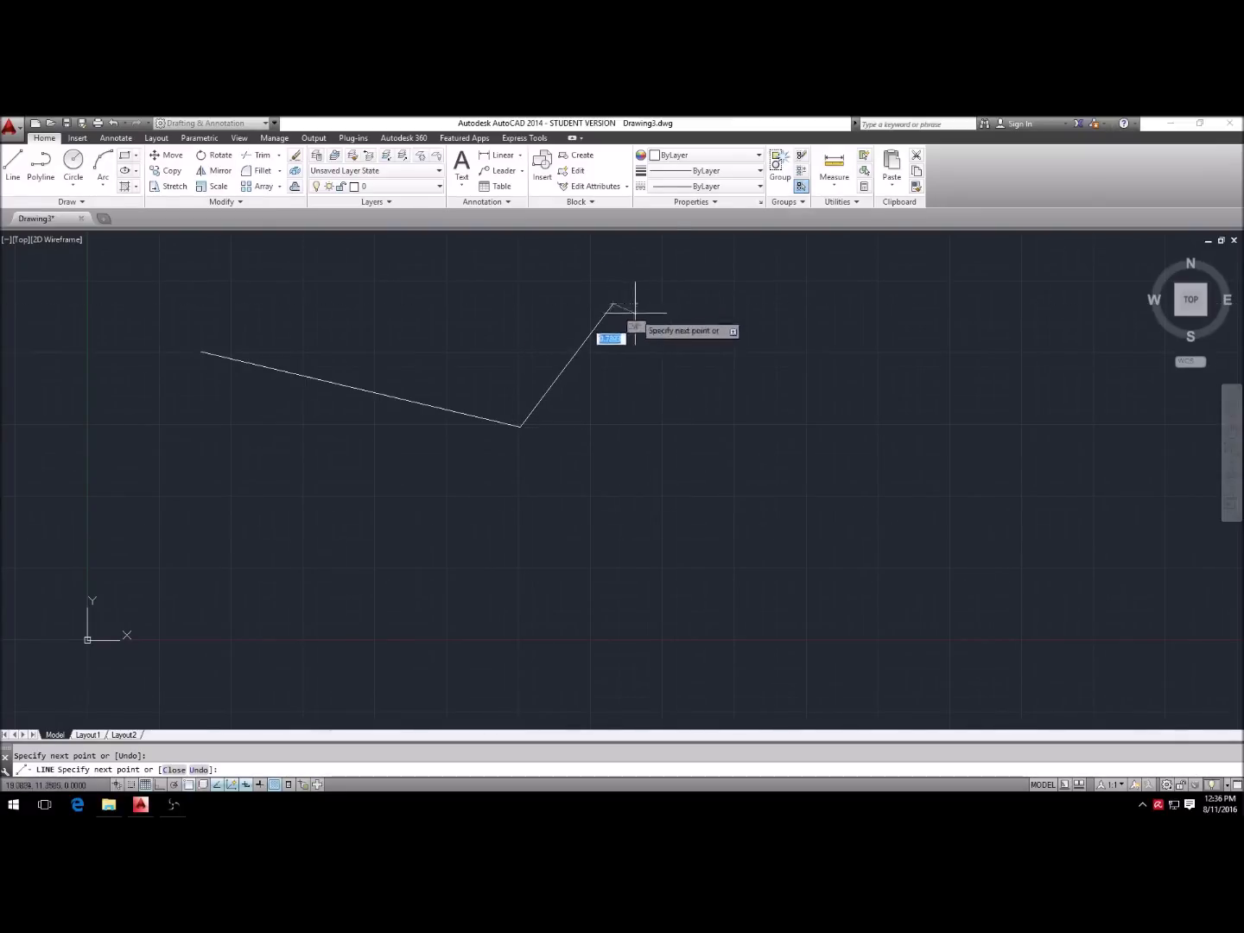
pyautogui.click(732, 439)
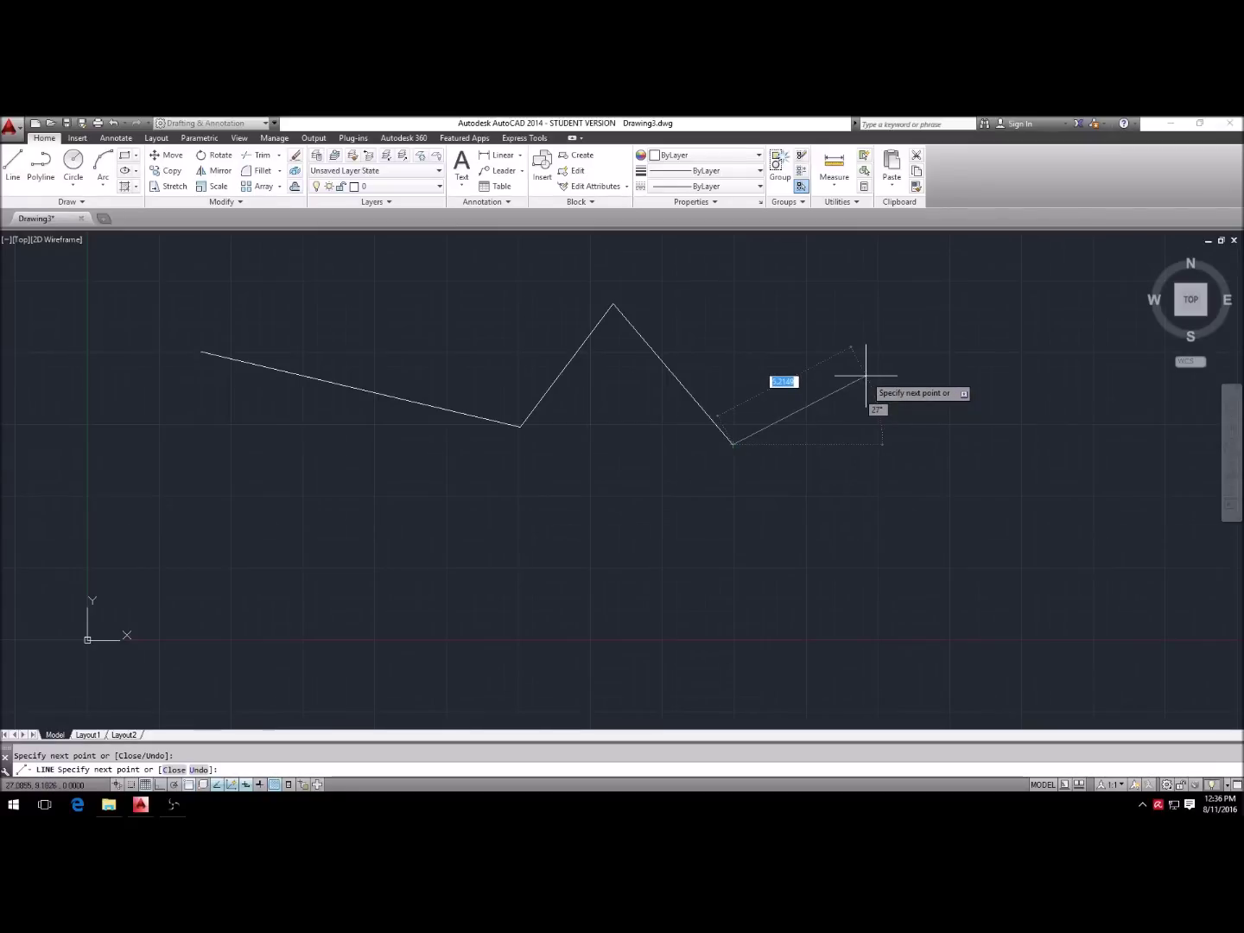
pyautogui.press('Return')
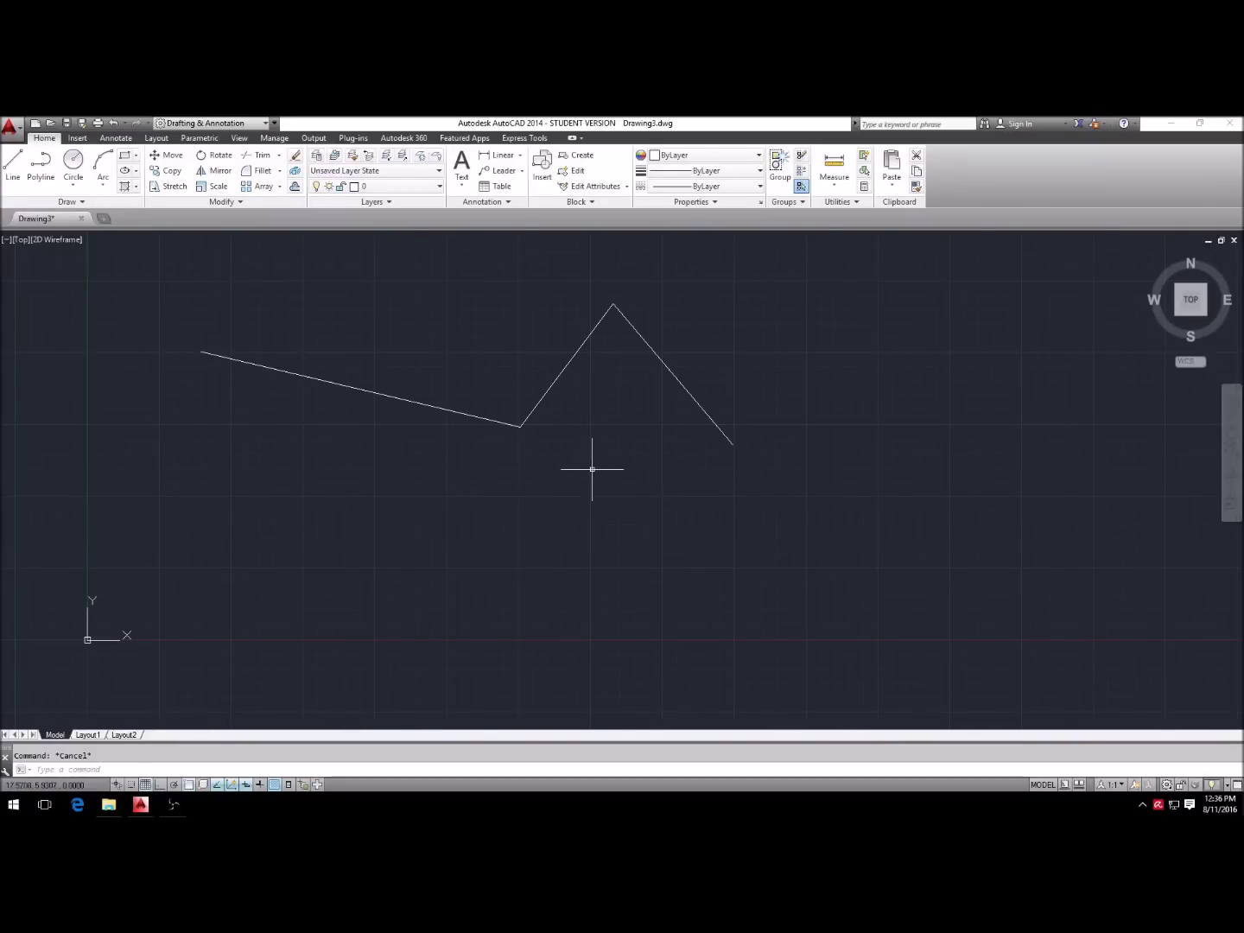
# Step: Erase the last two zigzag segments that form the peak, selecting both with a crossing window
pyautogui.write('e')
pyautogui.press('Return')
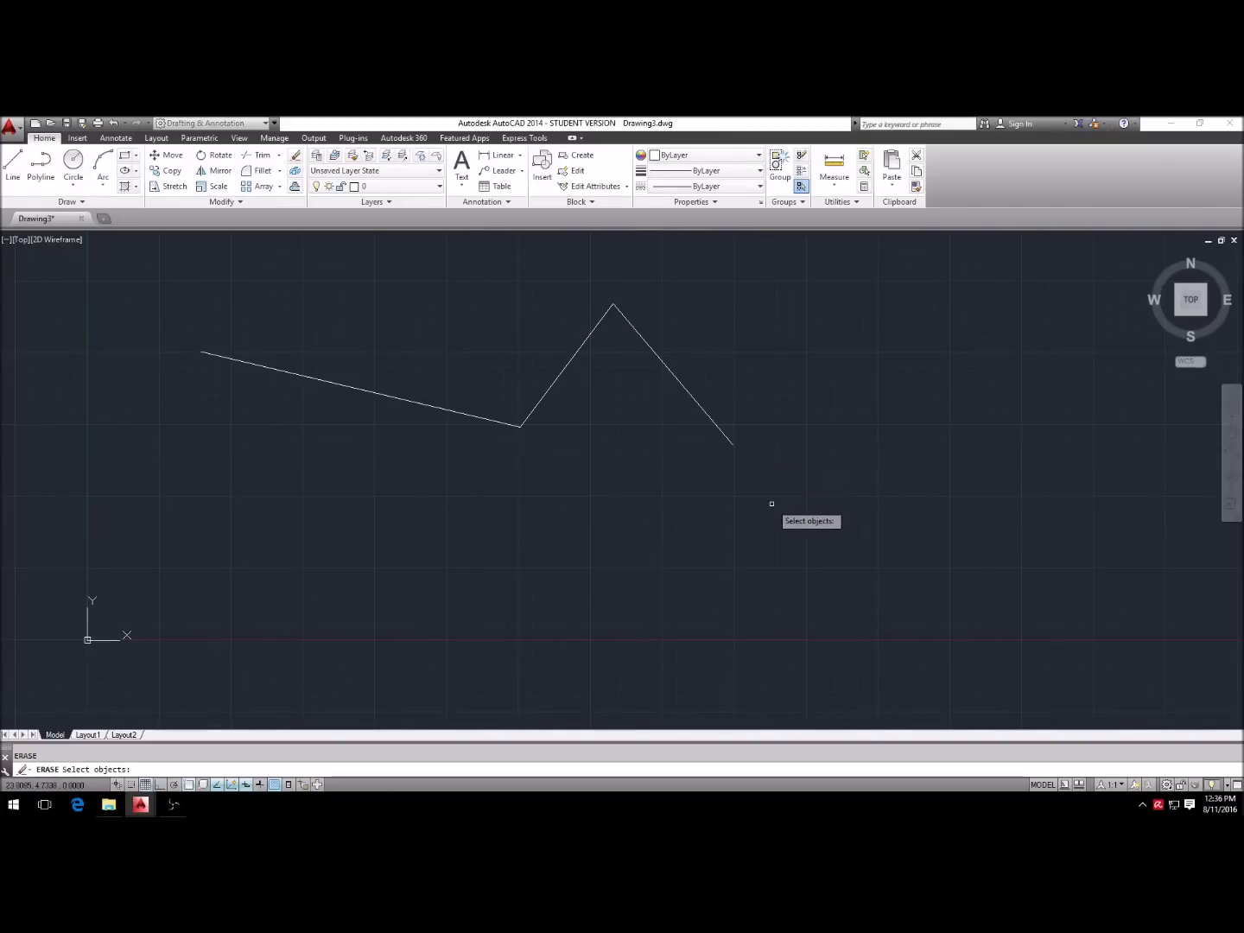
pyautogui.click(771, 505)
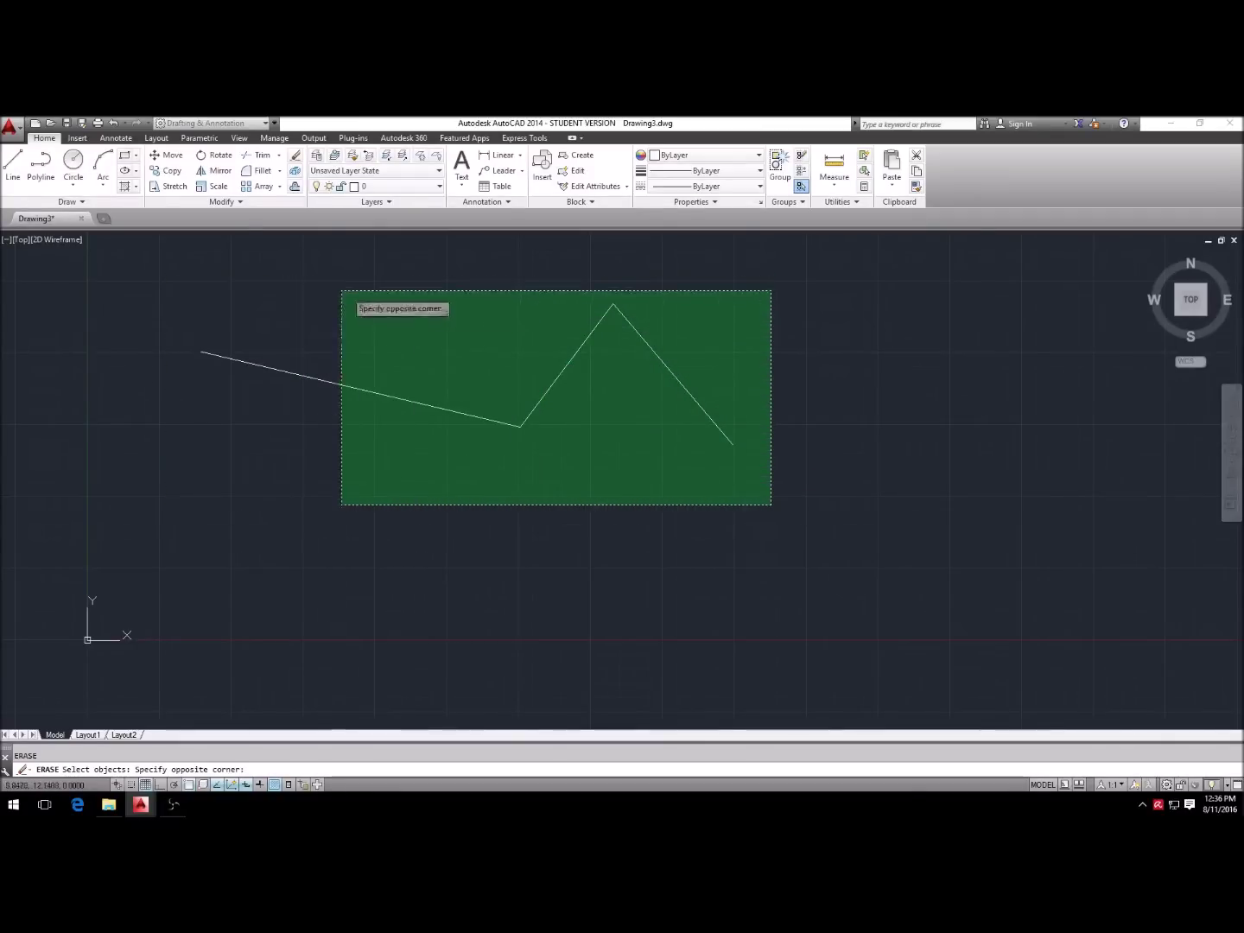
pyautogui.click(549, 275)
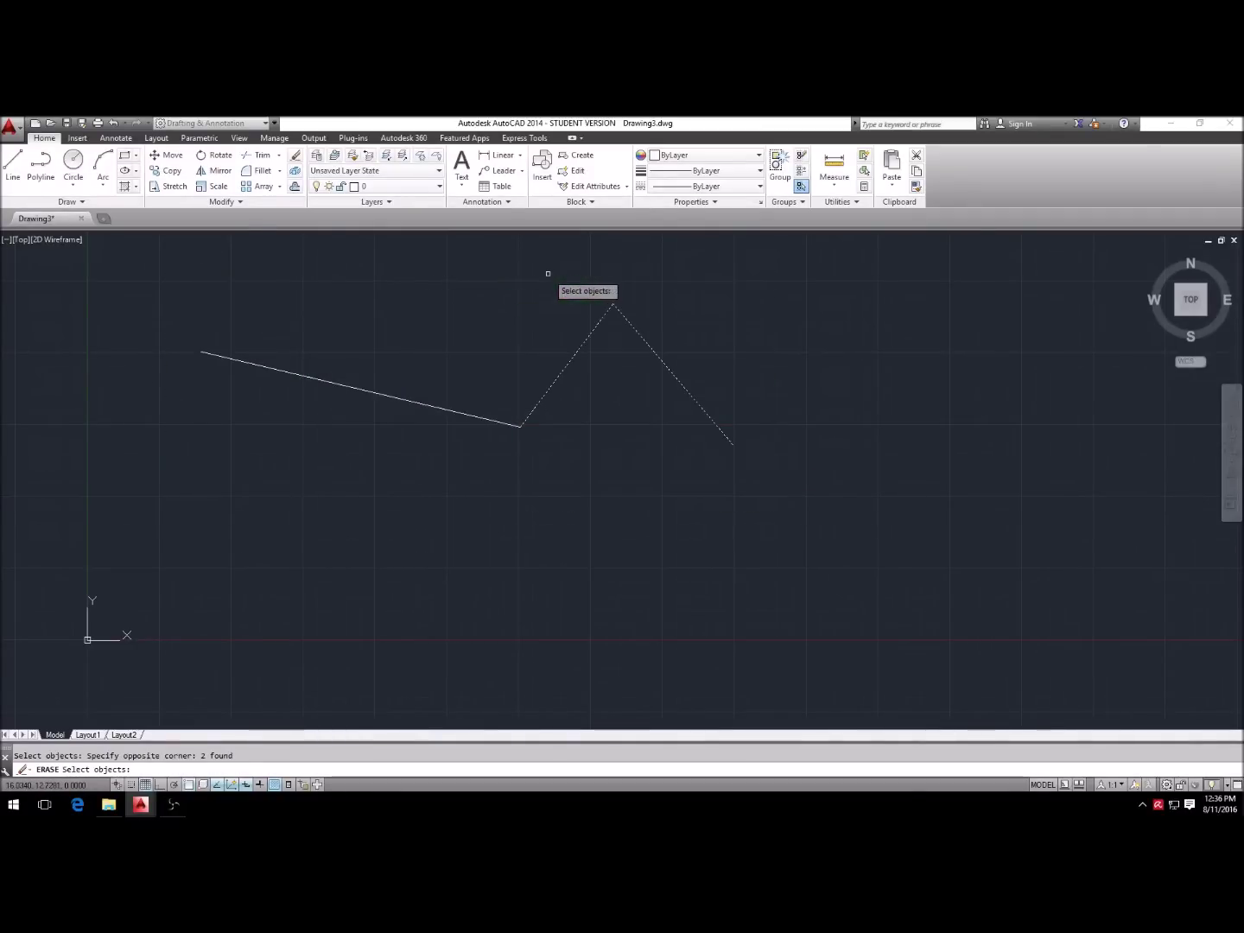
pyautogui.press('Return')
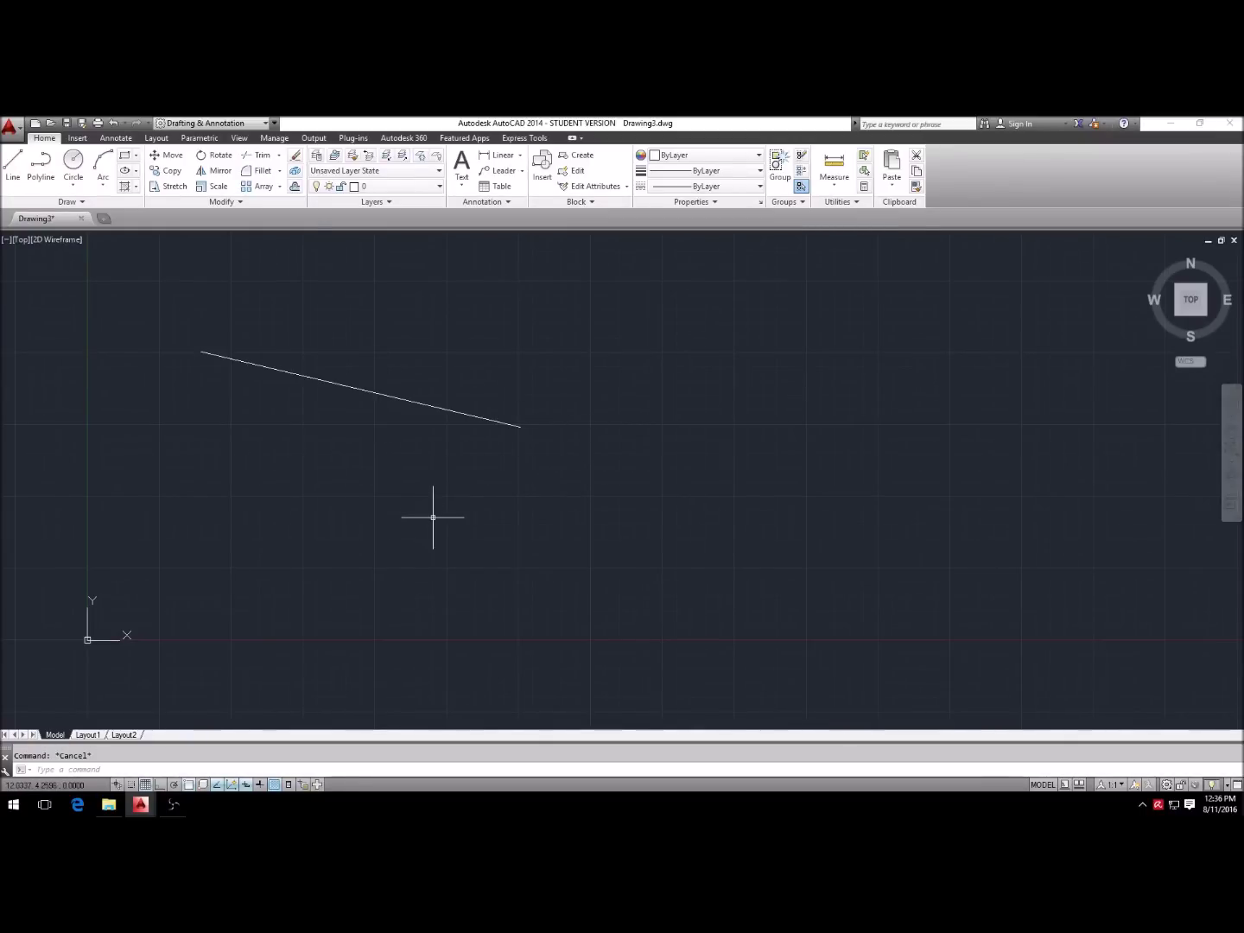
# Step: Erase the remaining sloping line with the Erase command
pyautogui.write('E')
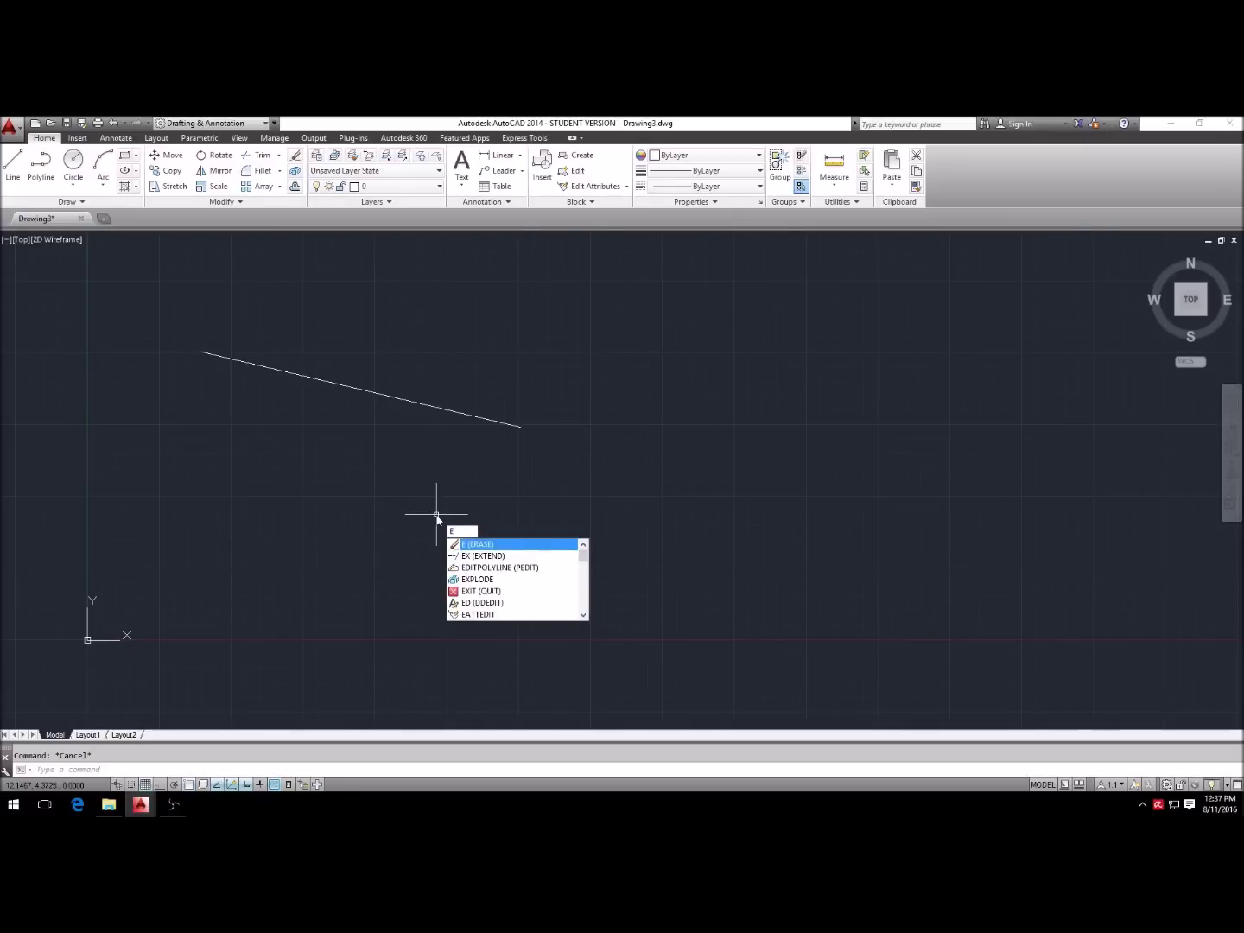
pyautogui.press('Return')
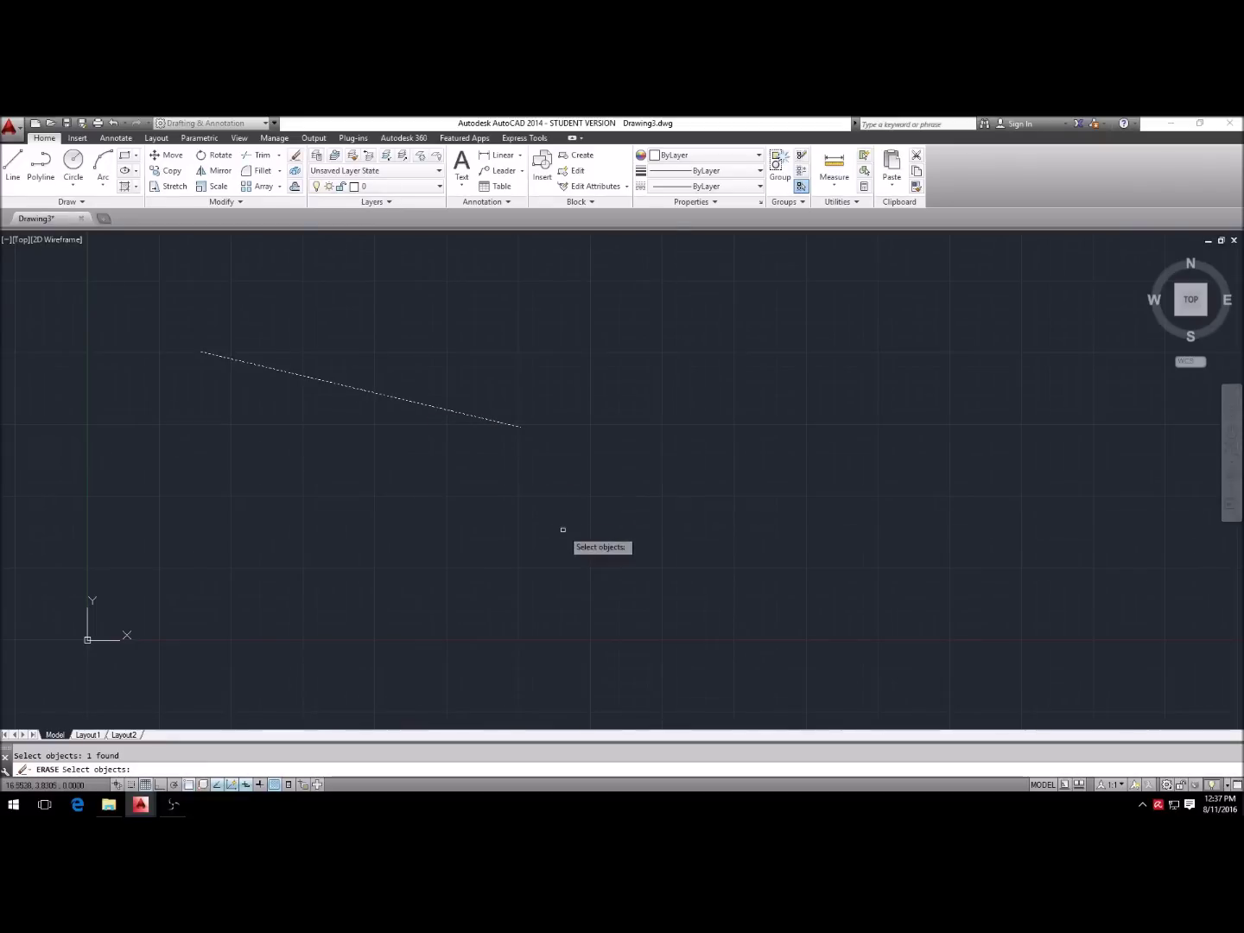
pyautogui.press('Return')
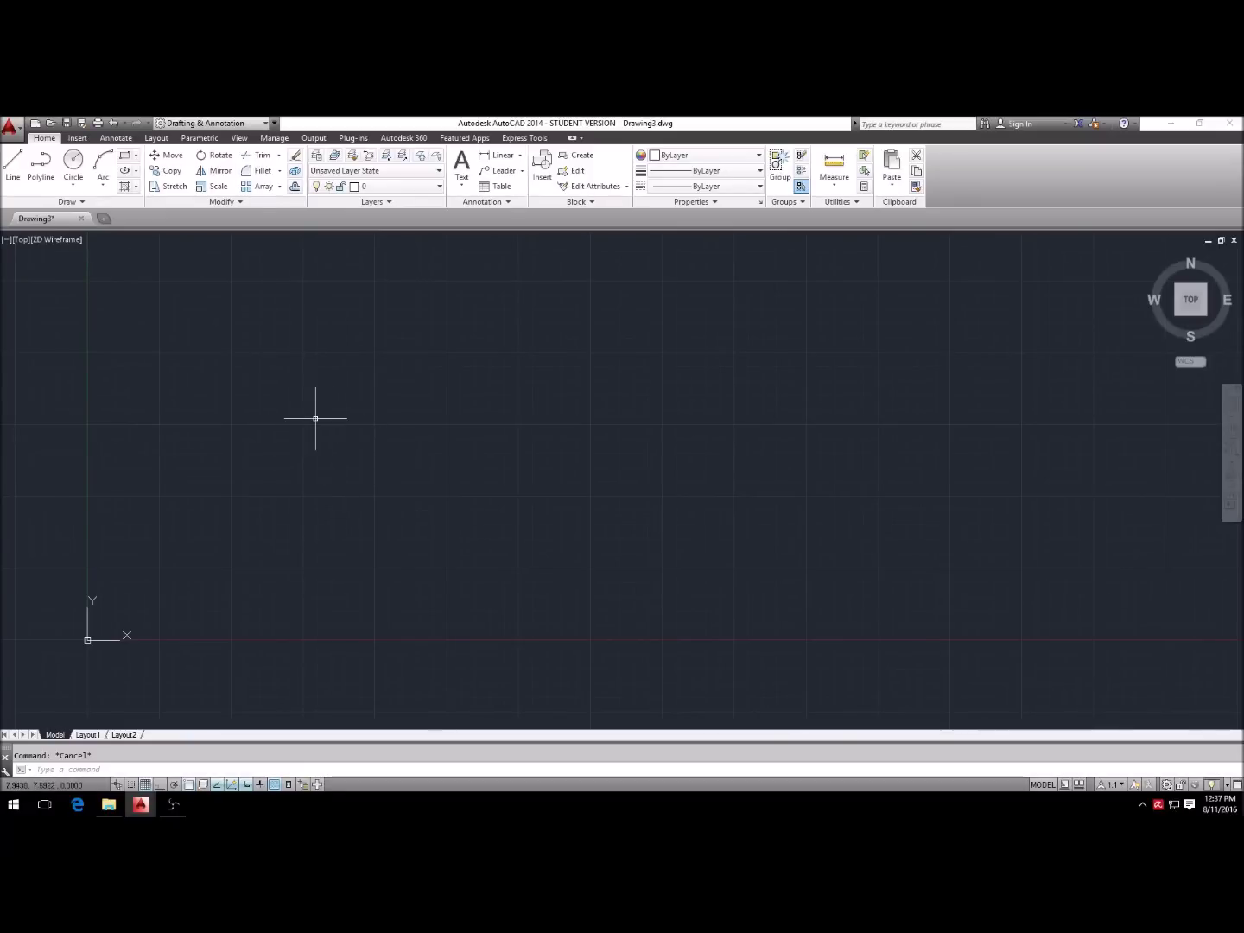
# Step: Draw an irregular outline of seven connected line segments above and to the right of the origin
pyautogui.write('L')
pyautogui.press('Return')
pyautogui.click(185, 432)
pyautogui.click(411, 299)
pyautogui.click(587, 408)
pyautogui.click(384, 521)
pyautogui.click(285, 435)
pyautogui.click(191, 544)
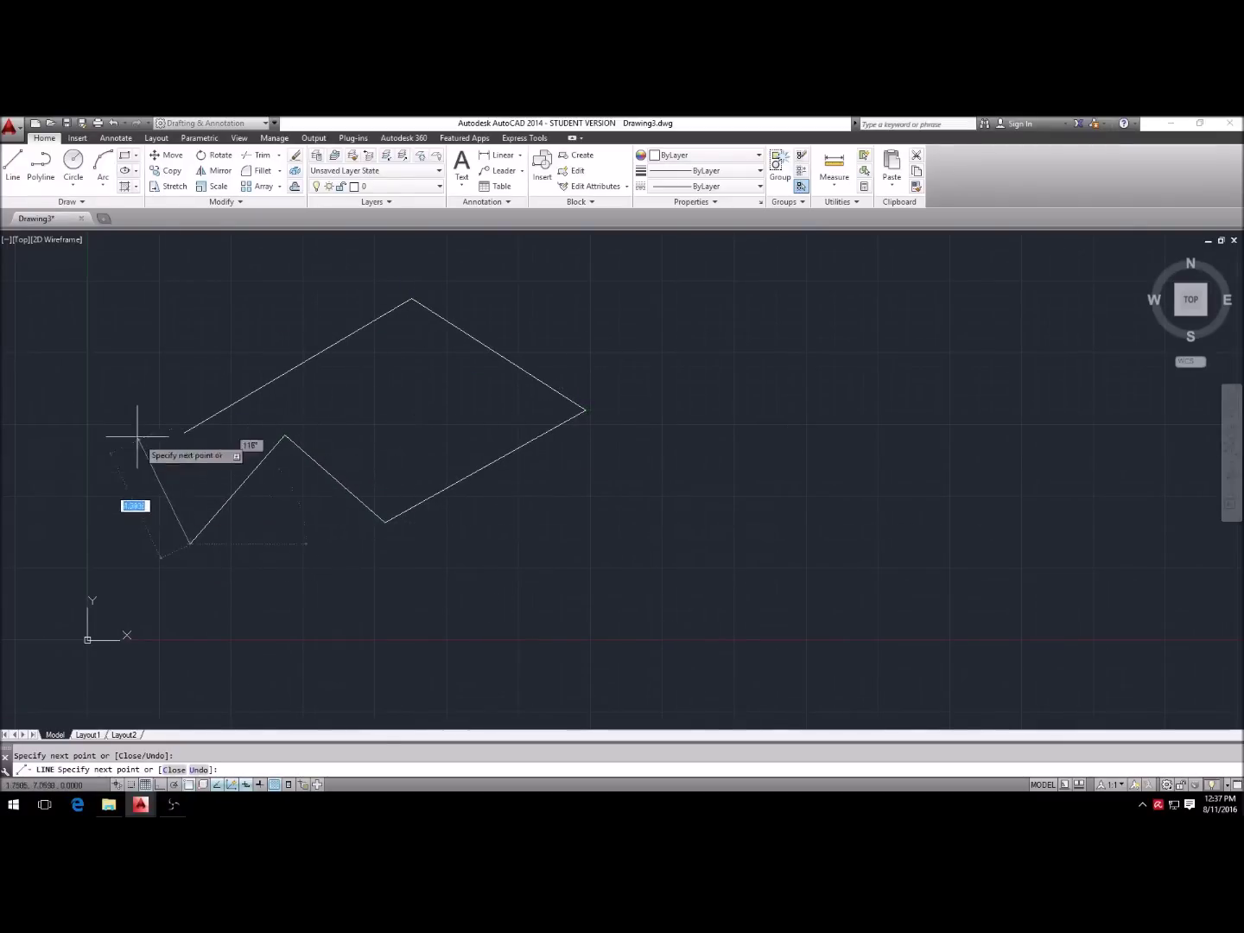
pyautogui.click(126, 339)
pyautogui.click(244, 301)
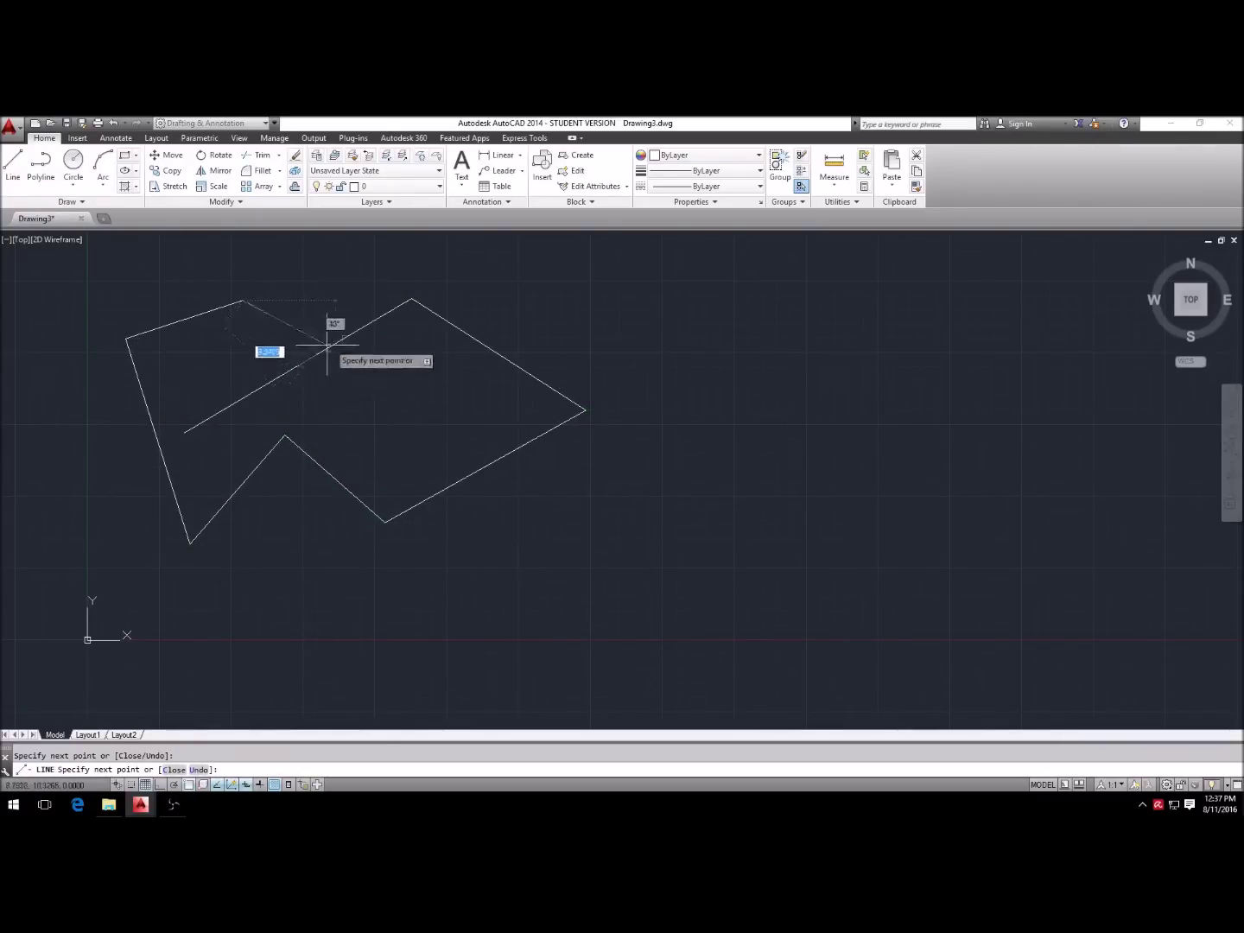
# Step: Close the outline with a line snapped to its first endpoint, and erase the whole shape
pyautogui.scroll(2, 199, 354)
pyautogui.scroll(-2, 246, 386)
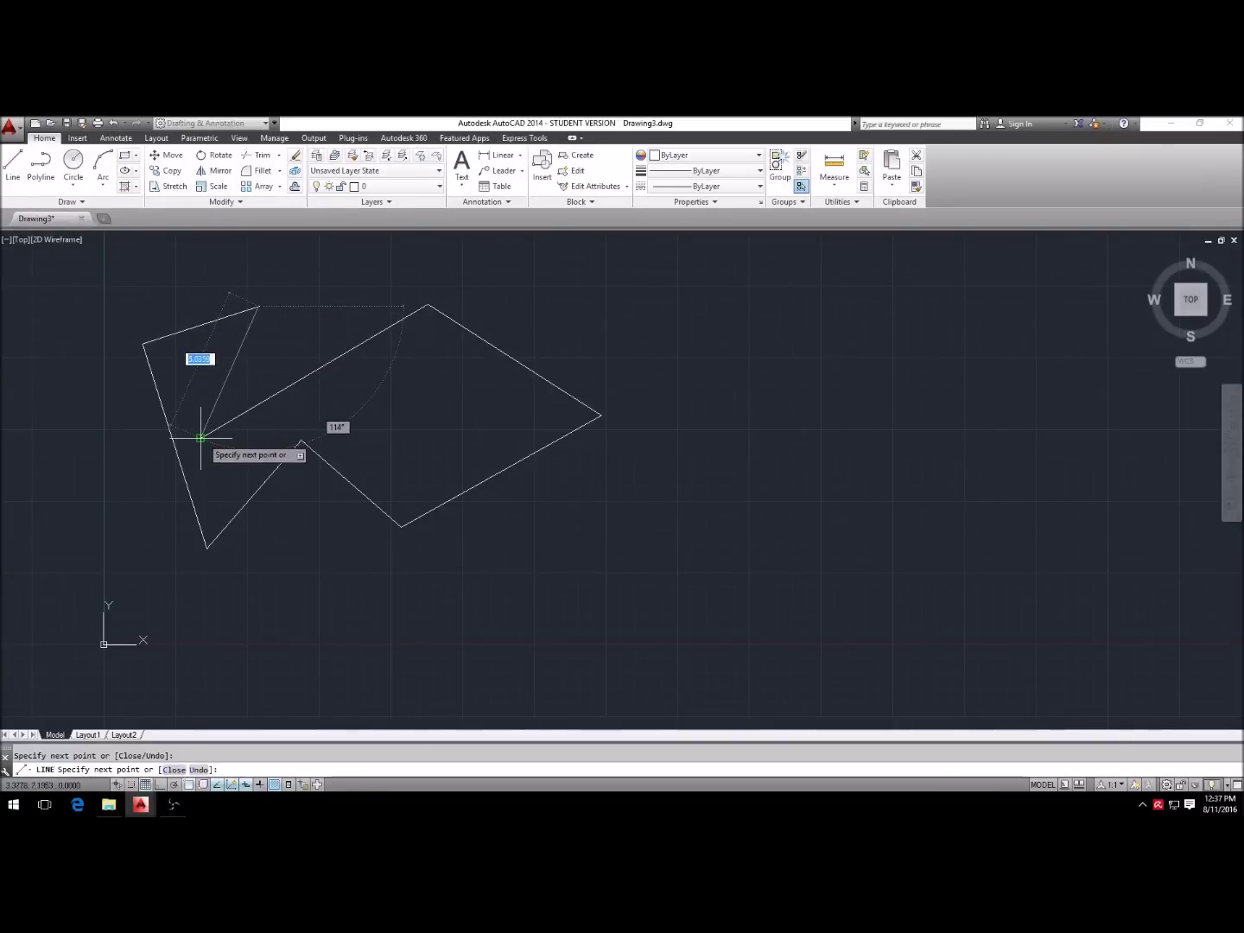
pyautogui.scroll(4, 201, 438)
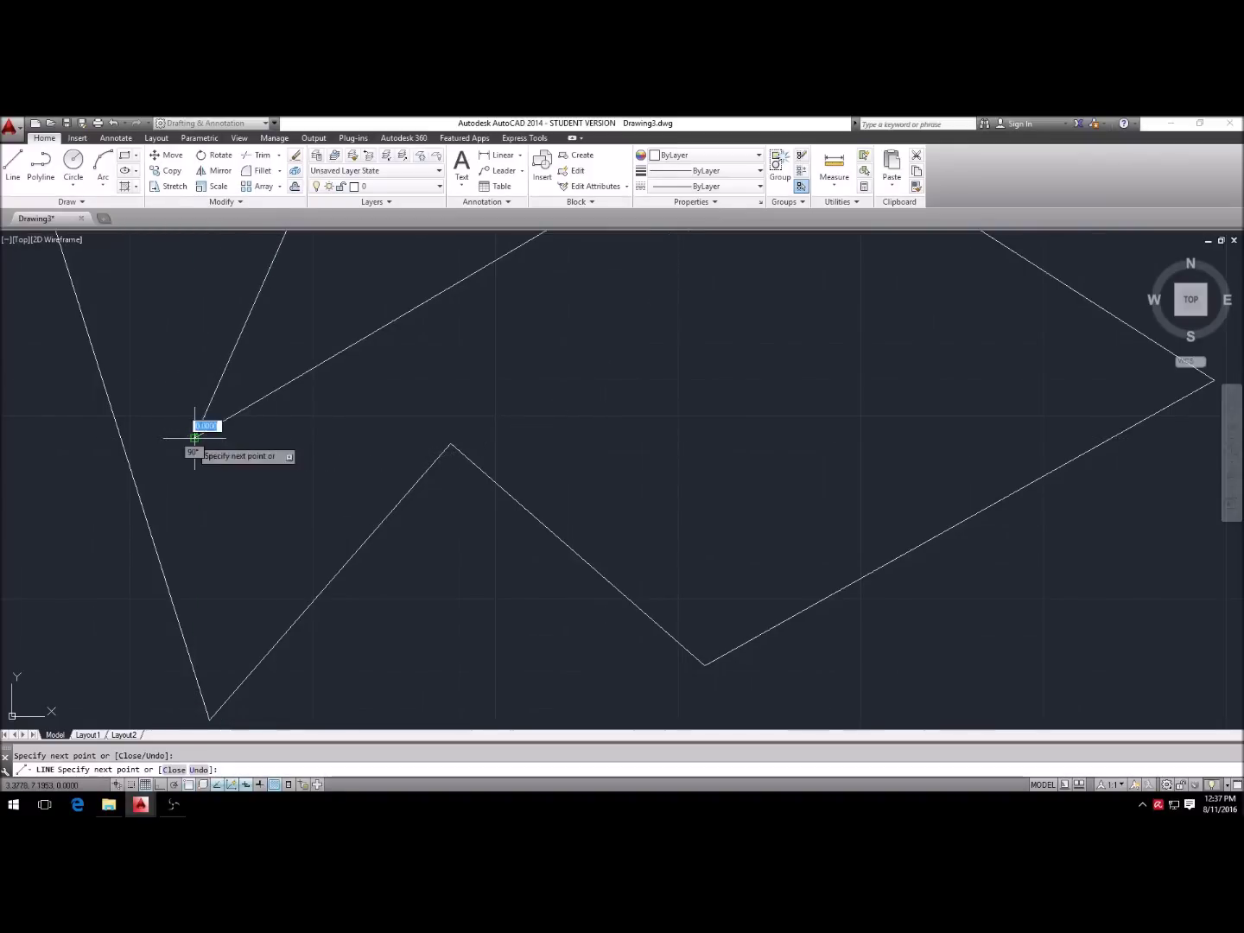
pyautogui.press('Escape')
pyautogui.scroll(-2, 325, 468)
pyautogui.scroll(-2, 484, 483)
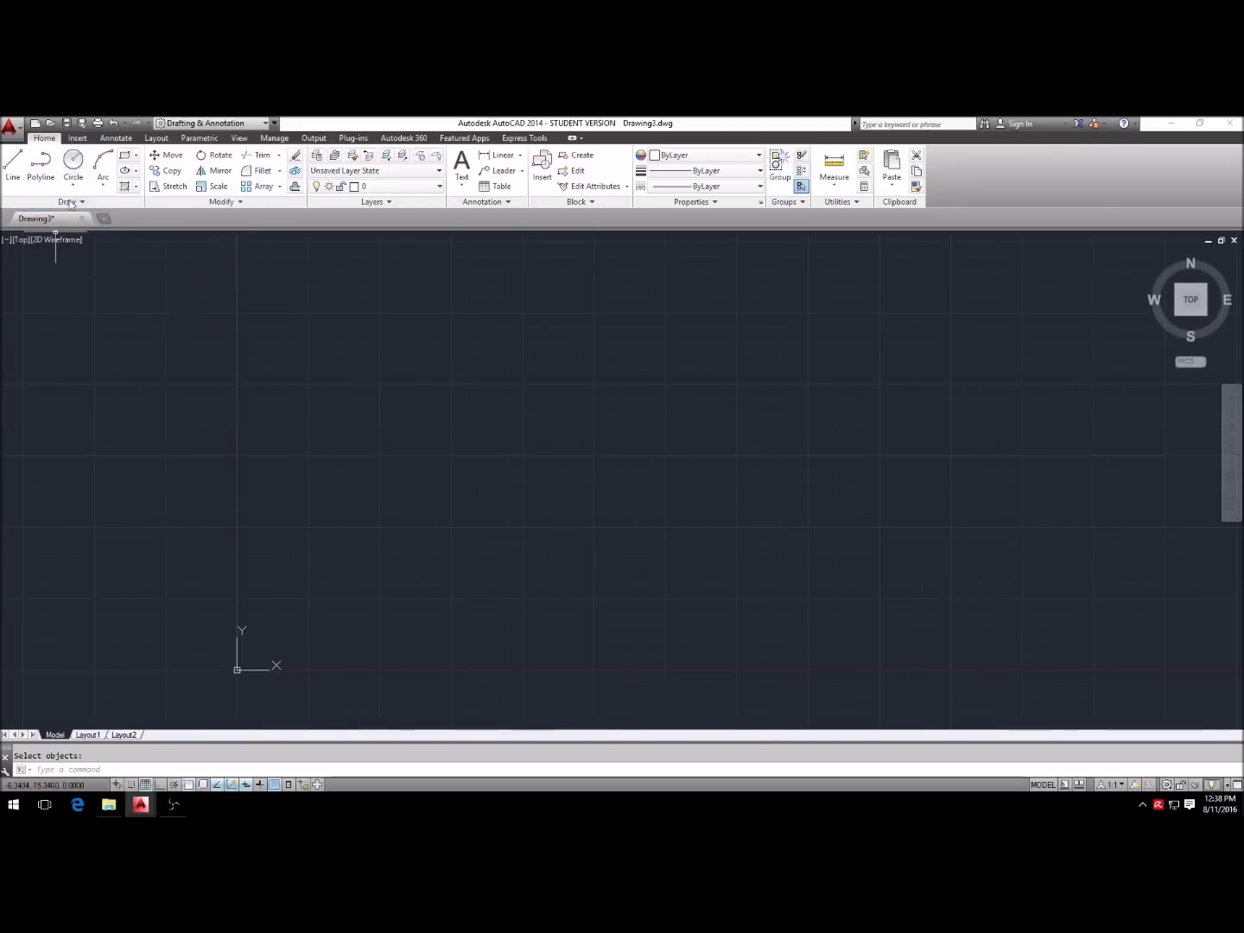
pyautogui.click(74, 165)
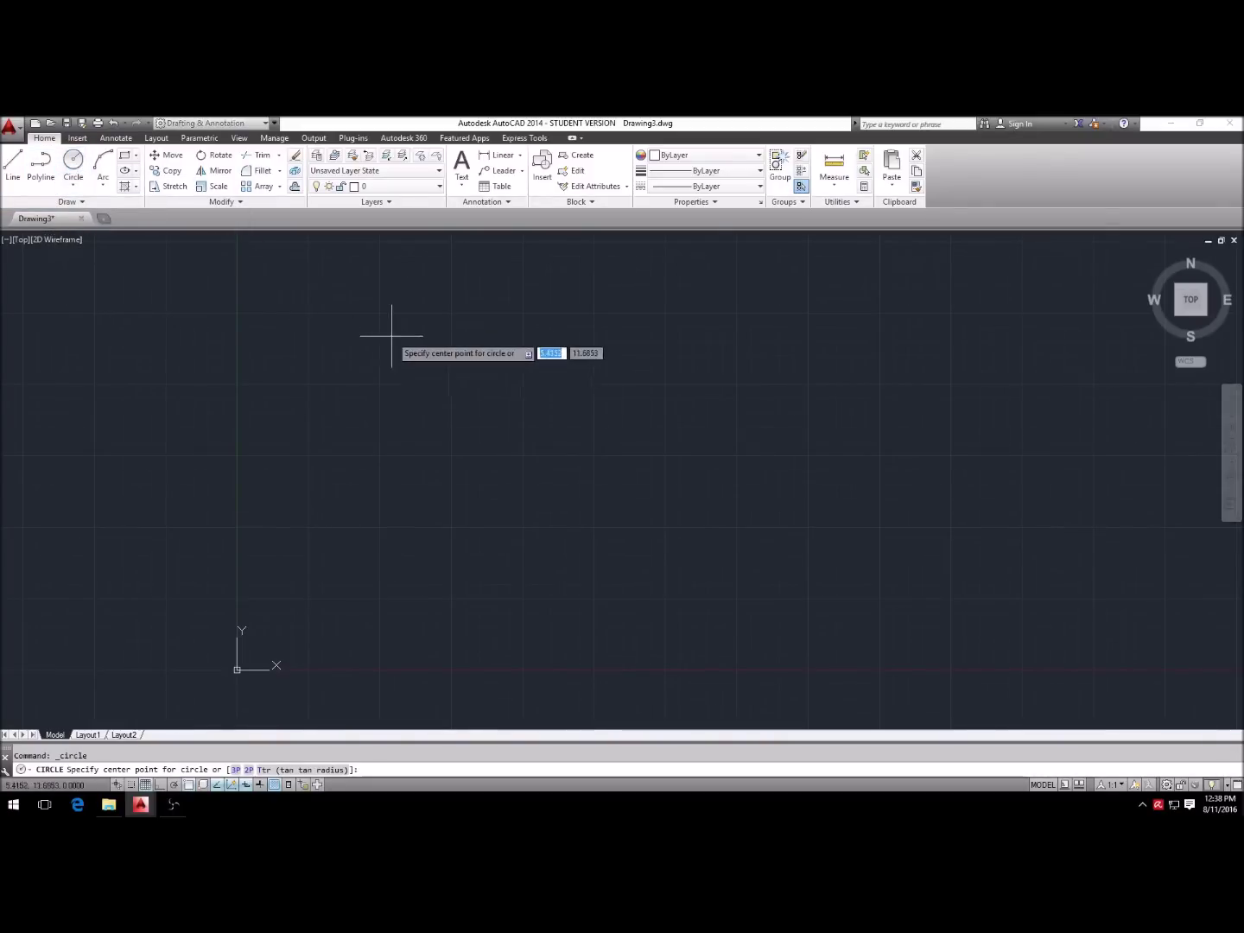
pyautogui.press('Escape')
pyautogui.press('Escape')
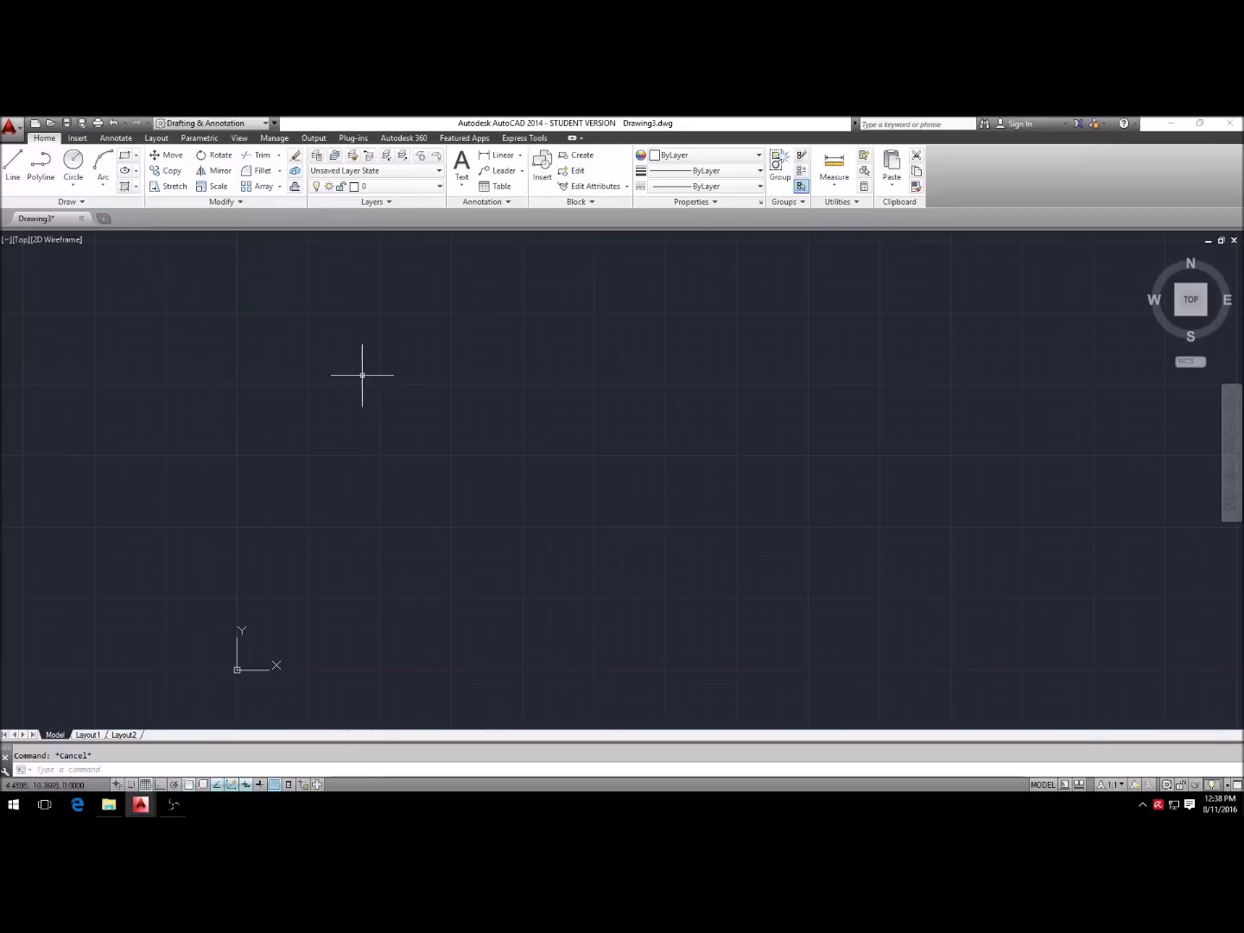
pyautogui.write('c')
pyautogui.press('Return')
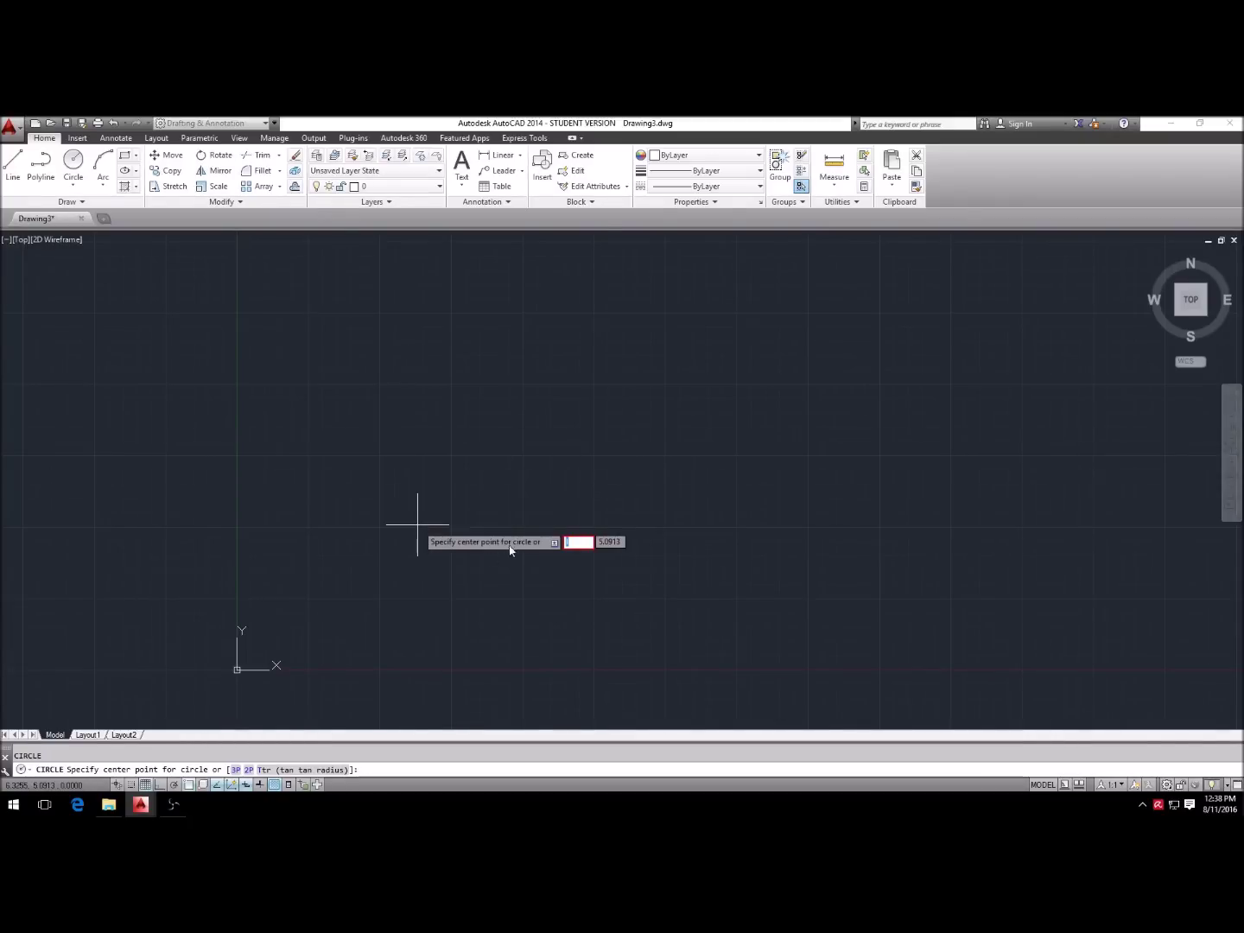
pyautogui.press('Escape')
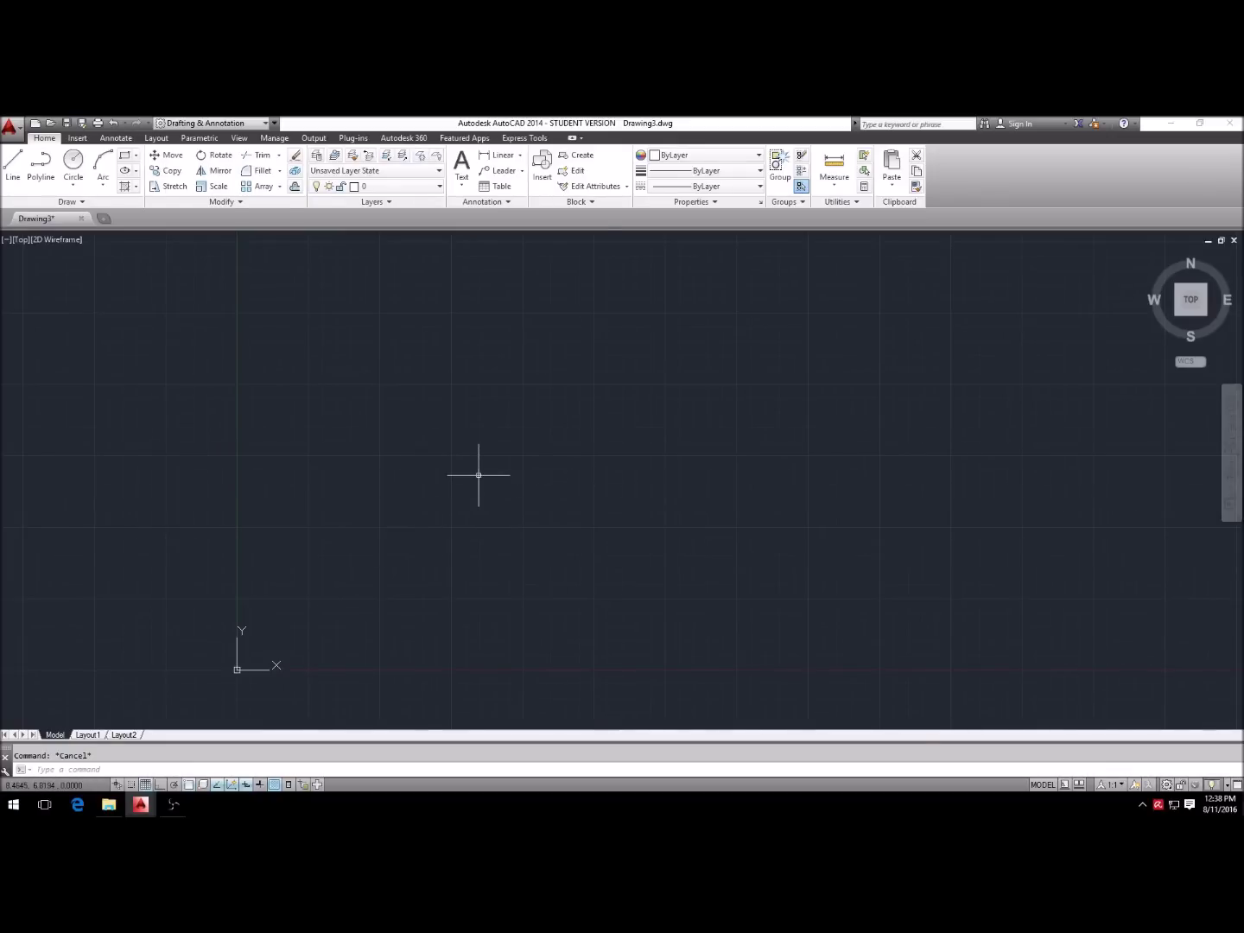
# Step: Draw a circle centered at about (10.26, 8.27) using the Diameter option with a diameter of 2
pyautogui.press('Return')
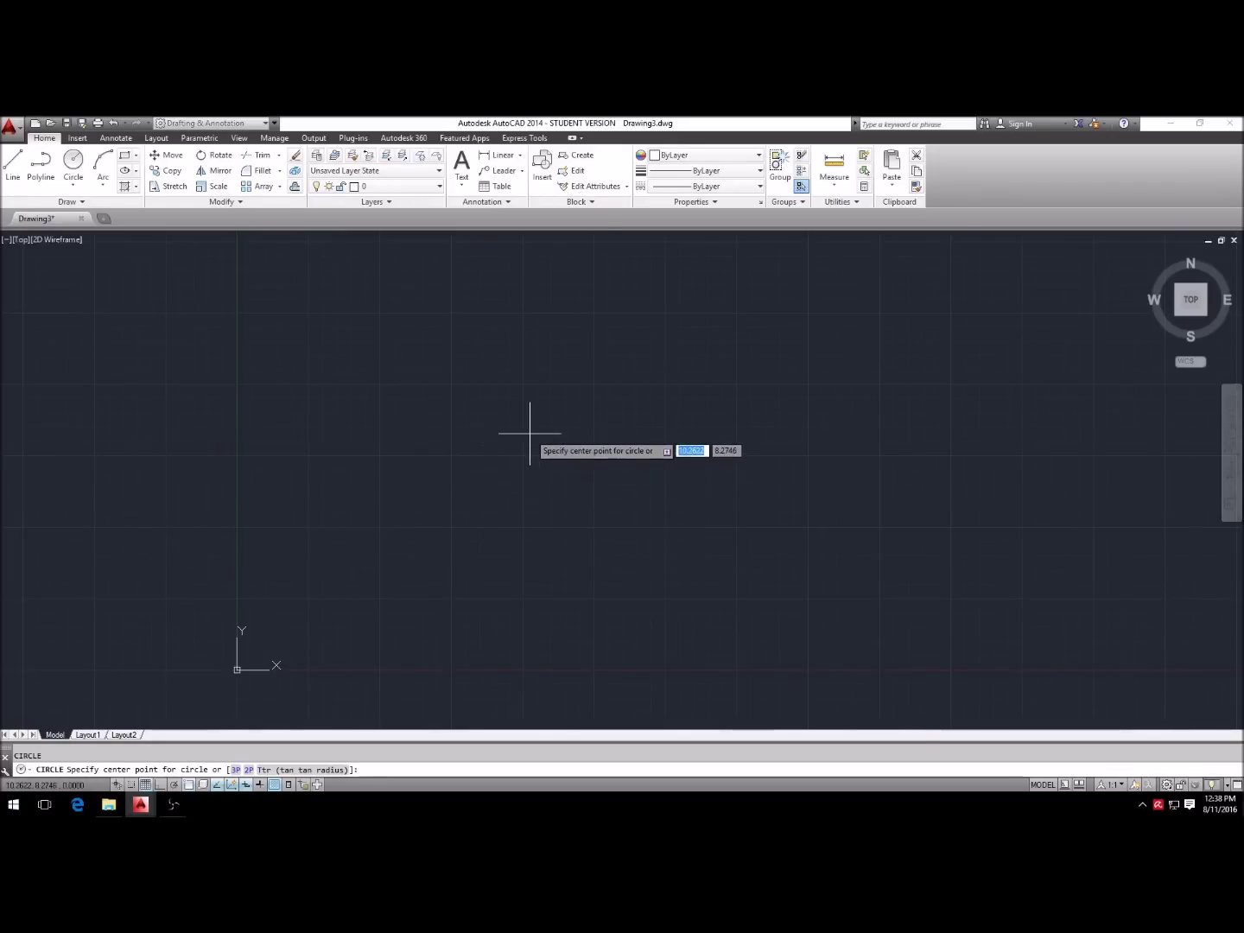
pyautogui.click(530, 432)
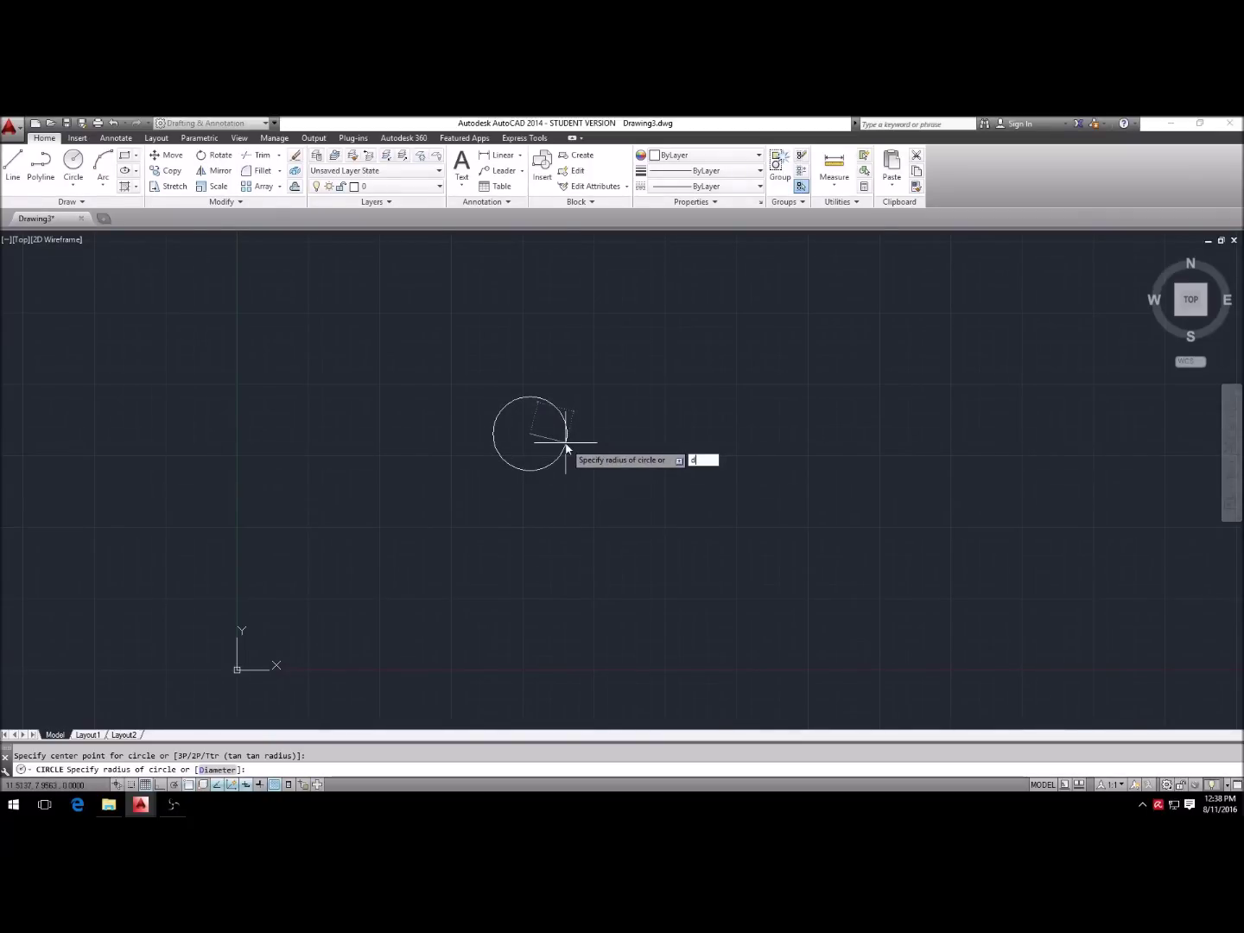
pyautogui.press('Return')
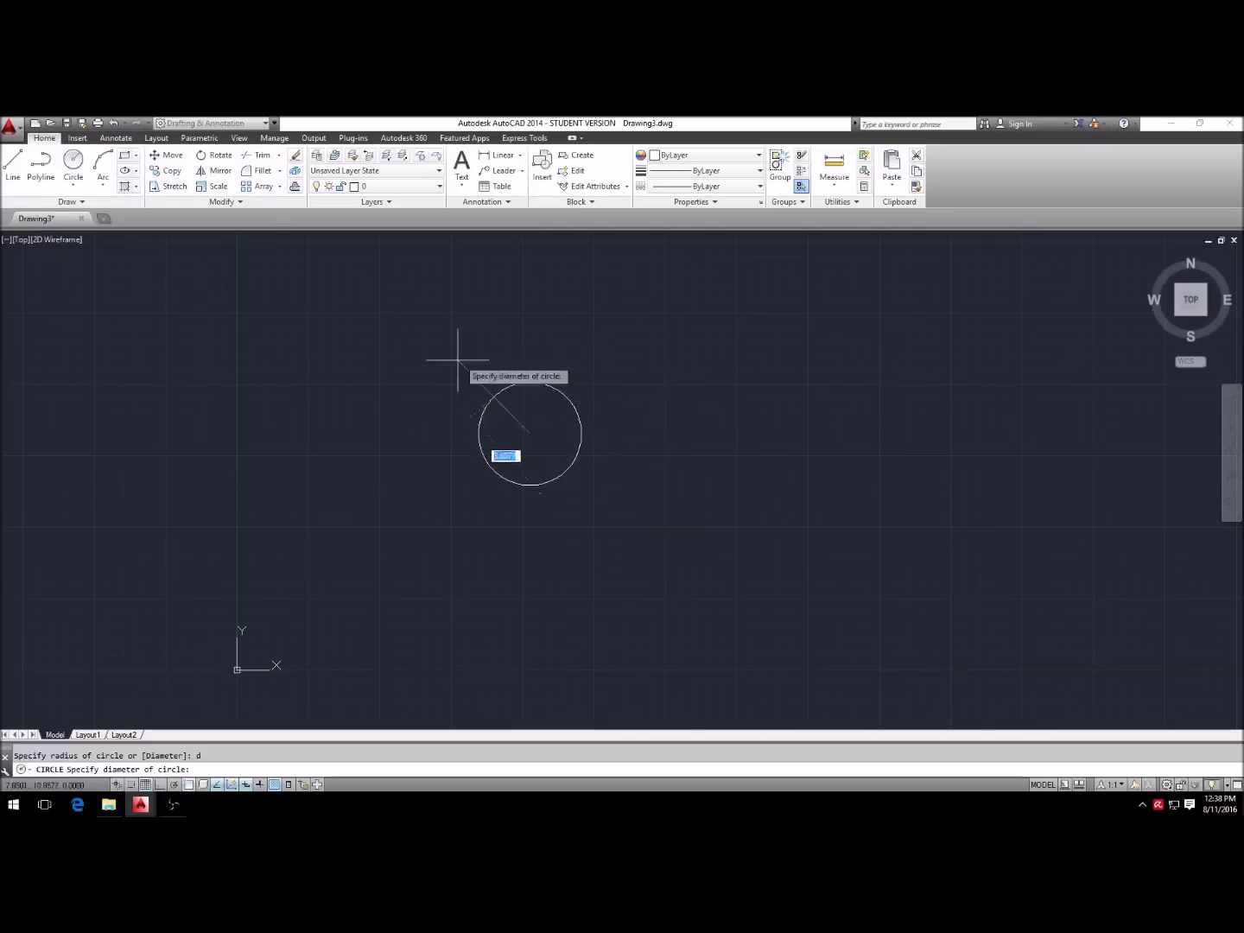
# Step: Draw a circle centered at about (11.1, 7.8) using the Diameter option with a diameter of 1.5
pyautogui.click(74, 166)
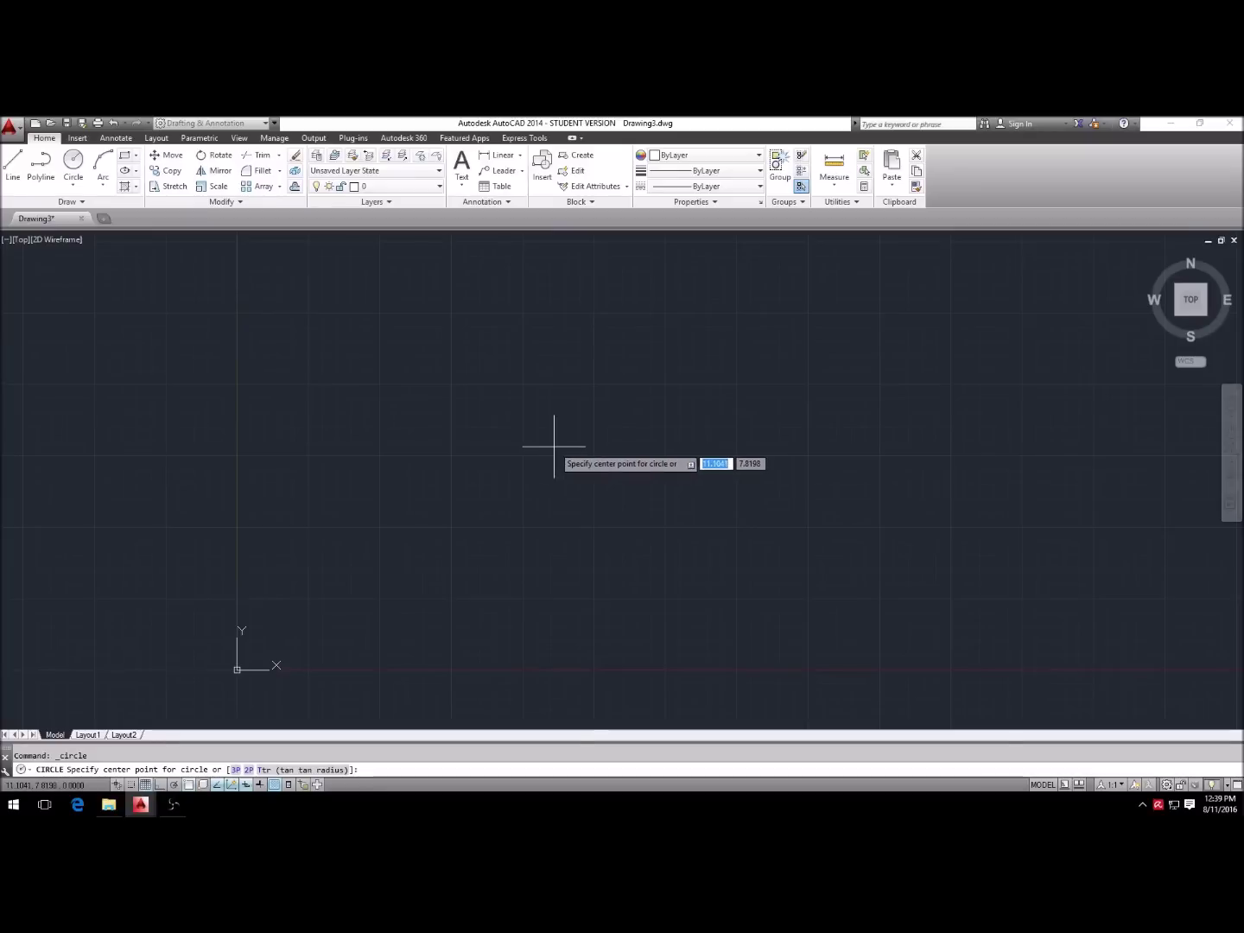
pyautogui.click(555, 448)
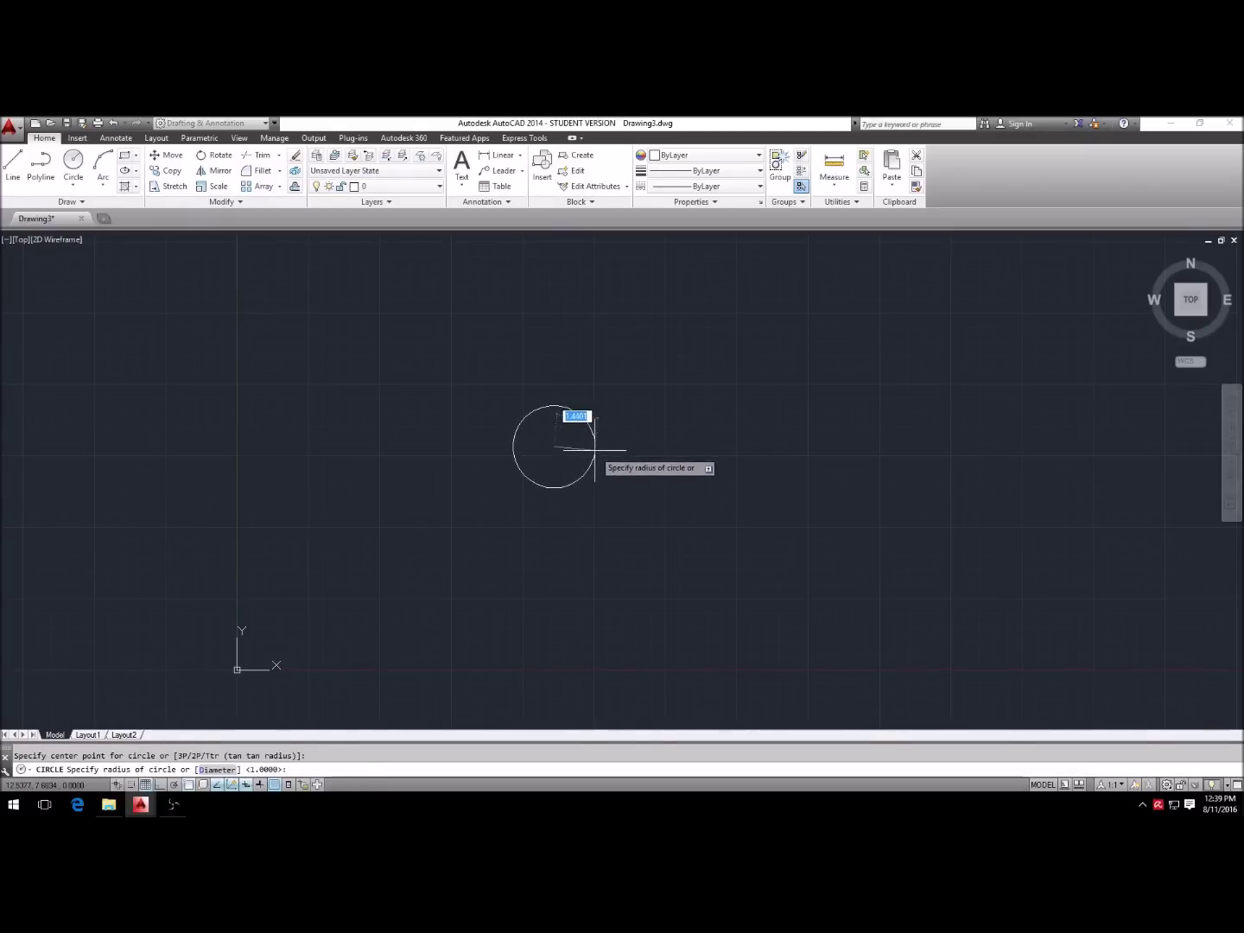
pyautogui.write('d')
pyautogui.press('Return')
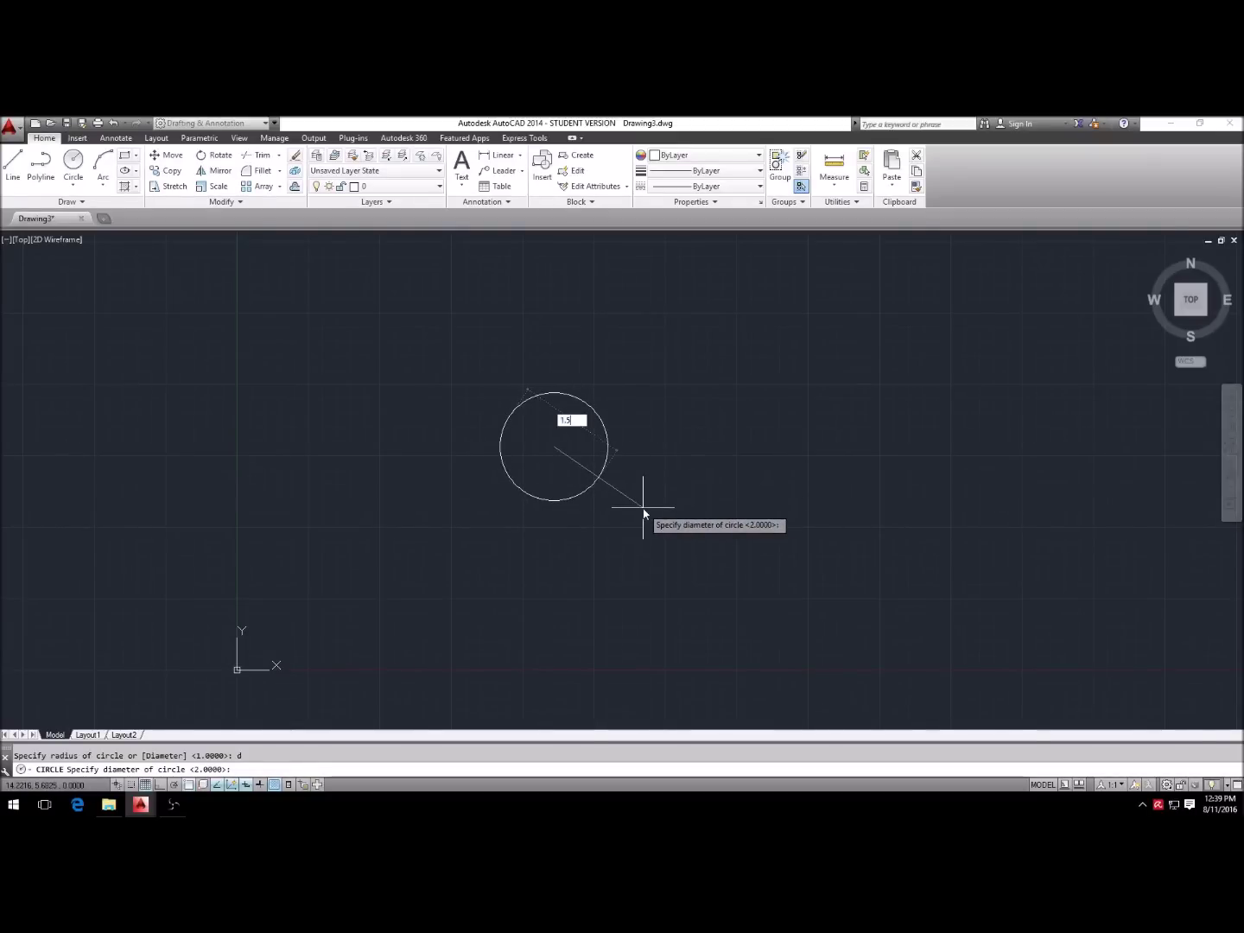
pyautogui.press('Return')
pyautogui.scroll(6, 573, 436)
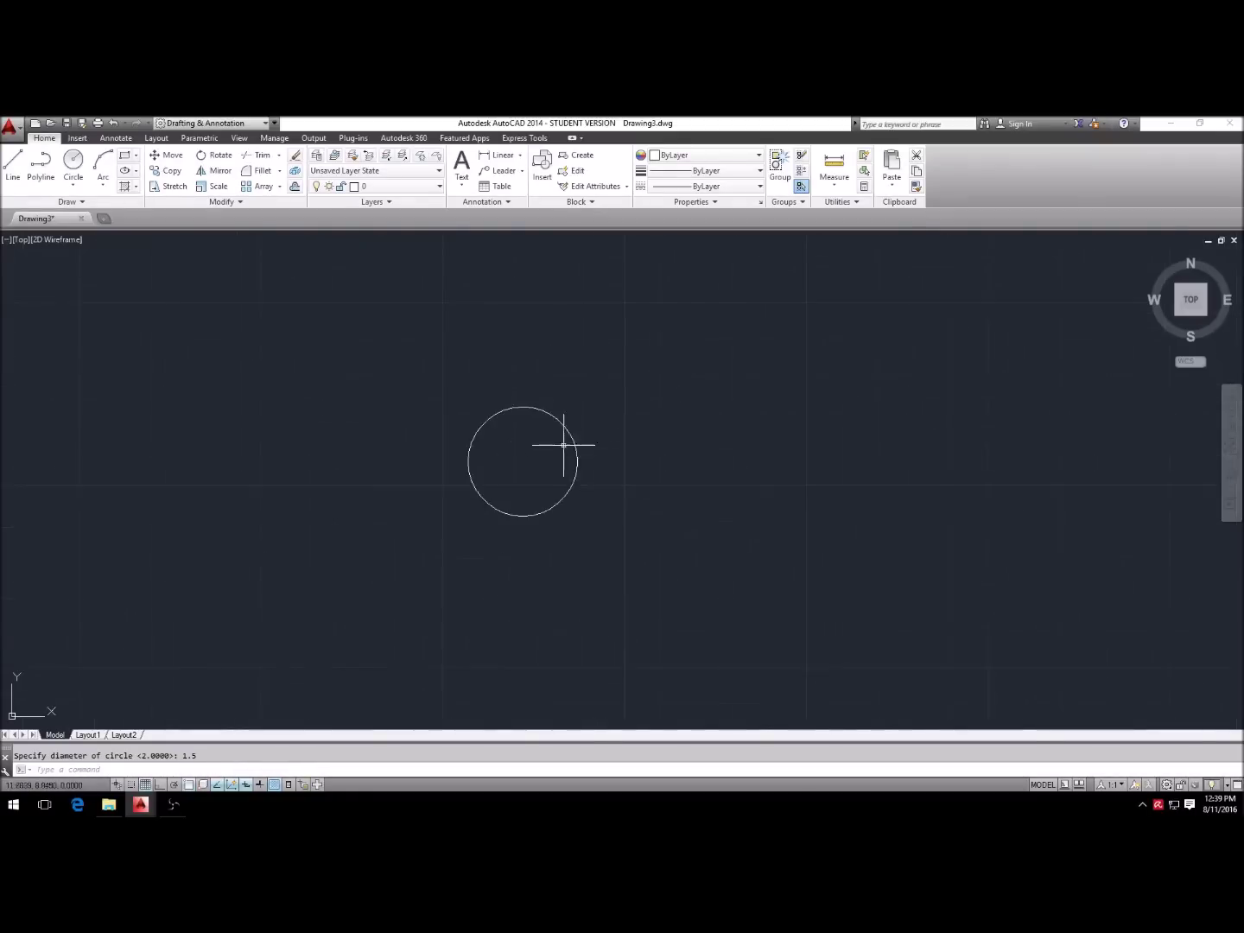
# Step: Check the circle's width with a temporary linear dimension between its left and right edges, without placing it
pyautogui.click(501, 155)
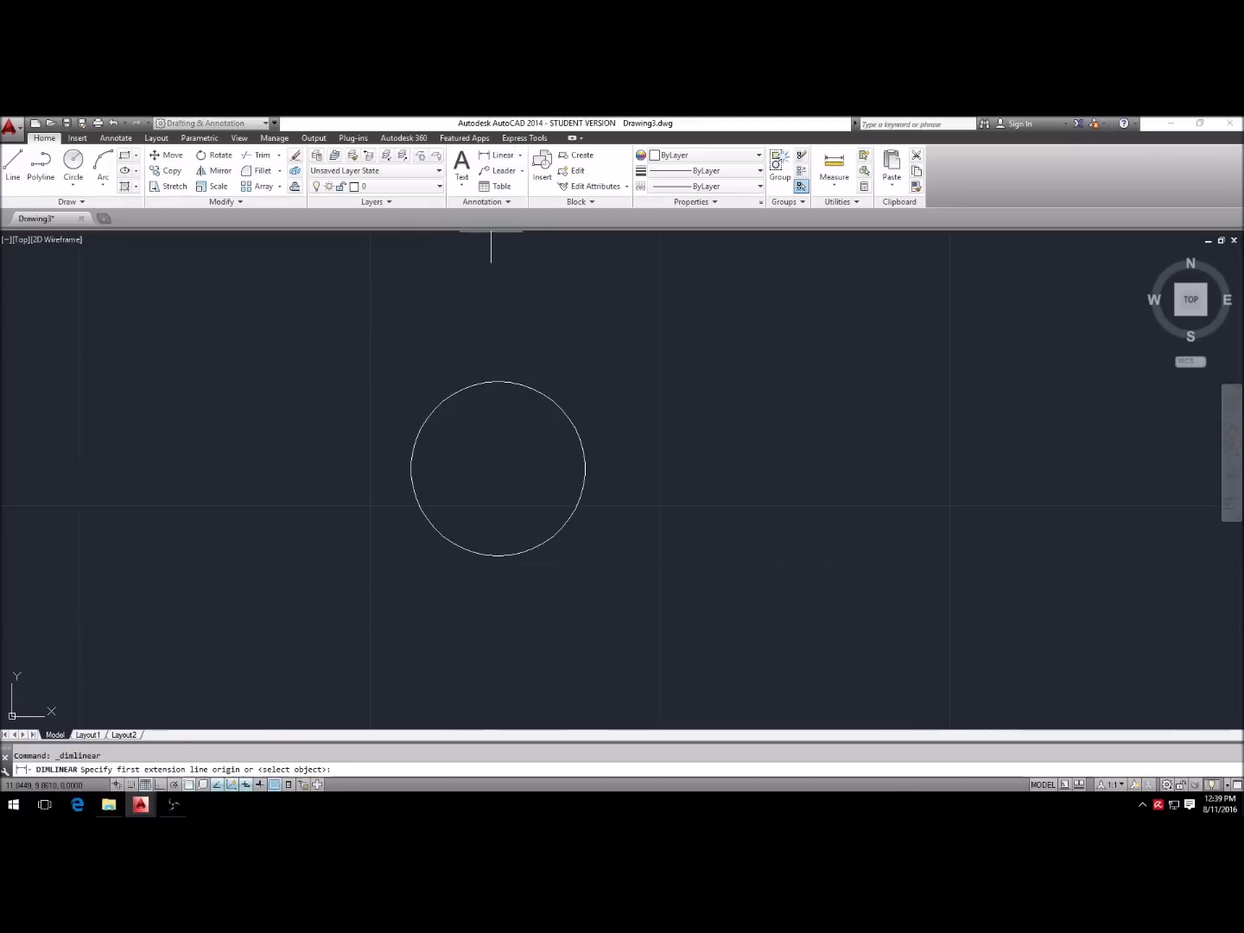
pyautogui.click(412, 466)
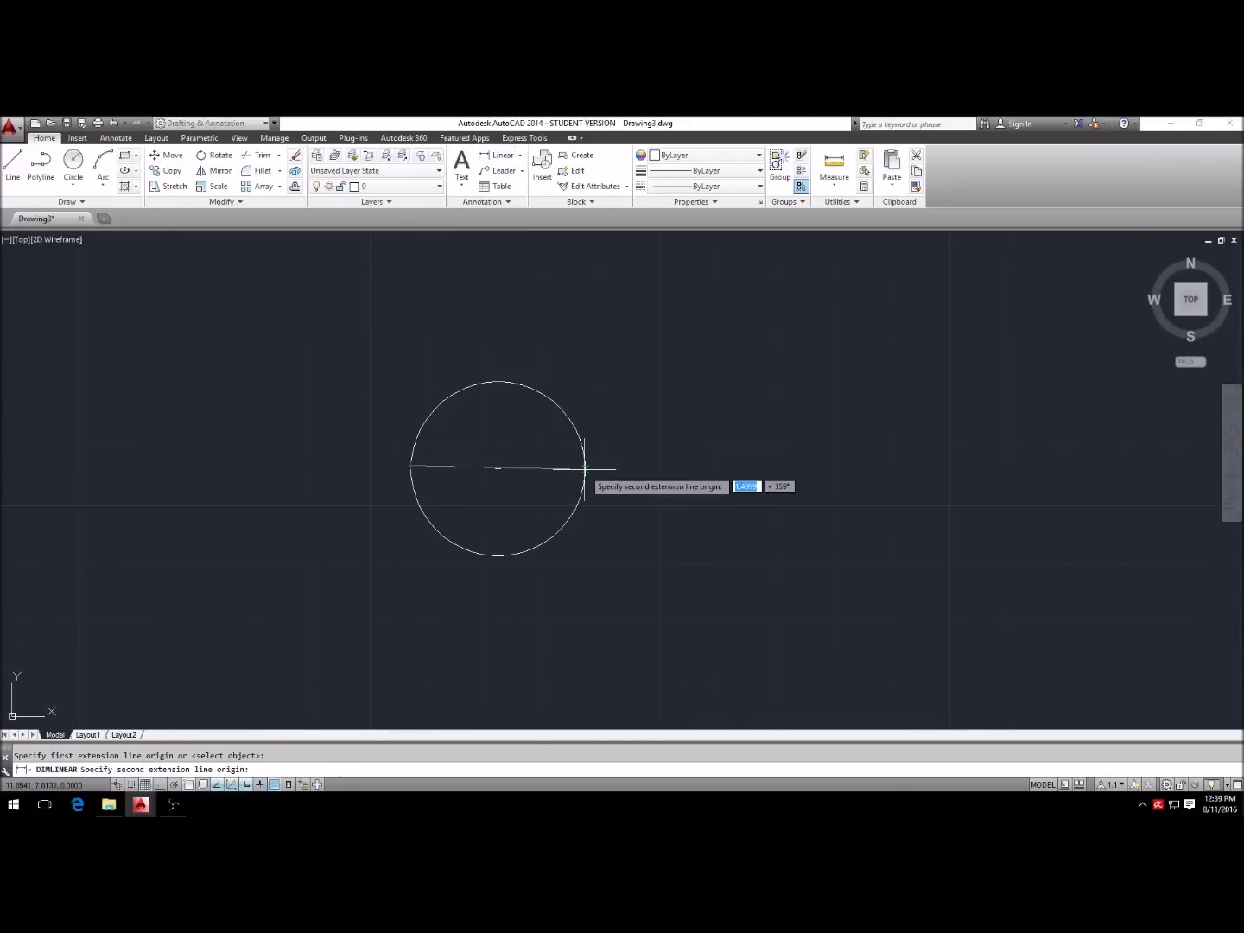
pyautogui.click(586, 468)
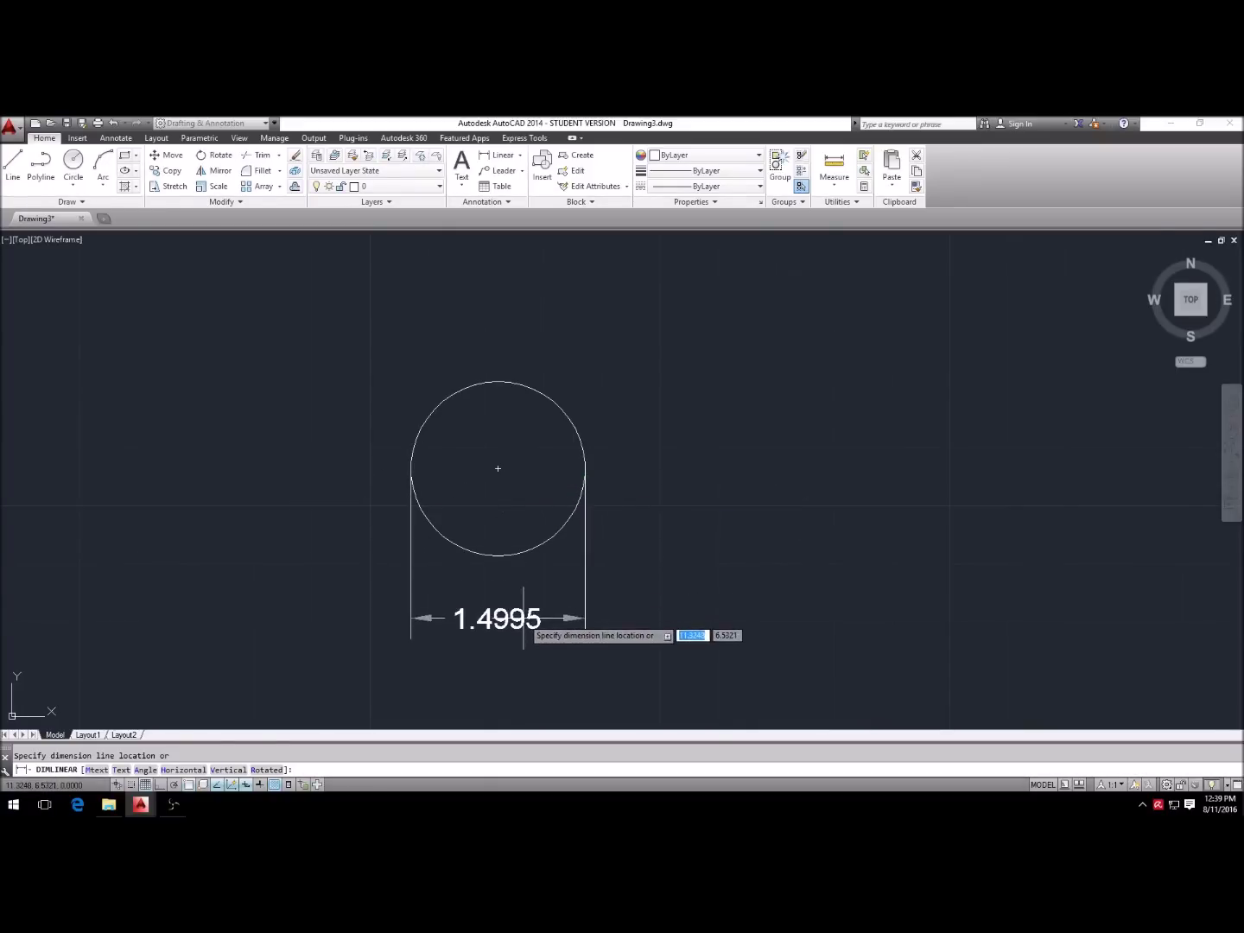
pyautogui.press('Escape')
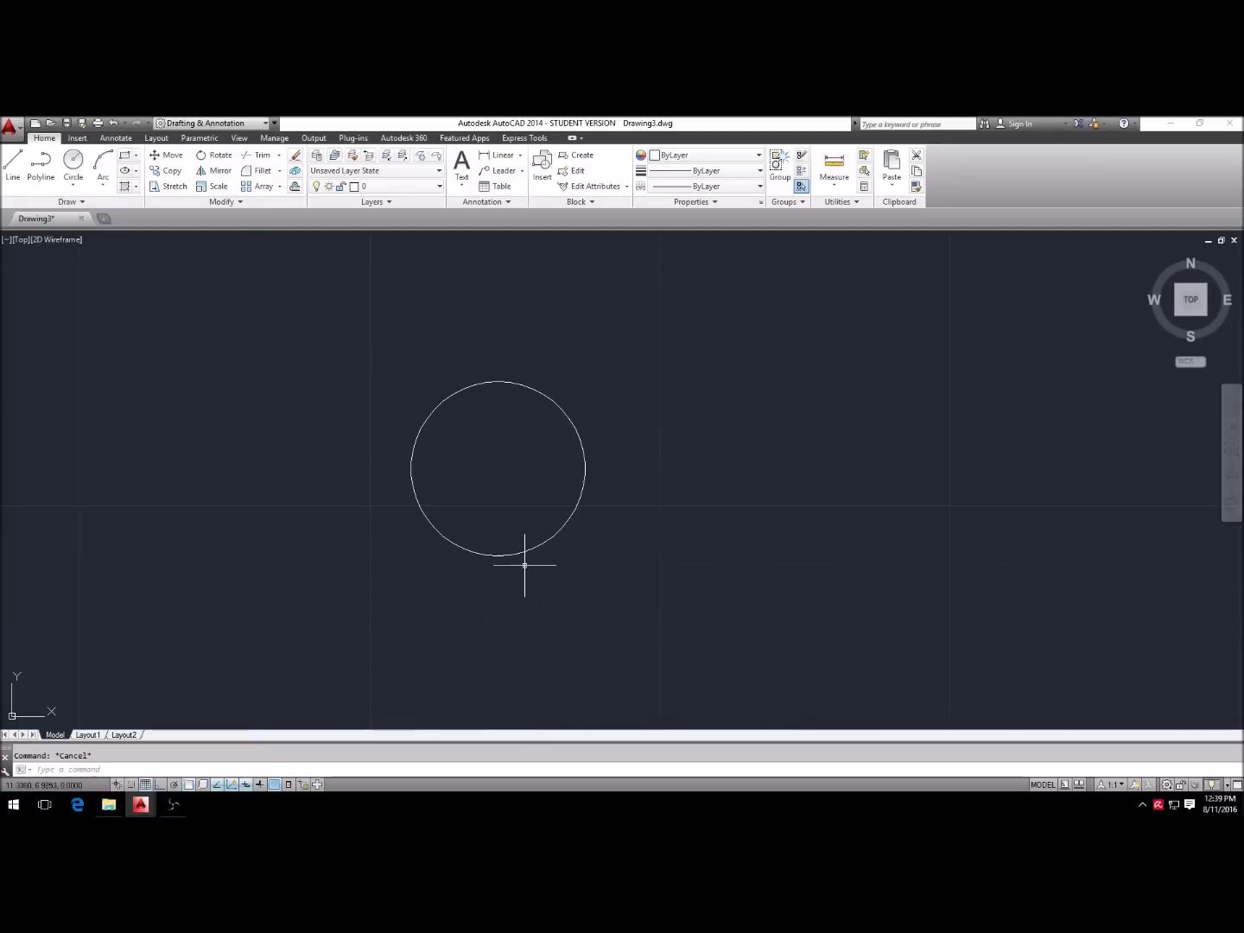
# Step: With Ortho on, draw two horizontal lines from the circle's center, one past its right edge and one about 1.16 long to the left
pyautogui.write('l')
pyautogui.press('Return')
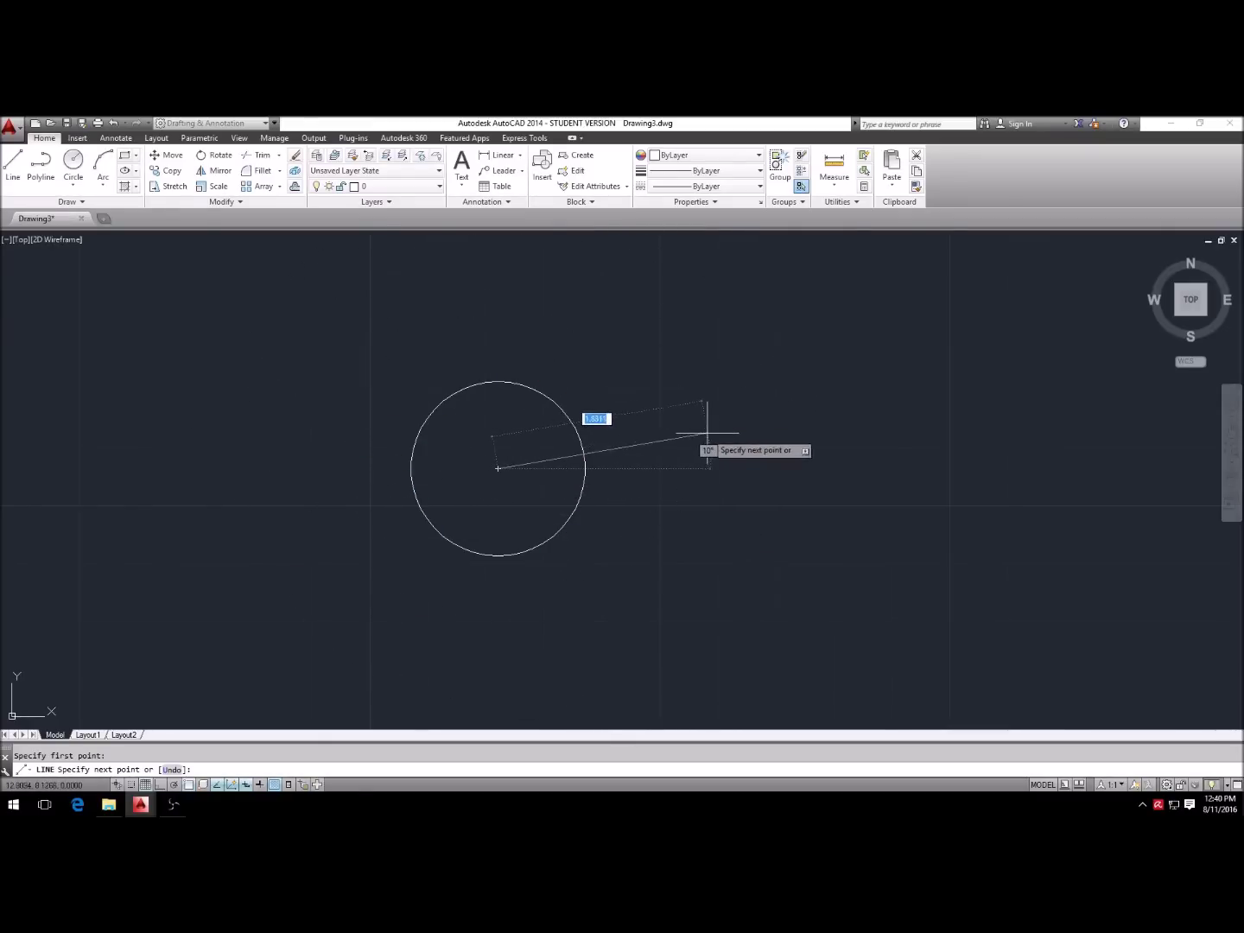
pyautogui.press('F8')
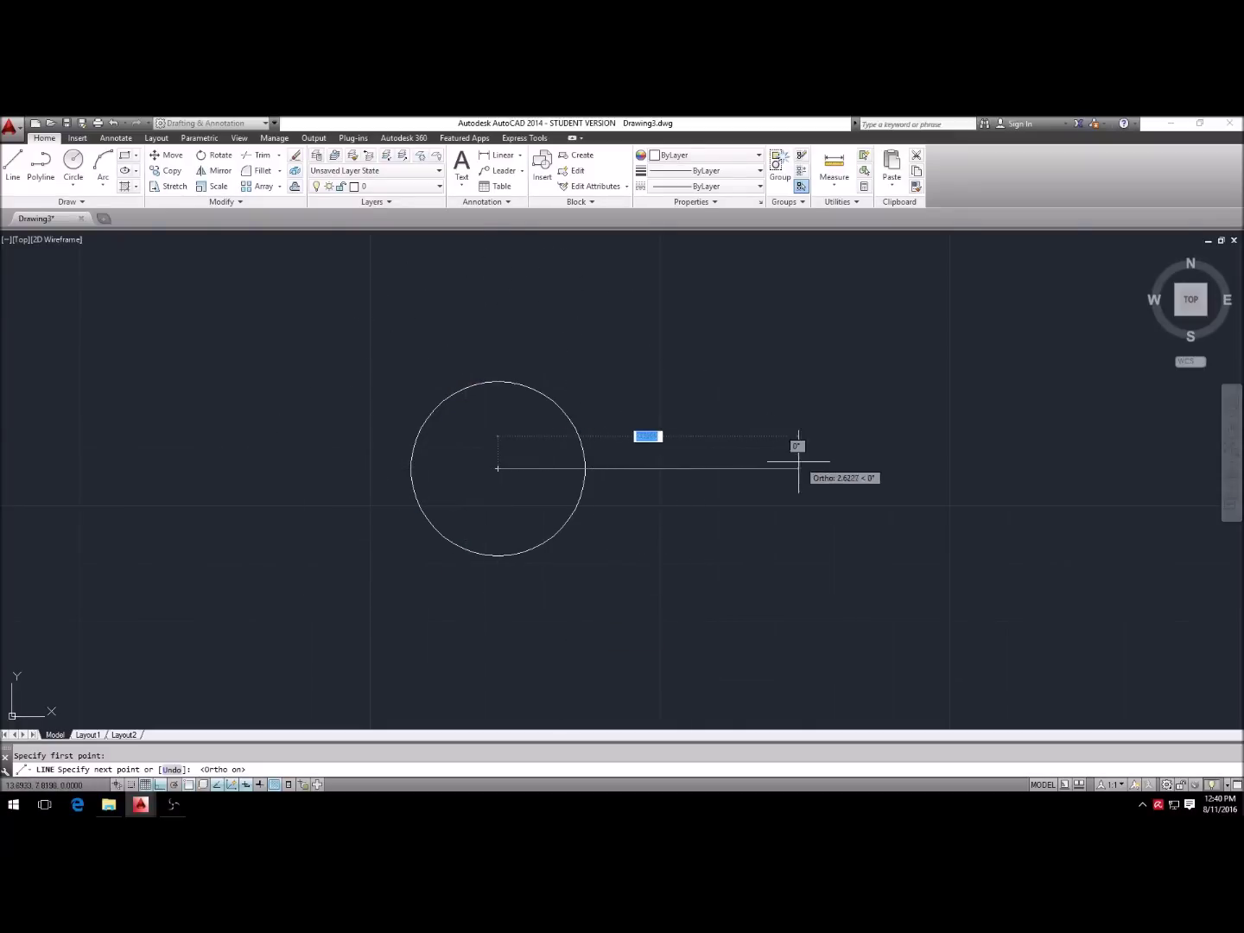
pyautogui.click(649, 473)
pyautogui.press('Return')
pyautogui.press('Return')
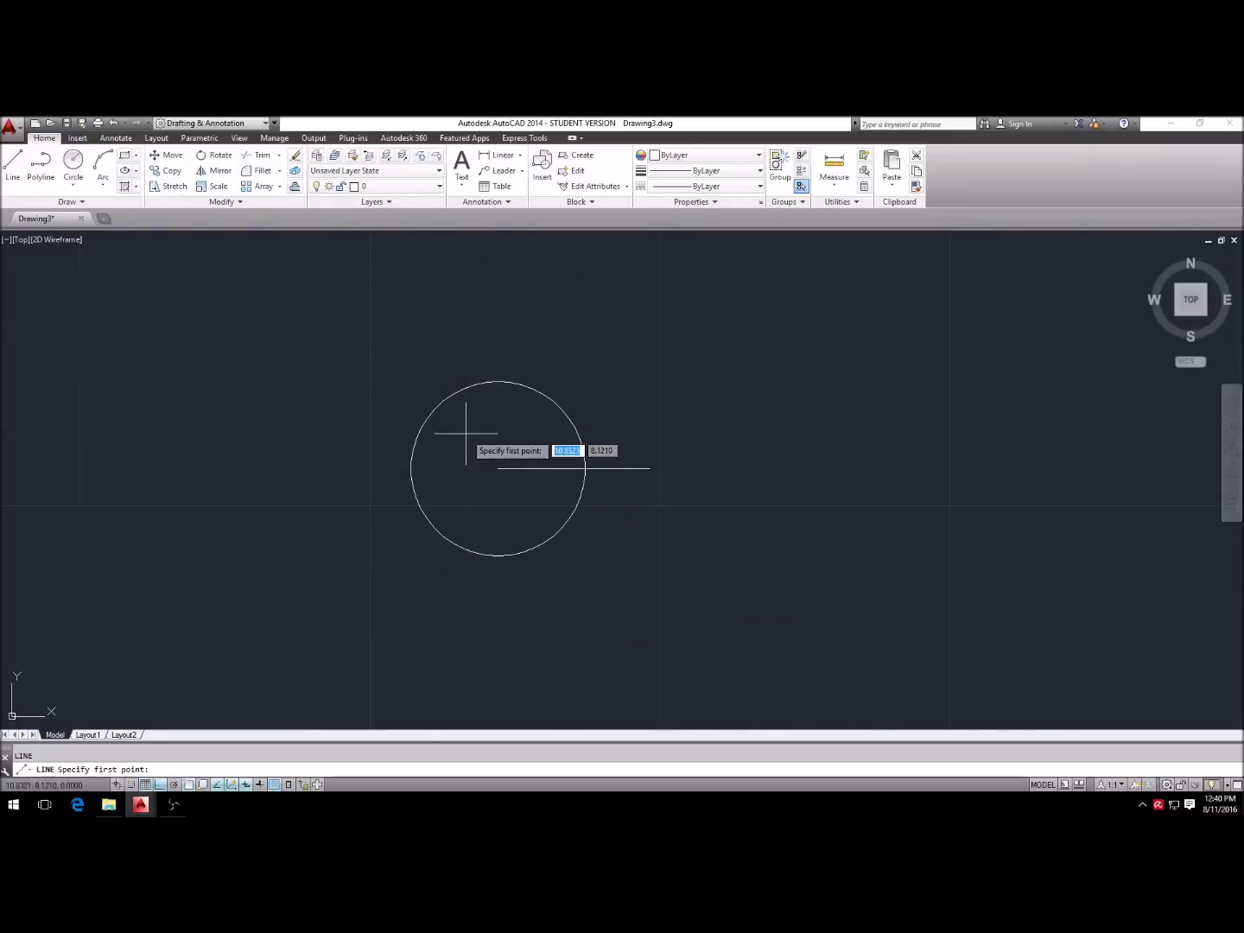
pyautogui.click(498, 469)
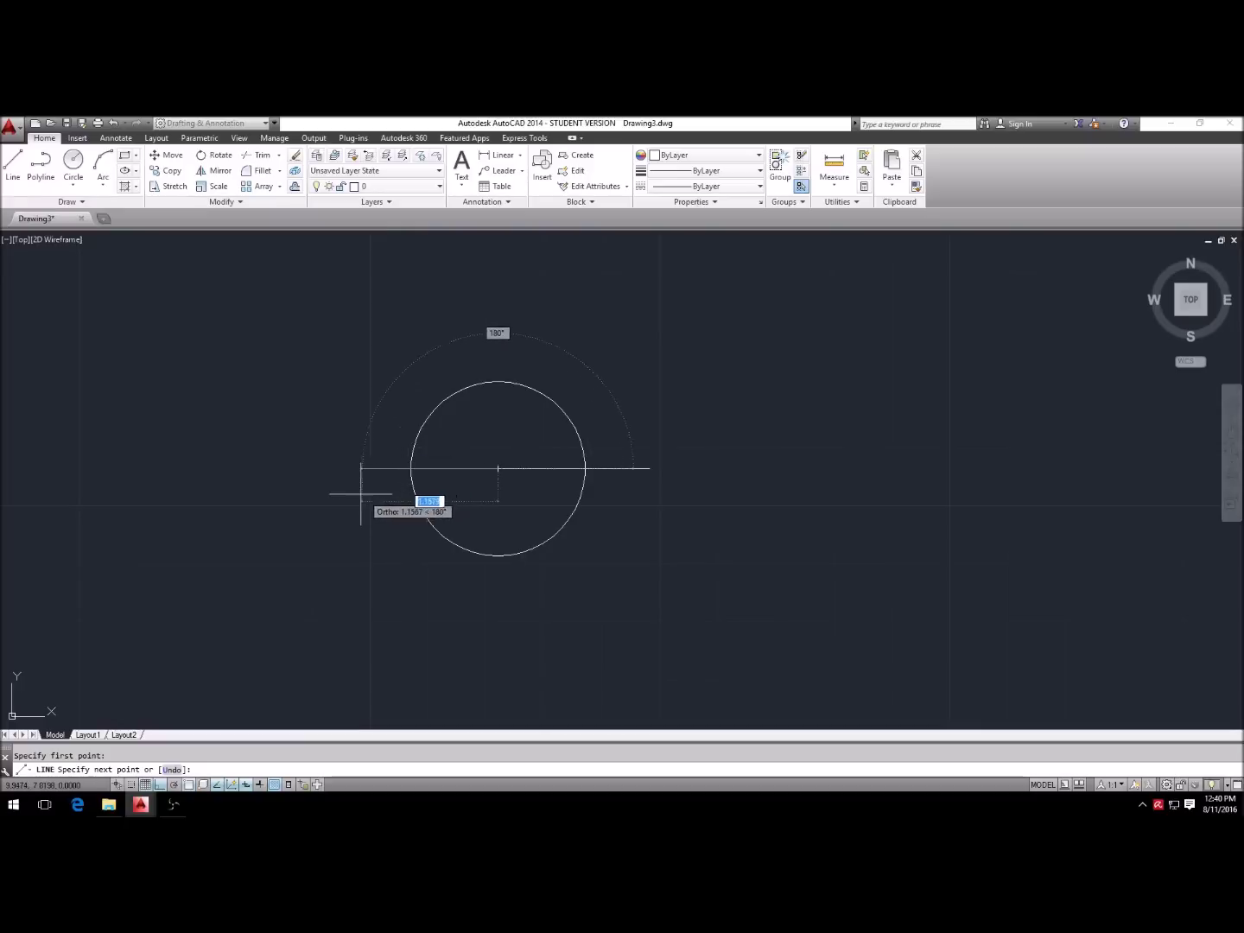
pyautogui.press('Return')
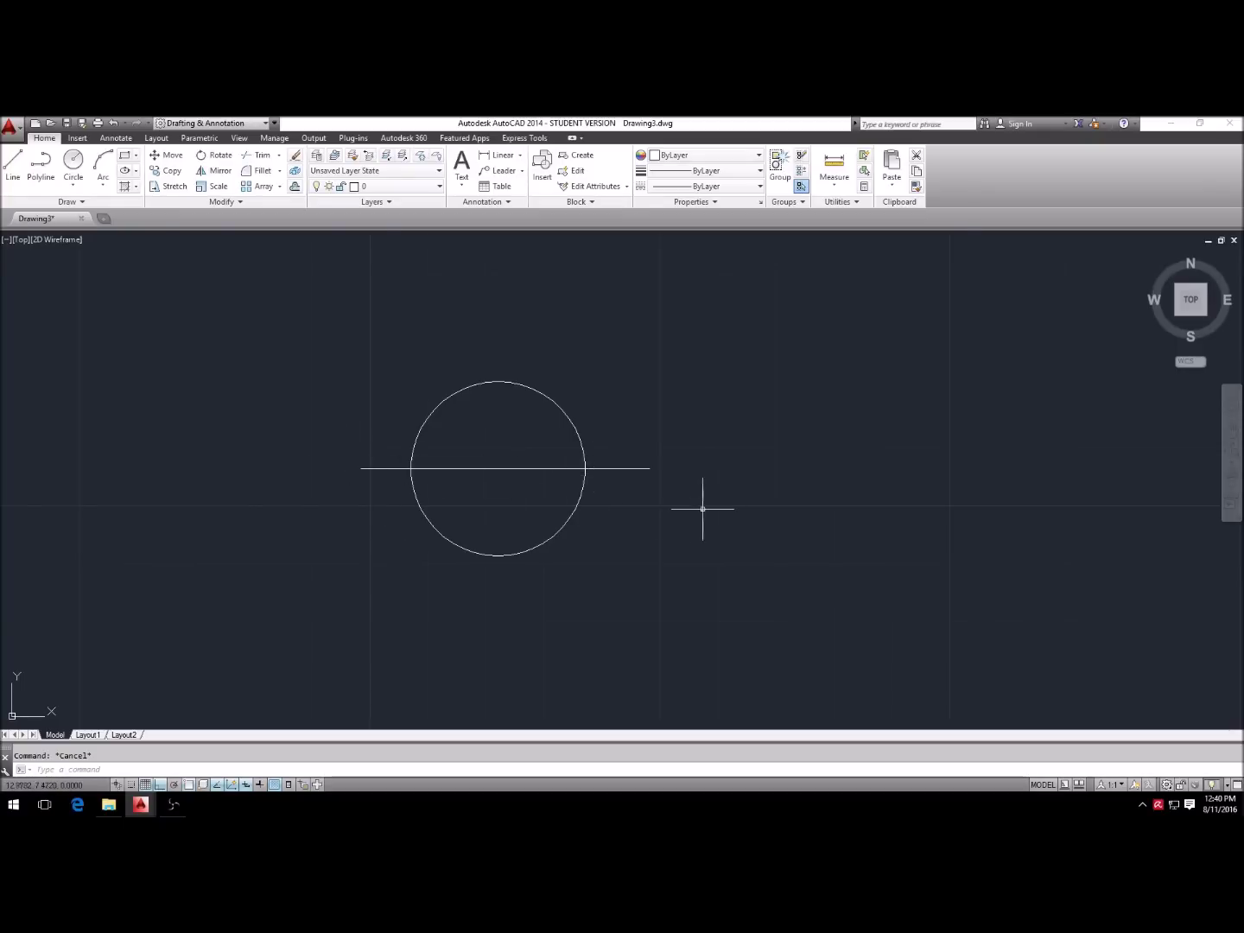
# Step: Trim both ends of the horizontal lines that stick out beyond the circle
pyautogui.write('r')
pyautogui.press('Return')
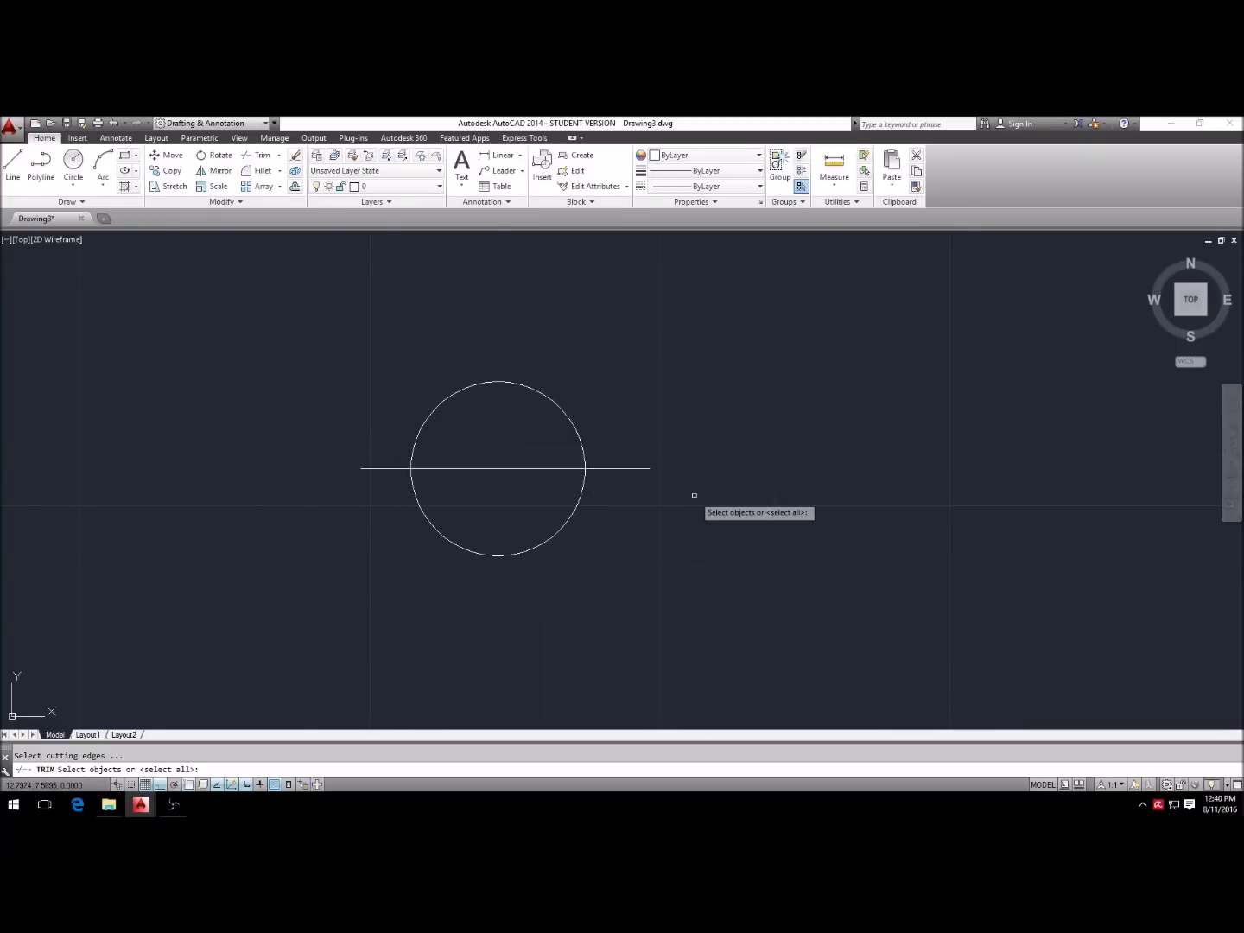
pyautogui.press('Return')
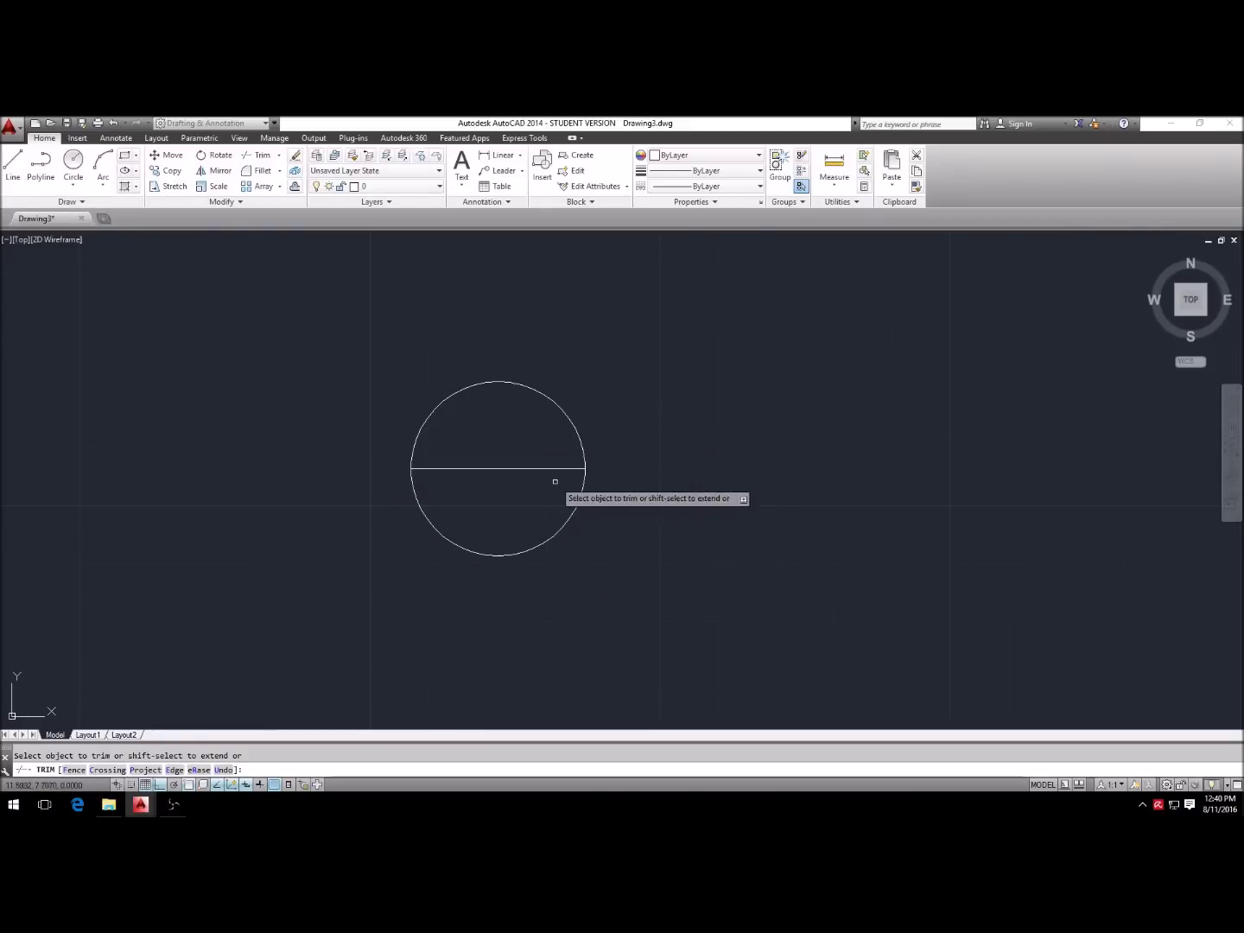
pyautogui.press('Escape')
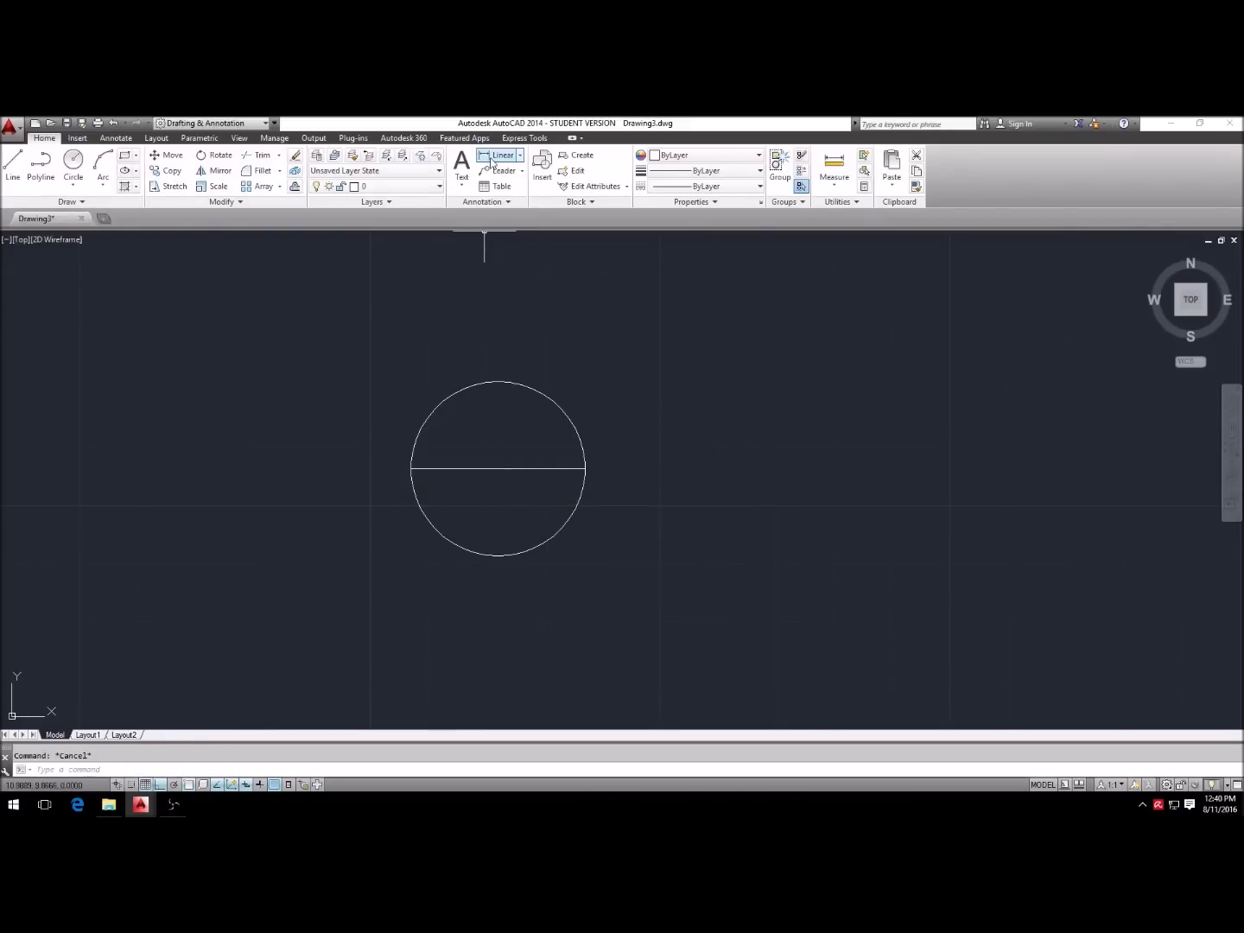
# Step: Add a linear dimension across the circle's diameter line, placed below the circle
pyautogui.click(491, 161)
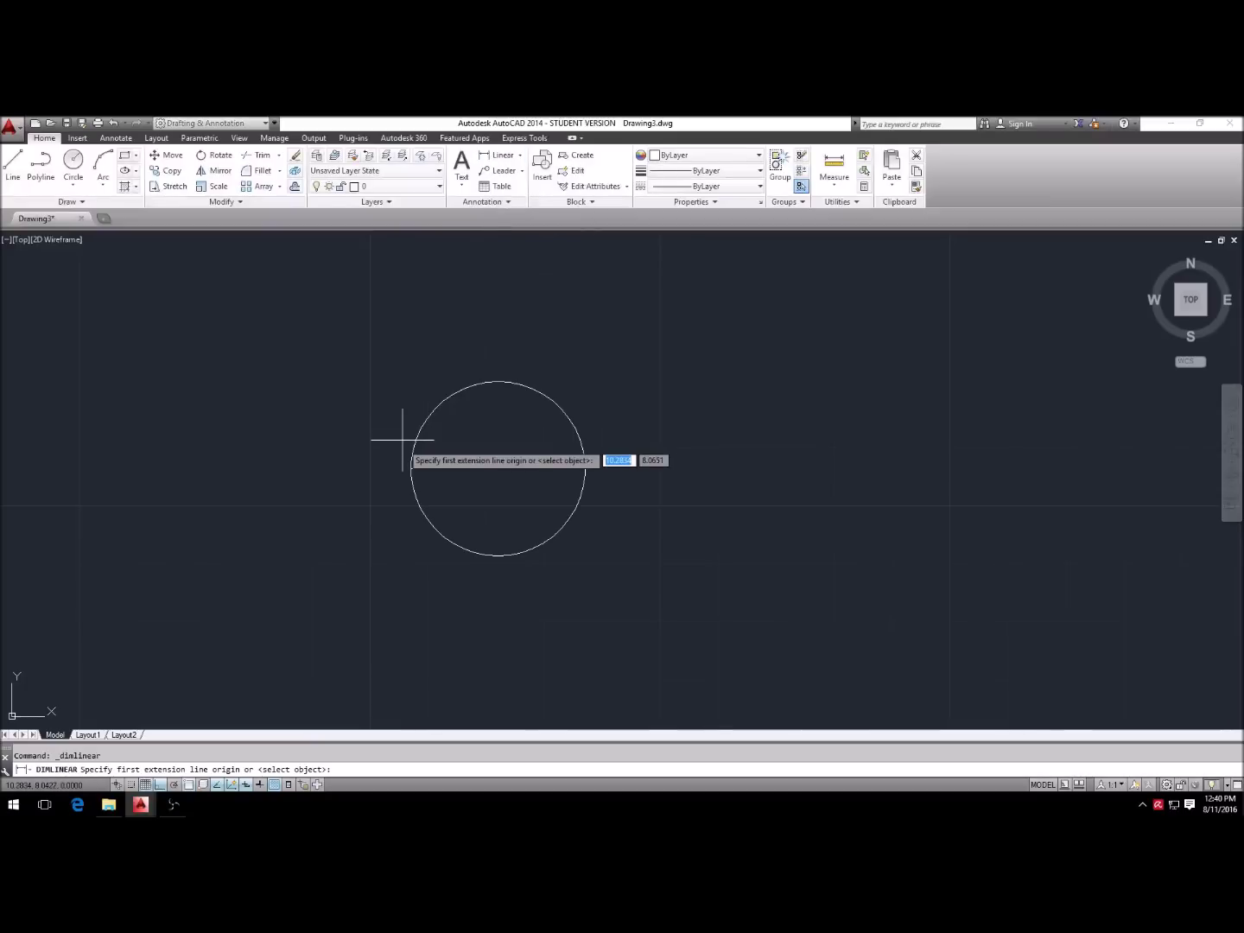
pyautogui.click(412, 468)
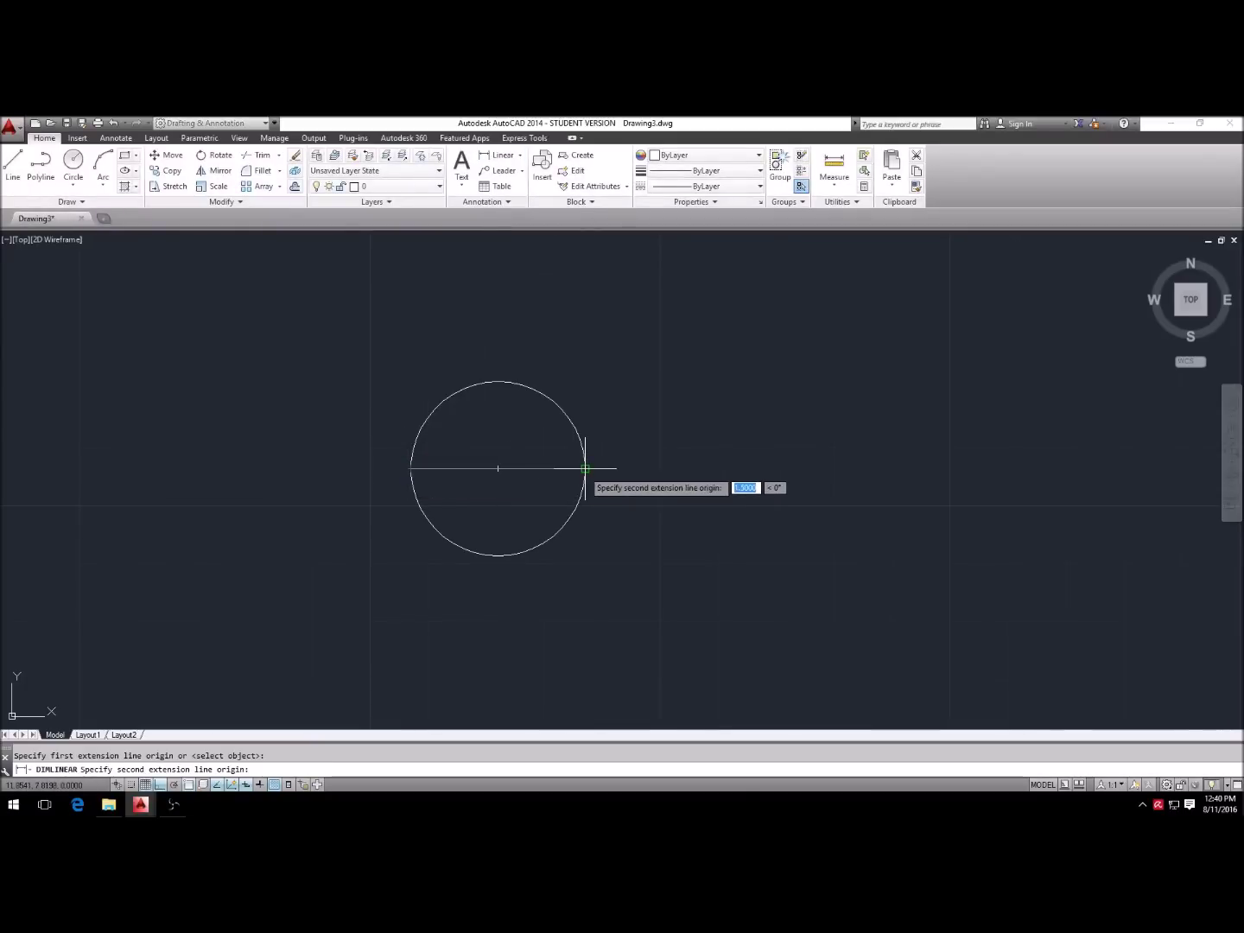
pyautogui.click(586, 468)
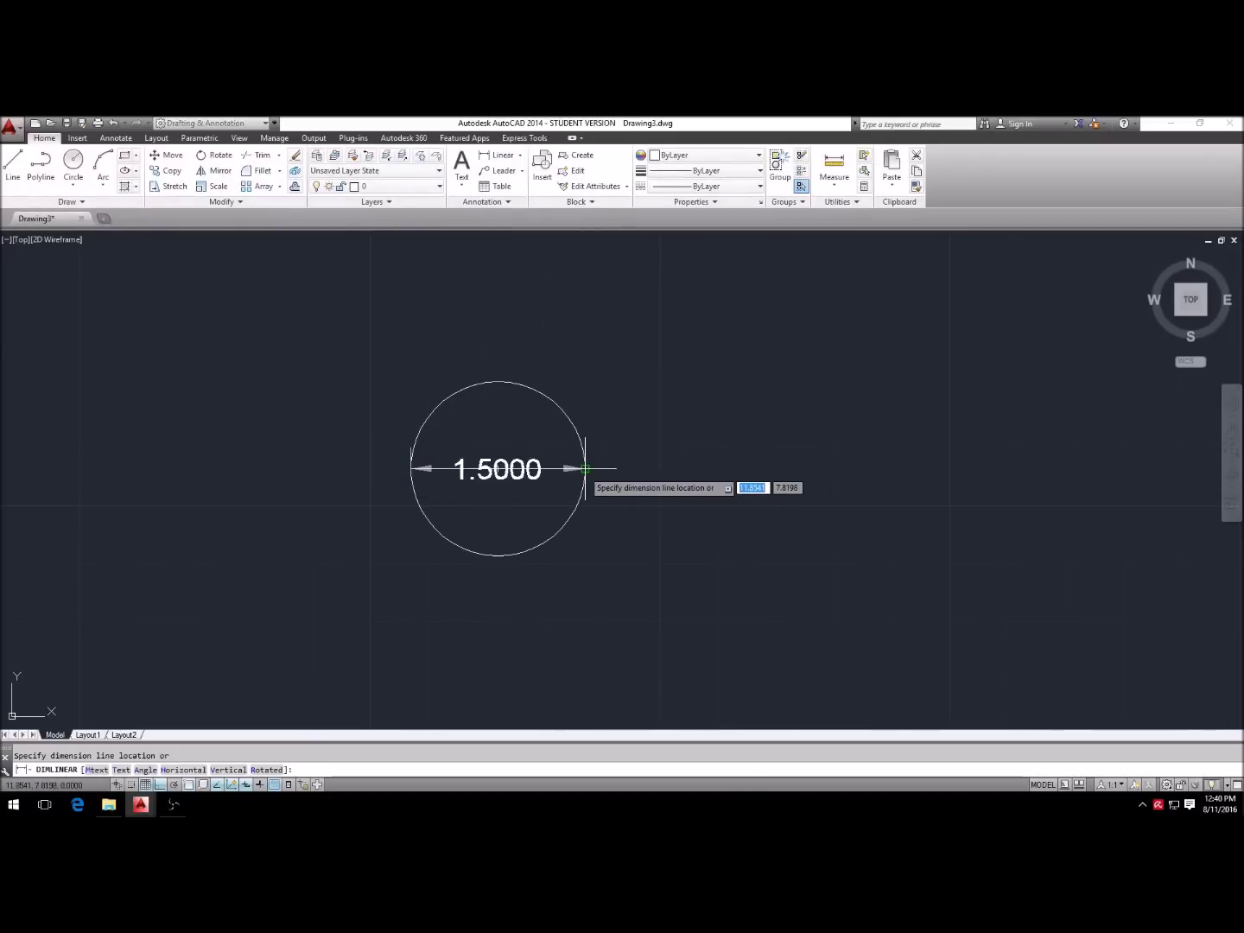
pyautogui.click(561, 596)
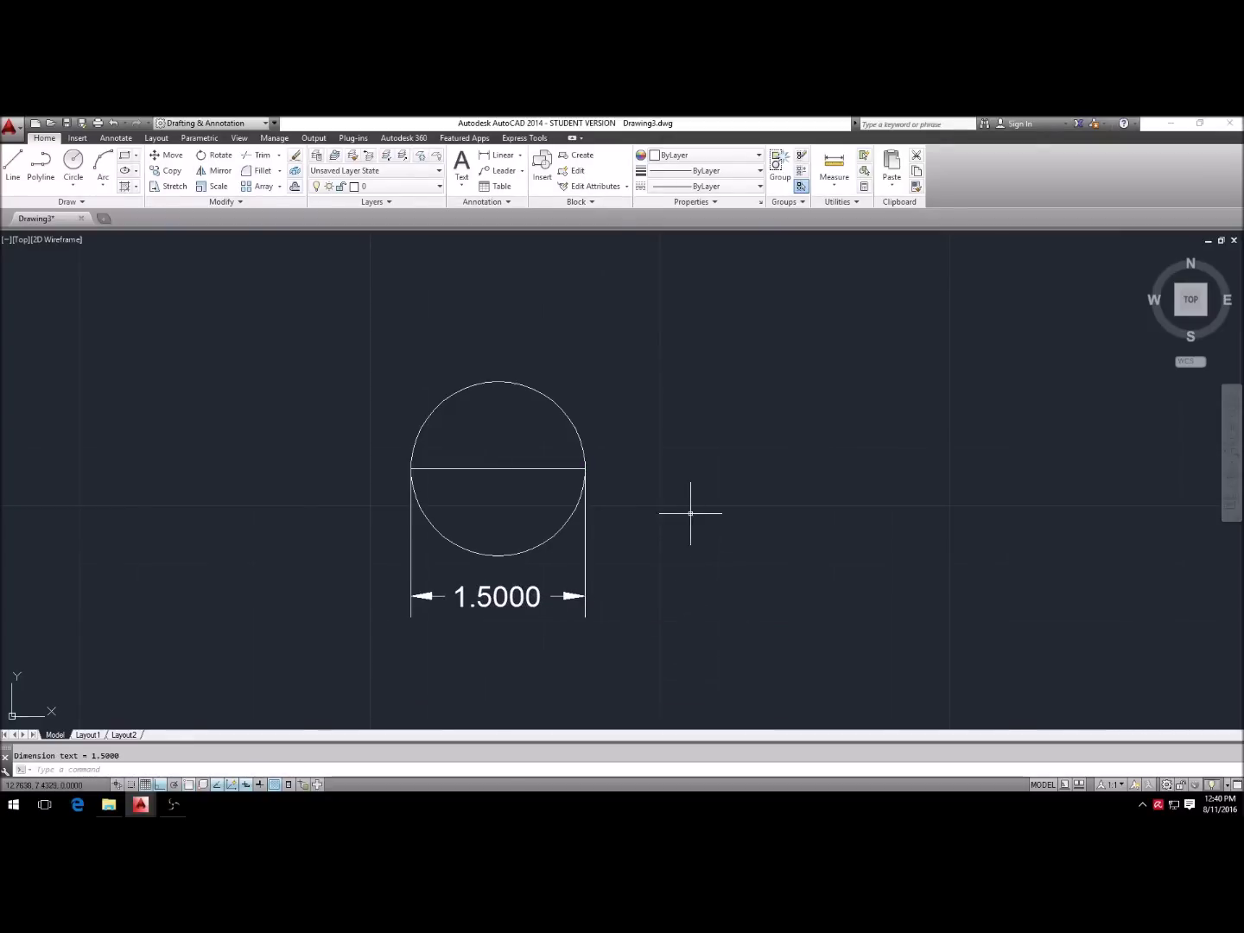
# Step: Erase the circle, its diameter line and the dimension together with a crossing selection
pyautogui.press('Return')
pyautogui.click(674, 617)
pyautogui.click(367, 334)
pyautogui.press('Return')
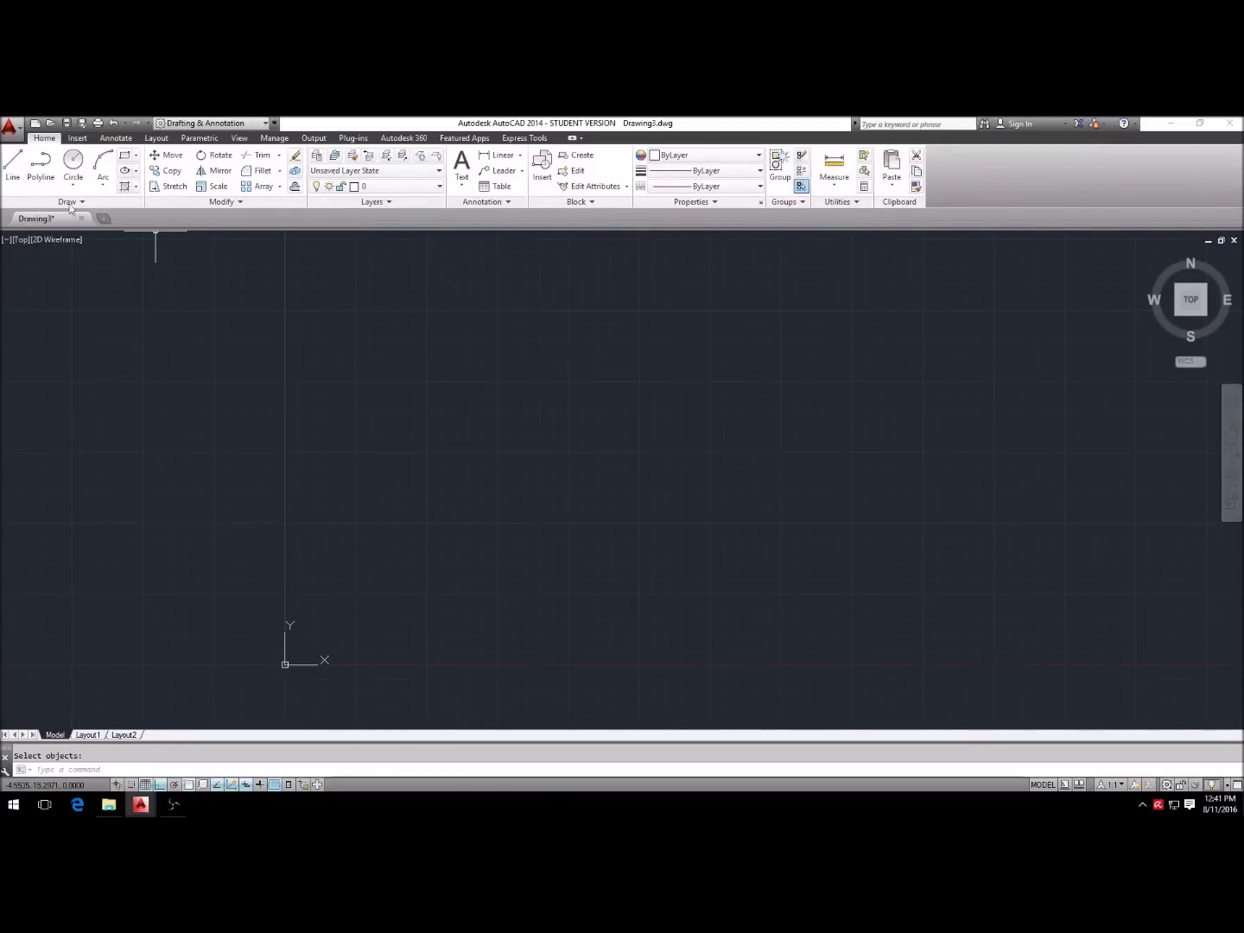
# Step: Draw a wide three-point arc bulging downward, with Ortho switched off for its second and end points
pyautogui.click(98, 168)
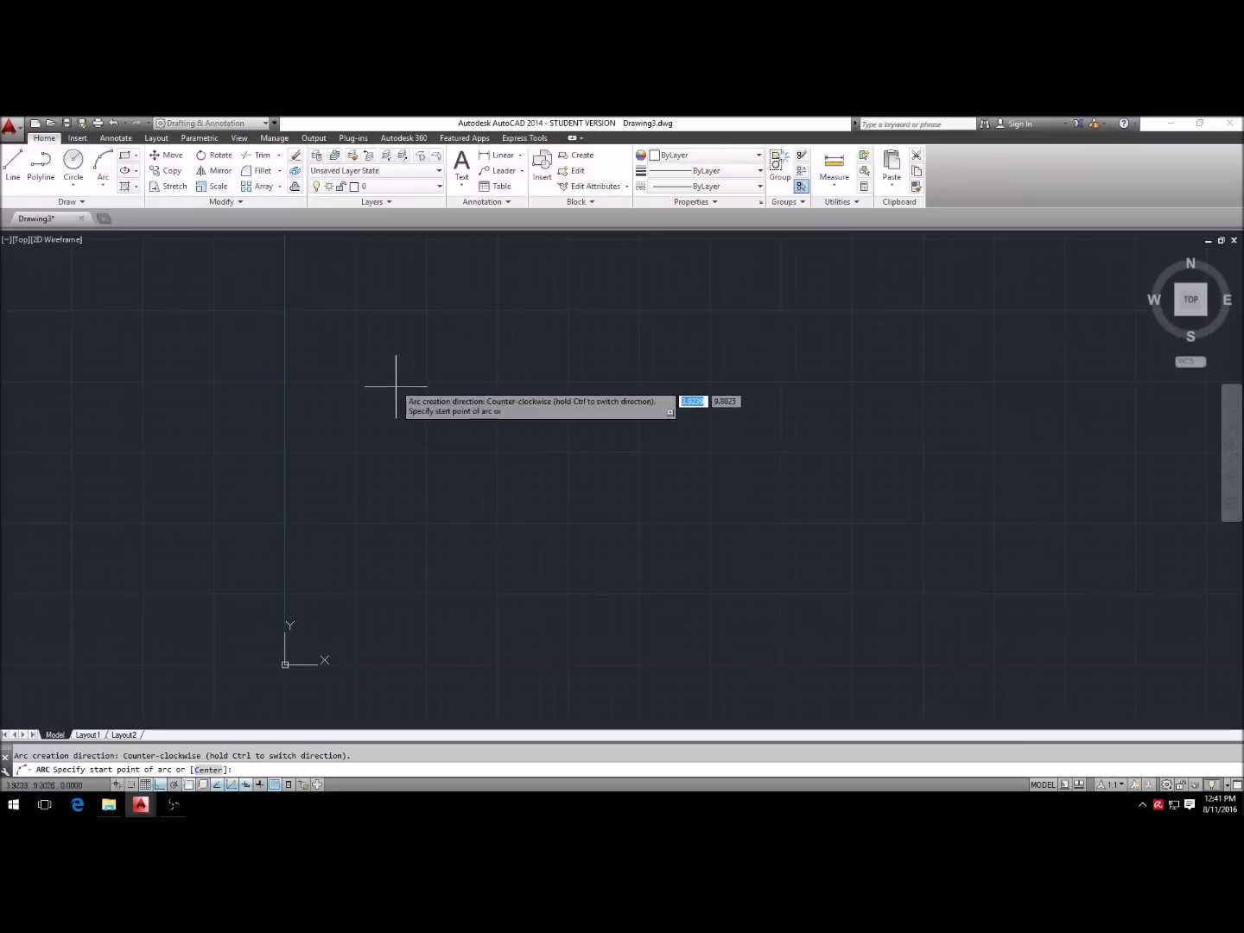
pyautogui.press('Escape')
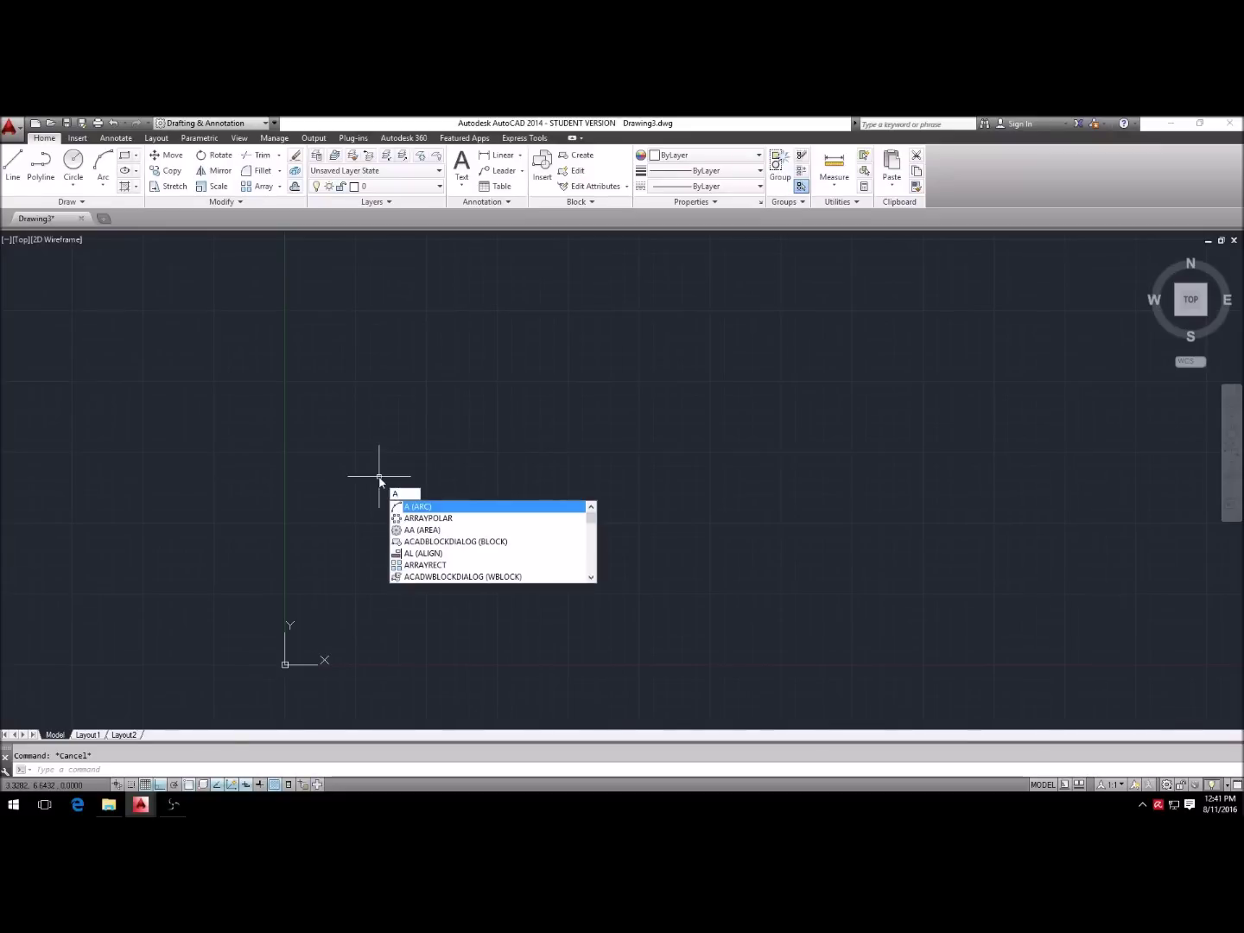
pyautogui.press('Return')
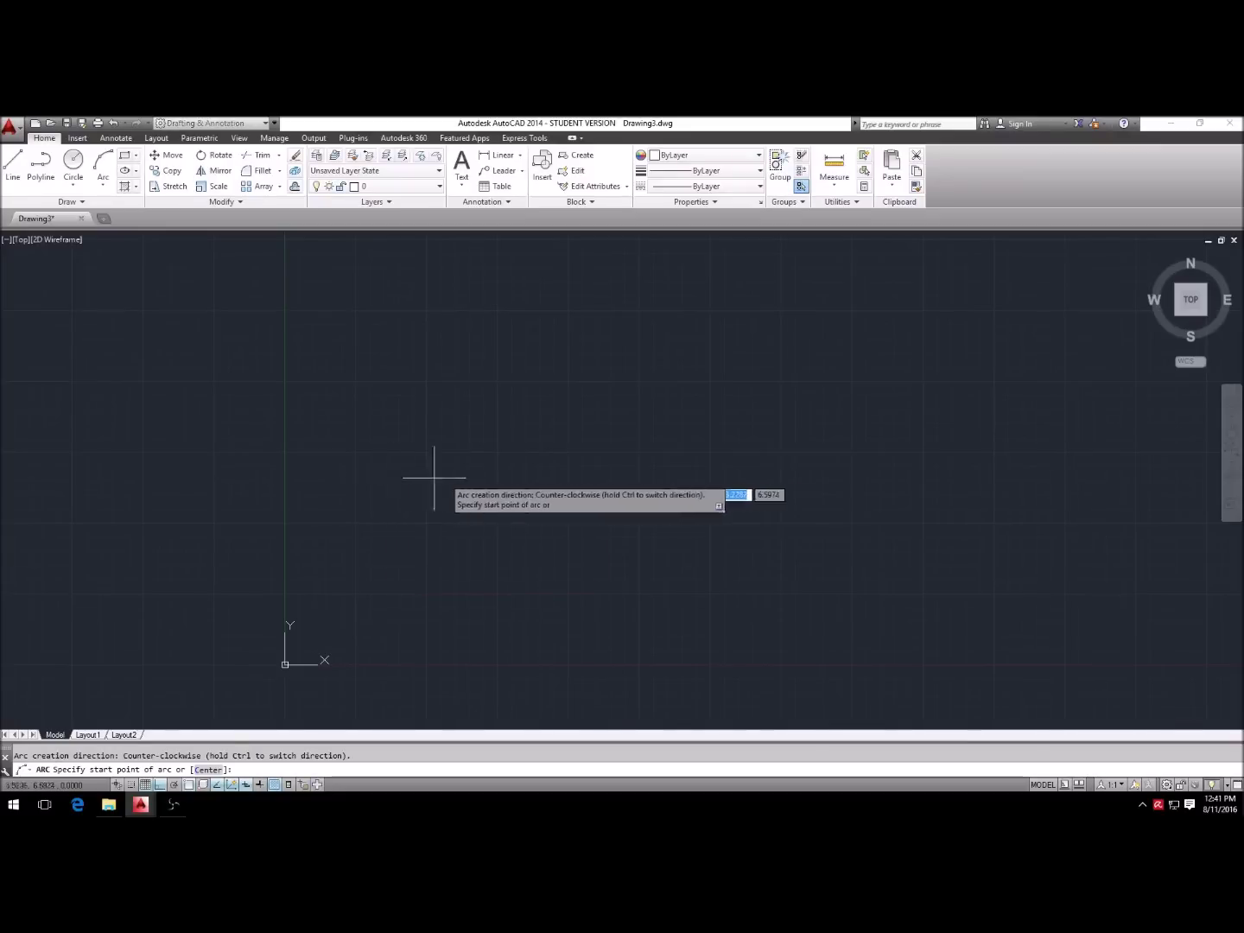
pyautogui.click(389, 404)
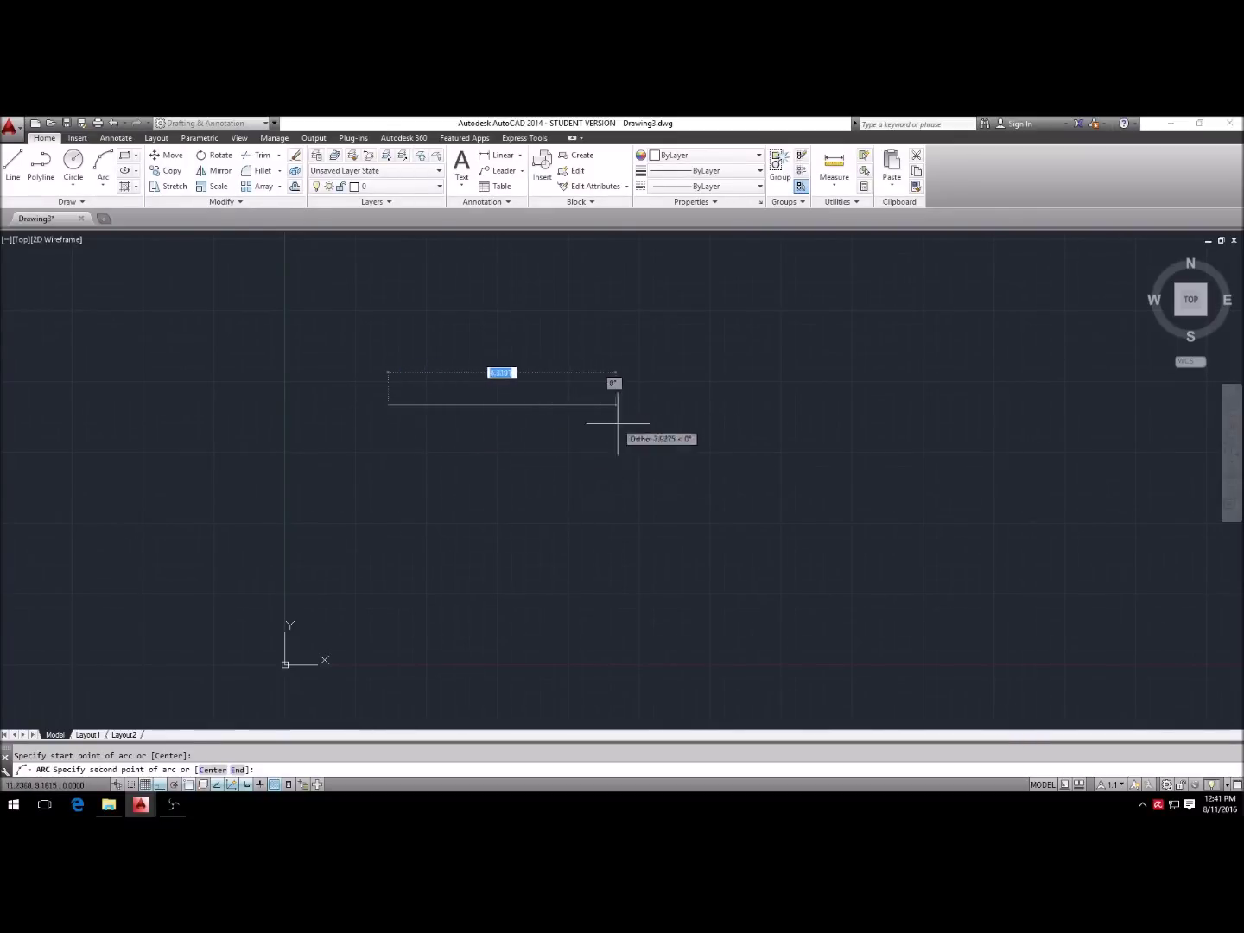
pyautogui.press('F8')
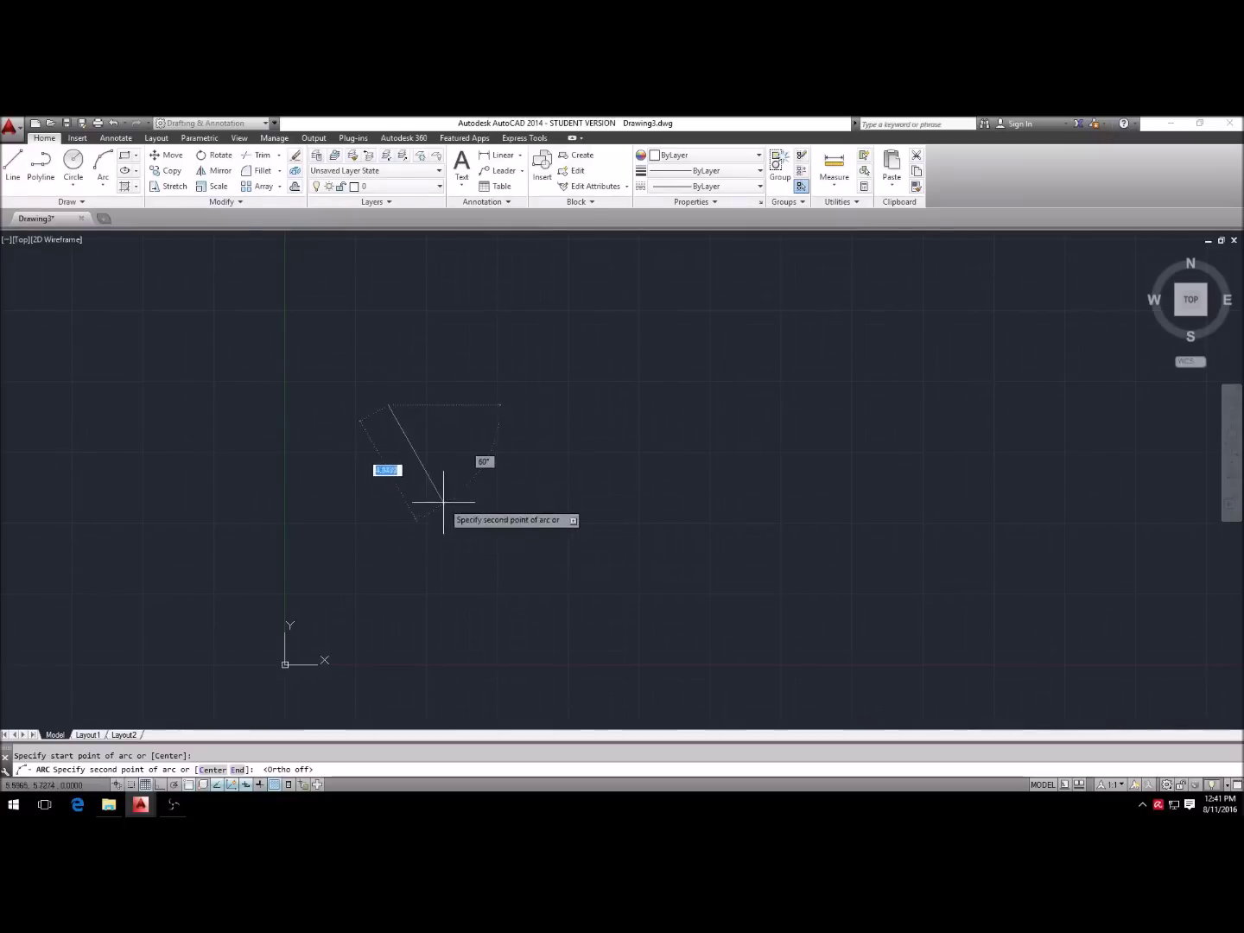
pyautogui.click(503, 520)
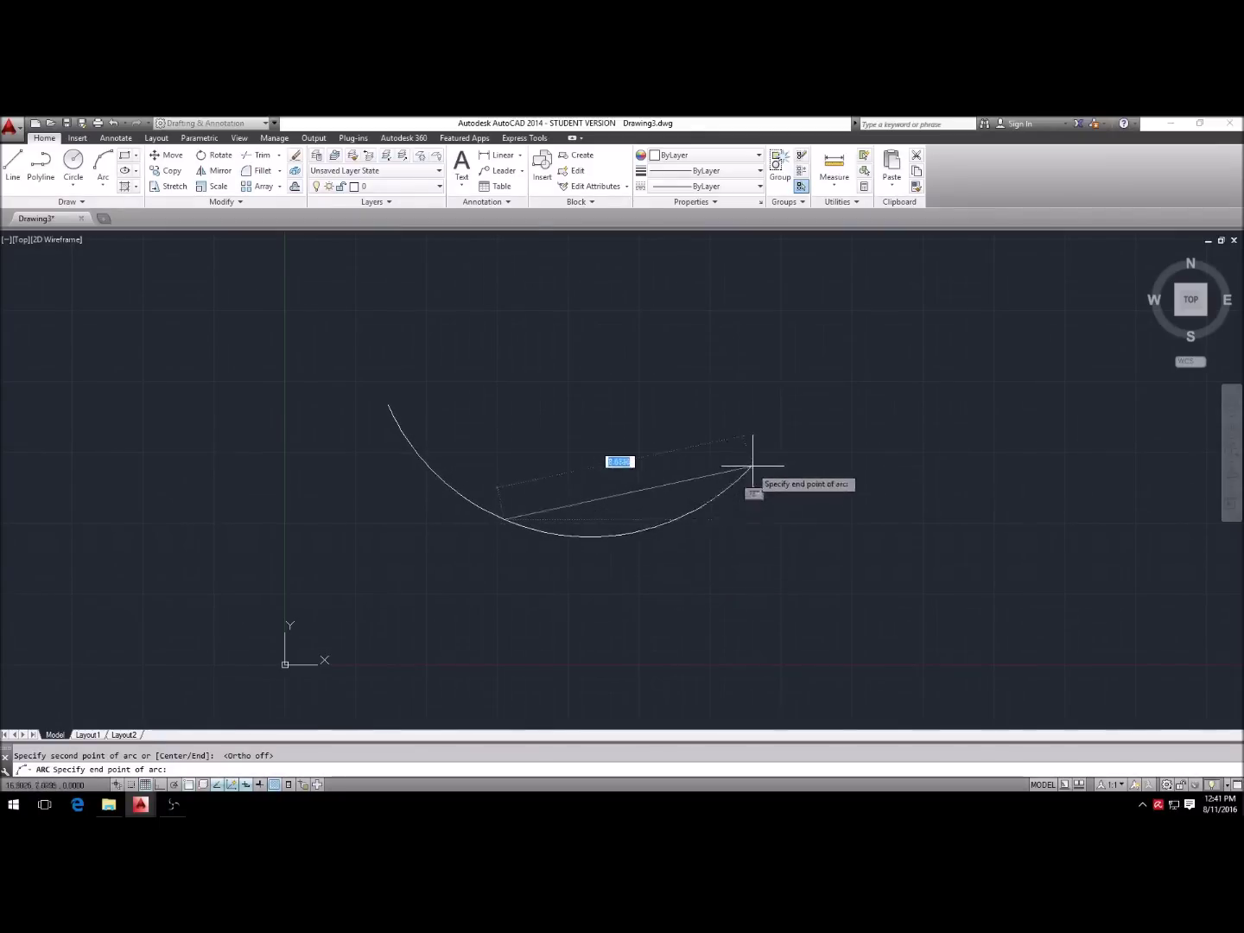
pyautogui.click(837, 501)
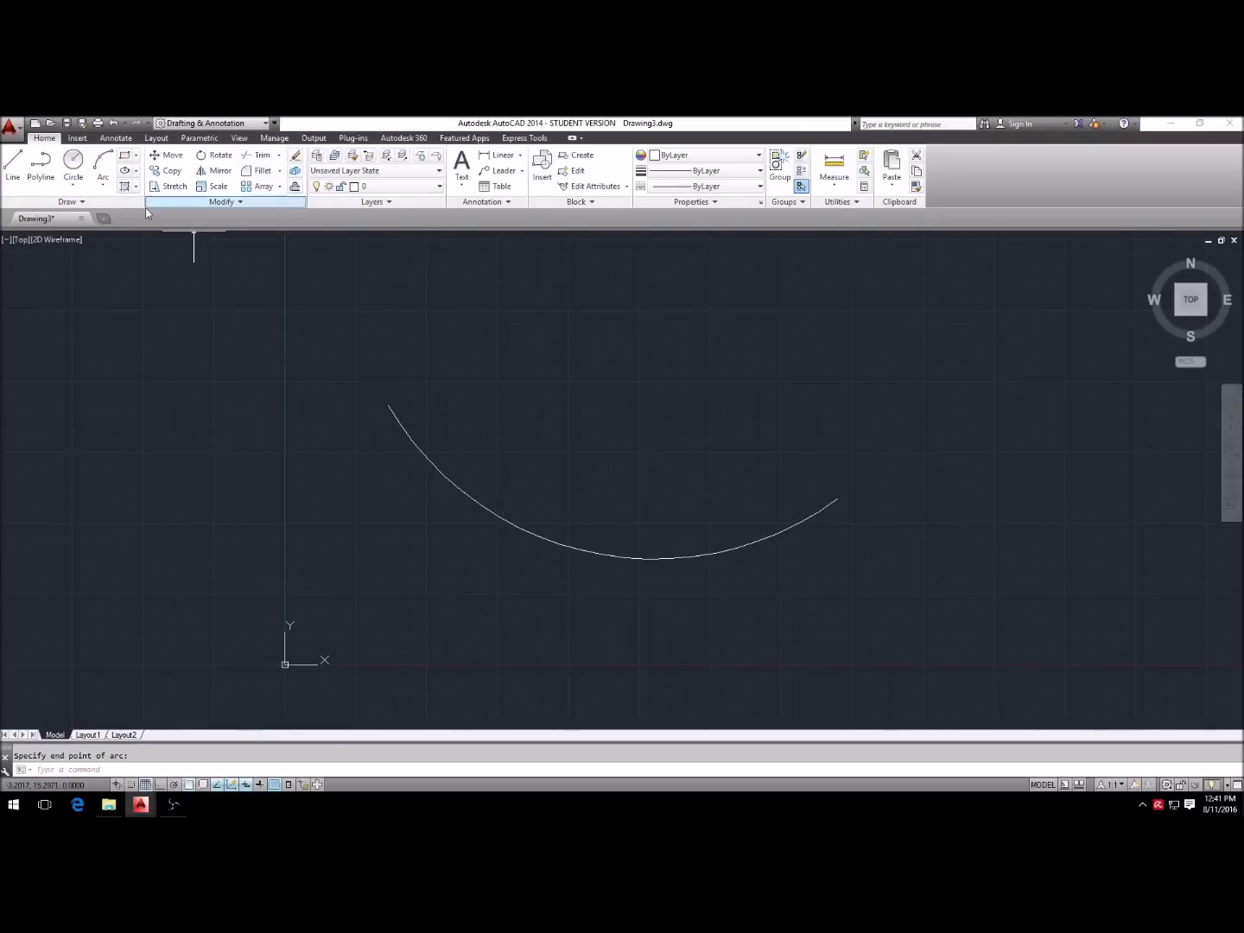
# Step: Draw a second three-point arc from the first arc's upper-left endpoint, curving up and around to end above the first arc
pyautogui.click(104, 161)
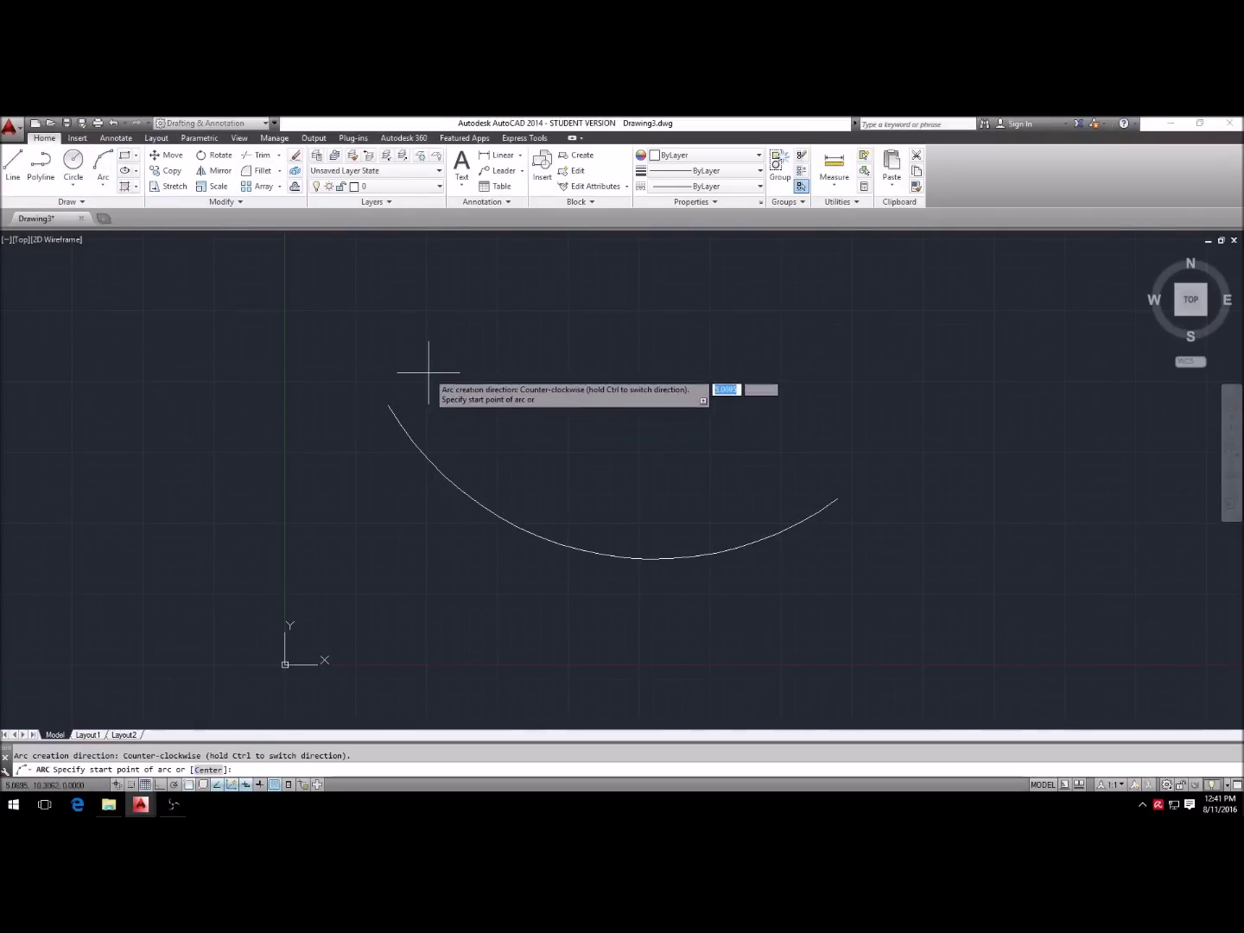
pyautogui.click(388, 404)
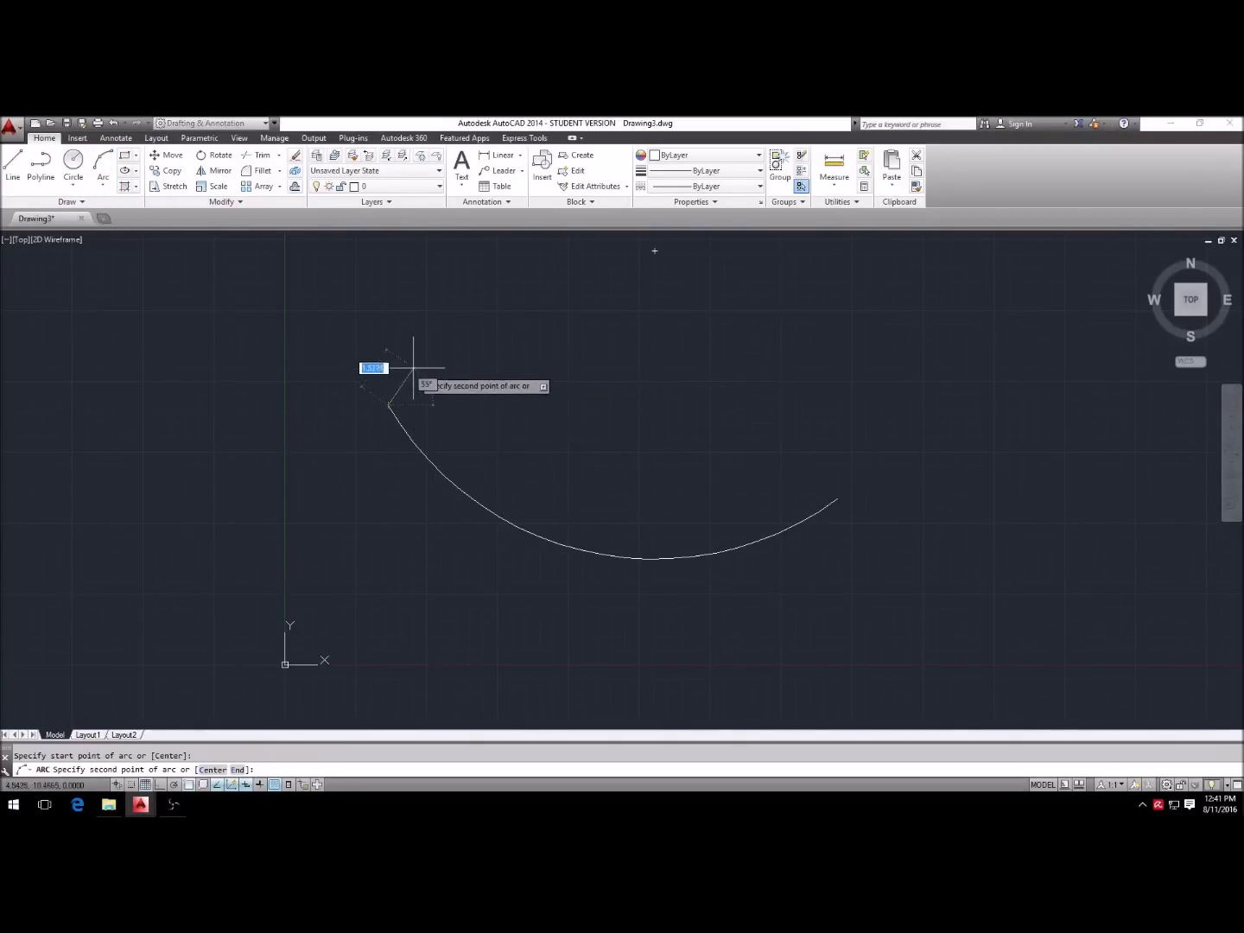
pyautogui.click(458, 330)
pyautogui.click(525, 489)
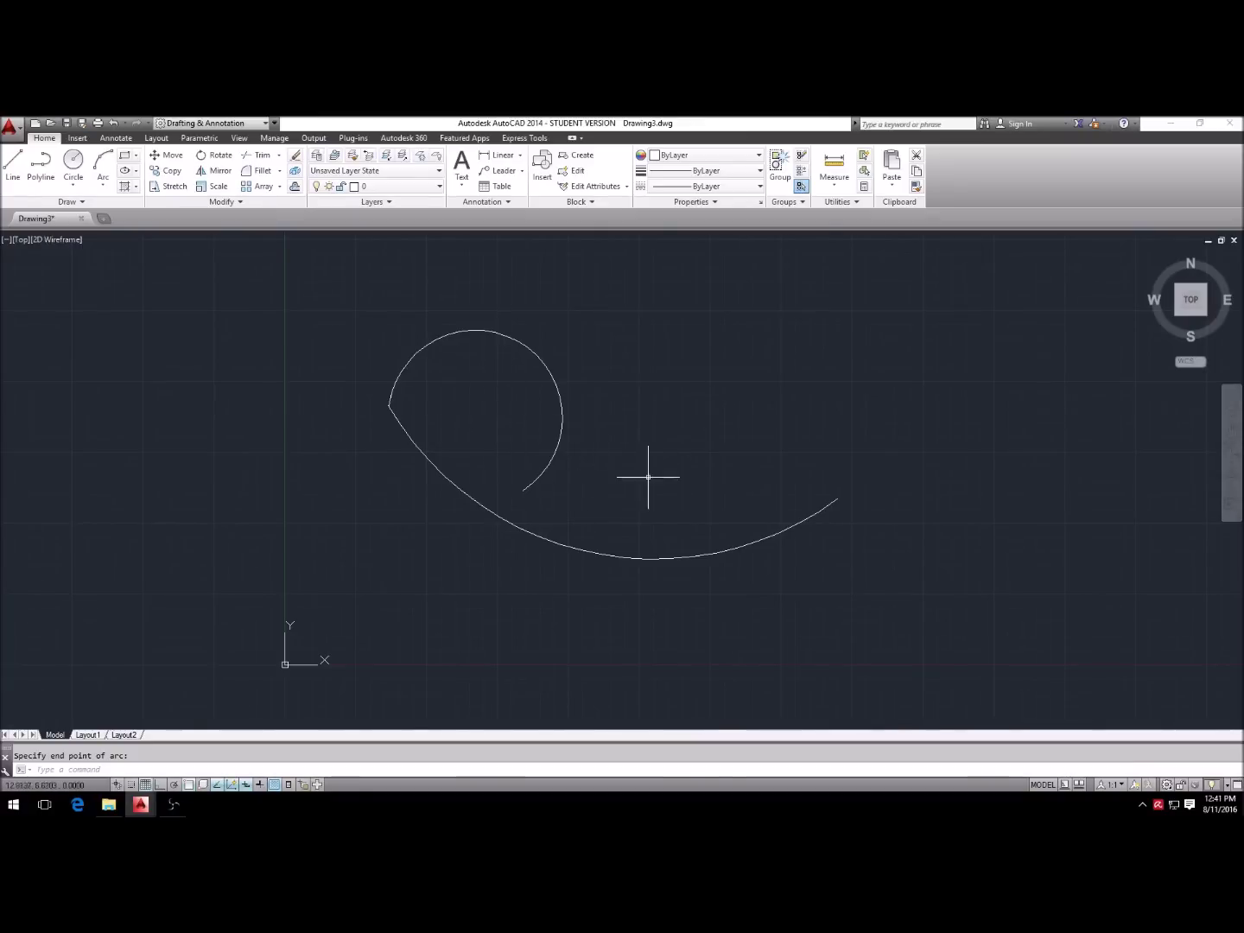
# Step: Undo both arcs to leave the drawing empty
pyautogui.scroll(-4, 656, 499)
pyautogui.hotkey('ctrl', 'z')
pyautogui.hotkey('ctrl', 'z')
pyautogui.press('Escape')
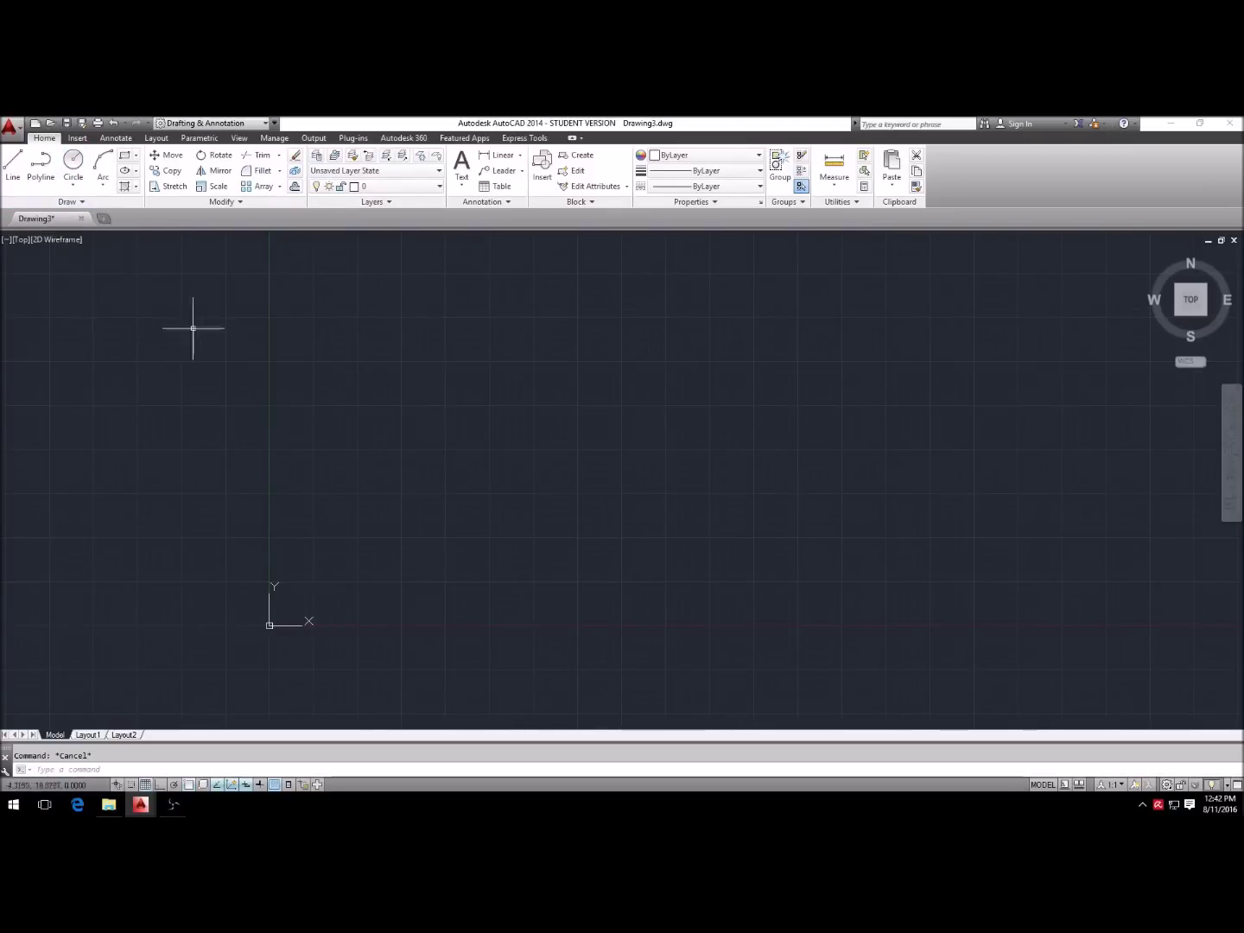
# Step: Draw a long, nearly vertical line well to the right of the origin, downward from its upper end
pyautogui.click(13, 164)
pyautogui.click(785, 300)
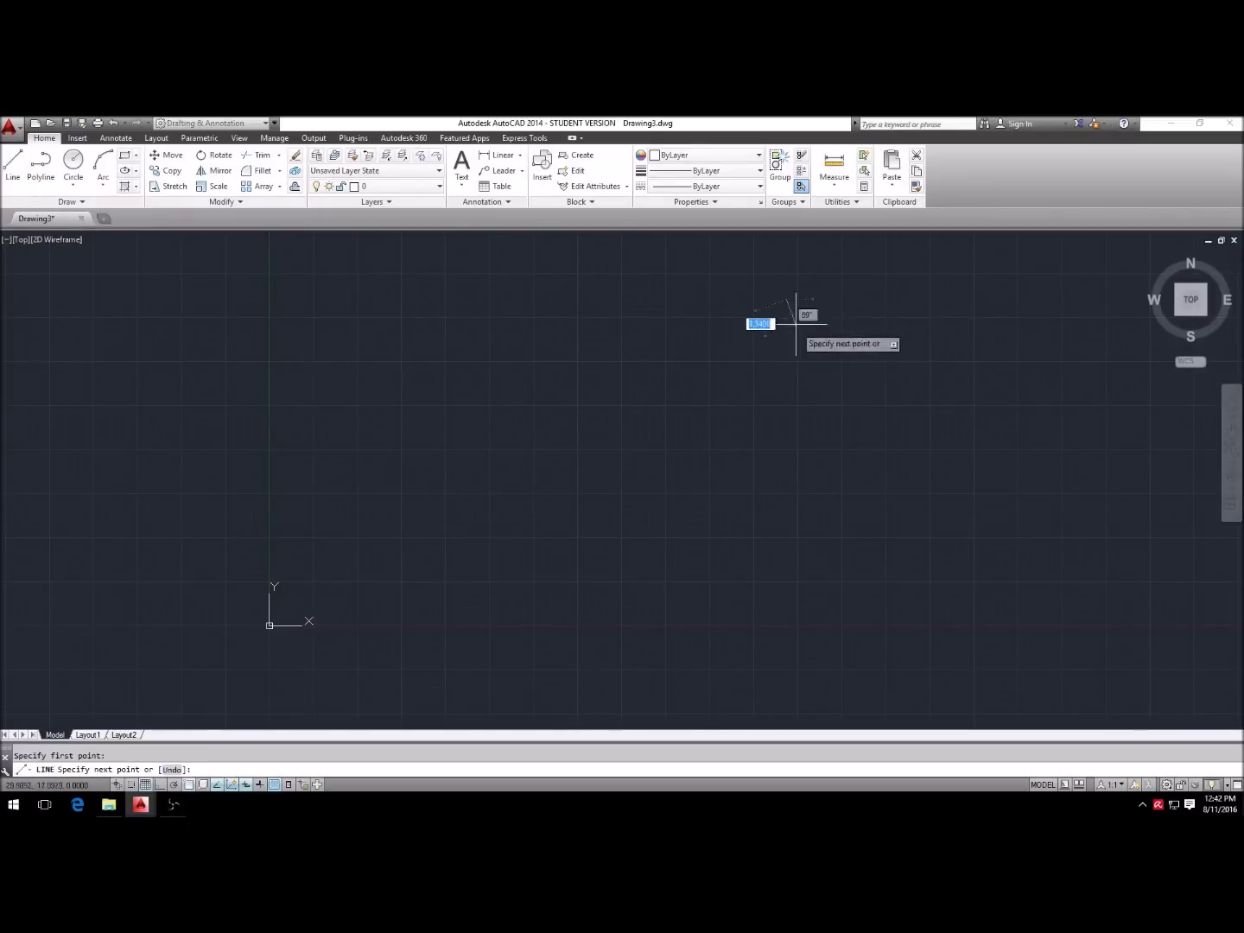
pyautogui.click(785, 545)
pyautogui.press('Return')
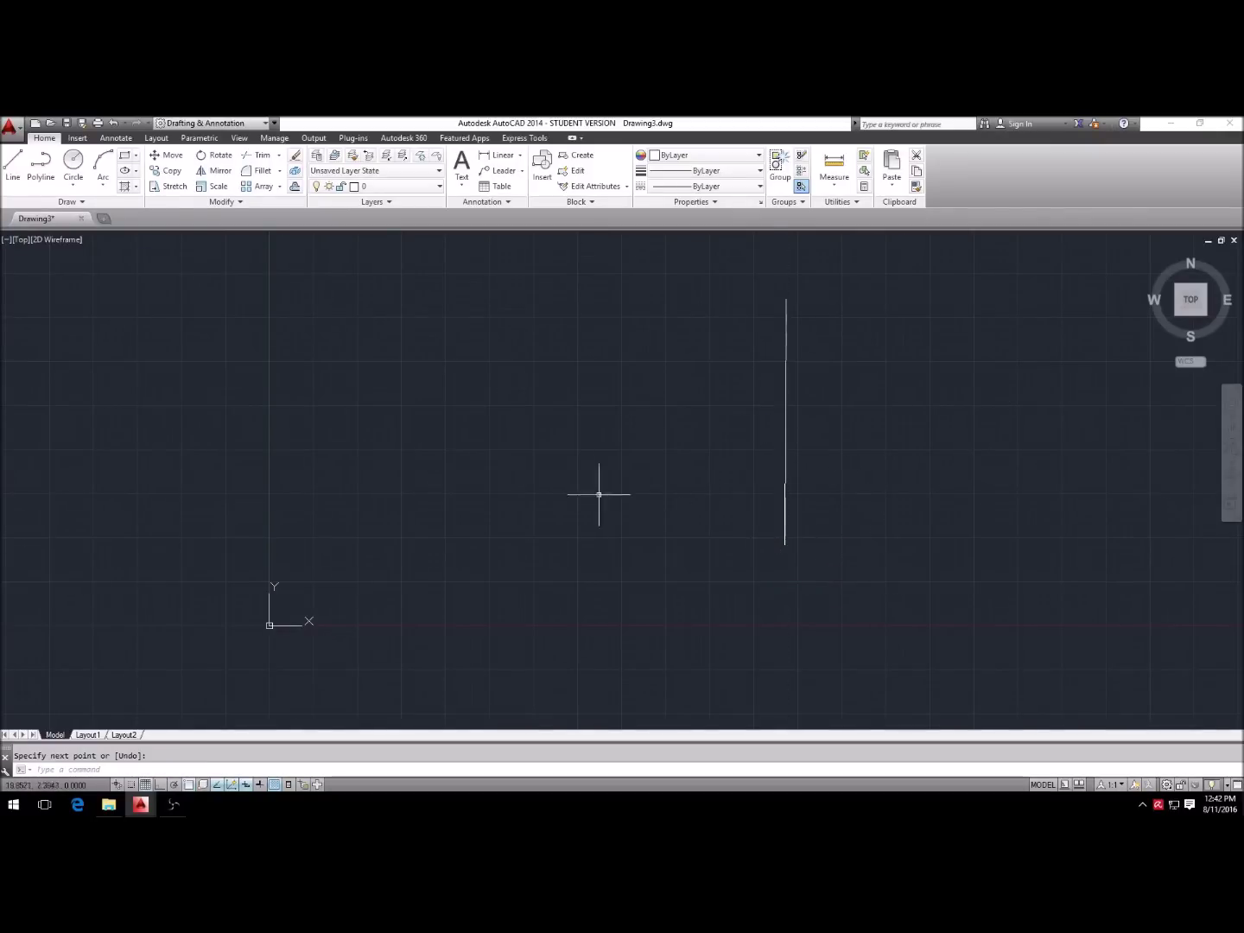
# Step: Draw a horizontal line about 4.8 long from about (8.67, 12.16), left of the vertical line
pyautogui.click(443, 425)
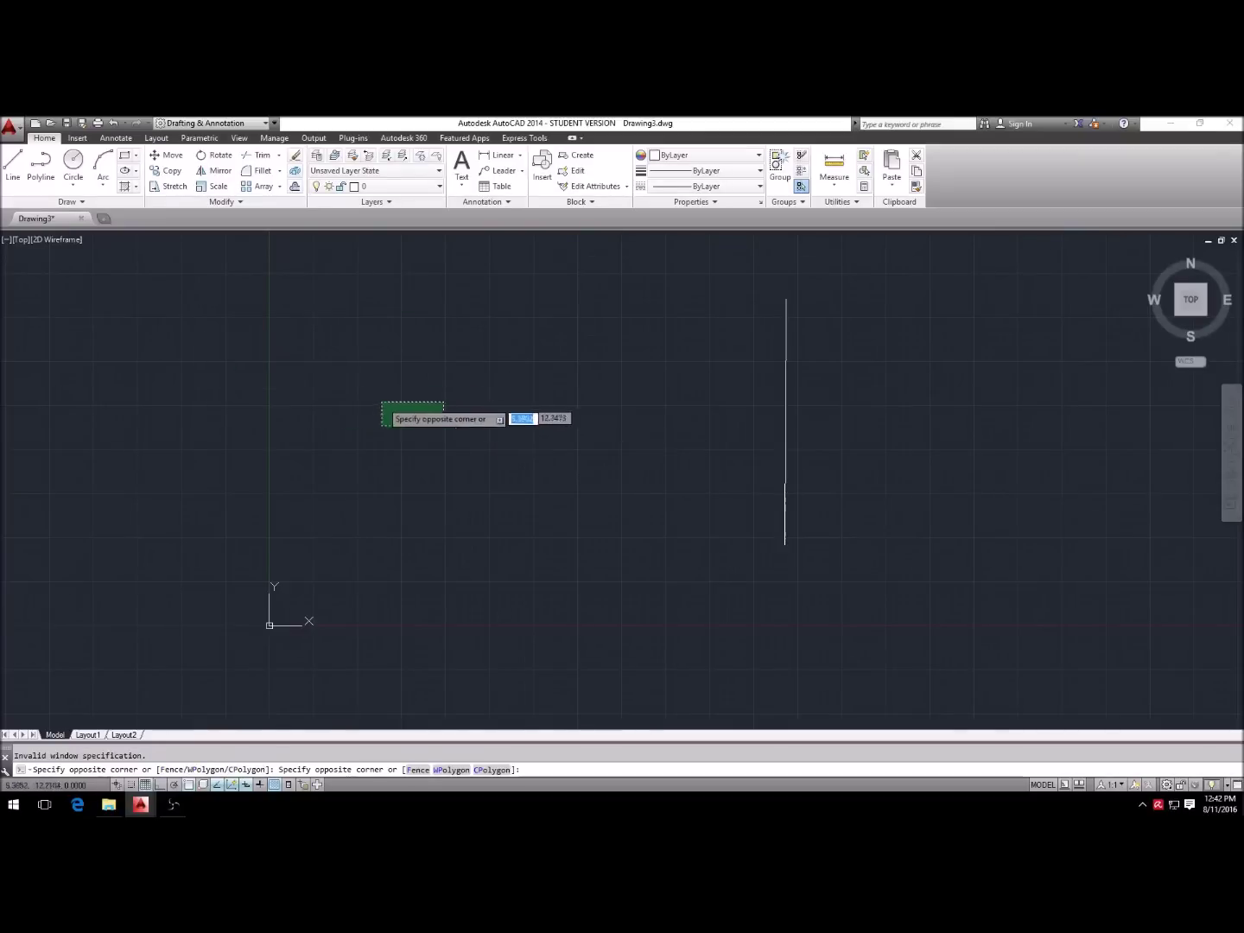
pyautogui.press('Escape')
pyautogui.press('Return')
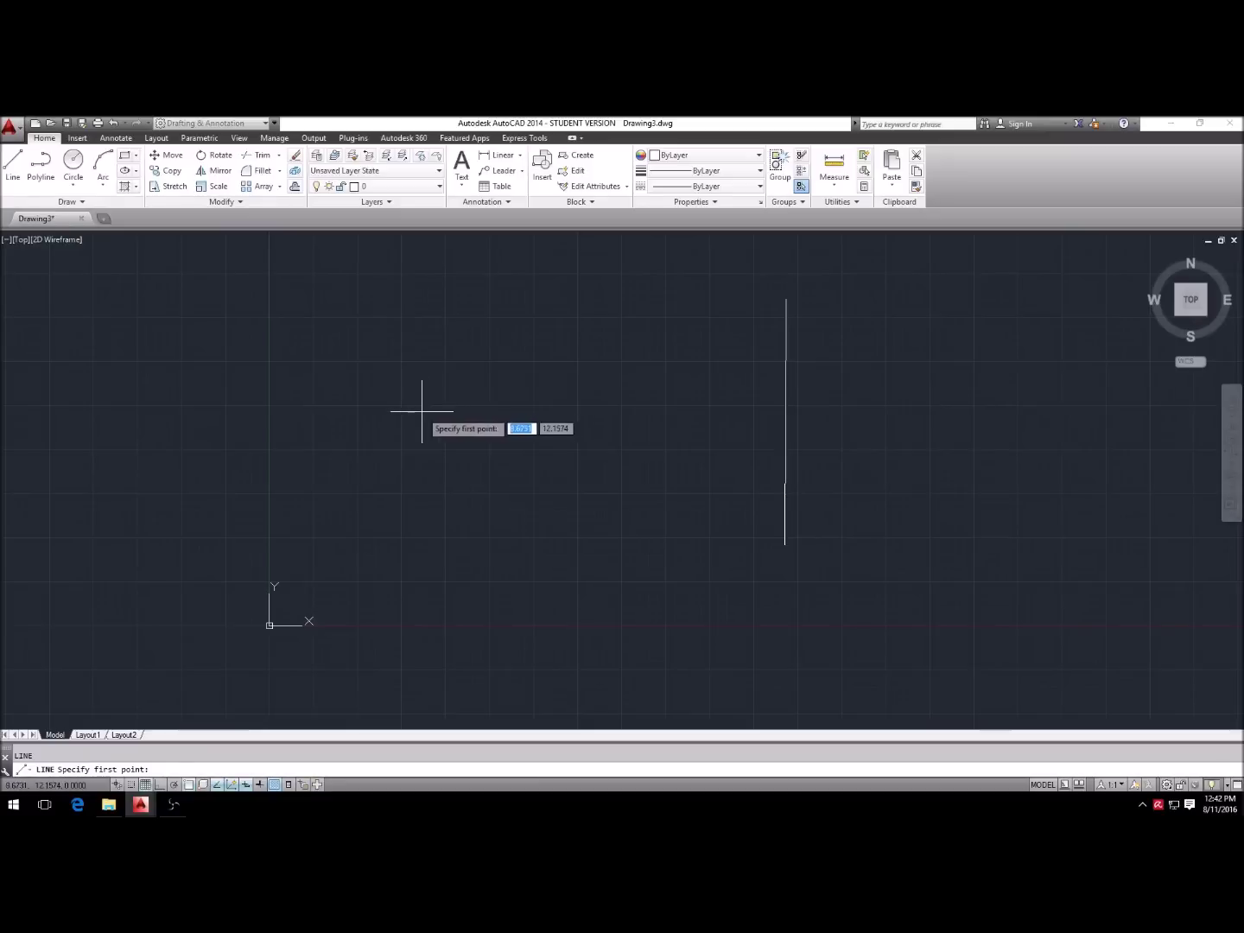
pyautogui.click(506, 412)
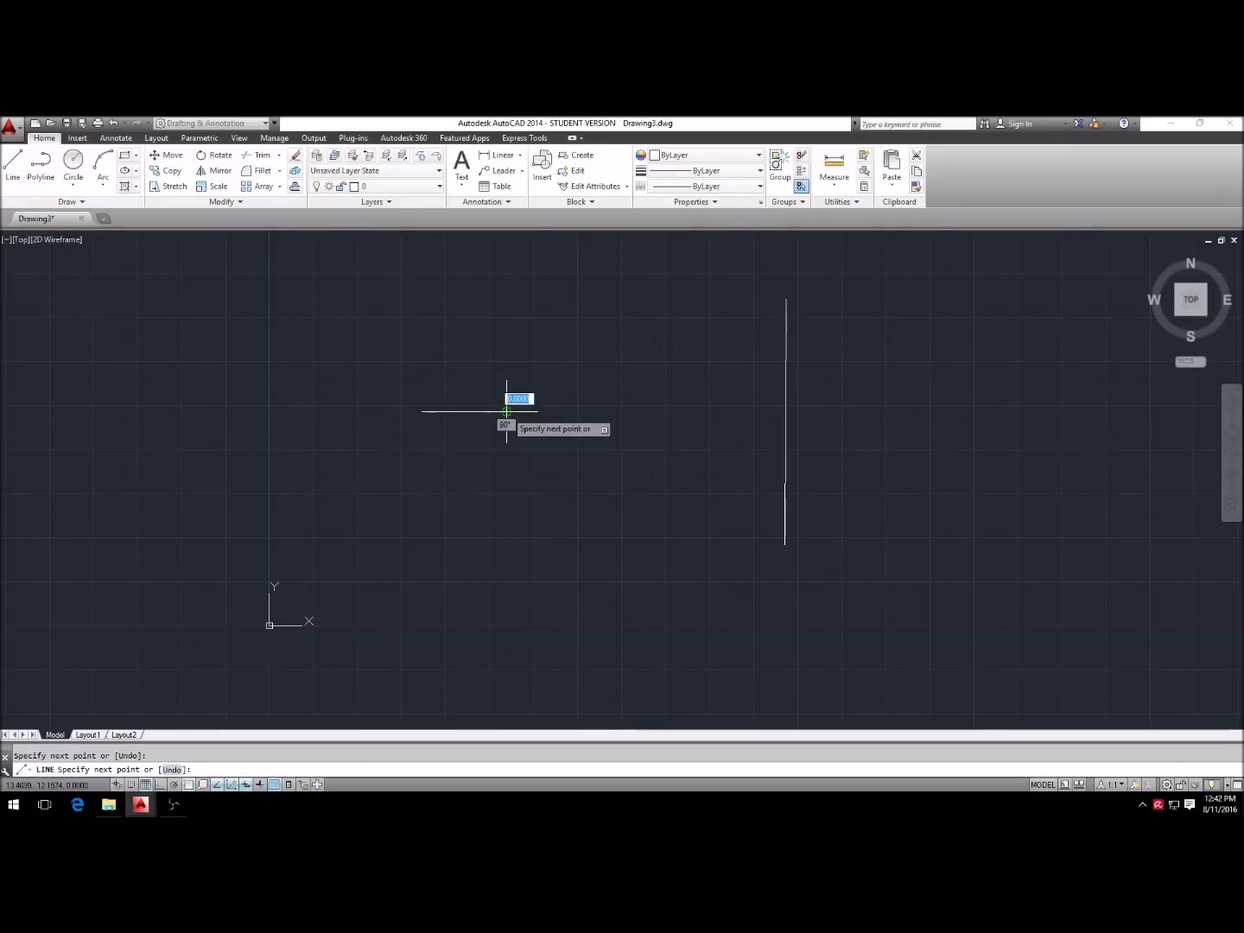
pyautogui.press('Return')
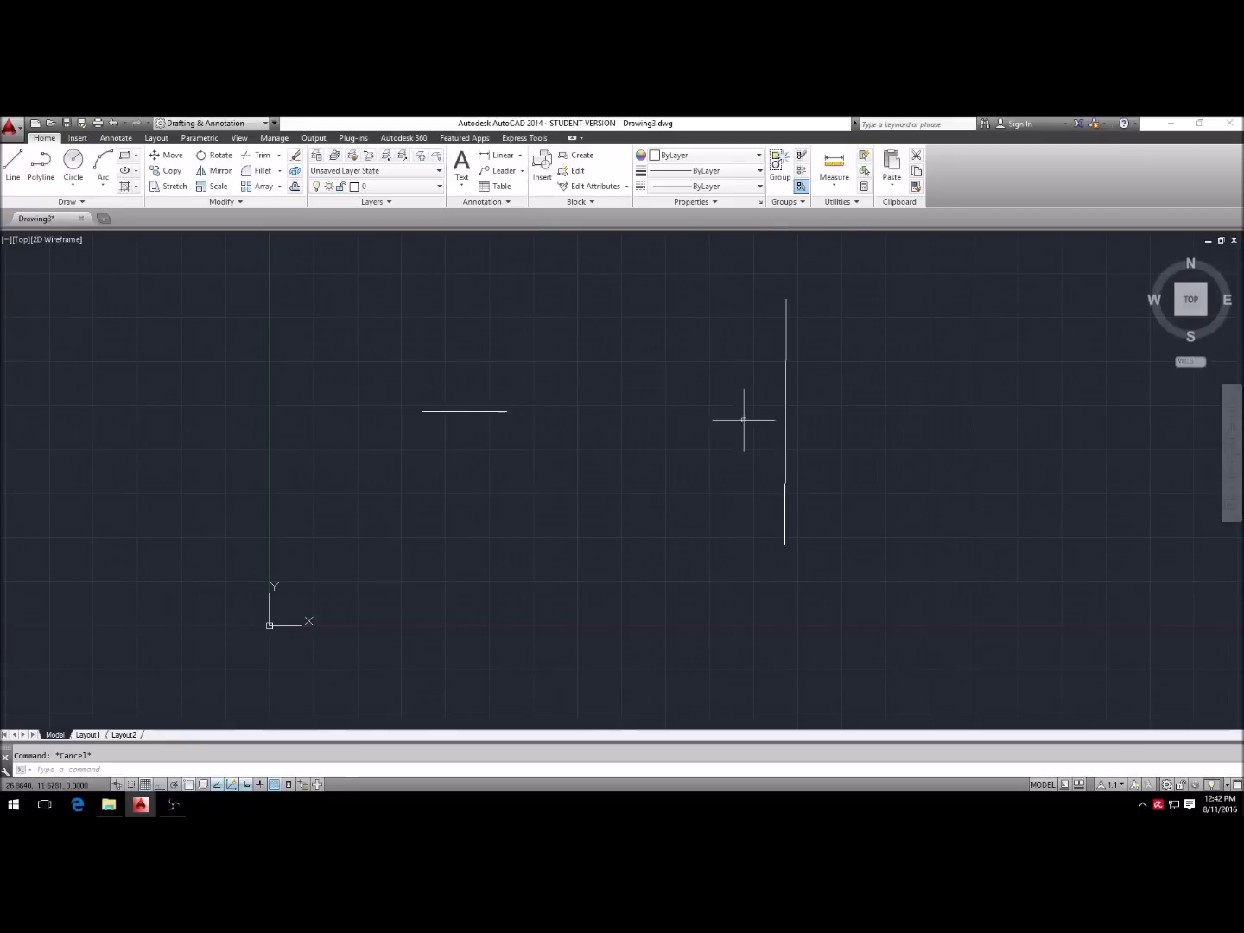
# Step: Extend the short horizontal line to meet the vertical line, using all objects as boundaries
pyautogui.write('ex')
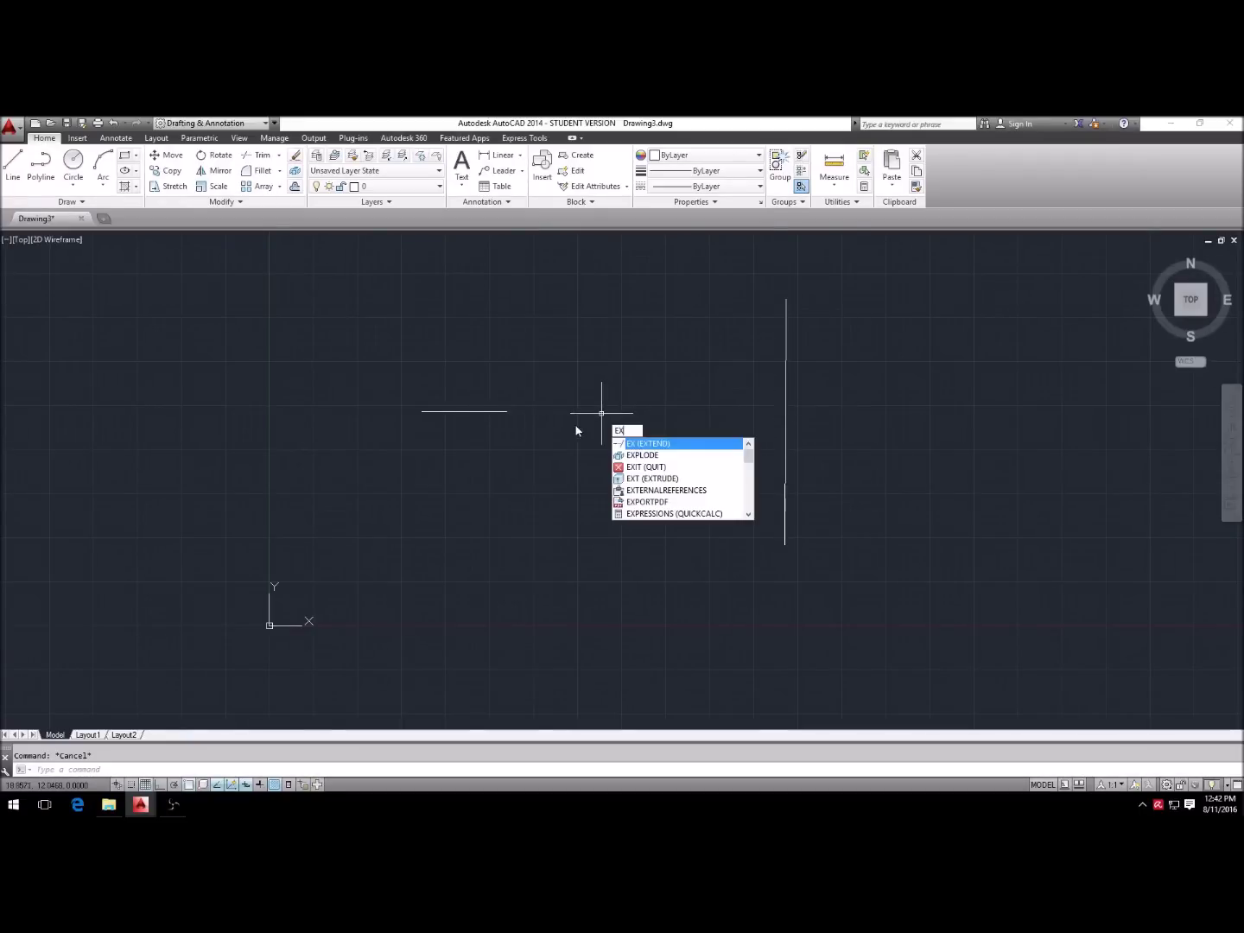
pyautogui.press('Return')
pyautogui.press('Return')
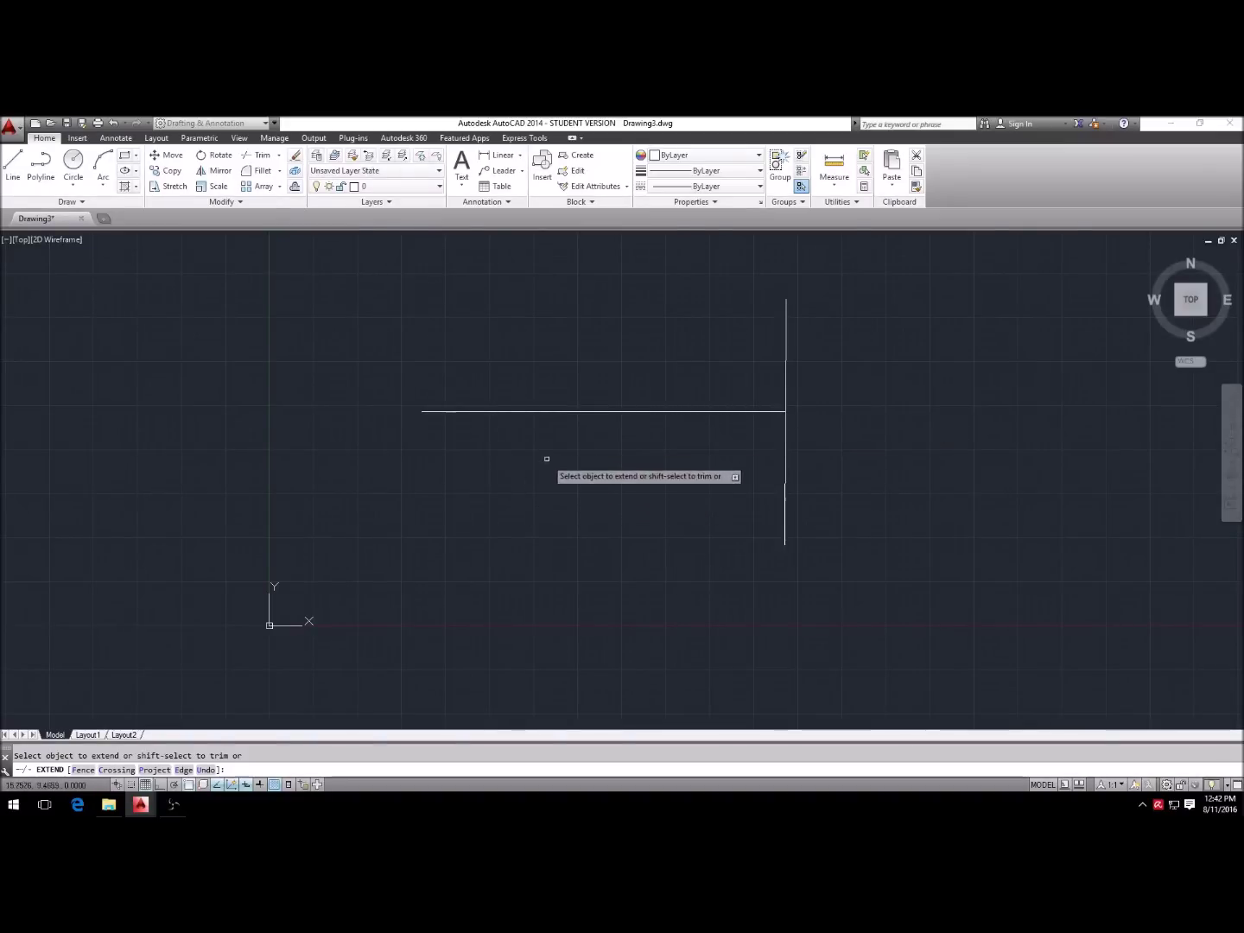
pyautogui.press('Escape')
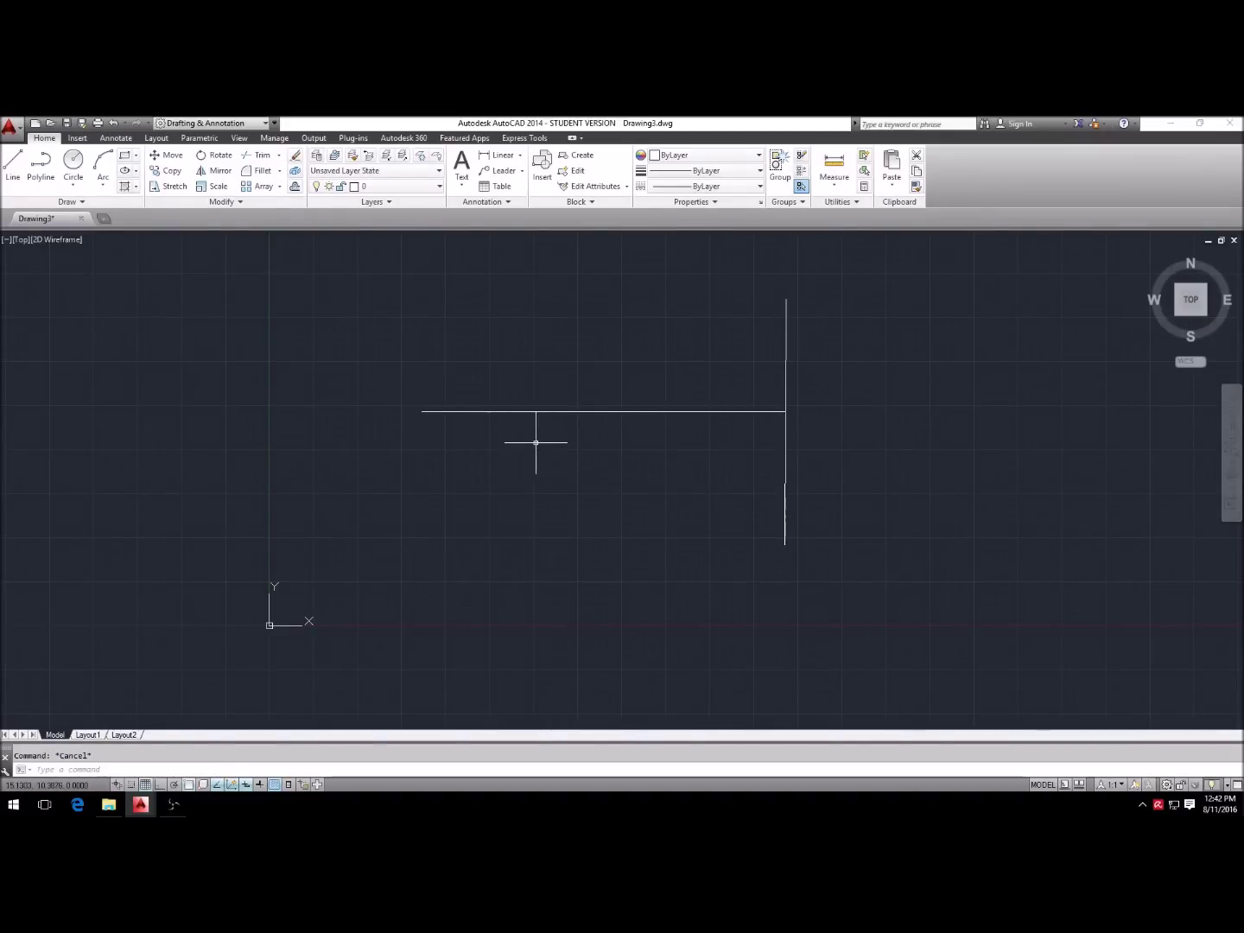
# Step: Draw a second short horizontal line below the extended one, stopping short of the vertical line
pyautogui.write('l')
pyautogui.press('Return')
pyautogui.click(431, 475)
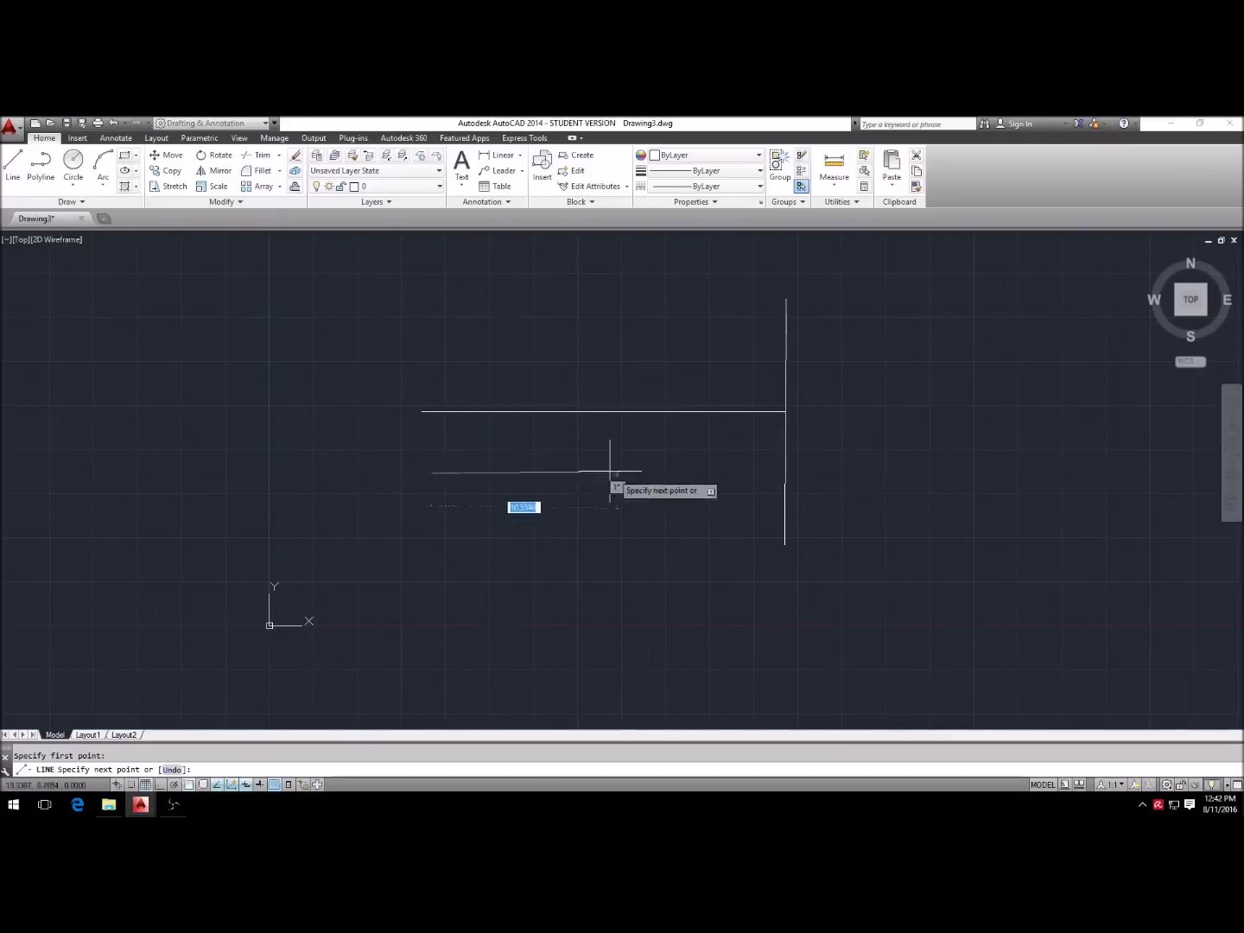
pyautogui.click(547, 473)
pyautogui.press('Return')
# Step: Extend the second horizontal line to the vertical line, using only the vertical line as the boundary edge
pyautogui.write('ex')
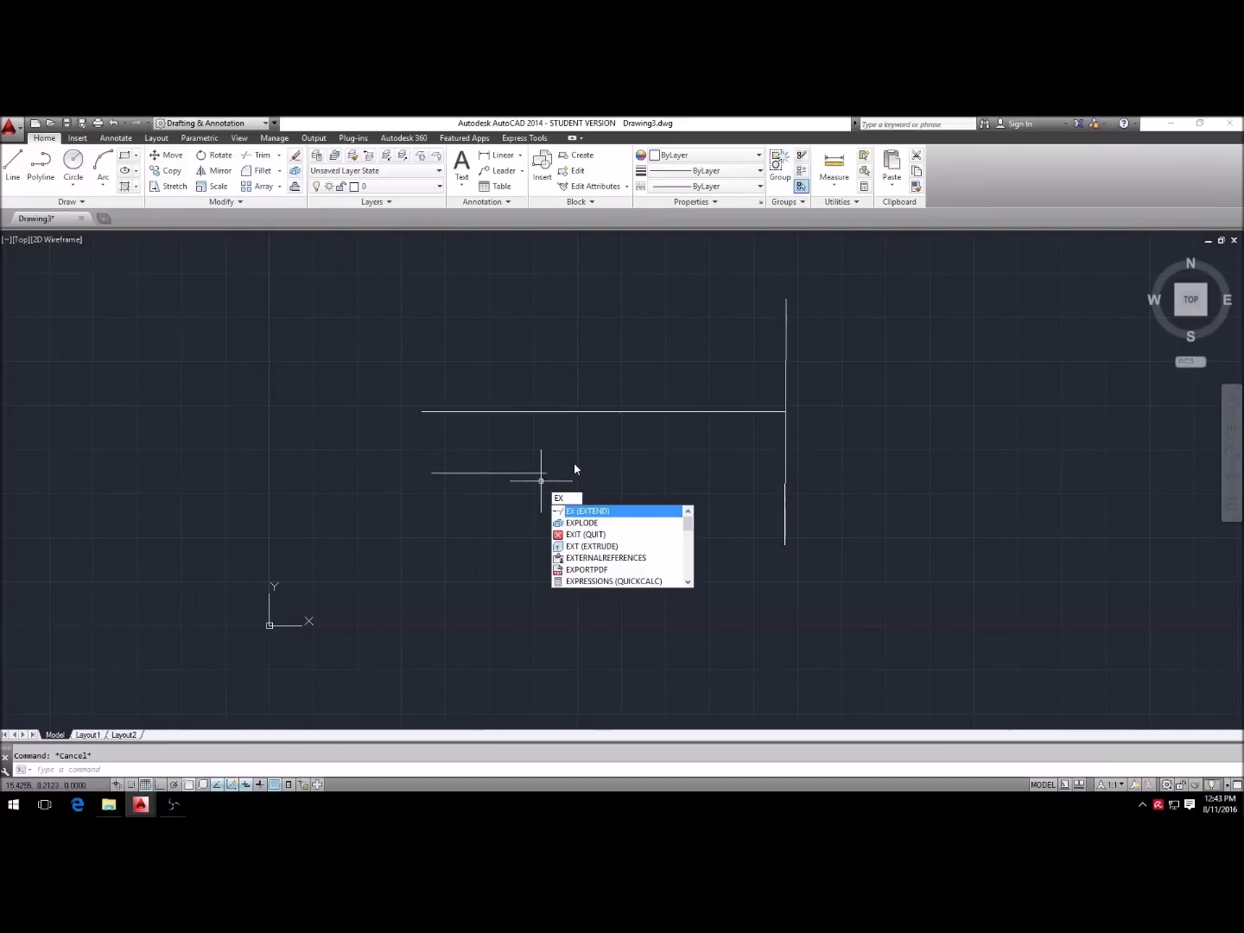
pyautogui.press('Return')
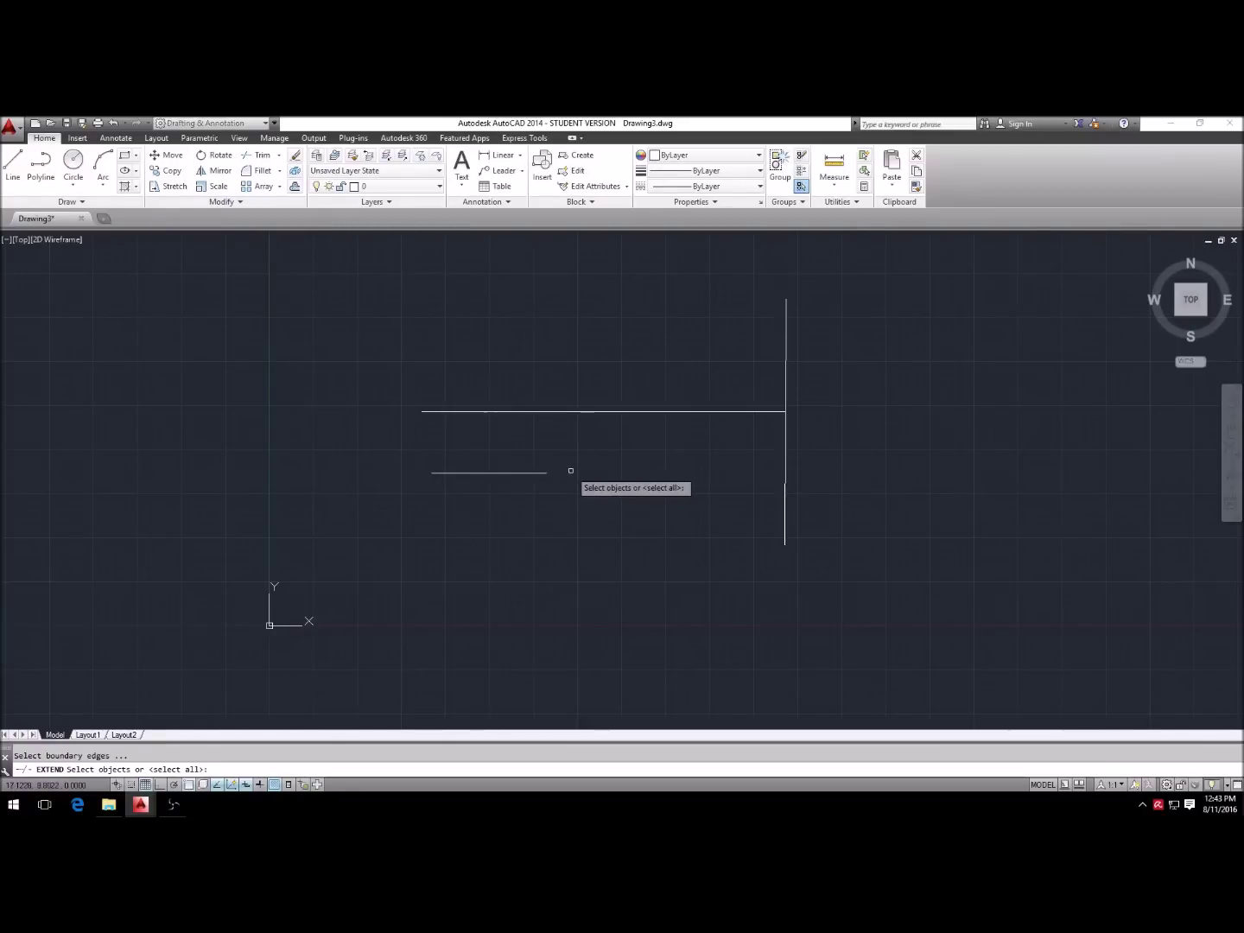
pyautogui.click(786, 467)
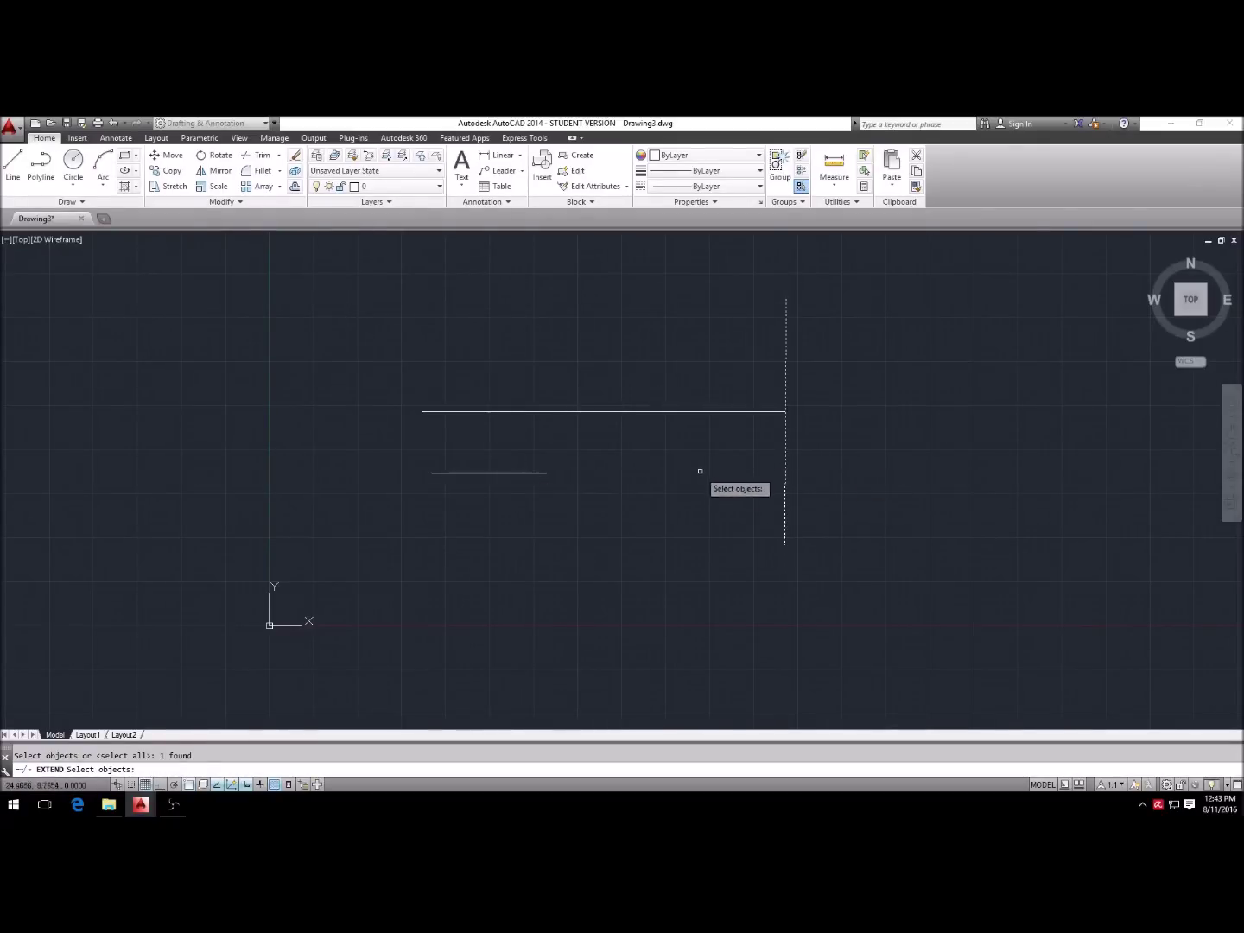
pyautogui.press('Return')
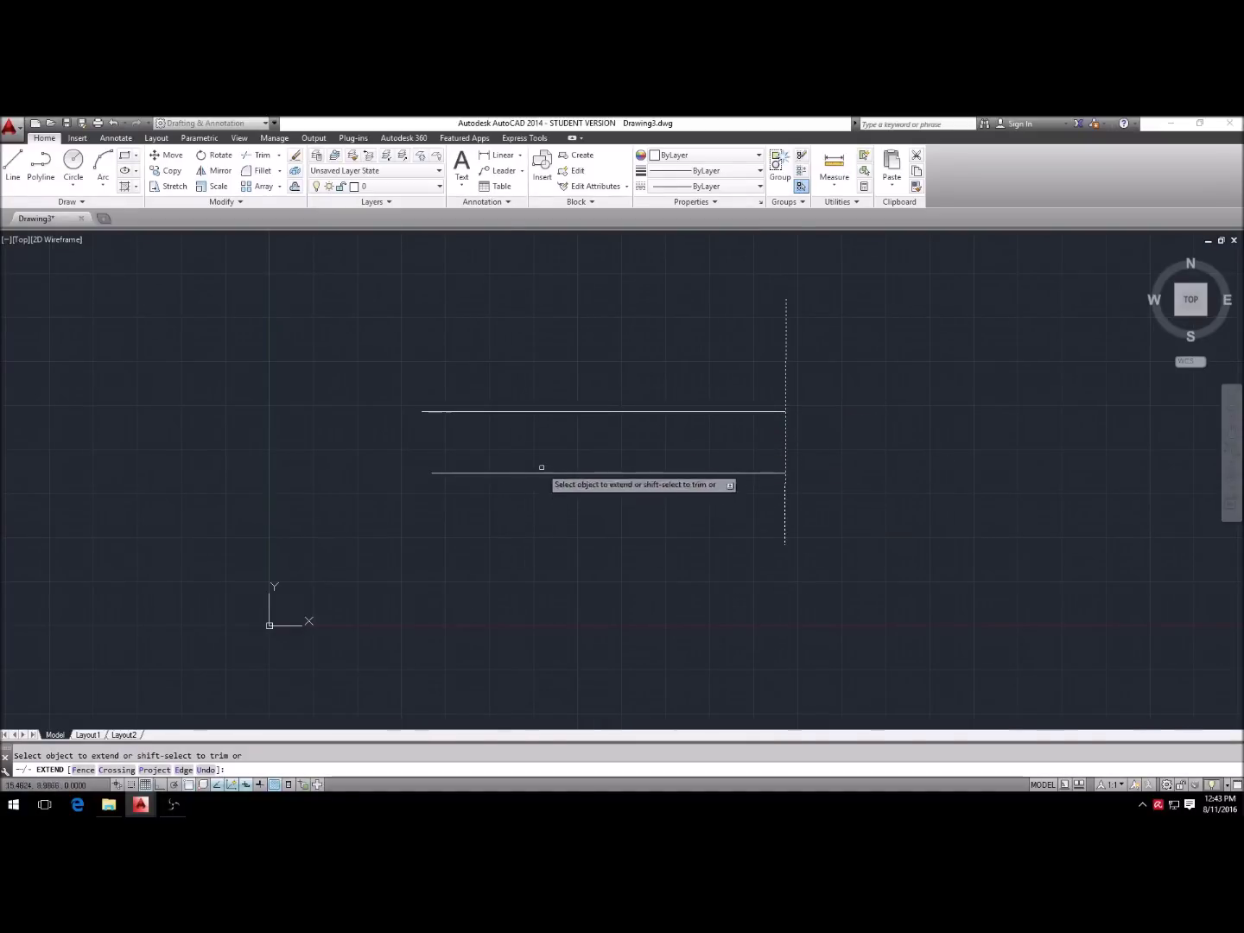
pyautogui.press('Escape')
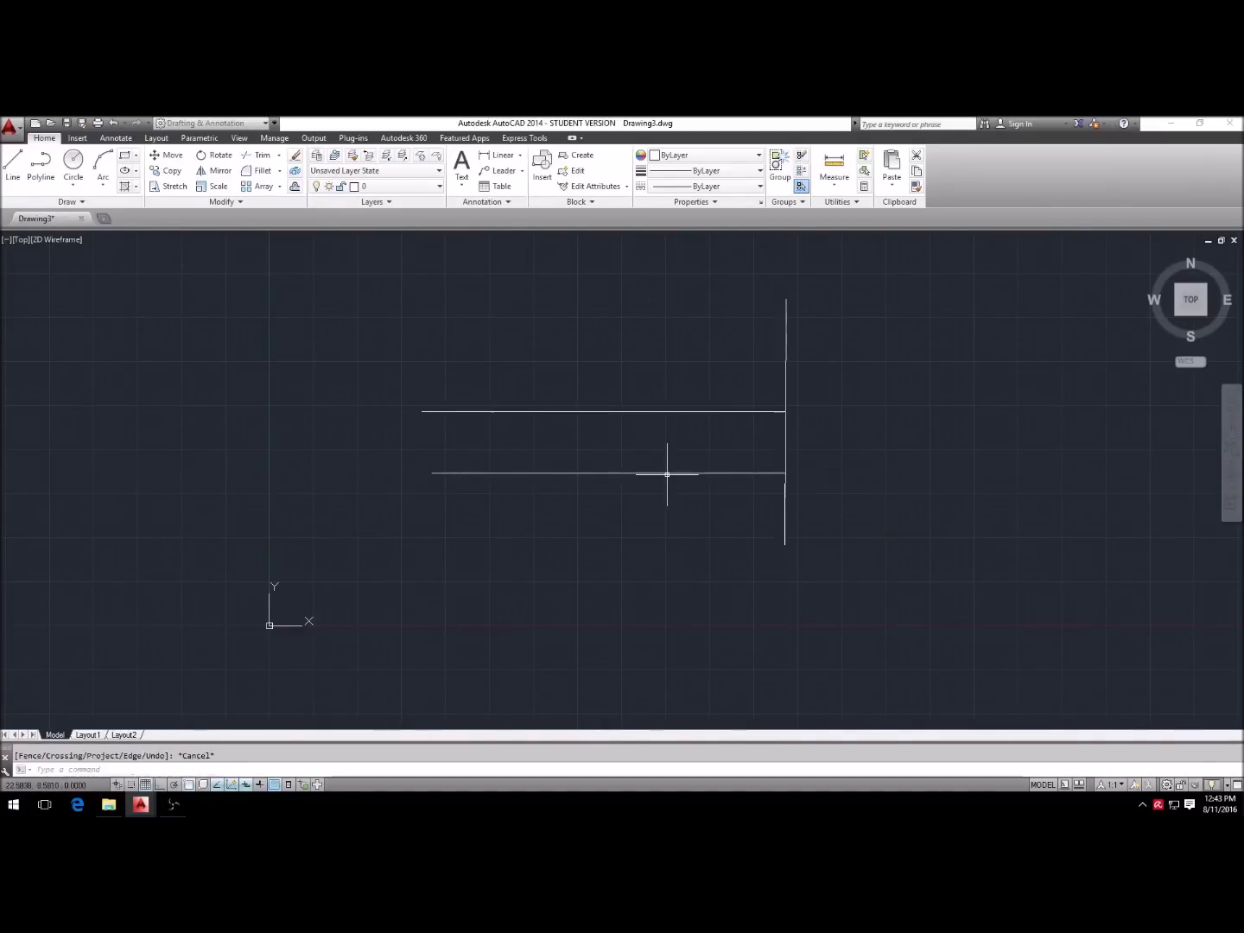
# Step: Draw a third short, nearly horizontal line below the other two, stopping short of the vertical line
pyautogui.write('l')
pyautogui.press('Return')
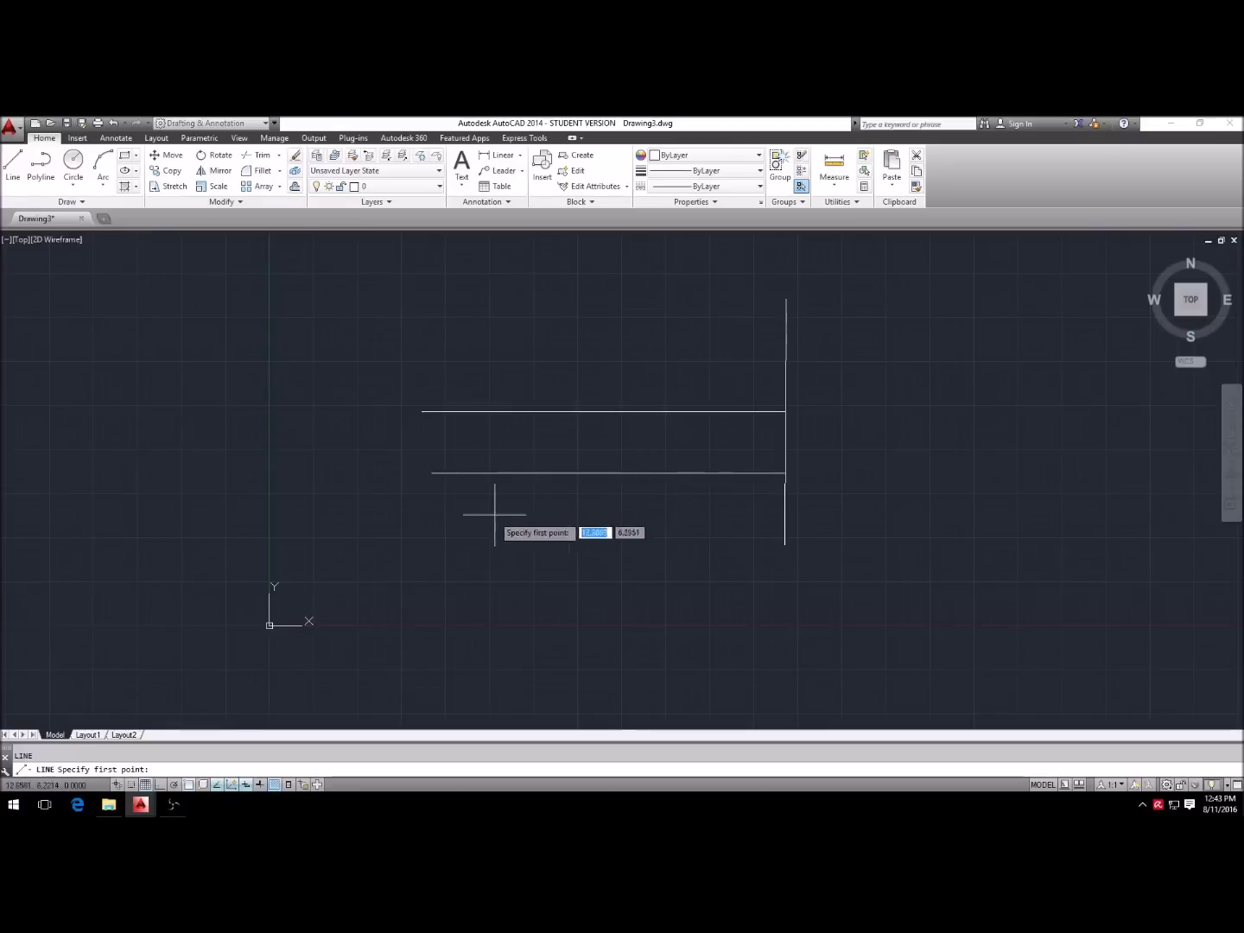
pyautogui.click(445, 522)
pyautogui.click(578, 519)
pyautogui.press('Return')
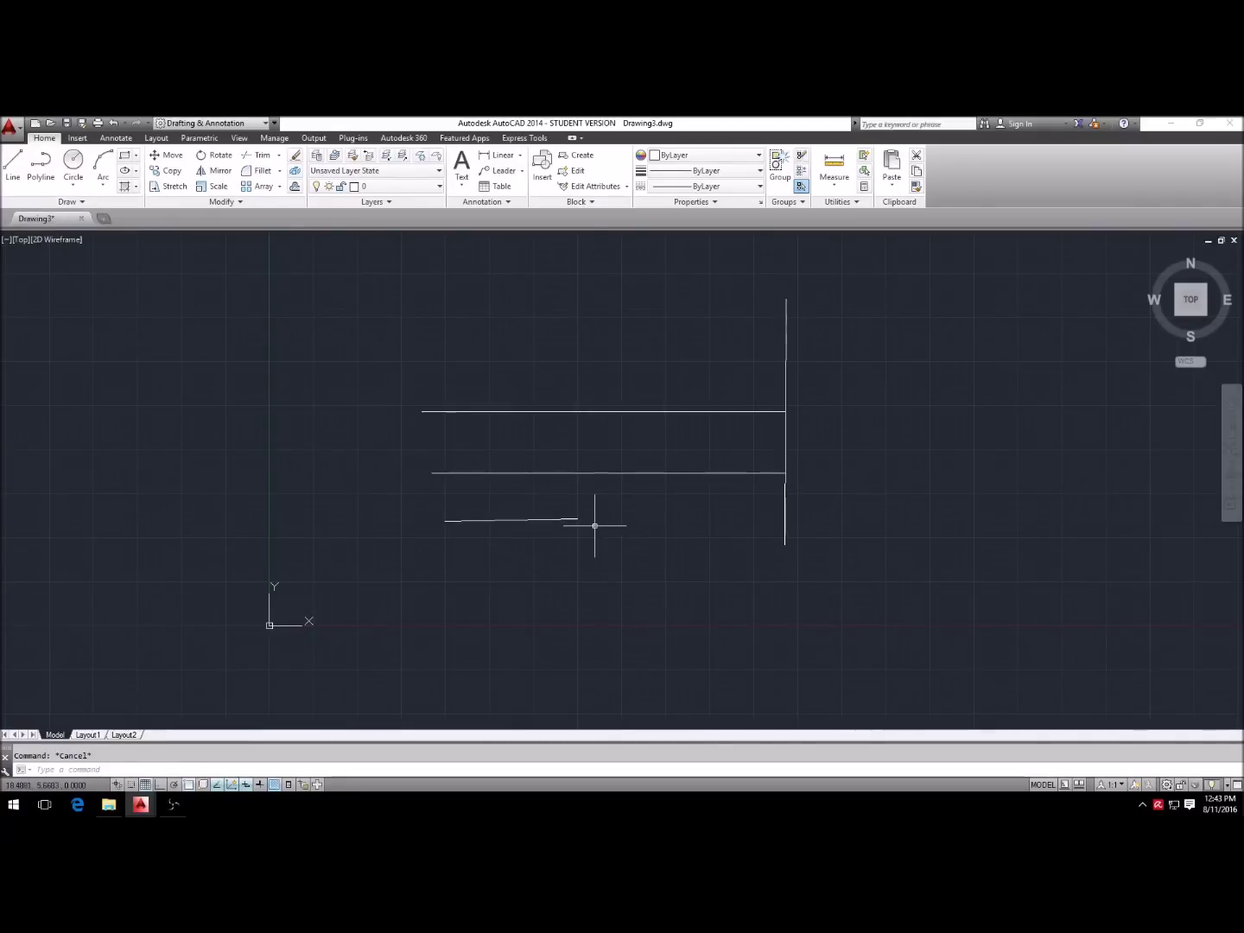
# Step: Extend the third short line to the vertical line, using all objects as boundaries
pyautogui.press('Return')
pyautogui.press('Return')
pyautogui.click(565, 520)
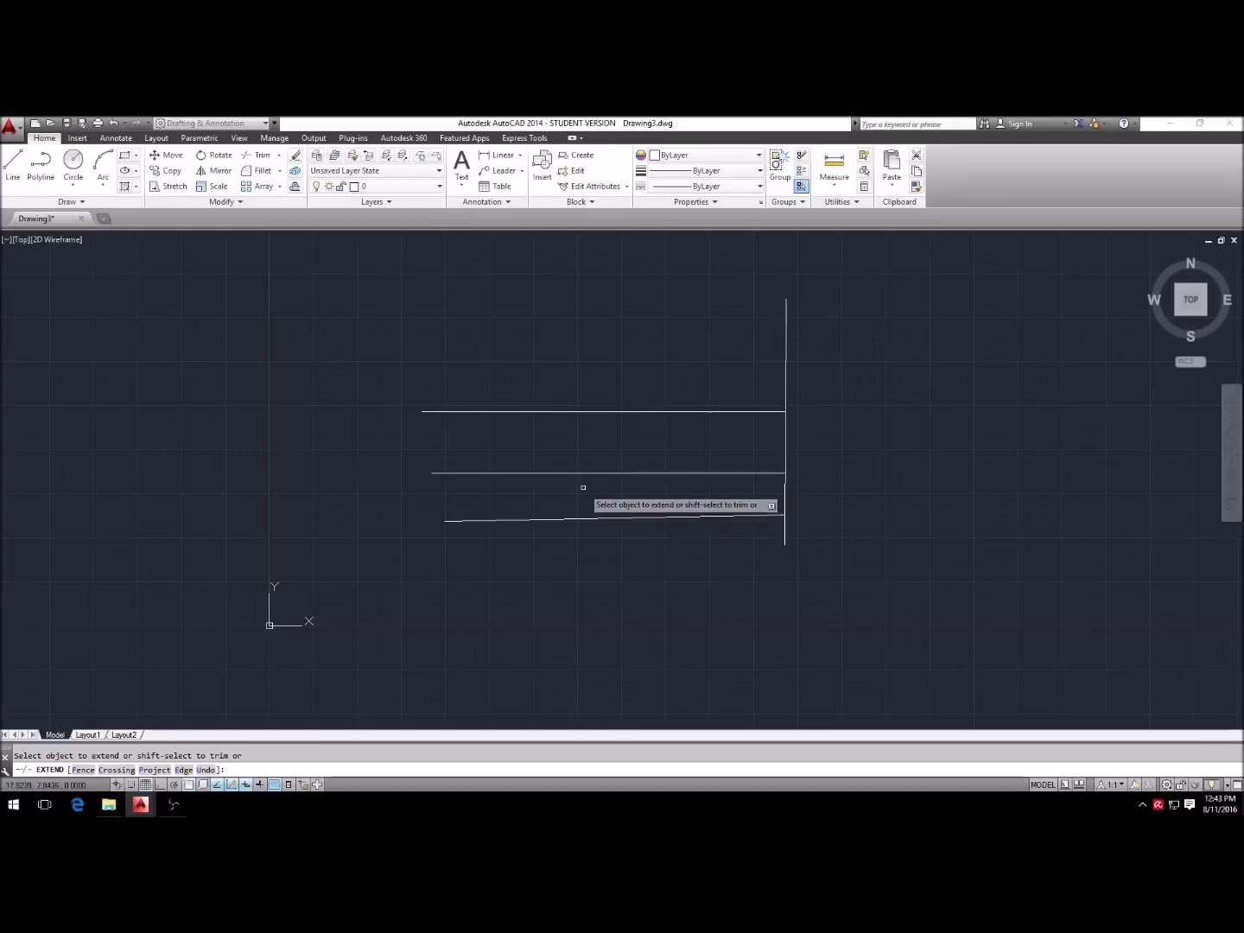
pyautogui.press('Escape')
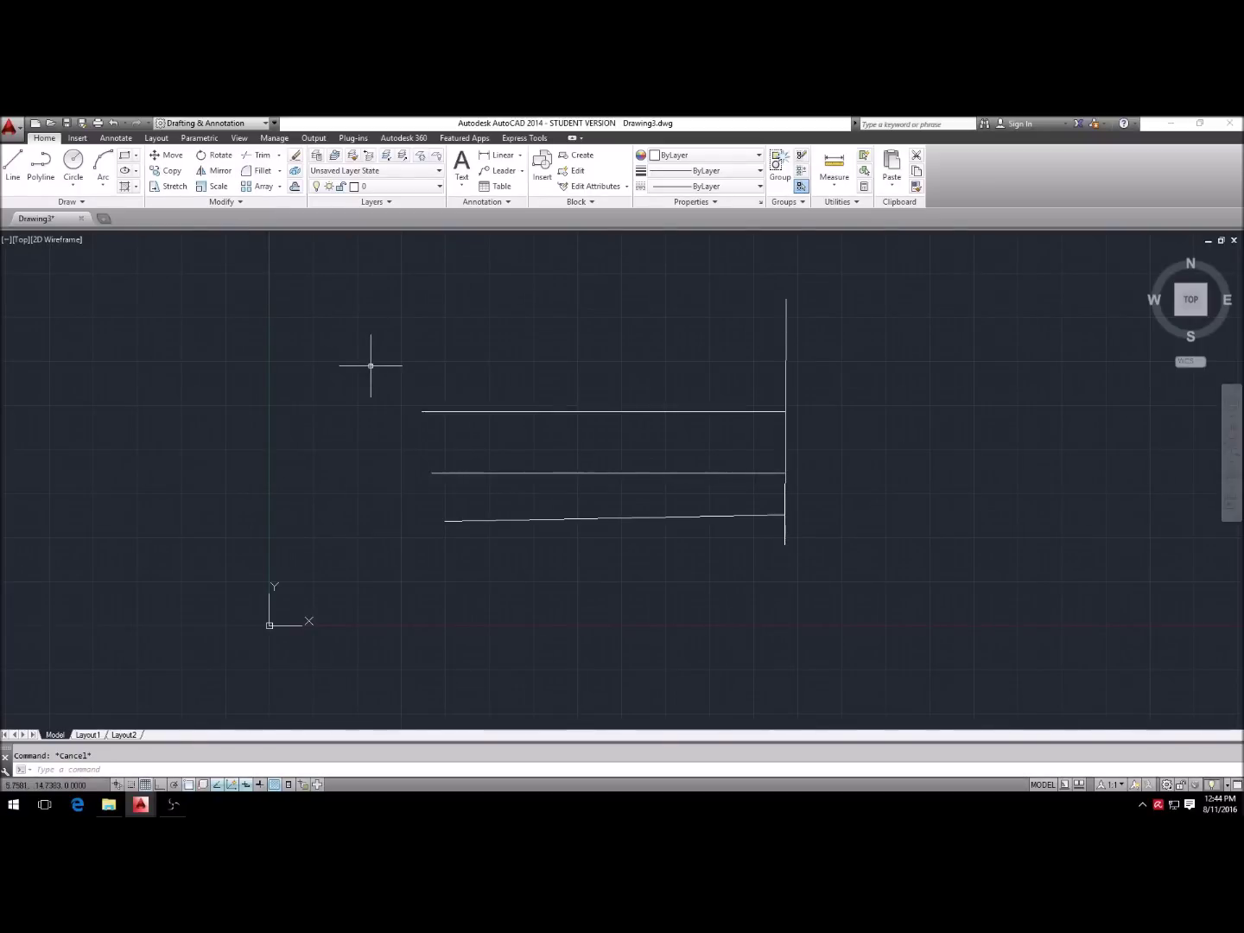
# Step: Move the uppermost horizontal line by its left endpoint to where the middle horizontal line meets the vertical line
pyautogui.press('Return')
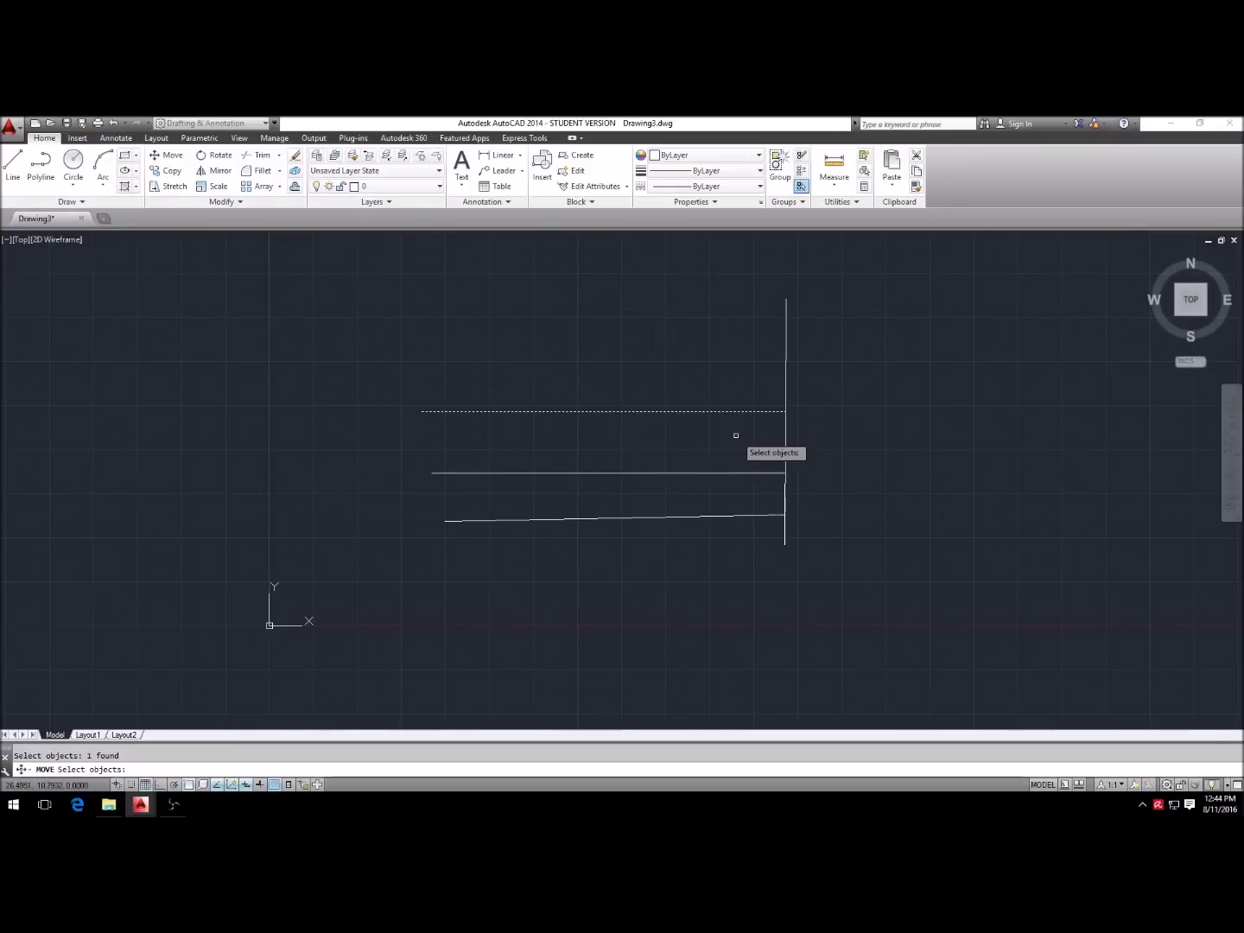
pyautogui.press('Return')
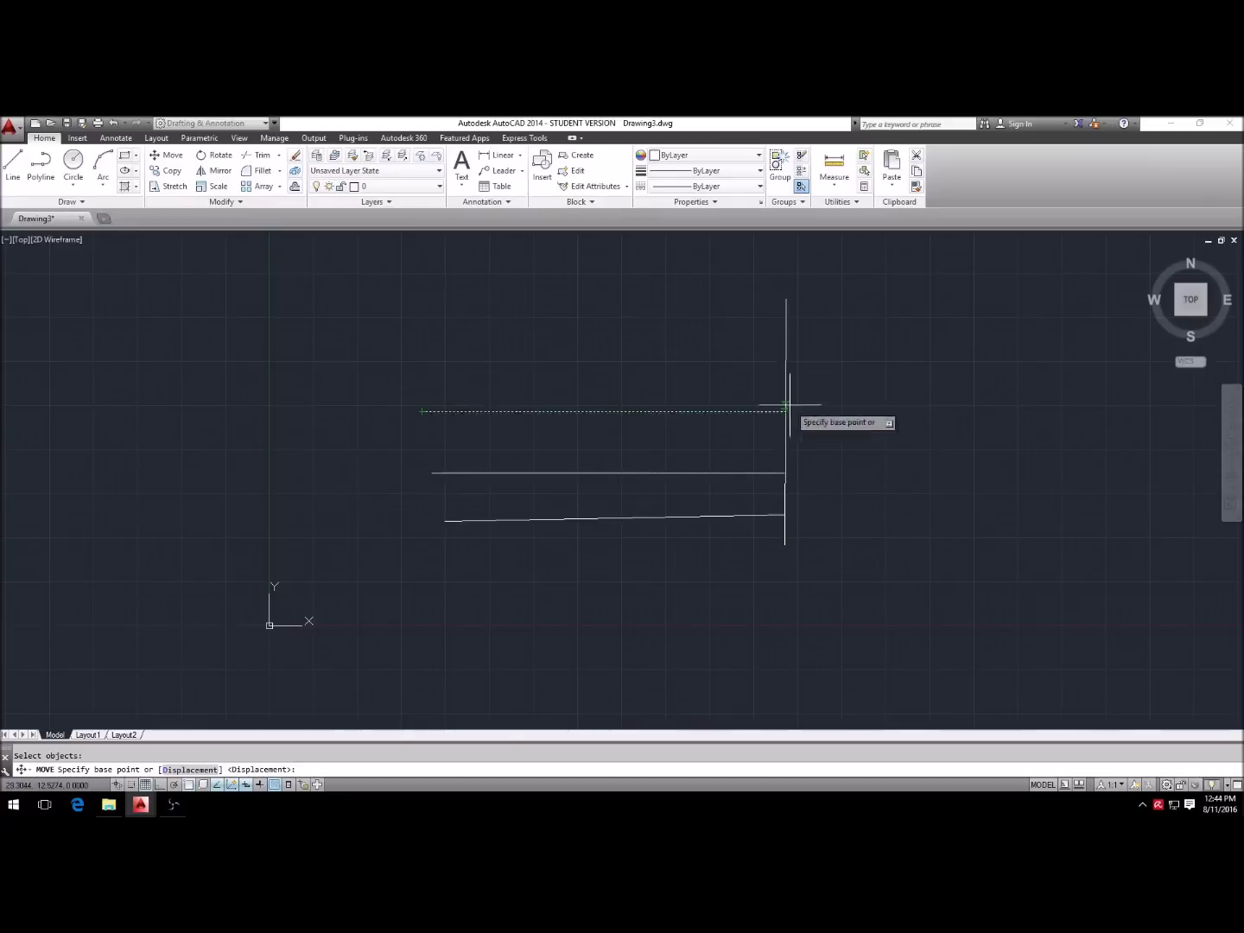
pyautogui.click(421, 412)
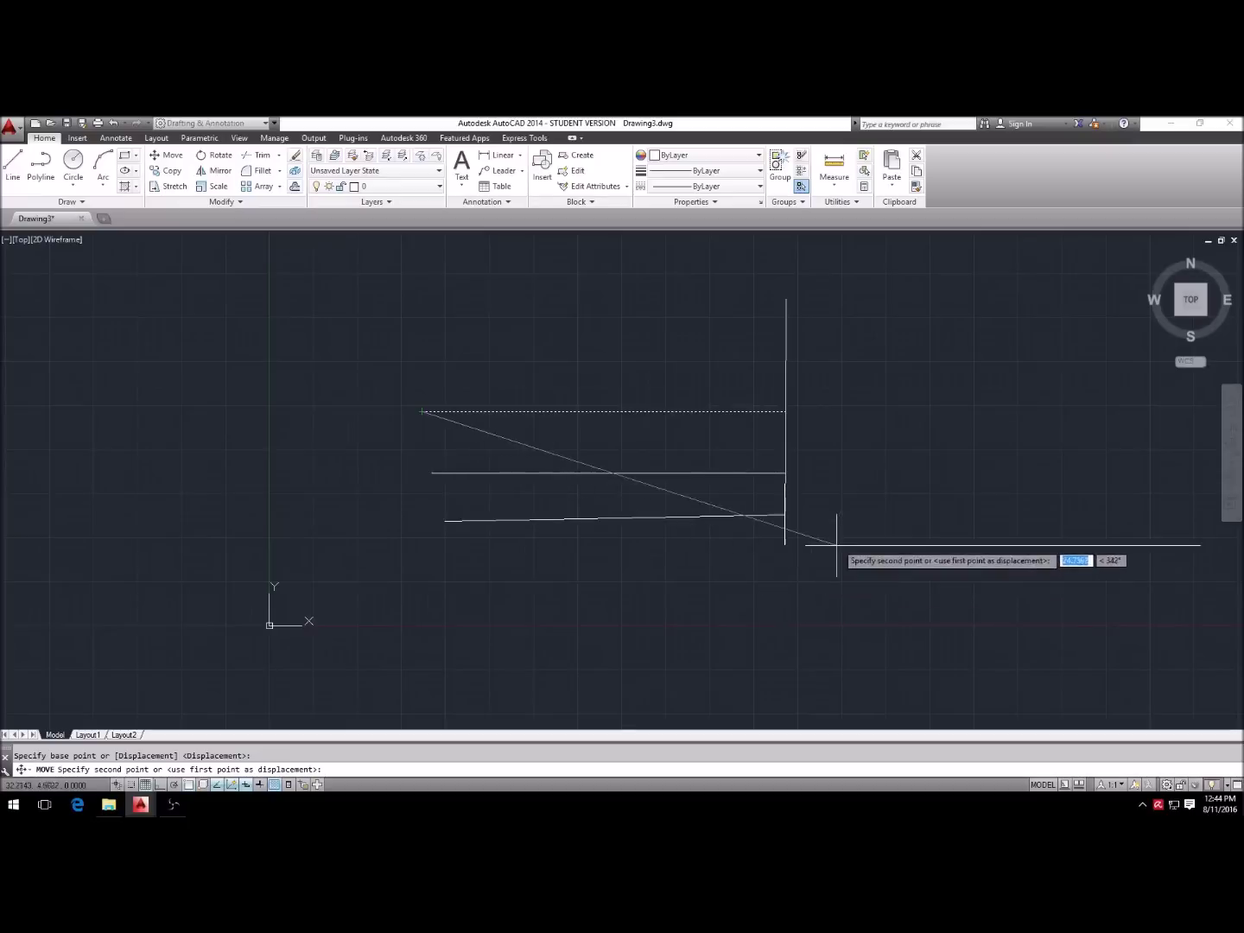
pyautogui.click(786, 472)
pyautogui.press('Escape')
# Step: Erase all the lines in the drawing with one crossing selection
pyautogui.press('Return')
pyautogui.click(1104, 598)
pyautogui.click(658, 350)
pyautogui.press('Return')
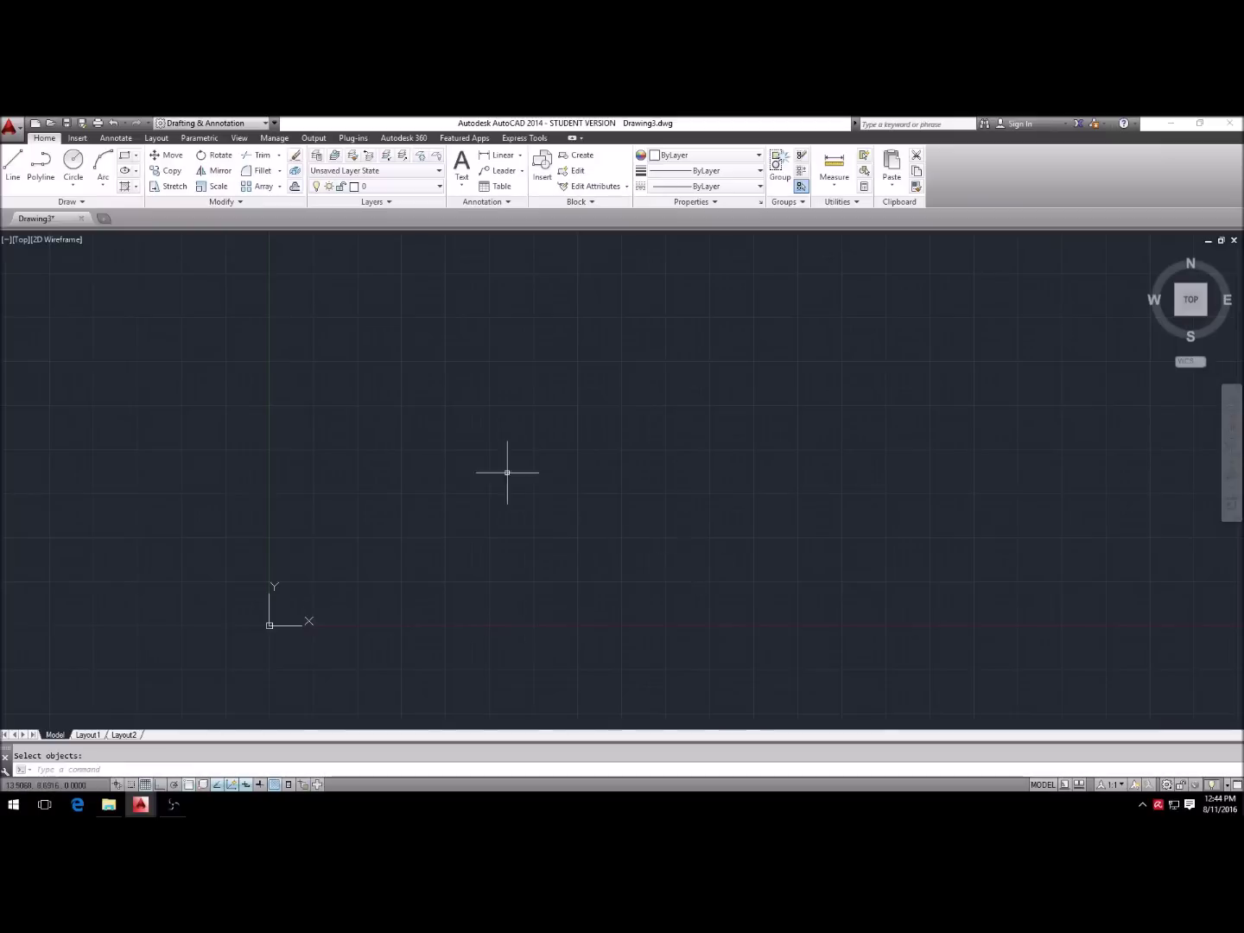
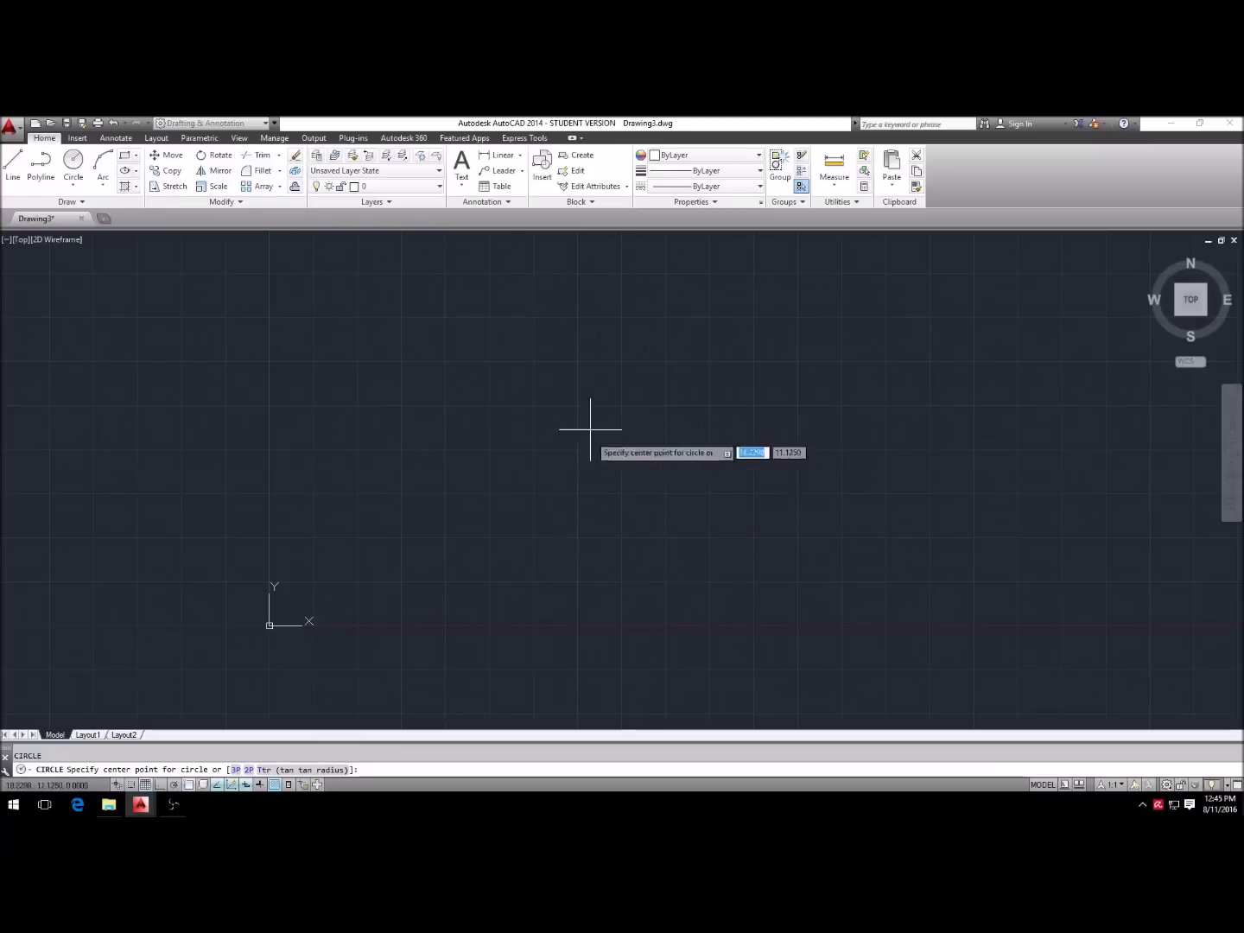
# Step: Draw a circle centred at about (17.97, 11.46) using the Diameter option with a diameter of 5
pyautogui.press('Escape')
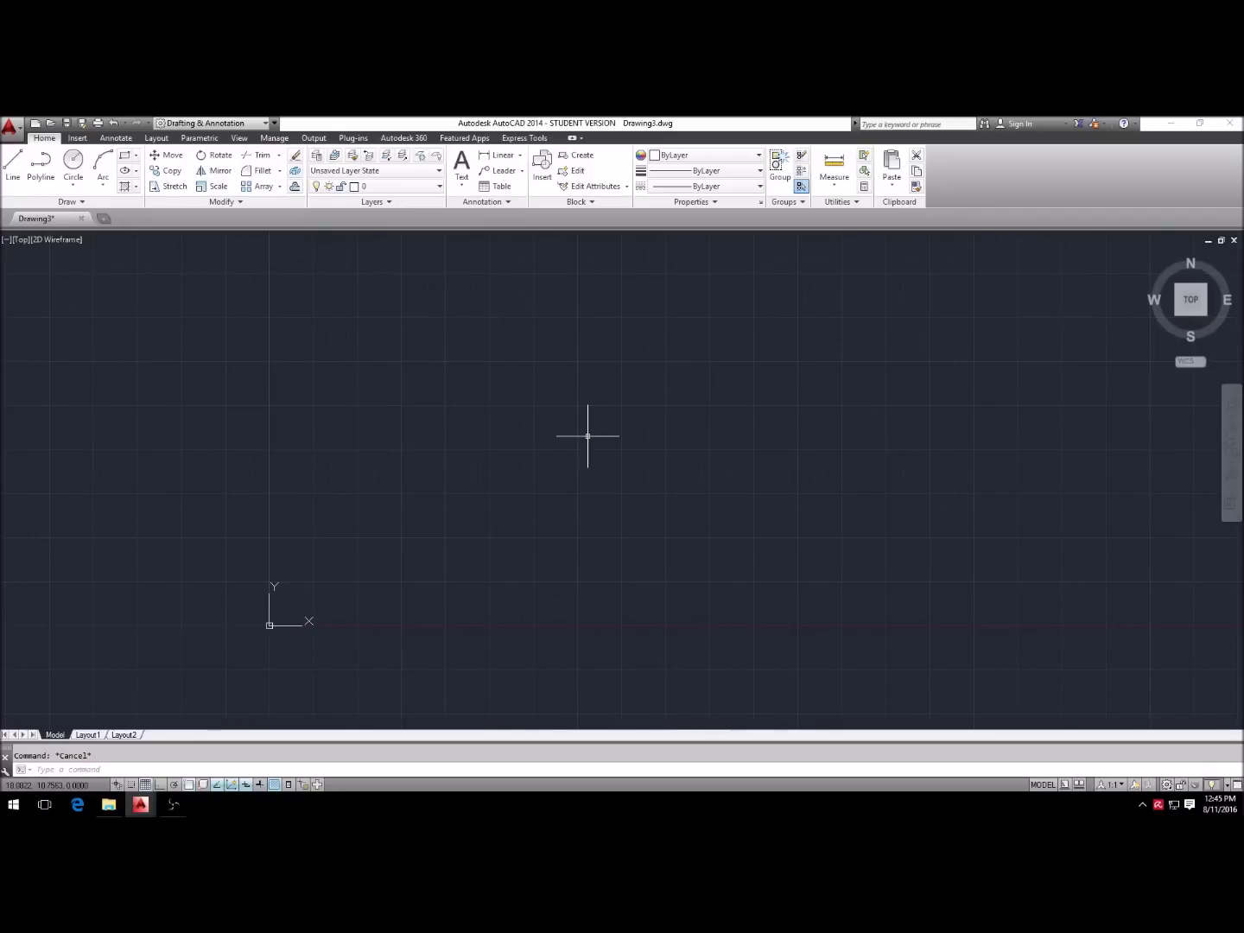
pyautogui.press('Return')
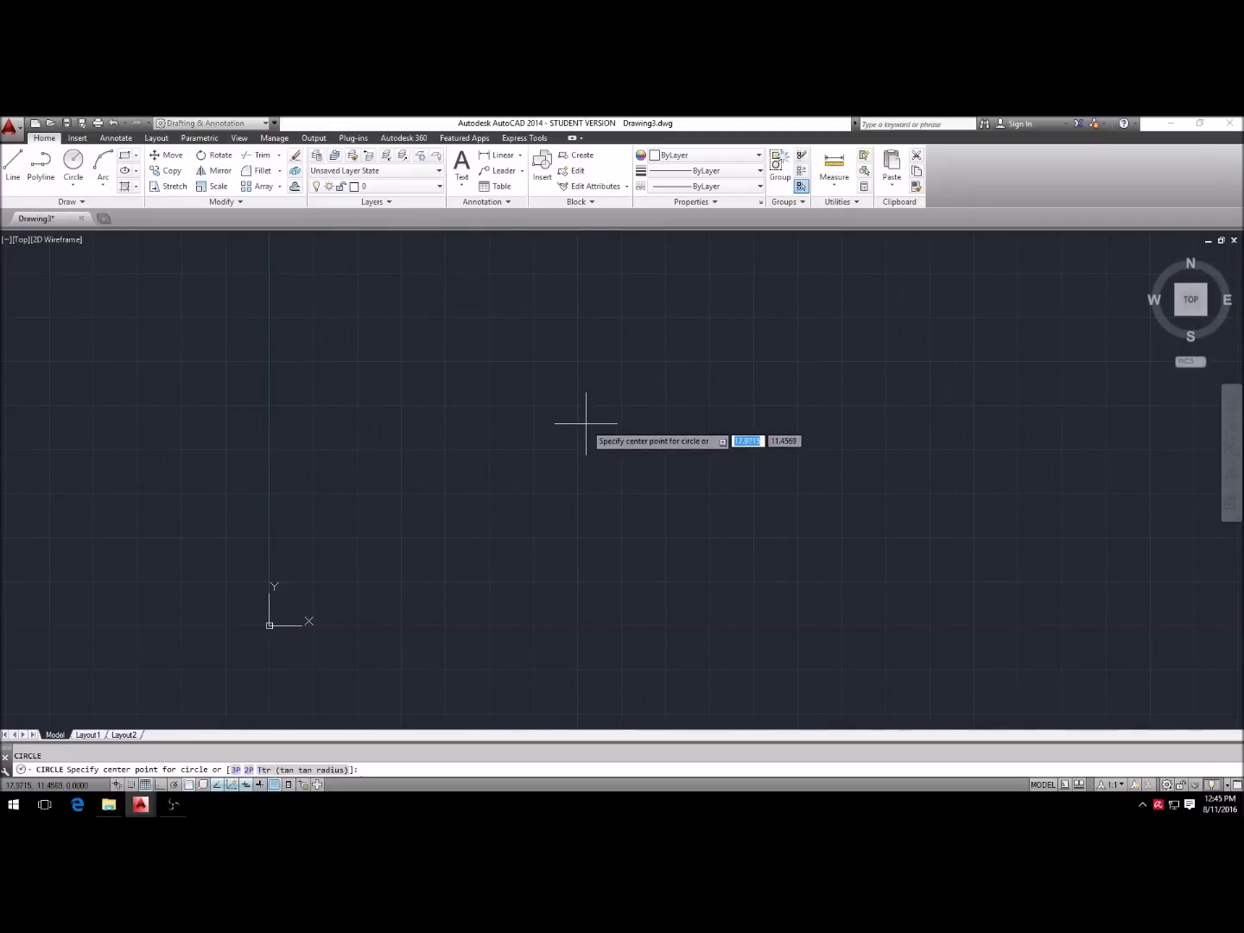
pyautogui.click(586, 424)
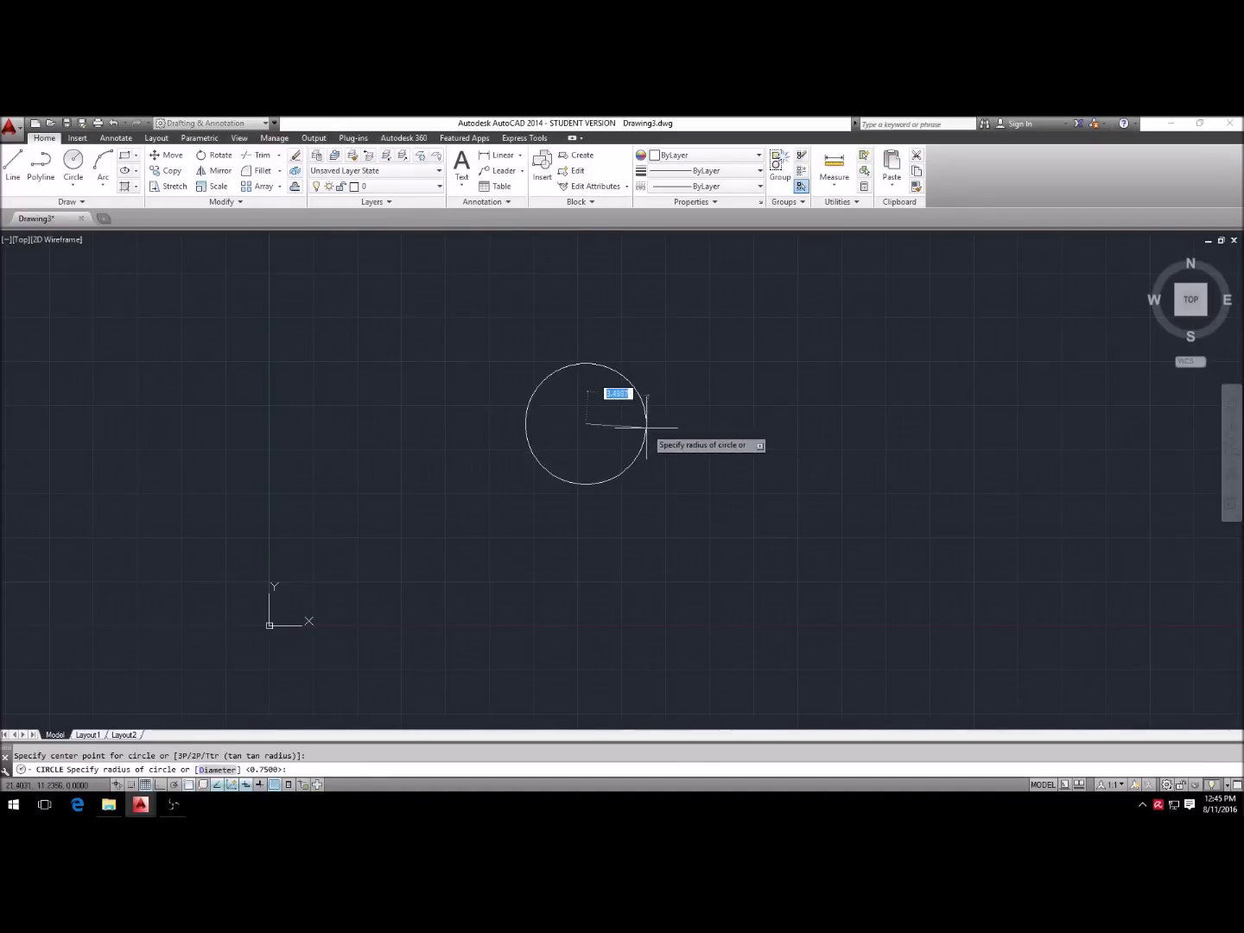
pyautogui.write('d')
pyautogui.press('Return')
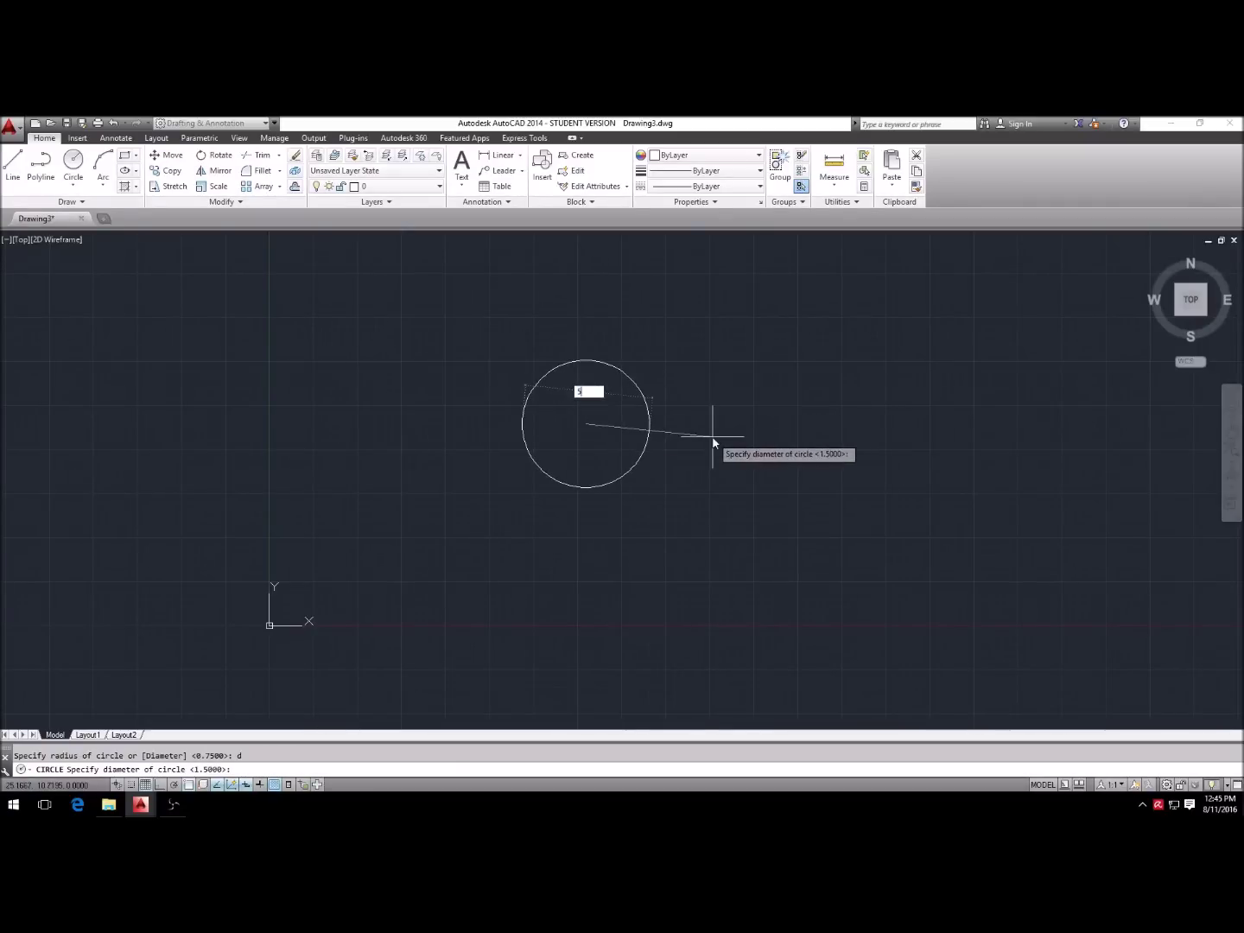
pyautogui.write('5')
pyautogui.press('Return')
pyautogui.scroll(2, 566, 423)
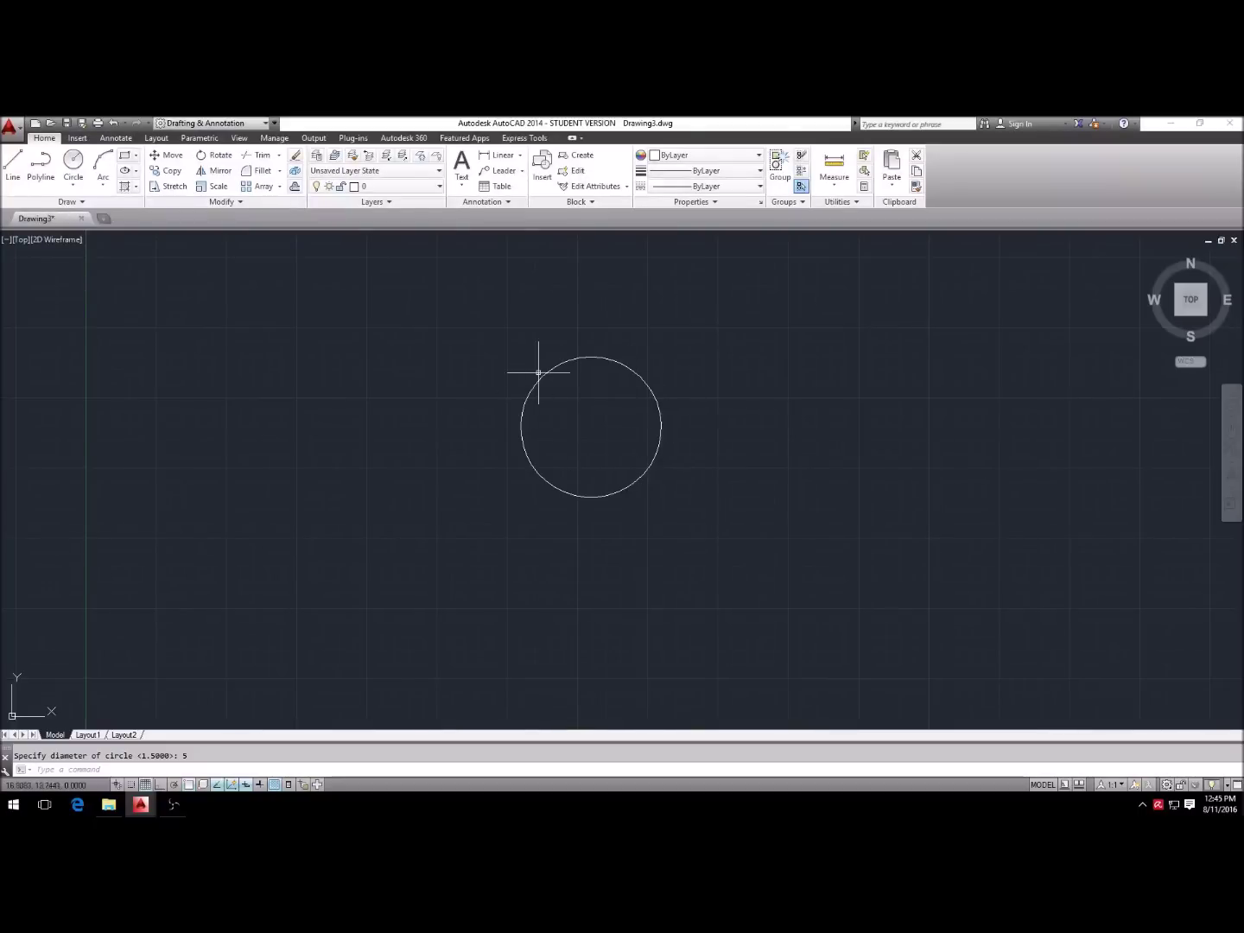
pyautogui.press('Escape')
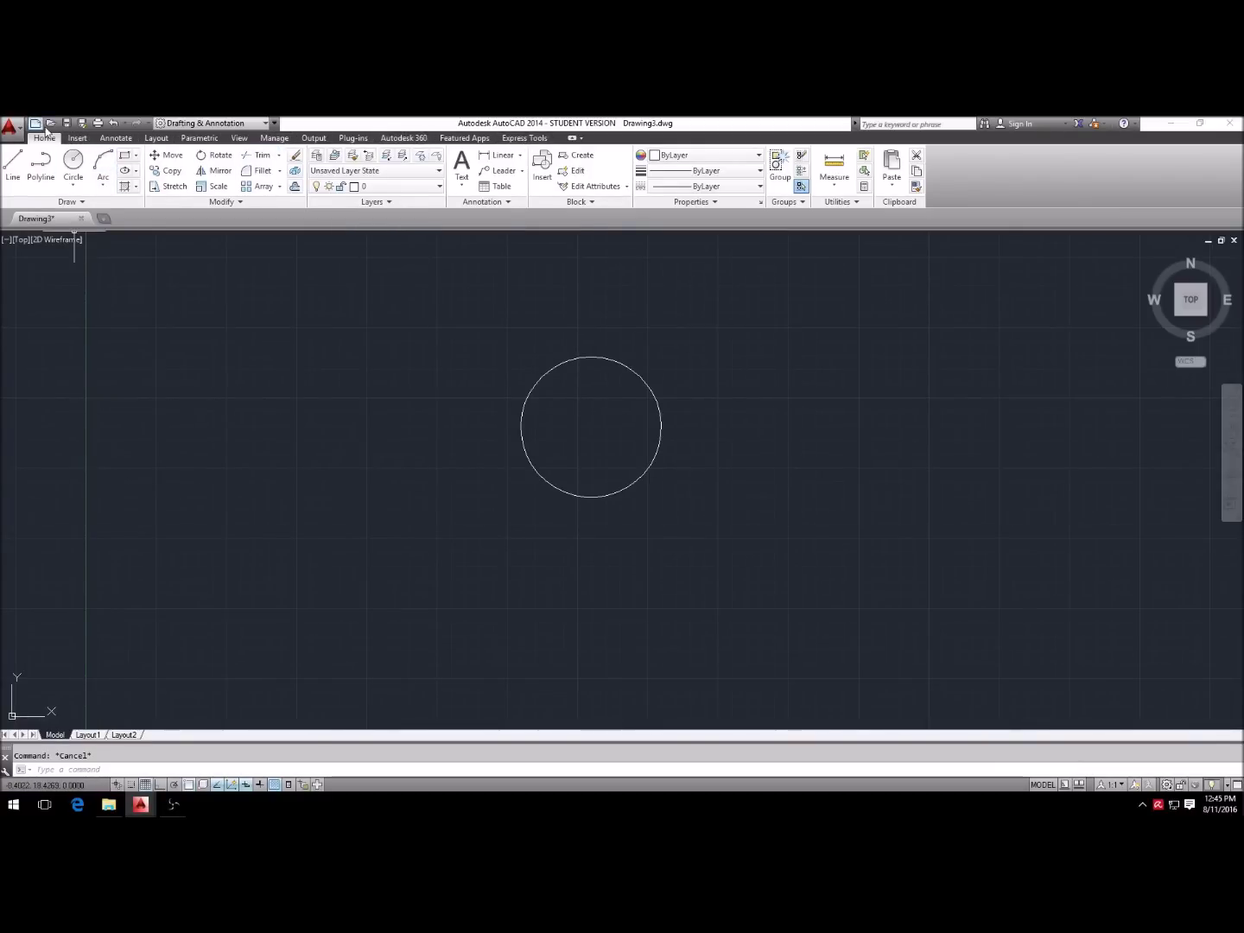
pyautogui.click(11, 128)
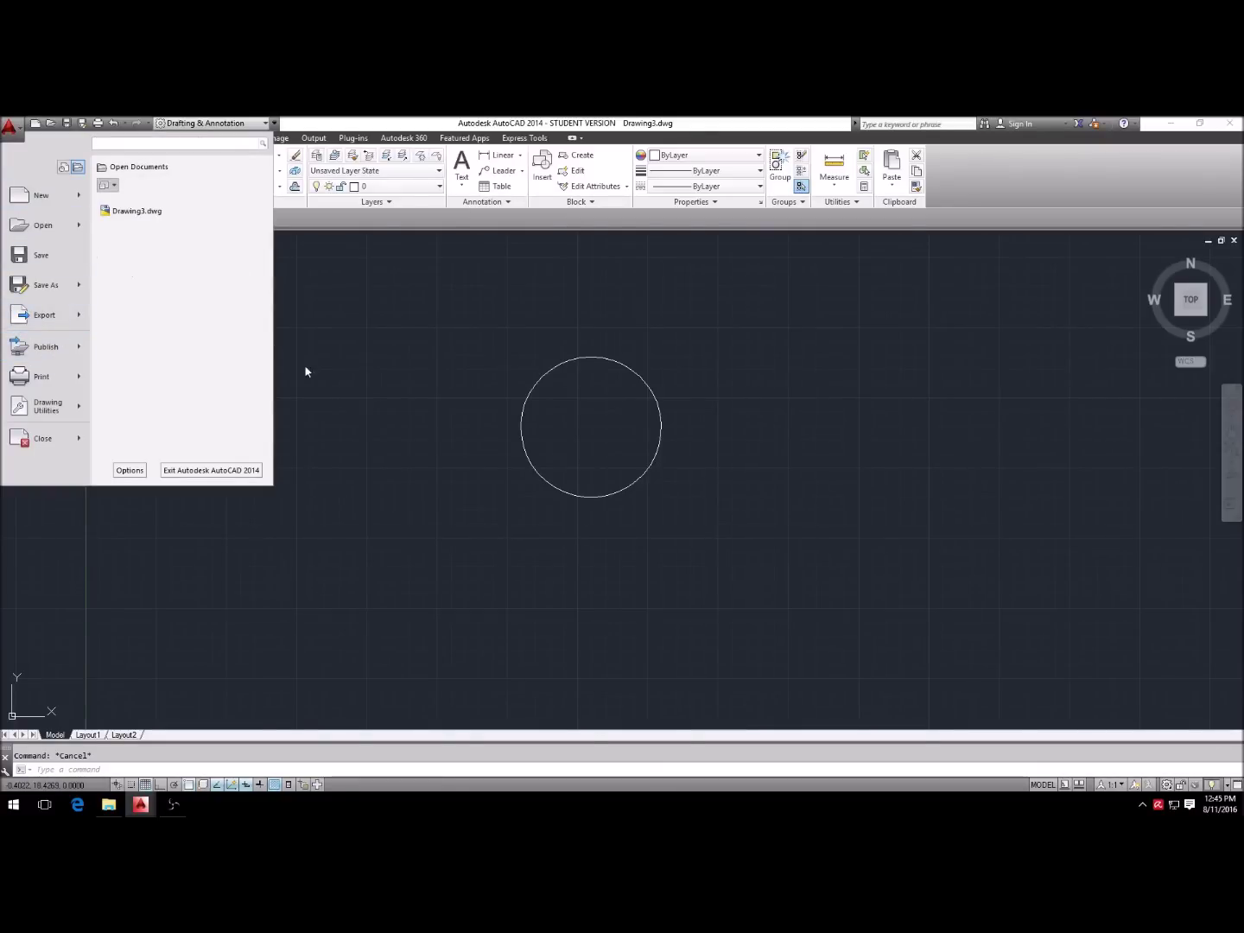
pyautogui.click(463, 271)
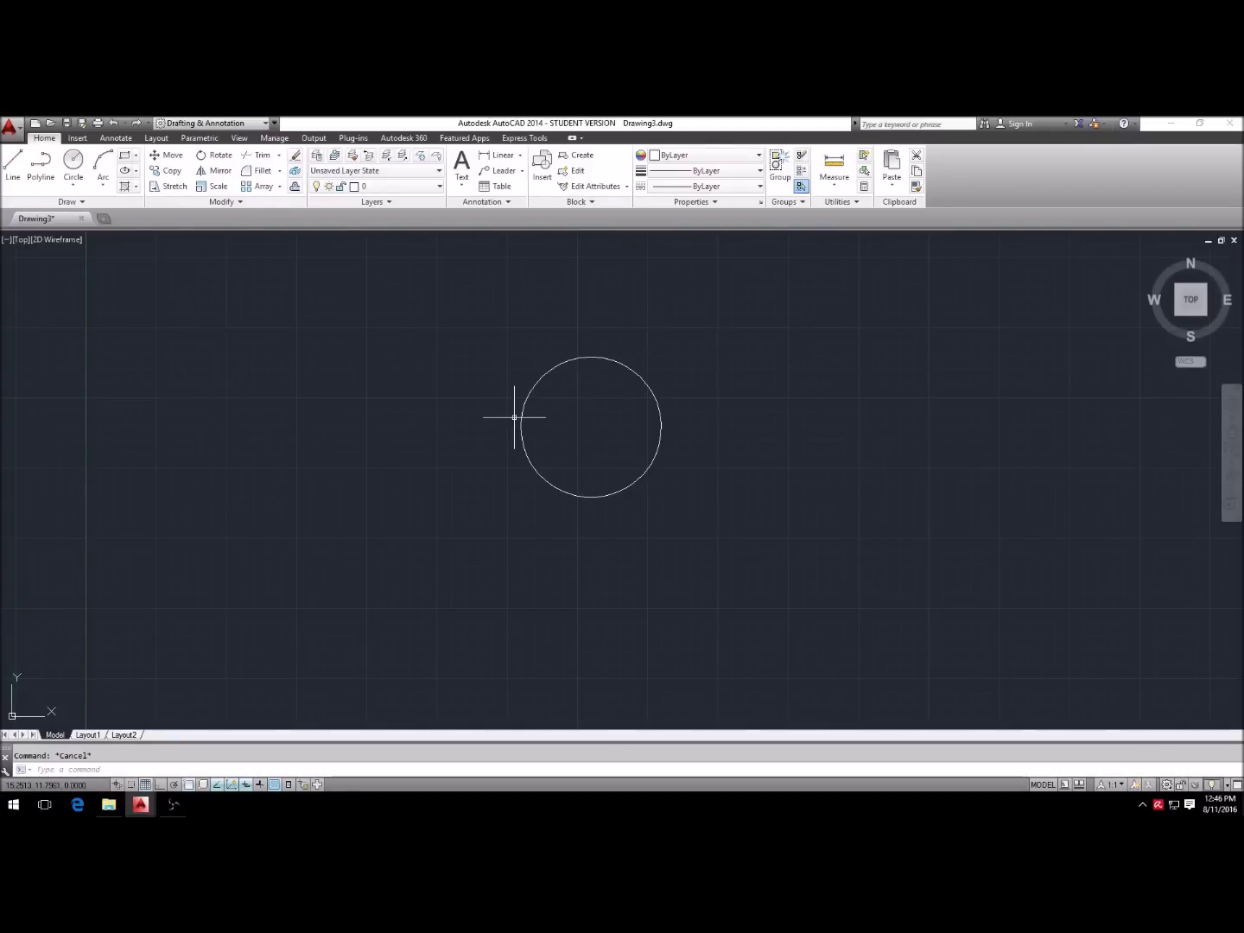
pyautogui.write('c')
pyautogui.press('Return')
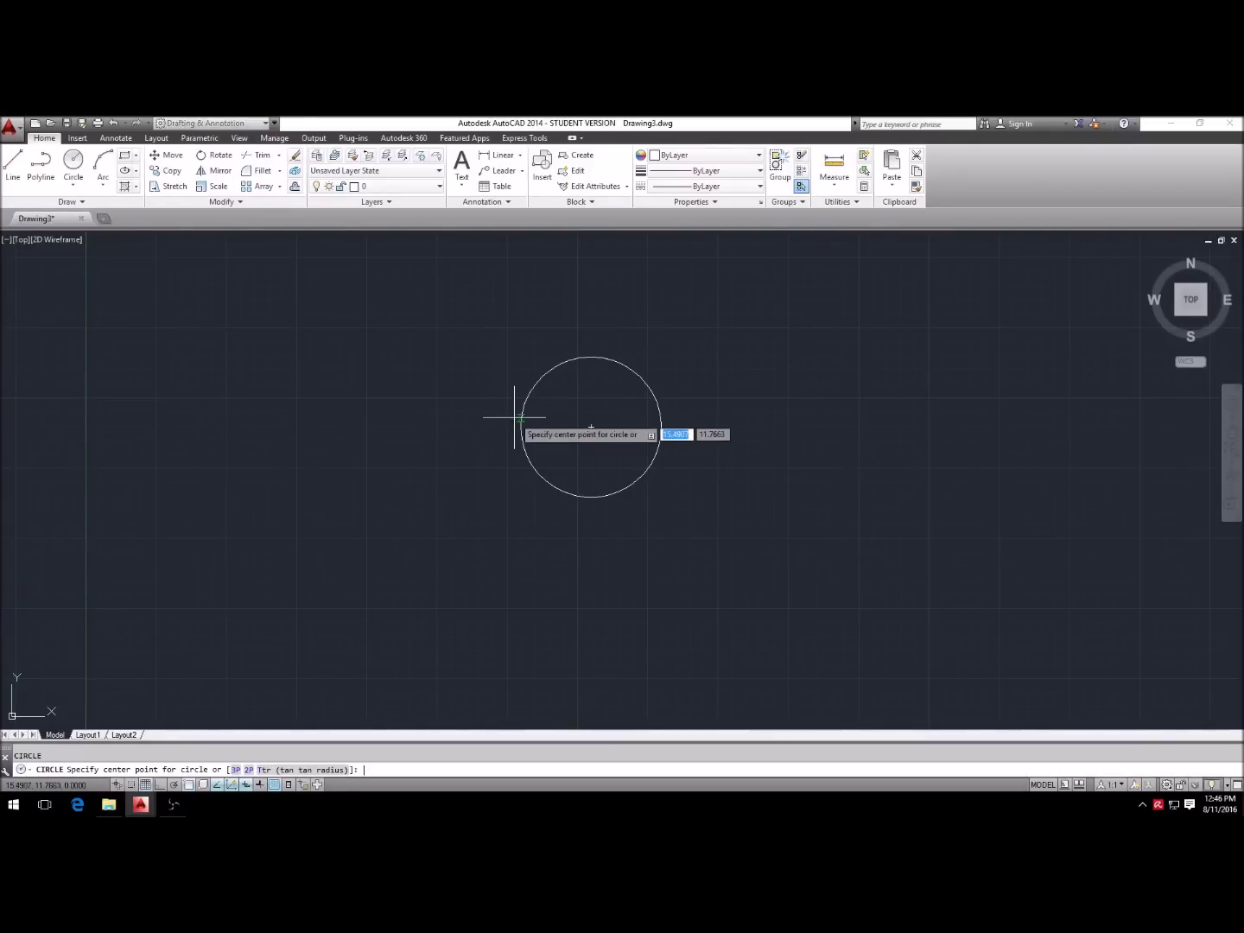
pyautogui.write('co')
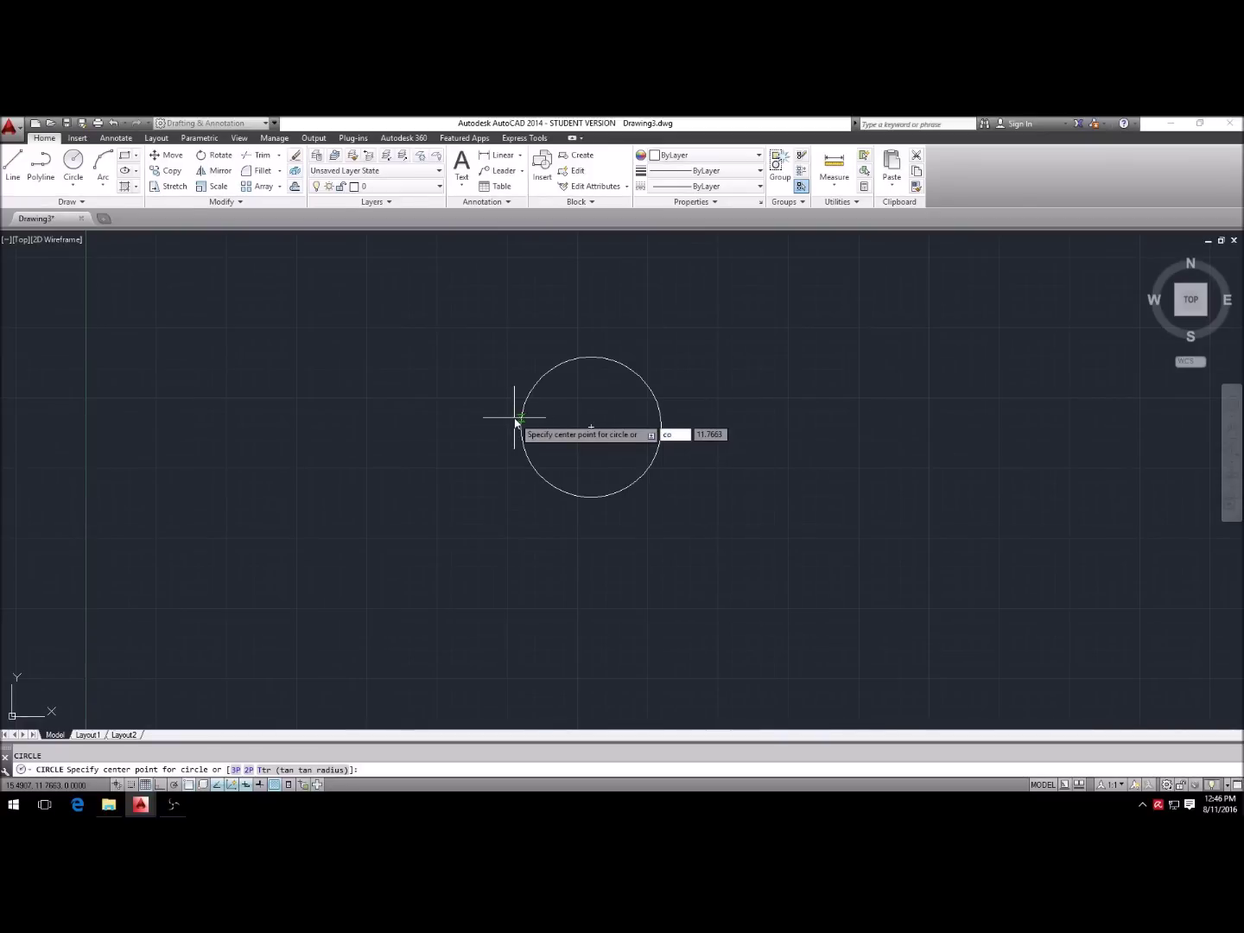
pyautogui.press('Escape')
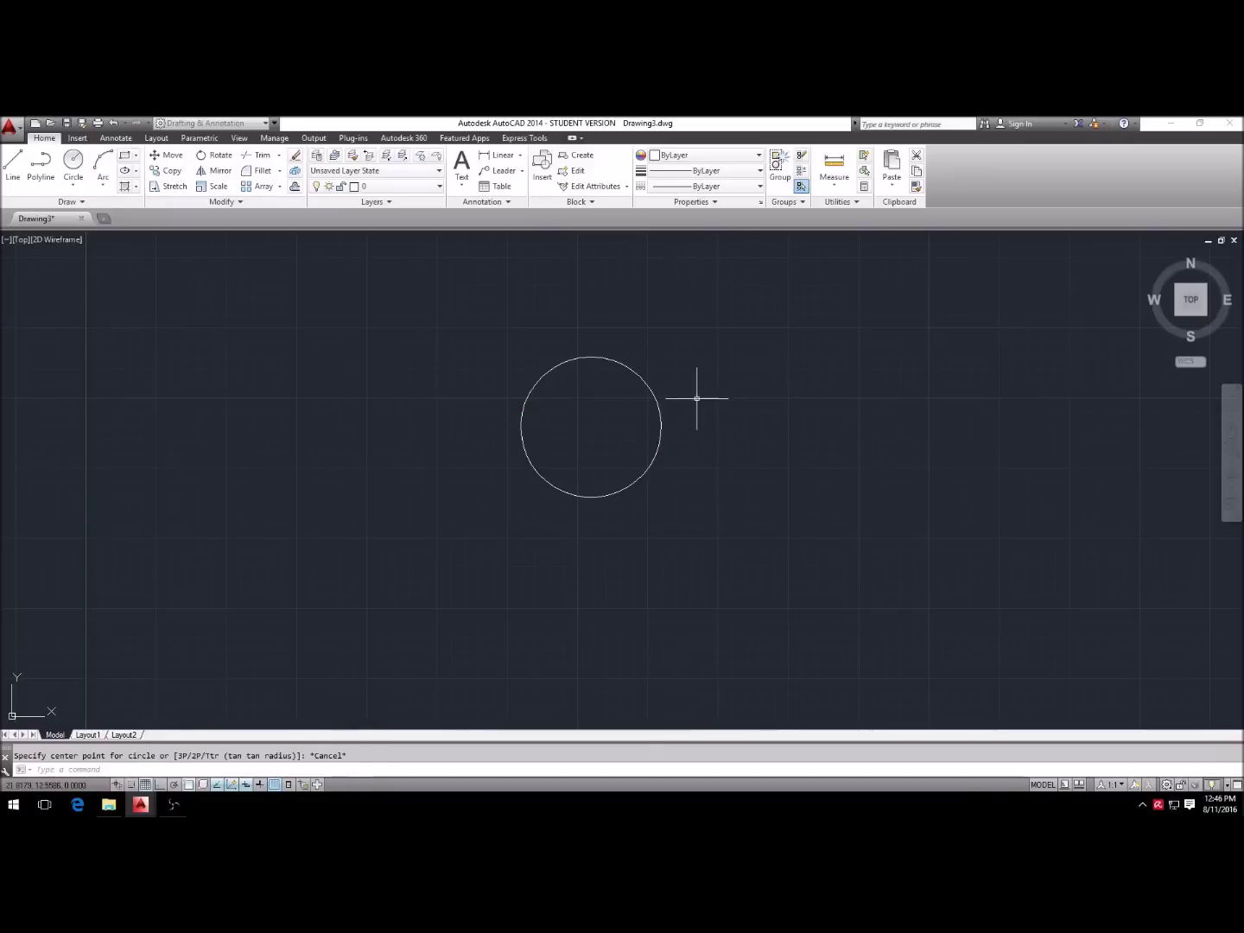
# Step: Copy the circle by its centre to eight freely placed spots, forming three columns of three partly overlapping circles
pyautogui.write('ct o')
pyautogui.press('Return')
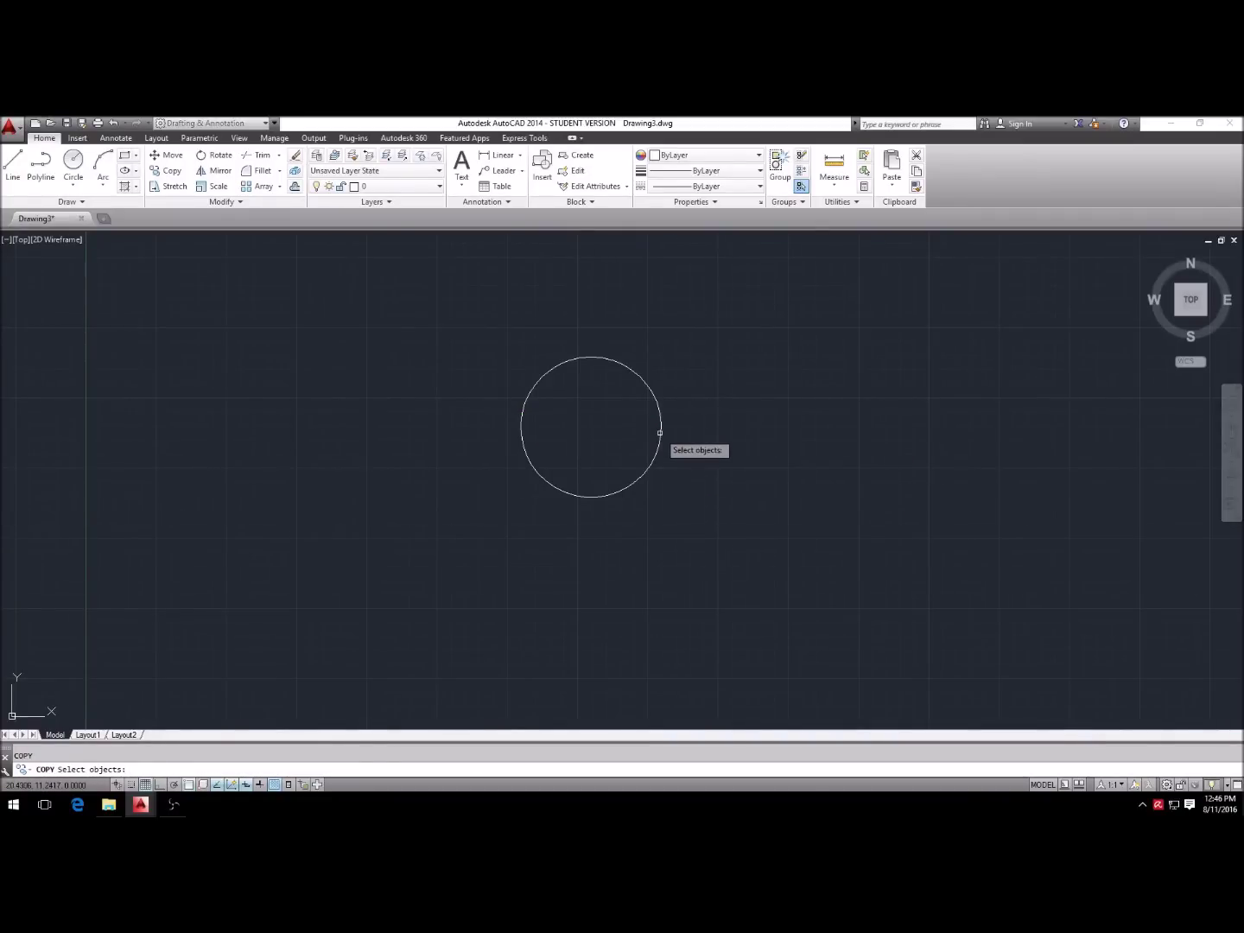
pyautogui.press('Return')
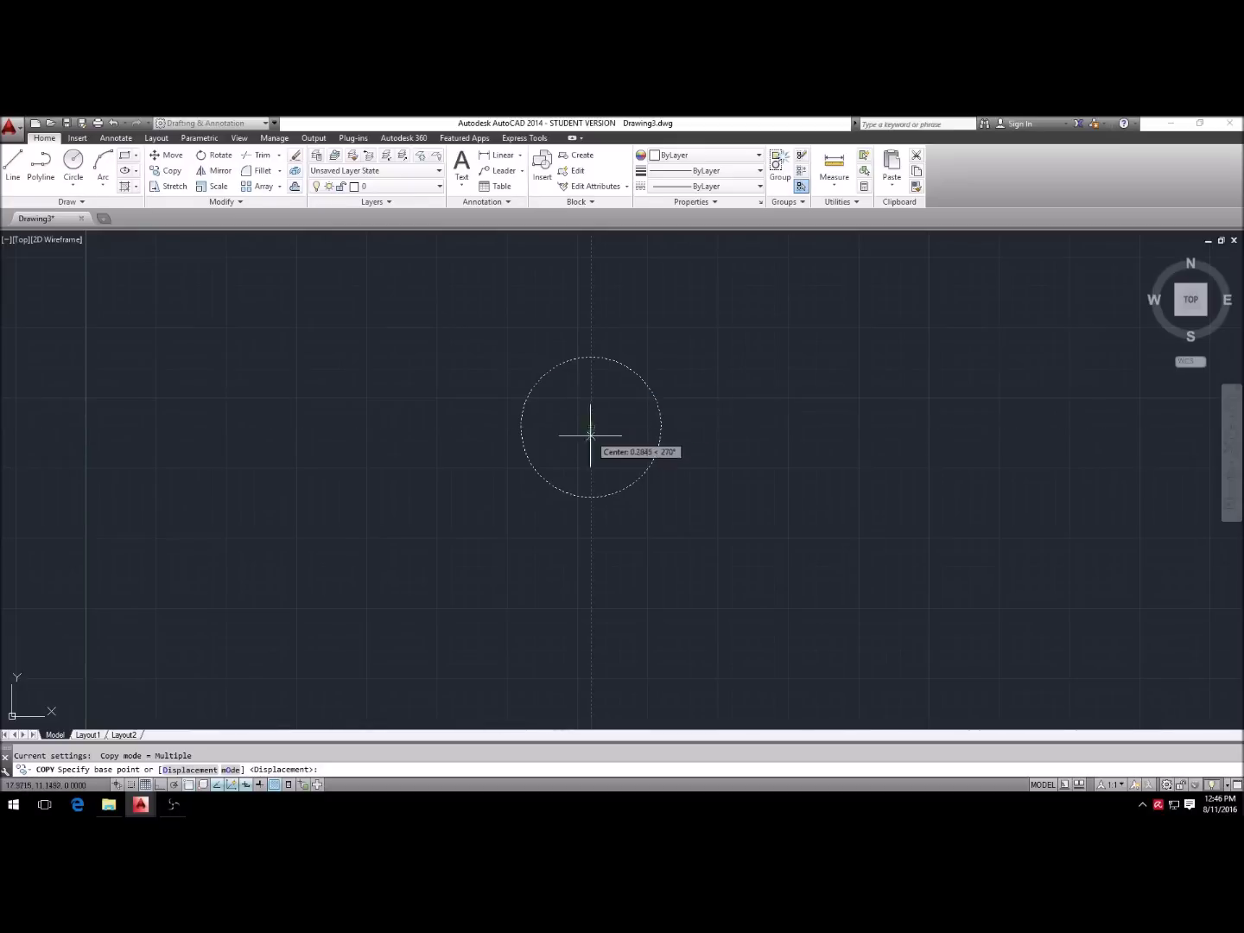
pyautogui.click(591, 426)
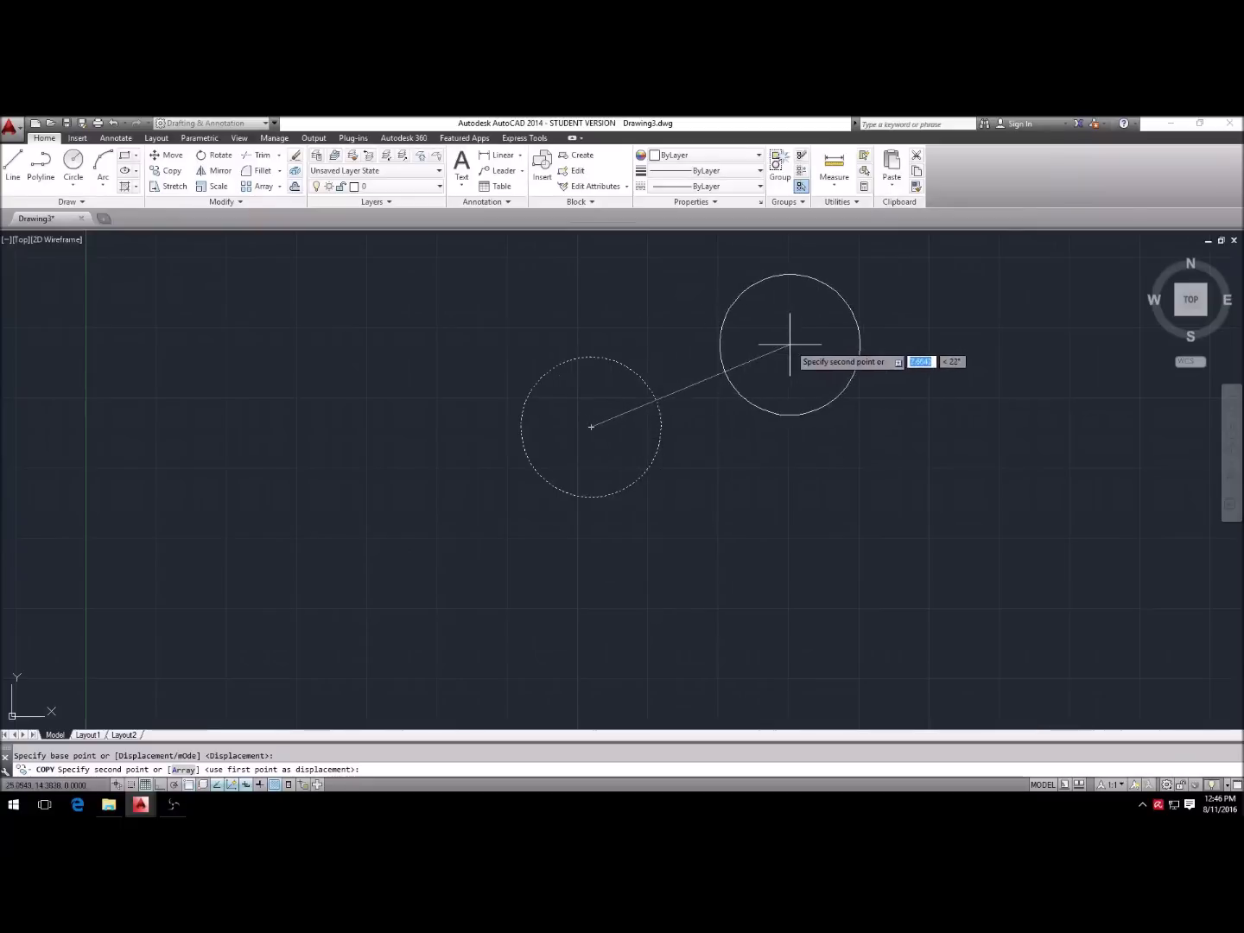
pyautogui.click(770, 362)
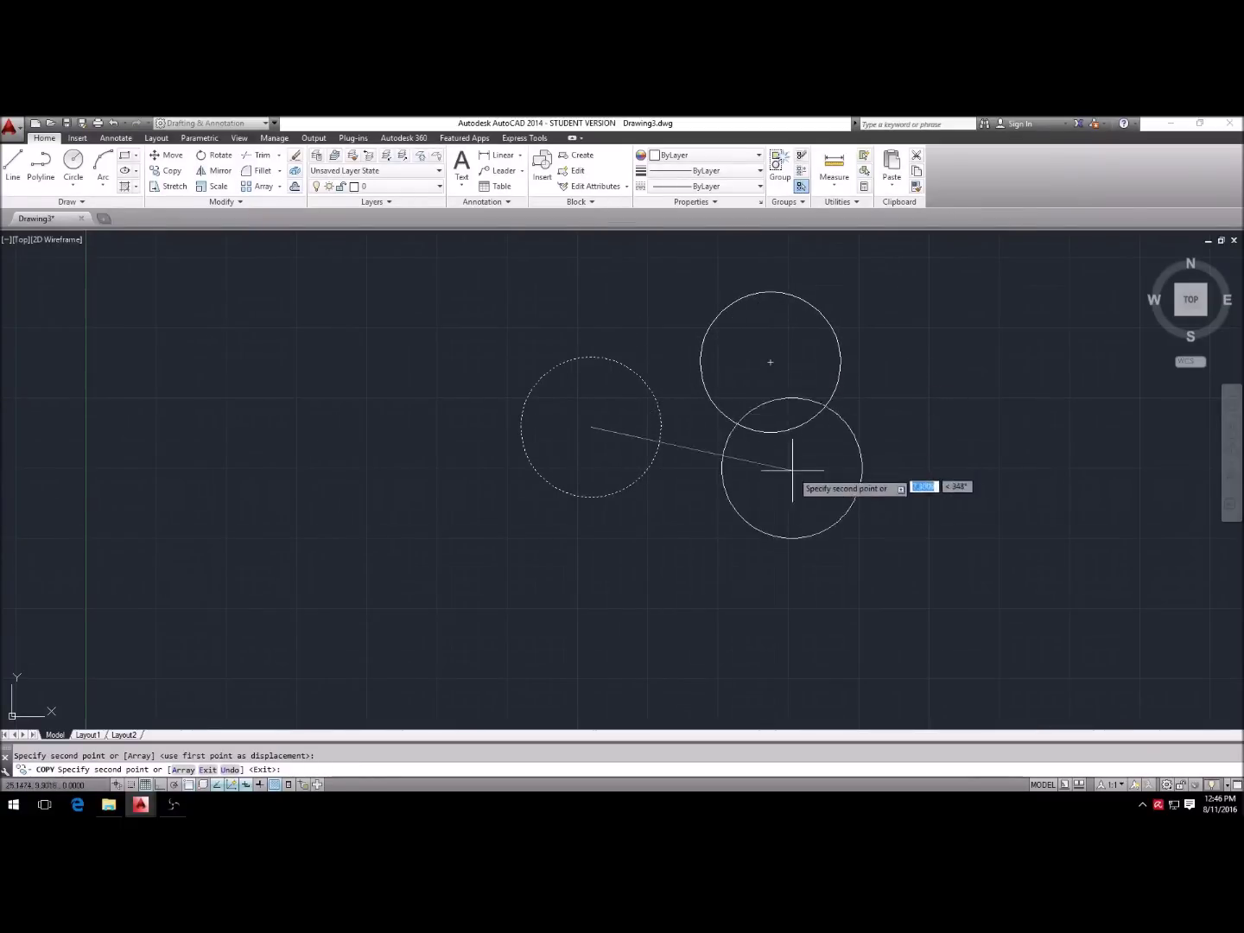
pyautogui.click(750, 557)
pyautogui.click(592, 593)
pyautogui.click(430, 562)
pyautogui.click(350, 399)
pyautogui.click(758, 449)
pyautogui.click(615, 527)
pyautogui.click(426, 493)
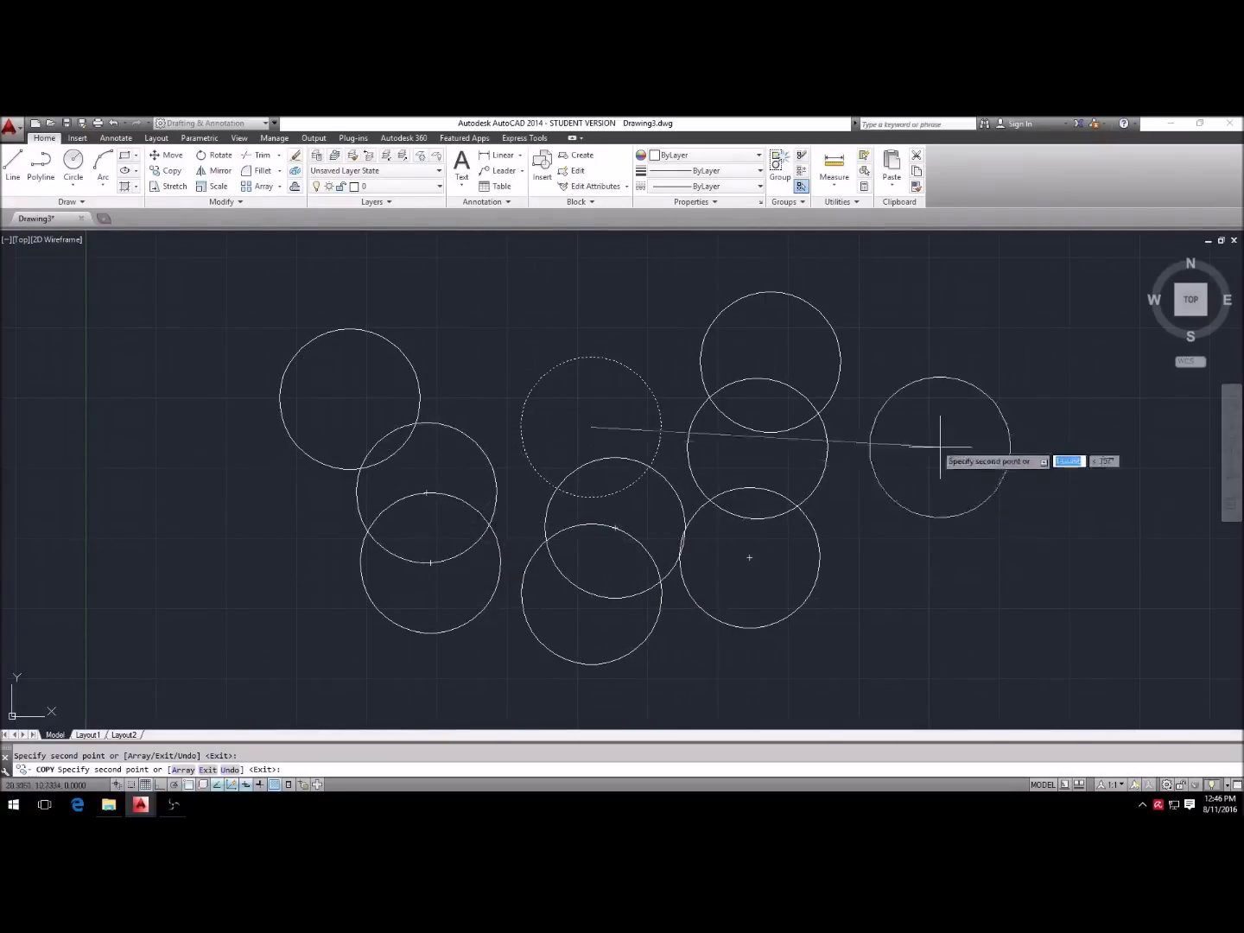
pyautogui.press('Escape')
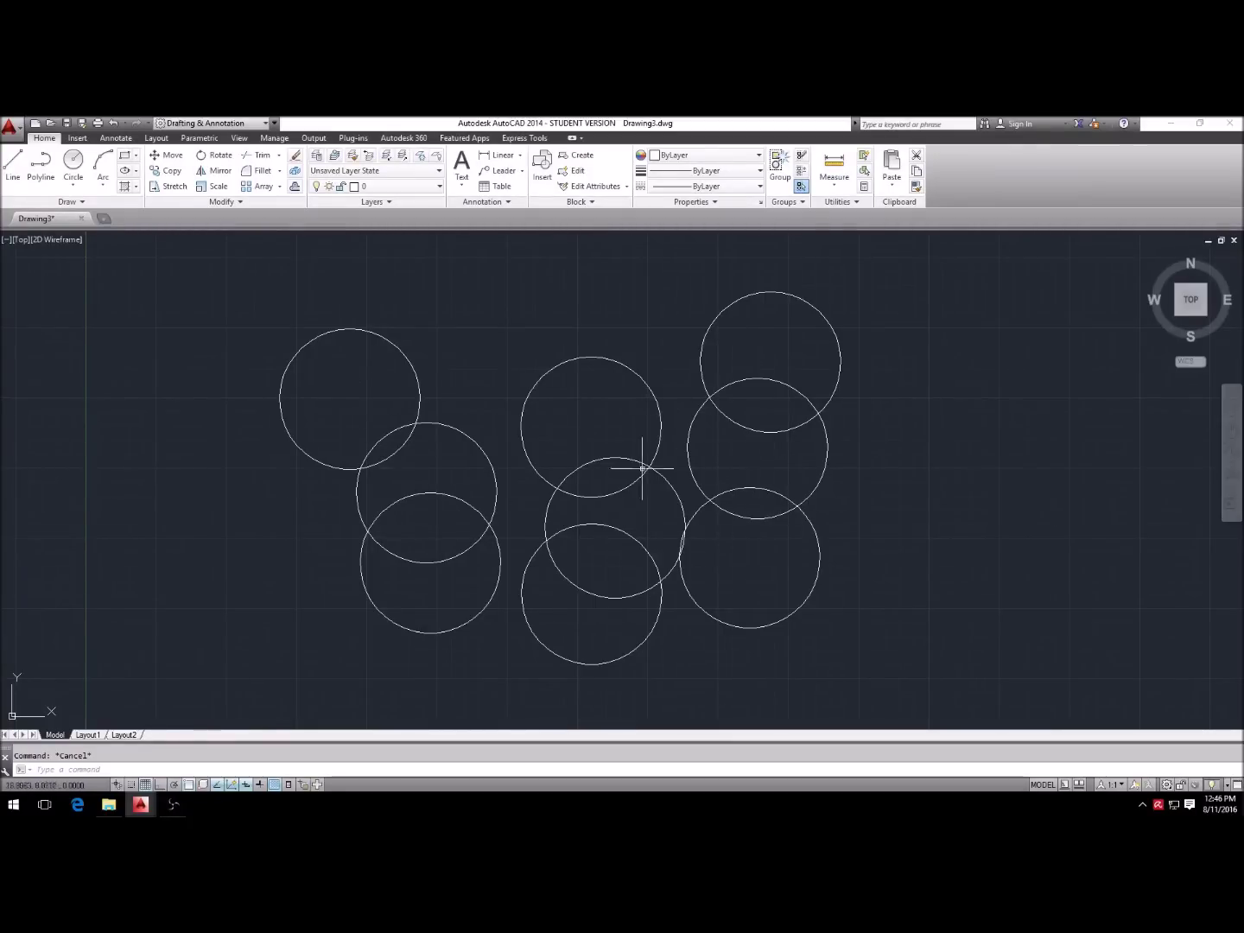
# Step: Trim the overlapping inner arcs from the left column of circles, using all objects as cutting edges
pyautogui.write('r')
pyautogui.press('Return')
pyautogui.press('Return')
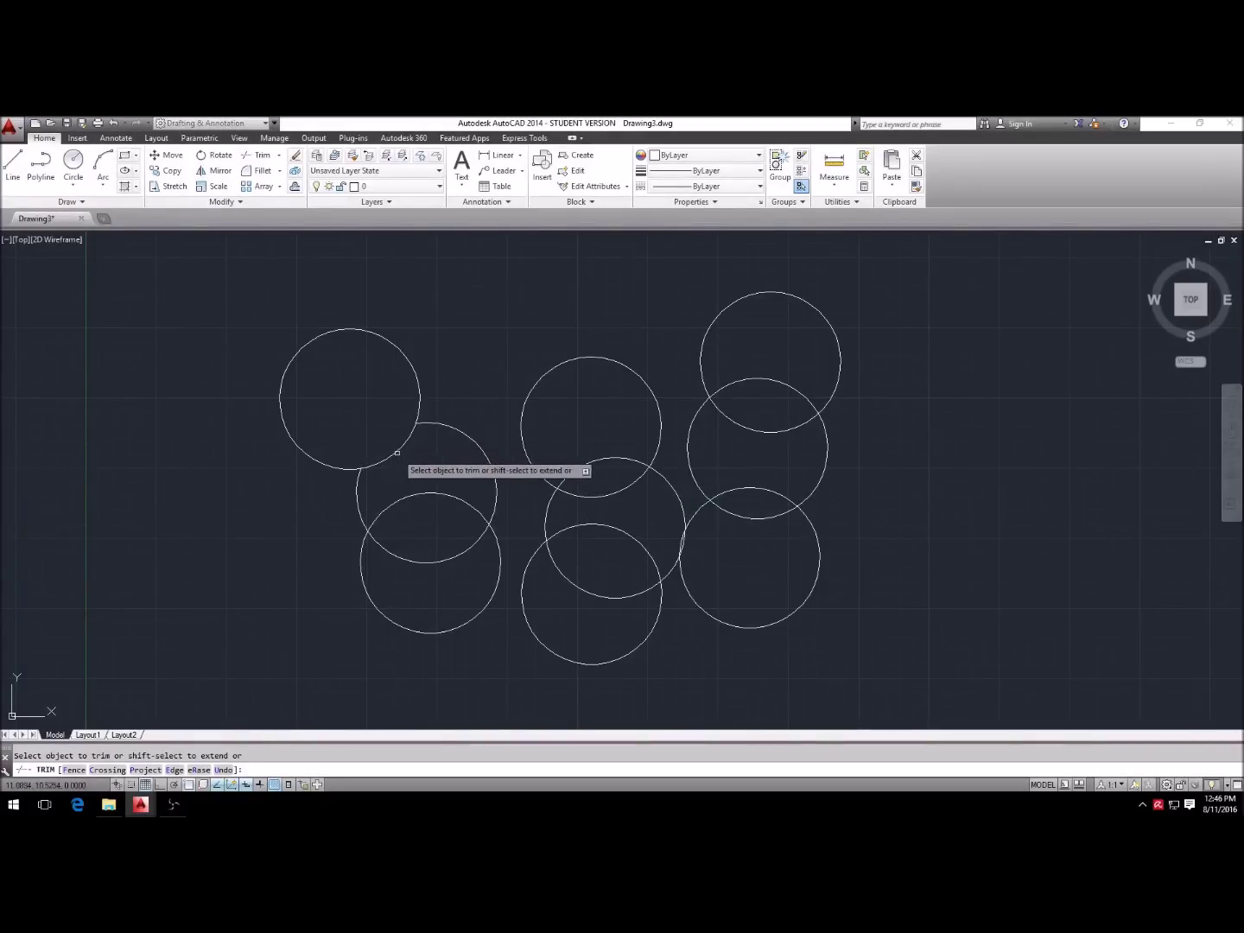
pyautogui.click(398, 452)
pyautogui.click(425, 494)
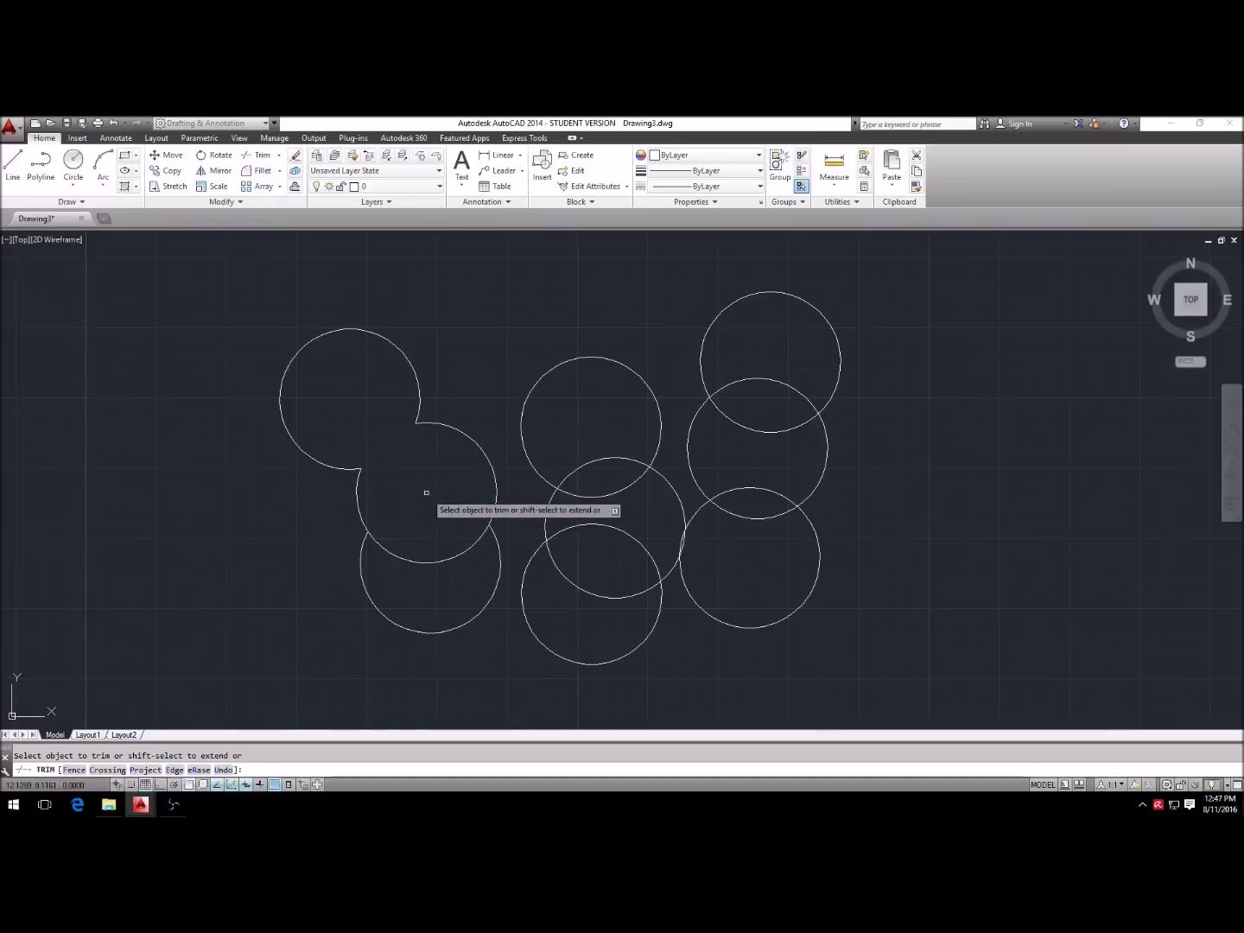
pyautogui.click(433, 562)
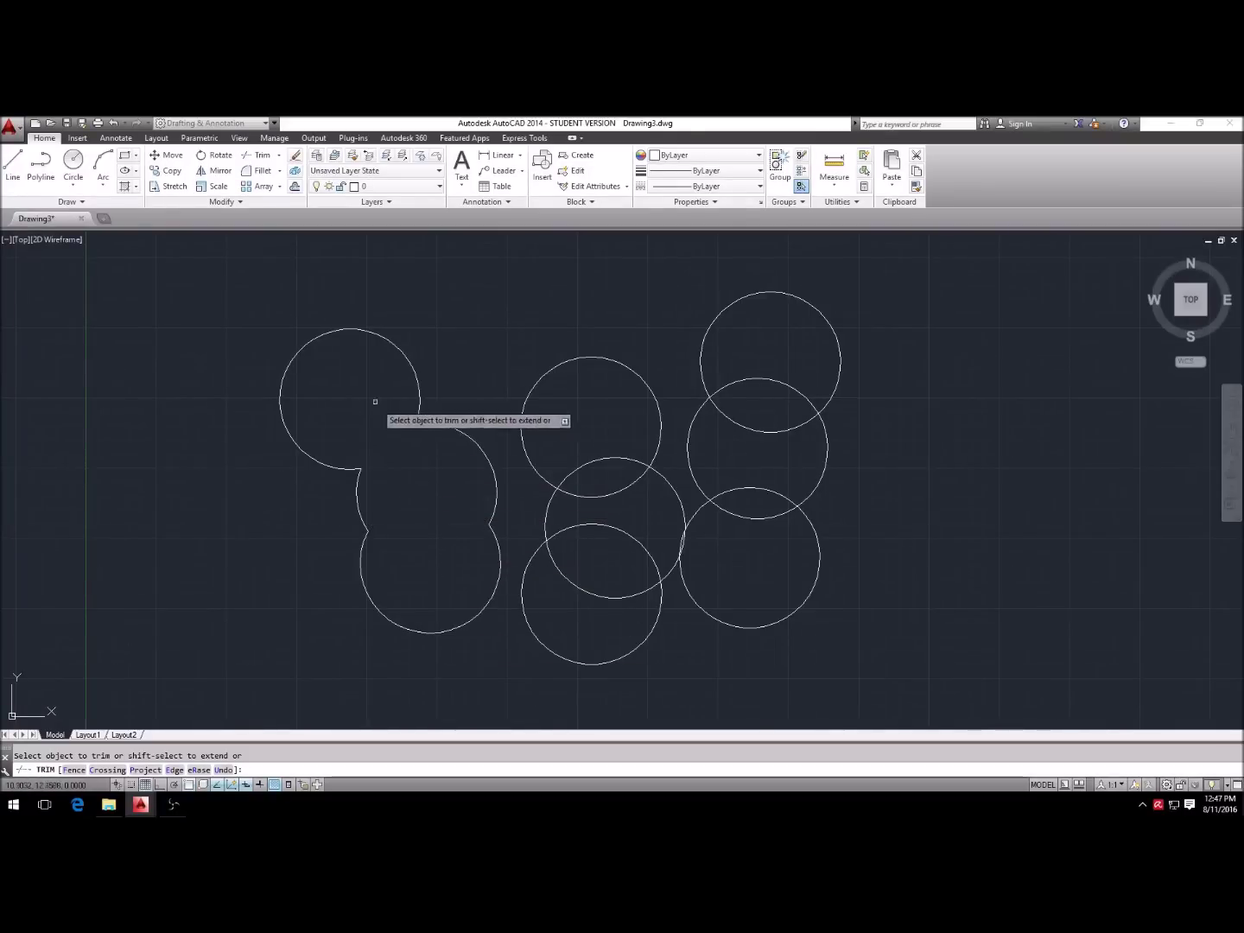
# Step: Trim the overlapping inner arcs from the middle column of circles with one crossing selection
pyautogui.click(625, 620)
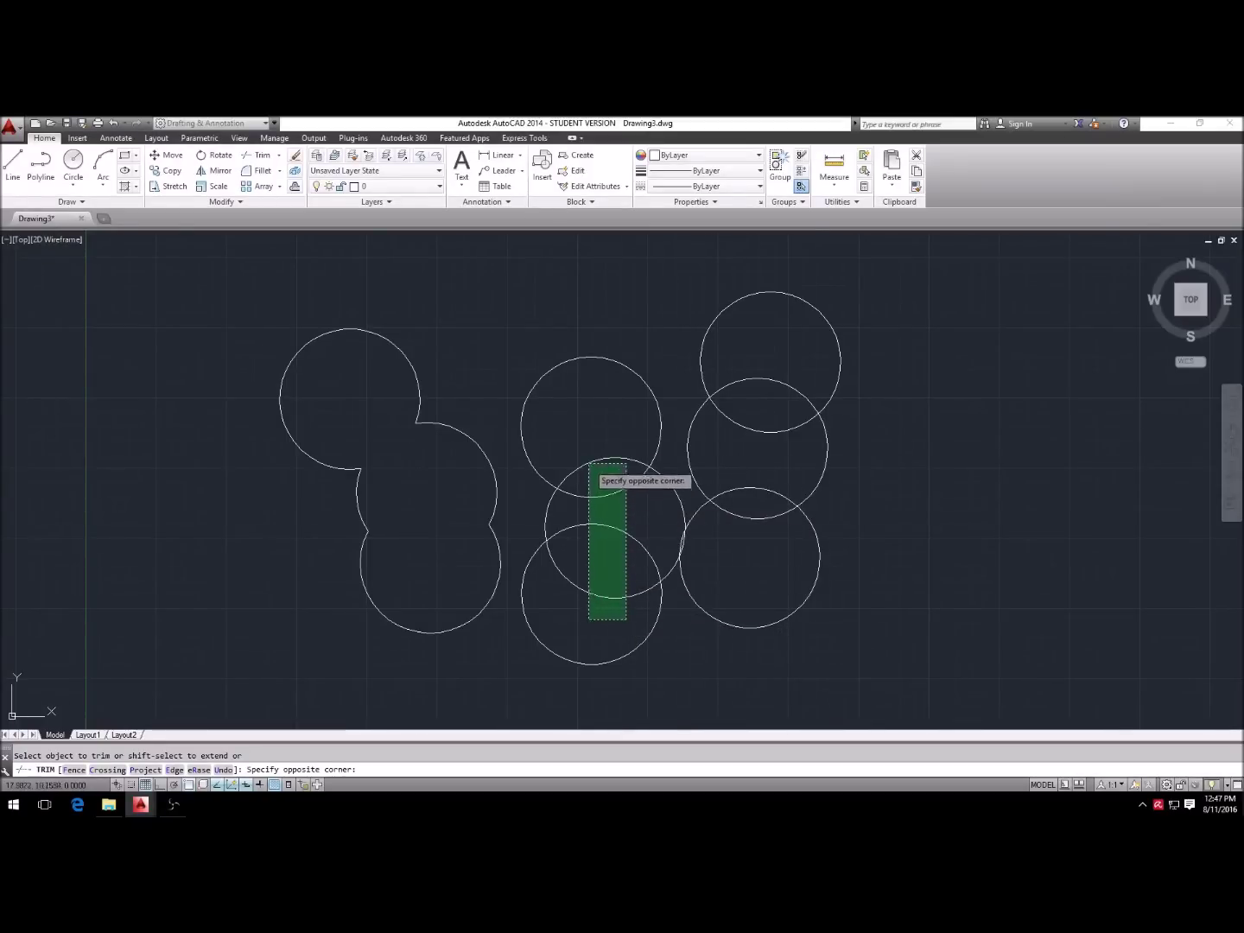
pyautogui.click(586, 450)
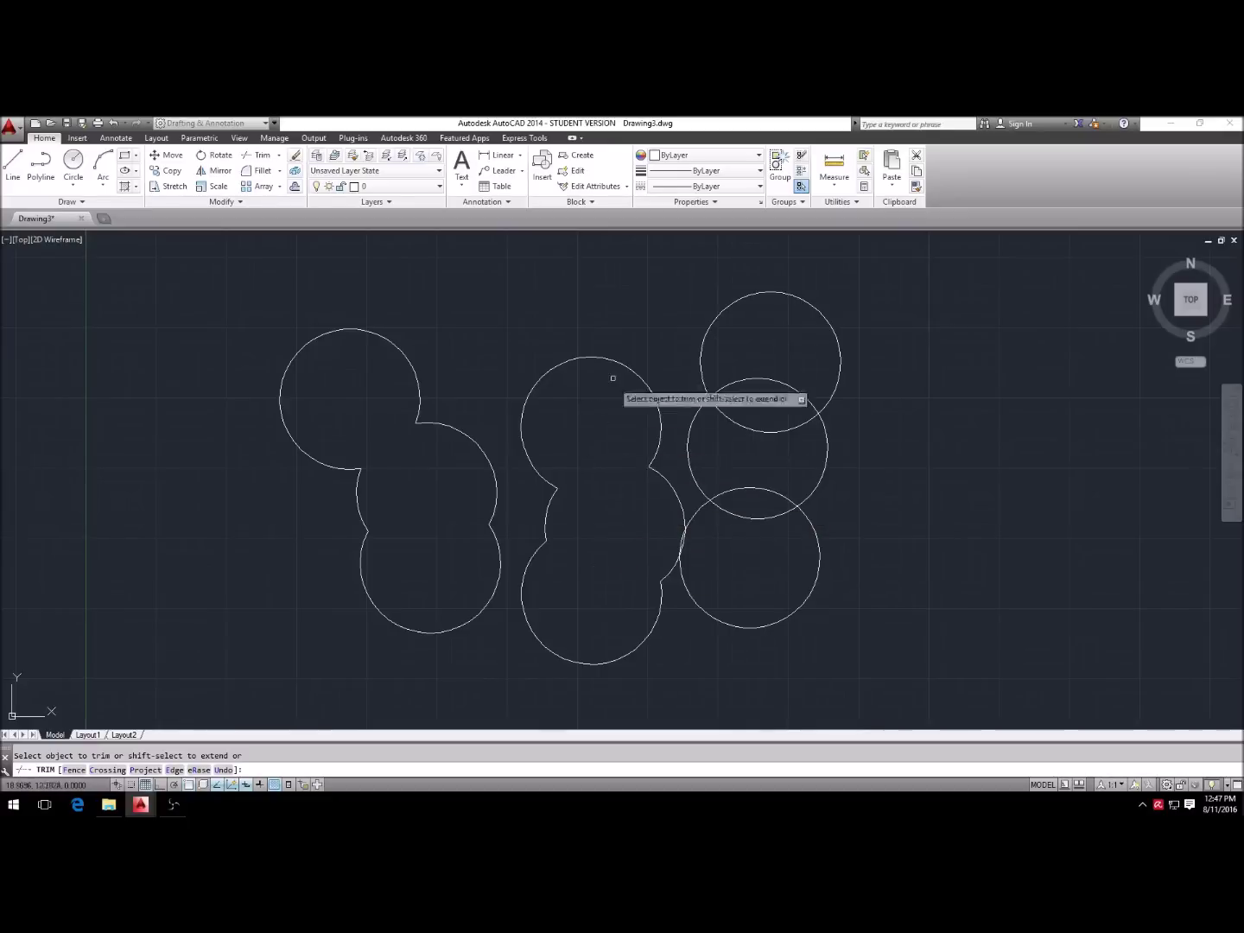
pyautogui.press('Return')
pyautogui.press('Return')
pyautogui.click(790, 554)
pyautogui.click(750, 364)
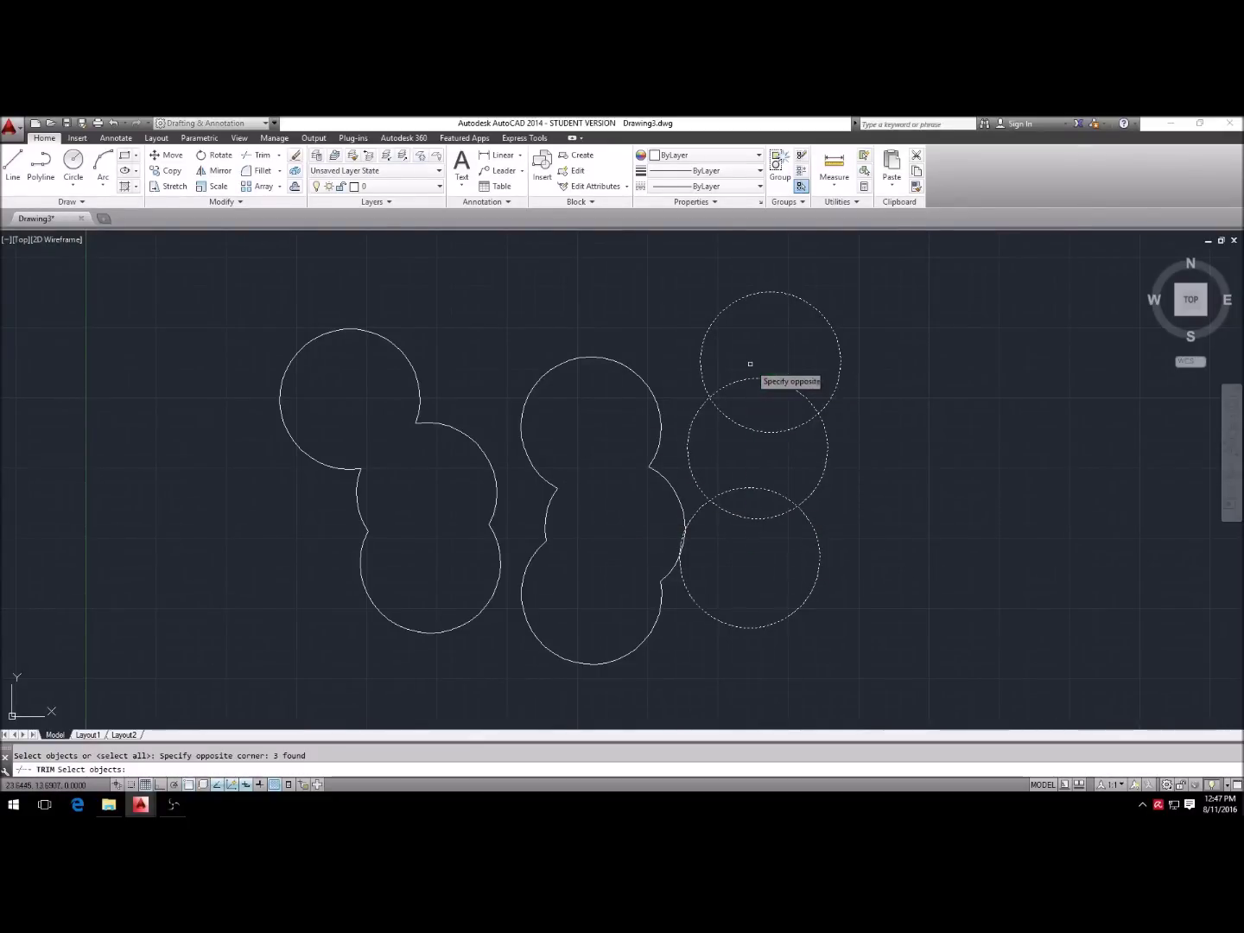
pyautogui.press('Escape')
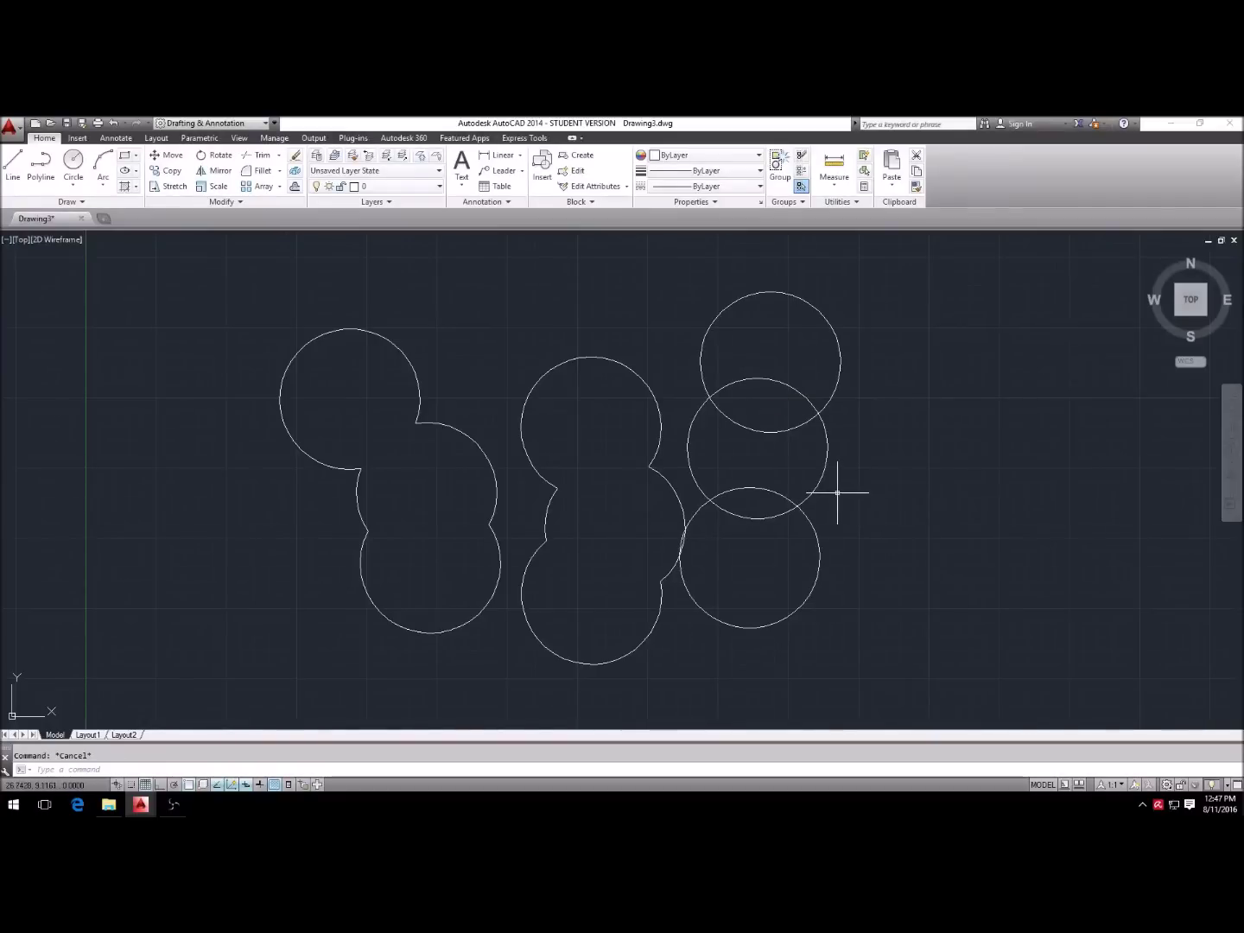
# Step: Trim the overlapping inner arcs from the right column of circles, using all objects as cutting edges
pyautogui.write('tr')
pyautogui.press('Return')
pyautogui.press('Return')
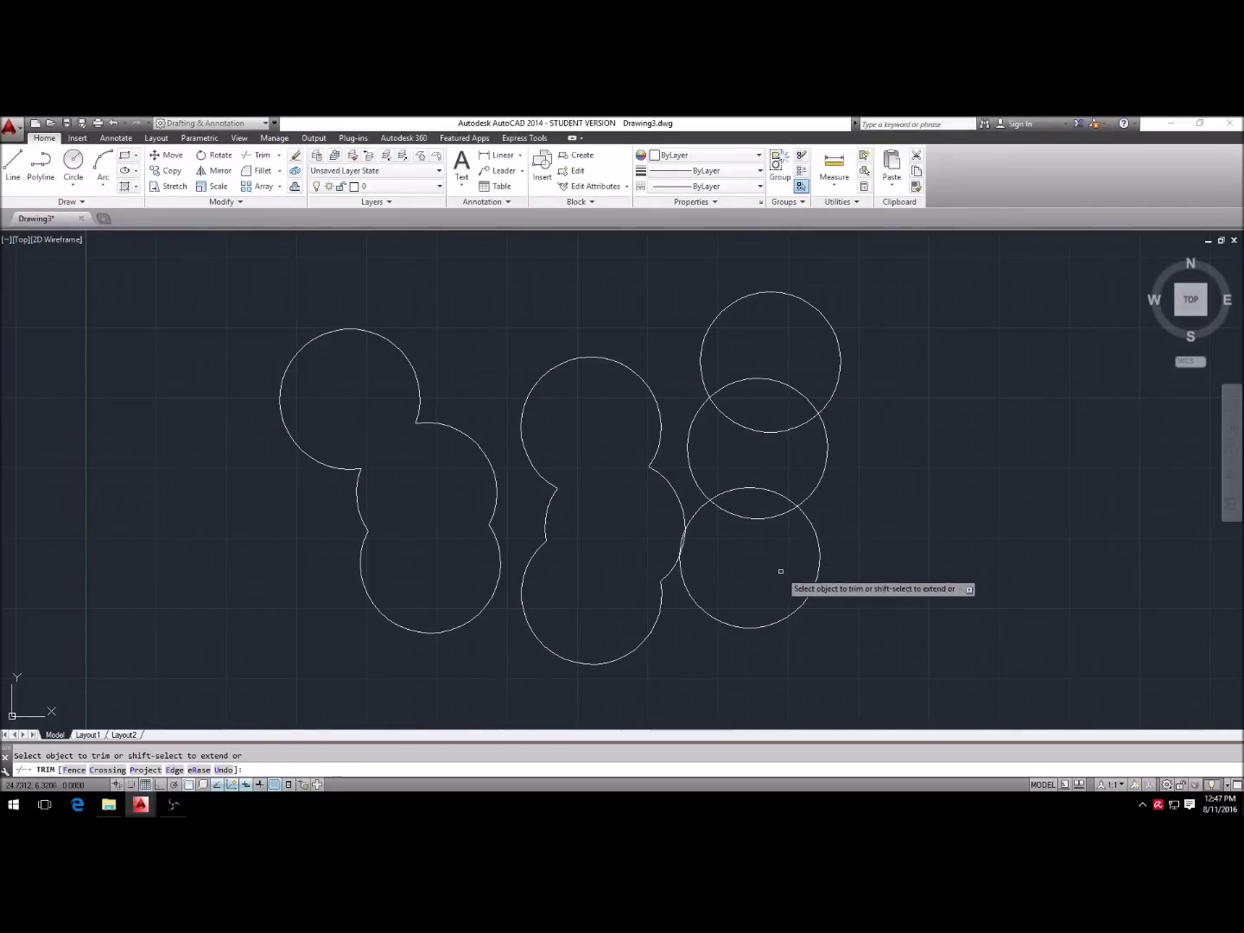
pyautogui.click(781, 571)
pyautogui.click(744, 364)
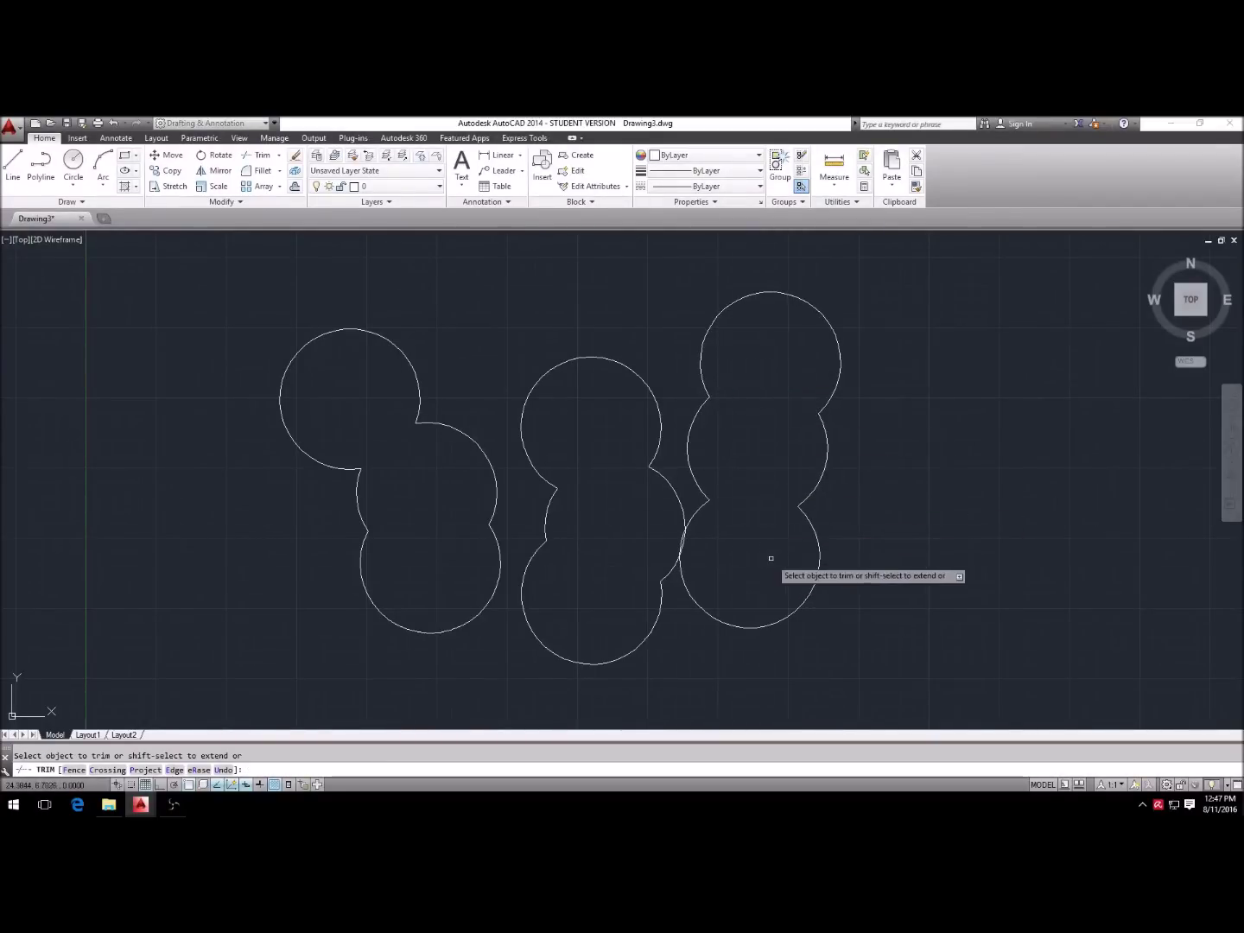
pyautogui.press('Escape')
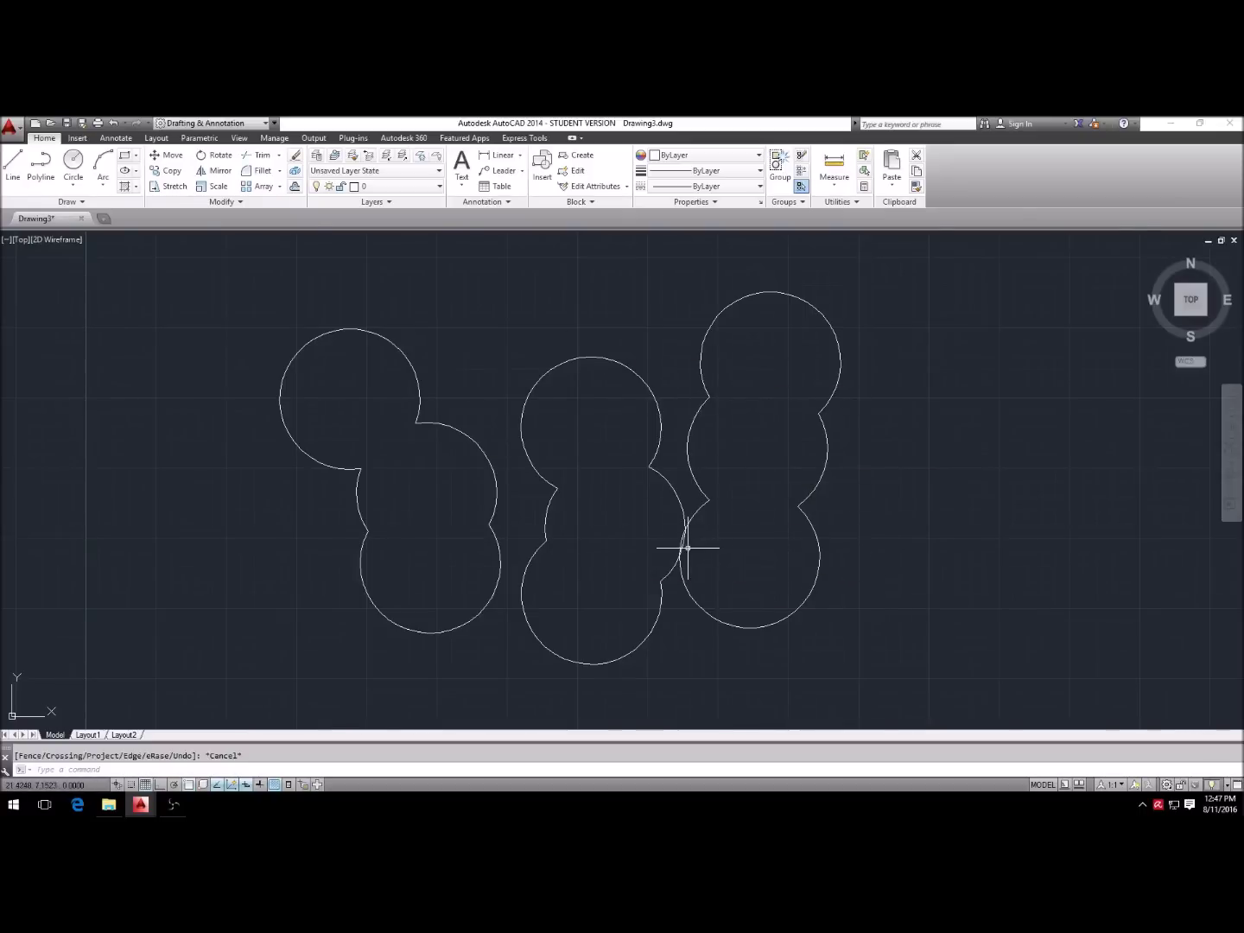
# Step: Trim the small overlapping arcs where the middle and right columns meet, using all objects as cutting edges
pyautogui.write('tr')
pyautogui.press('Return')
pyautogui.press('Return')
pyautogui.scroll(5, 645, 543)
pyautogui.click(645, 543)
pyautogui.click(606, 508)
pyautogui.press('Return')
pyautogui.scroll(-5, 717, 510)
pyautogui.scroll(-2, 531, 373)
pyautogui.scroll(4, 583, 466)
pyautogui.scroll(-2, 562, 438)
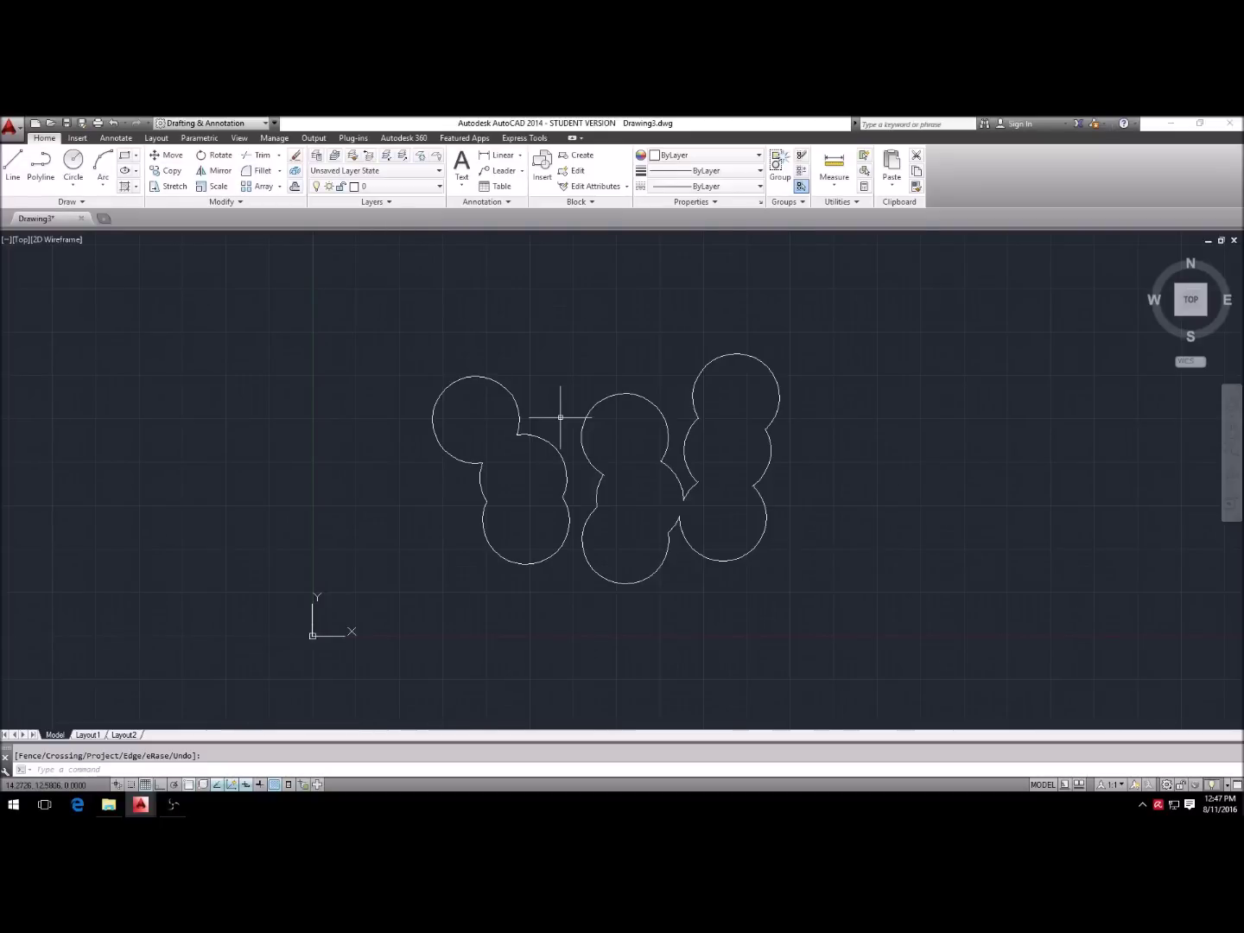
# Step: Erase all the trimmed circle outlines with one crossing selection
pyautogui.press('Escape')
pyautogui.write('e')
pyautogui.press('Return')
pyautogui.click(874, 608)
pyautogui.click(431, 309)
pyautogui.press('Return')
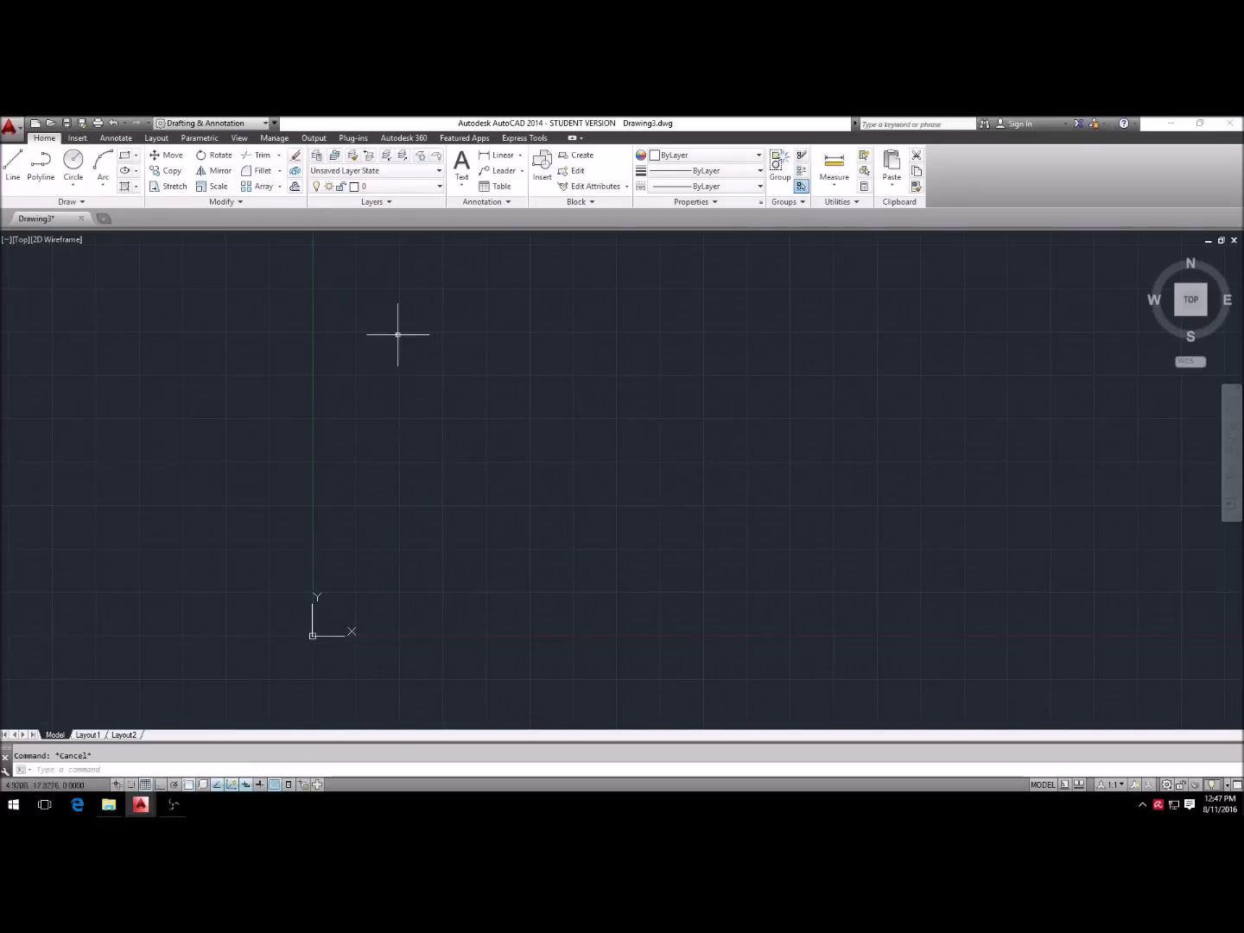
# Step: Draw a closed rectangle 10 wide and 1.5 high from lines starting at the origin 0,0, with Ortho on
pyautogui.click(13, 164)
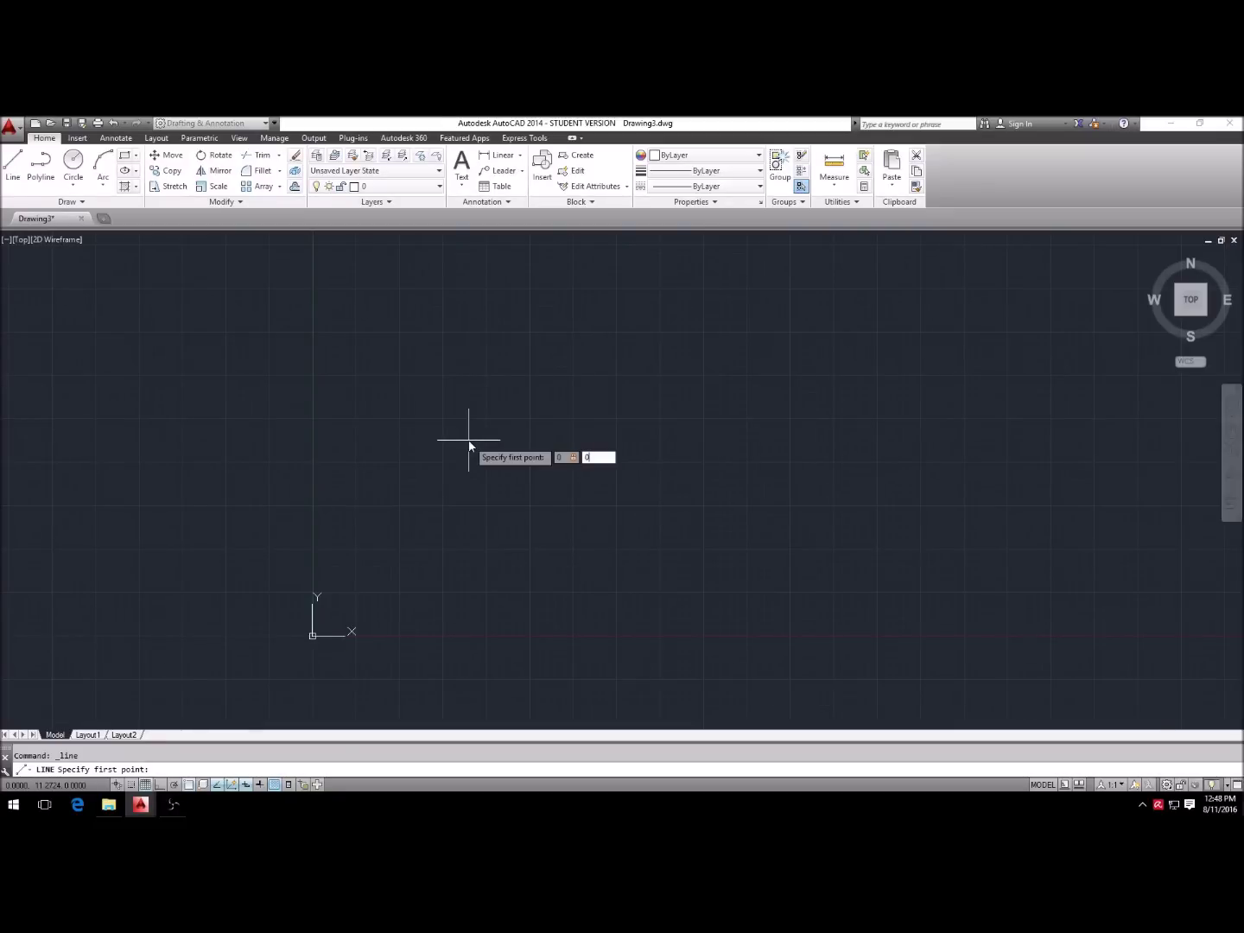
pyautogui.press('Return')
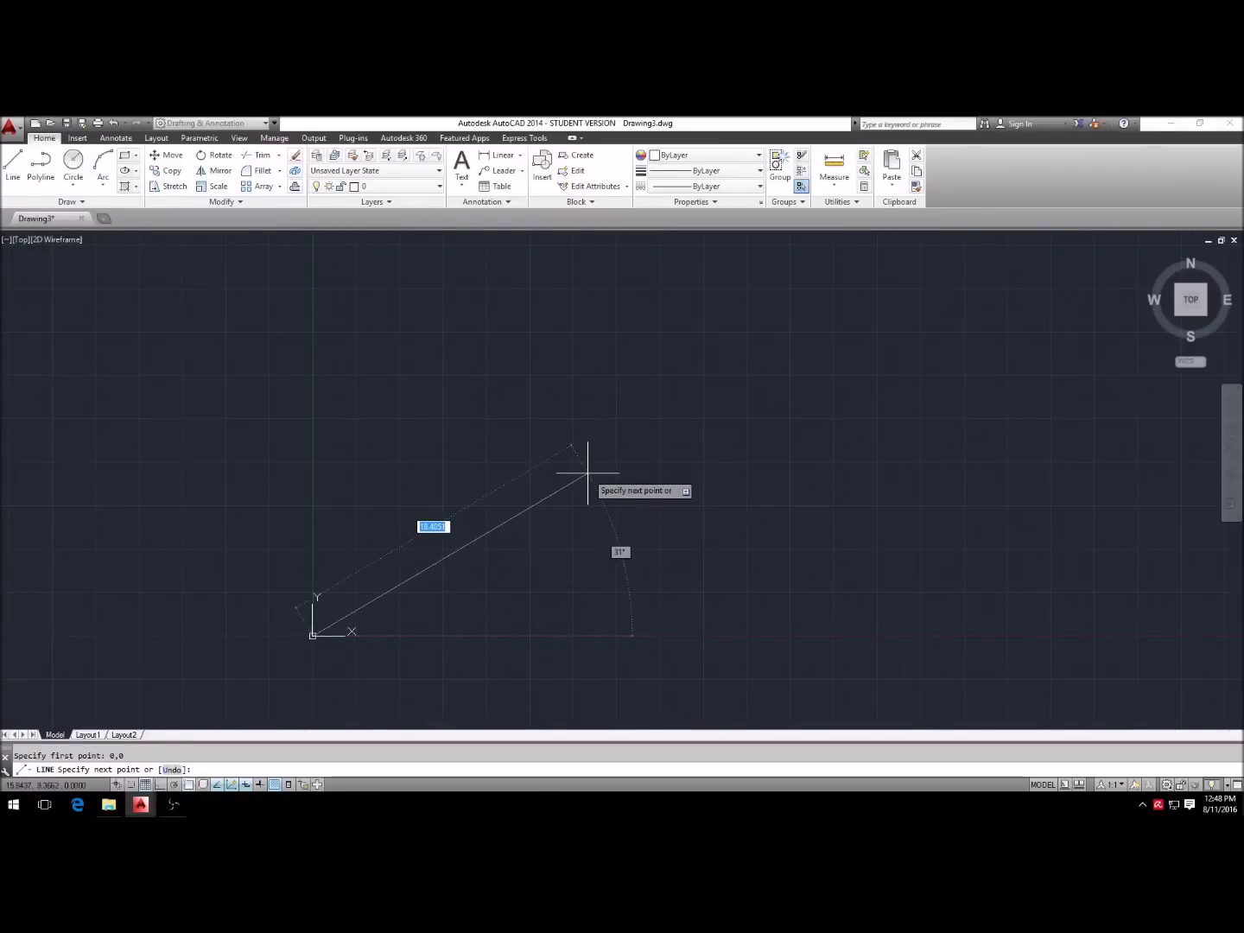
pyautogui.press('F8')
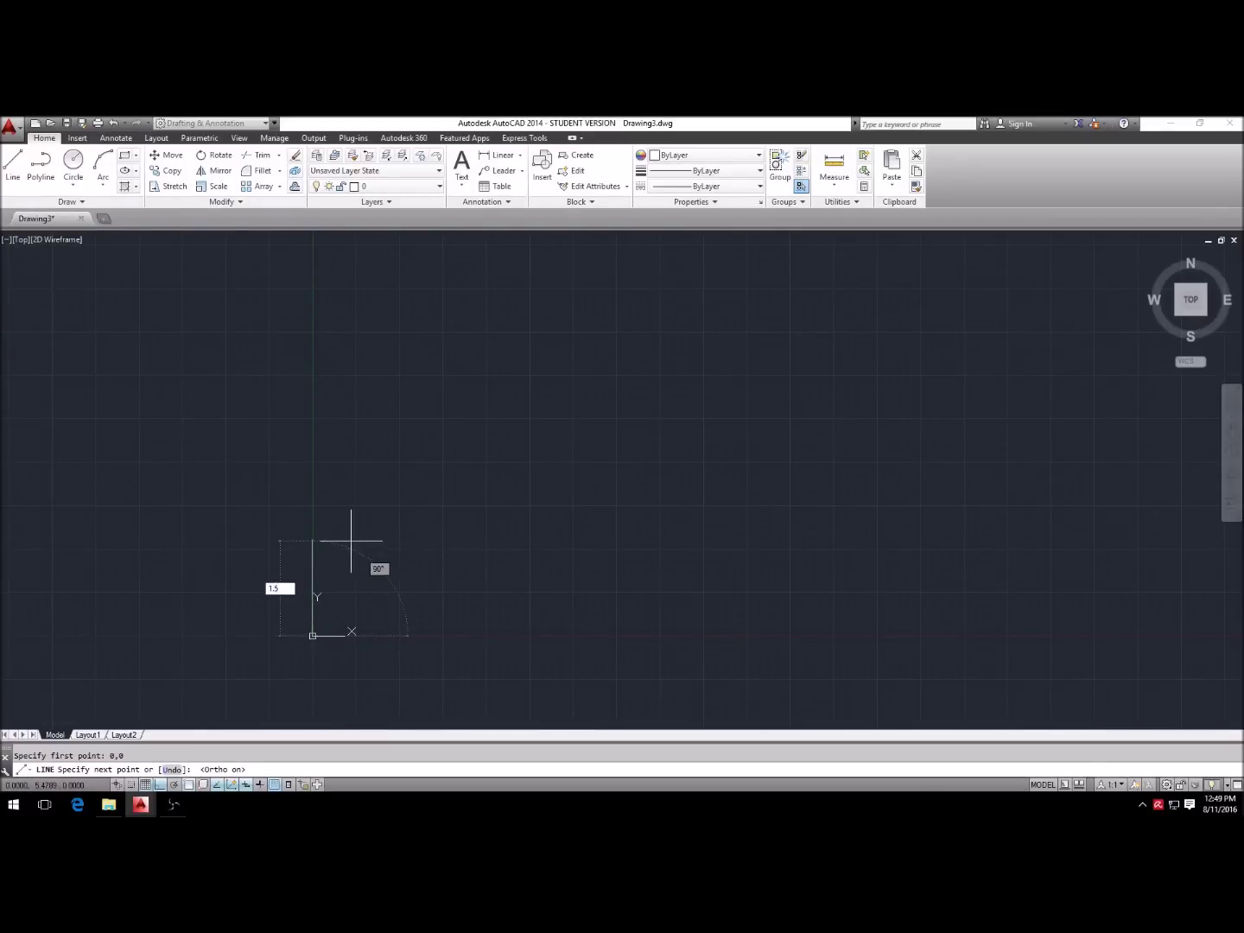
pyautogui.press('Return')
pyautogui.scroll(4, 319, 626)
pyautogui.scroll(-1, 300, 536)
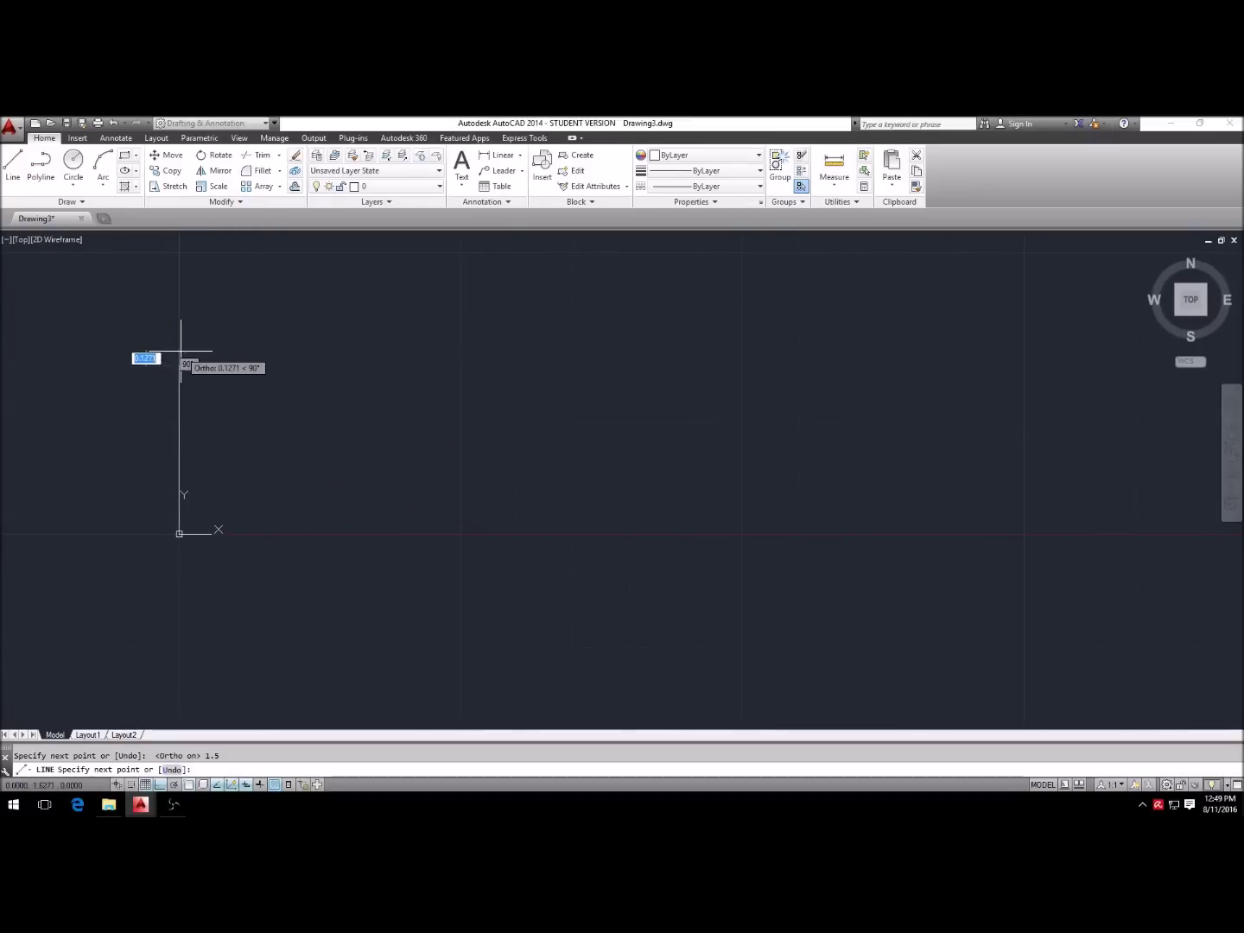
pyautogui.scroll(-2, 167, 472)
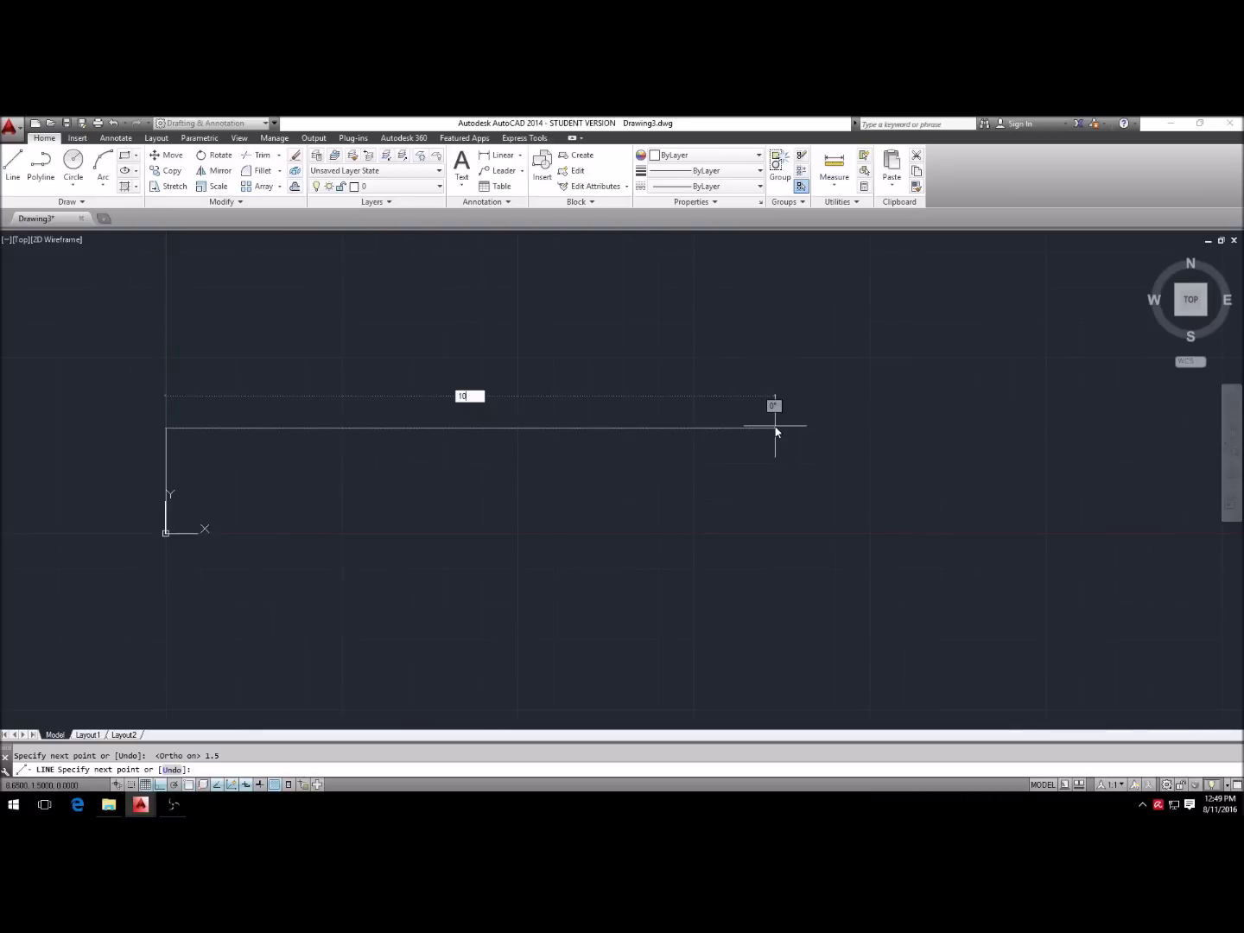
pyautogui.press('Return')
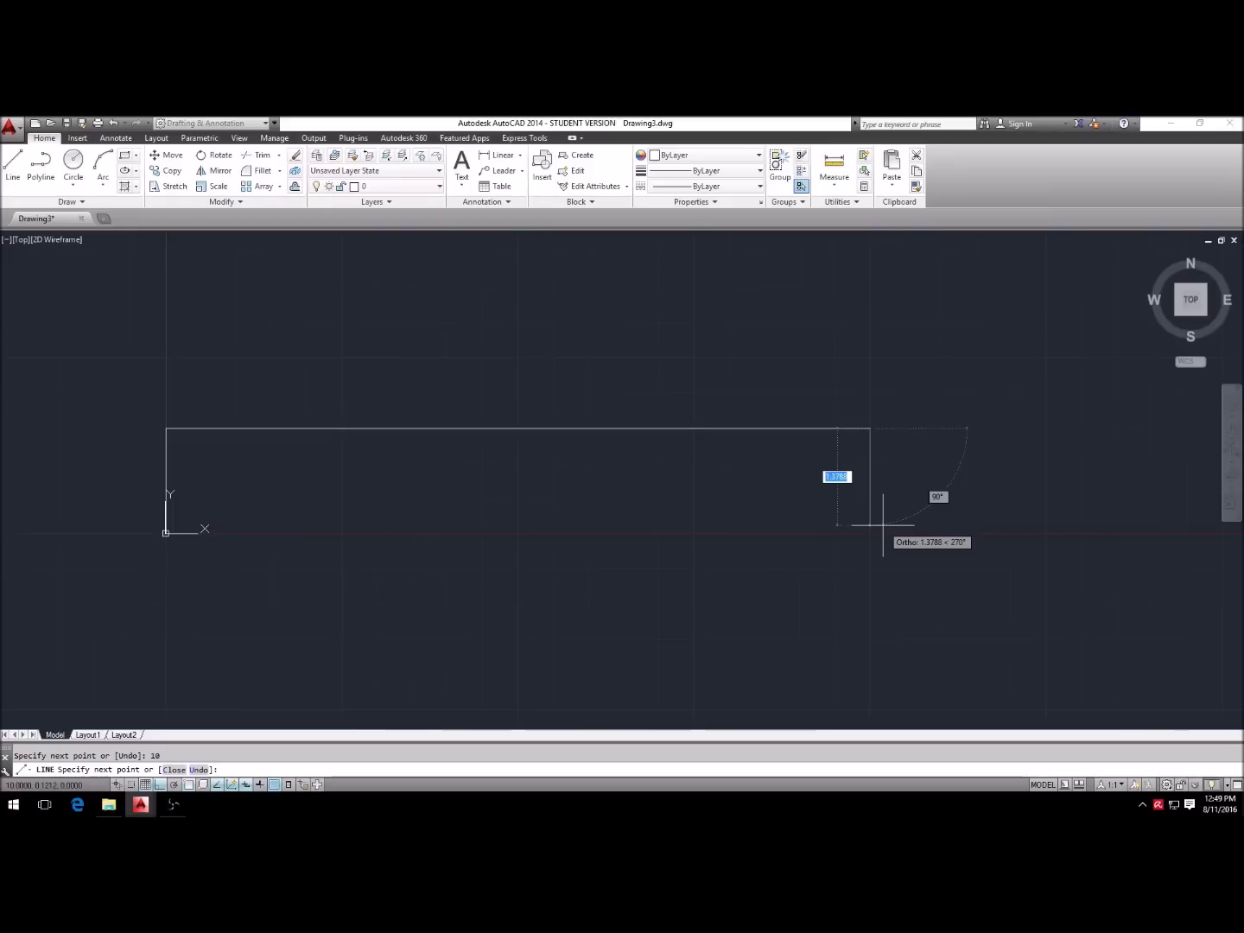
pyautogui.write('1.5')
pyautogui.press('Return')
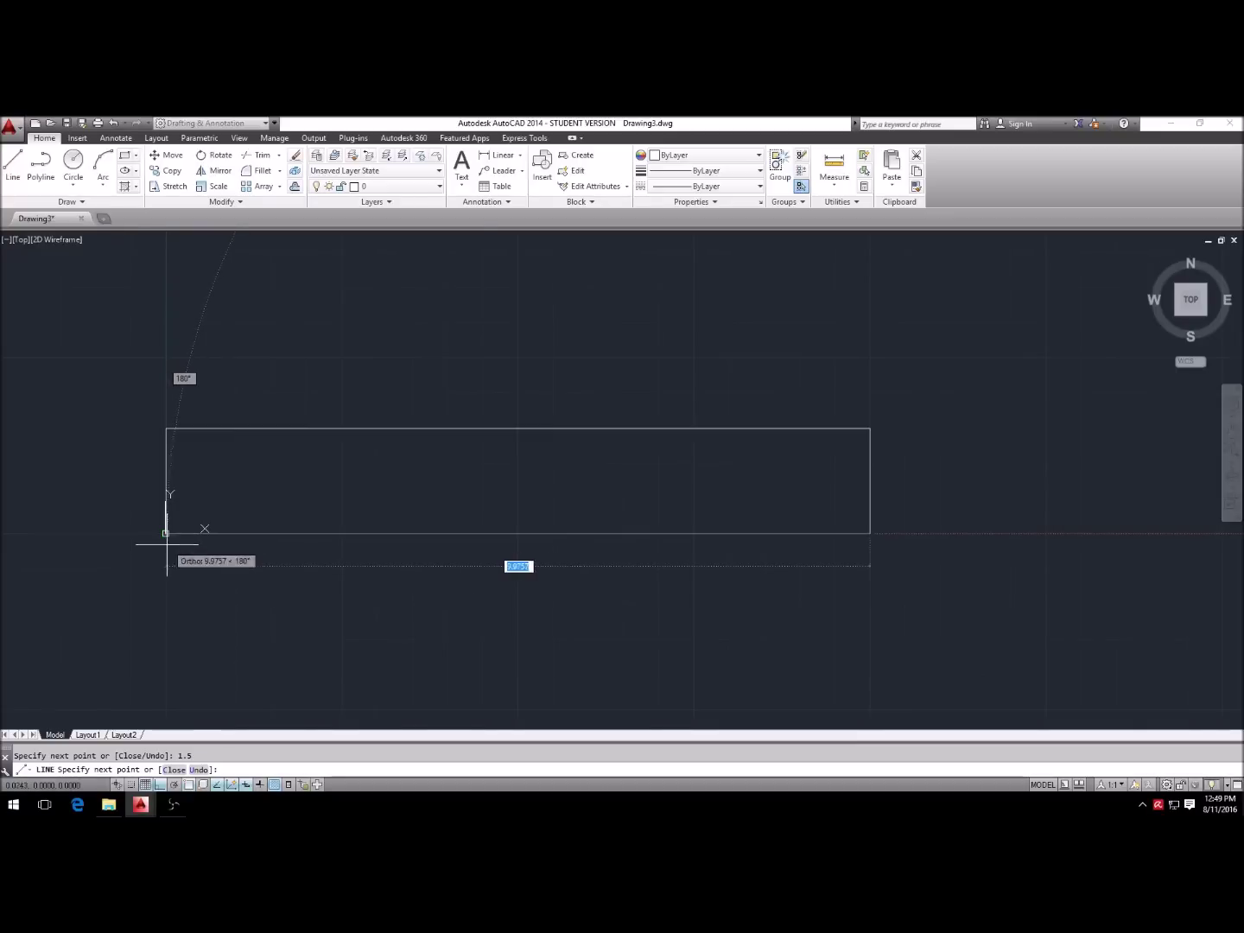
pyautogui.click(165, 533)
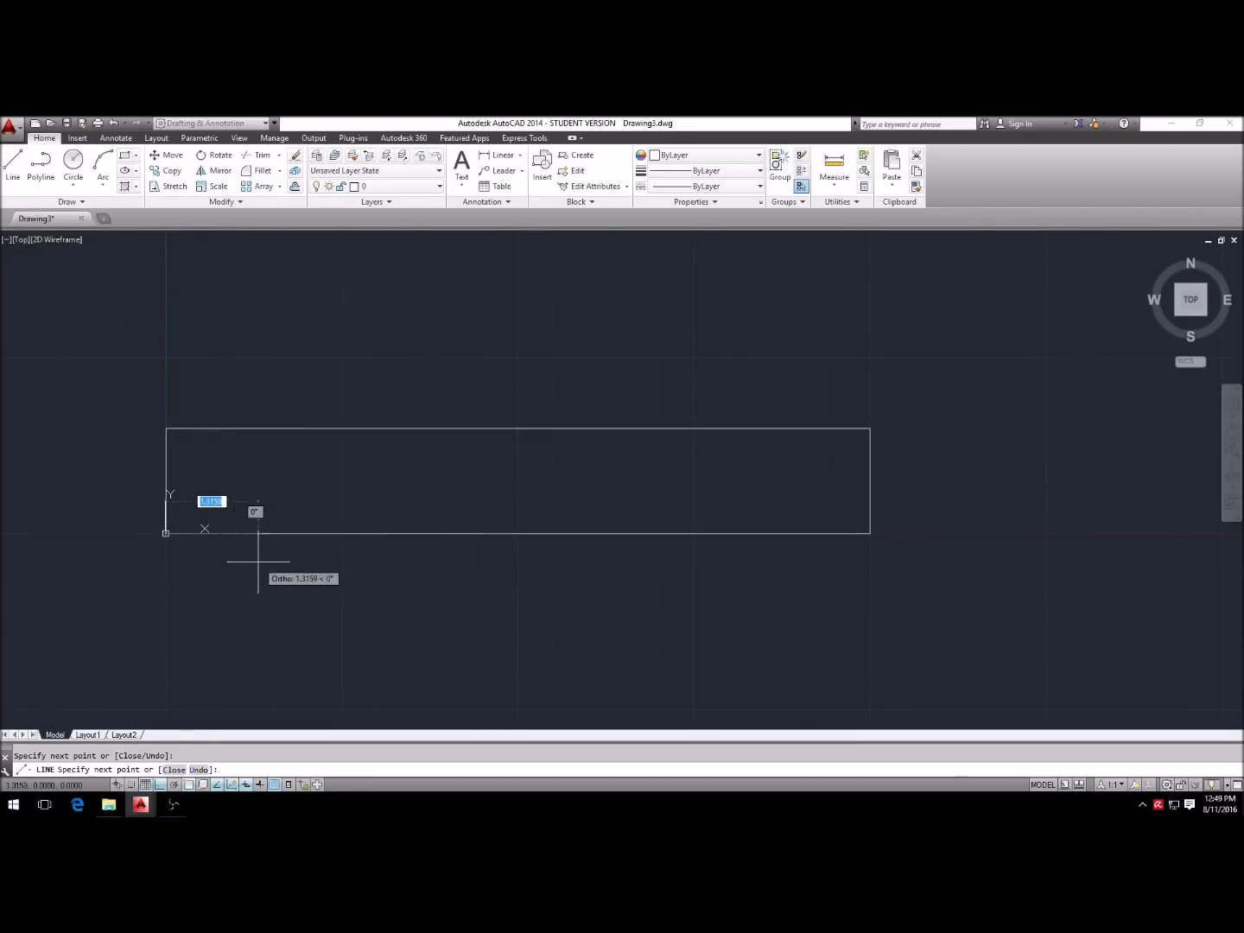
pyautogui.press('Return')
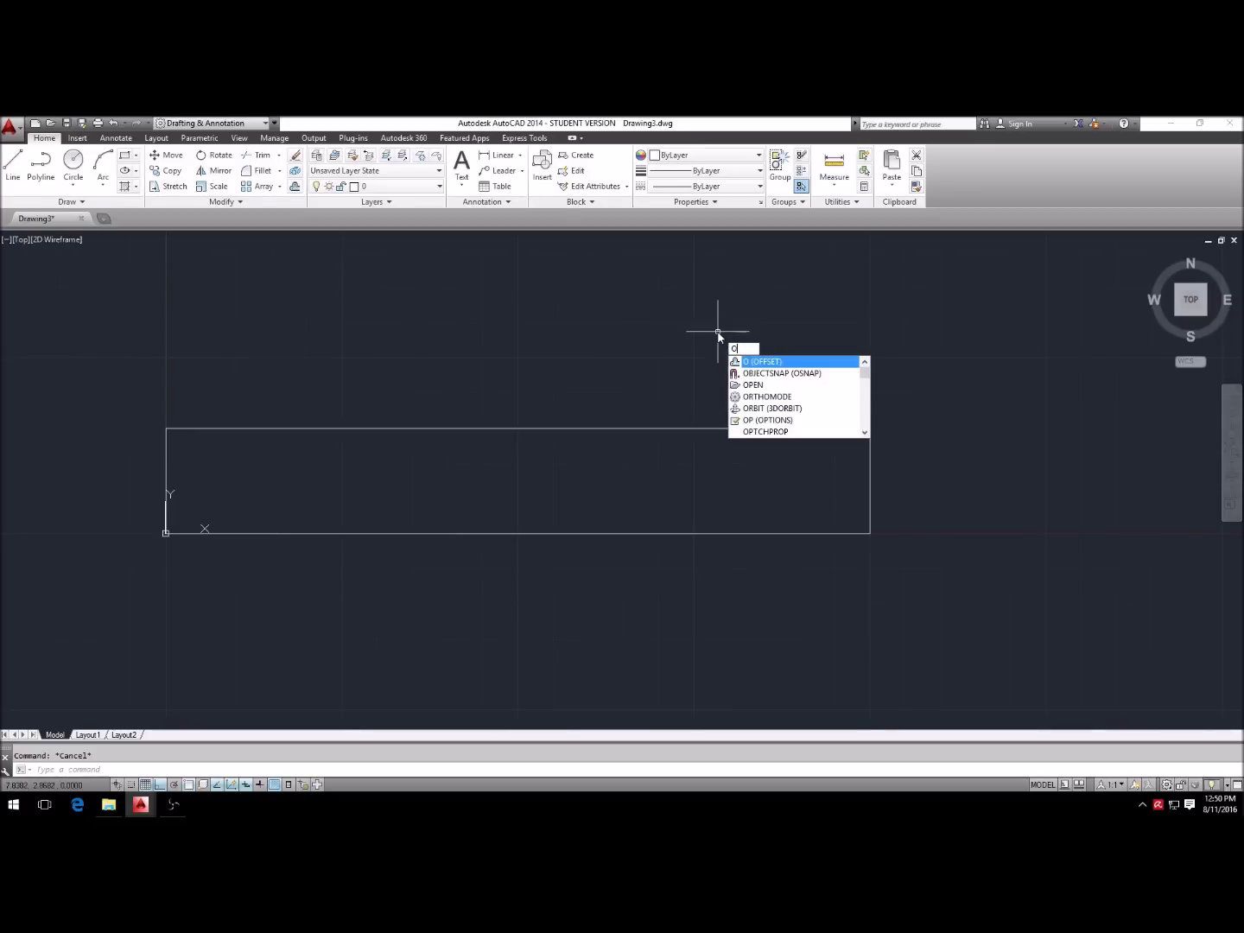
pyautogui.press('Return')
pyautogui.press('Return')
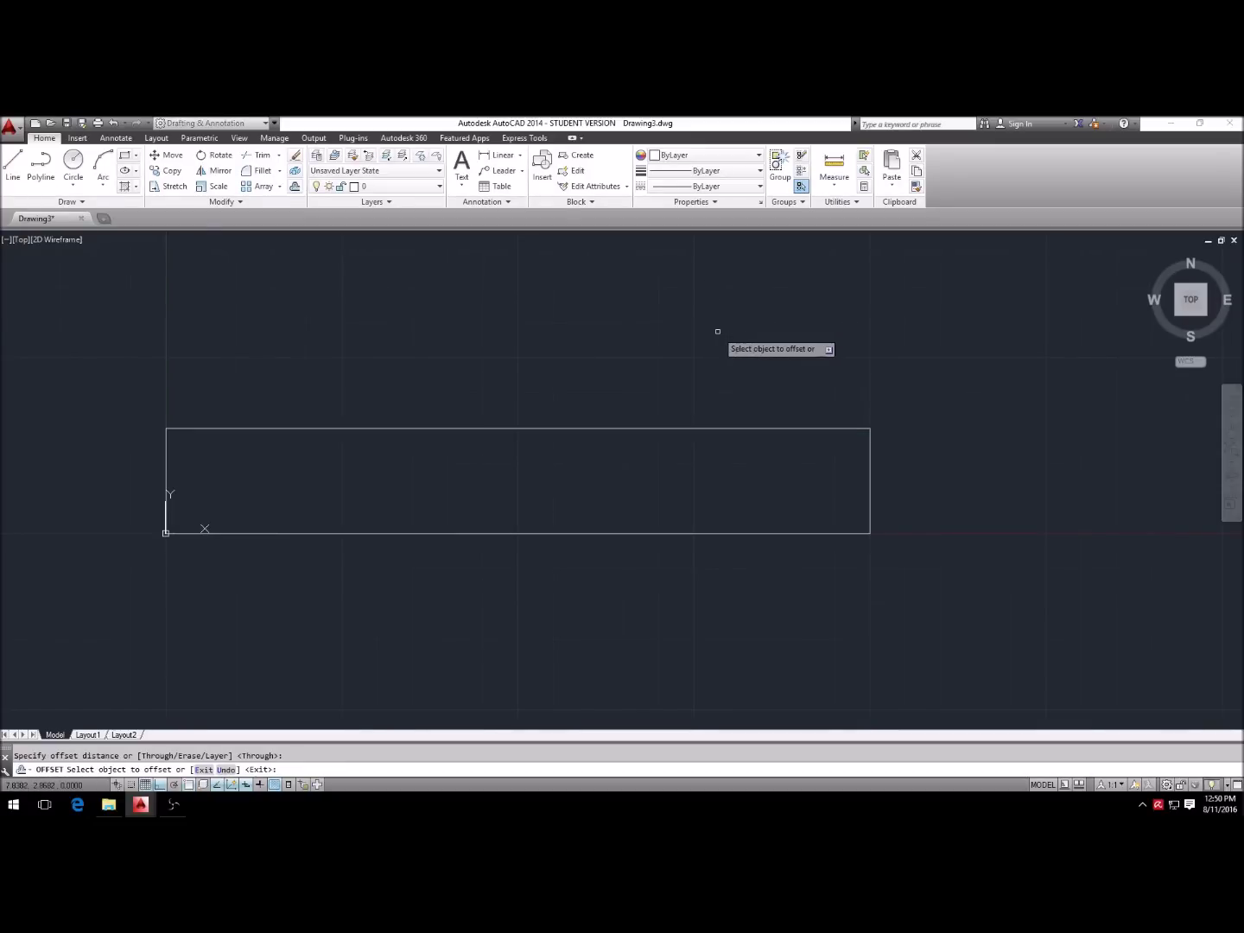
pyautogui.press('Escape')
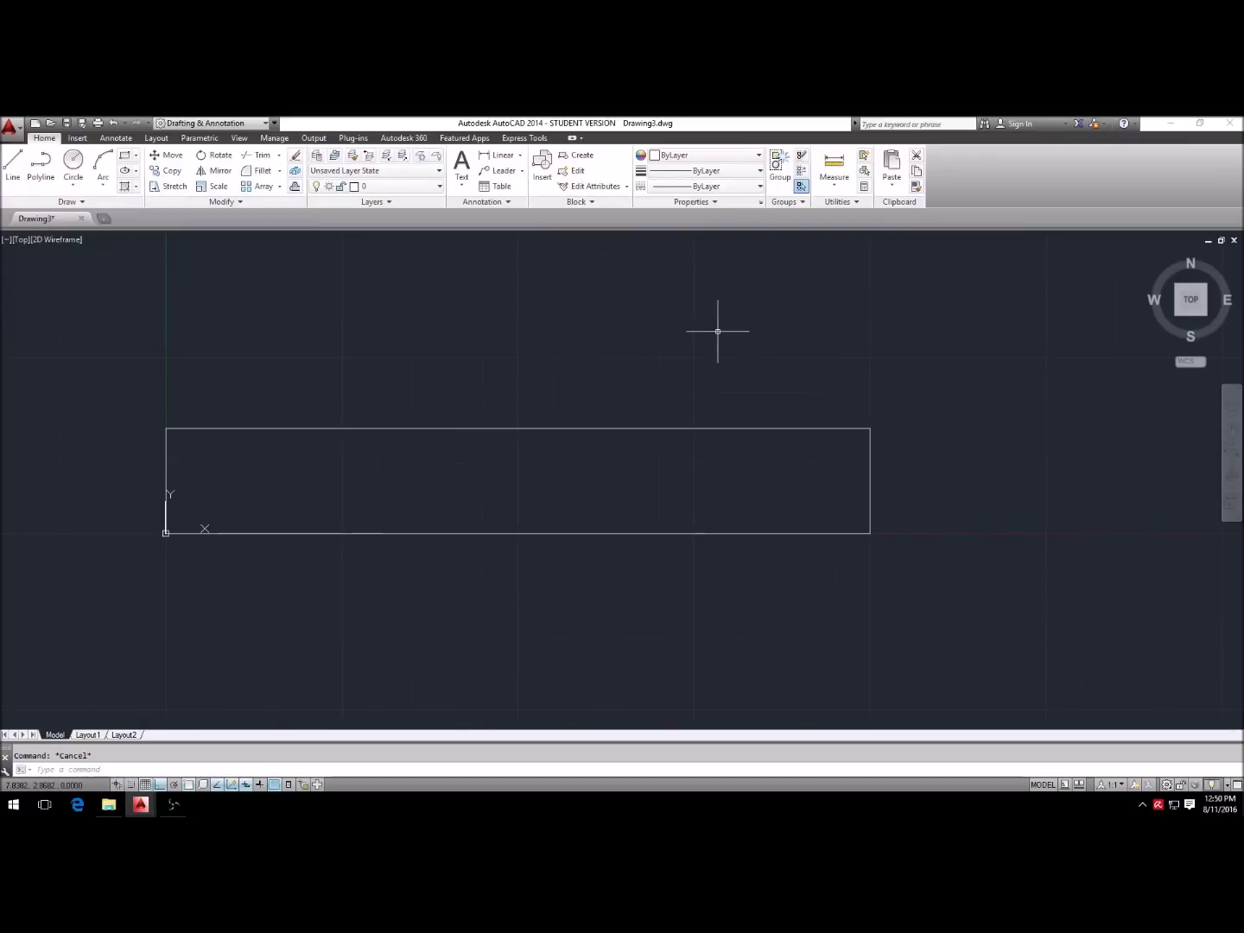
# Step: Offset the rectangle's right edge inward by 4 using the Through option
pyautogui.press('Return')
pyautogui.press('Return')
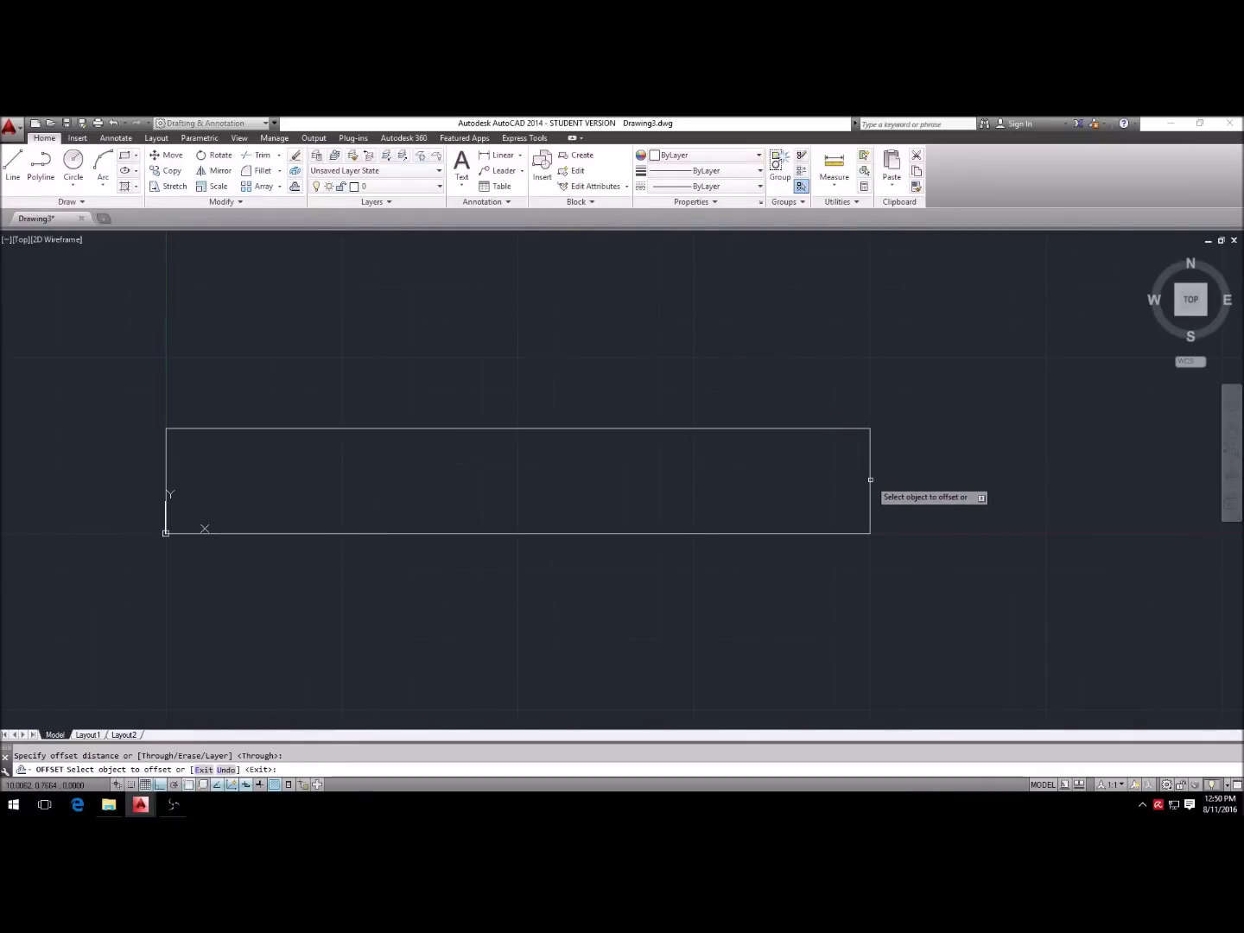
pyautogui.click(870, 480)
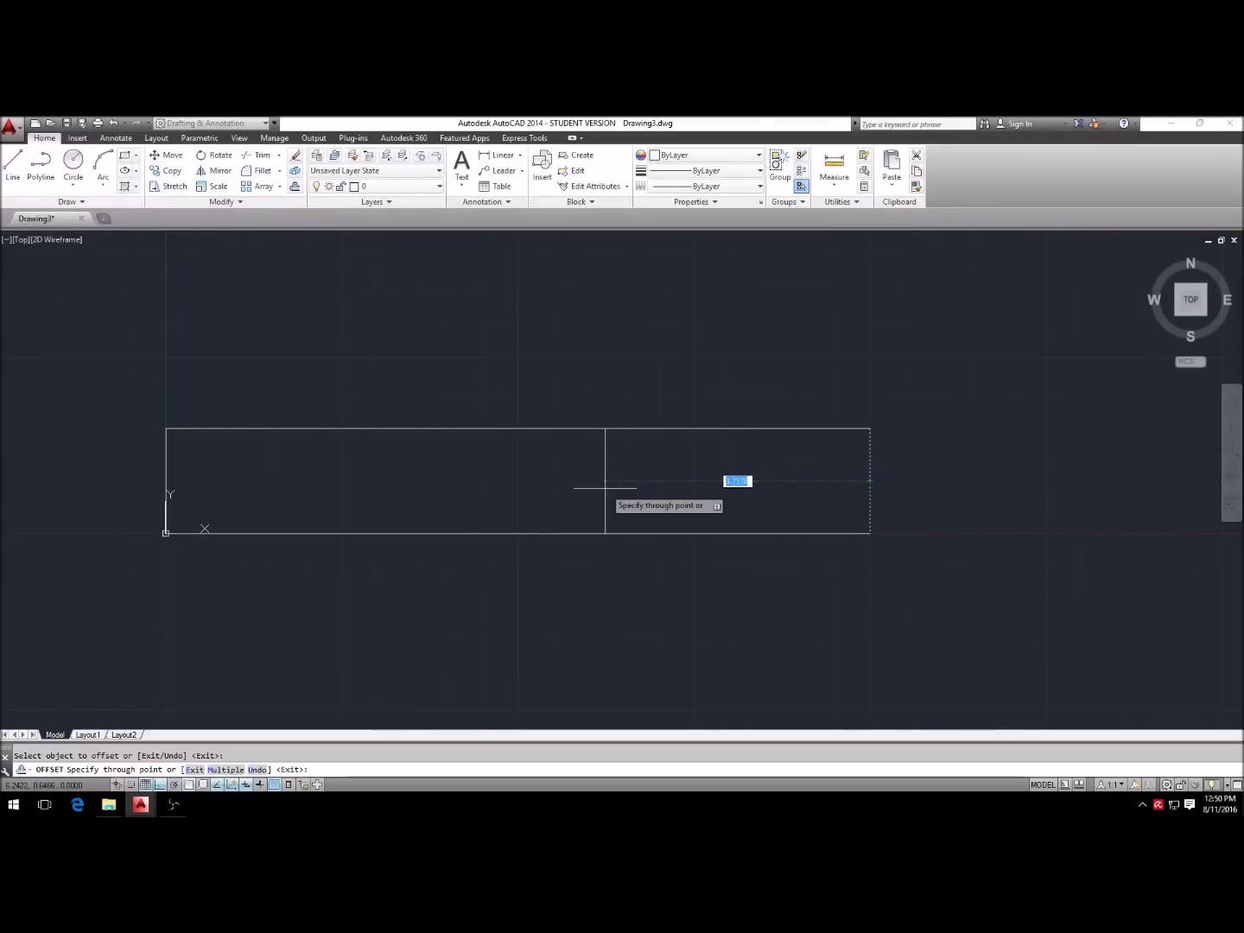
pyautogui.write('4')
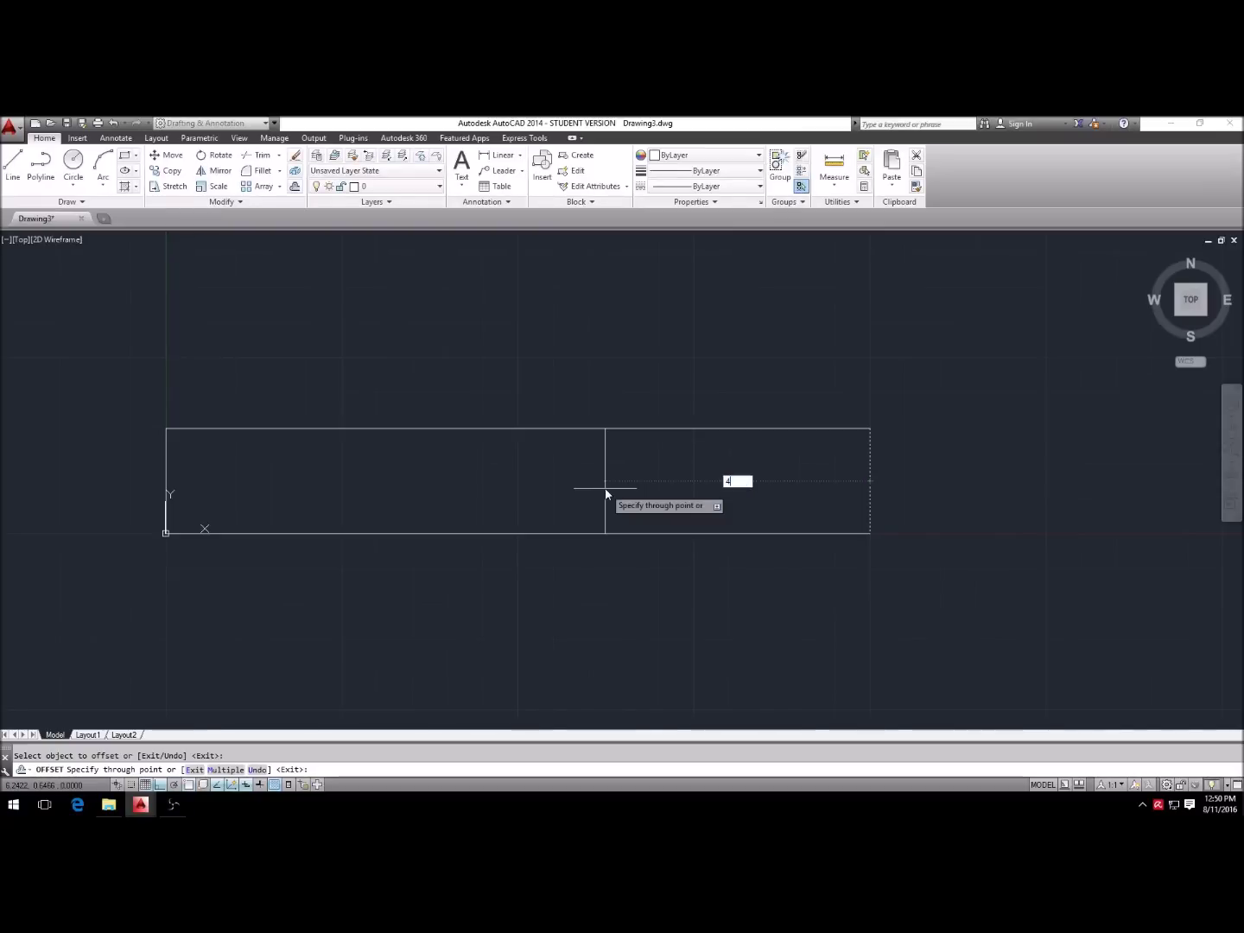
pyautogui.press('Return')
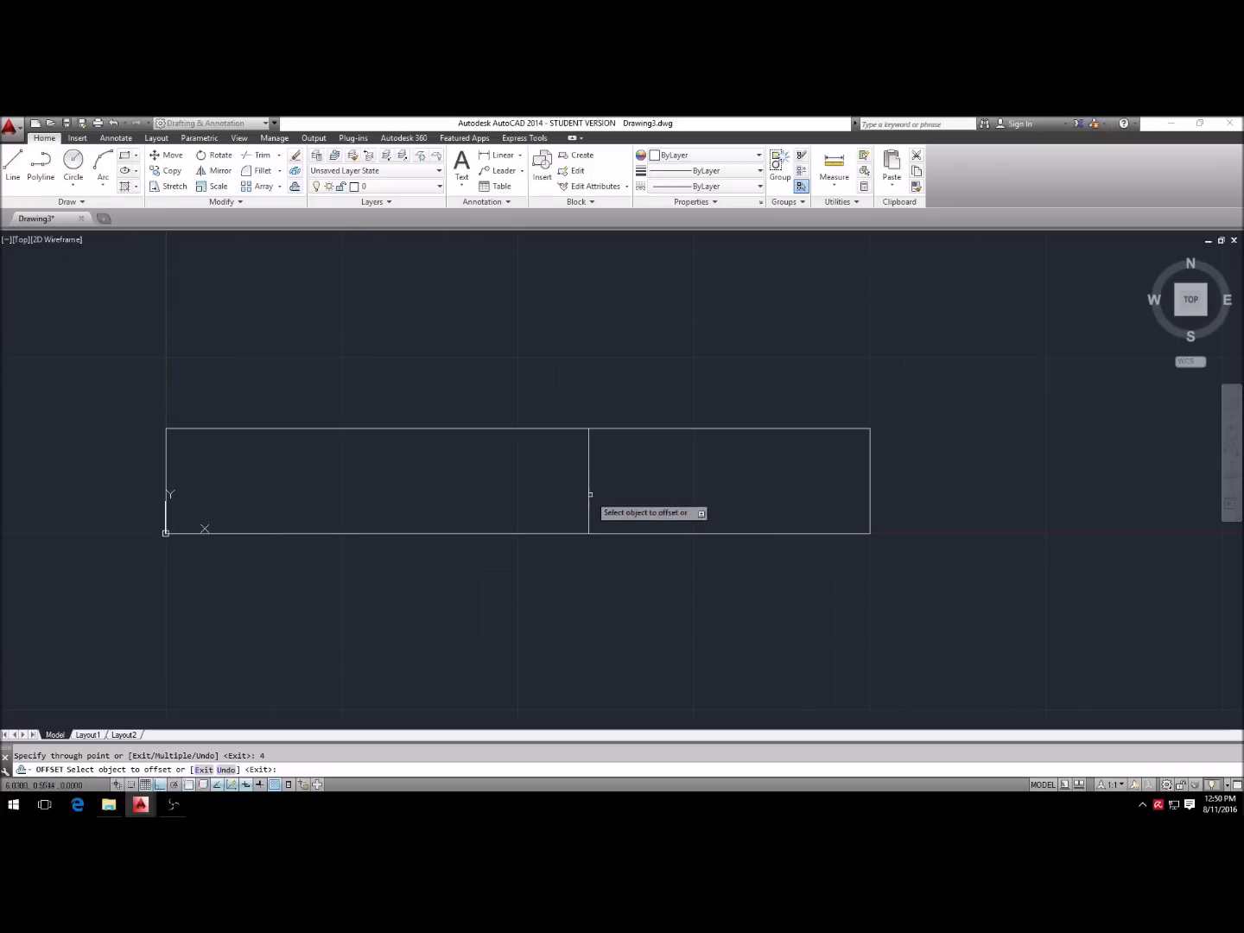
# Step: Erase the offset vertical line inside the rectangle
pyautogui.press('Escape')
pyautogui.write('e')
pyautogui.press('Return')
pyautogui.click(556, 463)
pyautogui.press('Return')
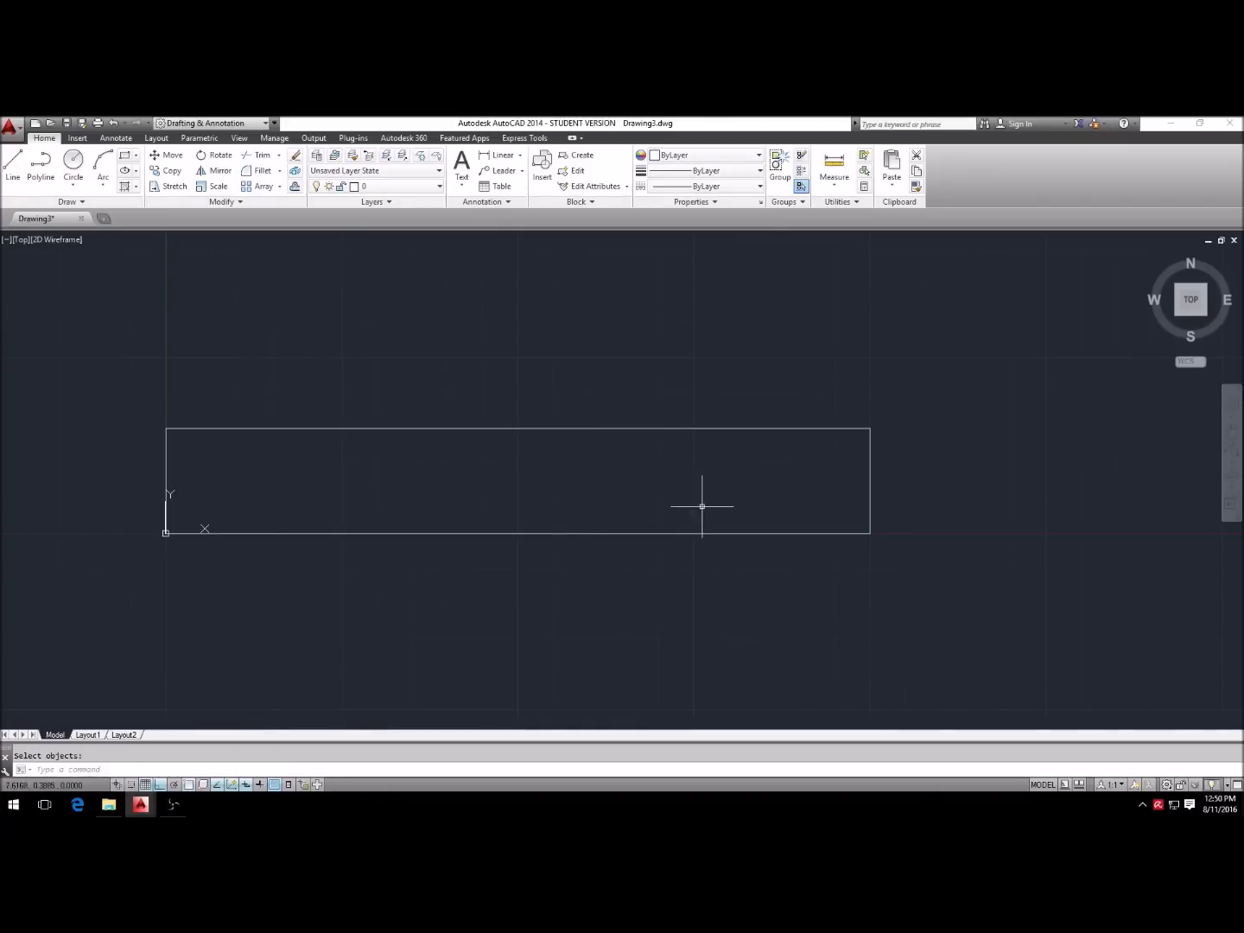
# Step: Offset the rectangle's right edge a distance of 4 into the rectangle again, using the Through option
pyautogui.write('o')
pyautogui.press('Return')
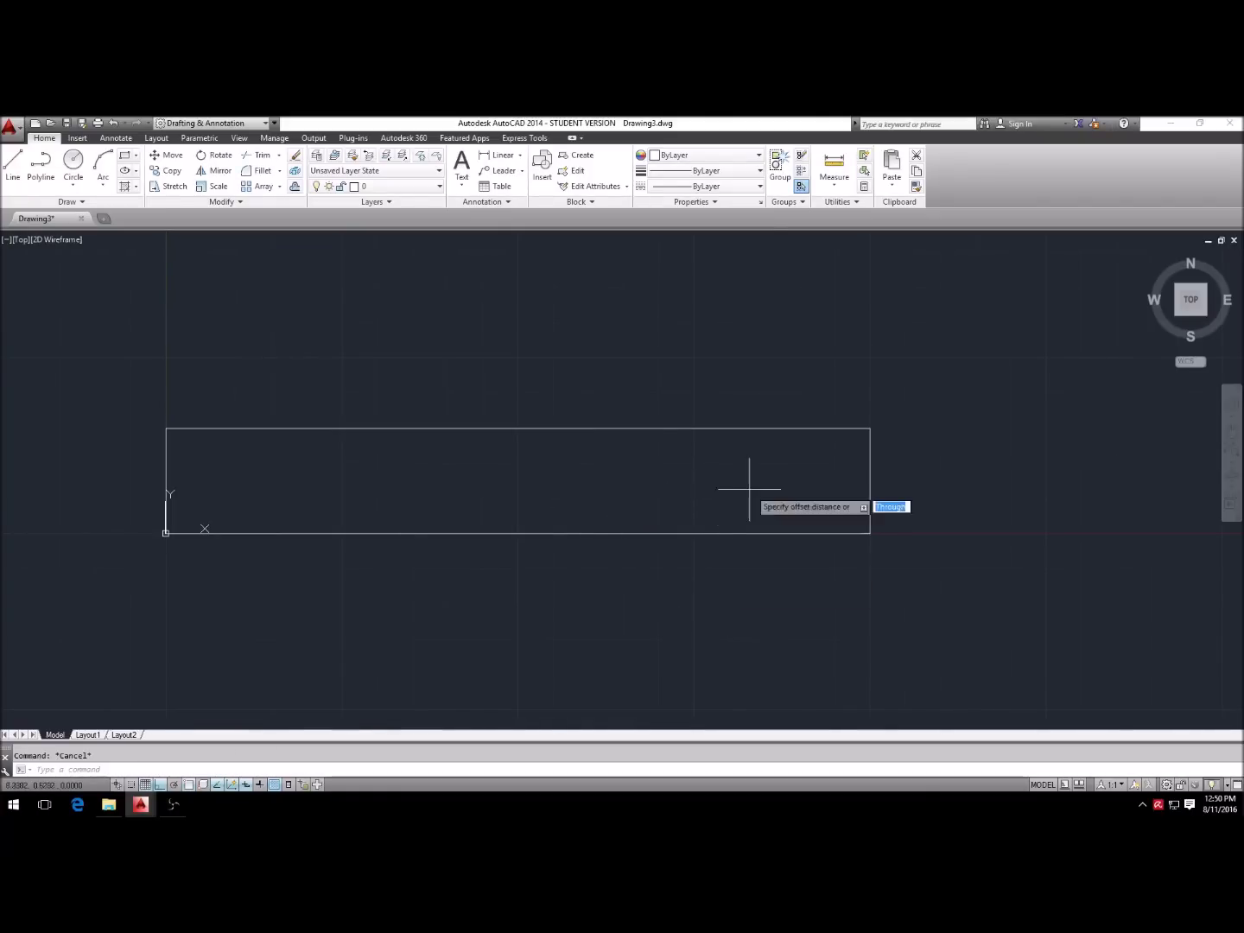
pyautogui.press('Return')
pyautogui.click(871, 484)
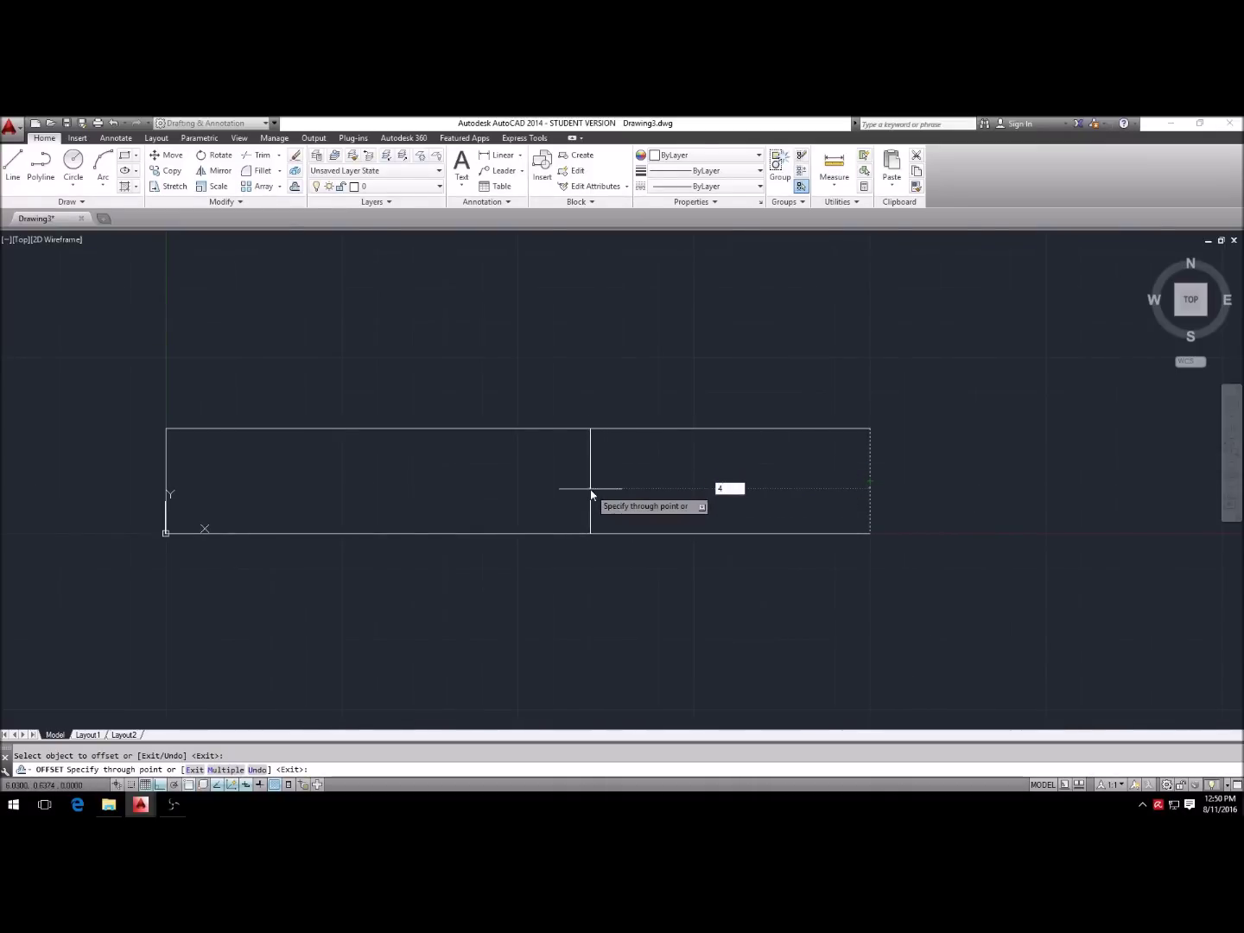
pyautogui.write('4')
pyautogui.press('Return')
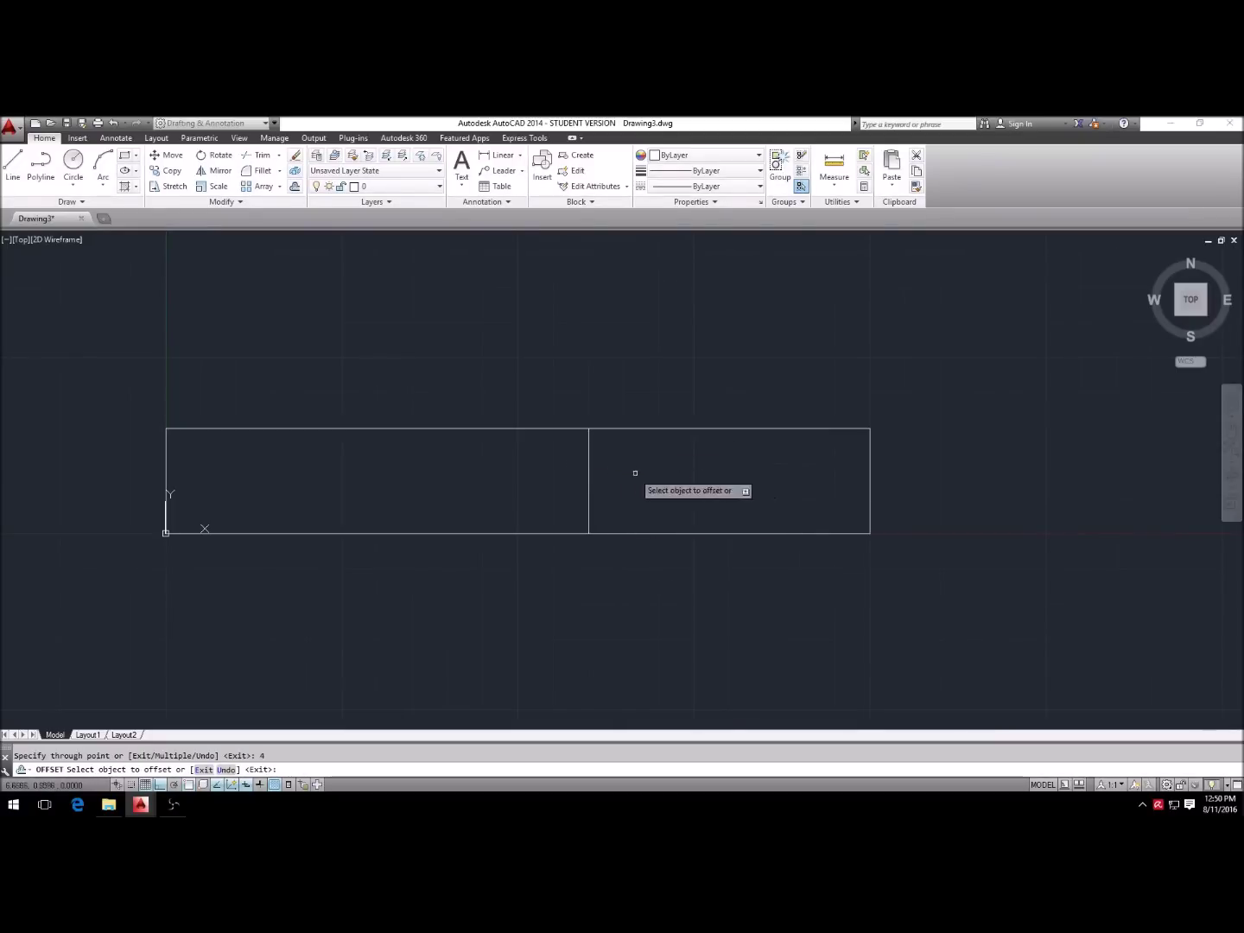
# Step: Check the distance between the midpoints of the offset line and the rectangle's right edge with a linear dimension, without placing it
pyautogui.click(499, 155)
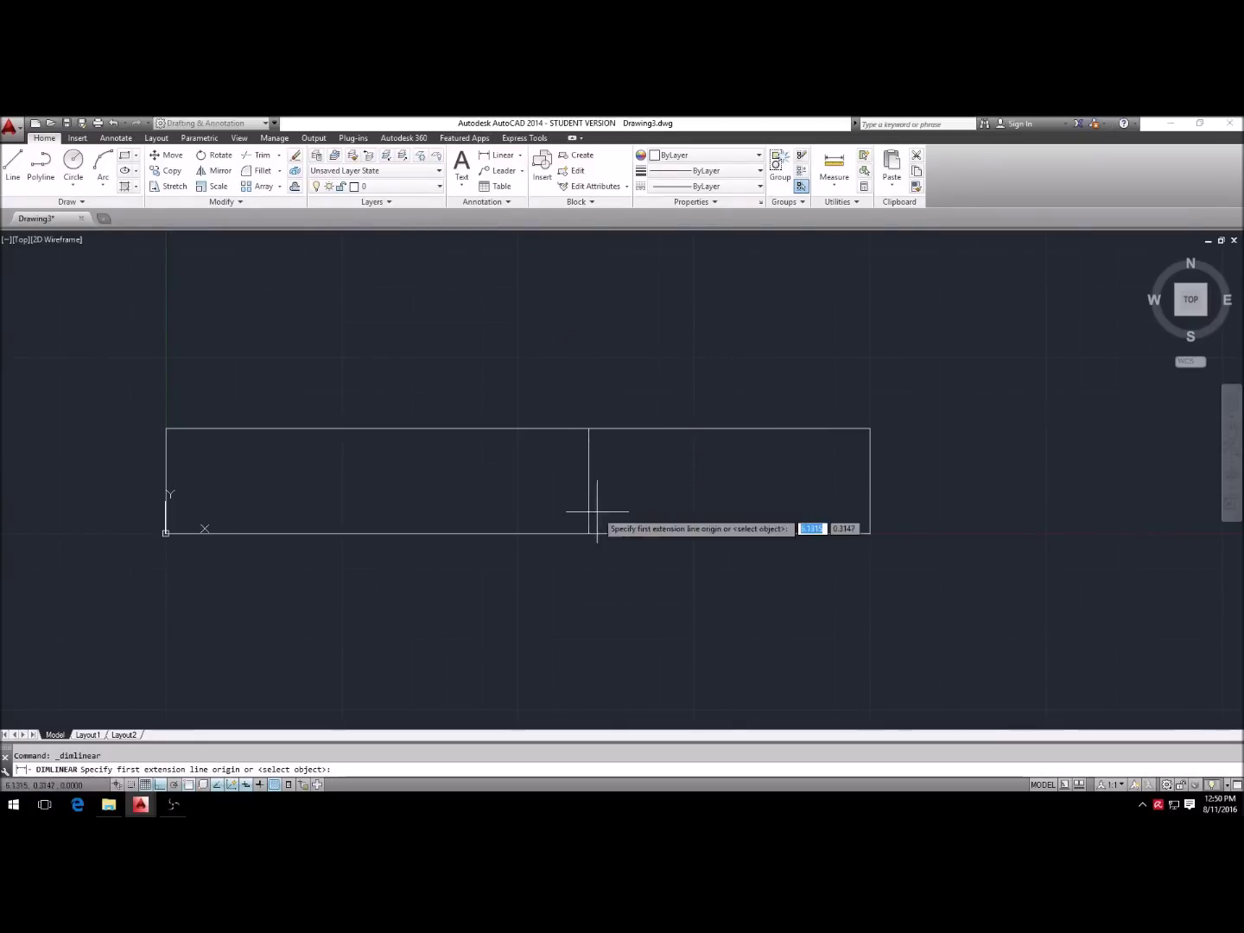
pyautogui.click(588, 482)
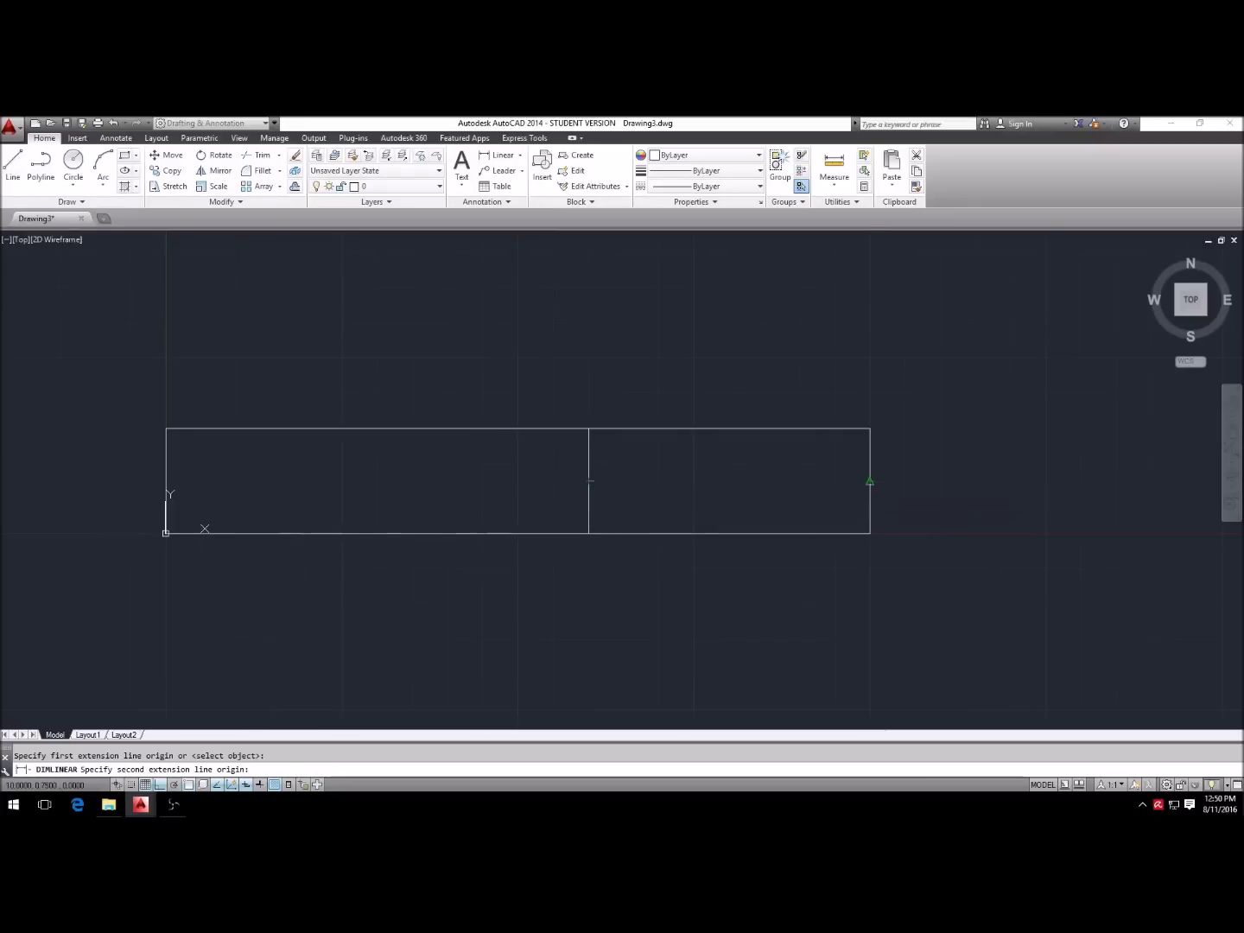
pyautogui.click(871, 482)
pyautogui.press('Escape')
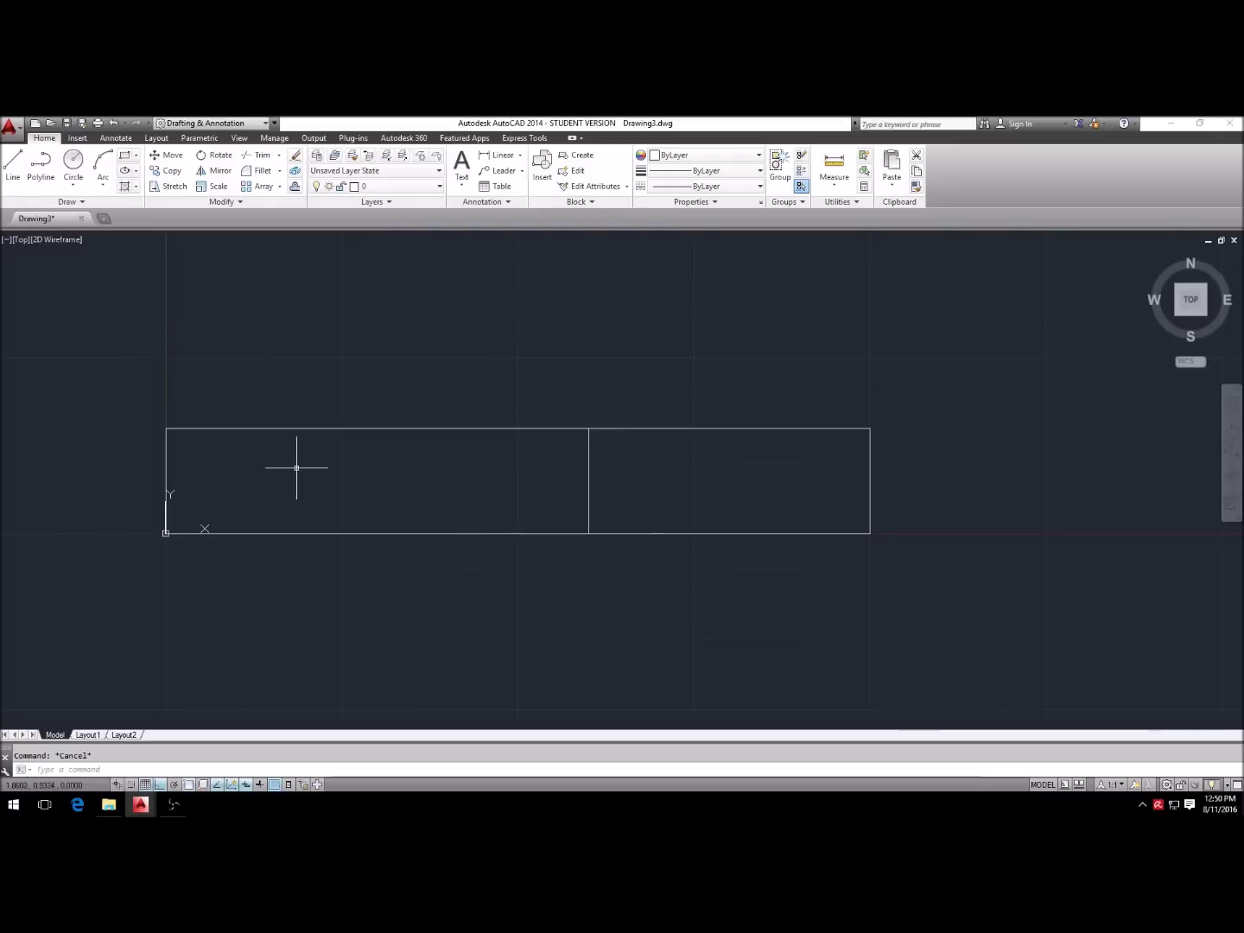
# Step: Draw a three-point arc with ortho off from the left edge at about 1.16 height down to the bottom edge, about 1.58 from the corner
pyautogui.click(95, 167)
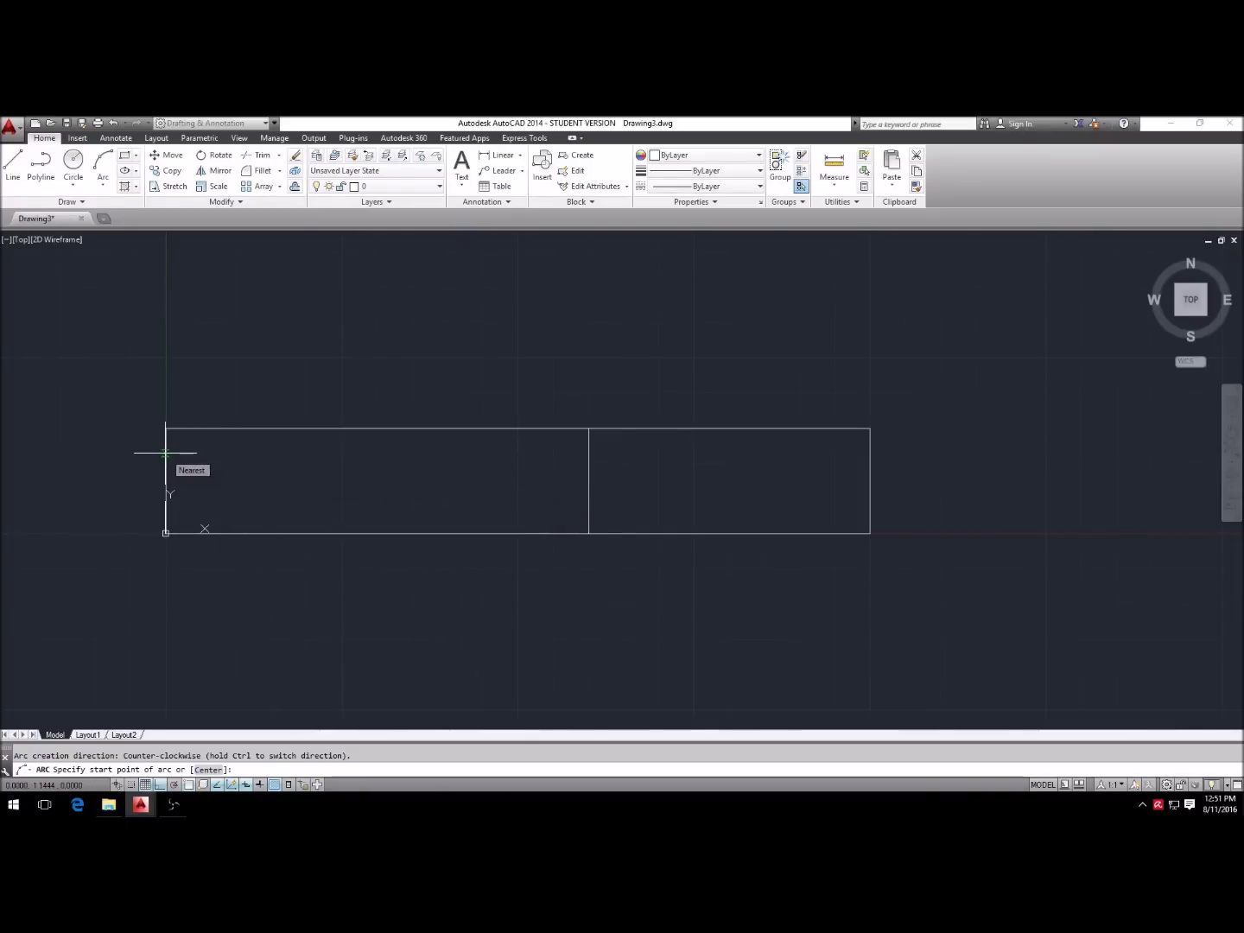
pyautogui.click(102, 167)
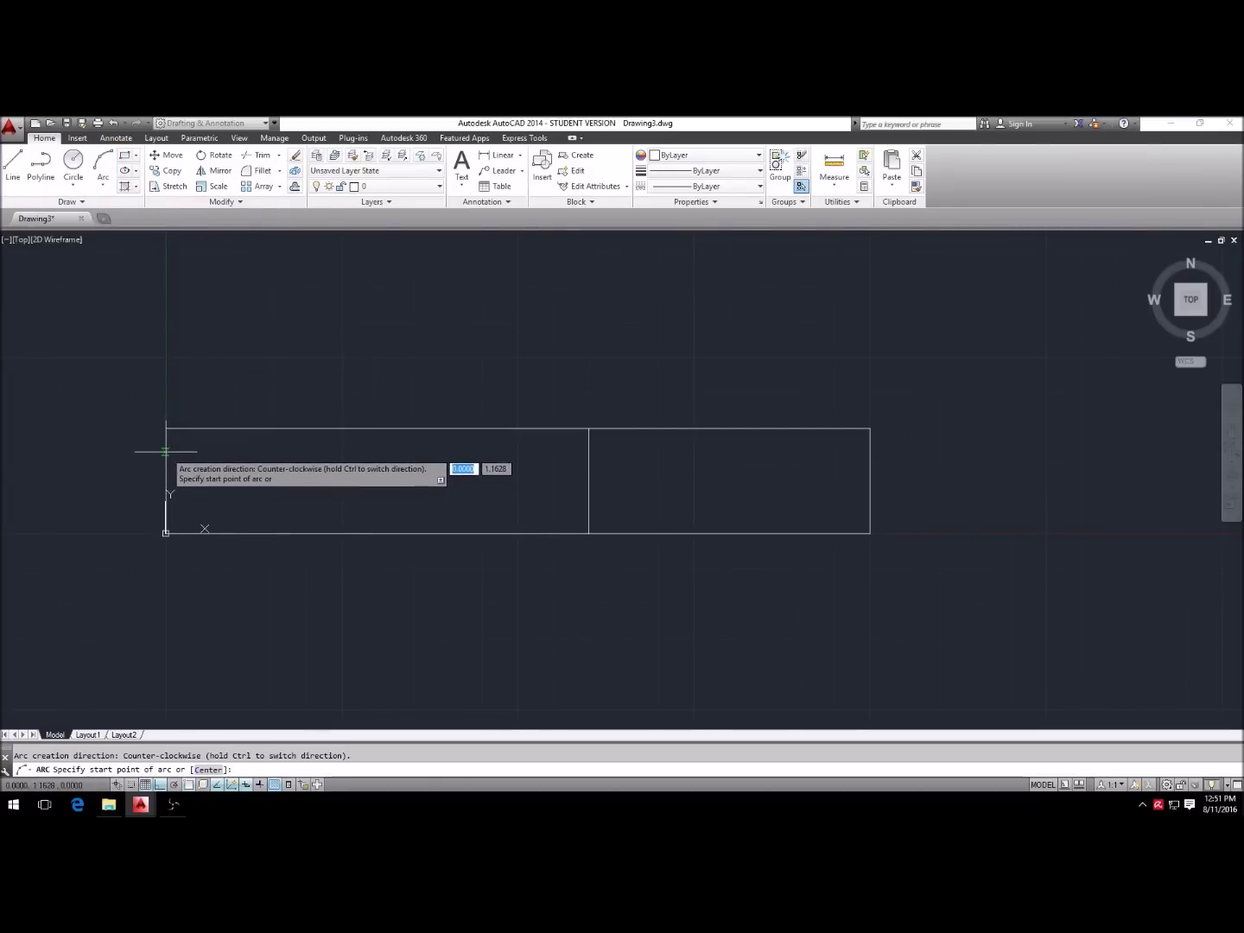
pyautogui.click(170, 472)
pyautogui.scroll(4, 172, 473)
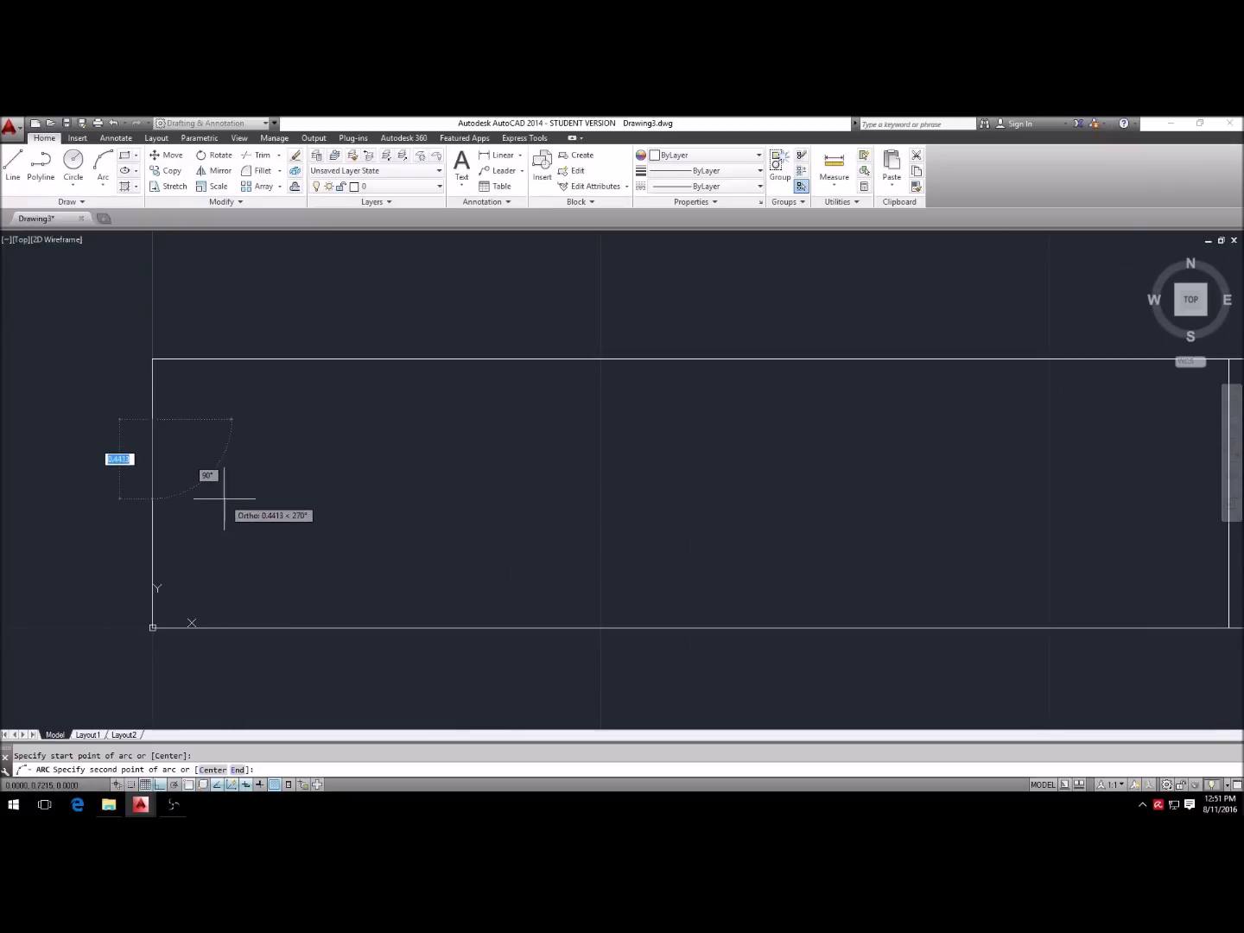
pyautogui.press('F8')
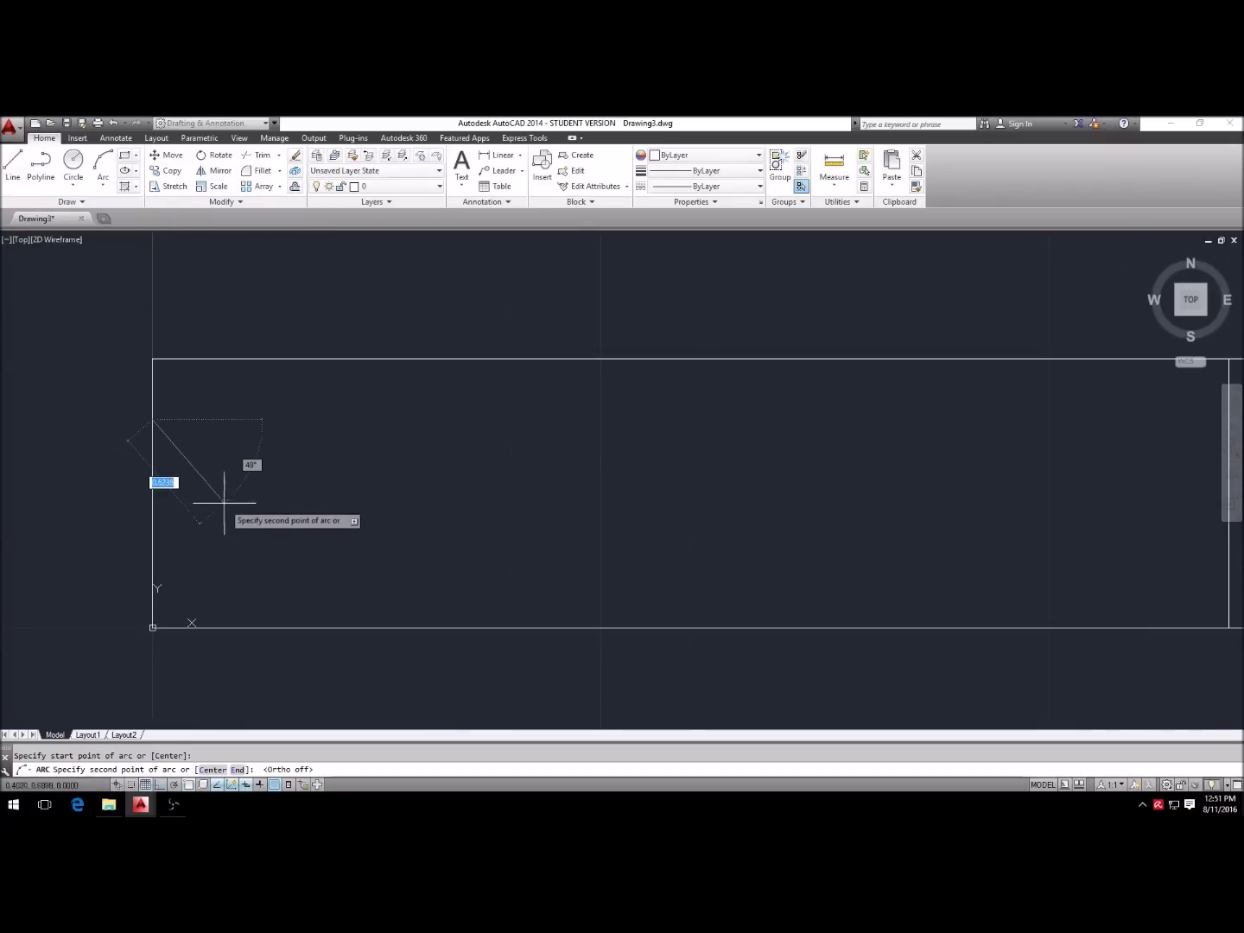
pyautogui.click(271, 575)
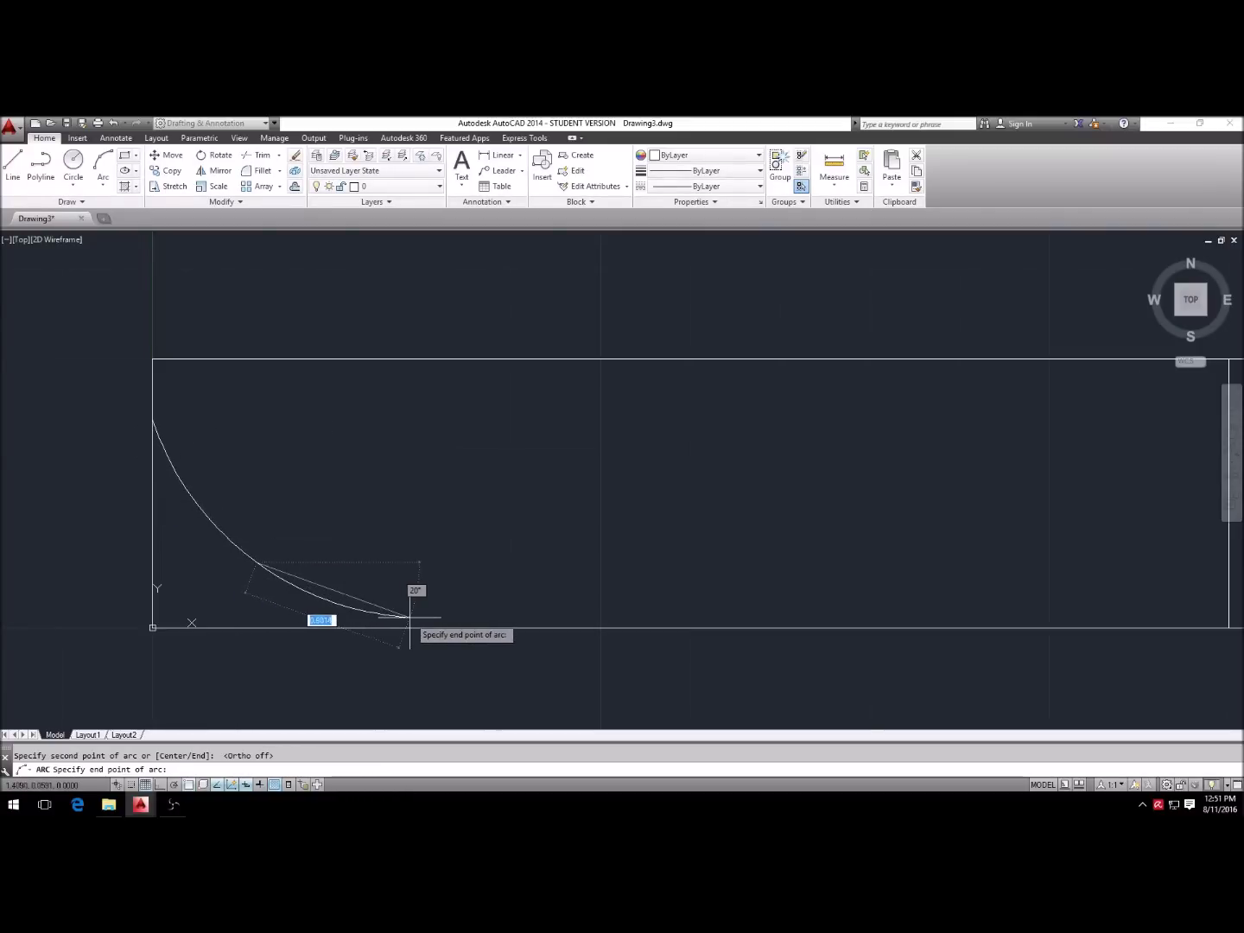
pyautogui.scroll(2, 465, 624)
pyautogui.scroll(3, 468, 625)
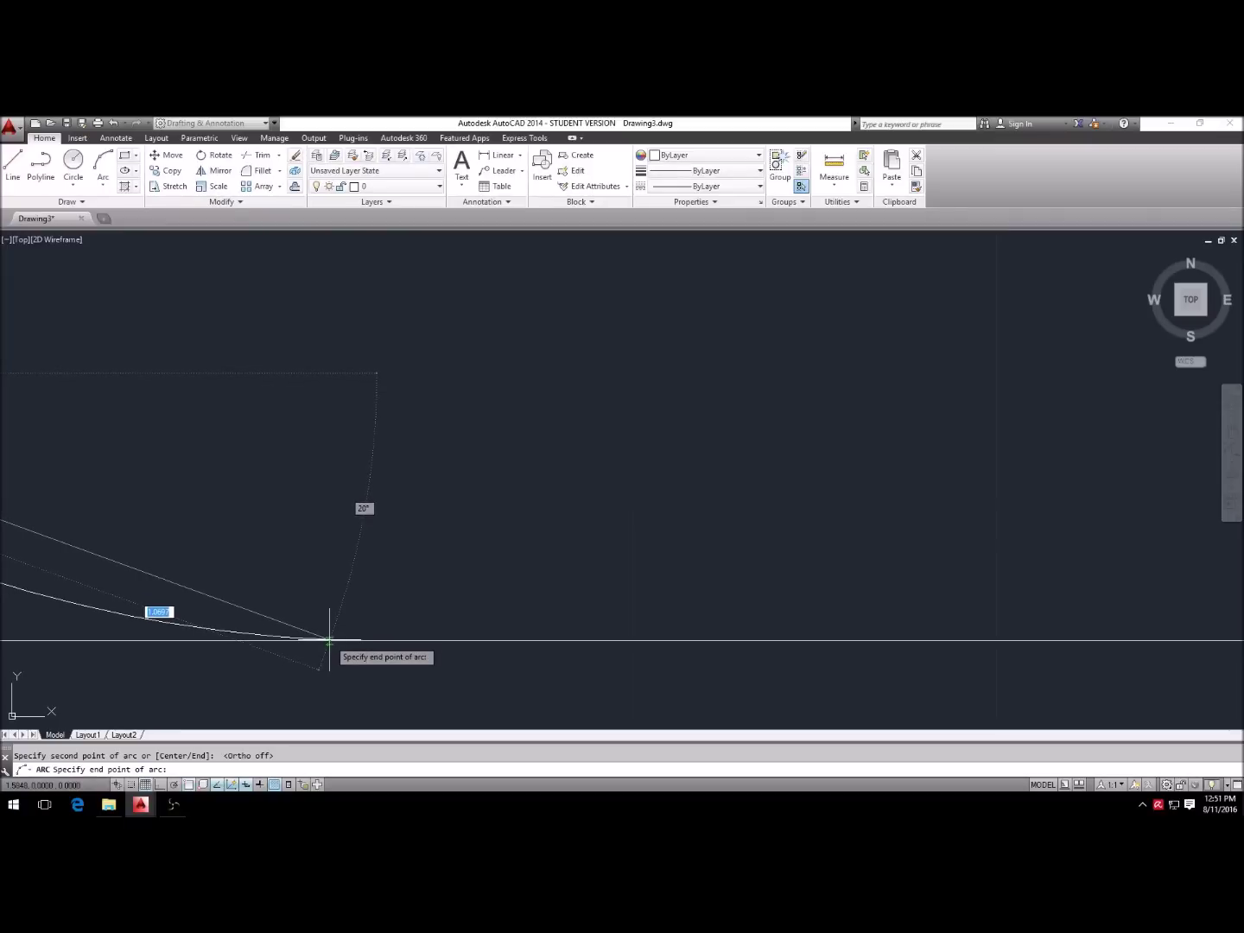
pyautogui.click(330, 640)
pyautogui.scroll(-3, 455, 612)
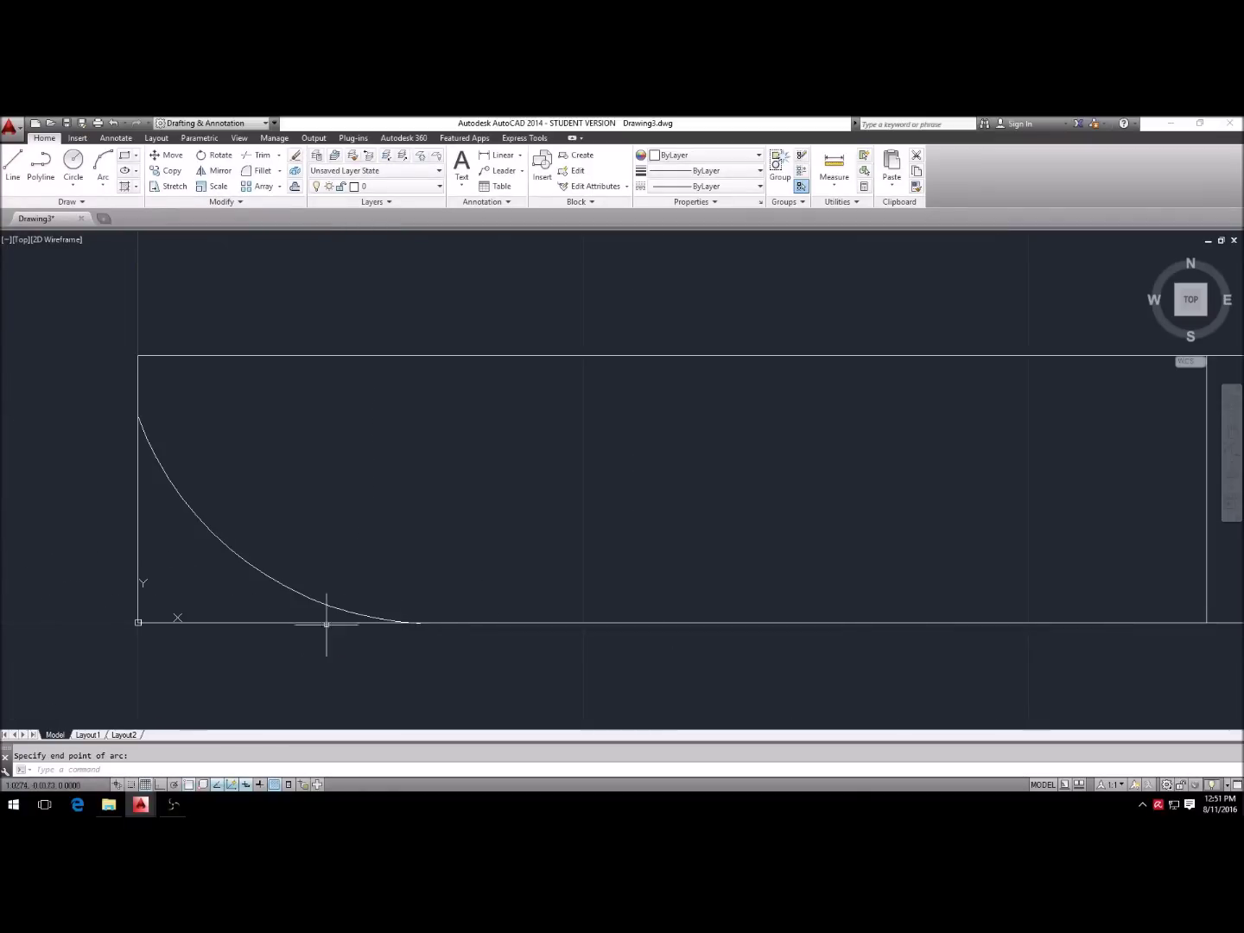
pyautogui.scroll(-2, 205, 504)
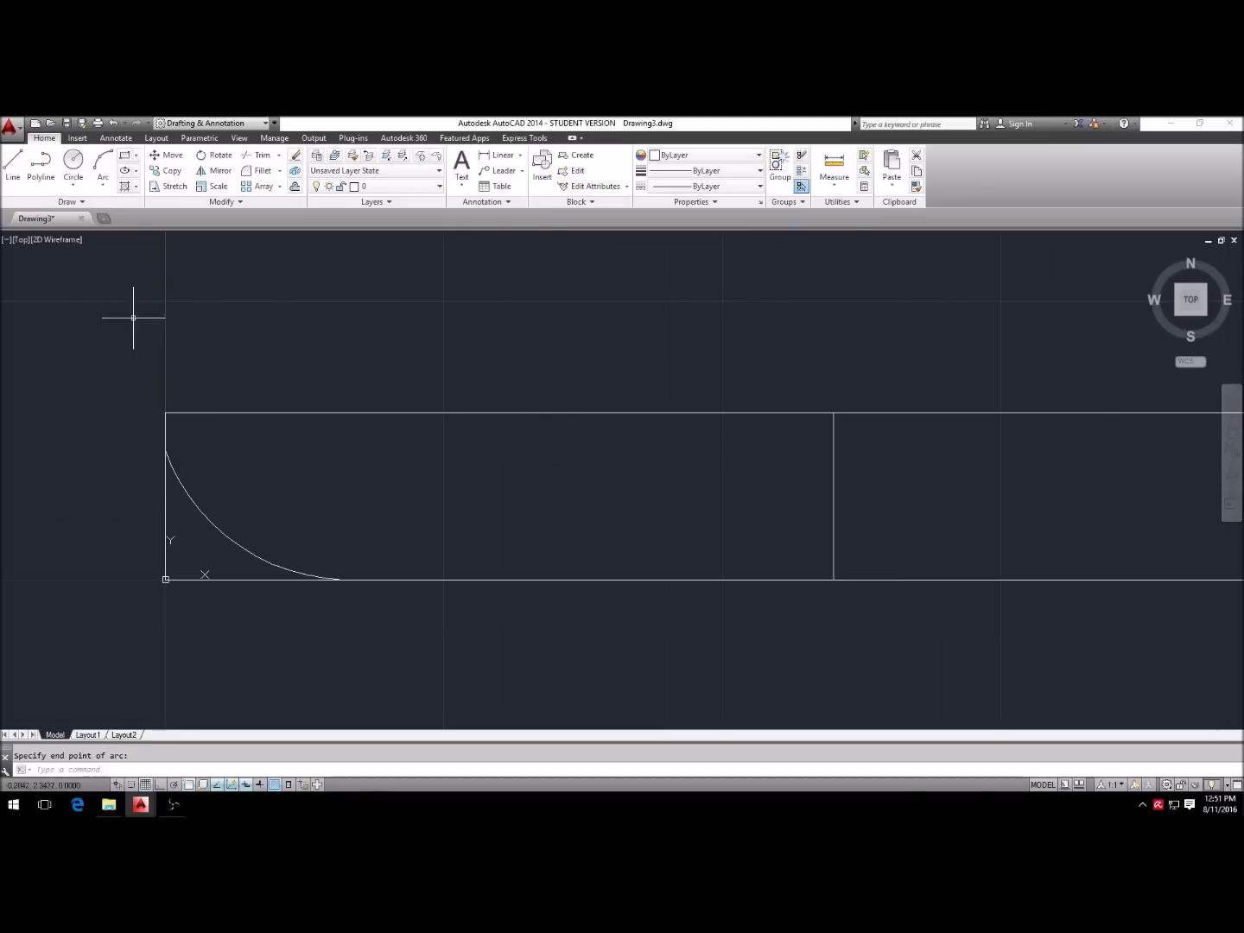
# Step: Draw a shallow three-point arc from the first arc's upper end to the rectangle's top edge
pyautogui.click(166, 448)
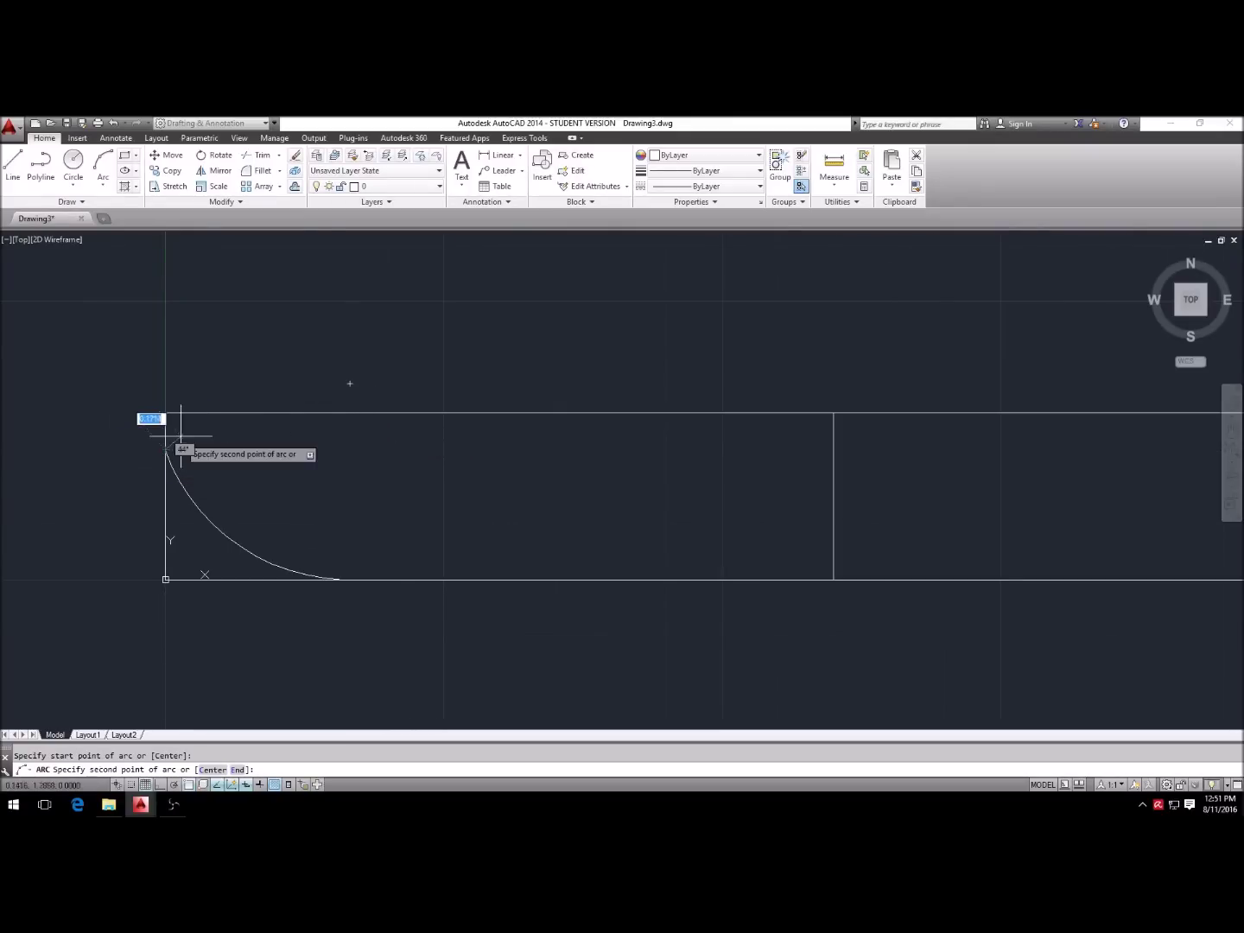
pyautogui.click(276, 429)
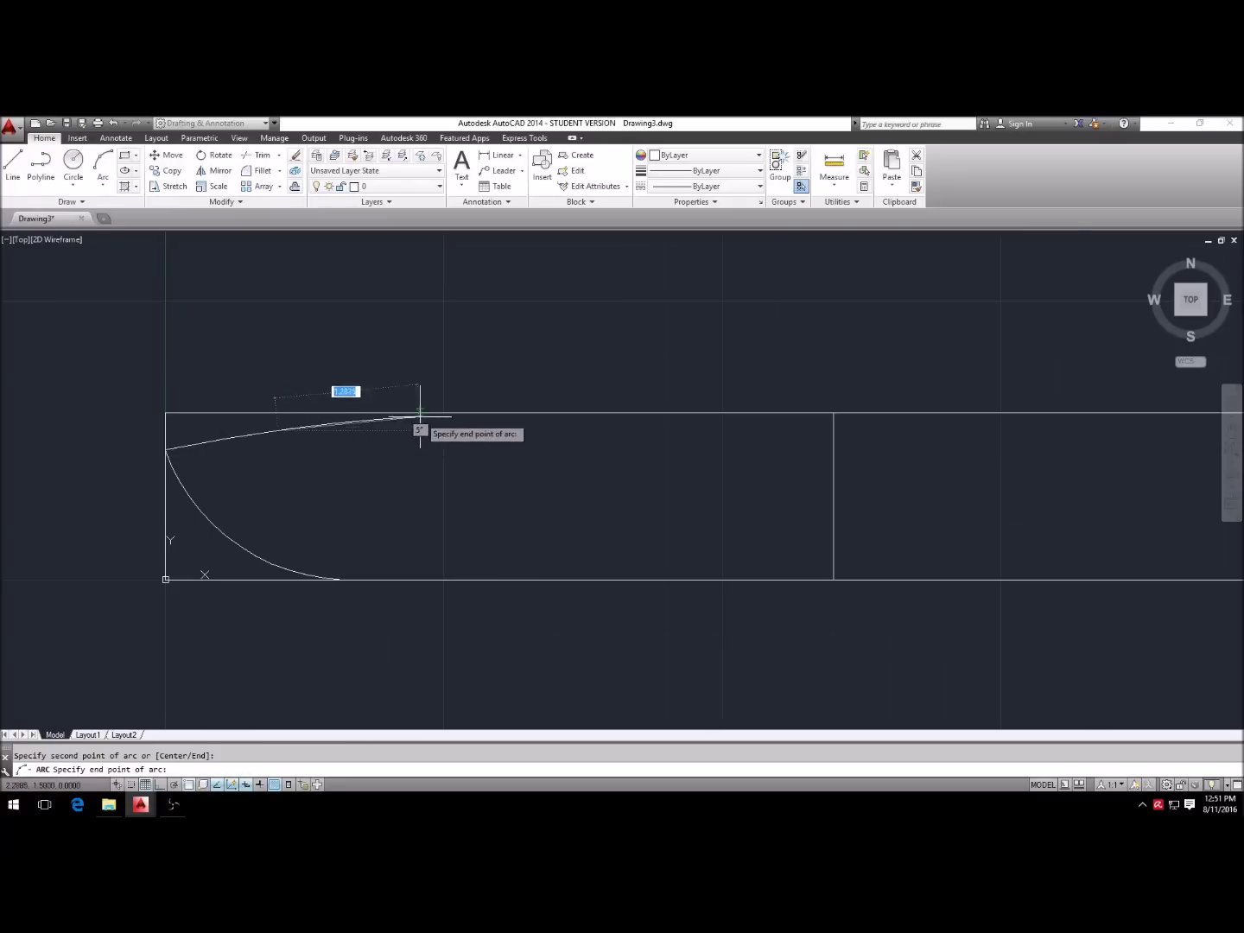
pyautogui.click(503, 413)
pyautogui.scroll(-2, 156, 369)
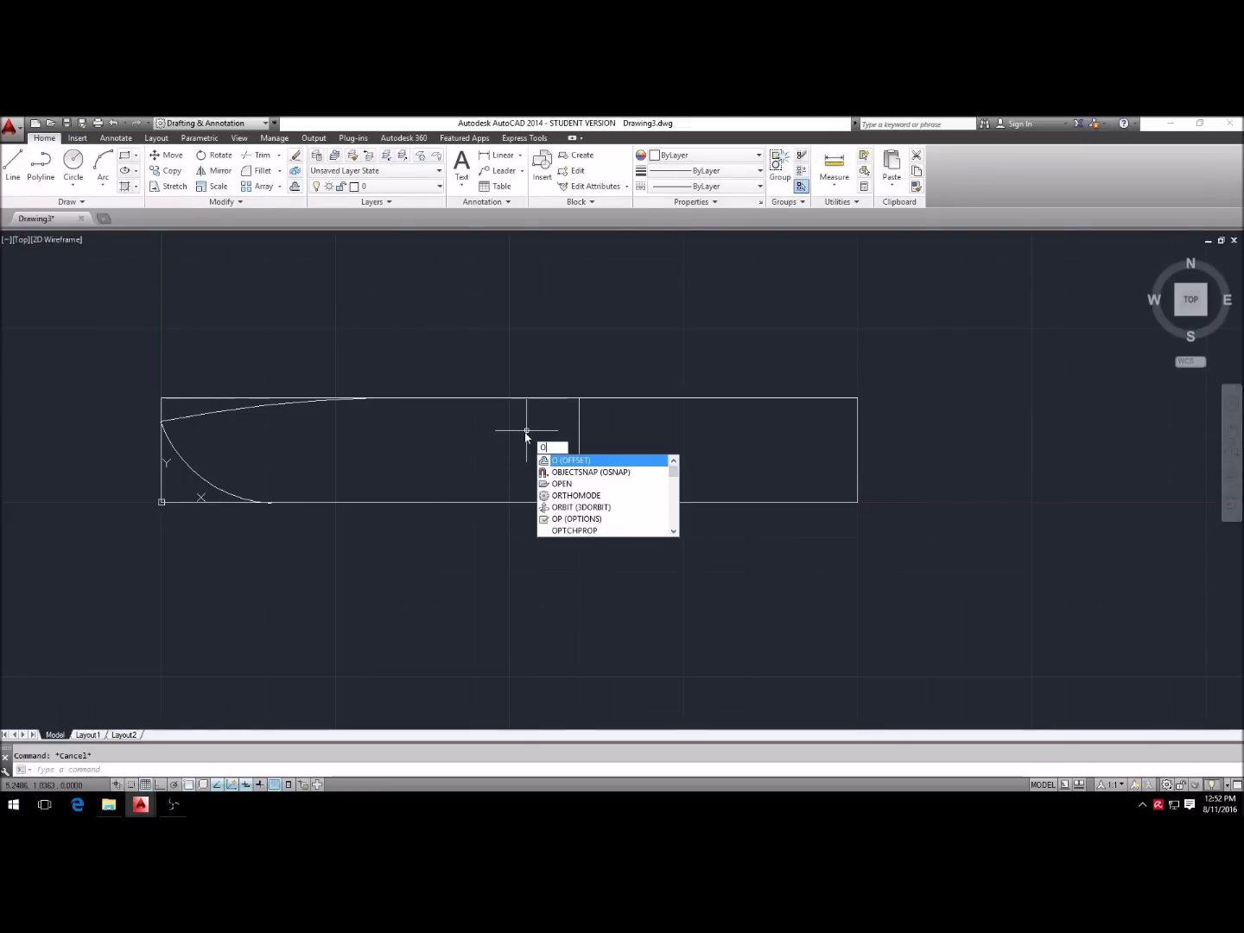
# Step: Offset the interior vertical line 0.2 towards the arcs using the Through option
pyautogui.press('Return')
pyautogui.press('Return')
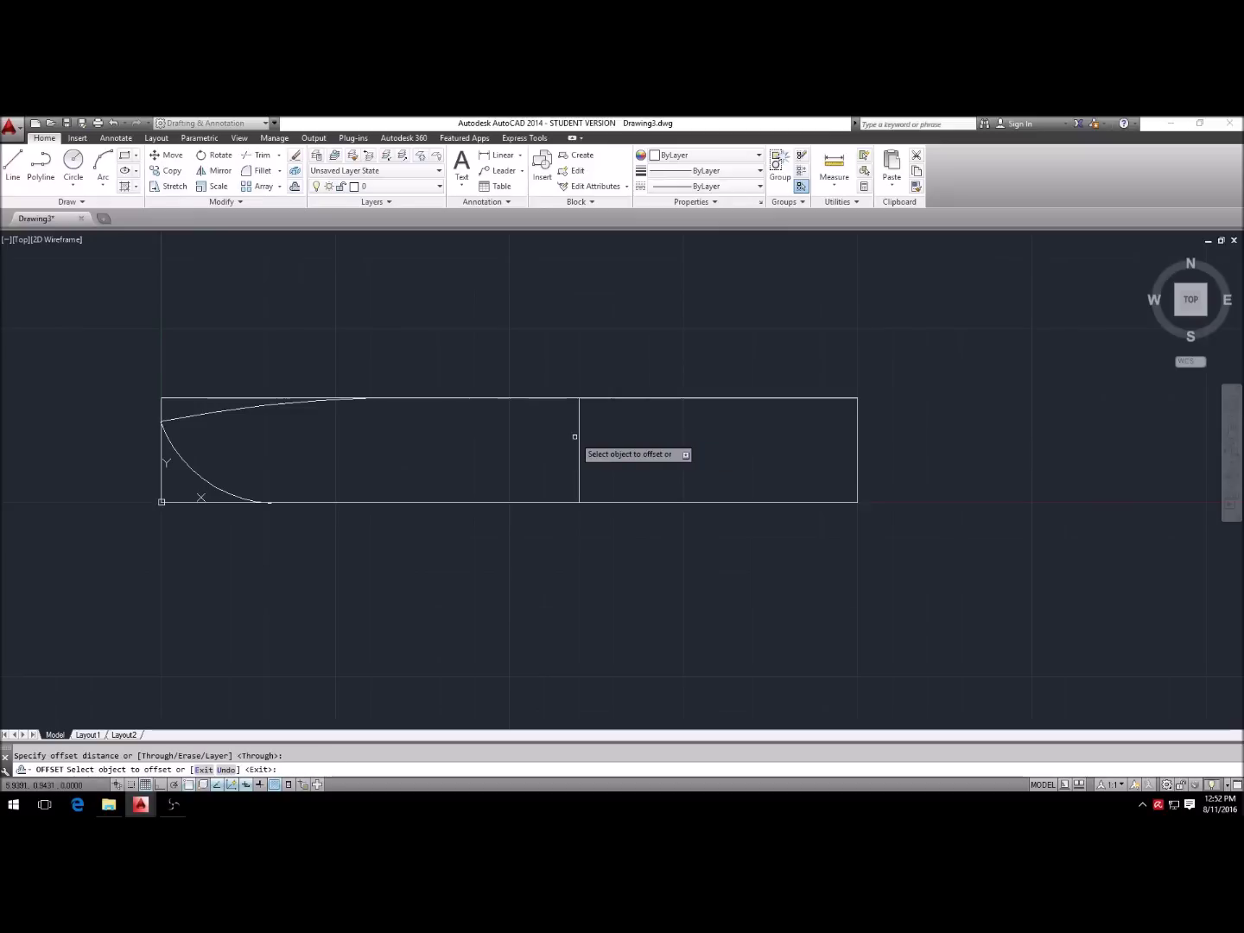
pyautogui.click(579, 441)
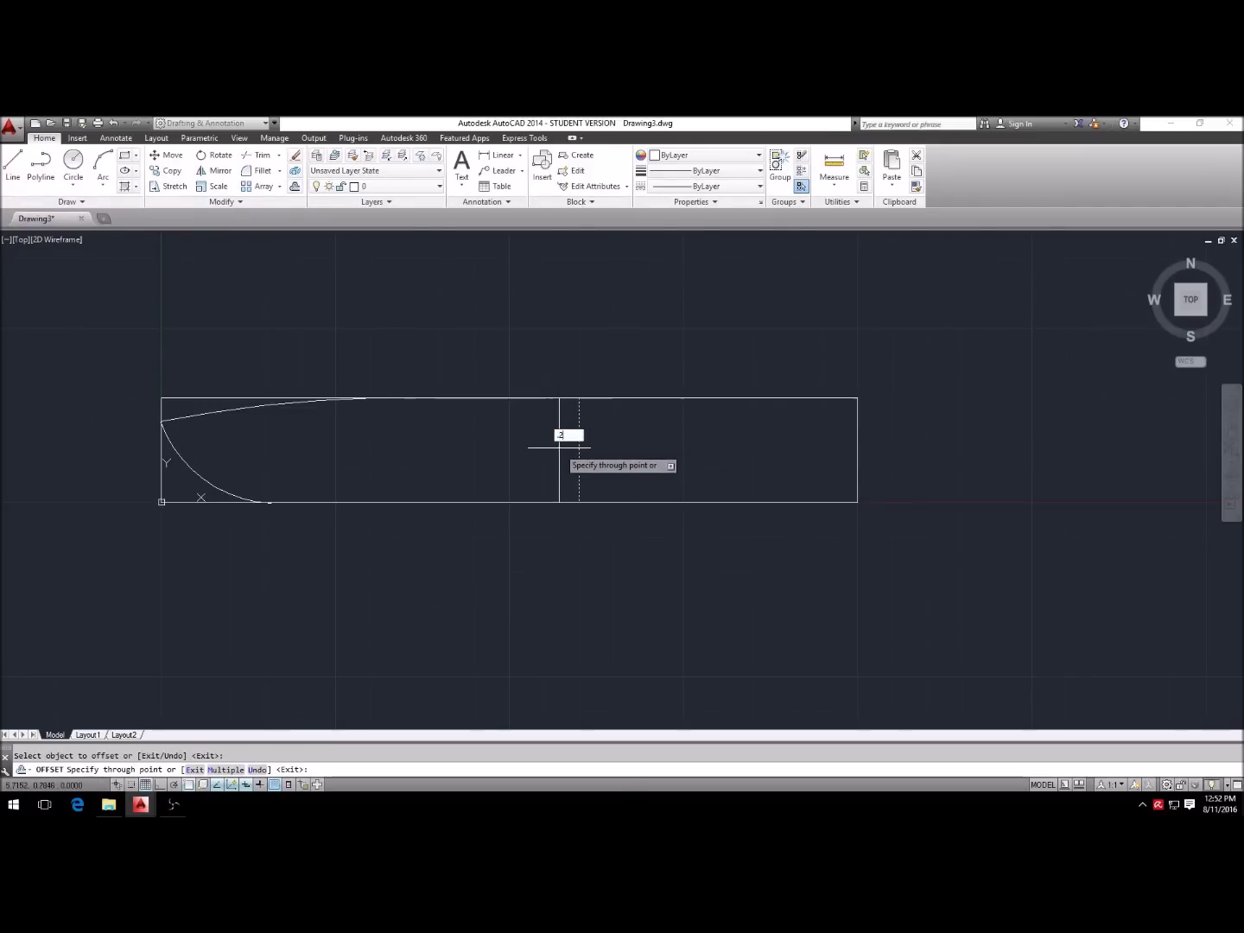
pyautogui.press('Return')
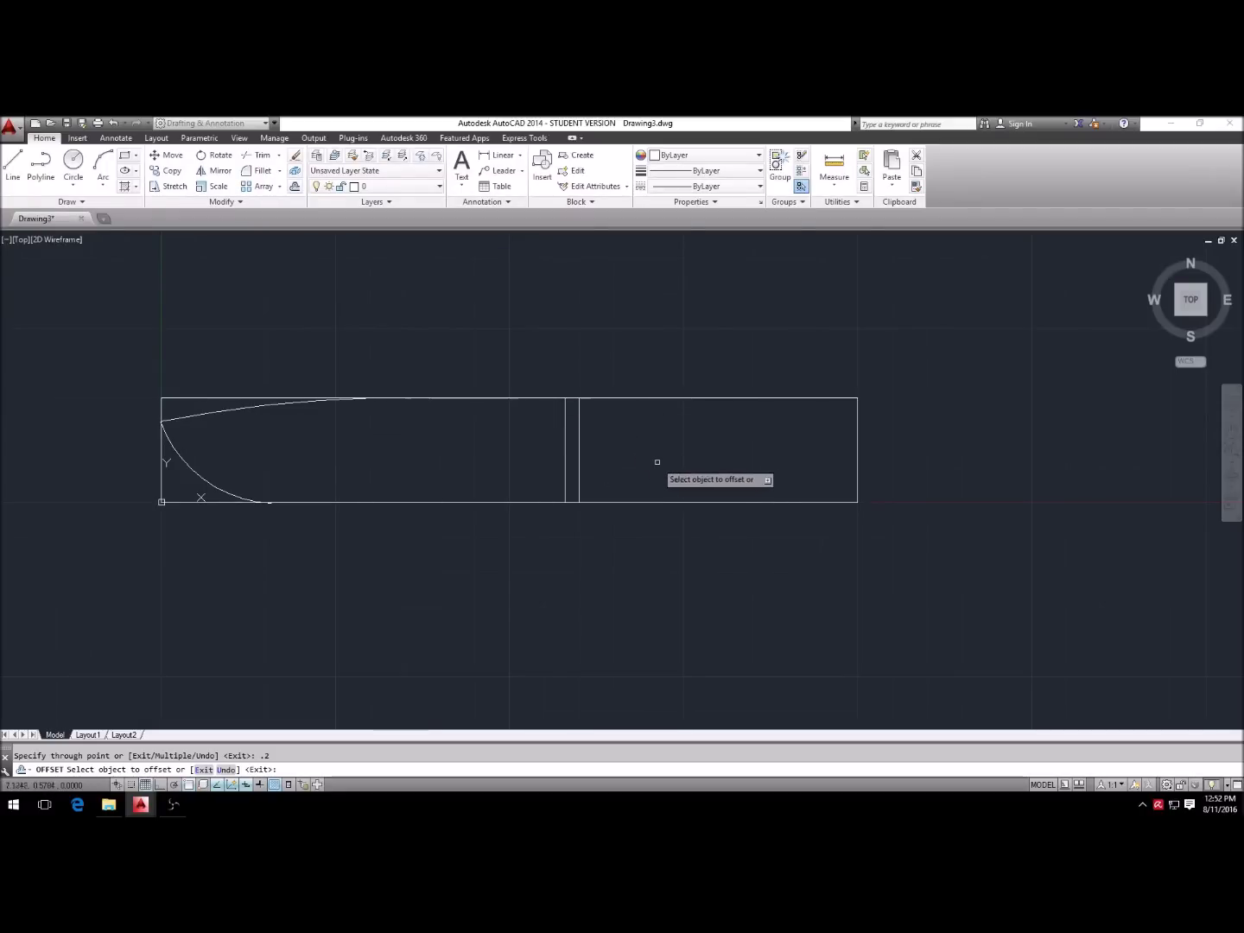
pyautogui.press('Escape')
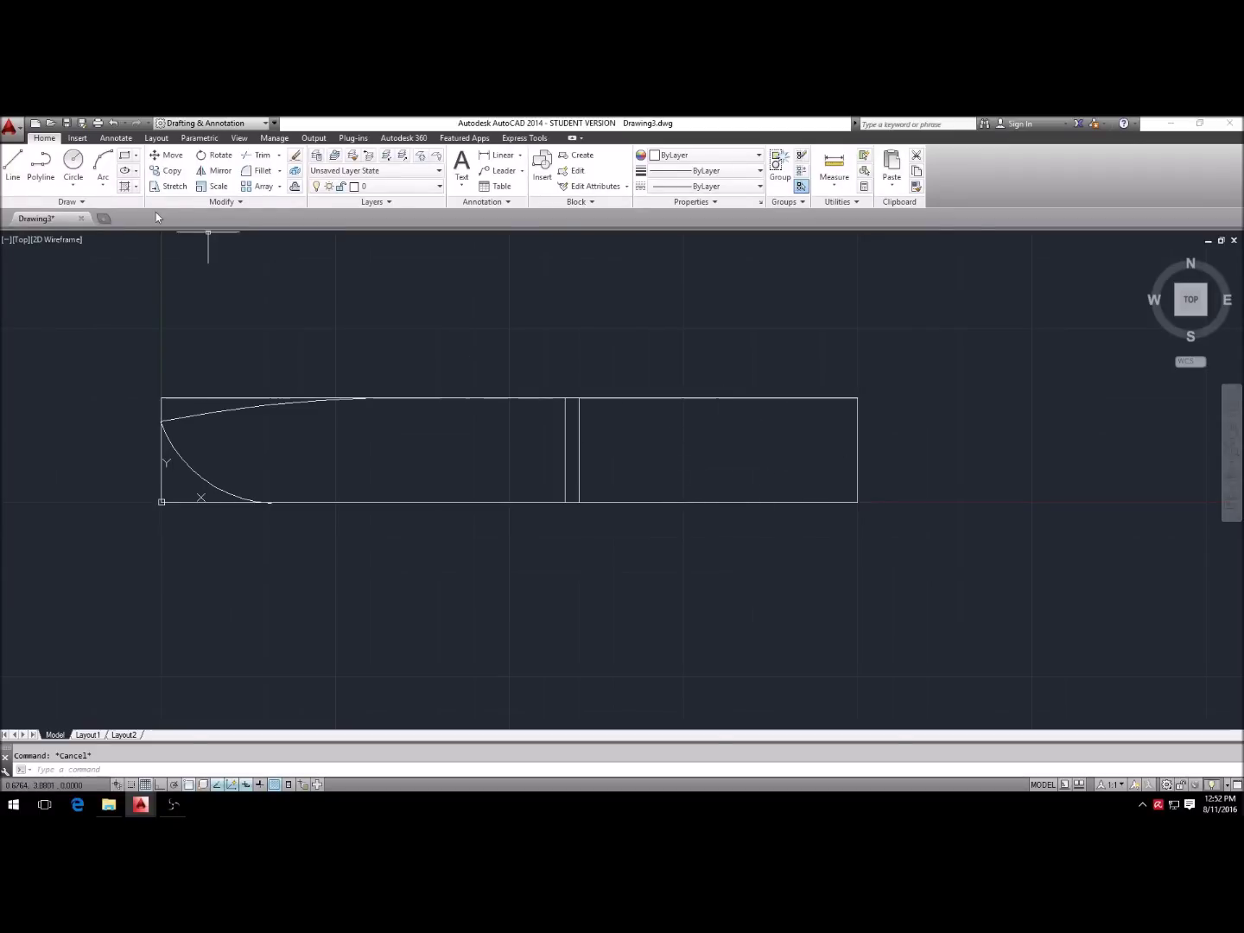
# Step: Draw a circle of about 0.5 radius inside the rectangle, just right of the two vertical lines
pyautogui.scroll(1, 688, 476)
pyautogui.scroll(-1, 570, 439)
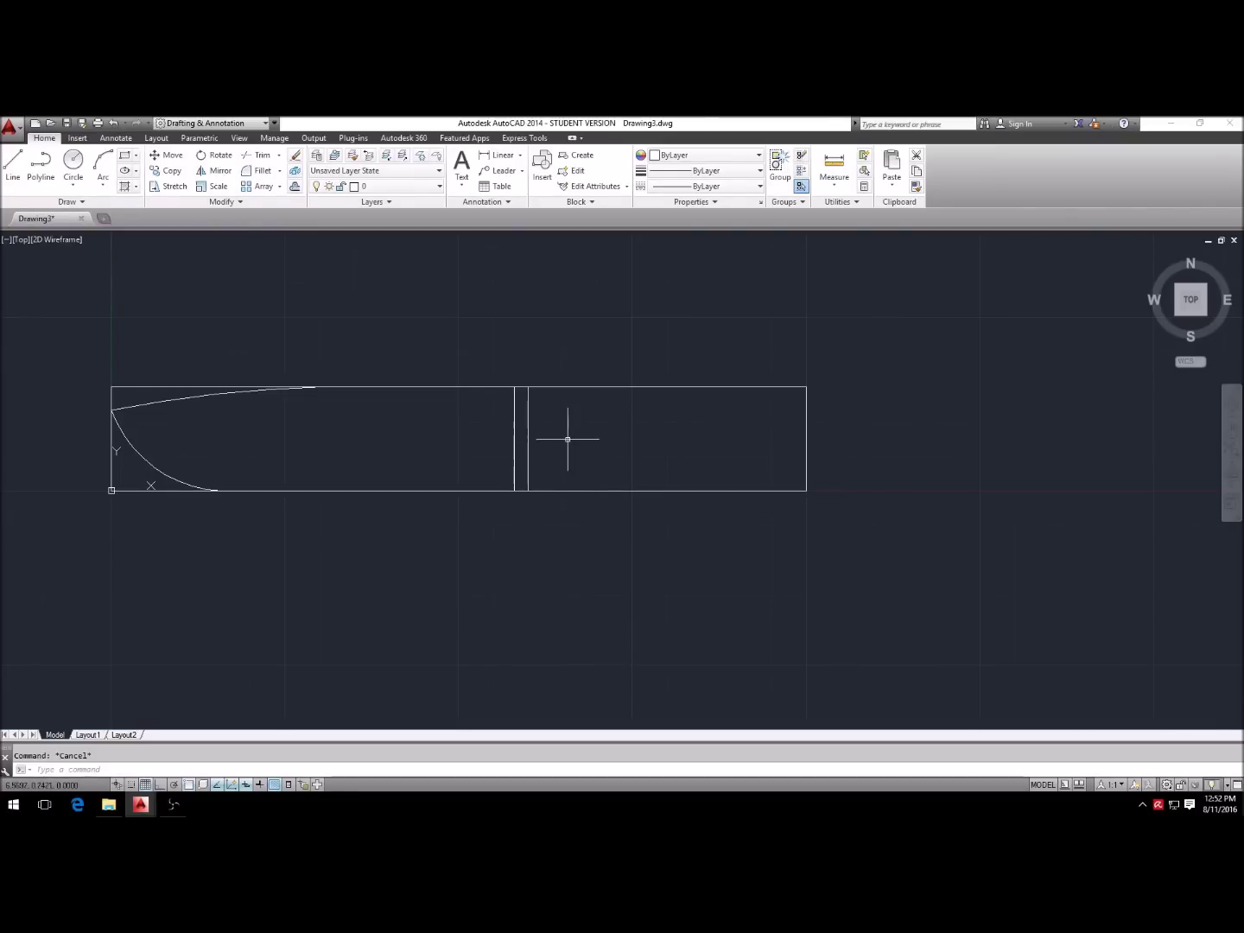
pyautogui.click(73, 162)
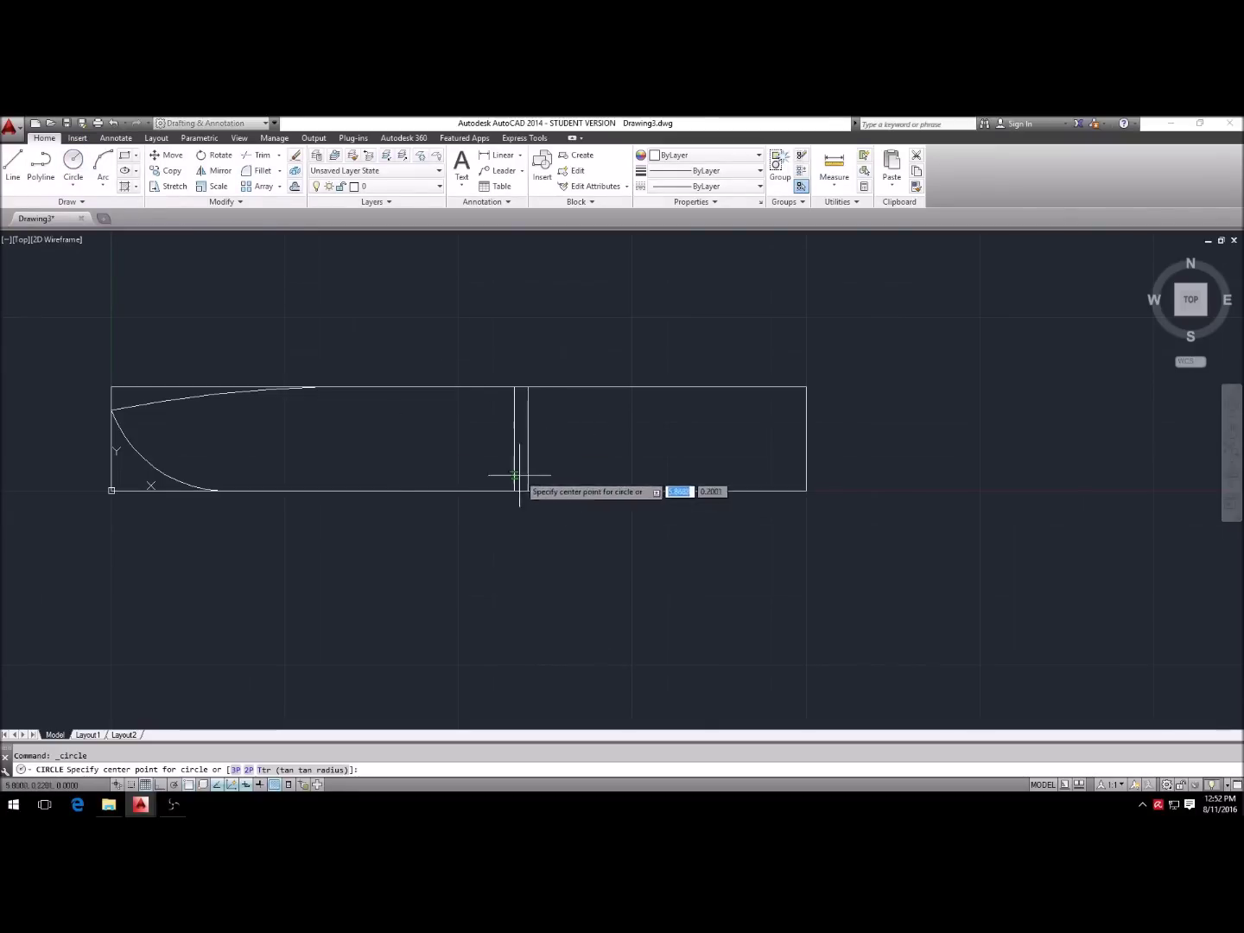
pyautogui.click(560, 458)
pyautogui.click(595, 459)
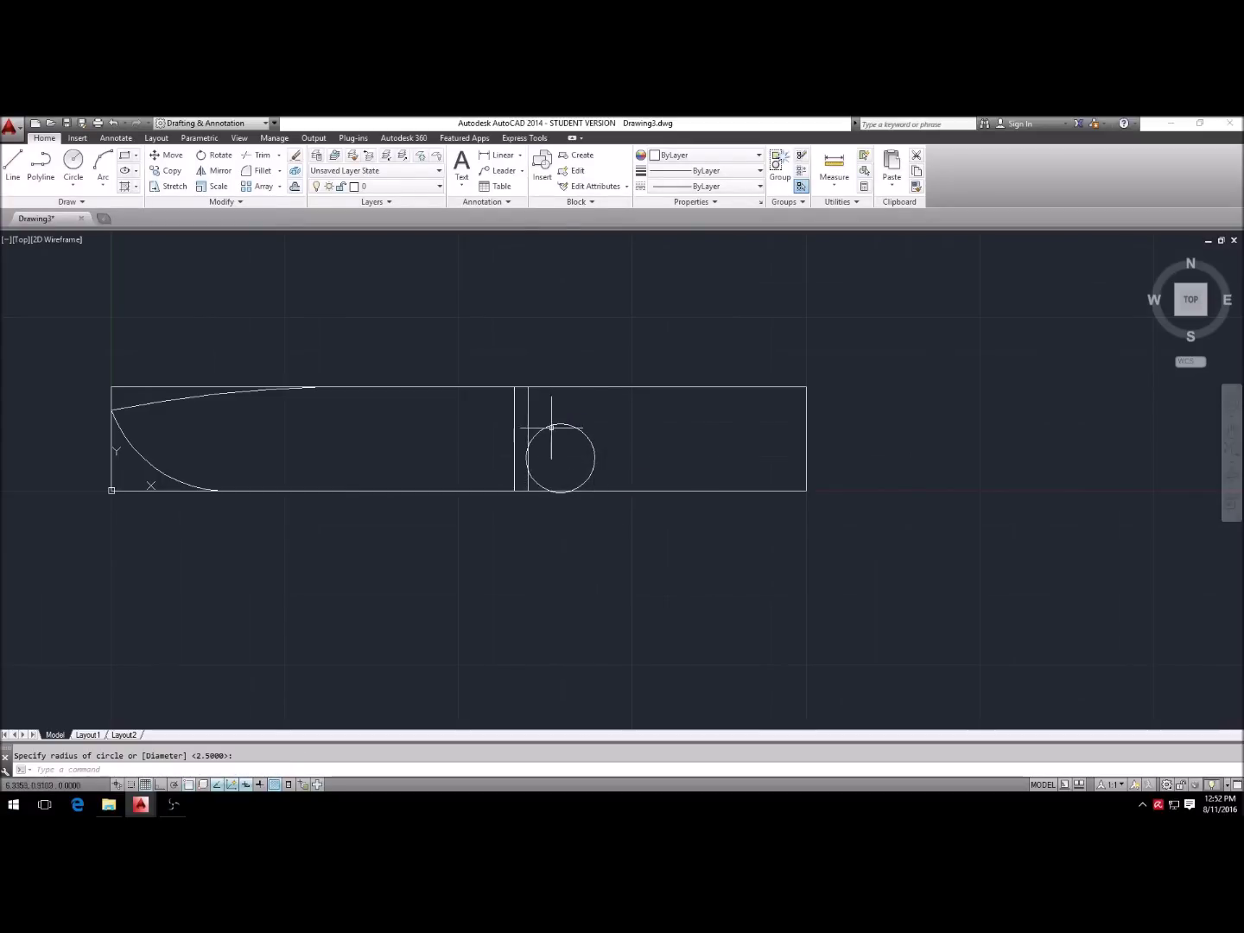
# Step: Erase the circle beside the two vertical lines
pyautogui.press('Escape')
pyautogui.press('Return')
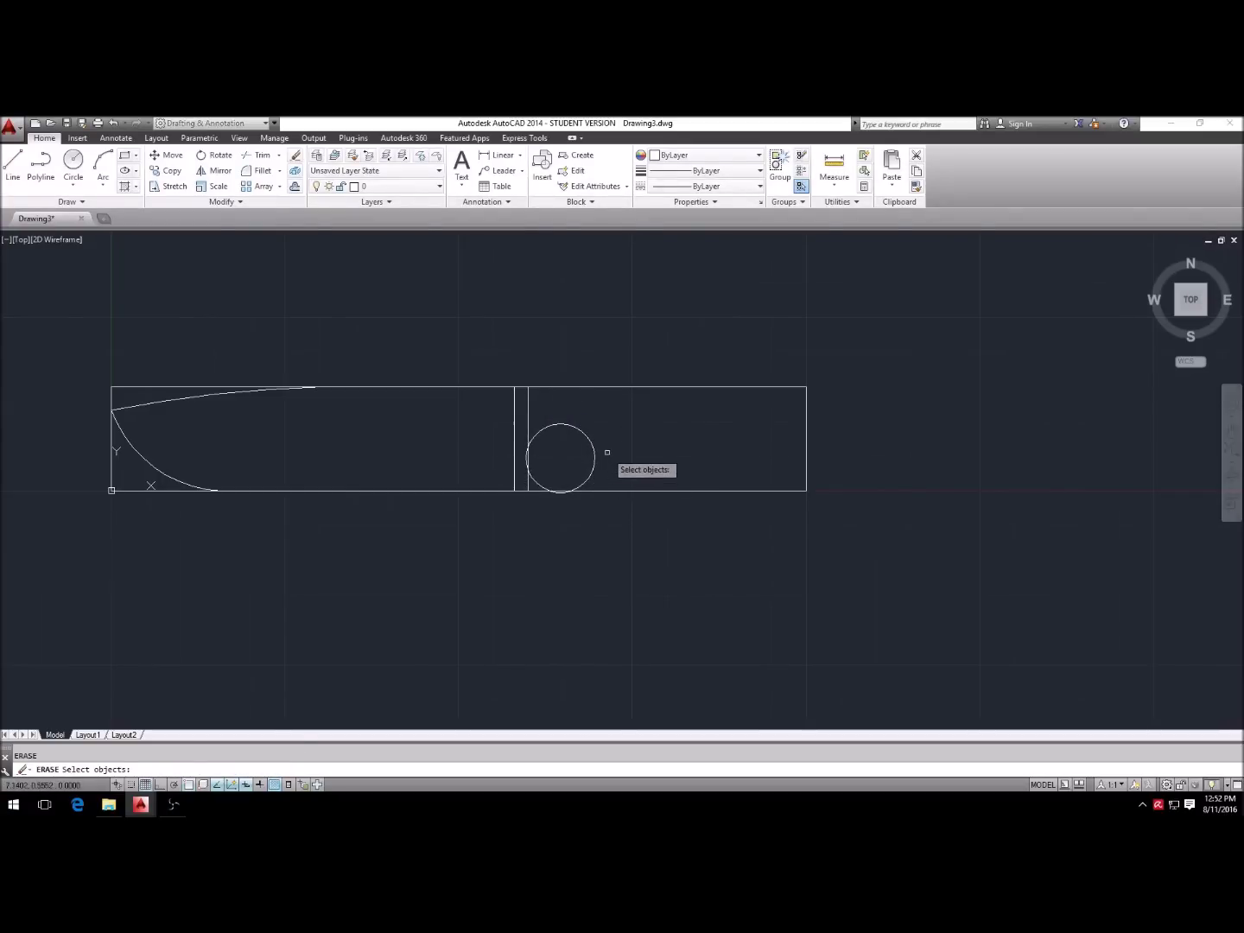
pyautogui.click(594, 458)
pyautogui.press('Return')
# Step: Draw a horizontal line from the midpoint of the right-hand interior vertical line to the midpoint of the rectangle's right edge
pyautogui.click(11, 169)
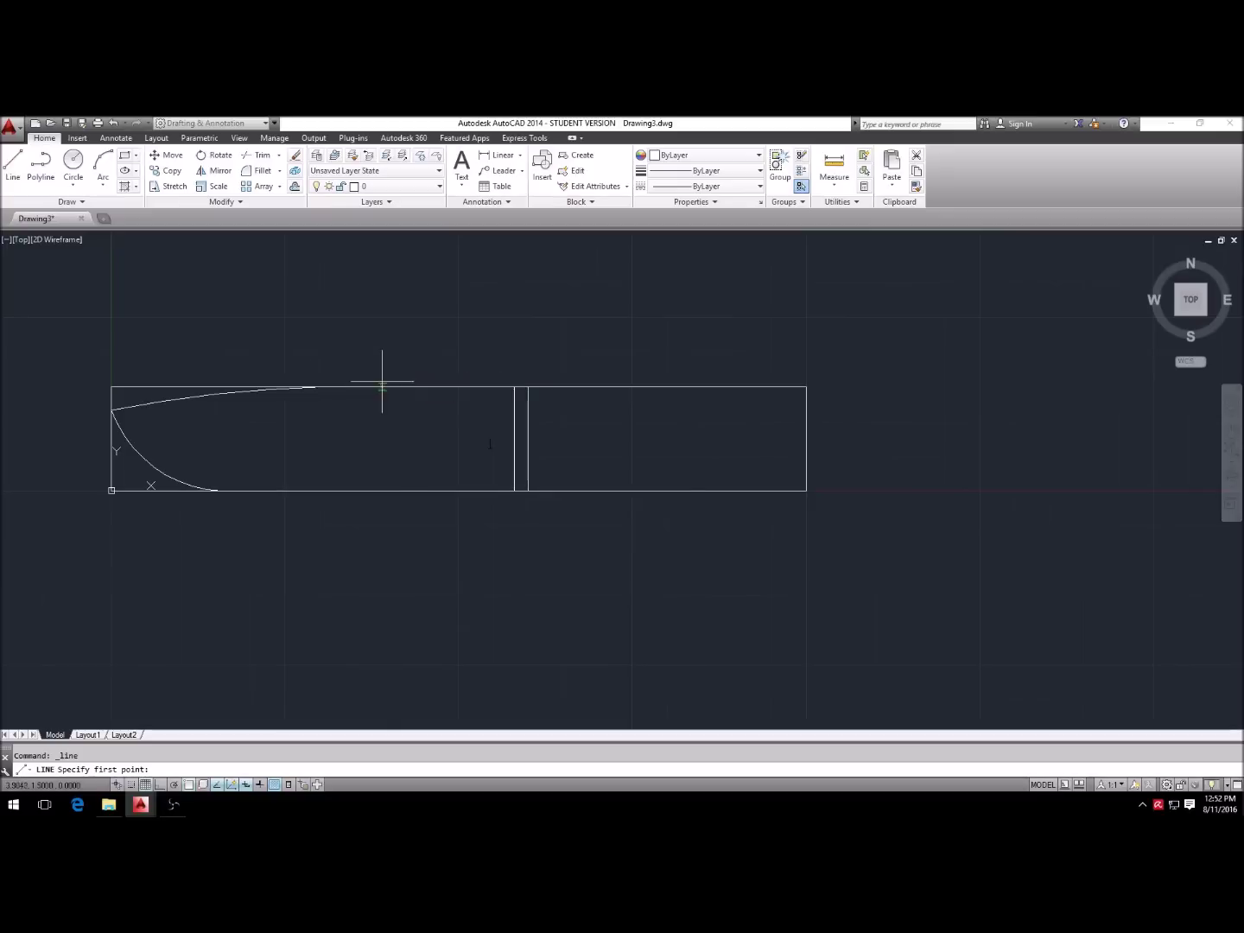
pyautogui.click(528, 439)
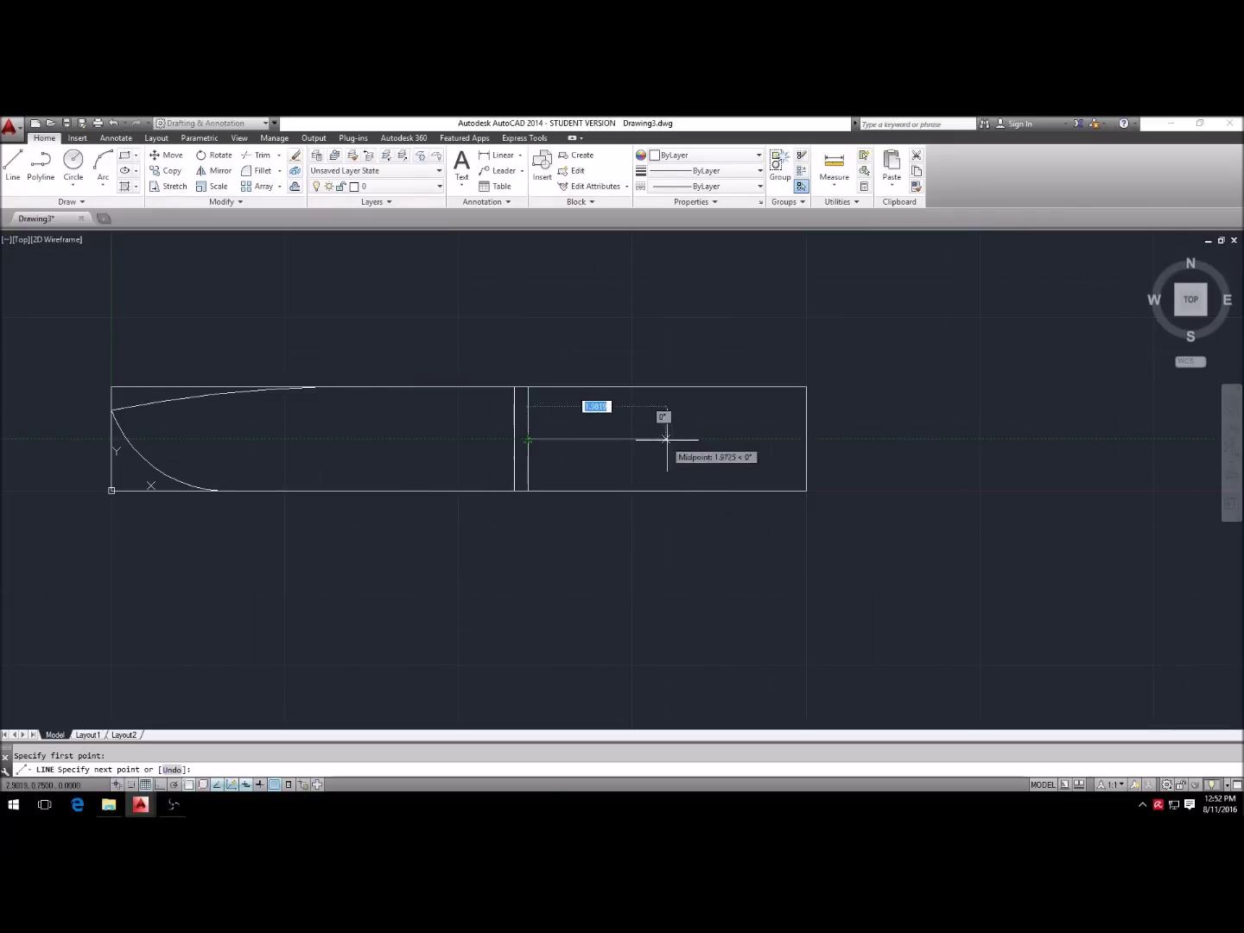
pyautogui.click(811, 440)
pyautogui.press('Return')
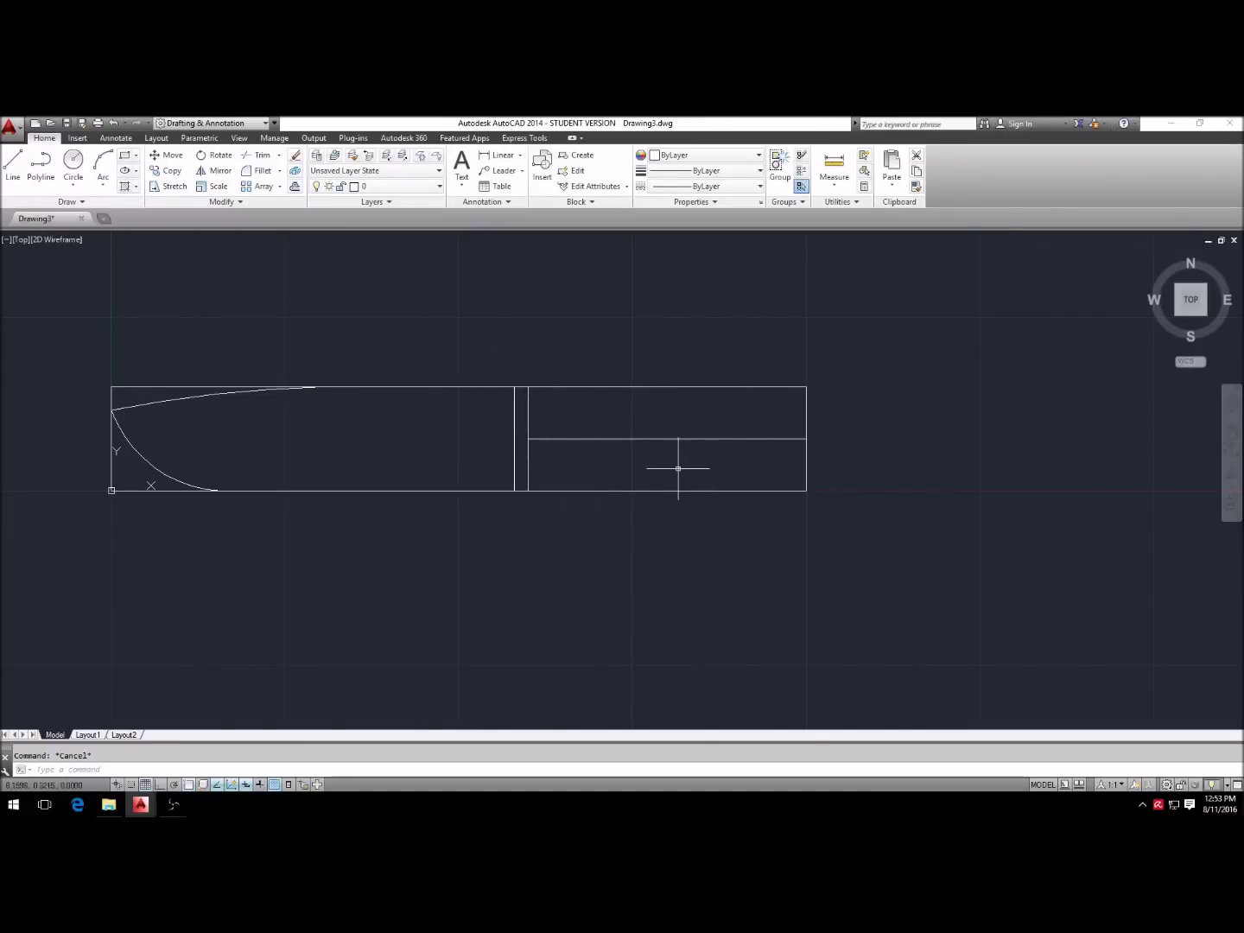
# Step: Erase the horizontal centre line in the right-hand section of the rectangle
pyautogui.write('e')
pyautogui.press('Return')
pyautogui.click(701, 443)
pyautogui.press('Return')
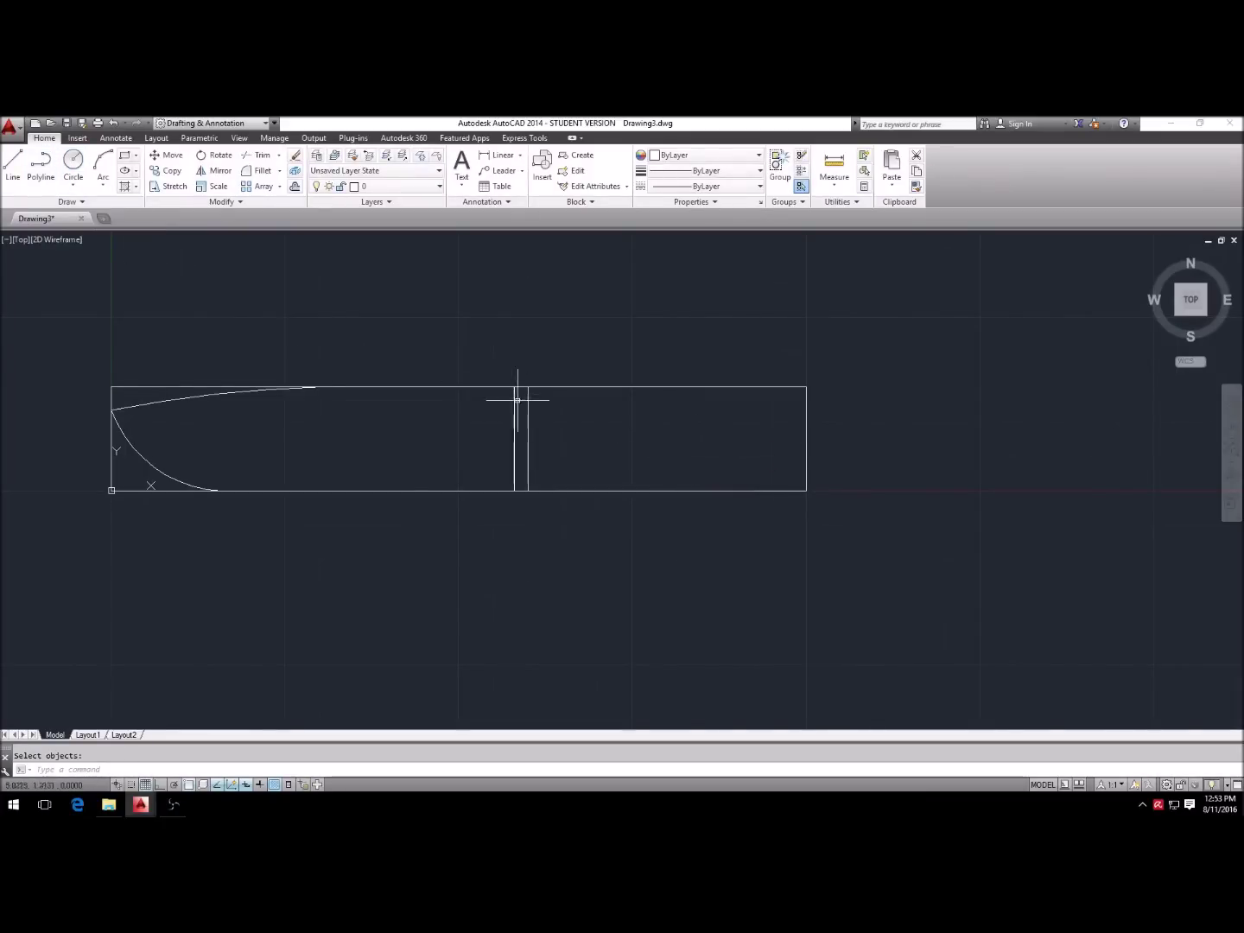
# Step: Draw a circle of diameter 0.75 below the rectangle
pyautogui.click(73, 161)
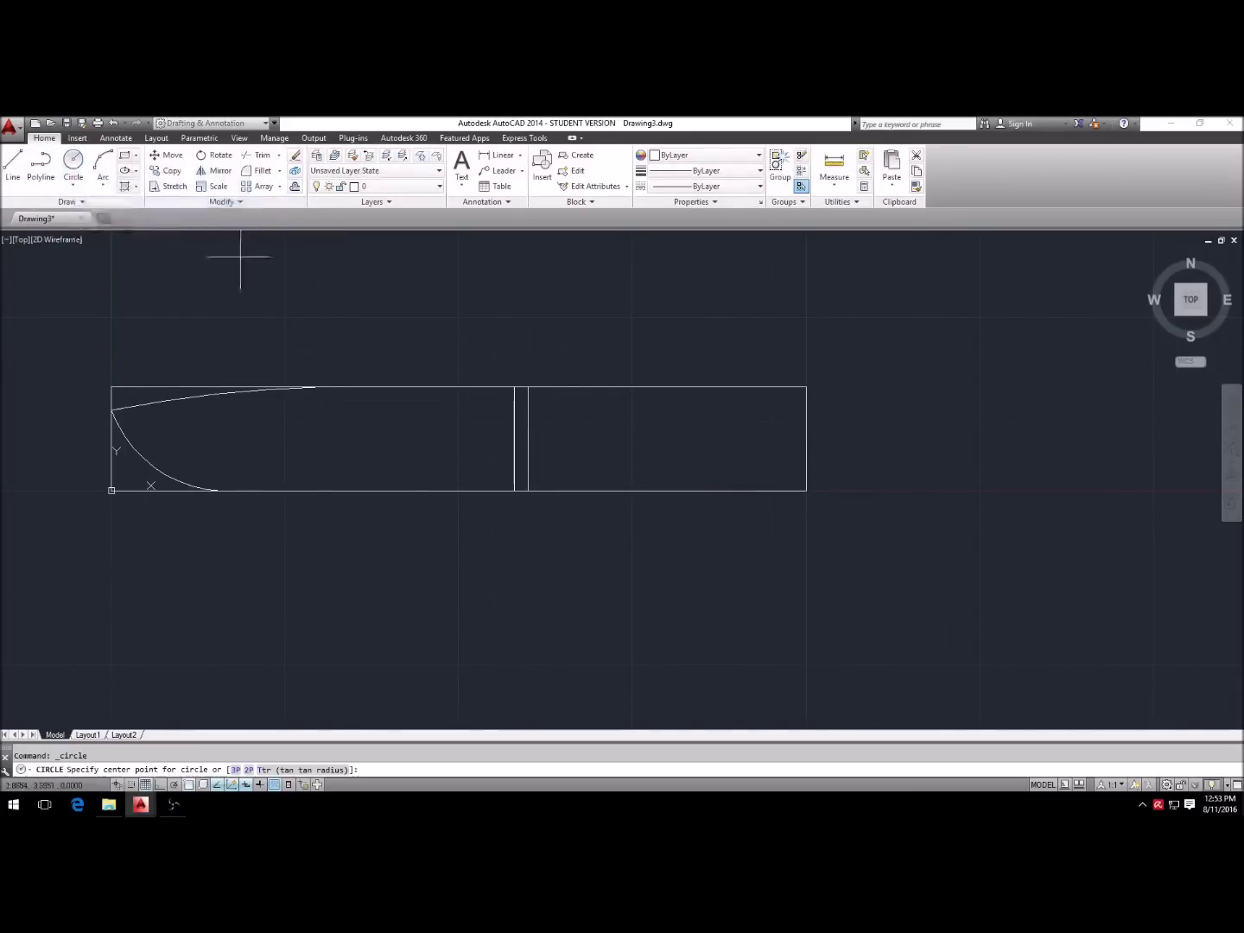
pyautogui.click(586, 570)
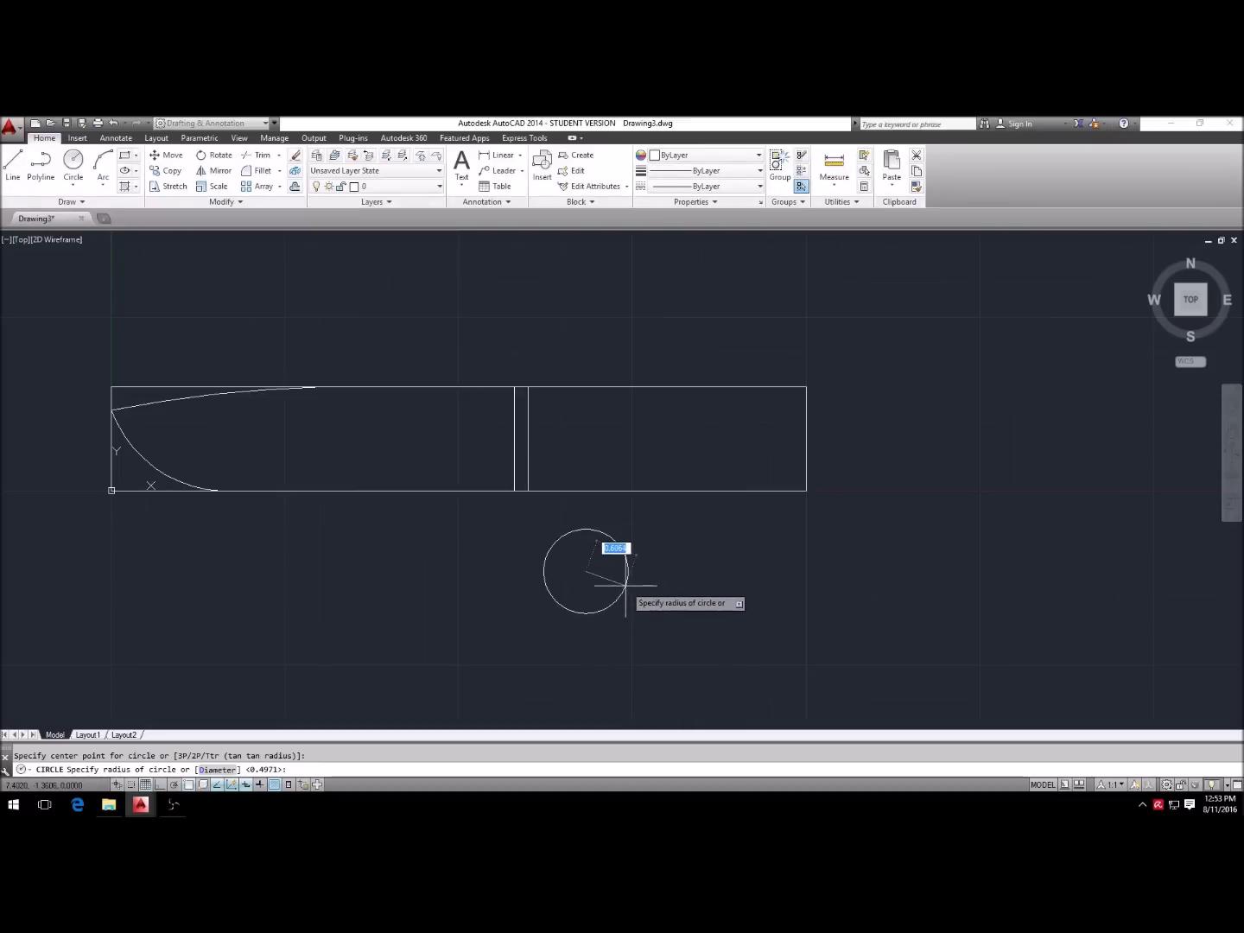
pyautogui.press('Return')
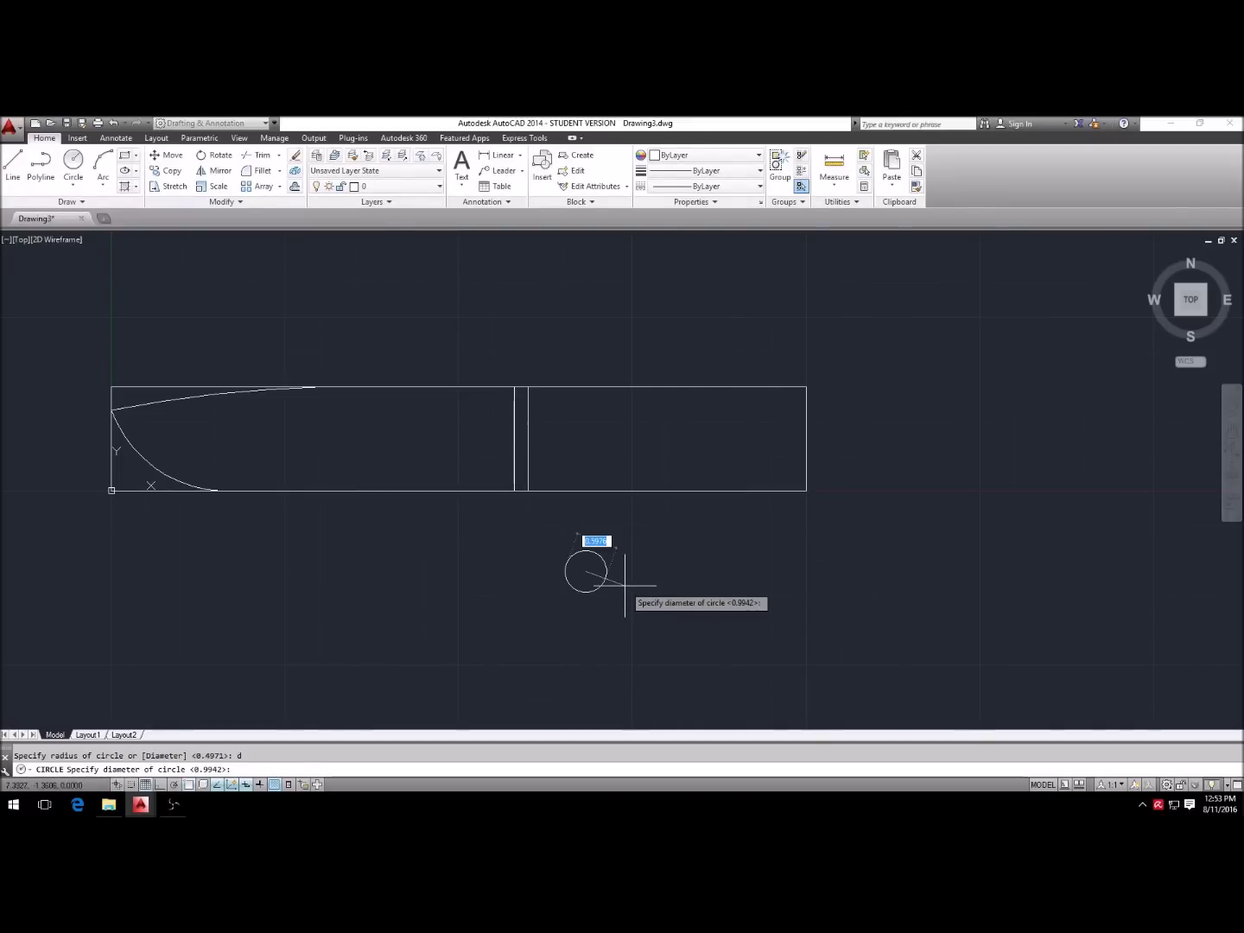
pyautogui.write('1')
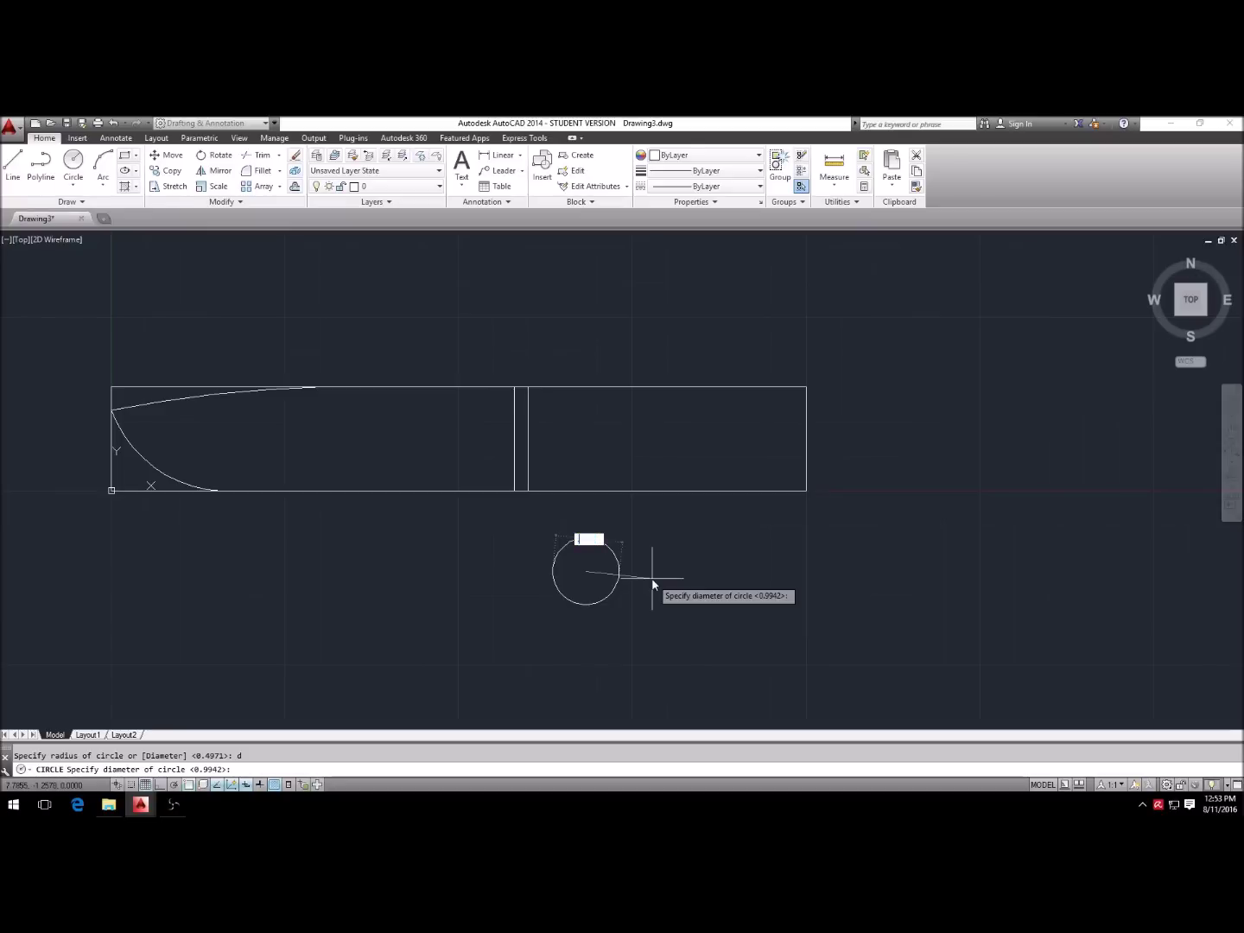
pyautogui.write('75')
pyautogui.press('Return')
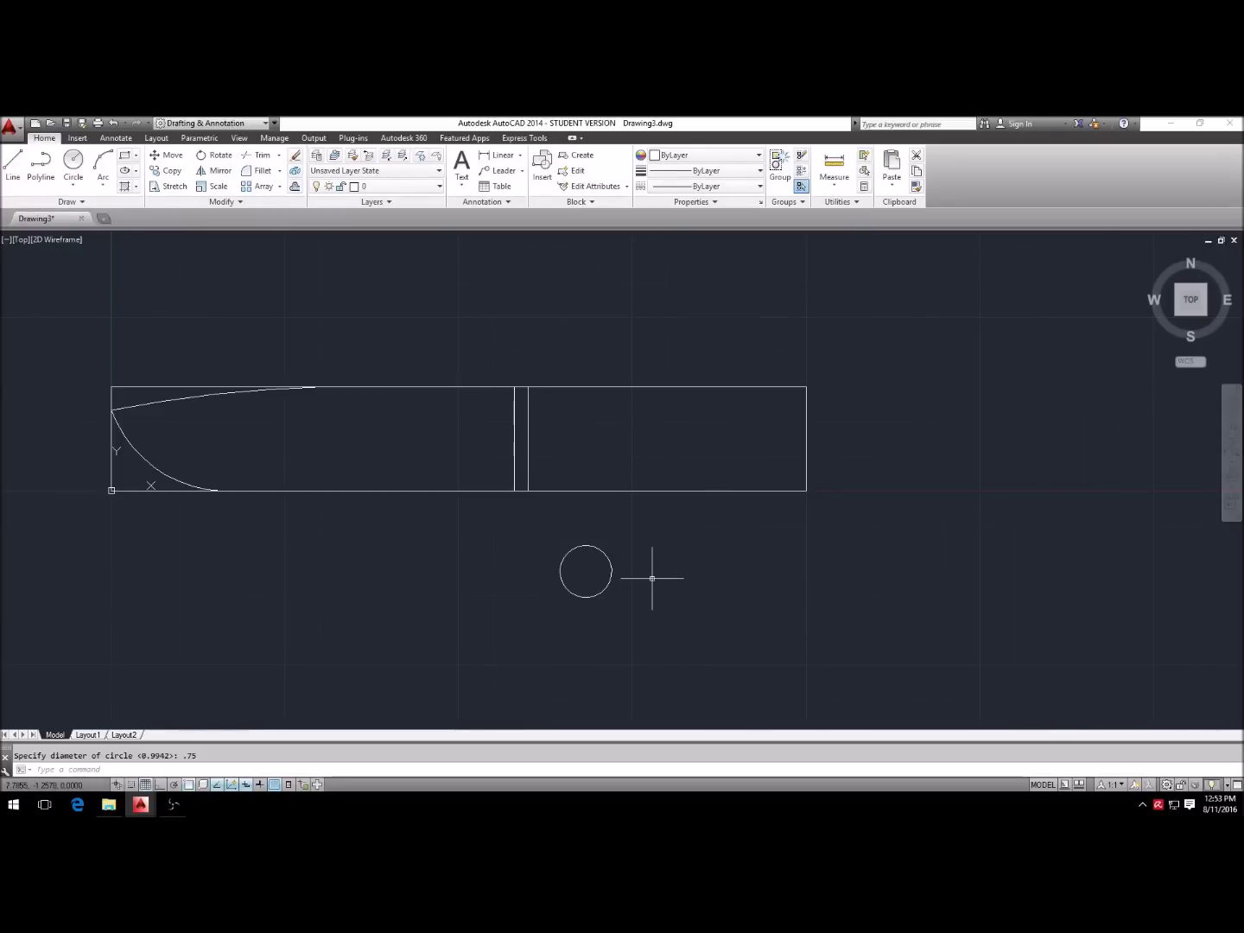
# Step: Move the circle by its centre into the rectangle, just right of the two vertical lines
pyautogui.write('m')
pyautogui.press('Return')
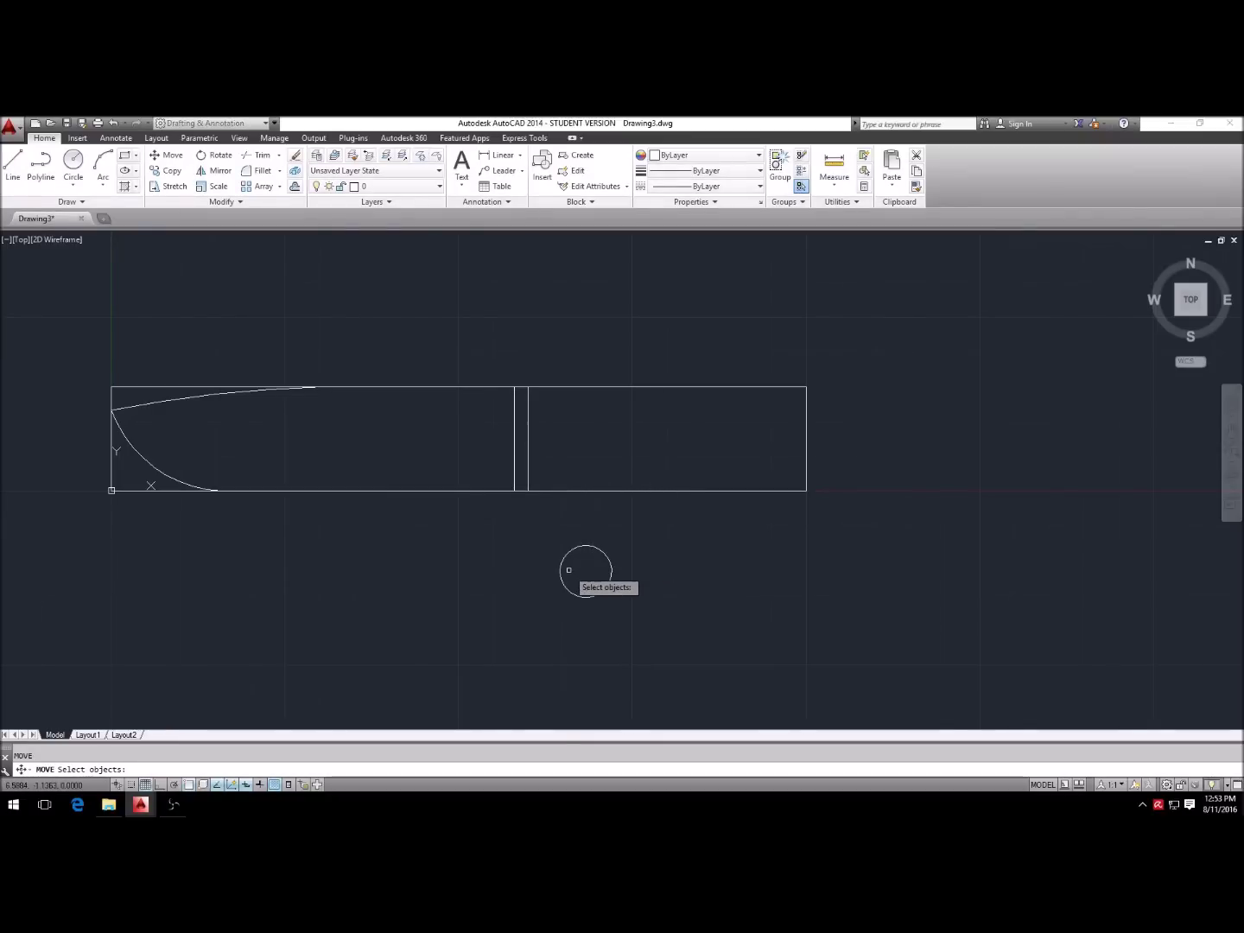
pyautogui.click(561, 579)
pyautogui.press('Return')
pyautogui.click(586, 571)
pyautogui.click(562, 450)
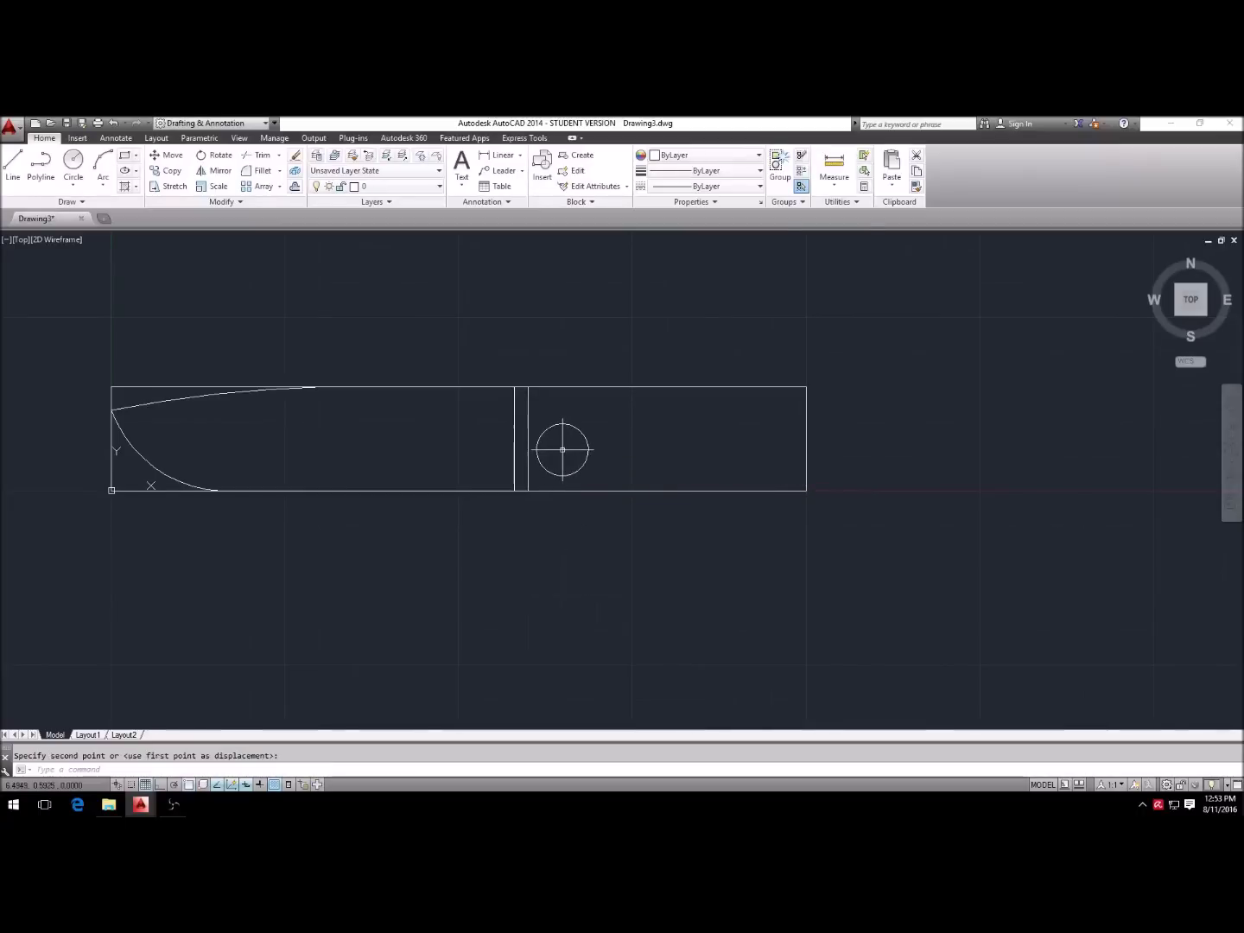
pyautogui.press('Escape')
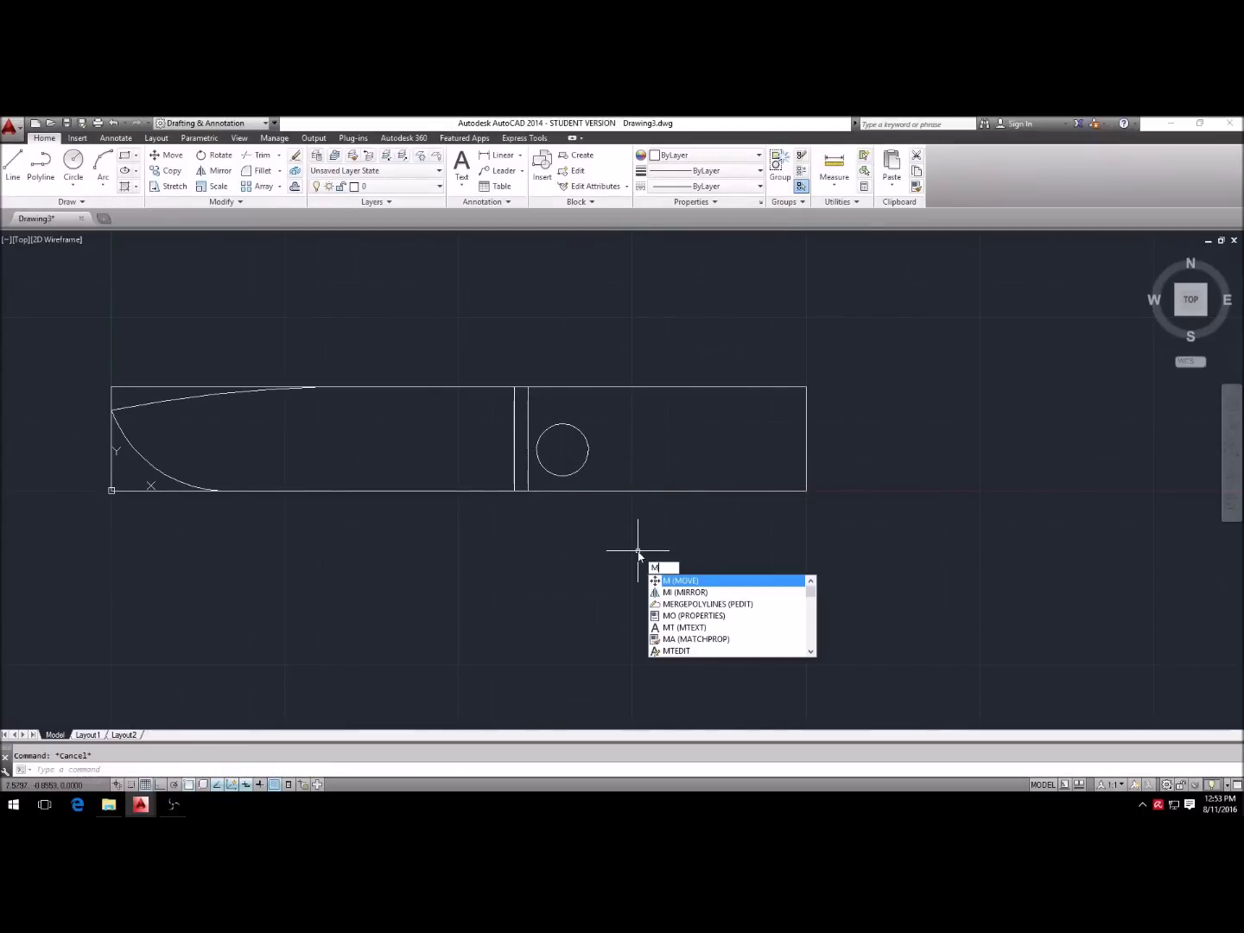
# Step: Move the circle by its centre out of the rectangle to an empty spot below it
pyautogui.press('Return')
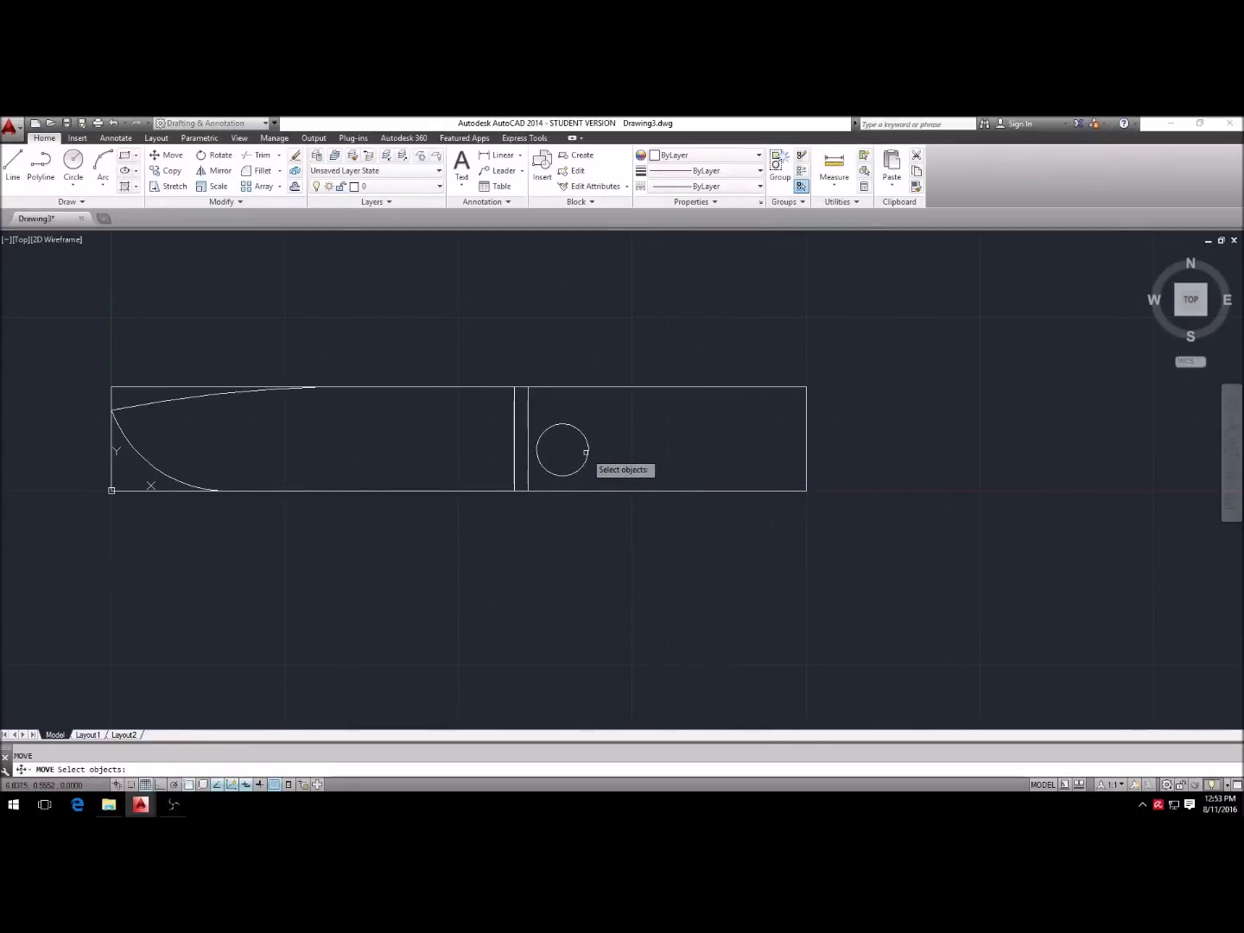
pyautogui.press('Return')
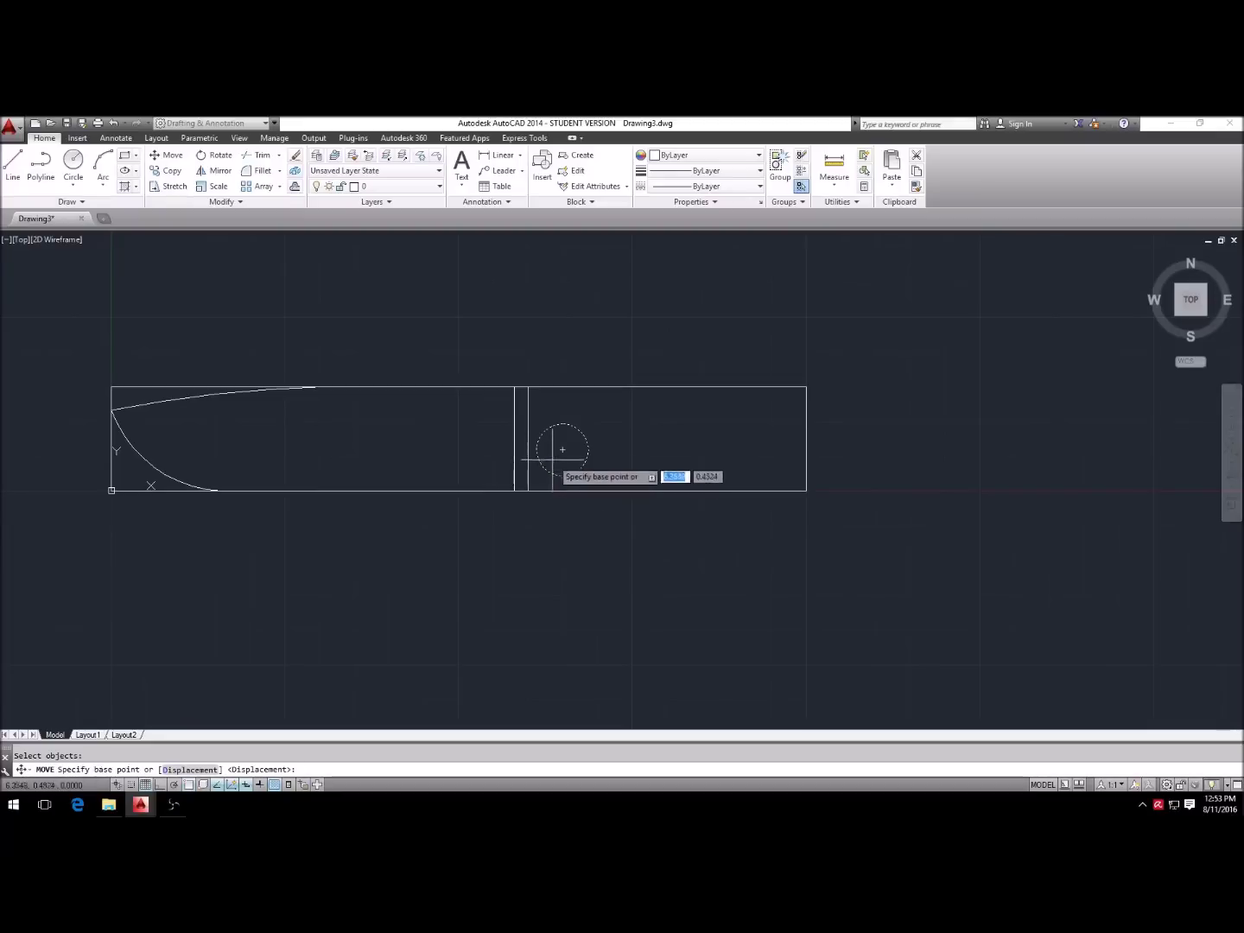
pyautogui.click(561, 451)
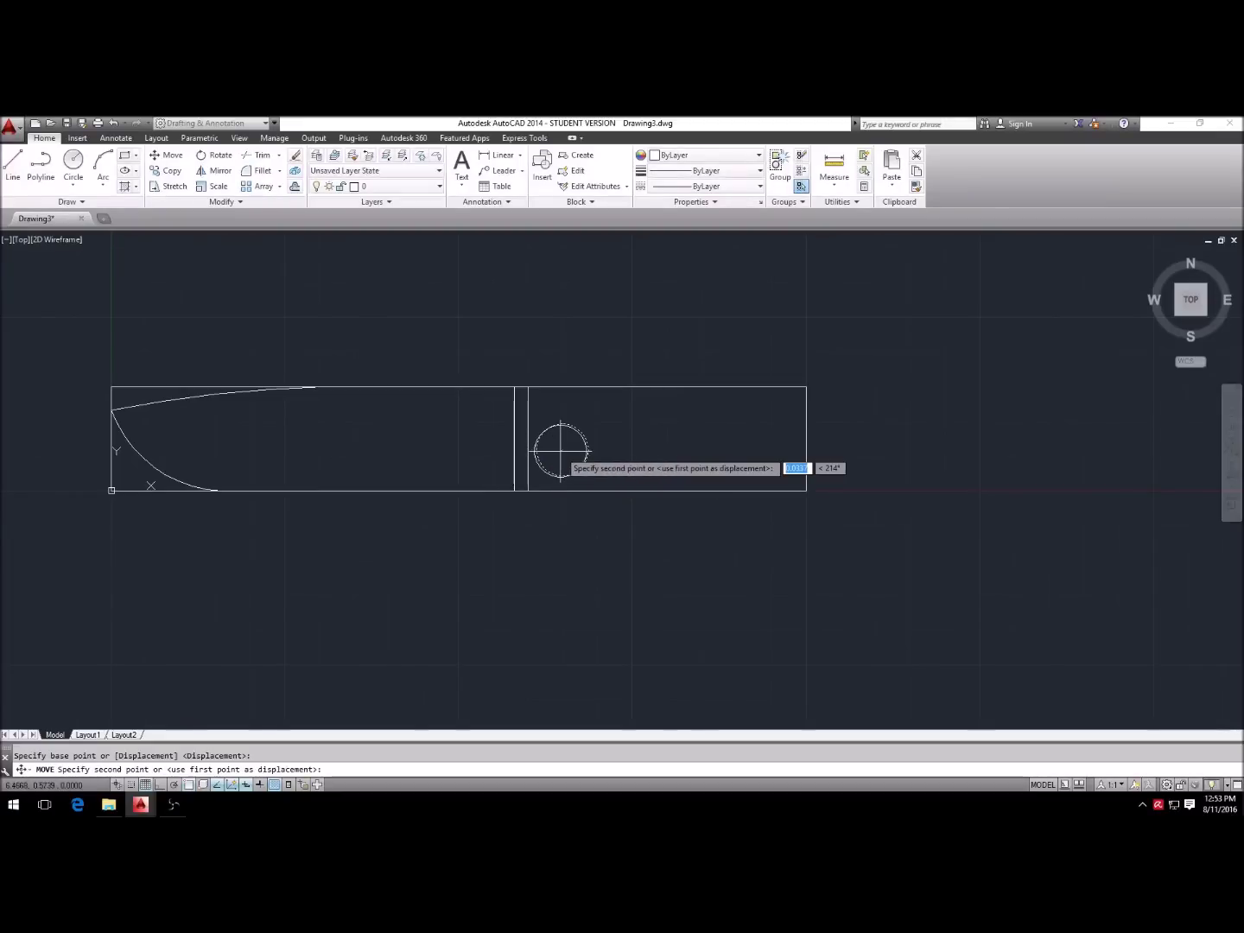
pyautogui.click(556, 578)
pyautogui.press('Escape')
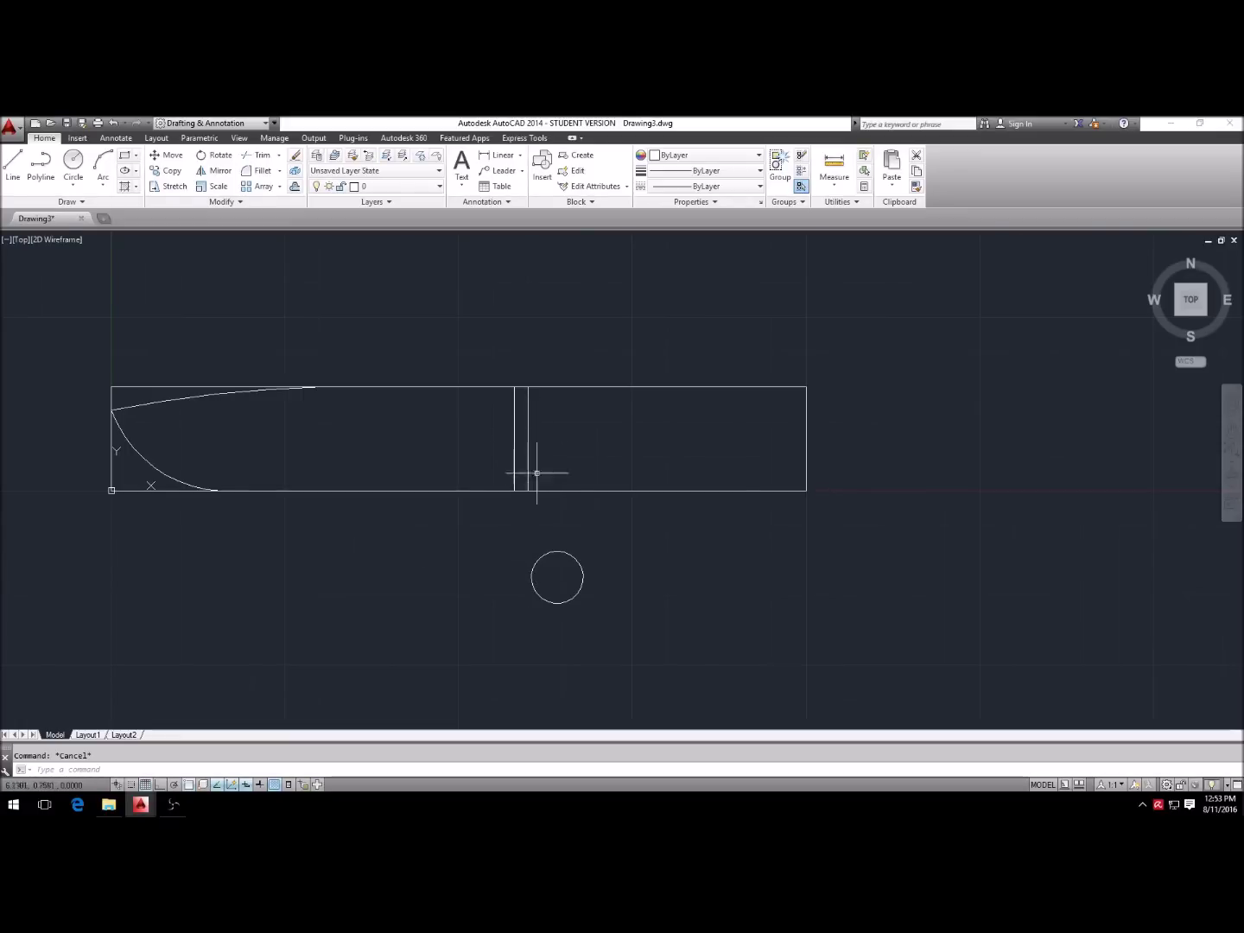
# Step: Draw a horizontal line with Ortho on from the circle's centre to the left, ending just outside the circle
pyautogui.scroll(2, 544, 636)
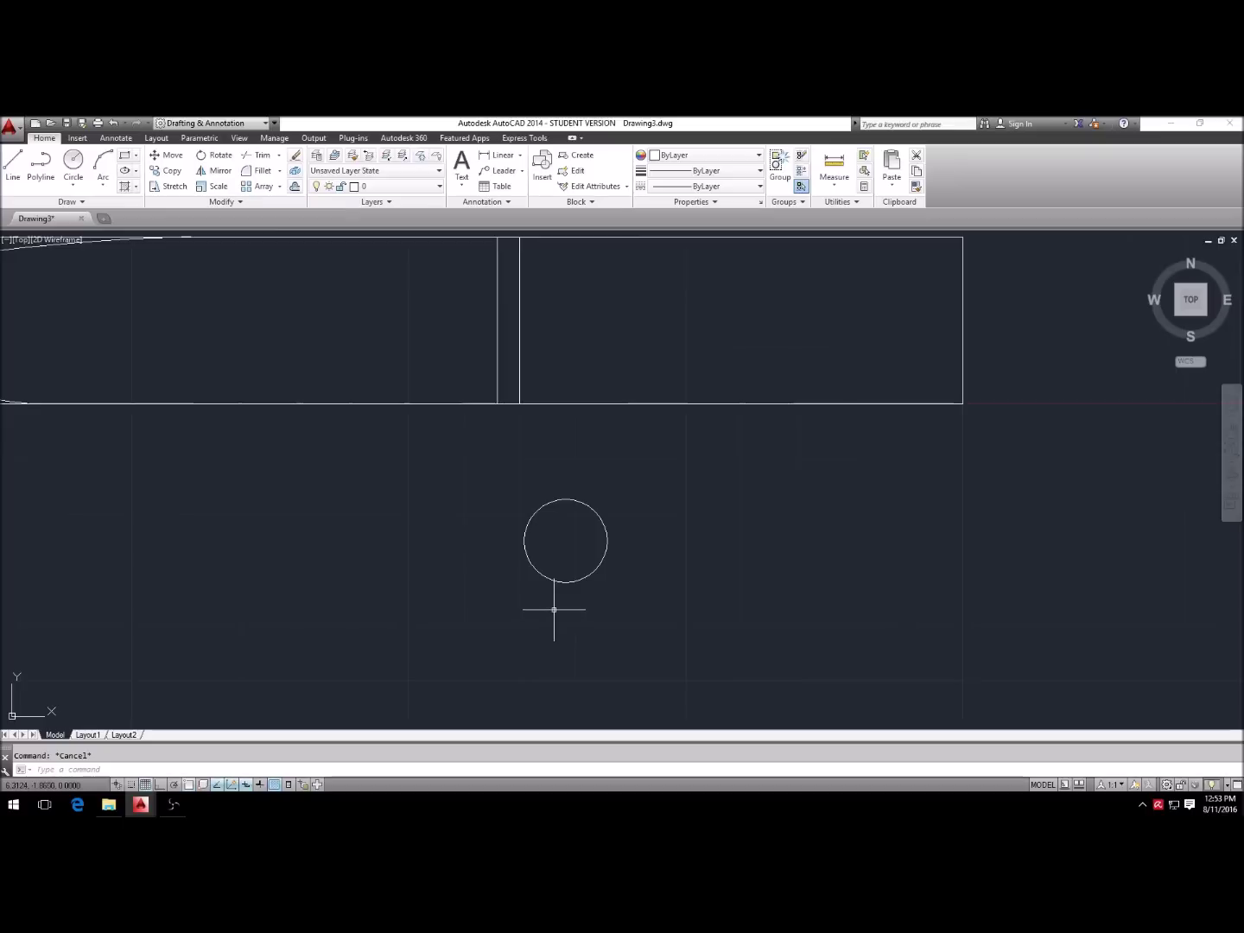
pyautogui.press('Return')
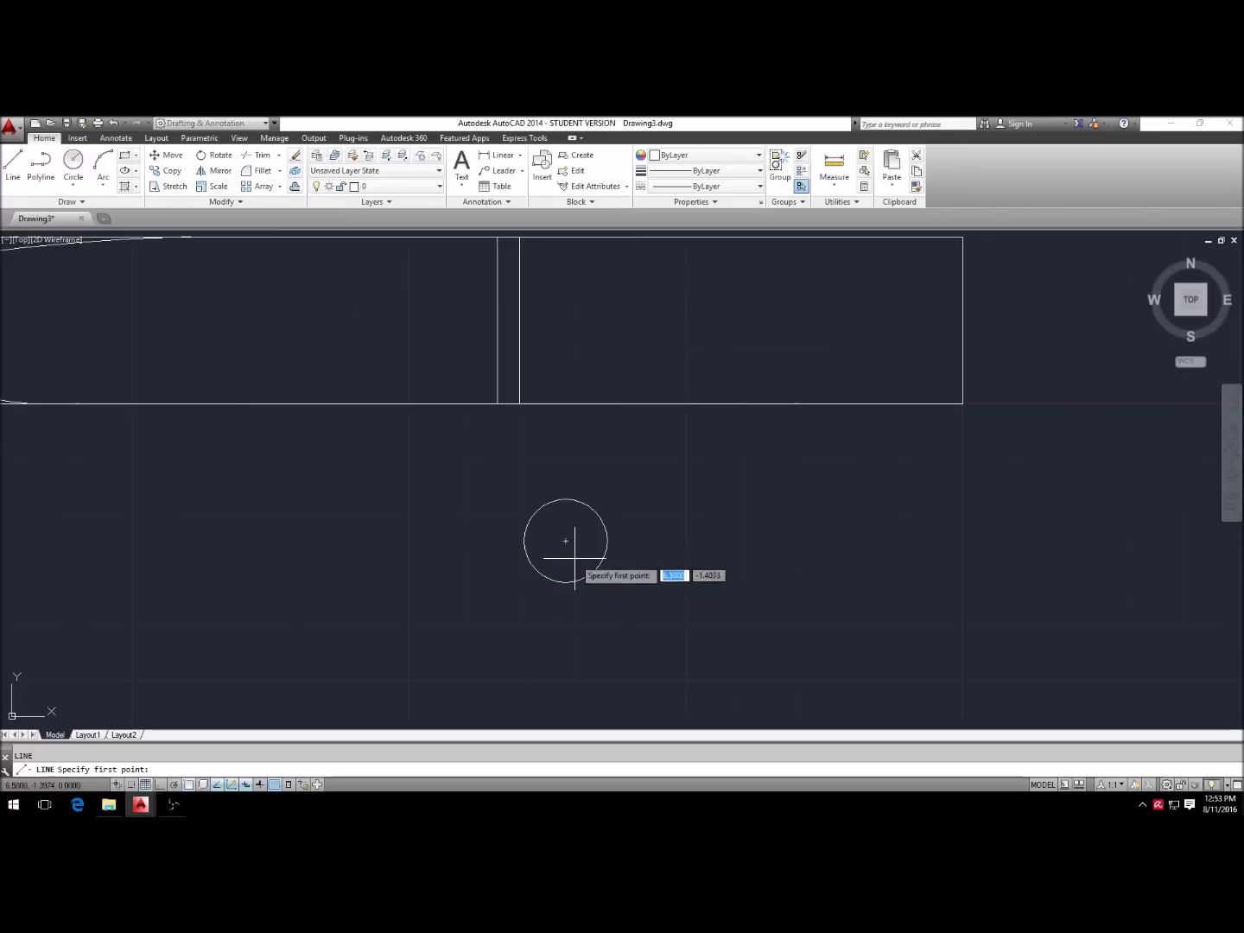
pyautogui.click(565, 541)
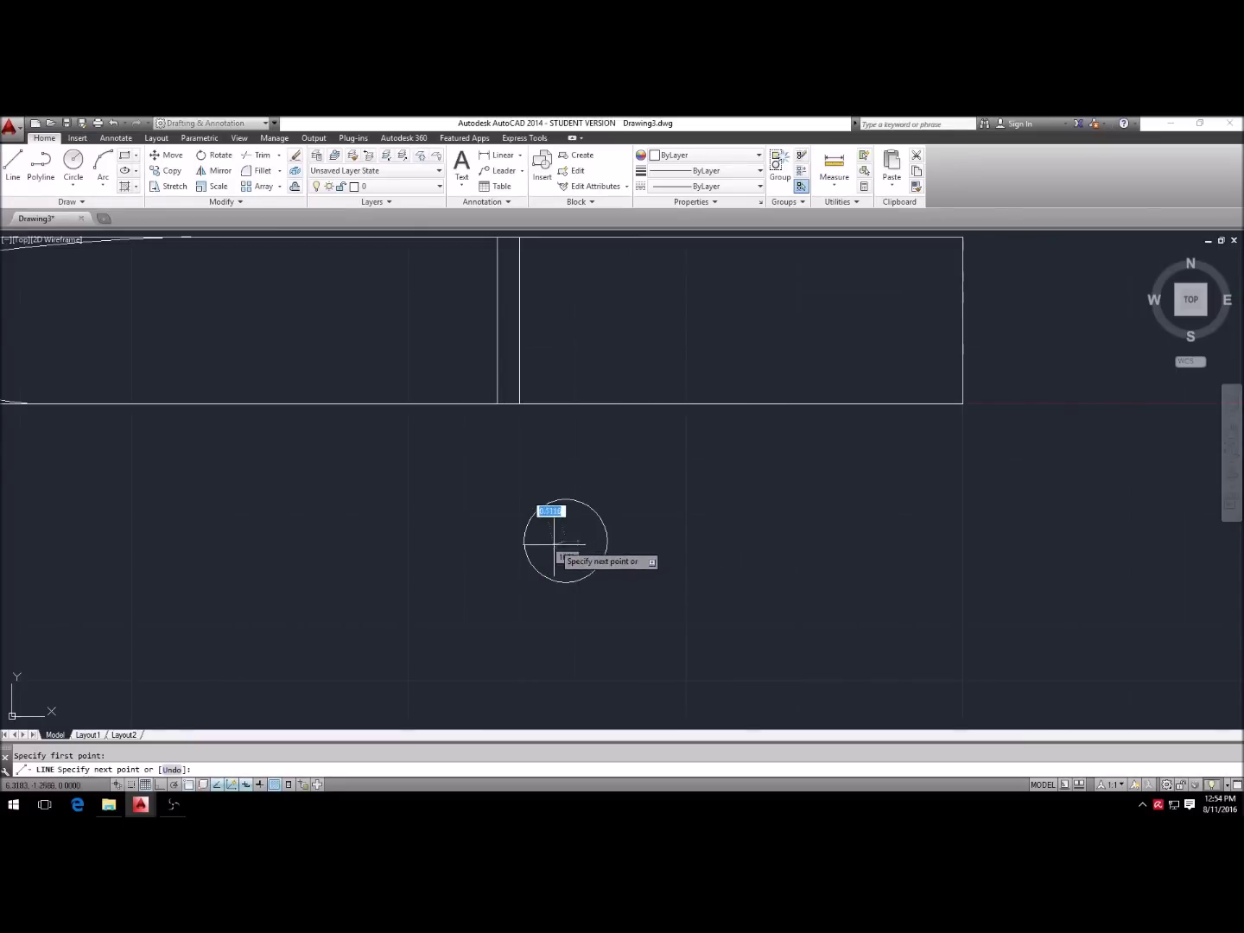
pyautogui.press('F8')
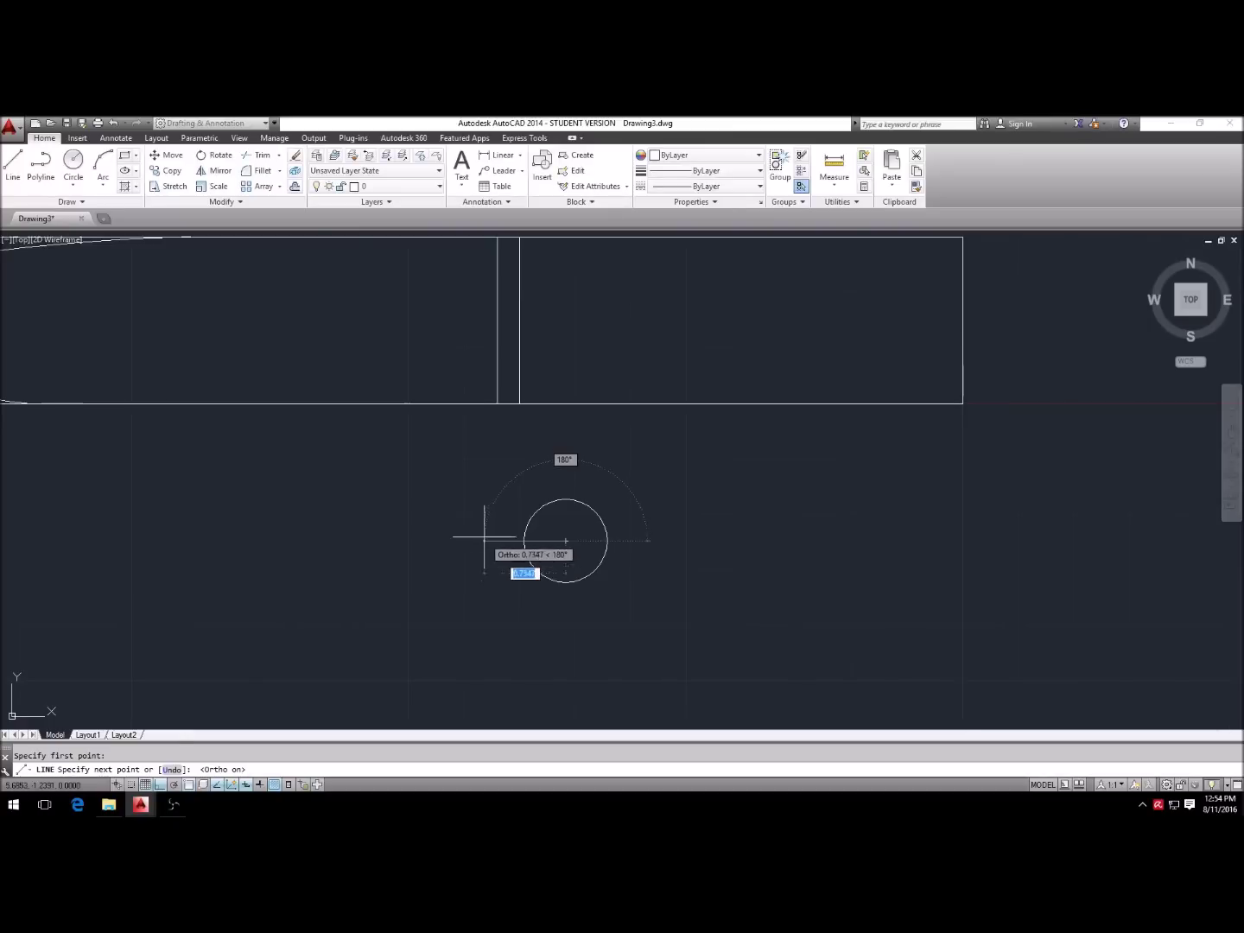
pyautogui.click(506, 544)
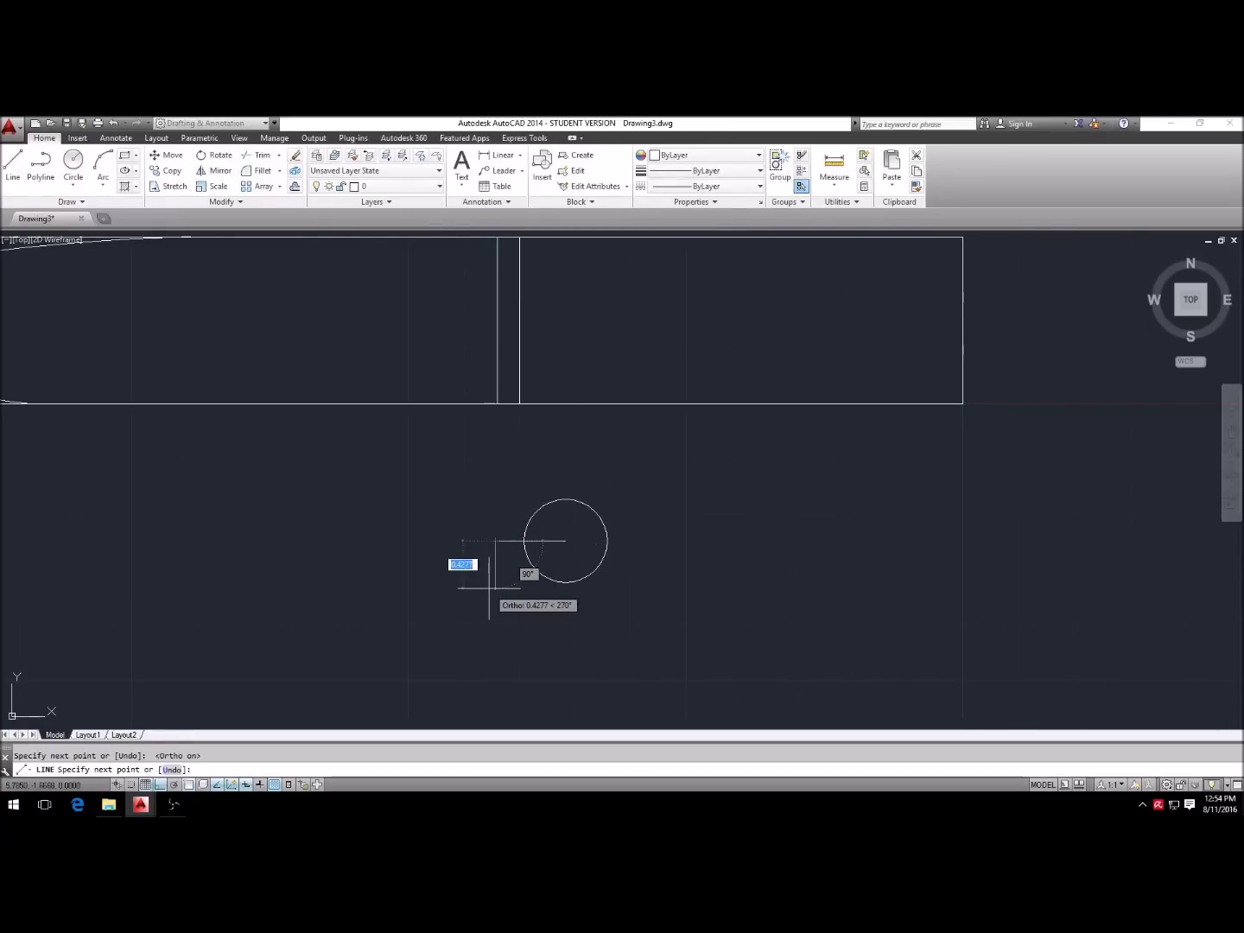
pyautogui.press('Escape')
pyautogui.press('Escape')
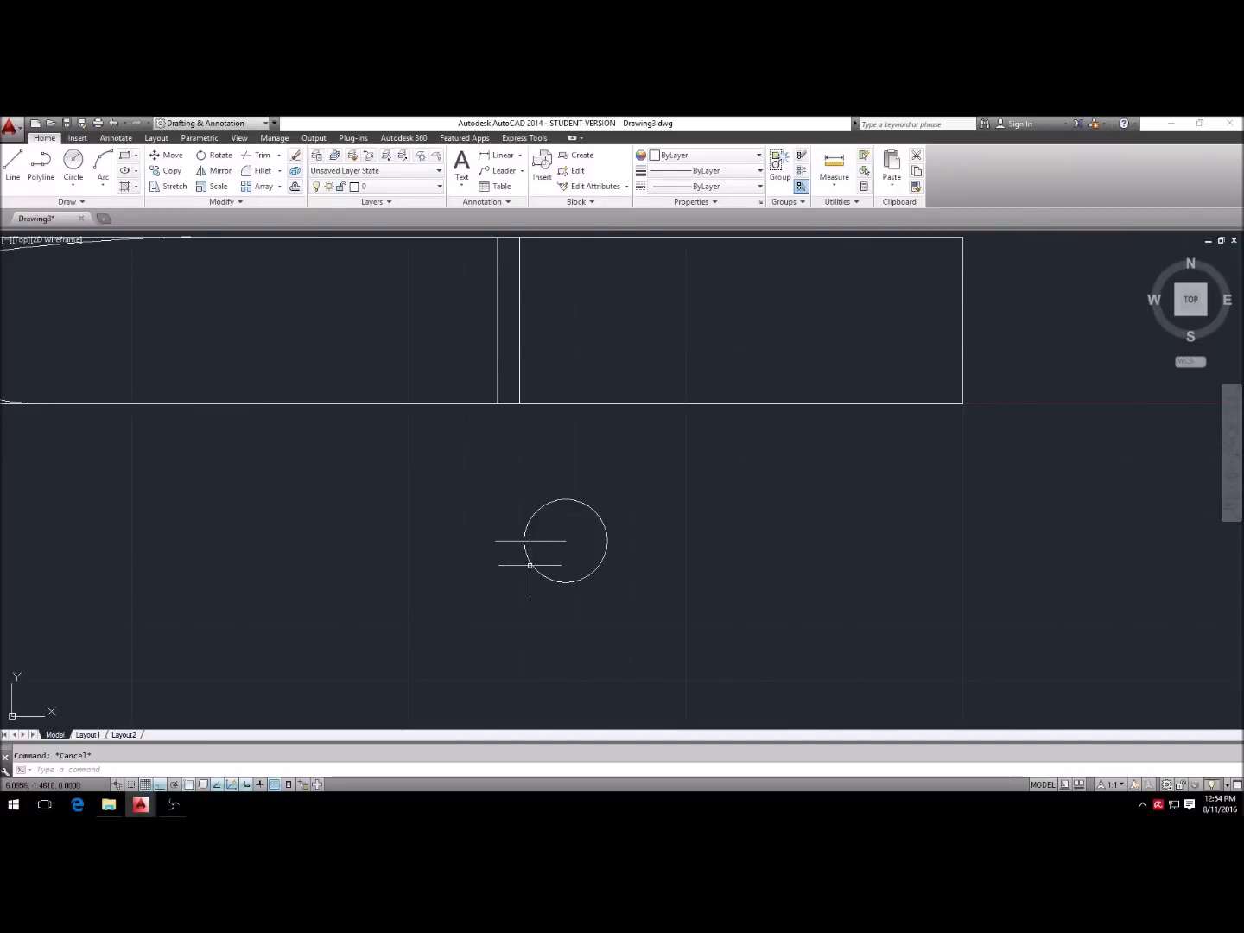
# Step: Trim off the part of the horizontal line that extends outside the circle
pyautogui.write('tr')
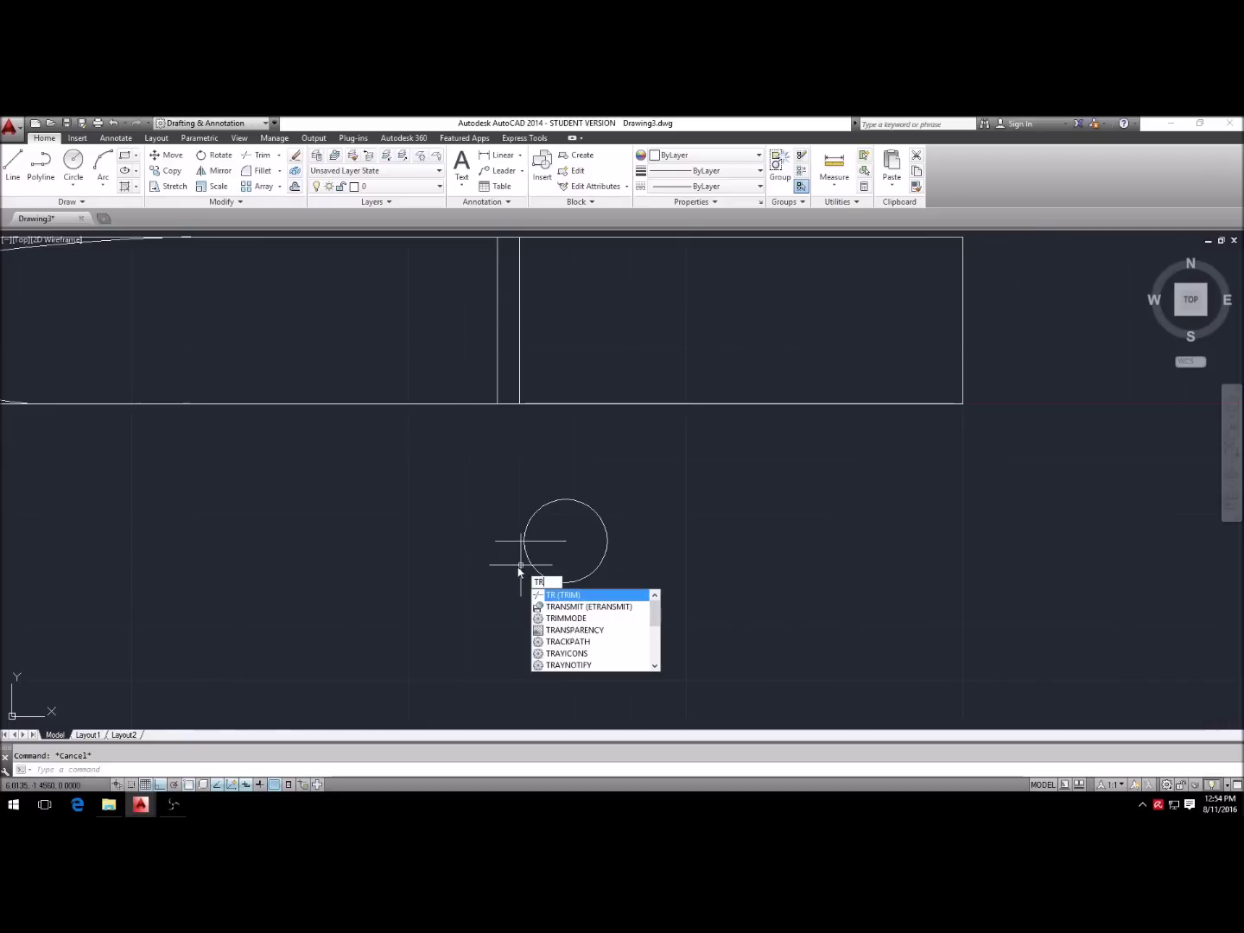
pyautogui.press('Return')
pyautogui.press('Return')
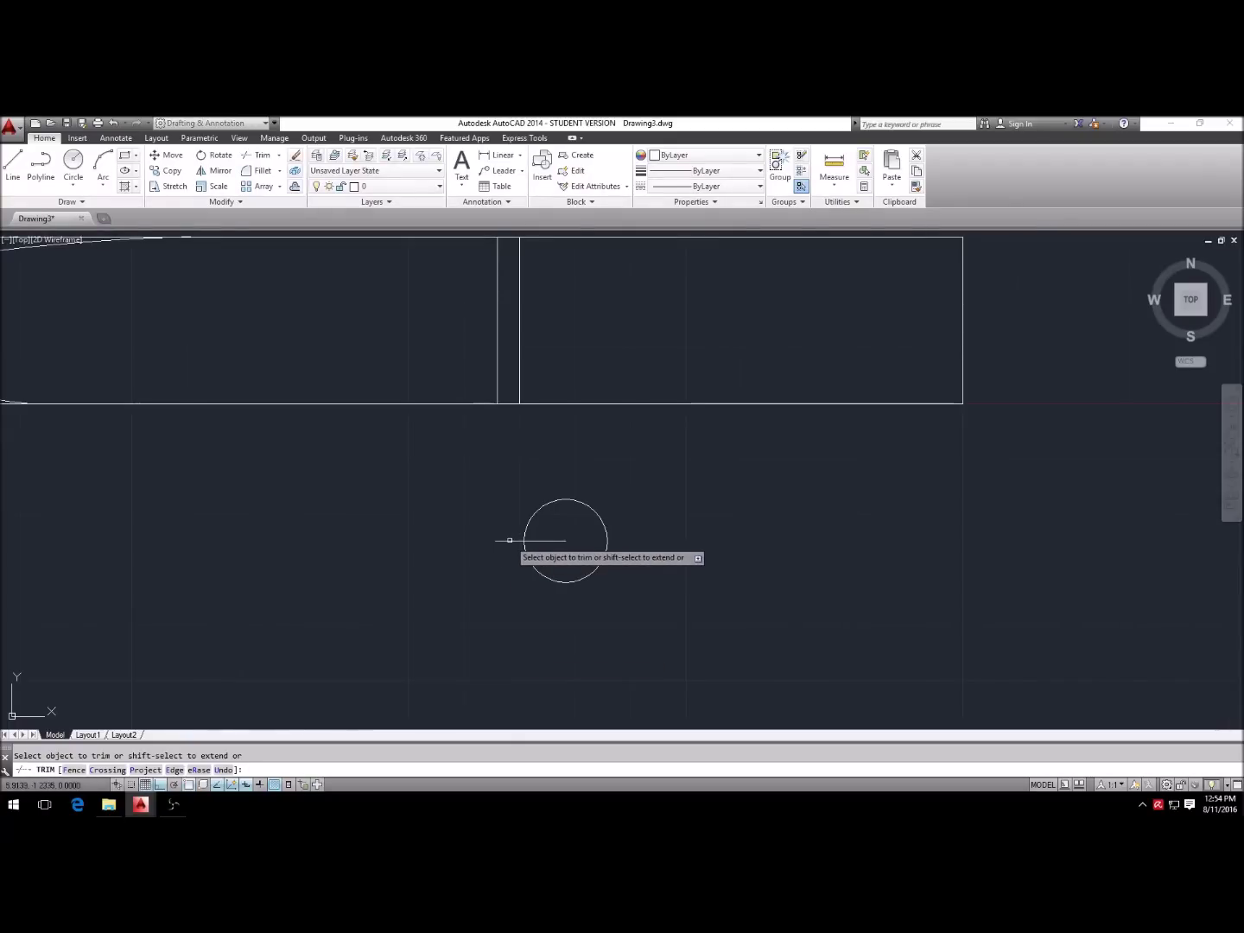
pyautogui.click(510, 540)
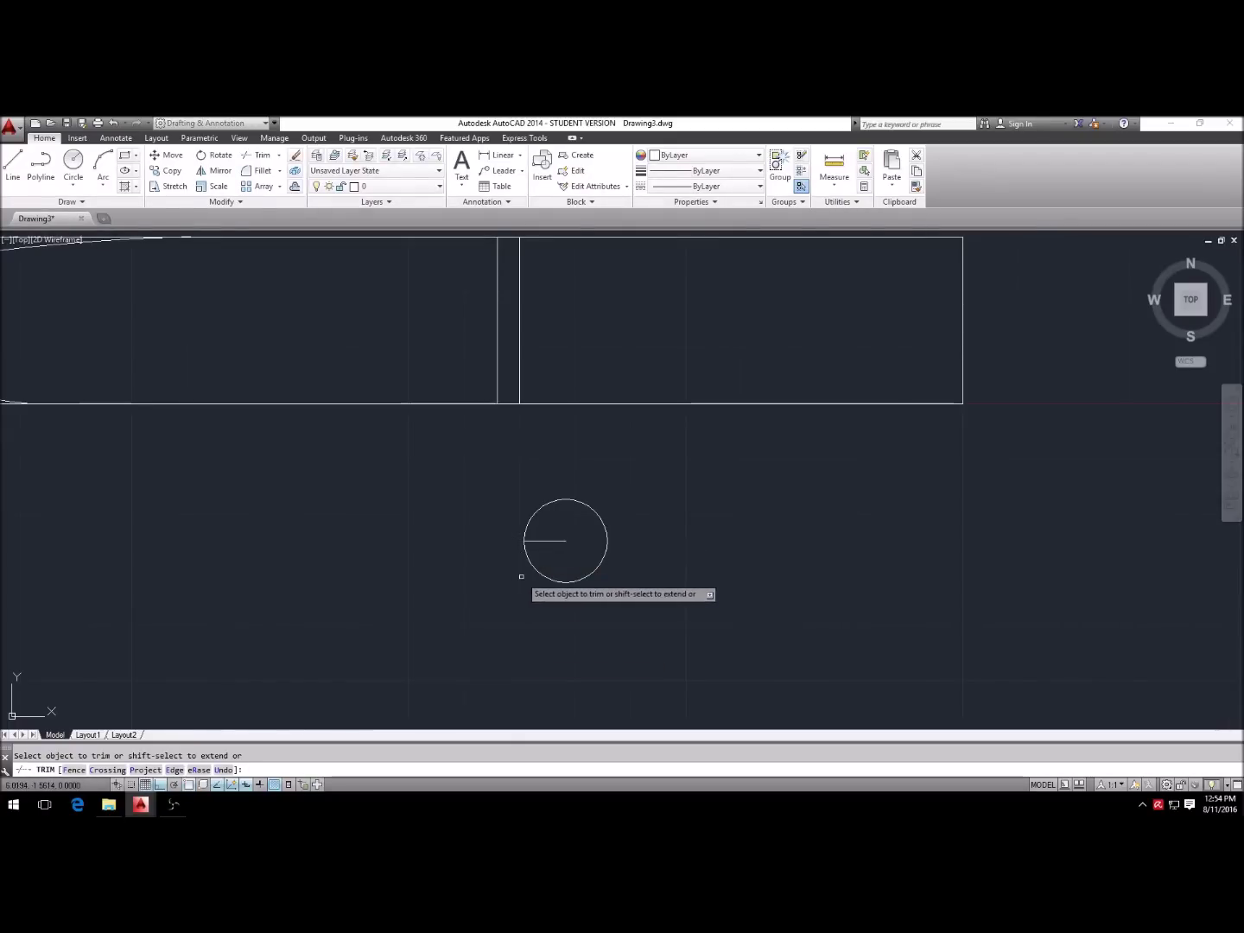
pyautogui.press('Escape')
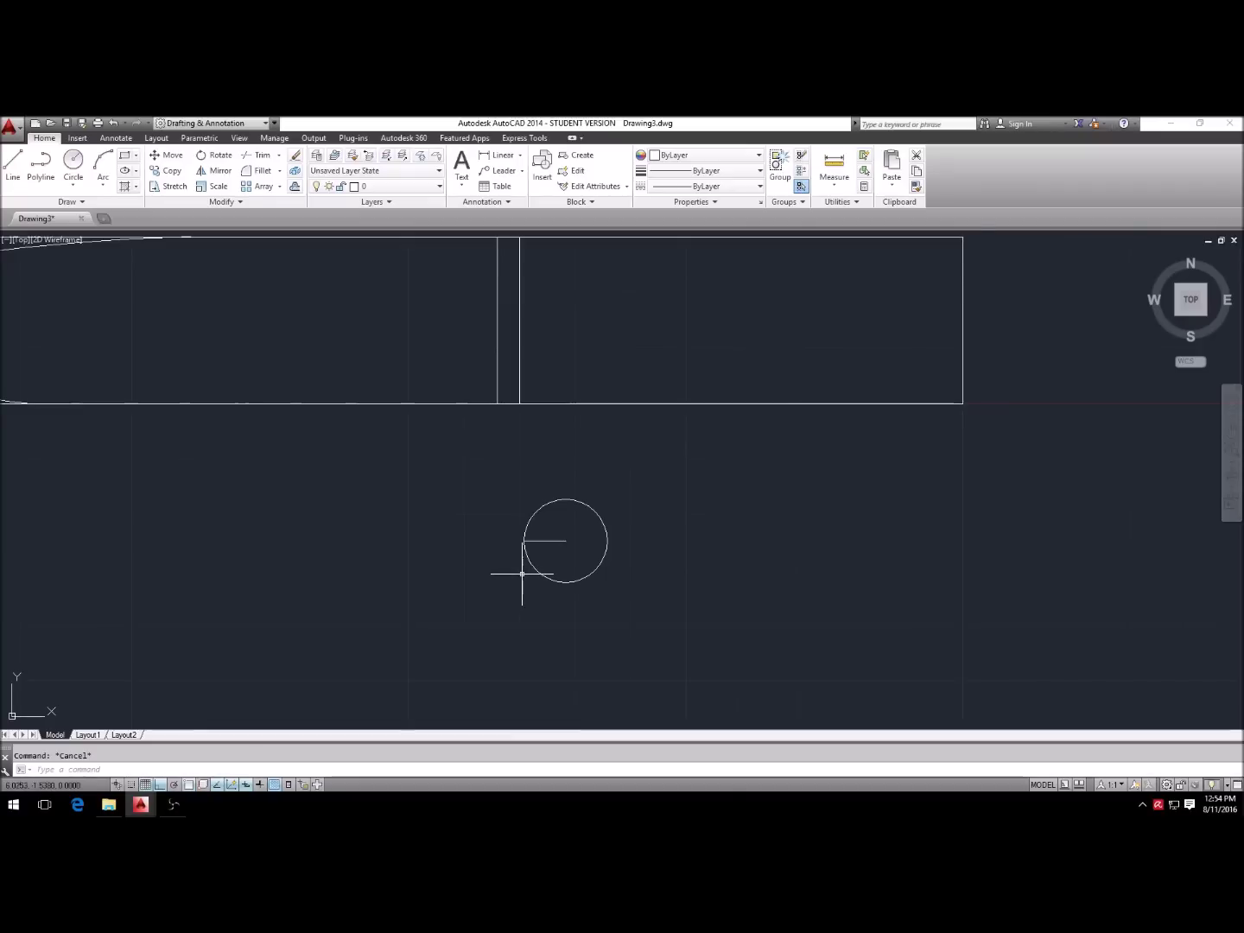
# Step: Move the circle and its radius line by the line's left end onto the right-hand vertical line inside the rectangle, with Ortho off
pyautogui.write('m')
pyautogui.press('Return')
pyautogui.click(613, 595)
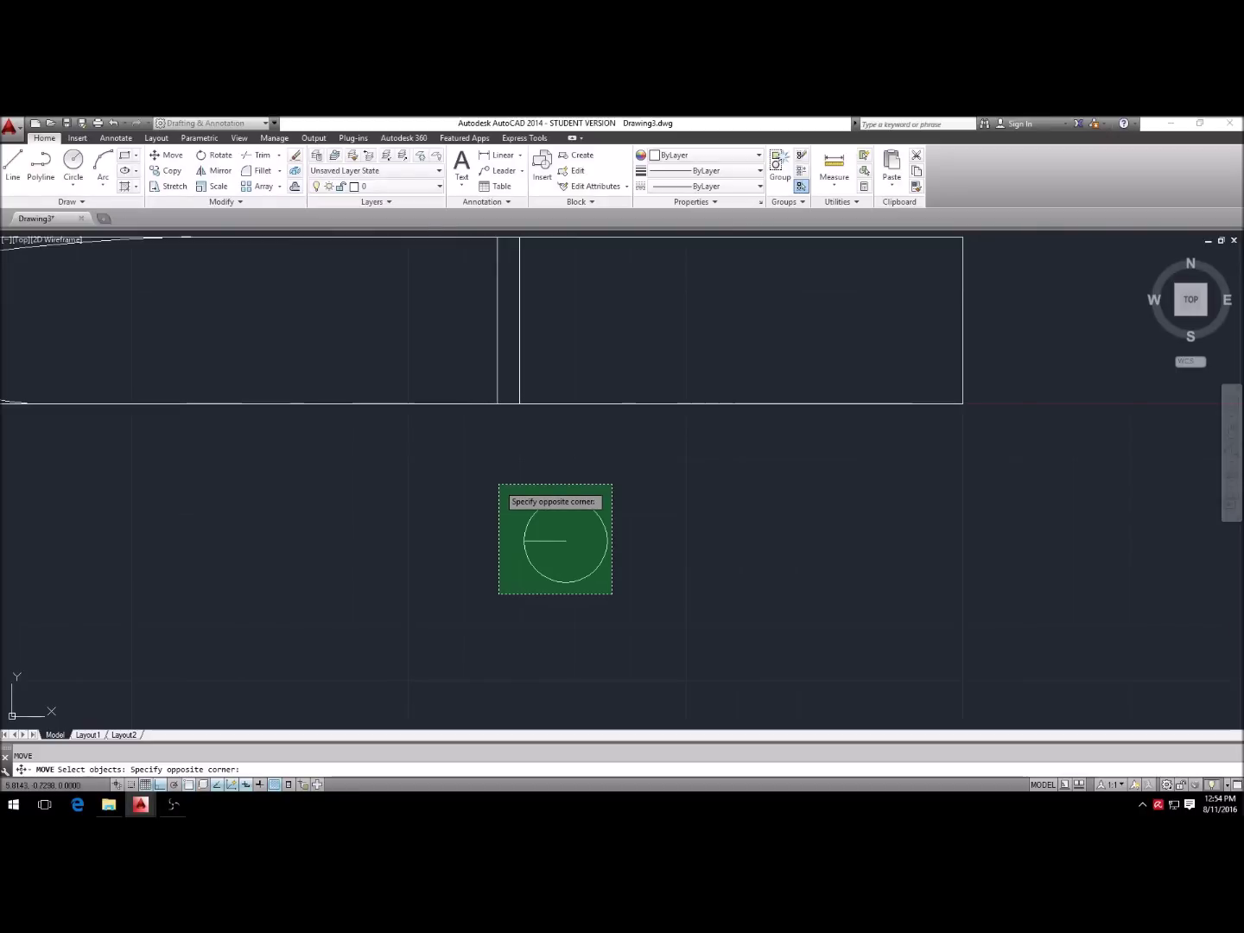
pyautogui.click(498, 485)
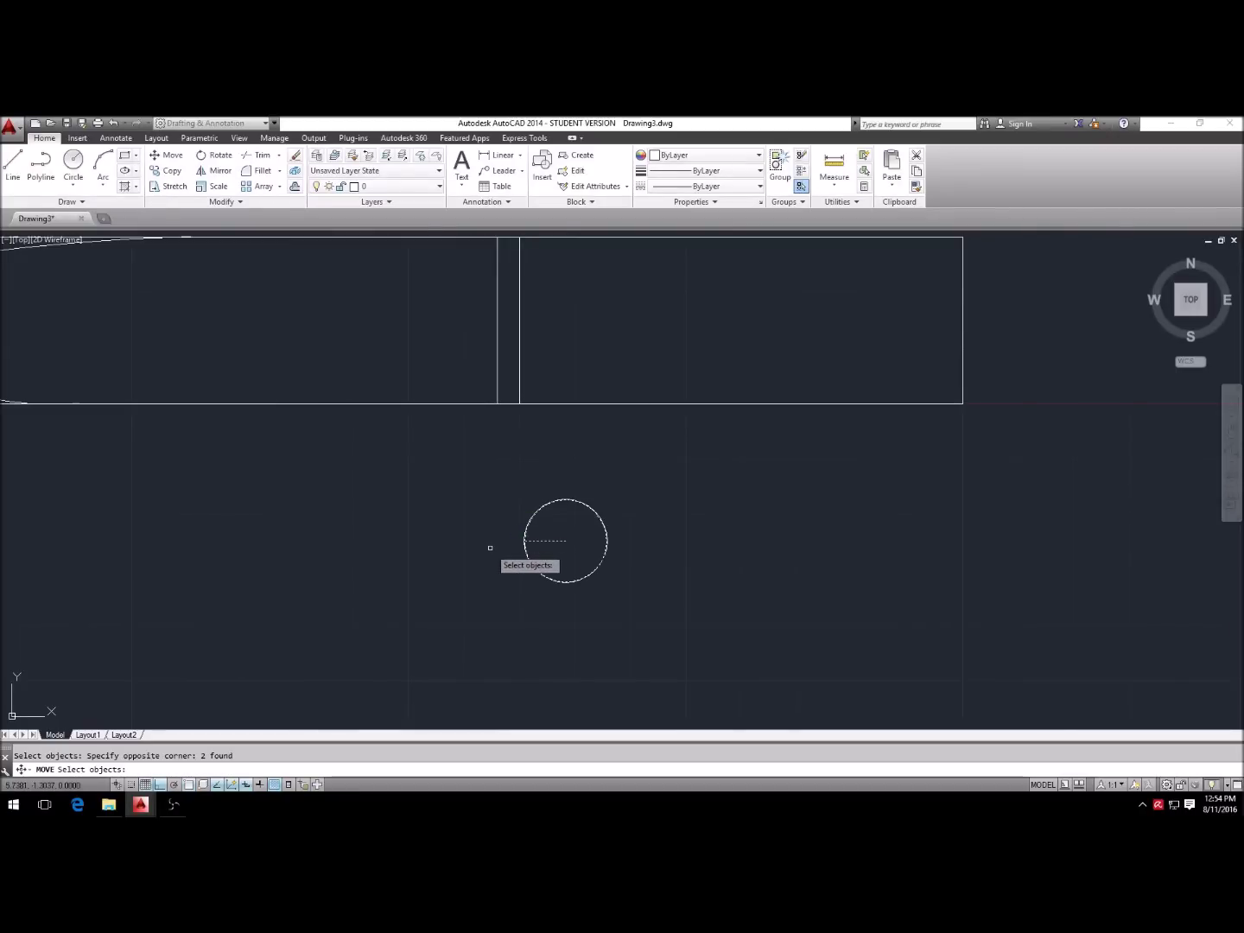
pyautogui.press('Return')
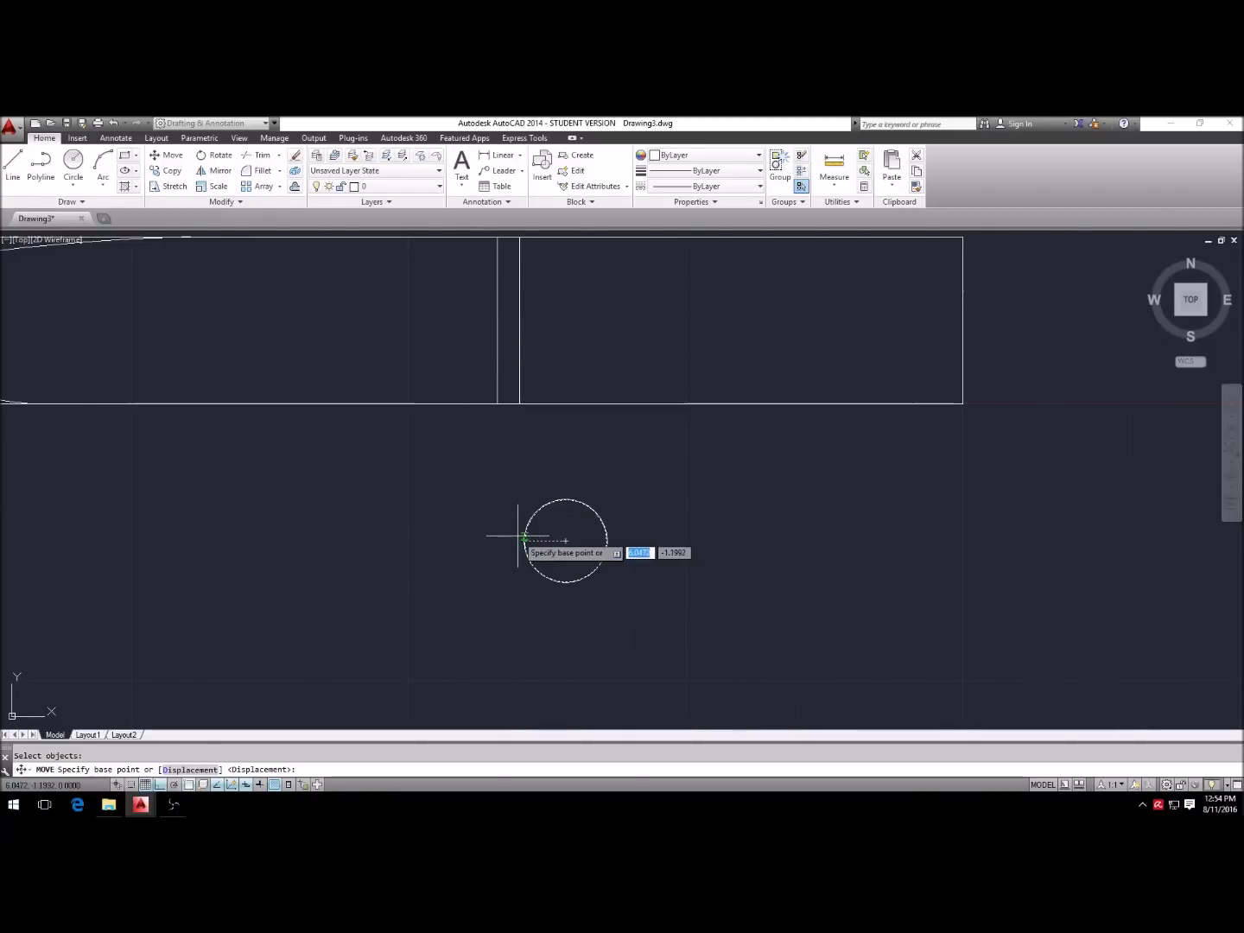
pyautogui.click(521, 537)
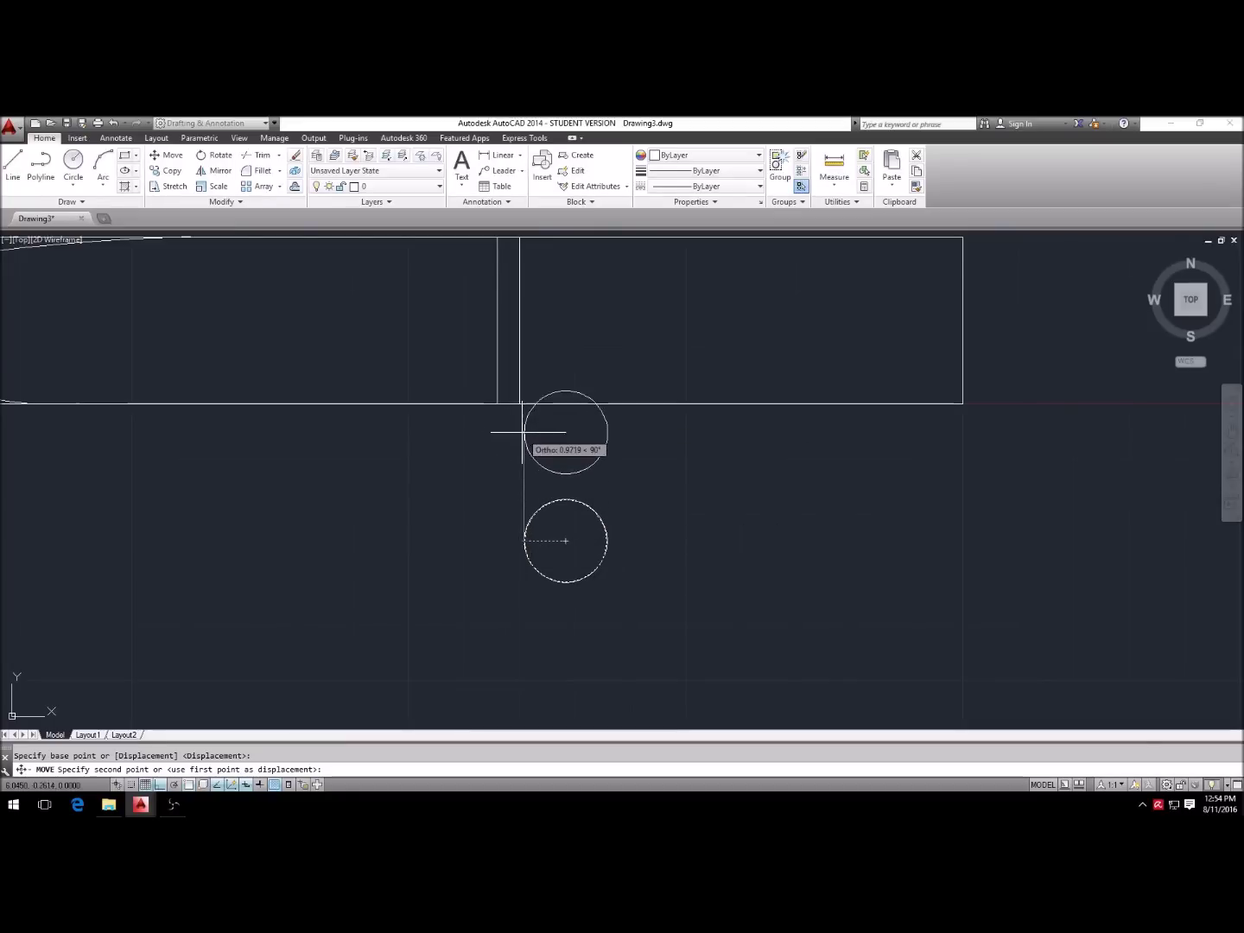
pyautogui.press('F8')
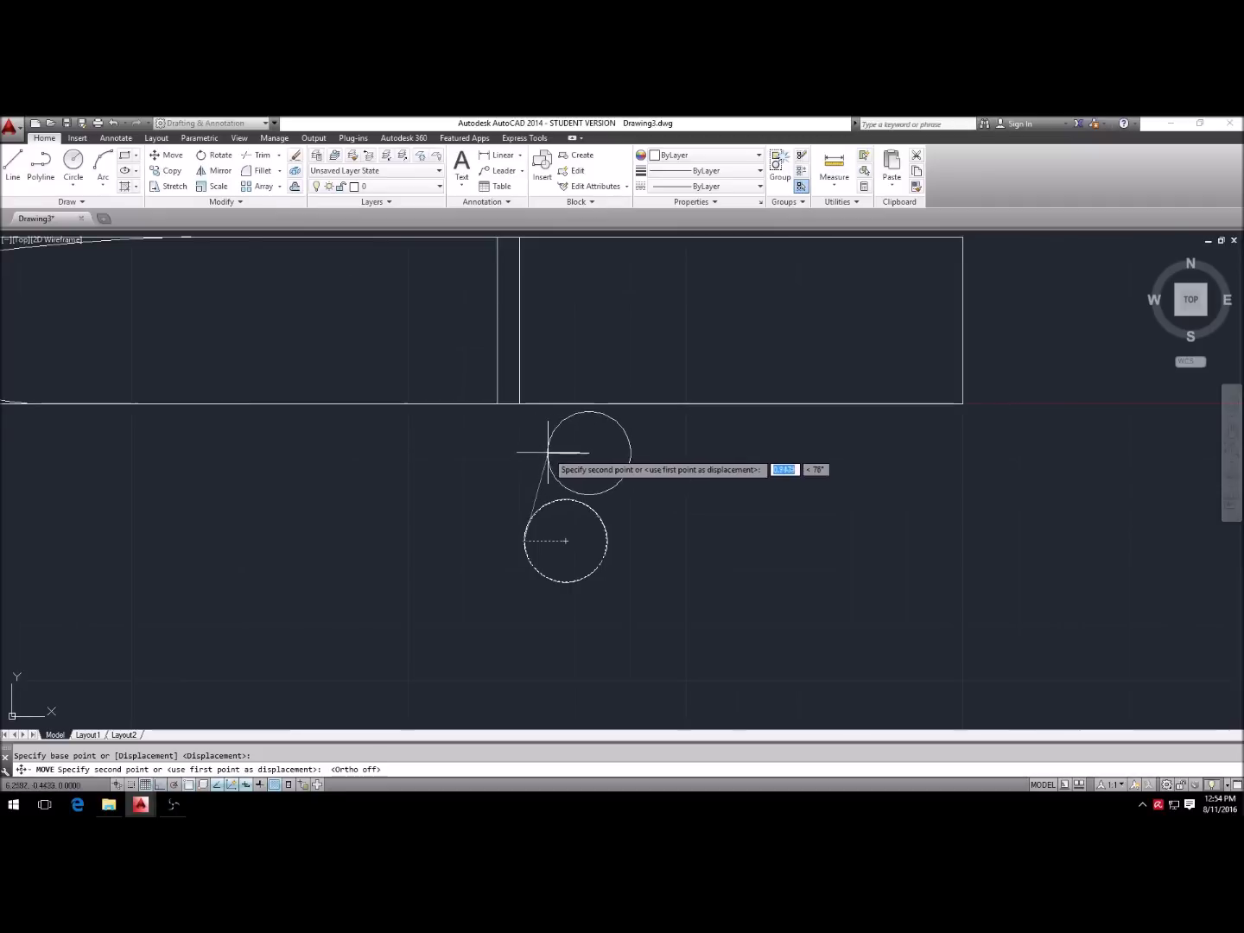
pyautogui.scroll(-2, 532, 380)
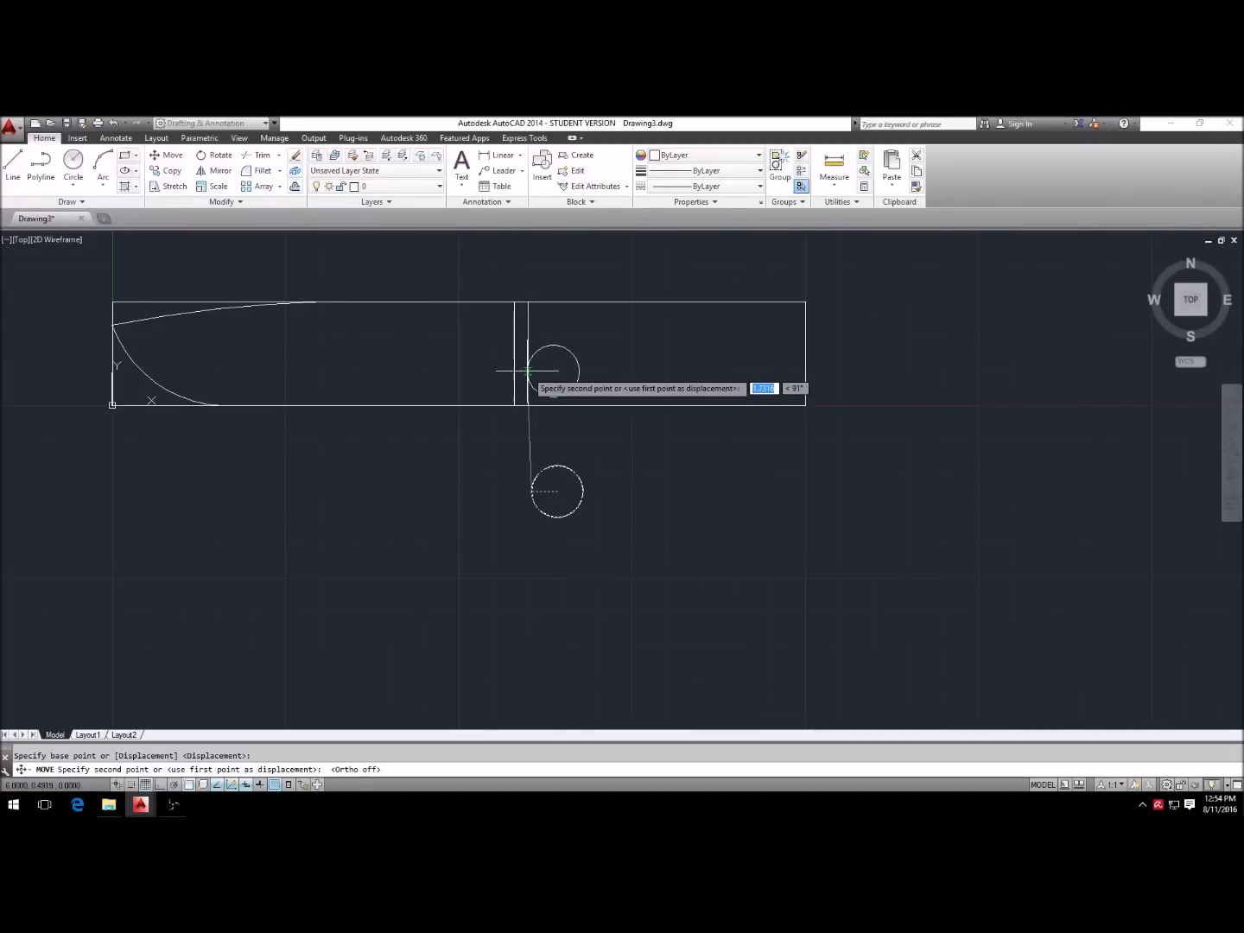
pyautogui.press('Return')
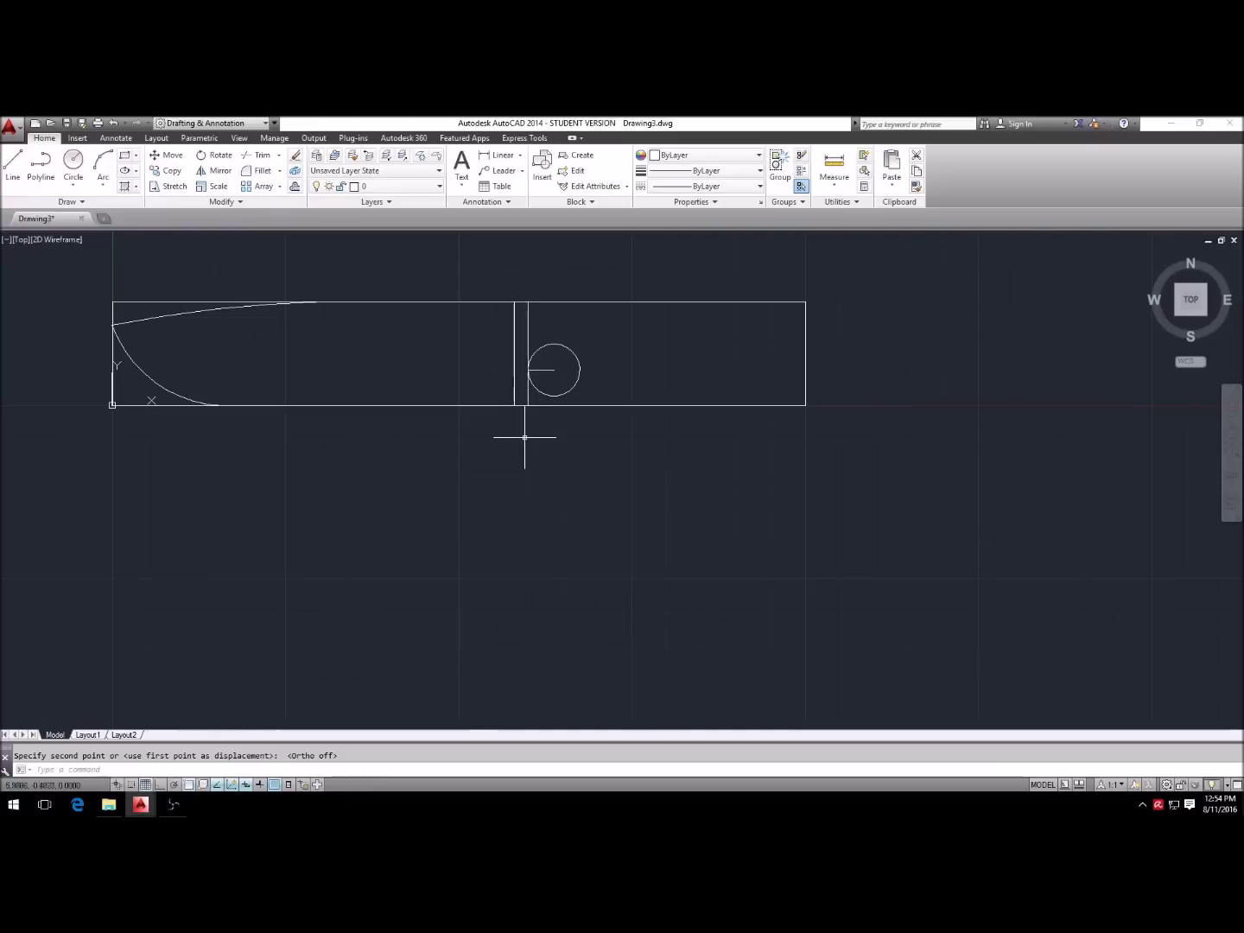
# Step: Check the vertical gap between the rectangle's top edge and the circle with a temporary linear dimension
pyautogui.click(499, 156)
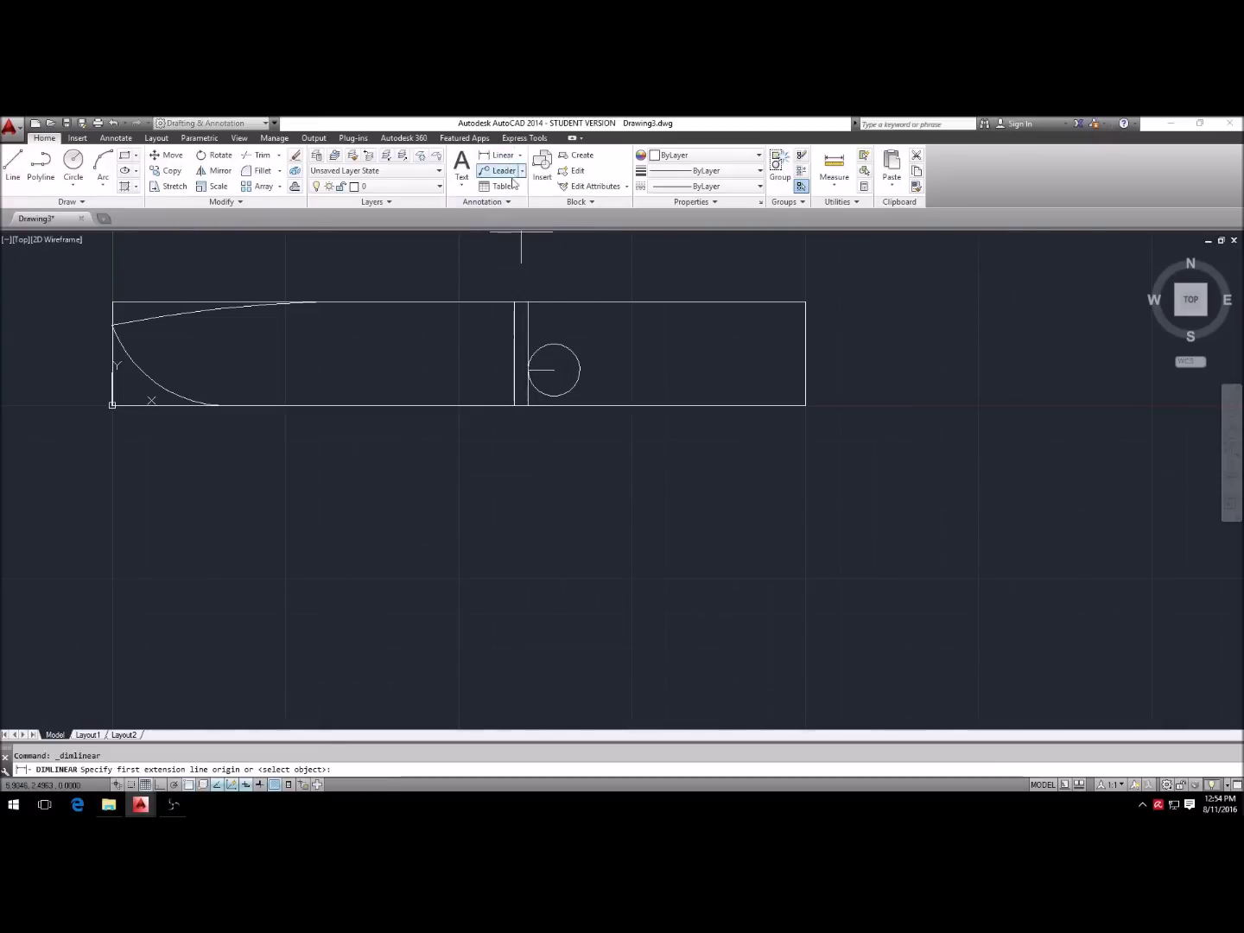
pyautogui.click(555, 302)
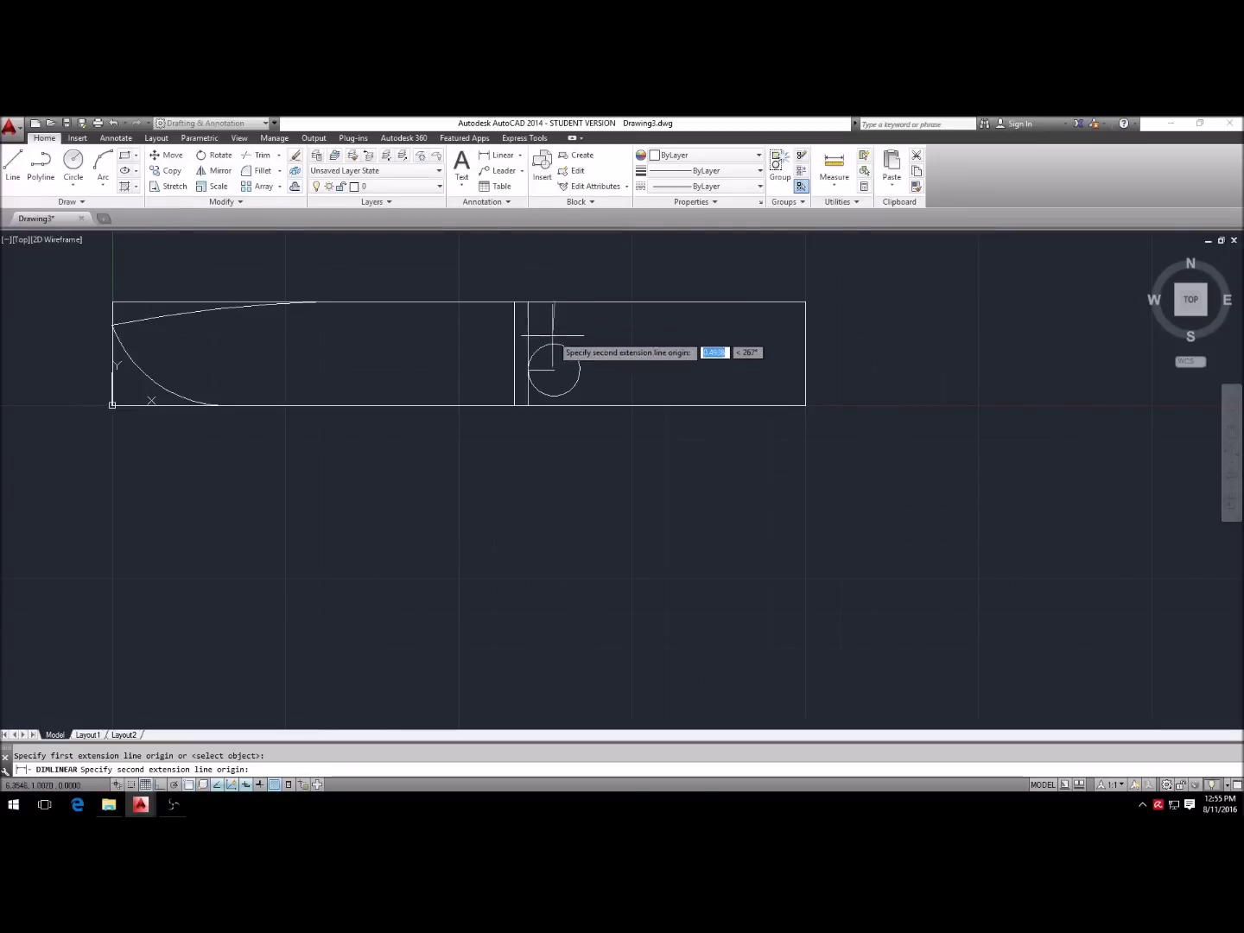
pyautogui.click(555, 344)
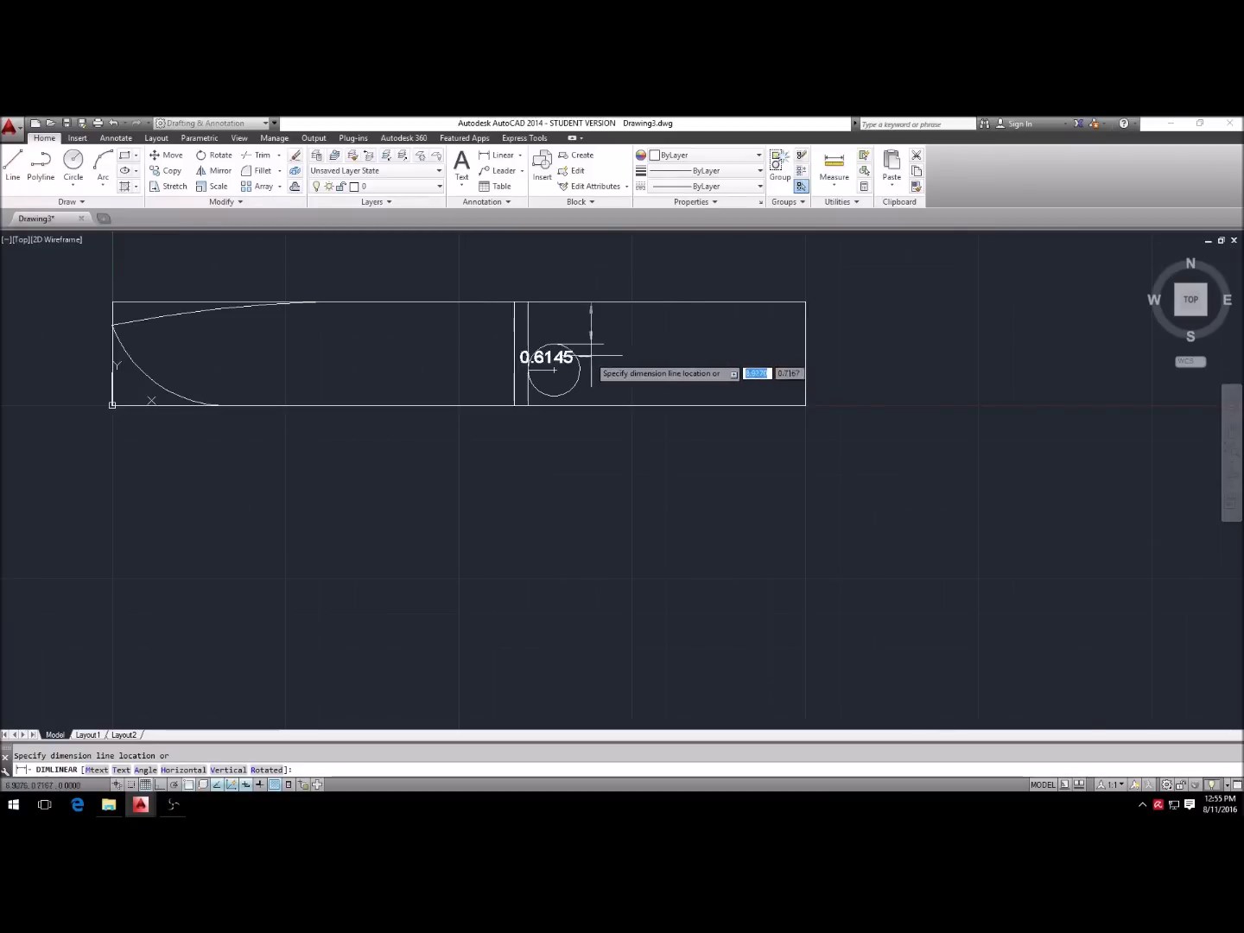
pyautogui.press('Escape')
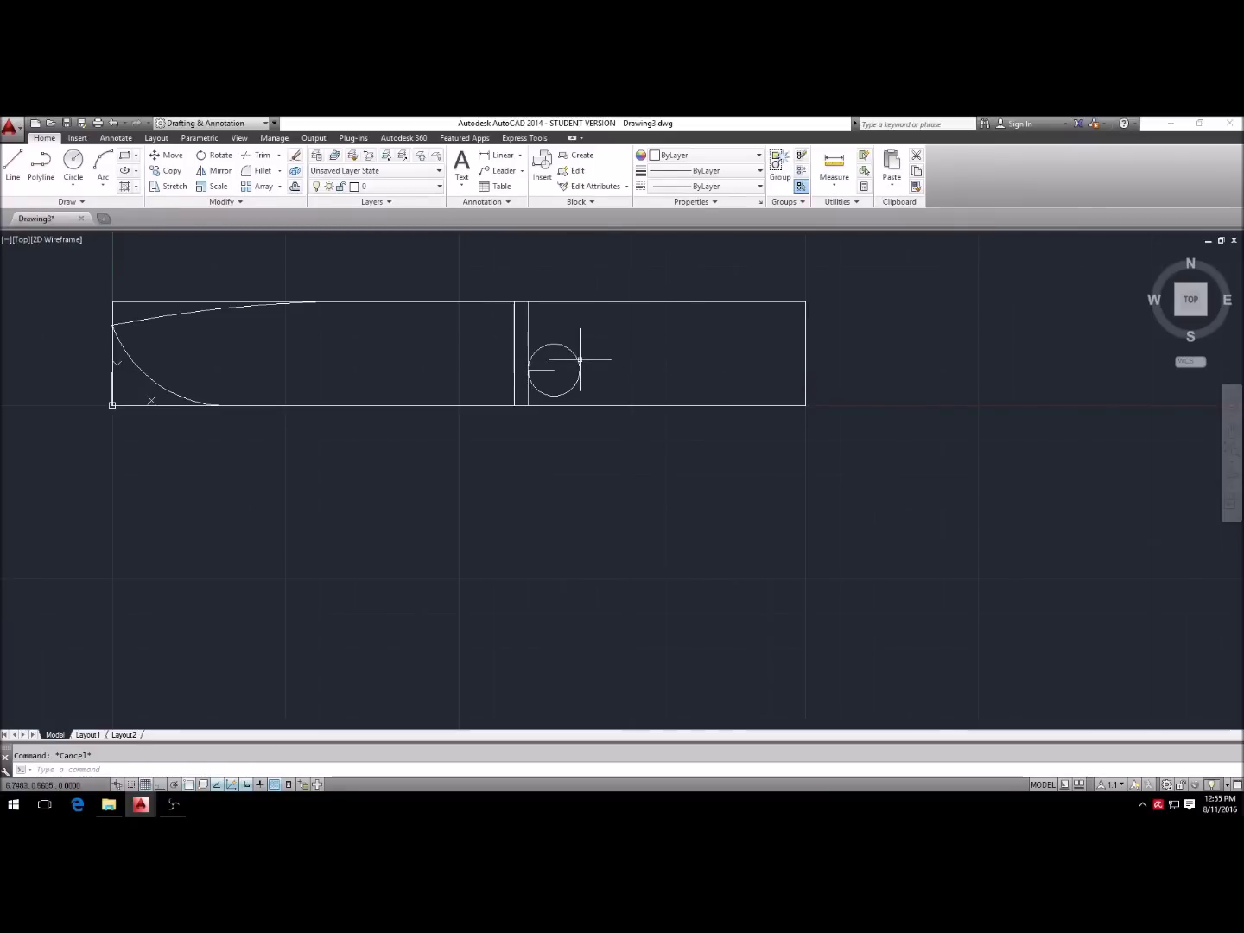
pyautogui.press('Return')
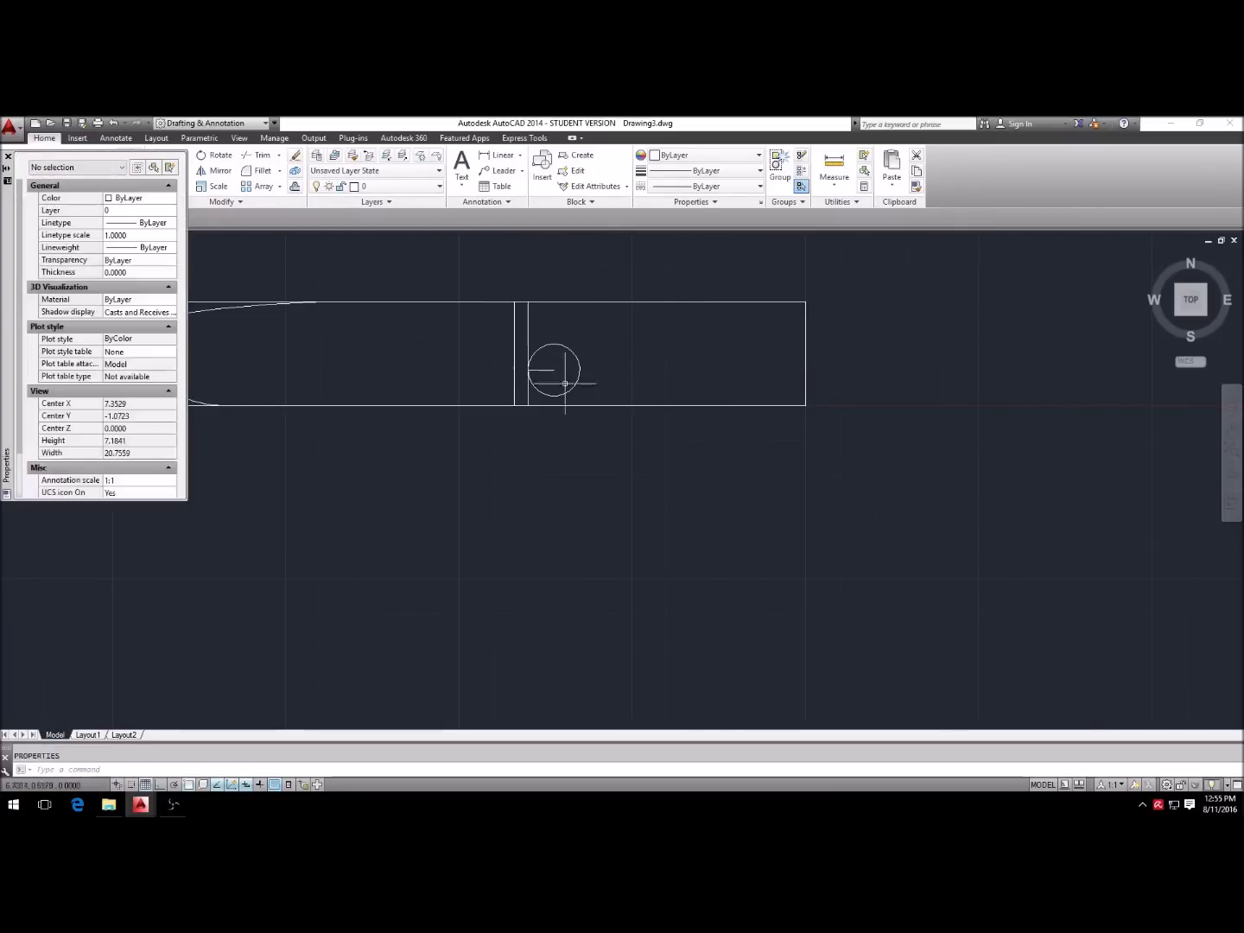
pyautogui.click(7, 157)
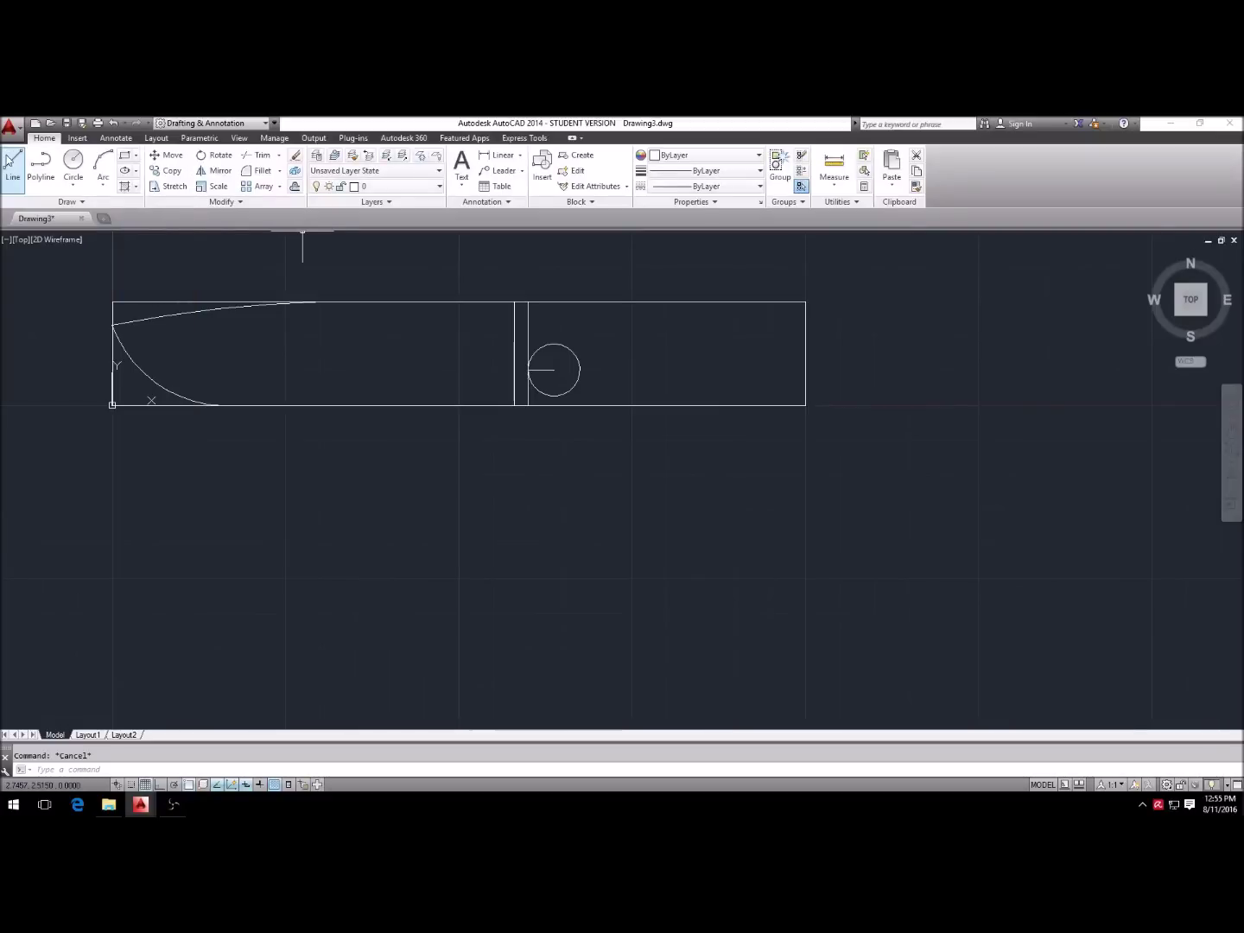
# Step: Move the circle and its radius line down about 0.1 along the right-hand vertical line, using the line's left end as base point
pyautogui.write('m')
pyautogui.press('Return')
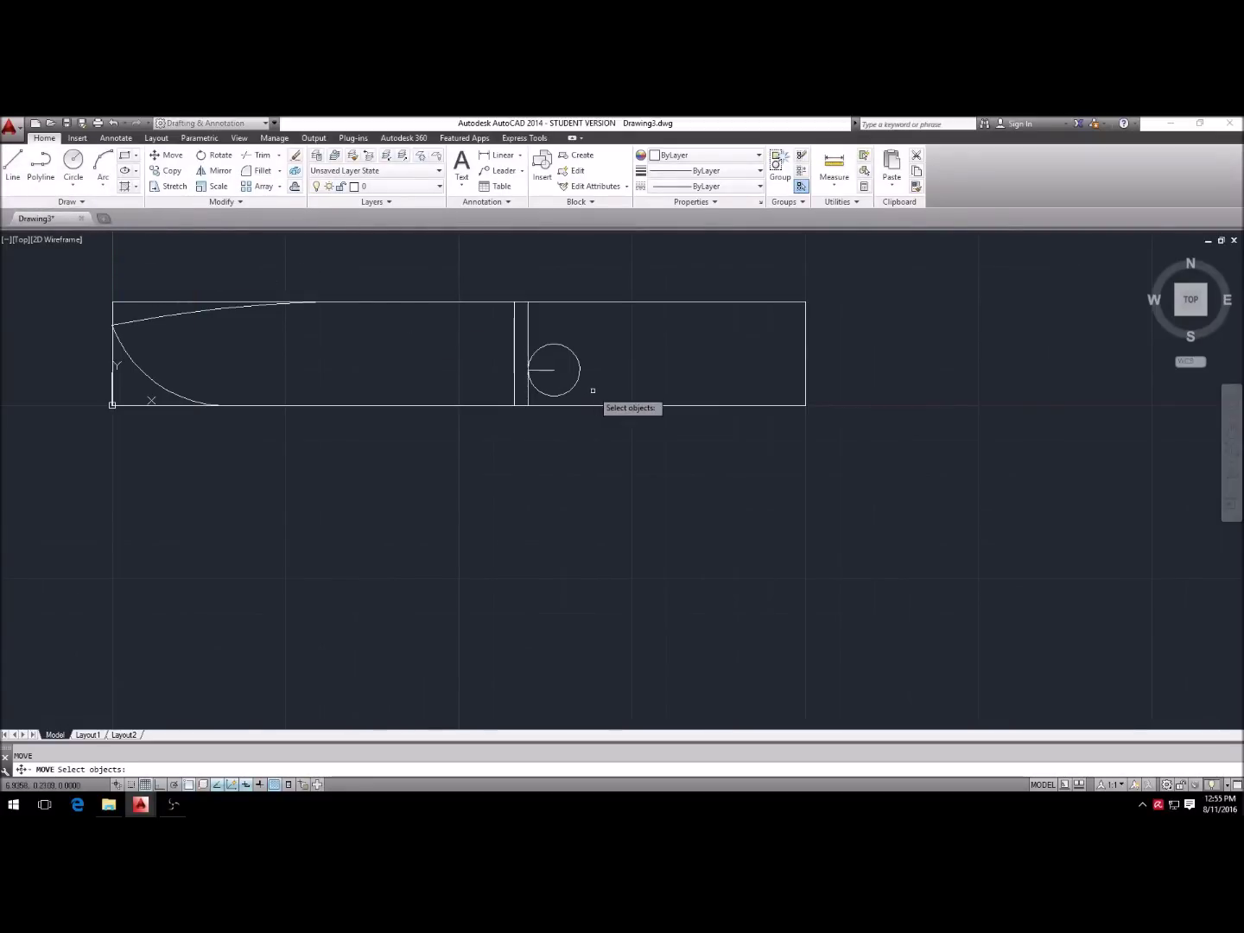
pyautogui.click(593, 390)
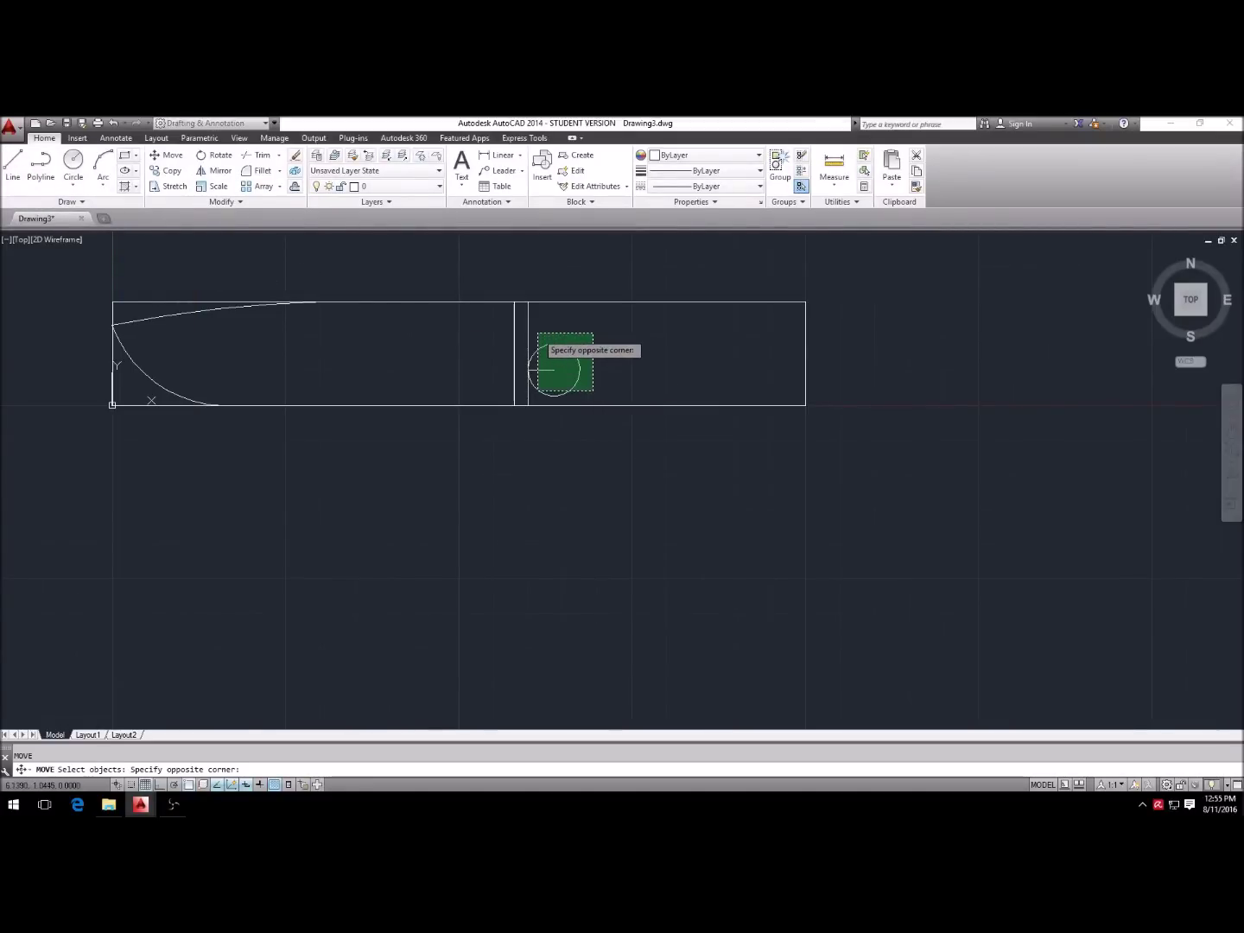
pyautogui.click(538, 334)
pyautogui.press('Return')
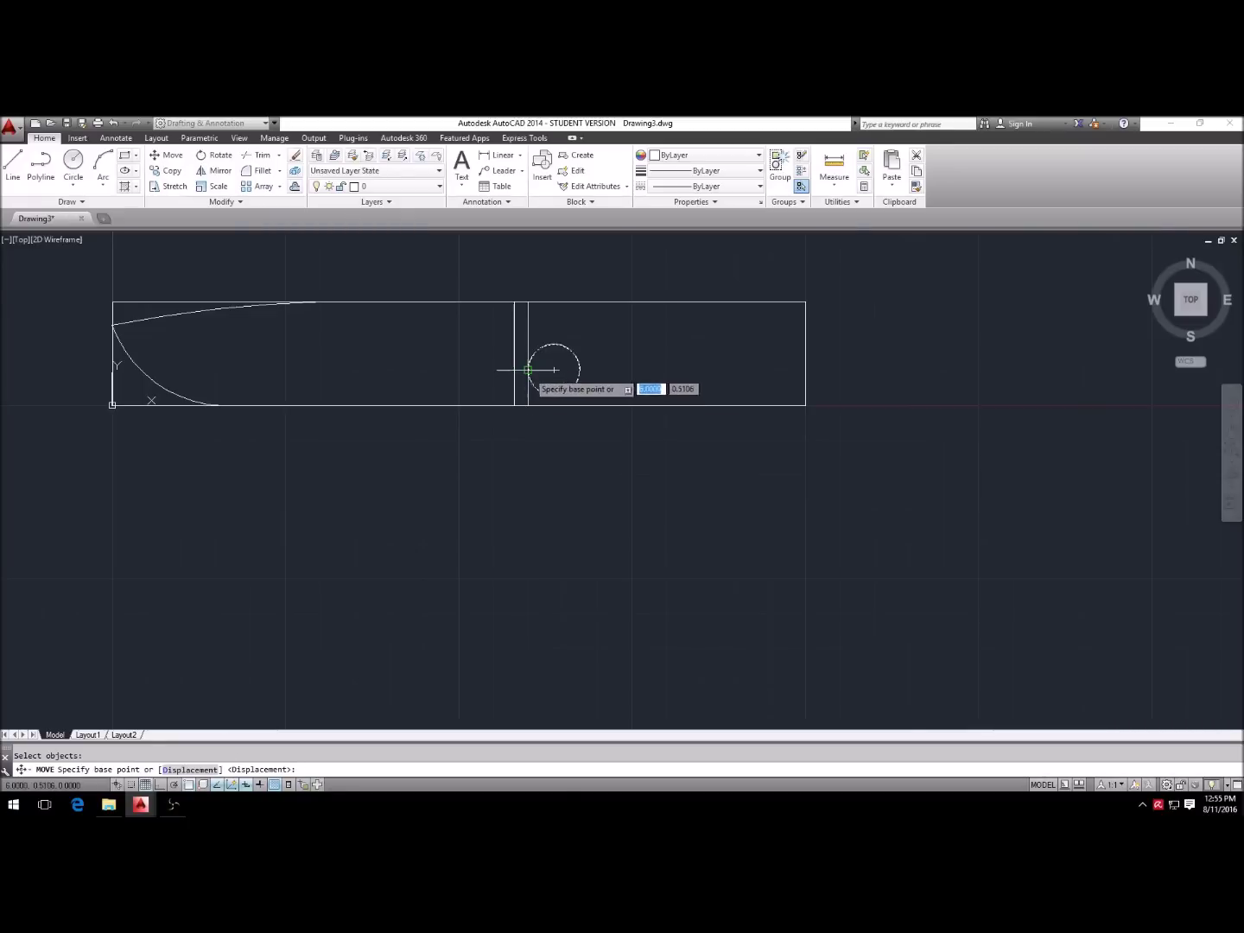
pyautogui.click(528, 370)
pyautogui.scroll(6, 528, 369)
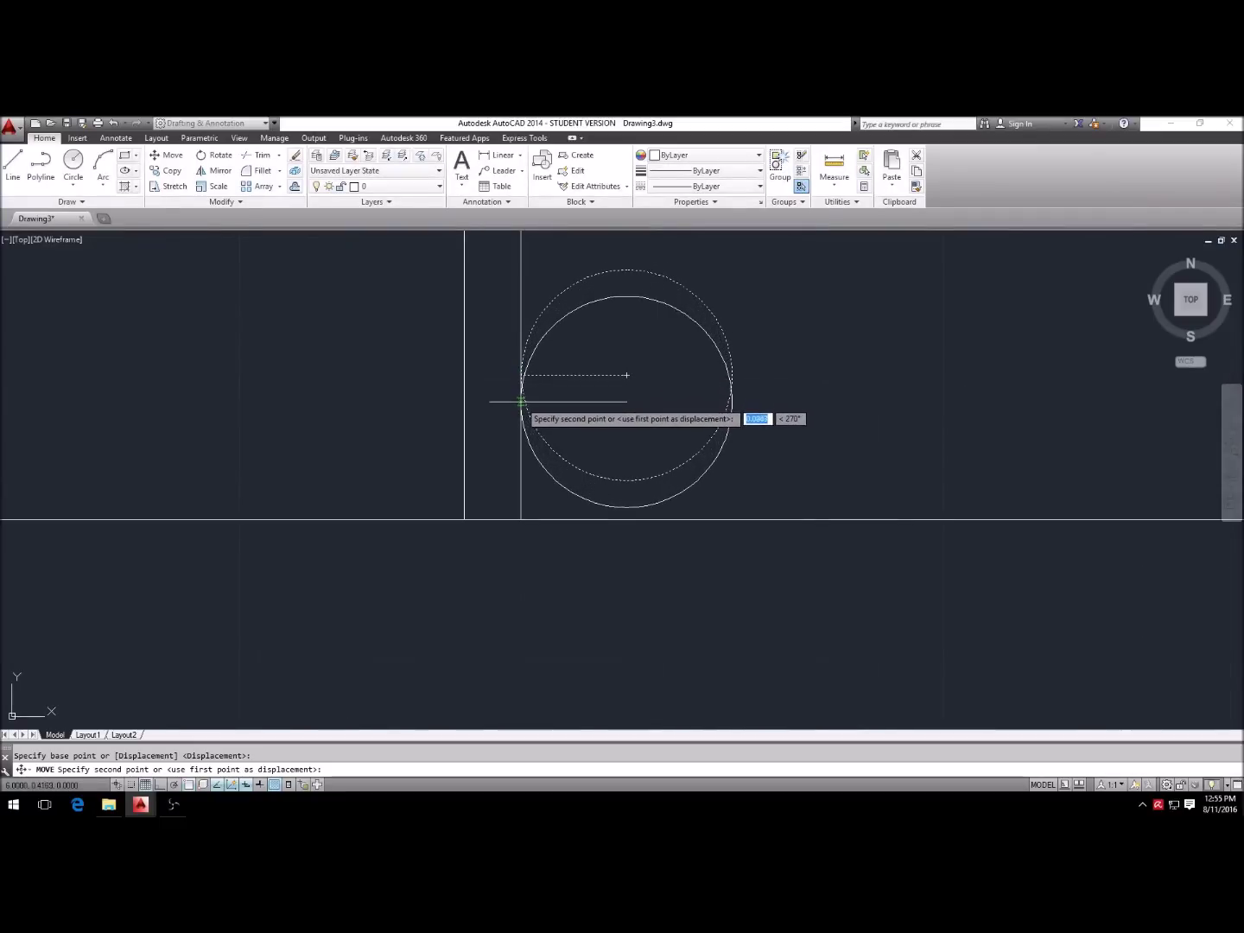
pyautogui.click(521, 404)
# Step: Measure the distance from the top of the lowered circle to the rectangle's top edge with a temporary linear dimension
pyautogui.scroll(-3, 671, 416)
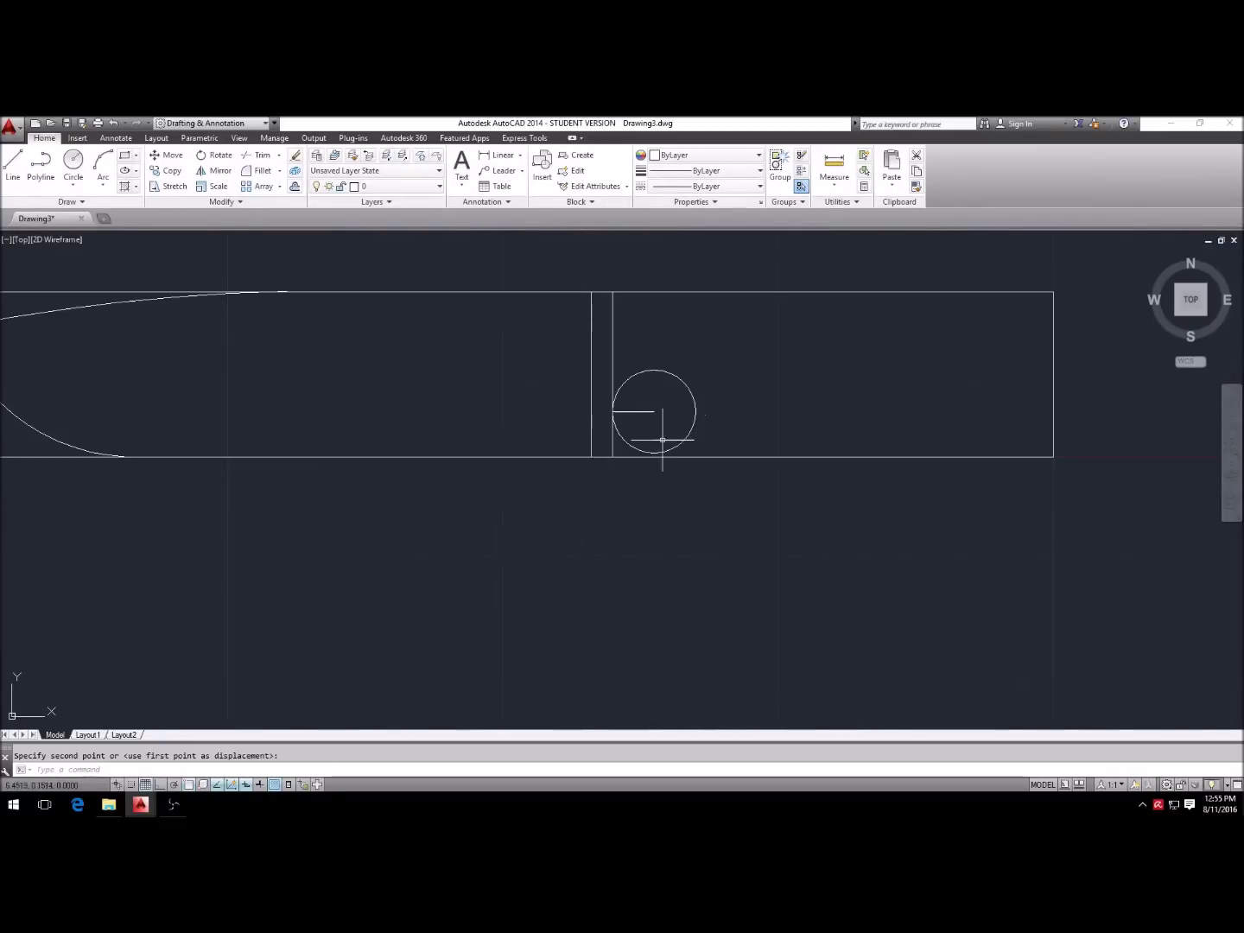
pyautogui.scroll(-2, 471, 506)
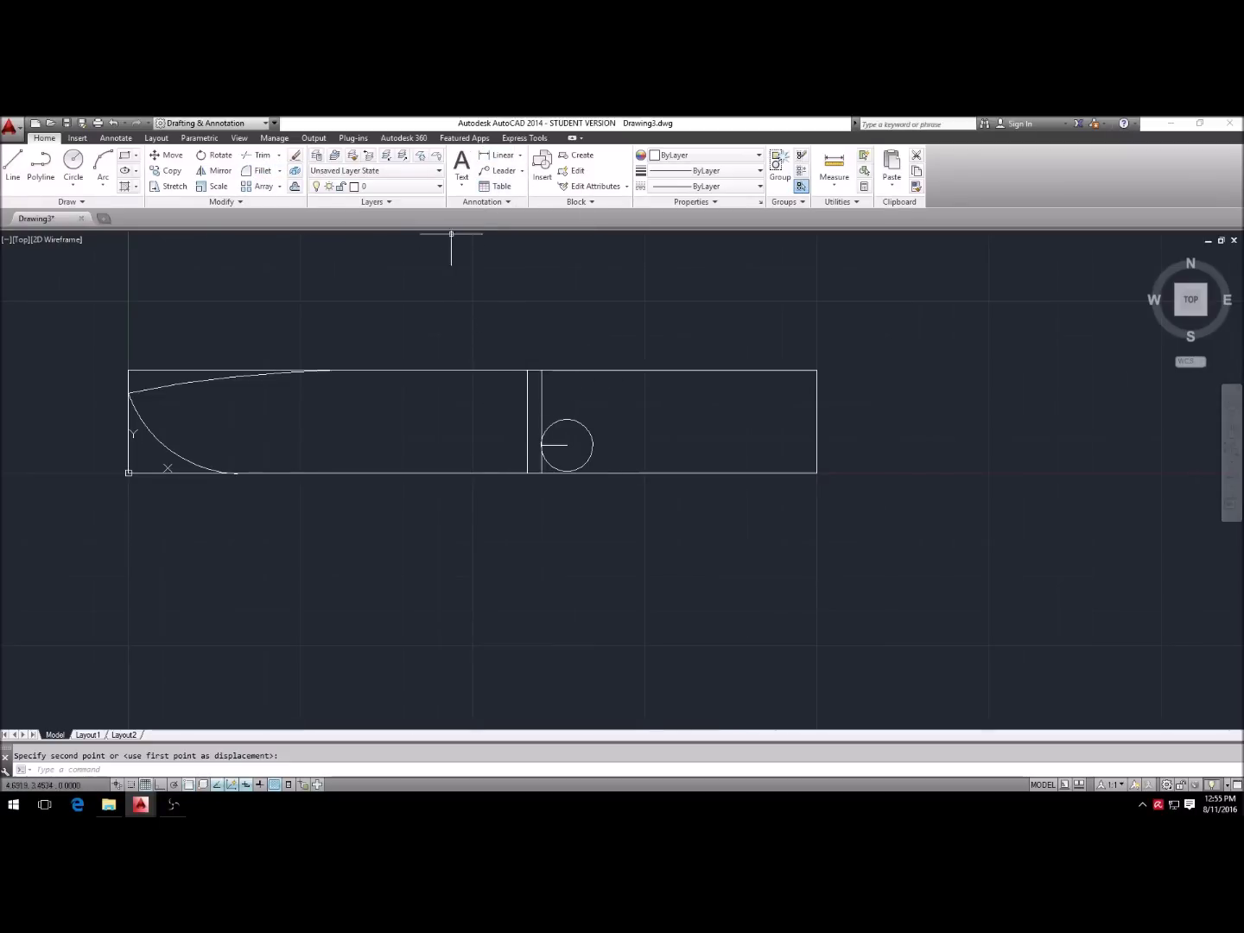
pyautogui.click(501, 156)
pyautogui.click(565, 419)
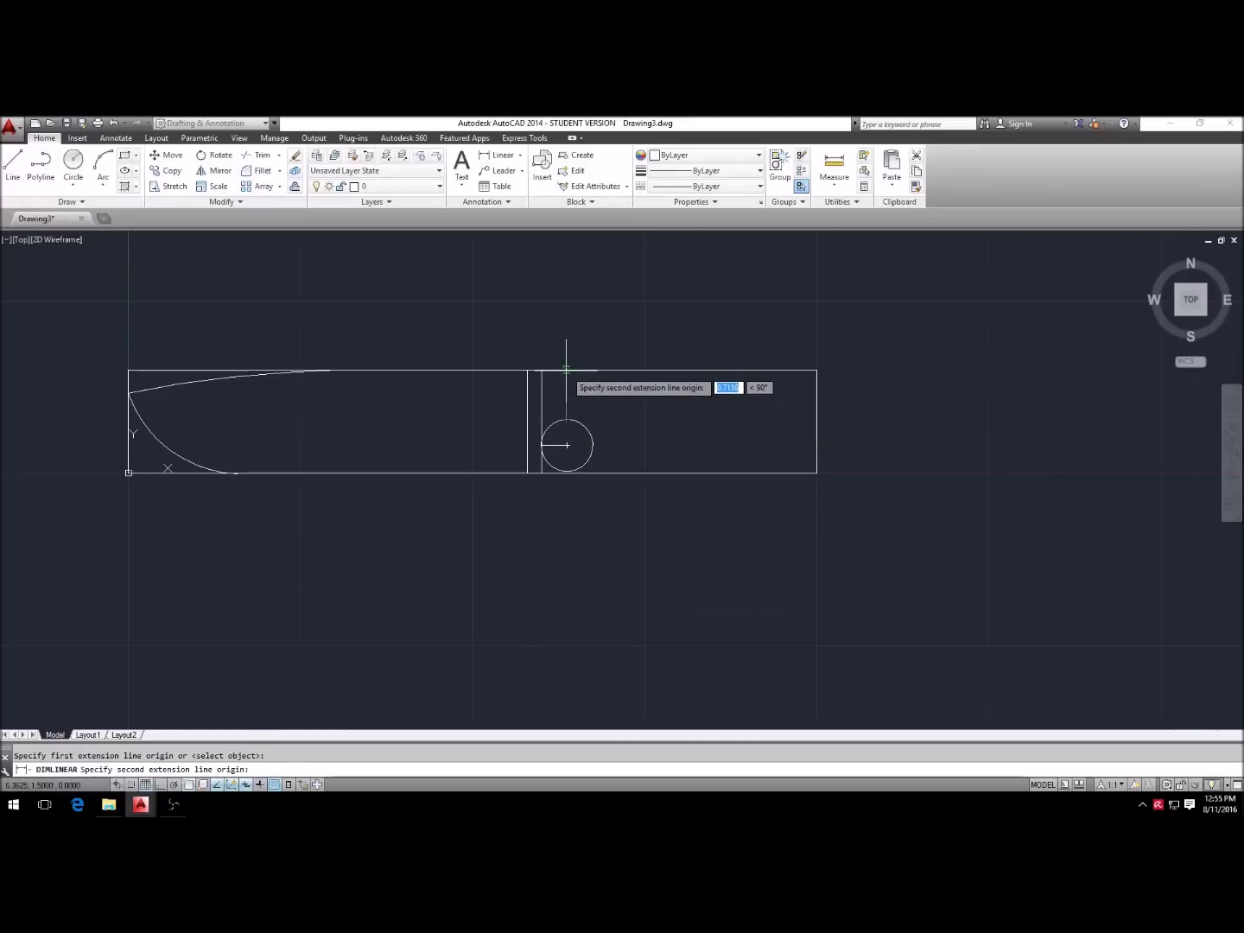
pyautogui.click(563, 371)
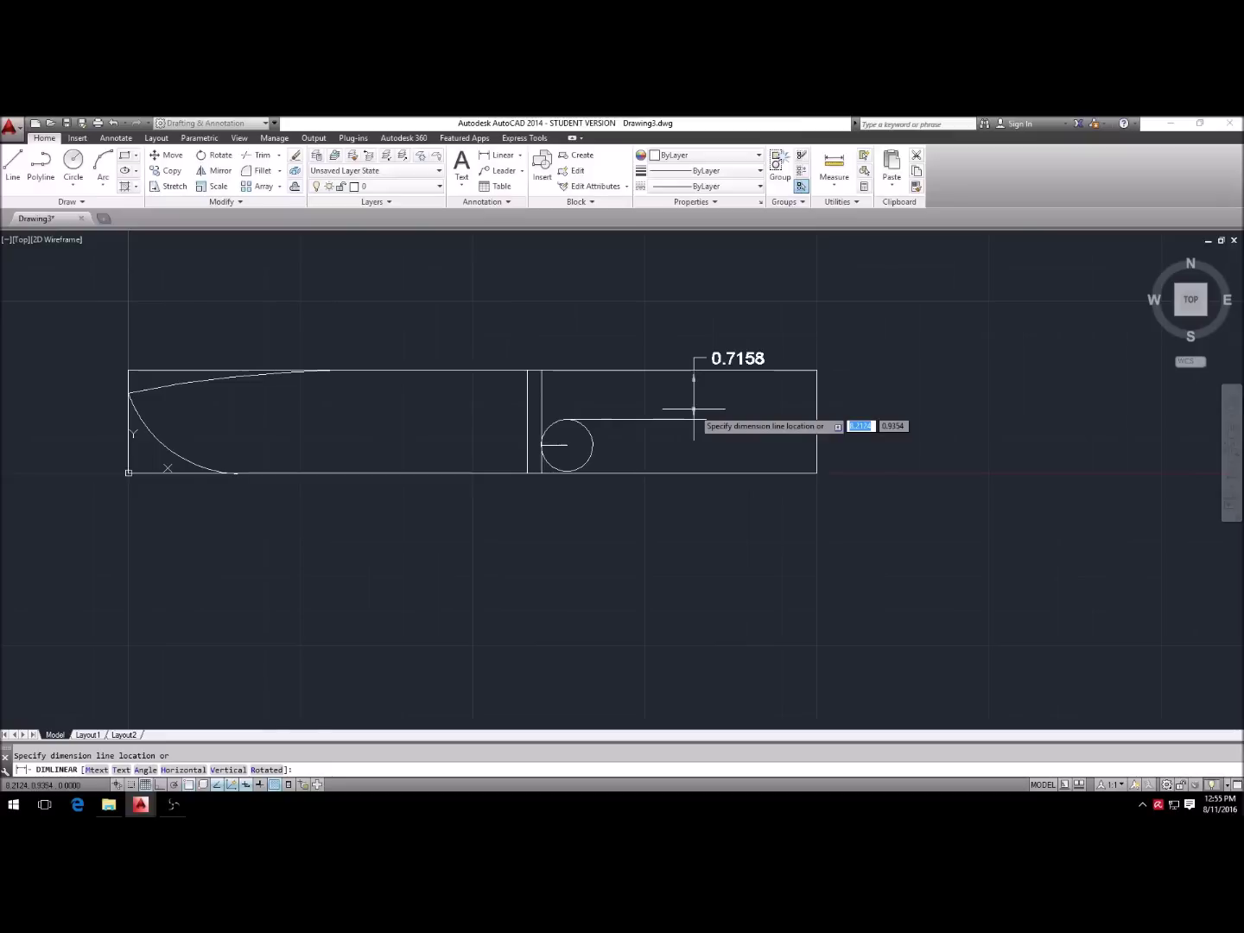
pyautogui.press('Escape')
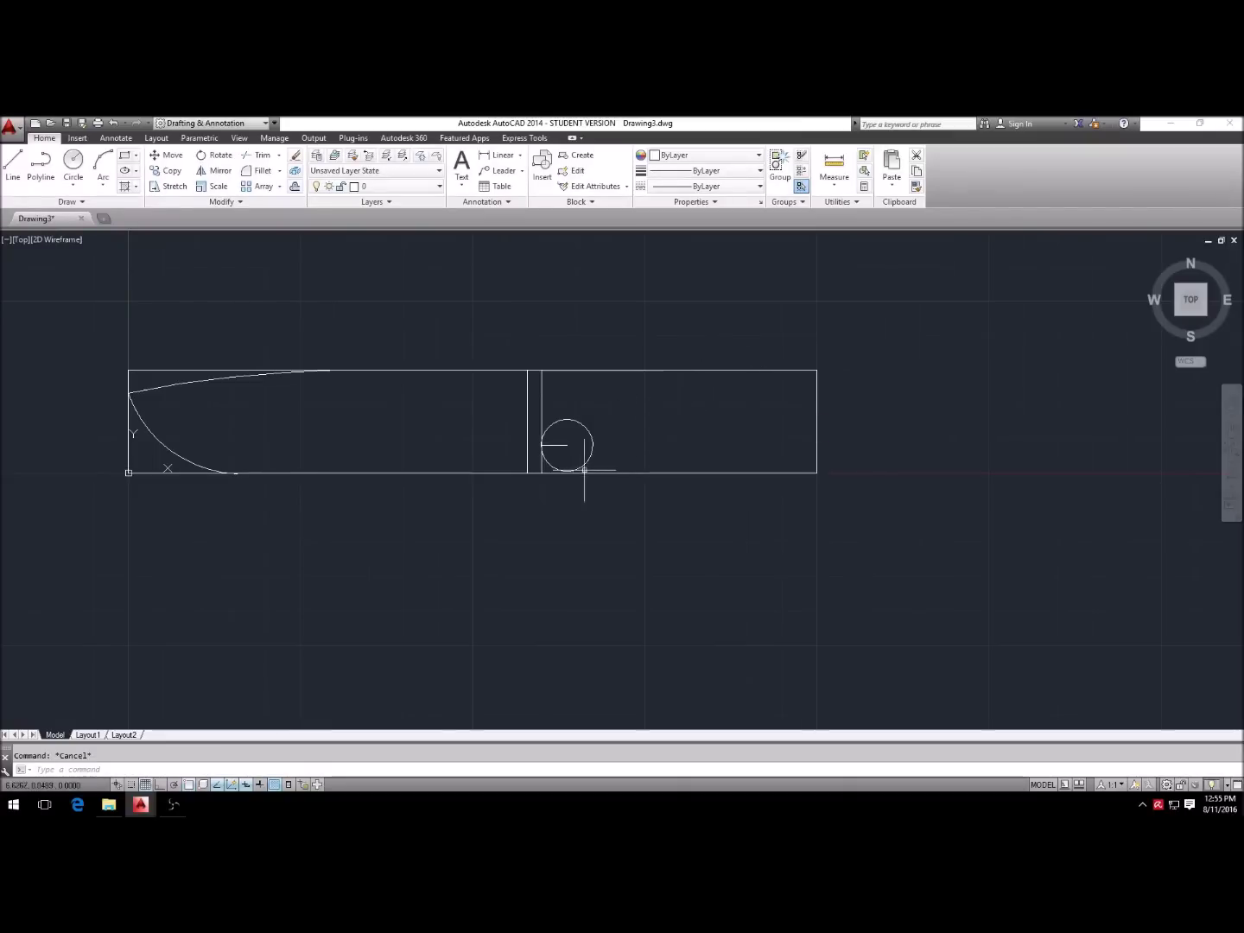
# Step: Copy the circle by its center about 2.7 units horizontally toward the rectangle's right end, with Ortho on
pyautogui.scroll(2, 559, 451)
pyautogui.scroll(-2, 623, 407)
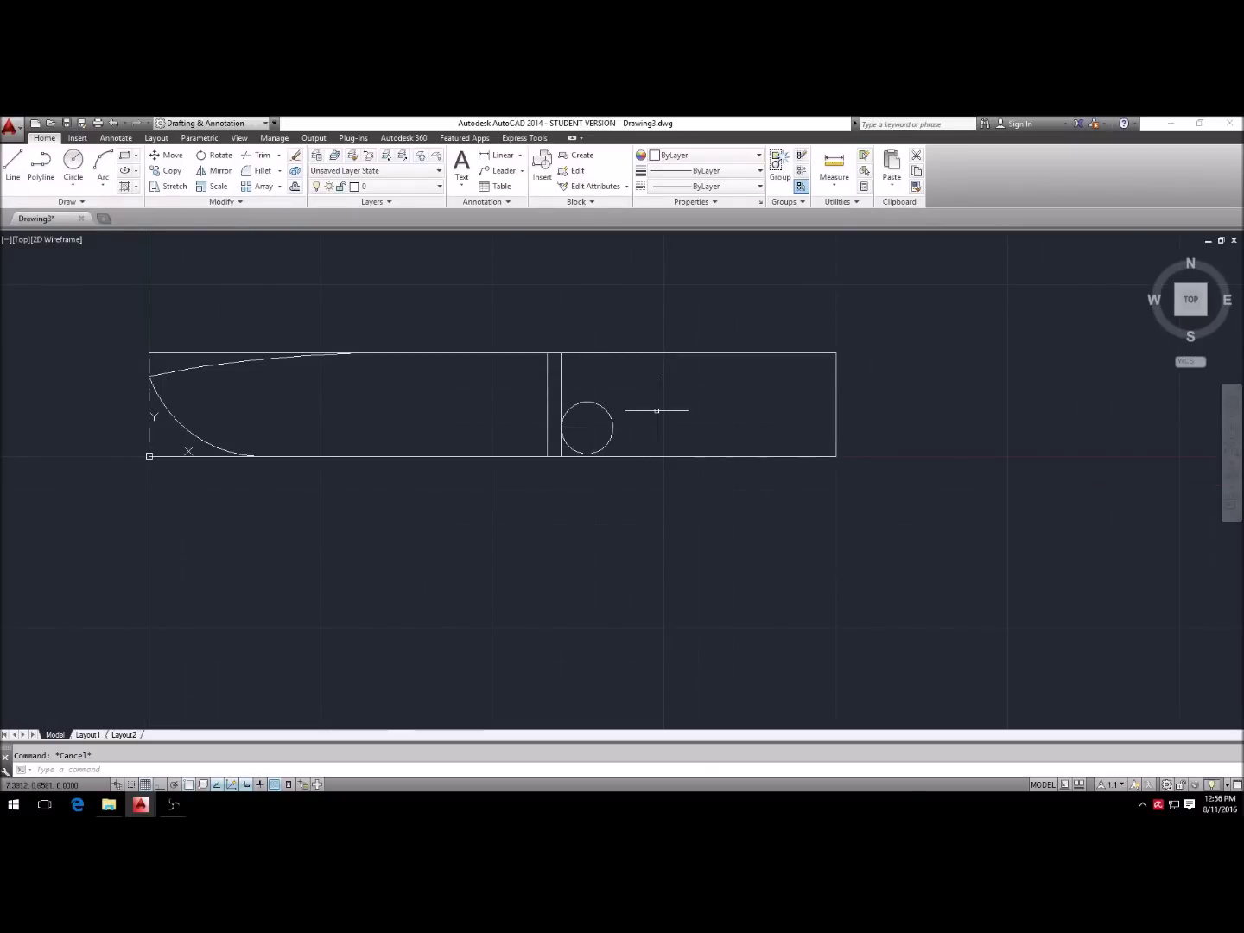
pyautogui.write('co')
pyautogui.press('Return')
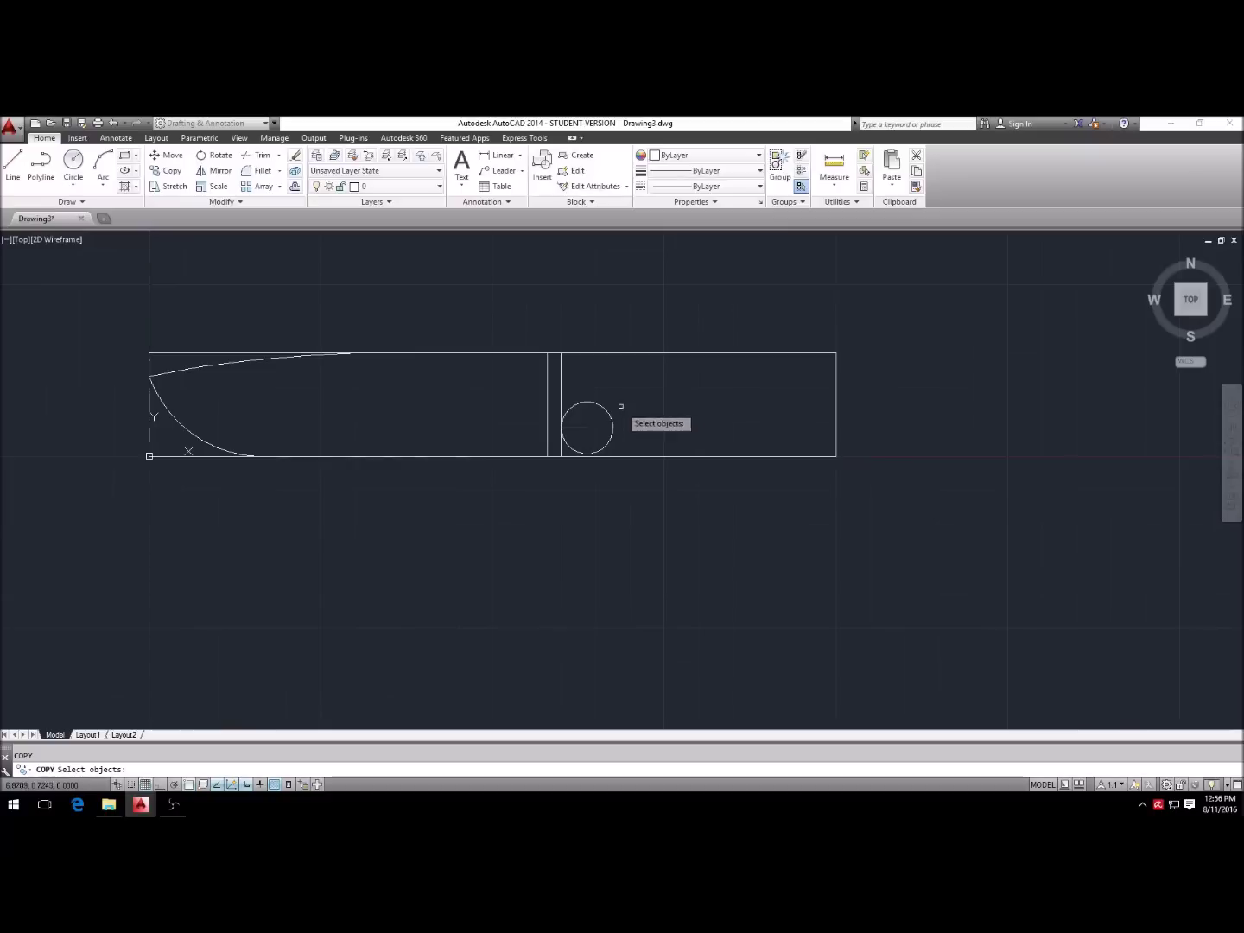
pyautogui.click(610, 420)
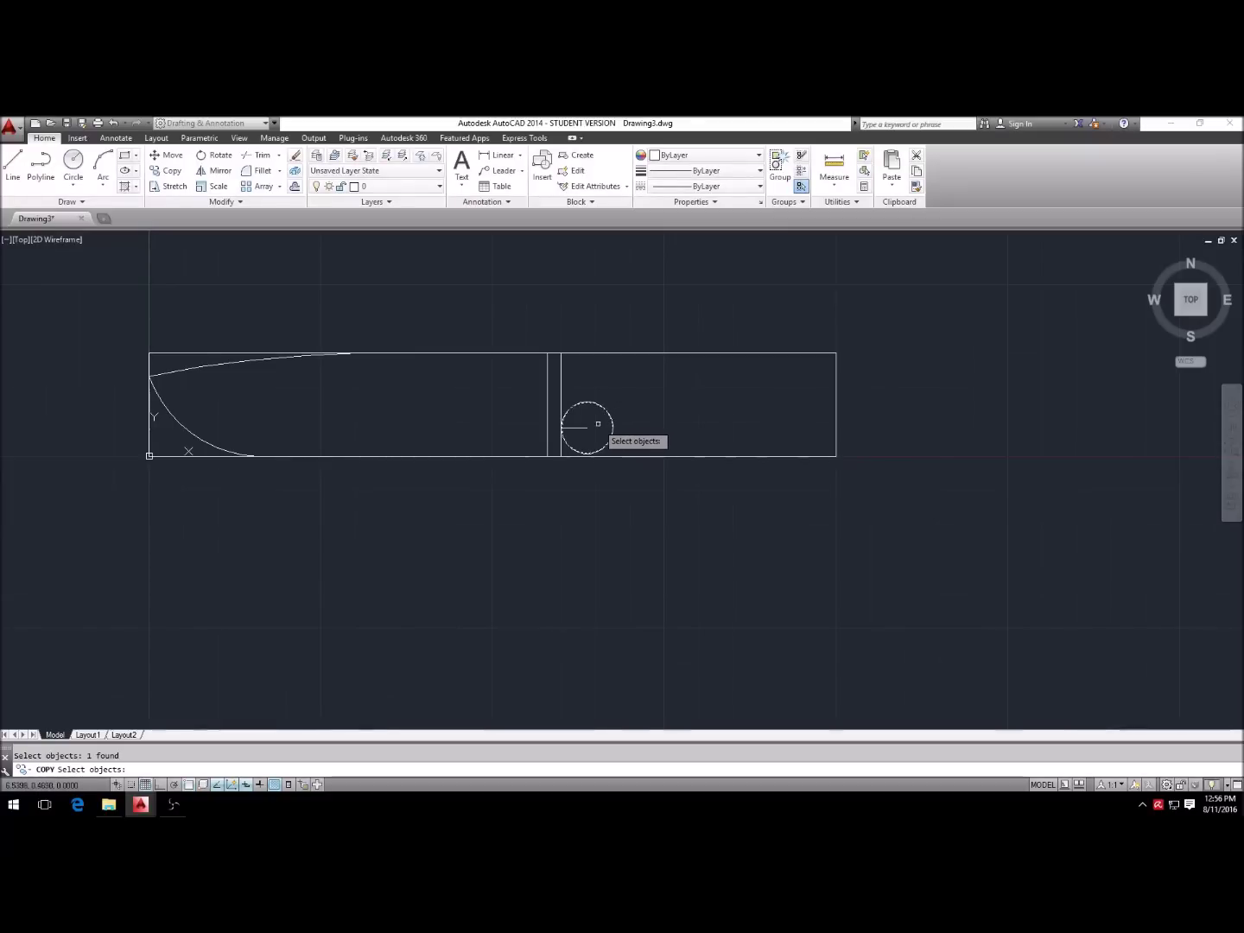
pyautogui.press('Return')
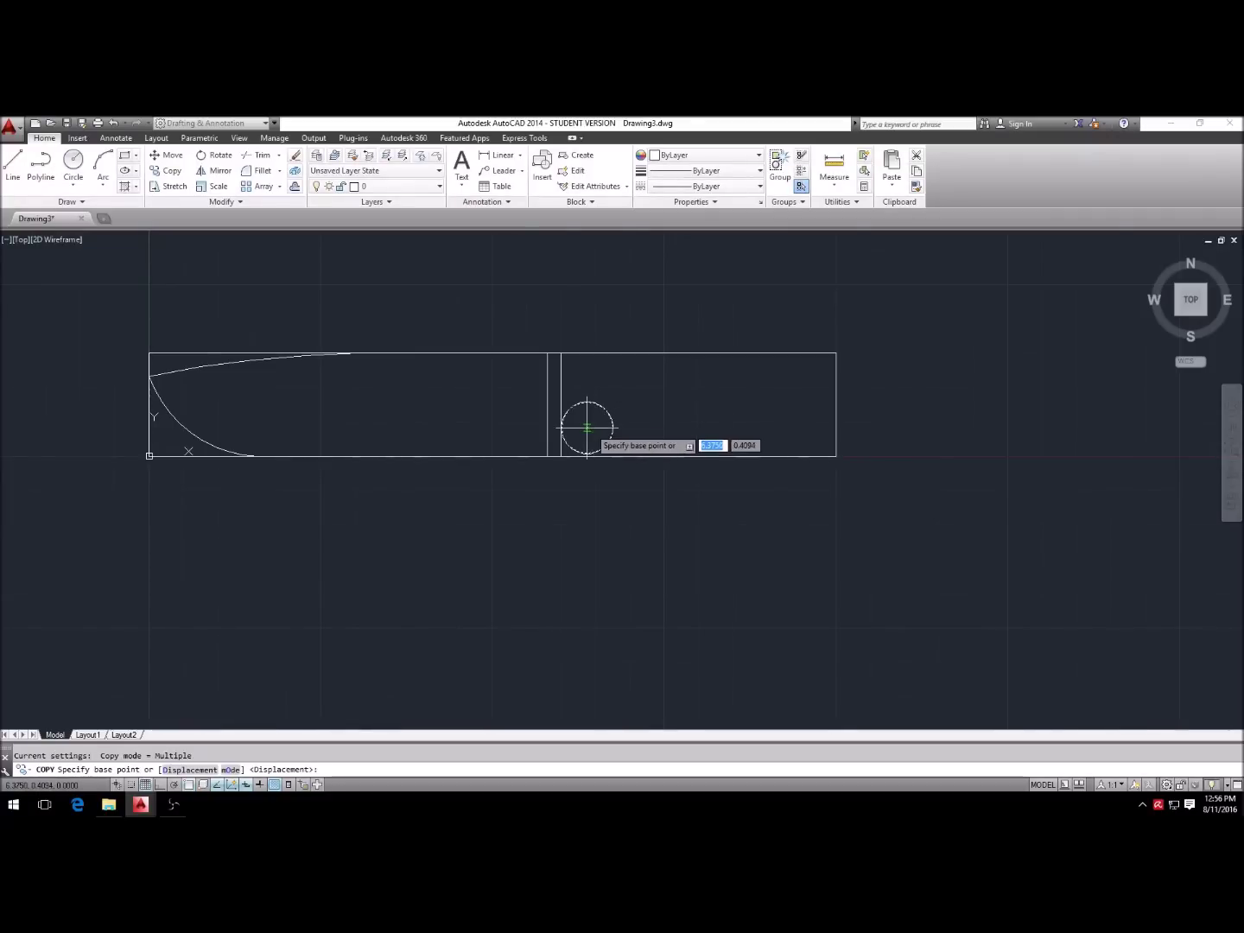
pyautogui.click(588, 428)
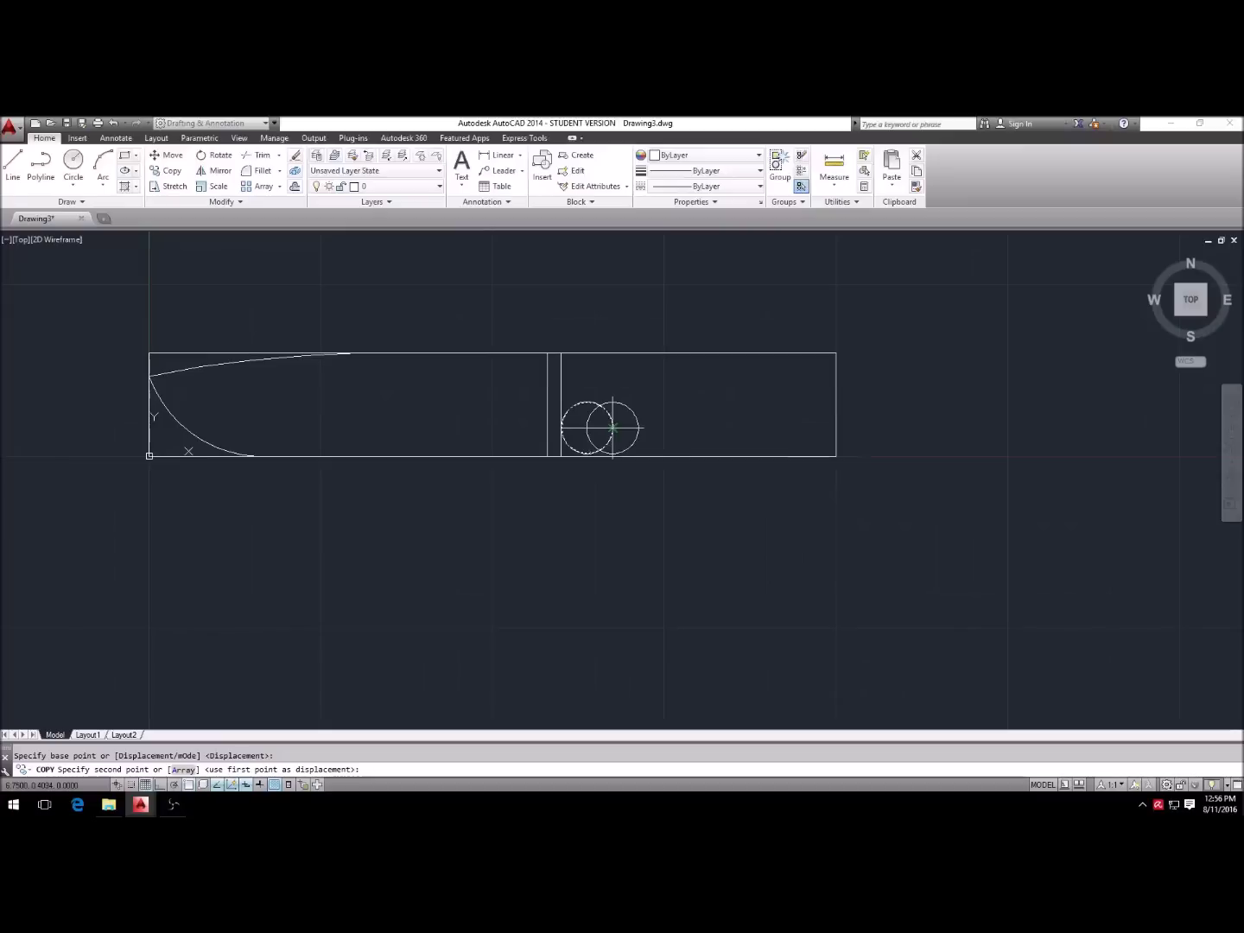
pyautogui.press('F8')
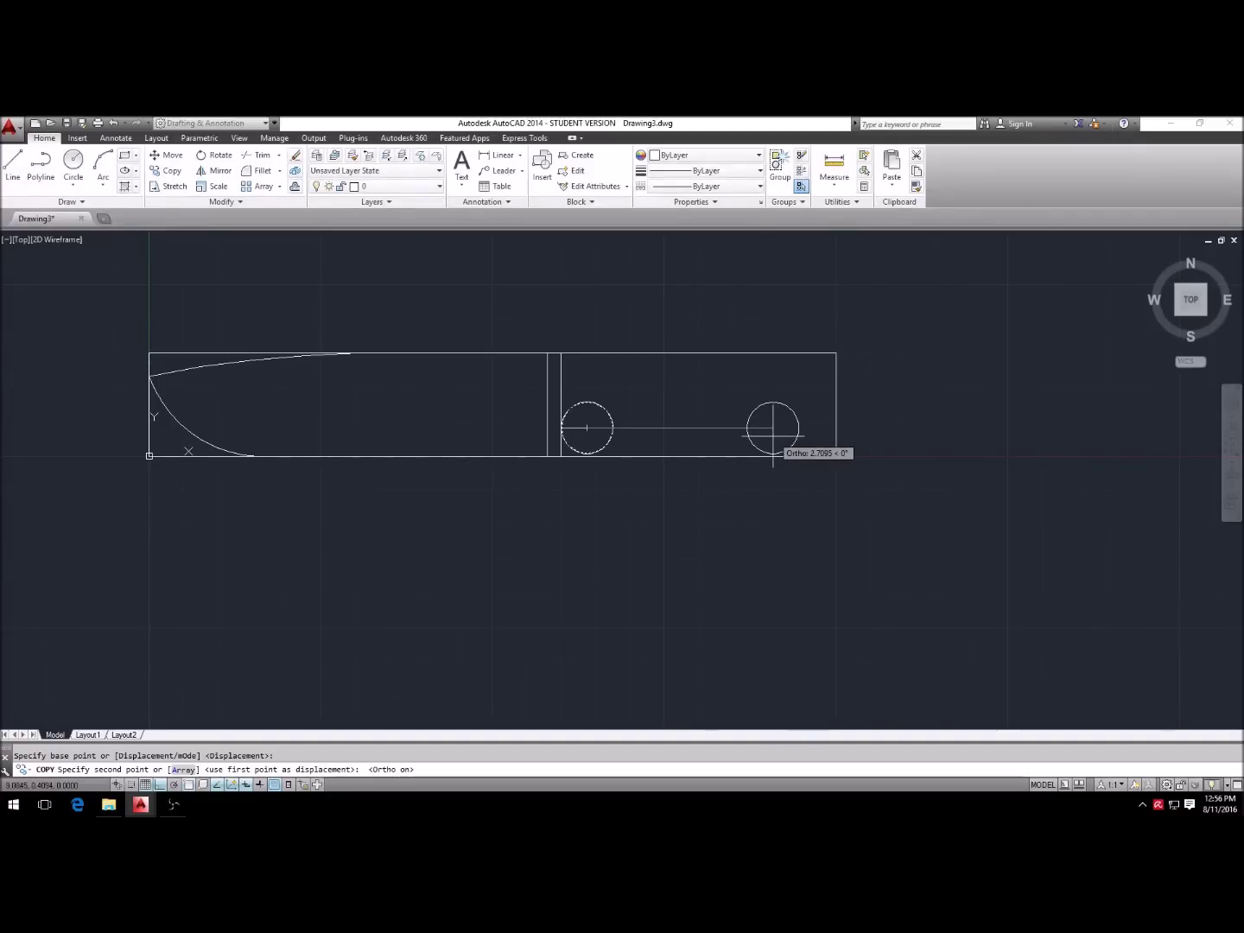
pyautogui.click(773, 455)
pyautogui.press('Escape')
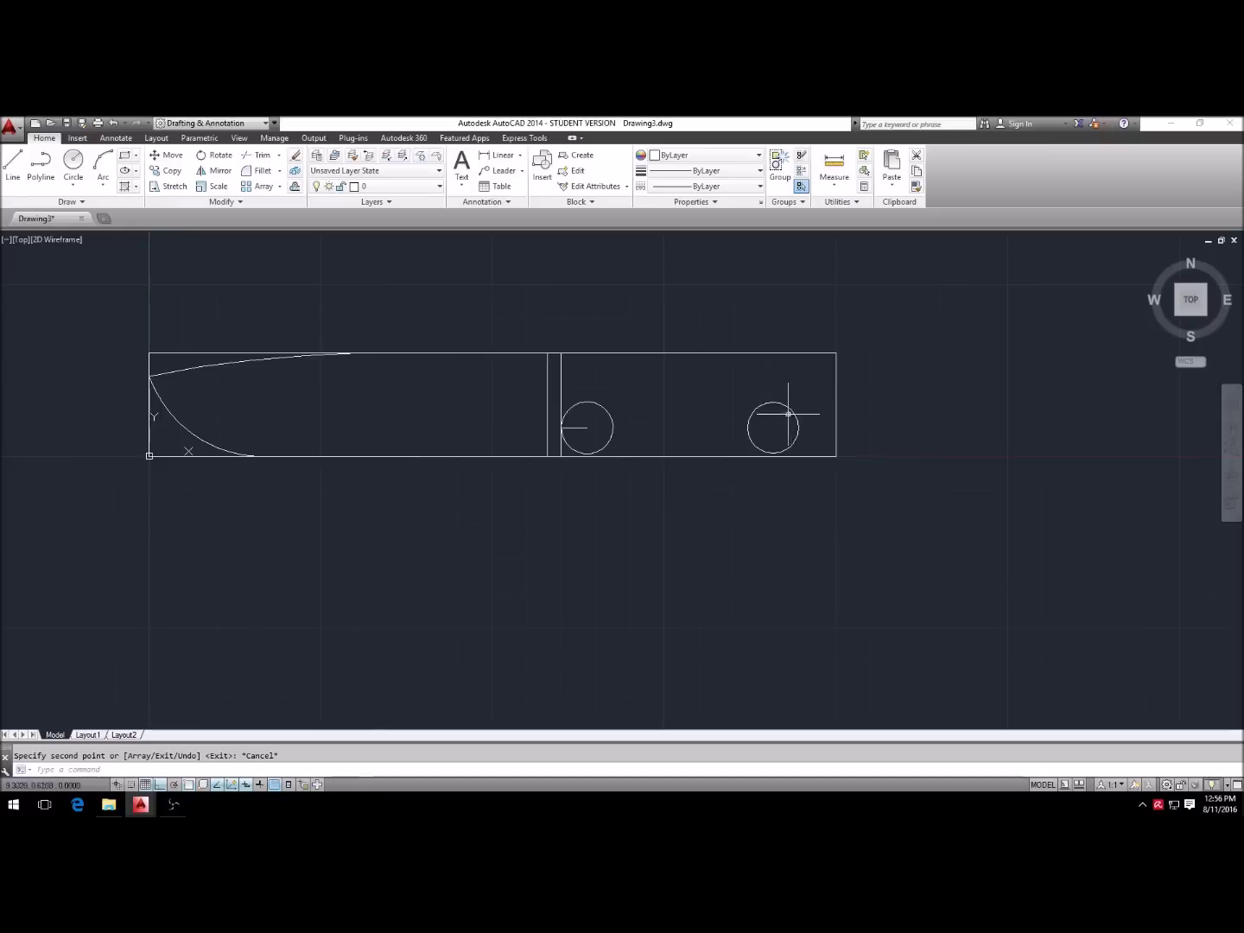
pyautogui.press('Escape')
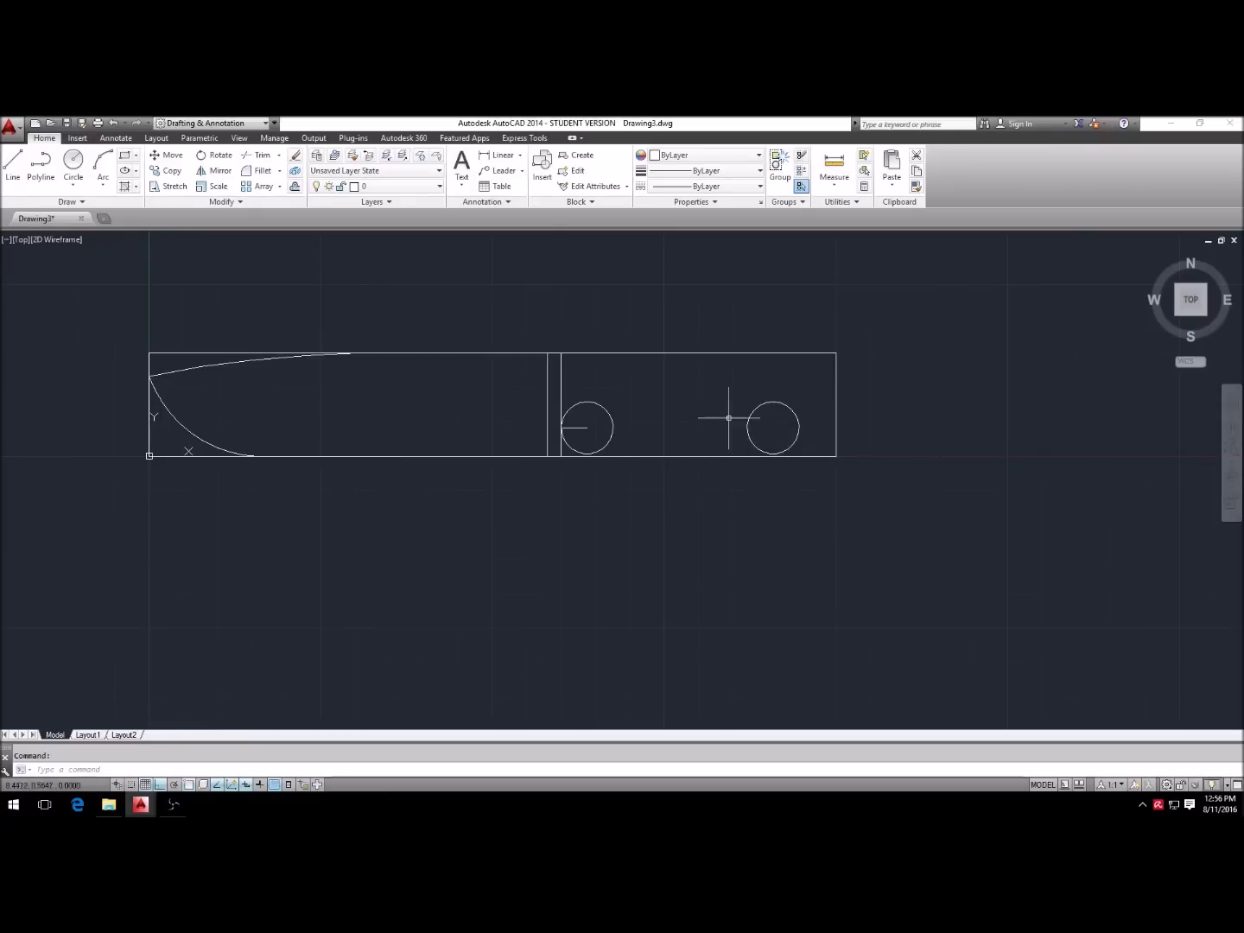
# Step: Draw a shallow three-point arc, with Ortho off, dipping from the left circle's upper right to the right circle's upper left
pyautogui.click(104, 164)
pyautogui.scroll(2, 726, 432)
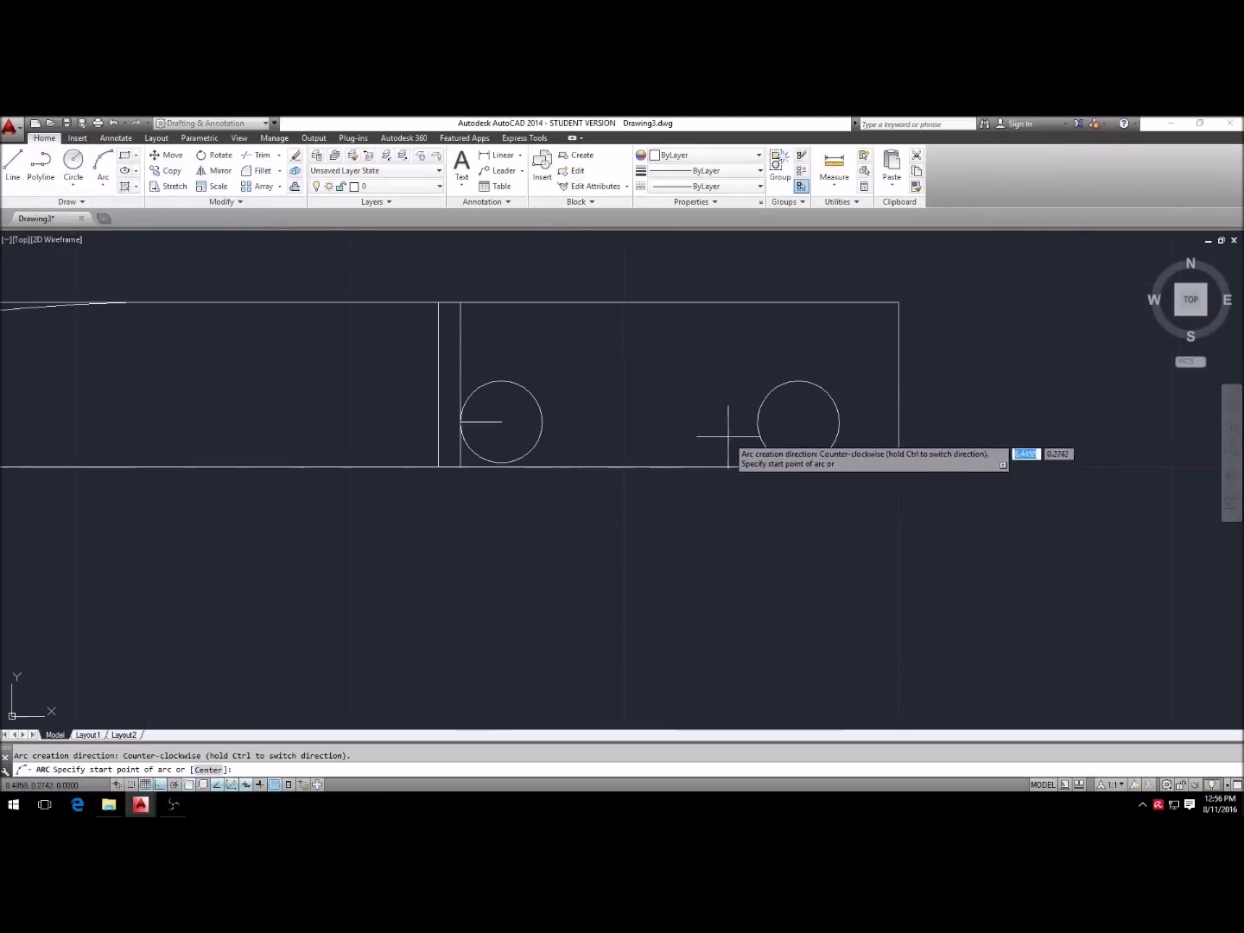
pyautogui.click(521, 387)
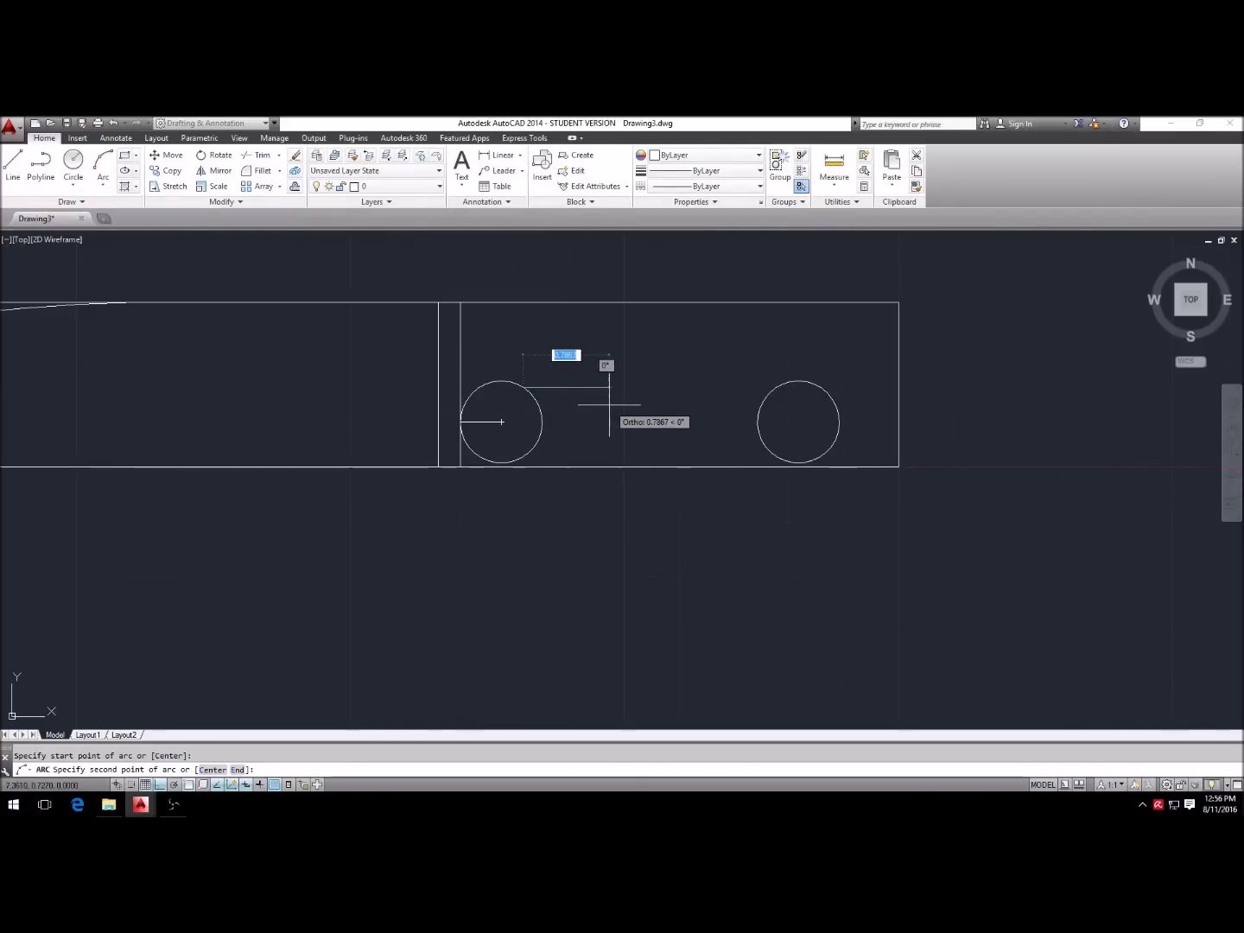
pyautogui.press('F8')
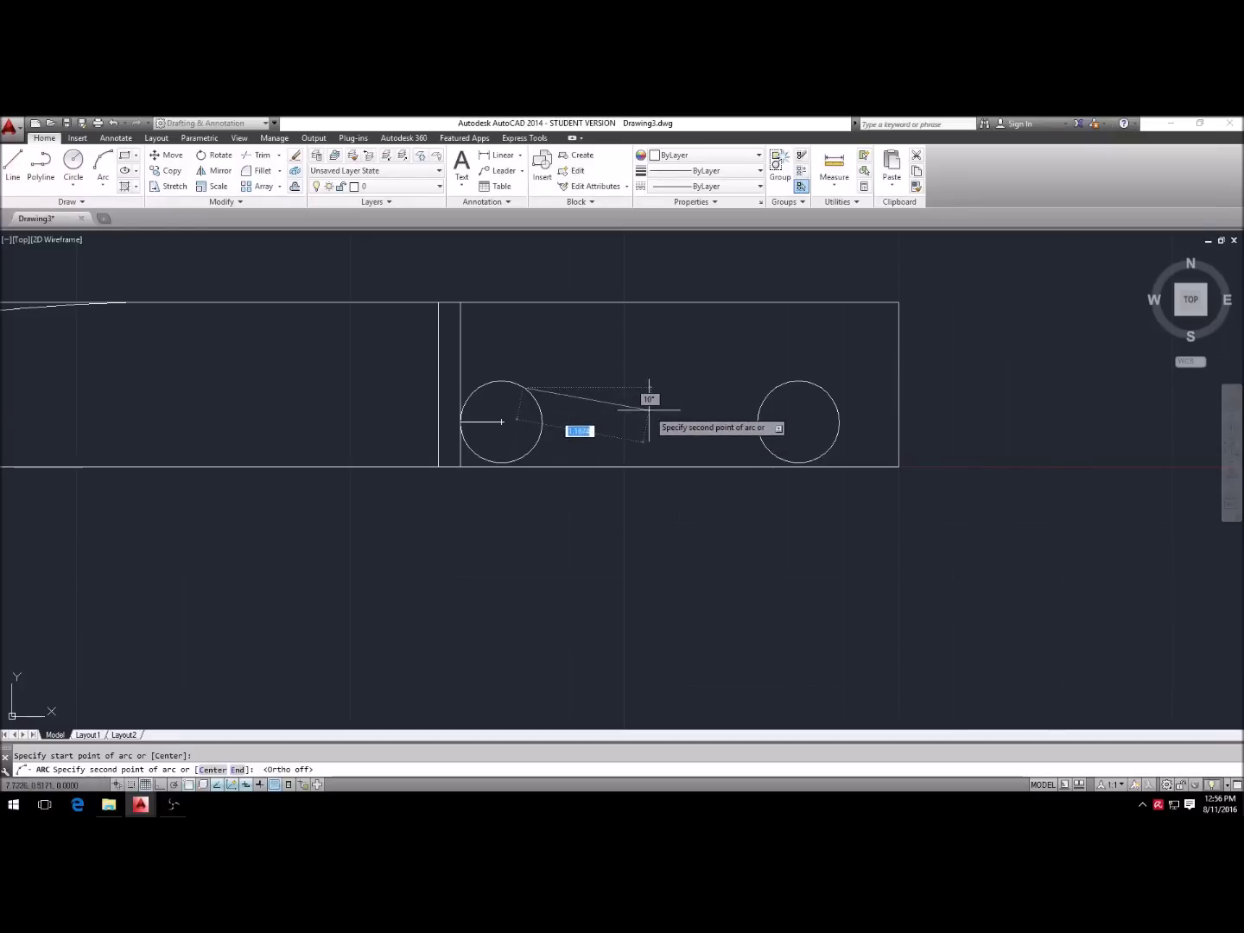
pyautogui.click(650, 410)
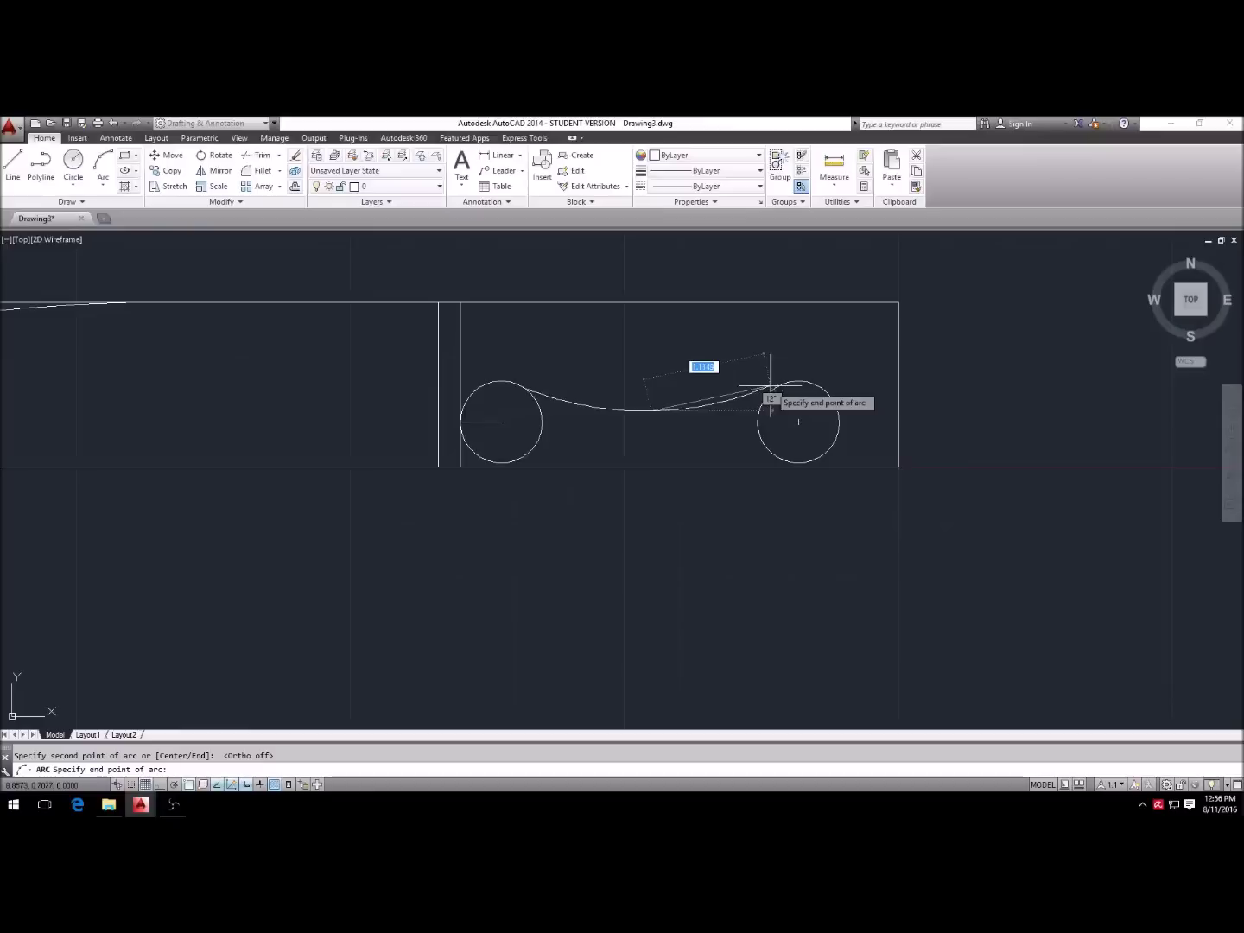
pyautogui.scroll(5, 784, 385)
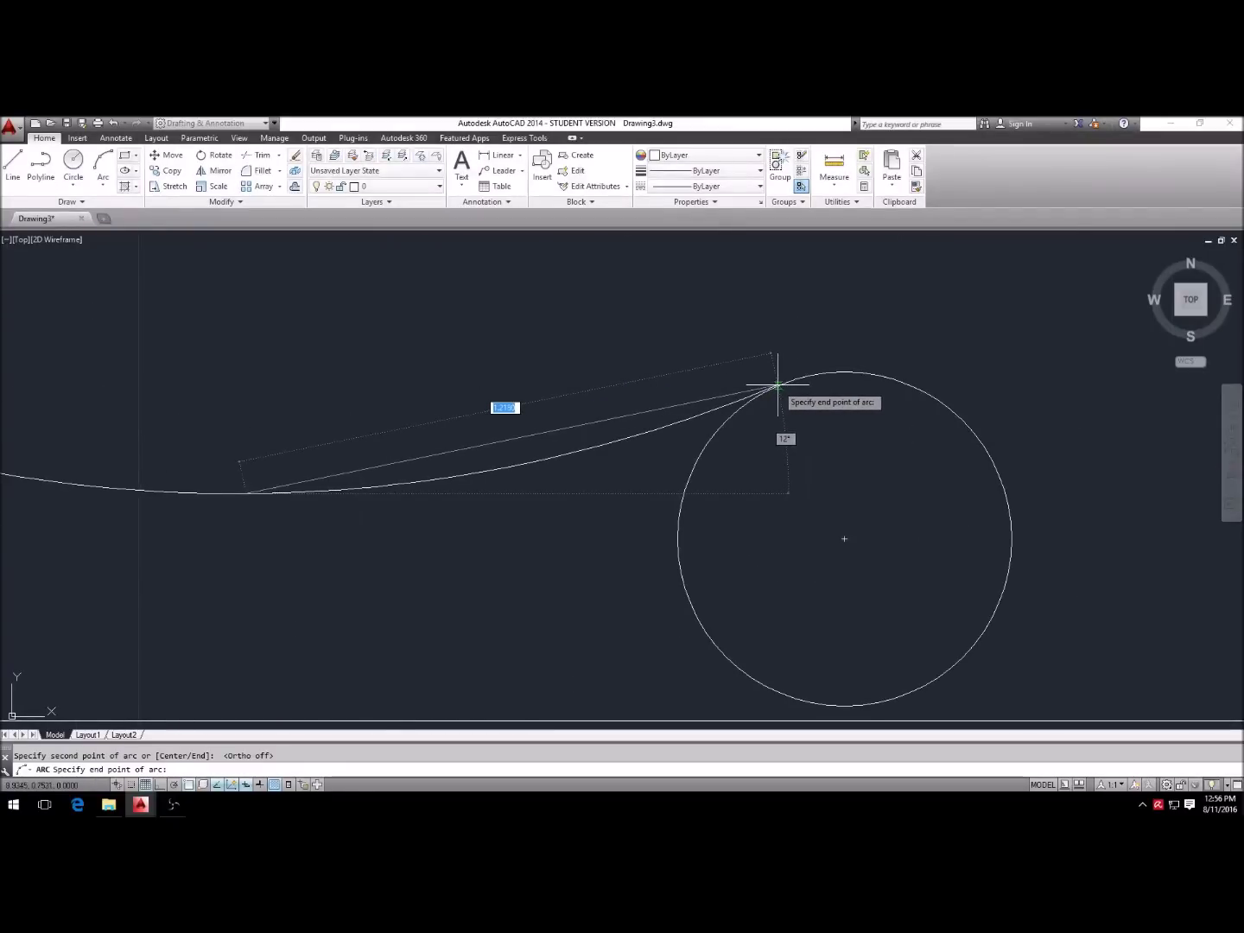
pyautogui.click(779, 385)
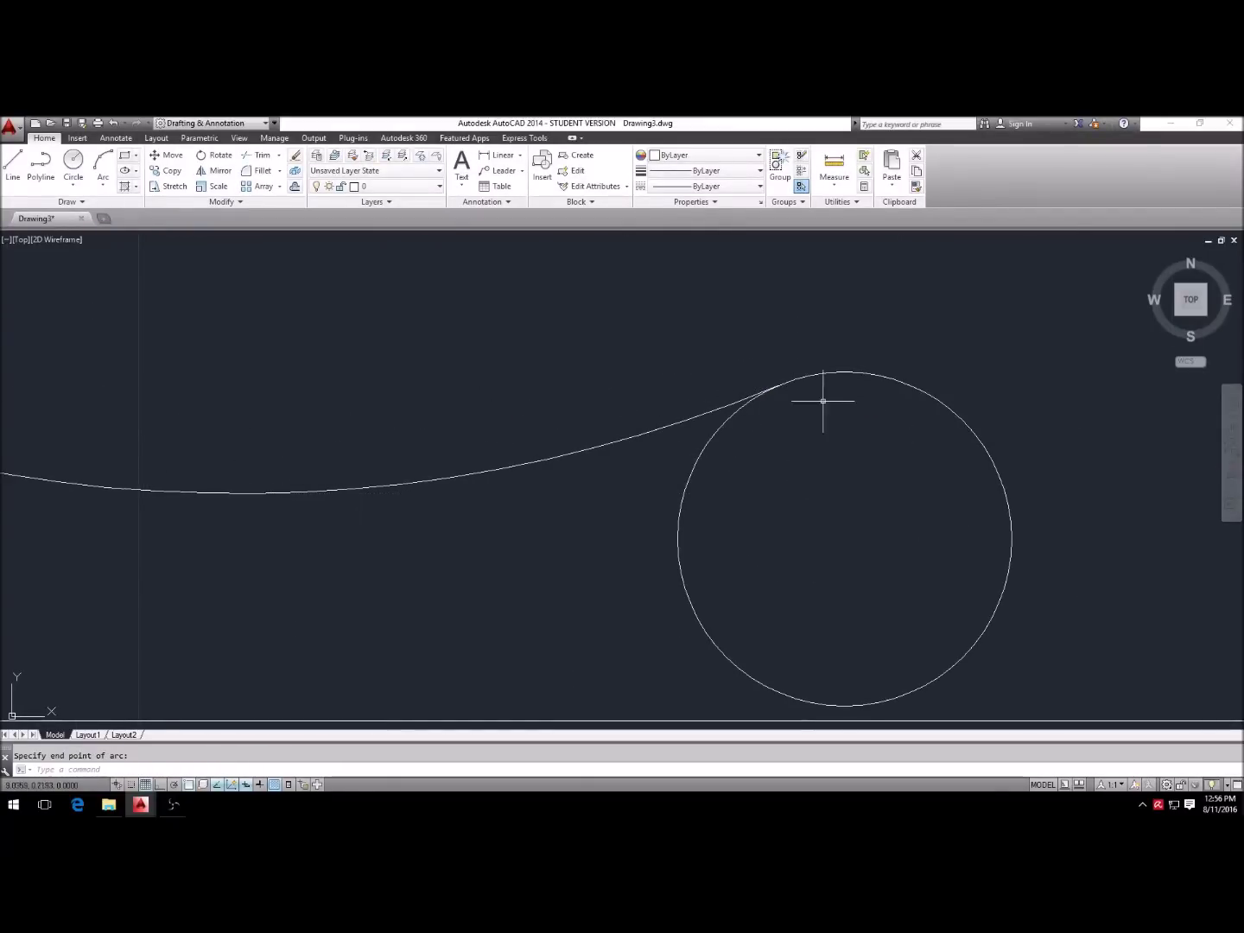
# Step: Stretch the connecting arc's left endpoint slightly up and left along the left circle for a smoother transition
pyautogui.scroll(-5, 823, 401)
pyautogui.scroll(6, 416, 400)
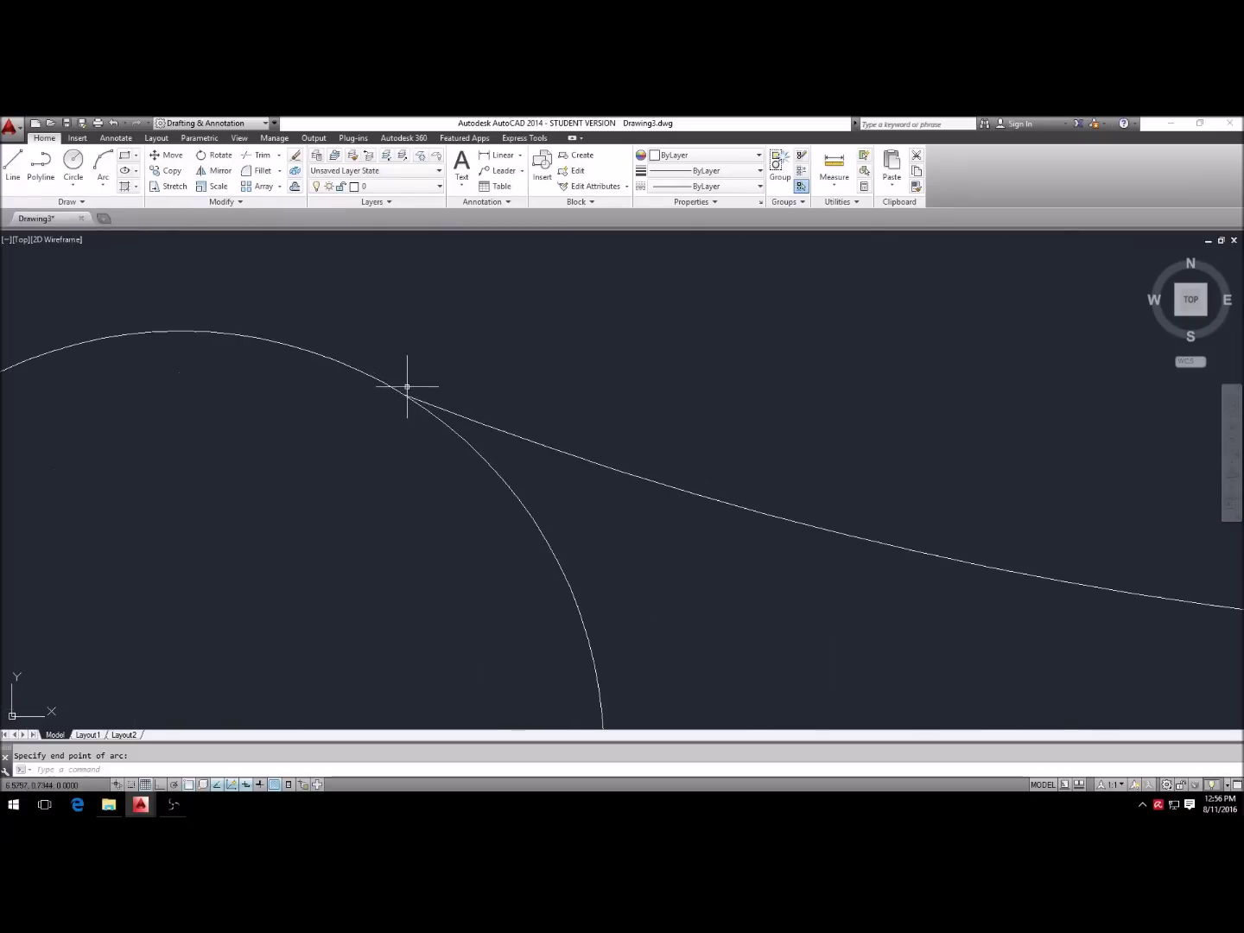
pyautogui.scroll(2, 415, 401)
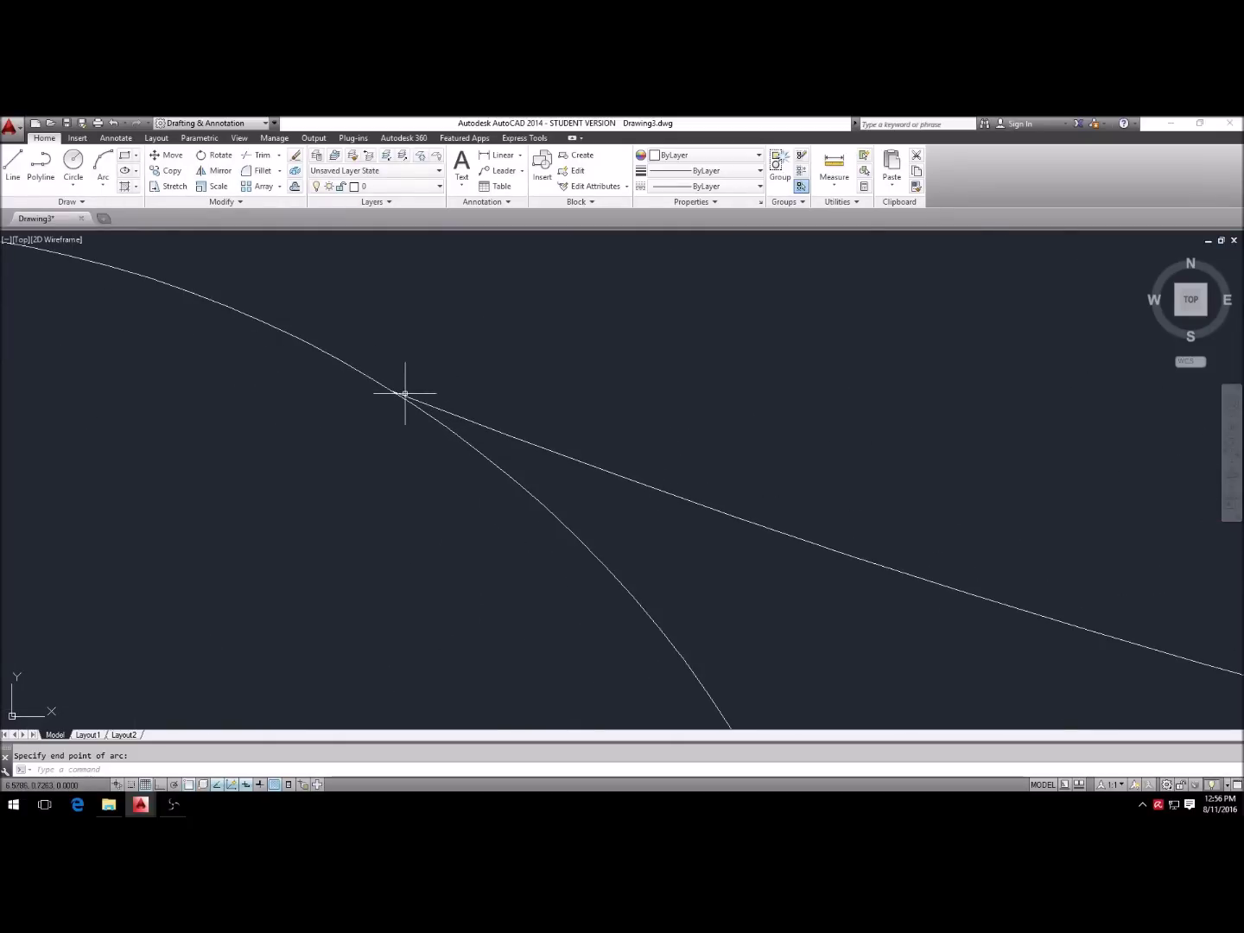
pyautogui.scroll(-4, 411, 404)
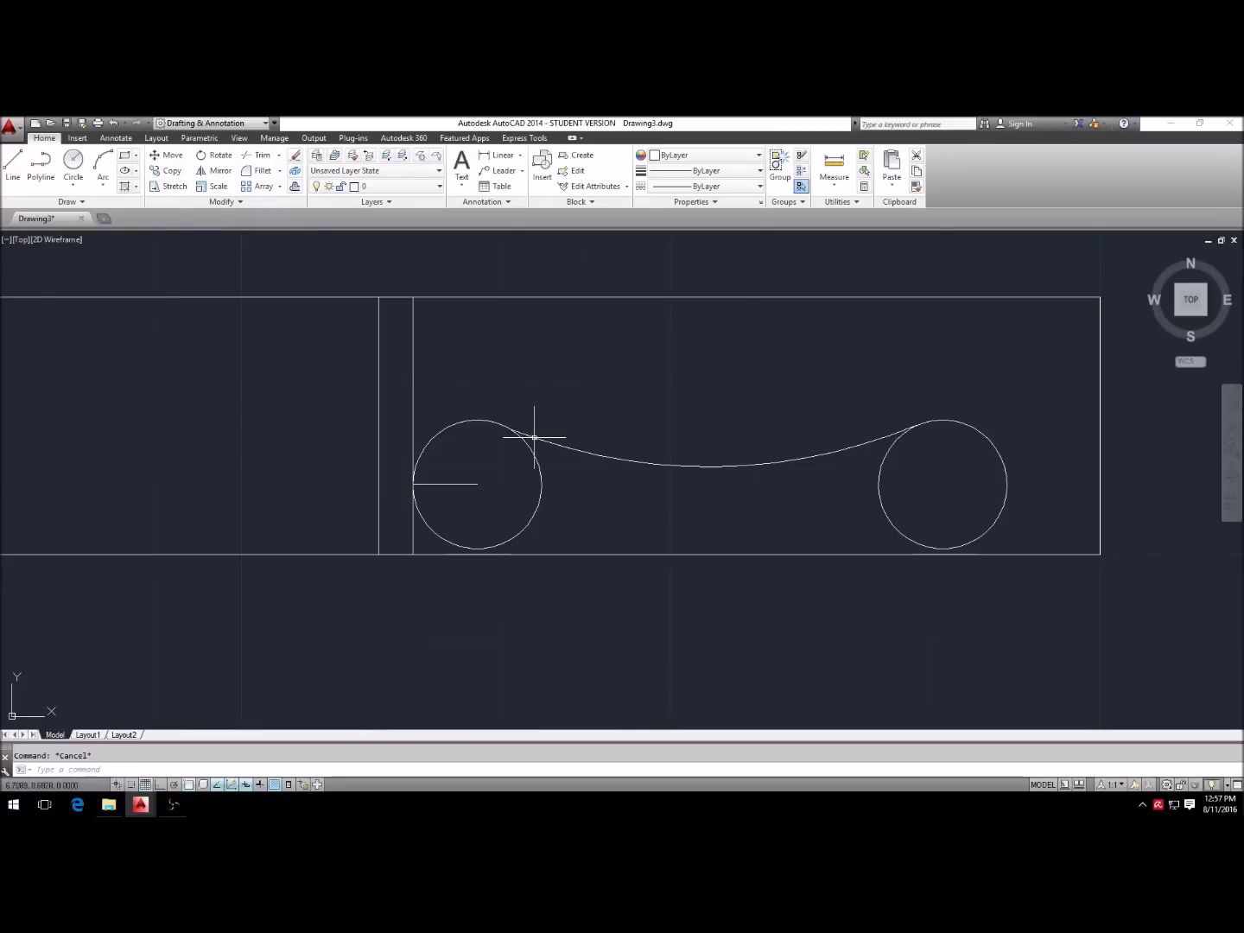
pyautogui.click(531, 436)
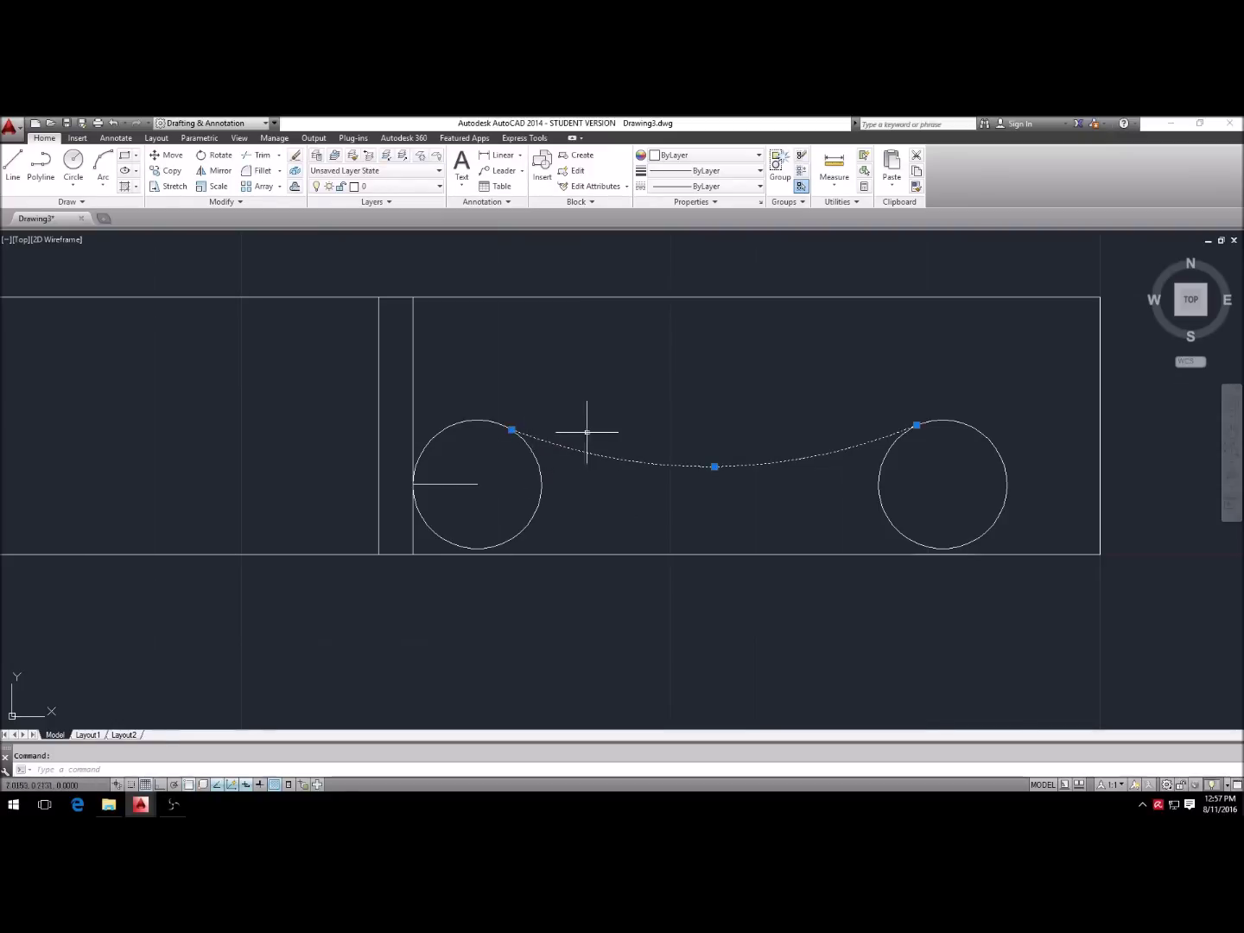
pyautogui.click(514, 429)
pyautogui.scroll(5, 510, 431)
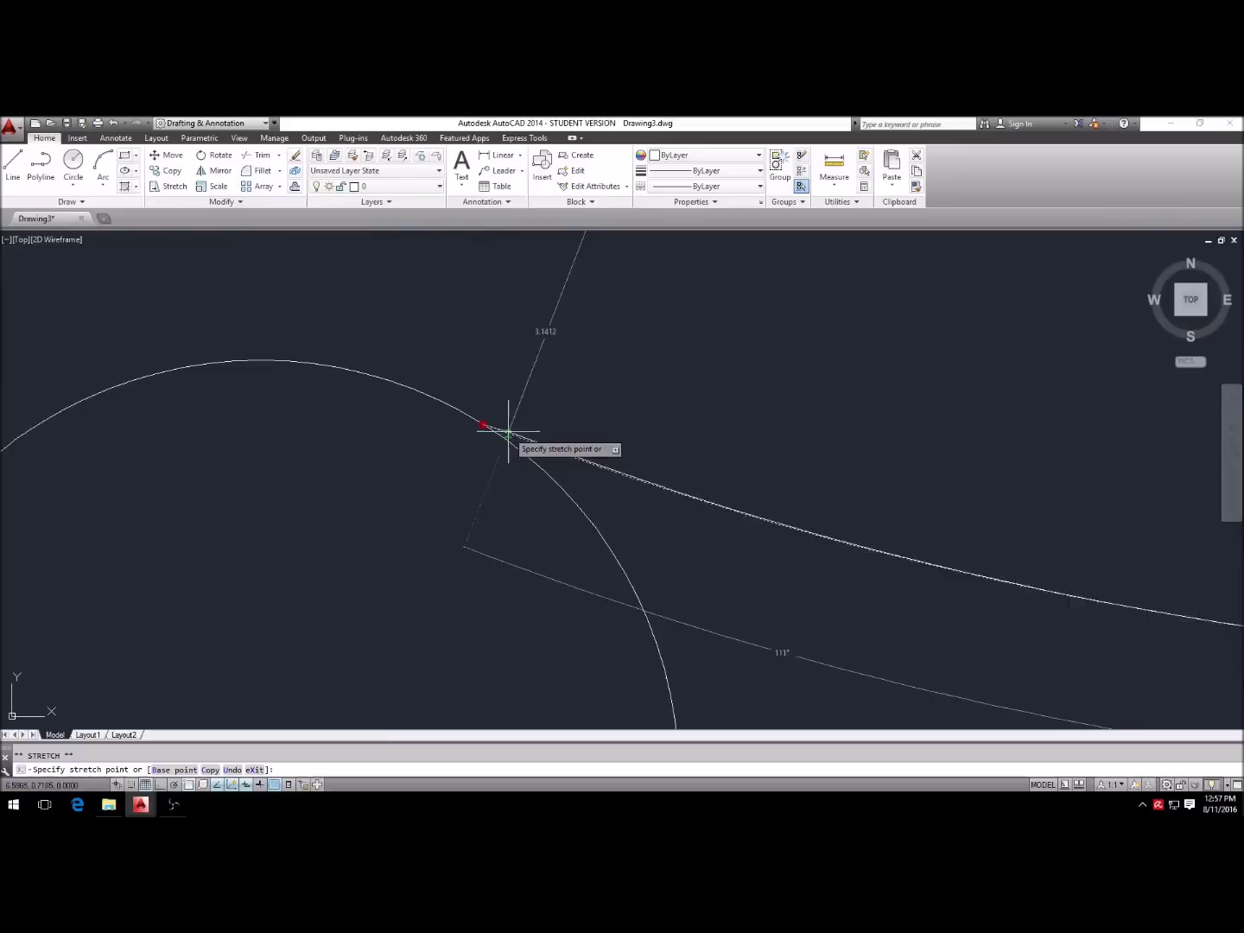
pyautogui.click(438, 399)
pyautogui.scroll(-6, 533, 466)
pyautogui.scroll(-3, 661, 518)
pyautogui.press('Escape')
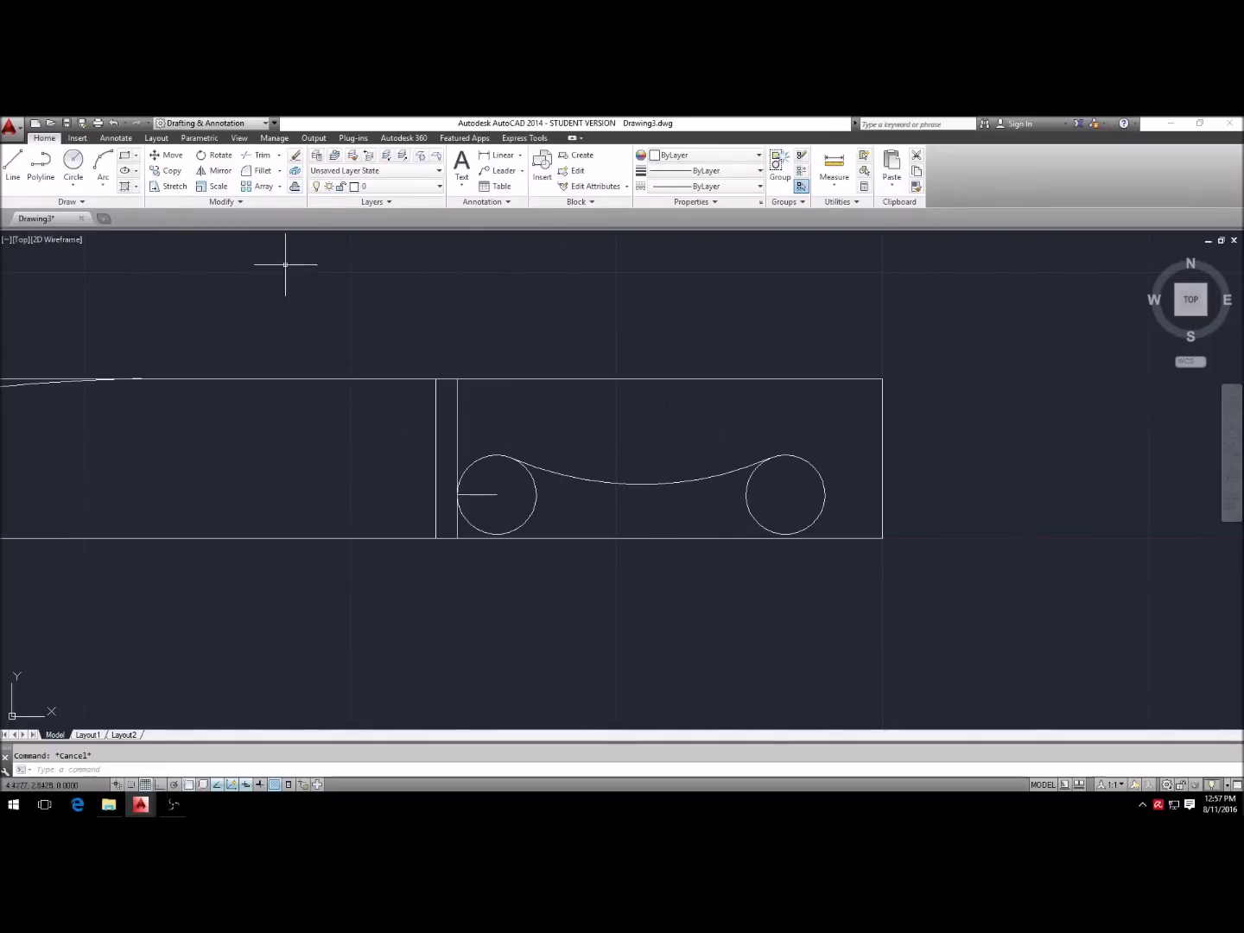
# Step: Draw a three-point arc from the right side of the right circle to the rectangle's upper-right corner, bulging outward
pyautogui.click(103, 165)
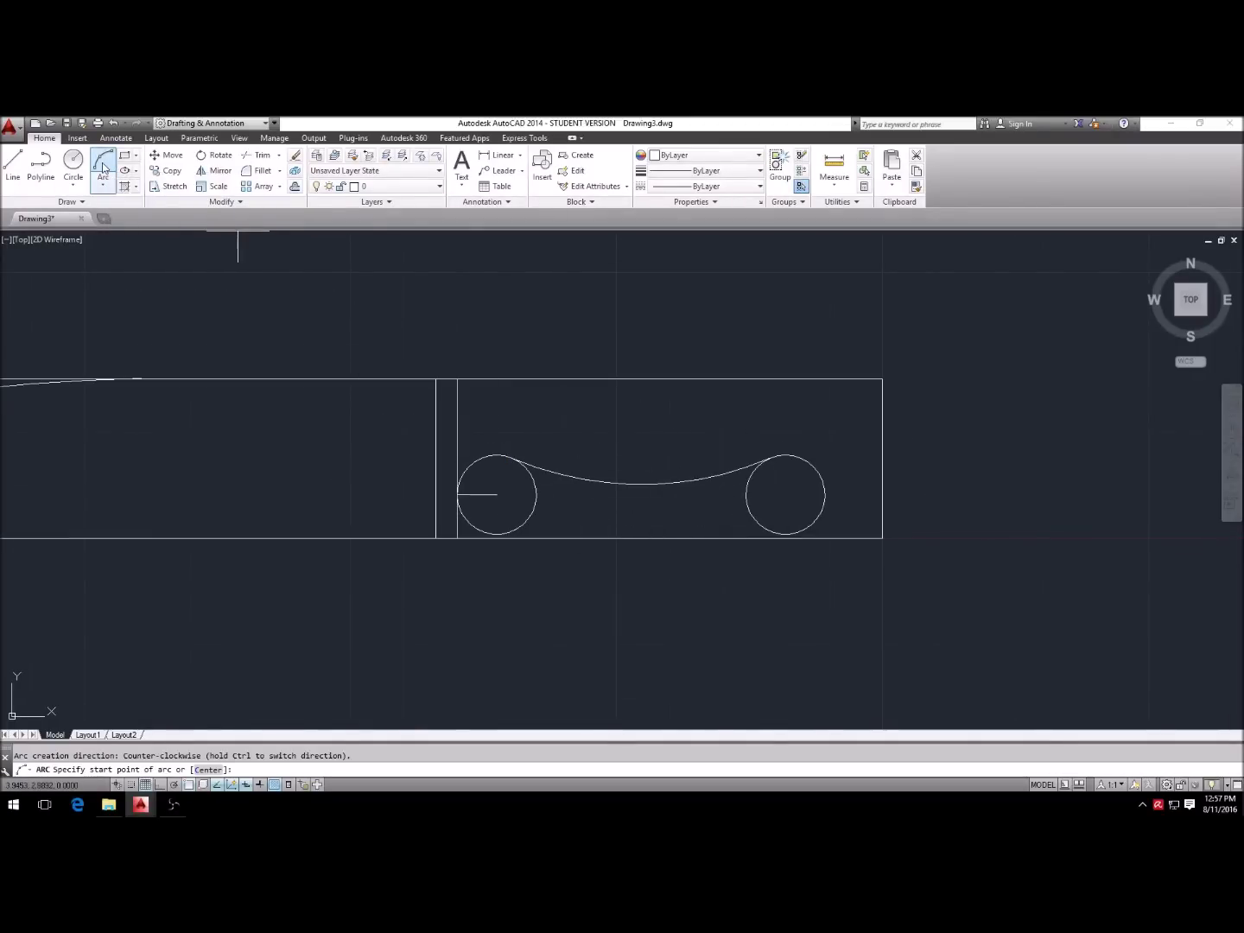
pyautogui.click(825, 490)
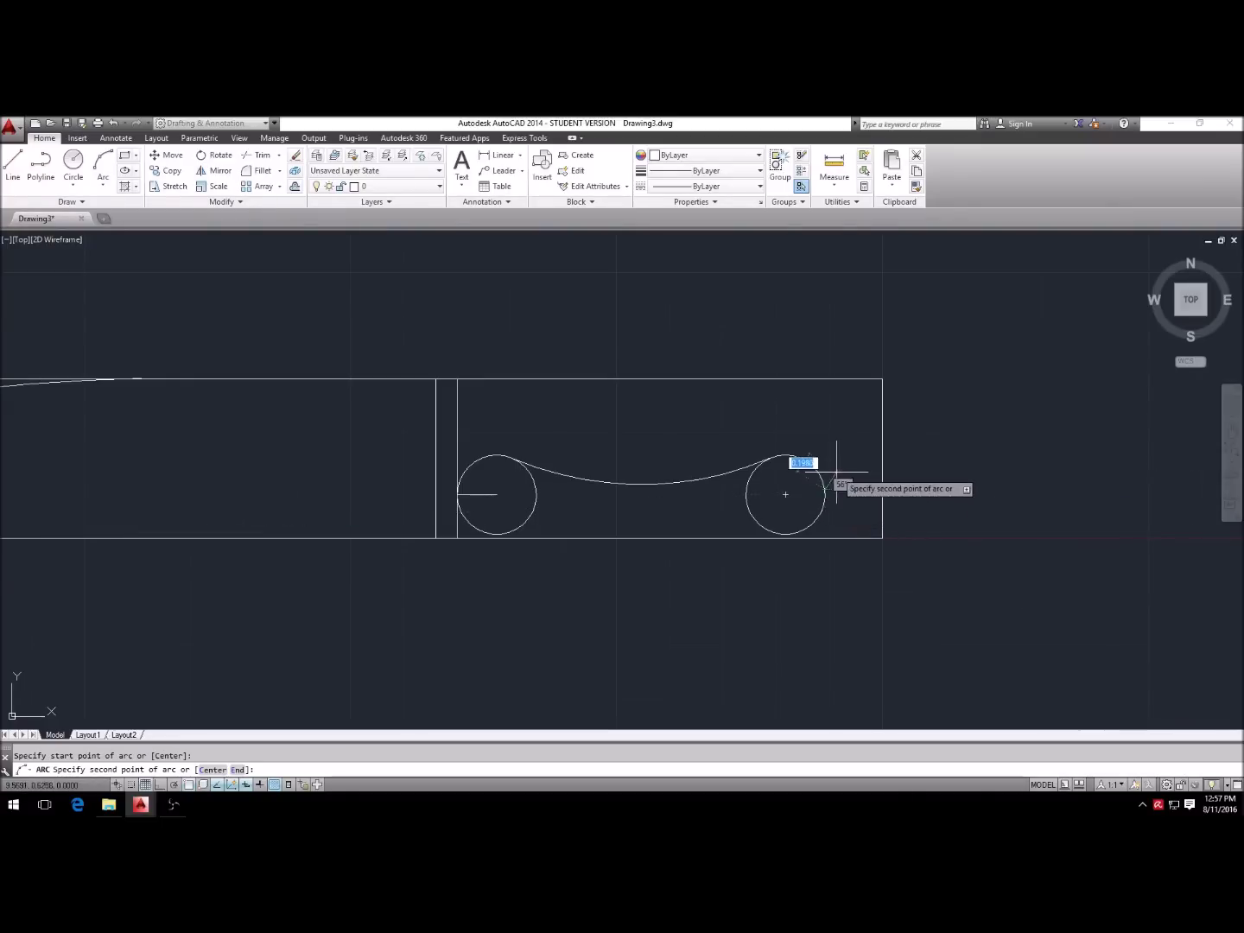
pyautogui.scroll(2, 851, 469)
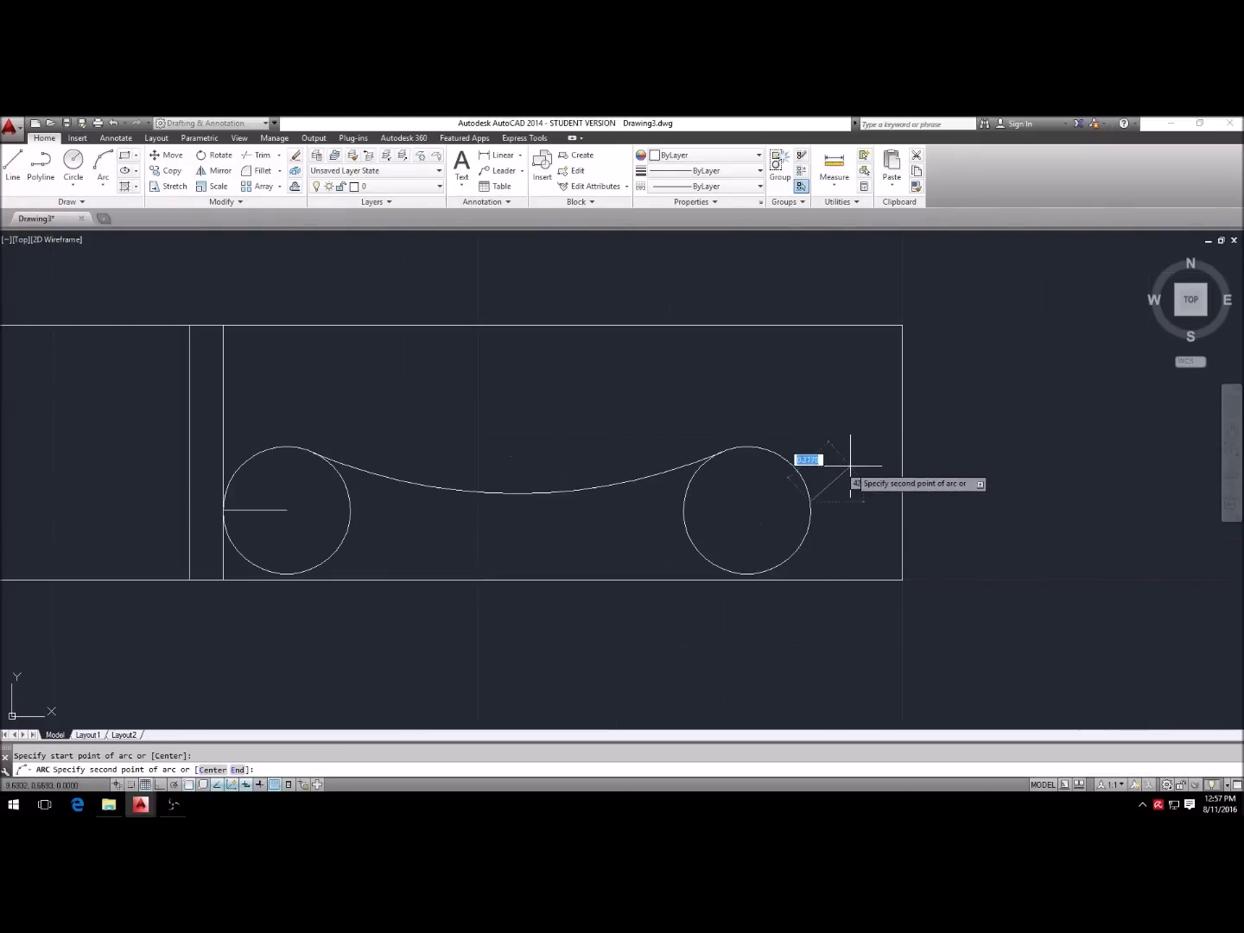
pyautogui.click(878, 428)
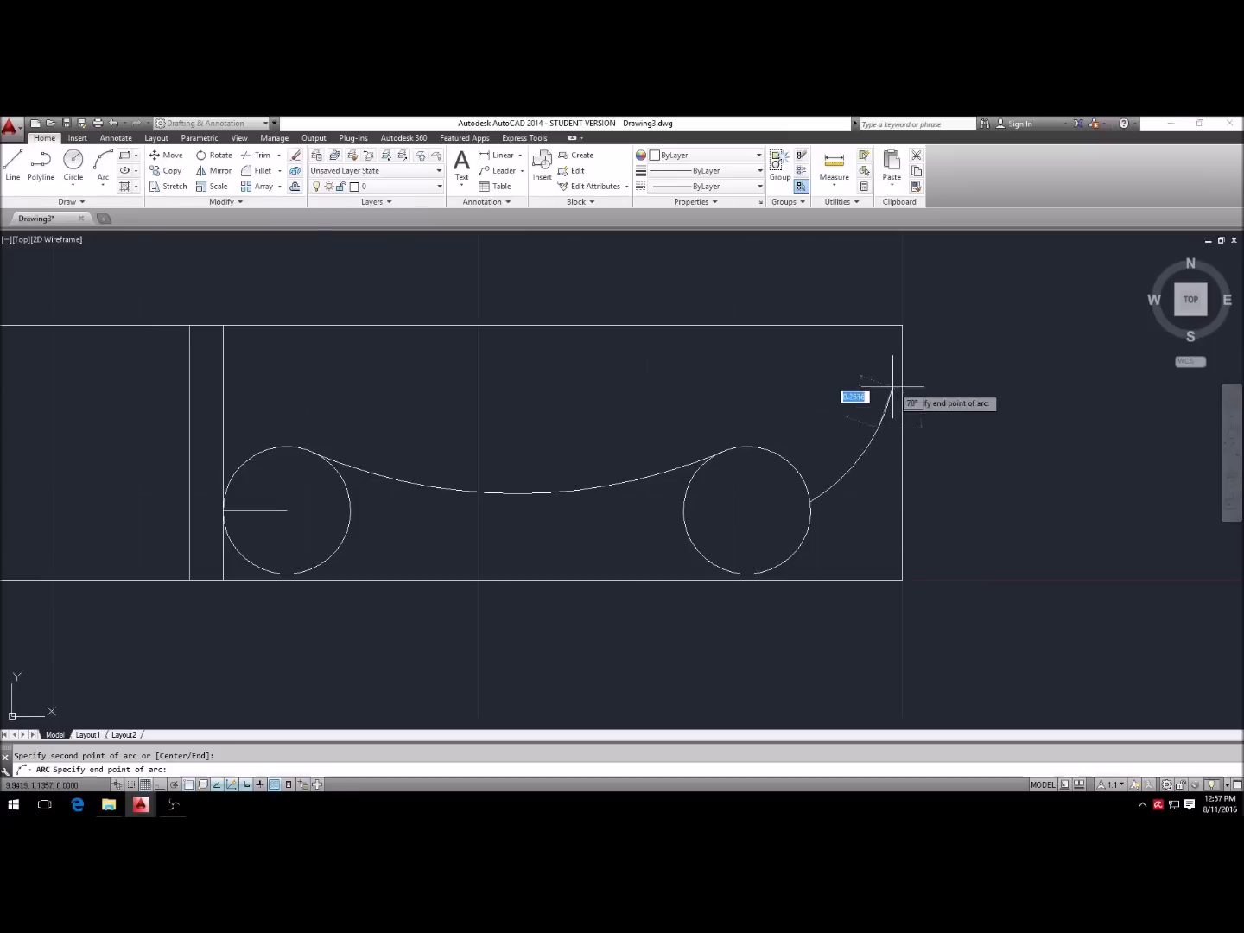
pyautogui.click(902, 325)
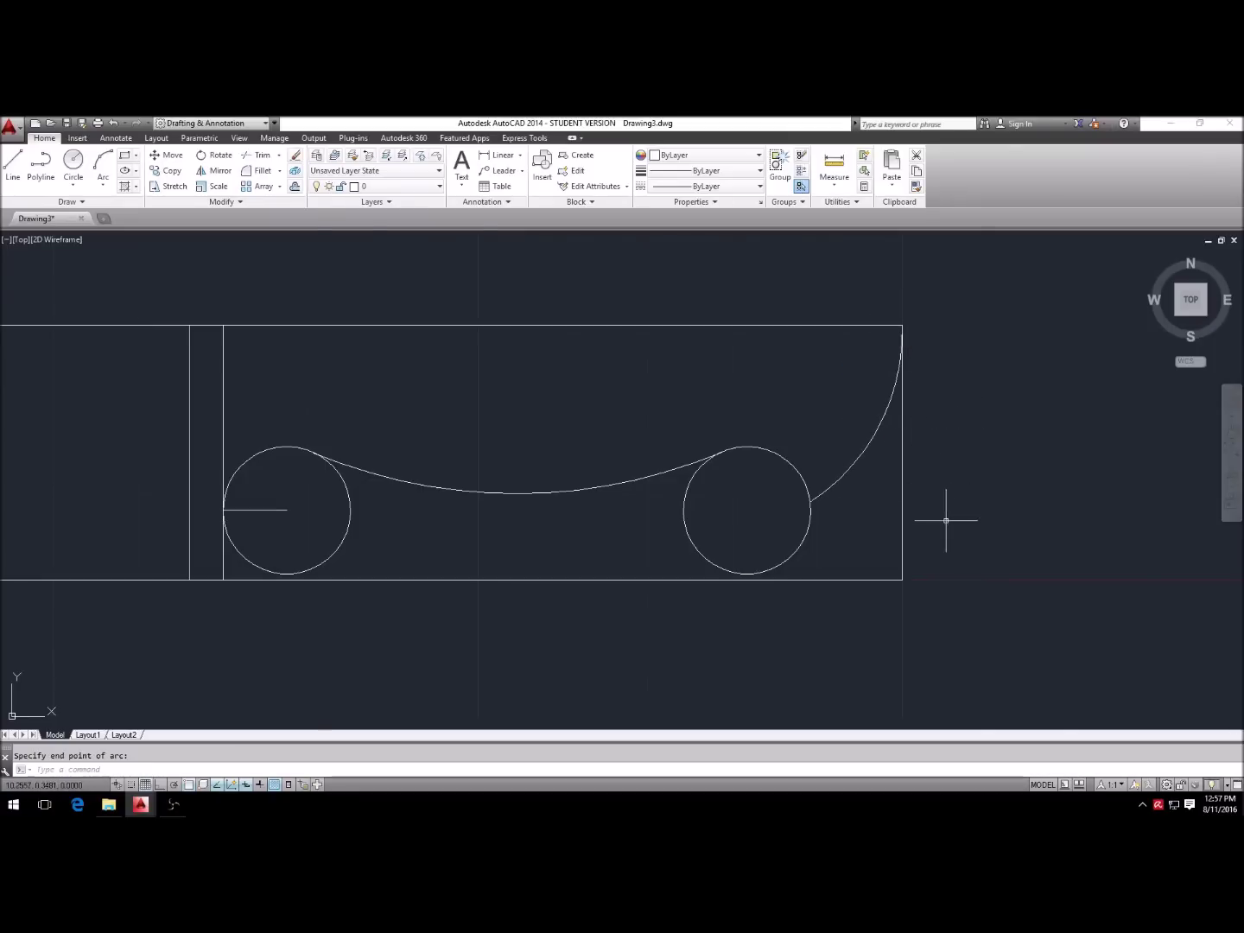
pyautogui.scroll(-2, 959, 402)
pyautogui.scroll(-2, 907, 399)
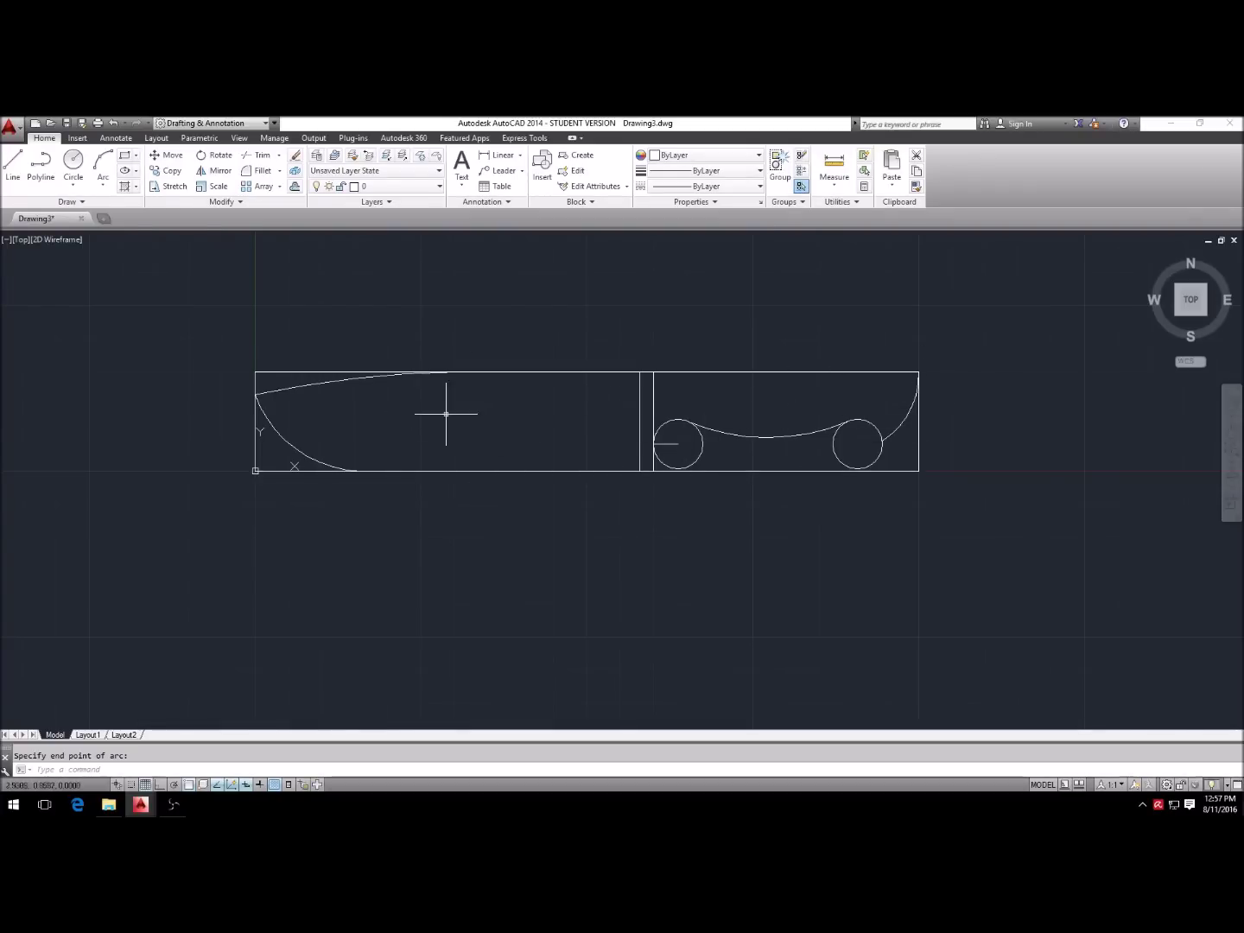
pyautogui.press('Escape')
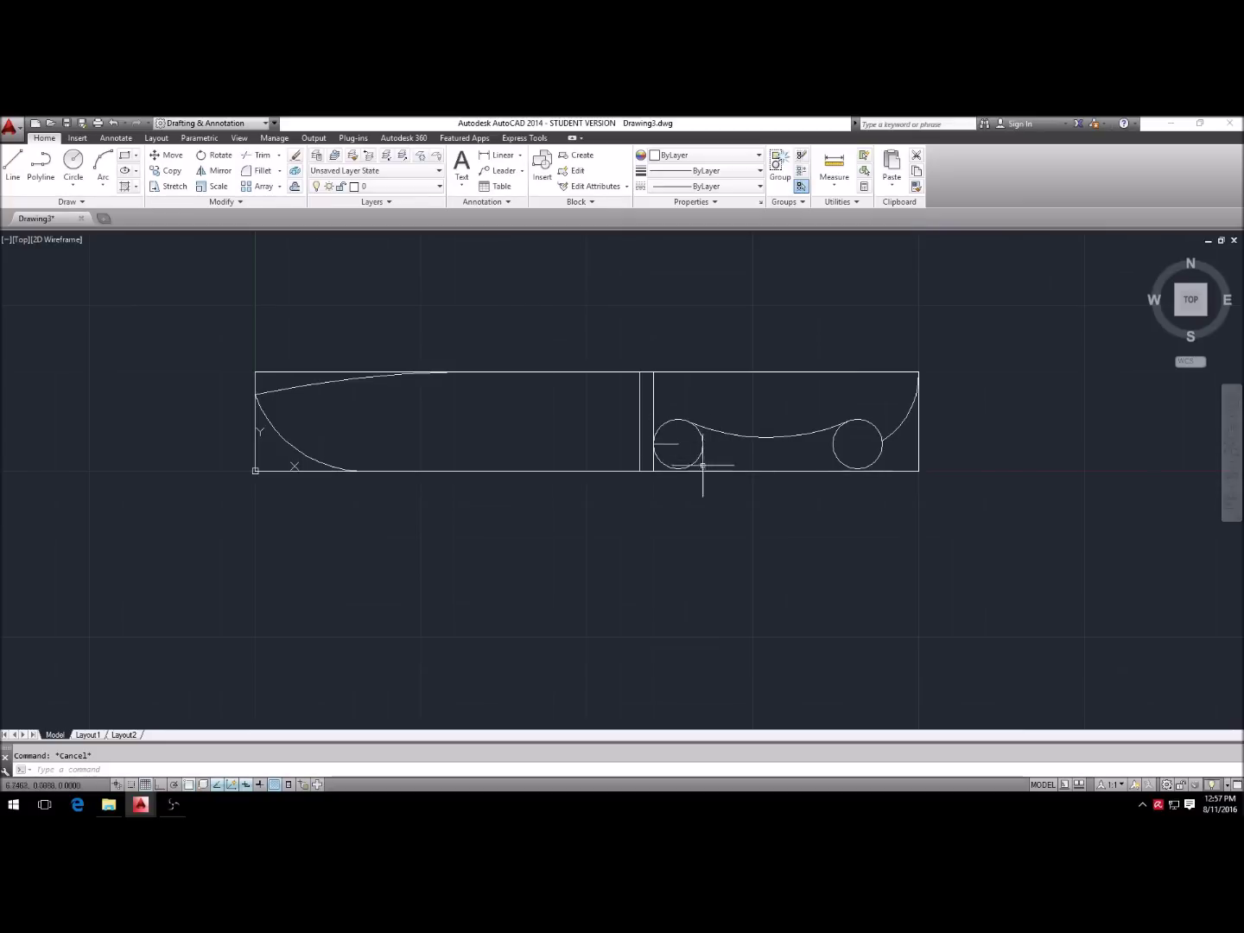
# Step: Erase the short horizontal radius line inside the left circle
pyautogui.write('e')
pyautogui.press('Return')
pyautogui.press('Return')
pyautogui.press('Escape')
# Step: Trim away the lower portions of both circles, keeping only the upper curves that join the arcs of the handle outline
pyautogui.write('tr')
pyautogui.press('Return')
pyautogui.press('Return')
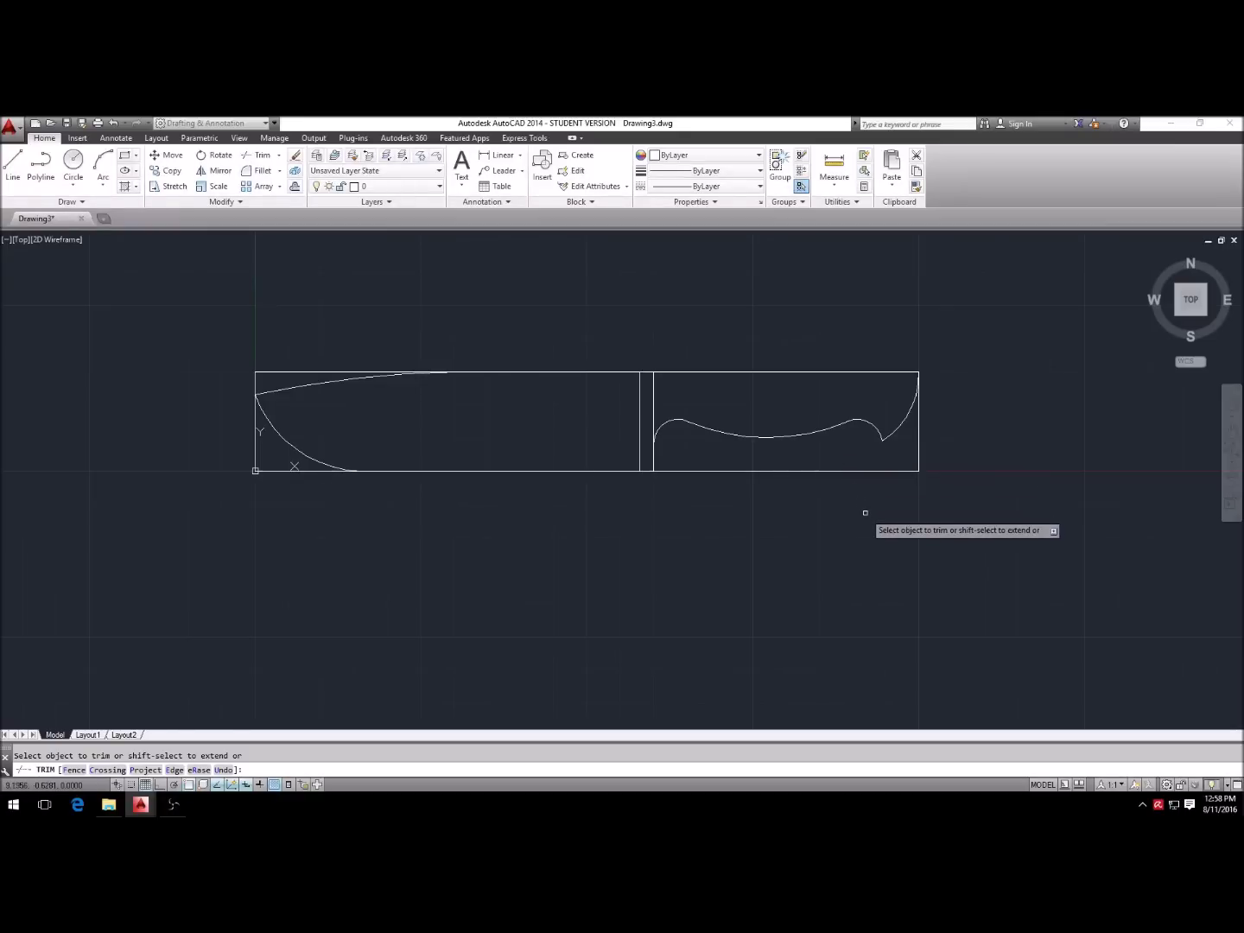
pyautogui.press('Escape')
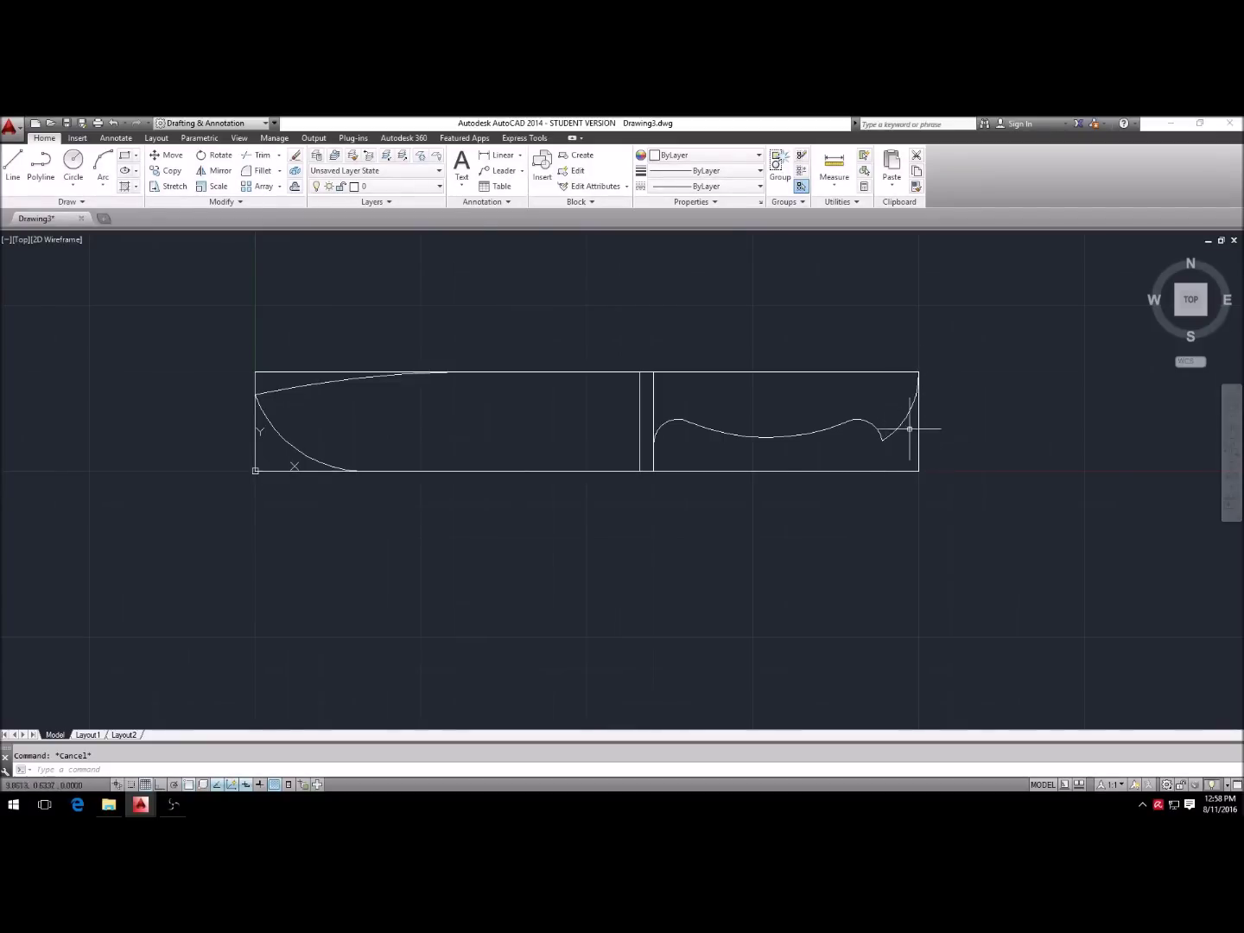
# Step: Fillet the sharp corner between the right circle's arc and the handle's end arc with a radius of .05
pyautogui.scroll(2, 910, 428)
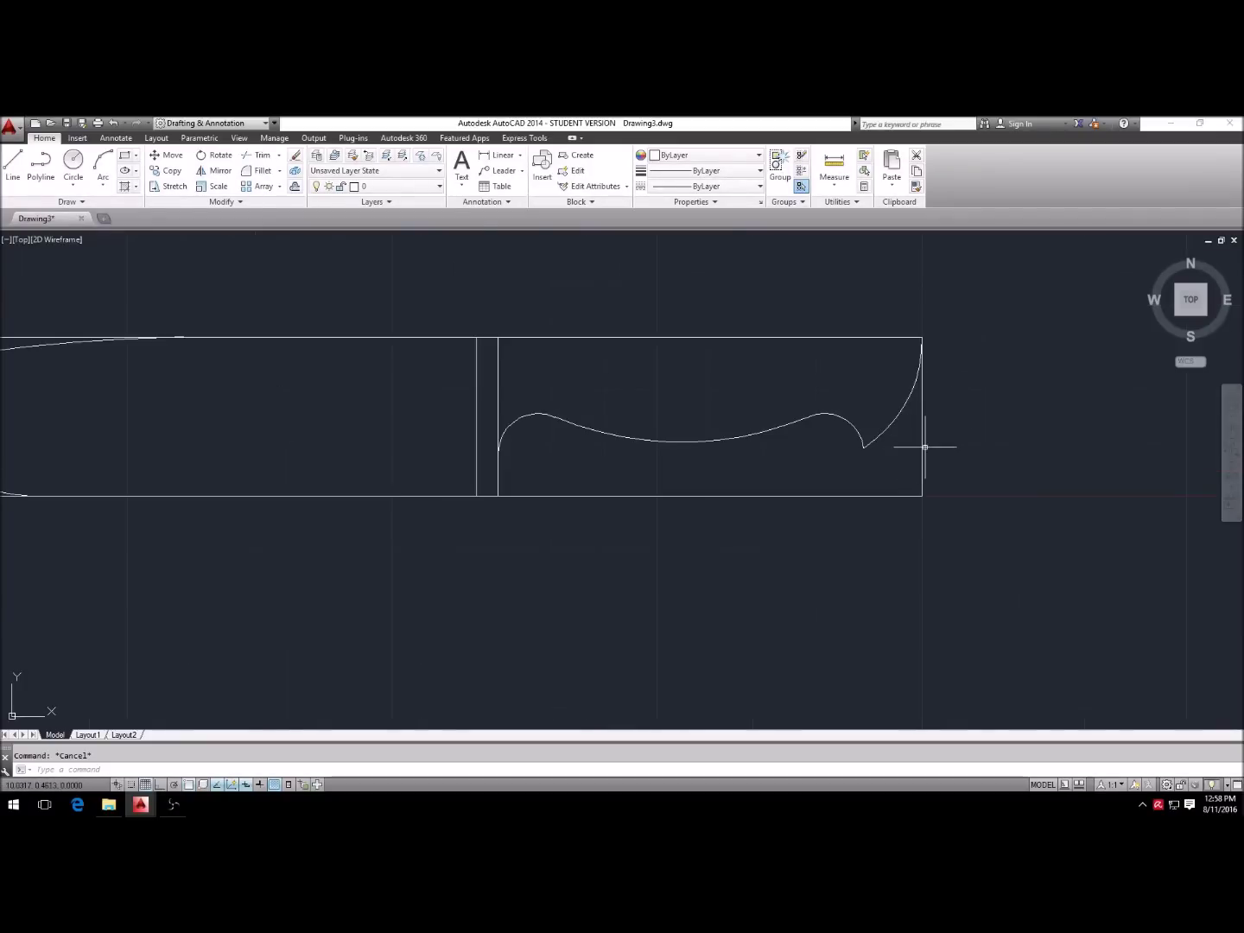
pyautogui.click(261, 172)
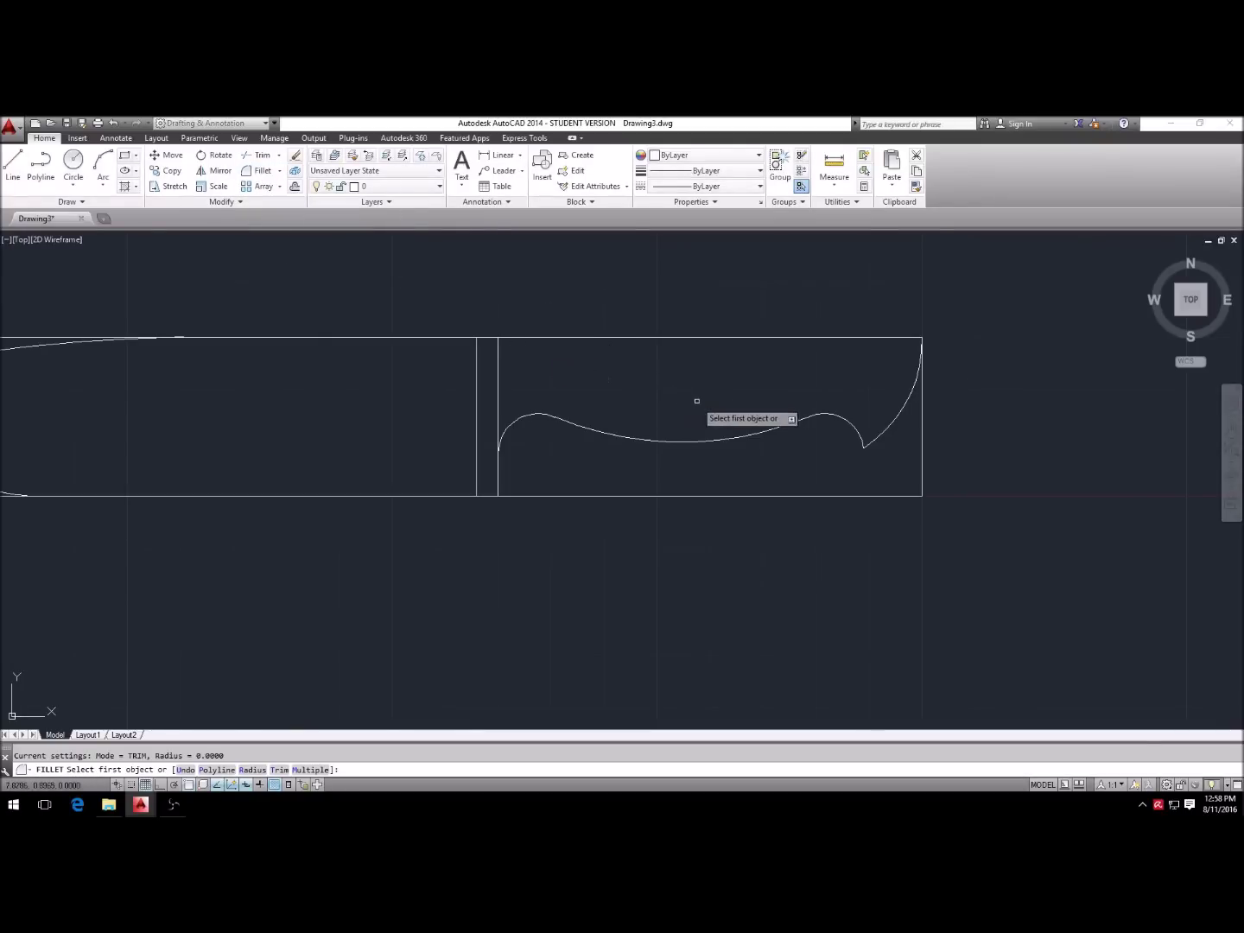
pyautogui.press('Escape')
pyautogui.write('f')
pyautogui.press('Return')
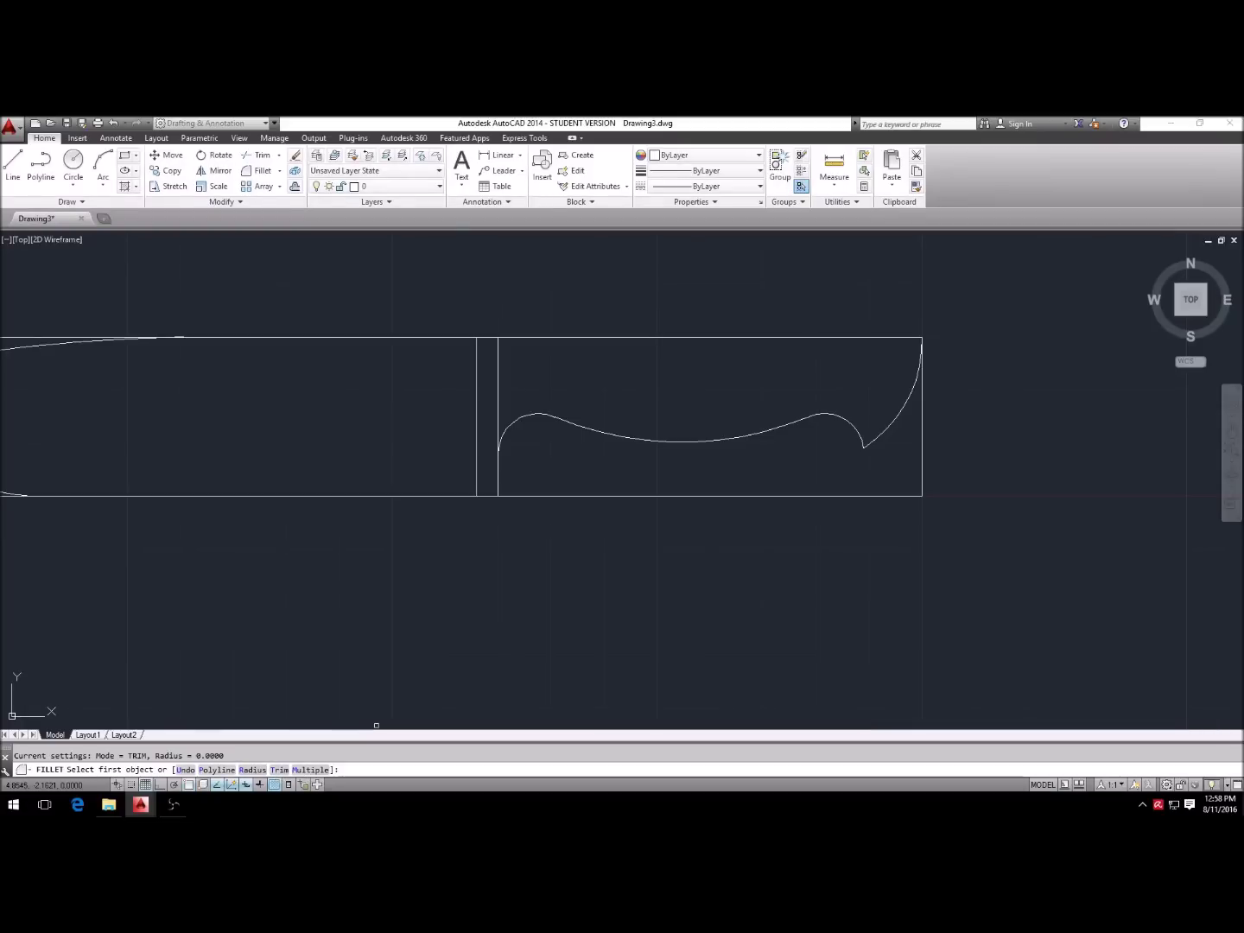
pyautogui.write('r')
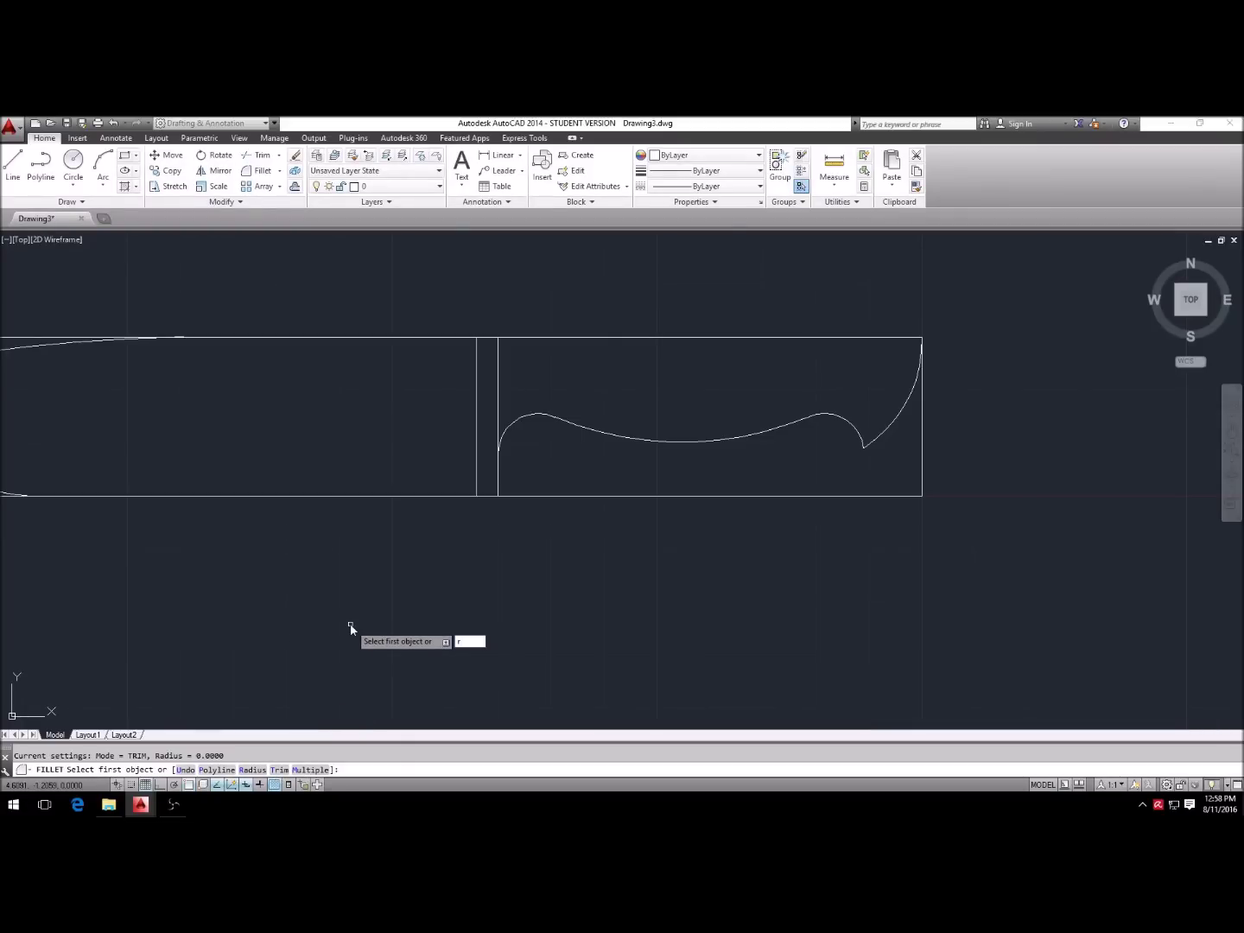
pyautogui.press('Return')
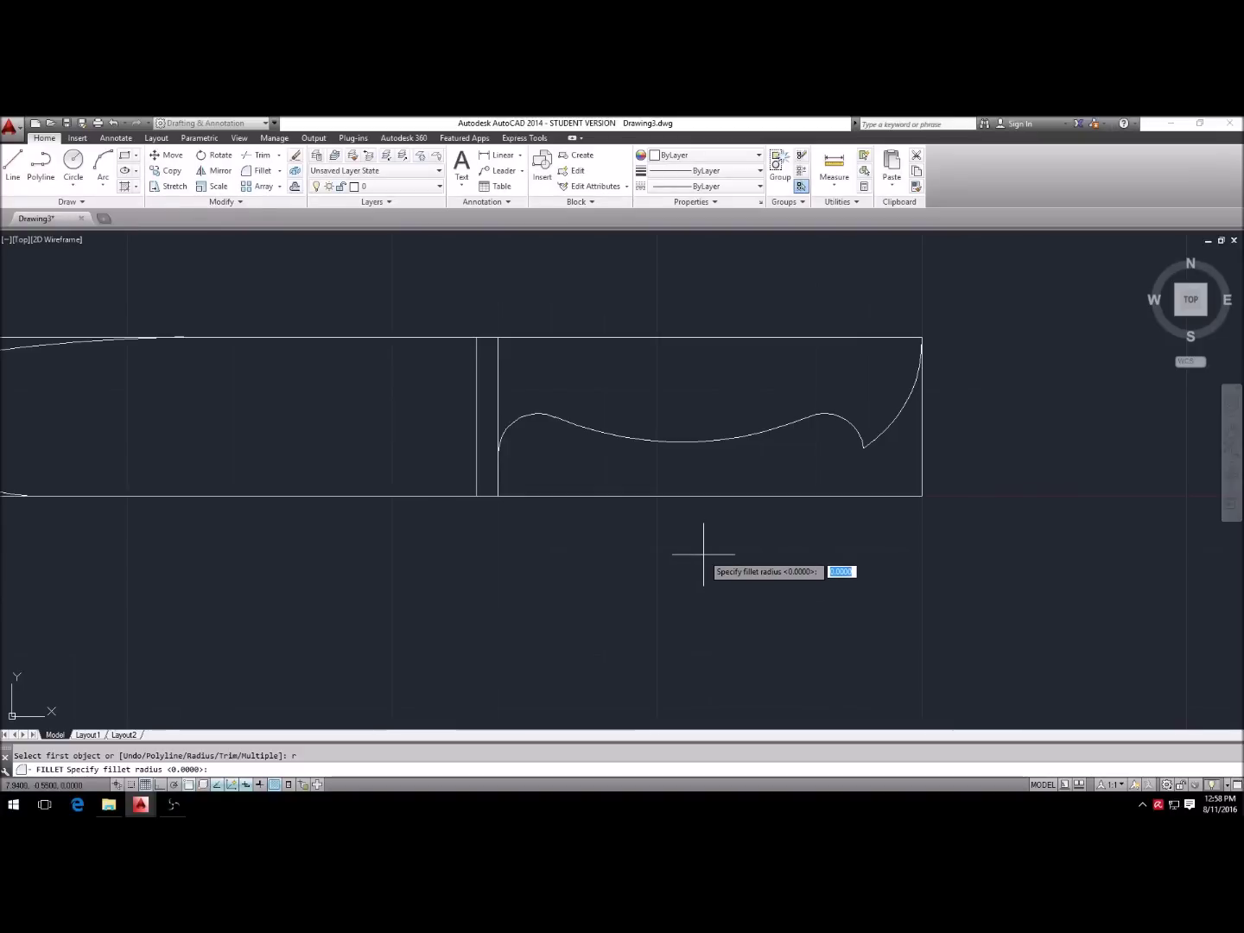
pyautogui.write('05')
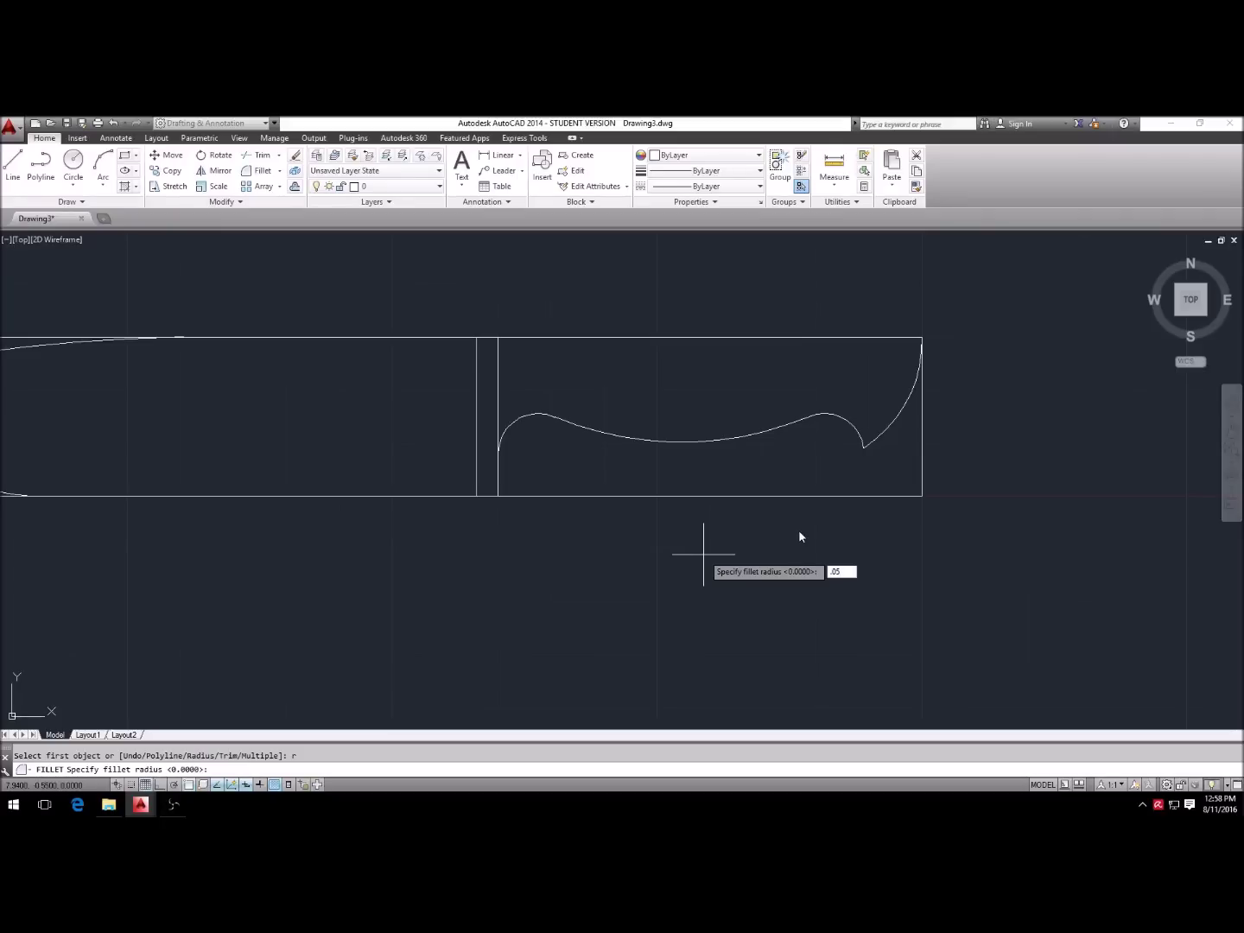
pyautogui.press('Return')
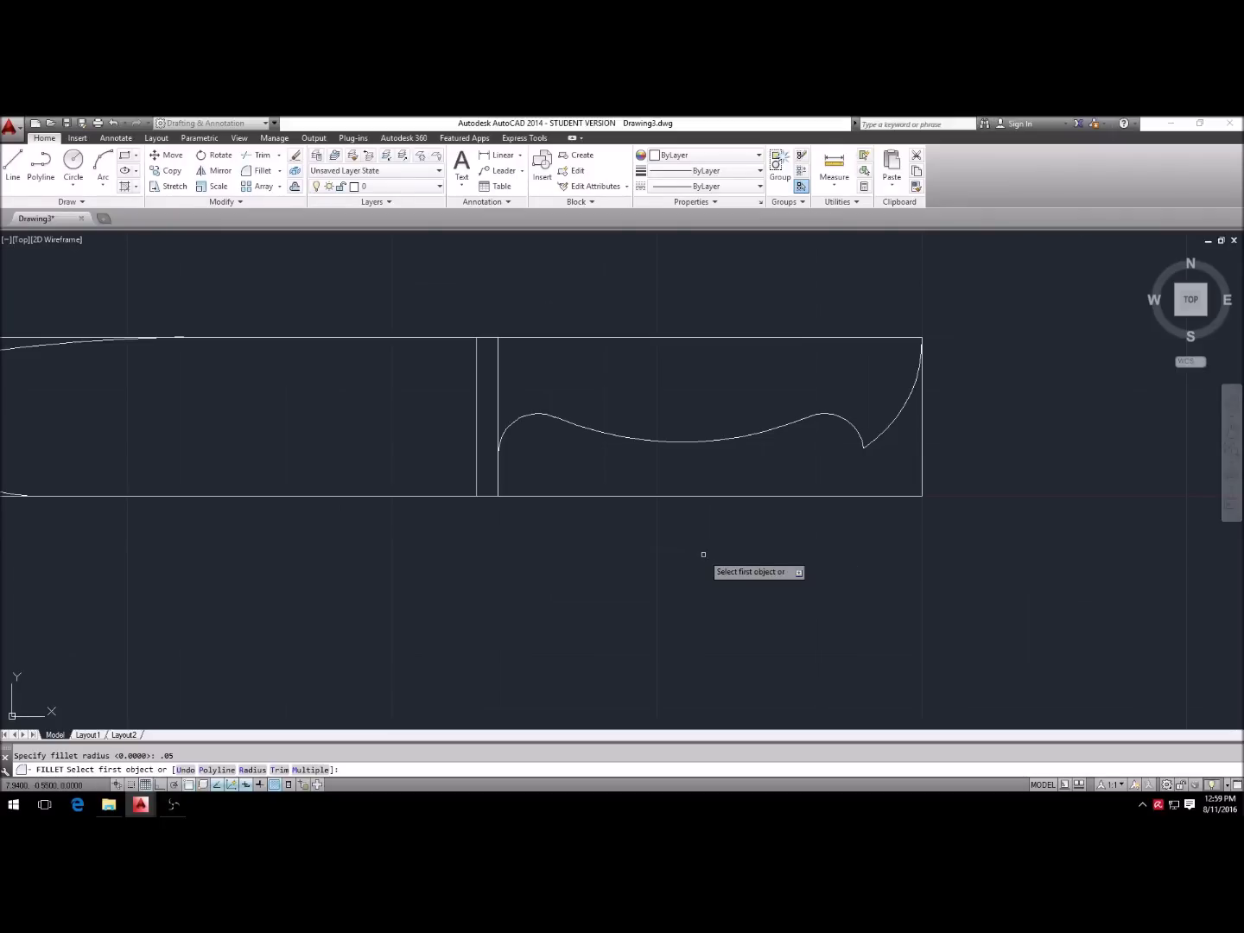
pyautogui.scroll(3, 855, 429)
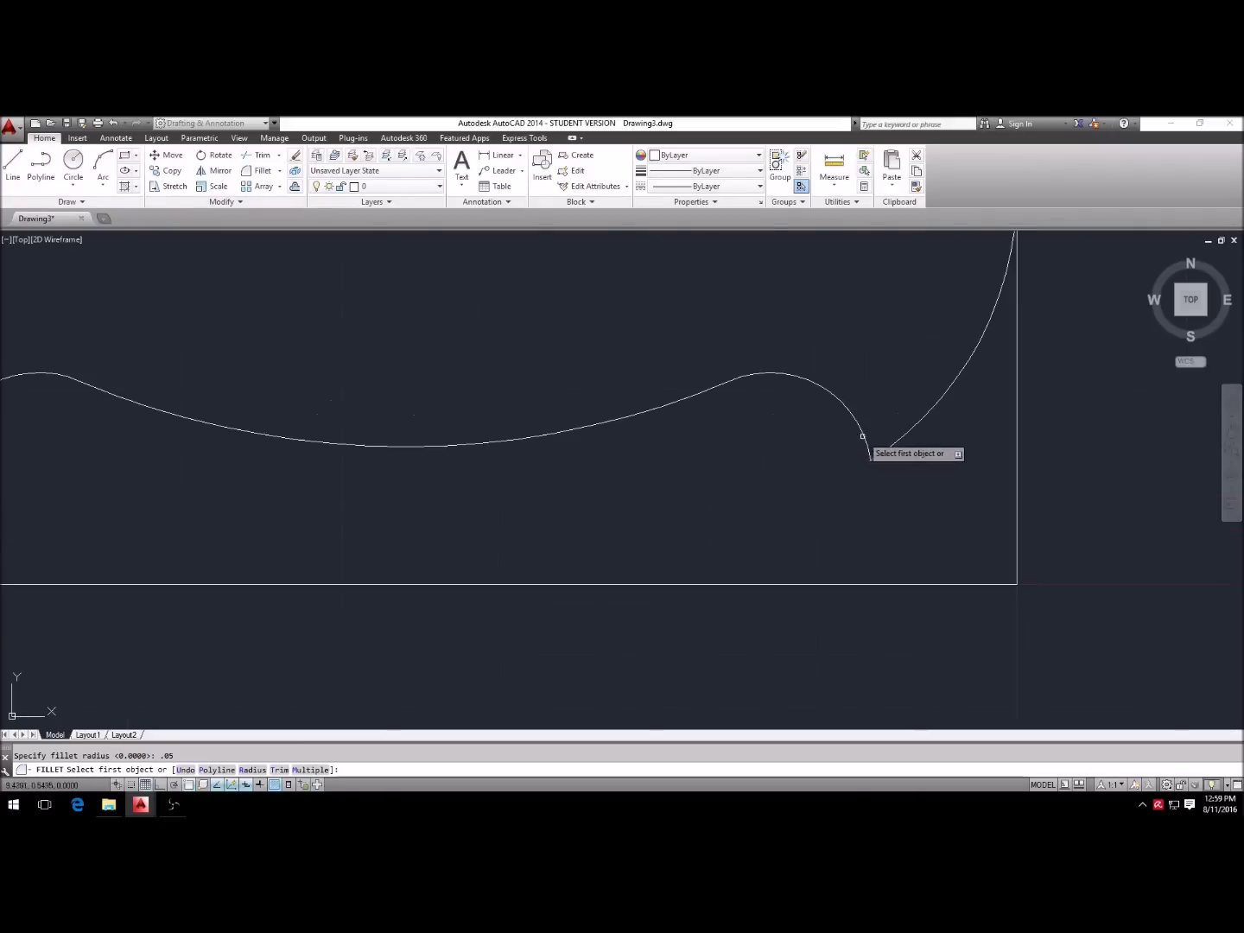
pyautogui.click(864, 436)
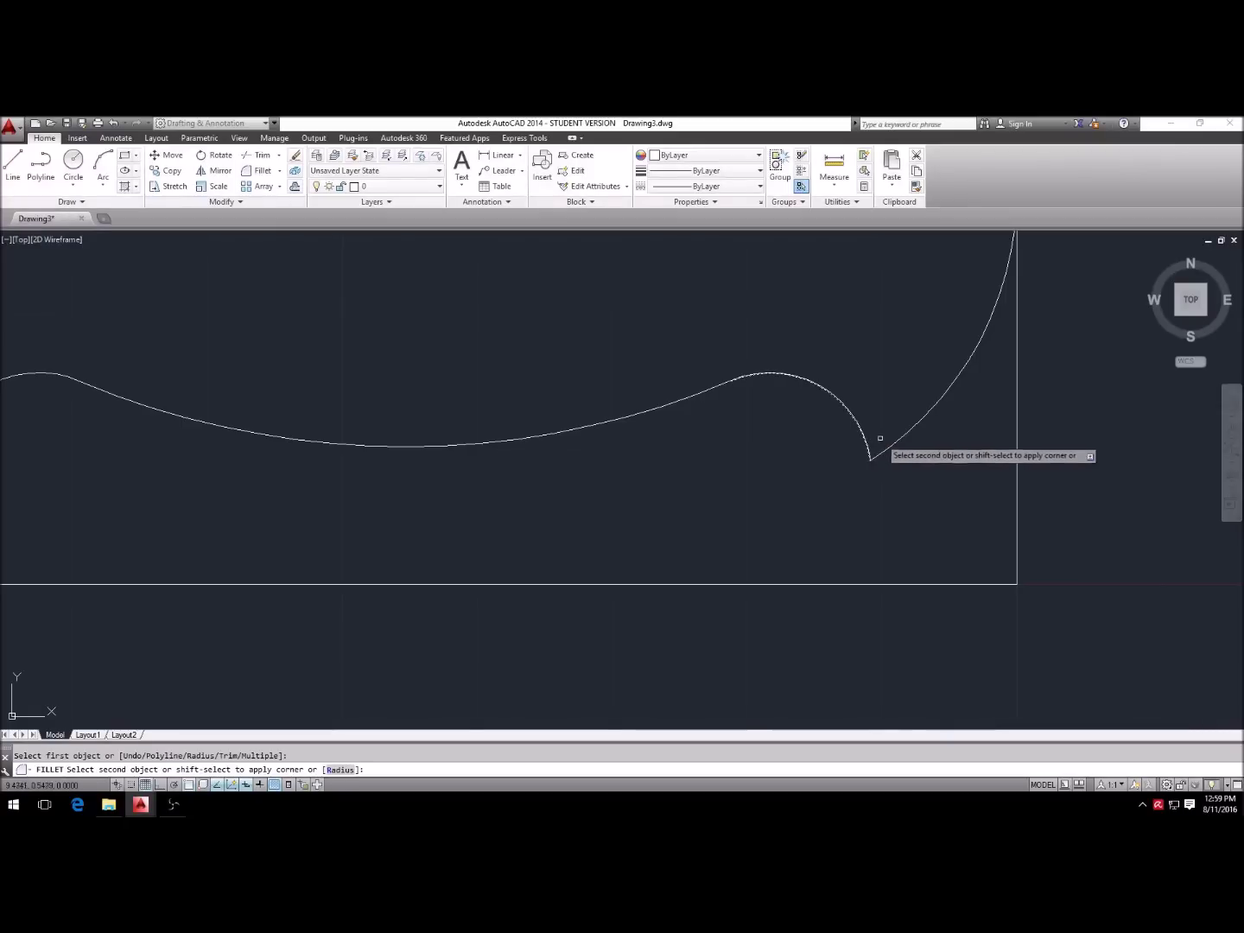
pyautogui.click(899, 440)
pyautogui.scroll(-2, 782, 528)
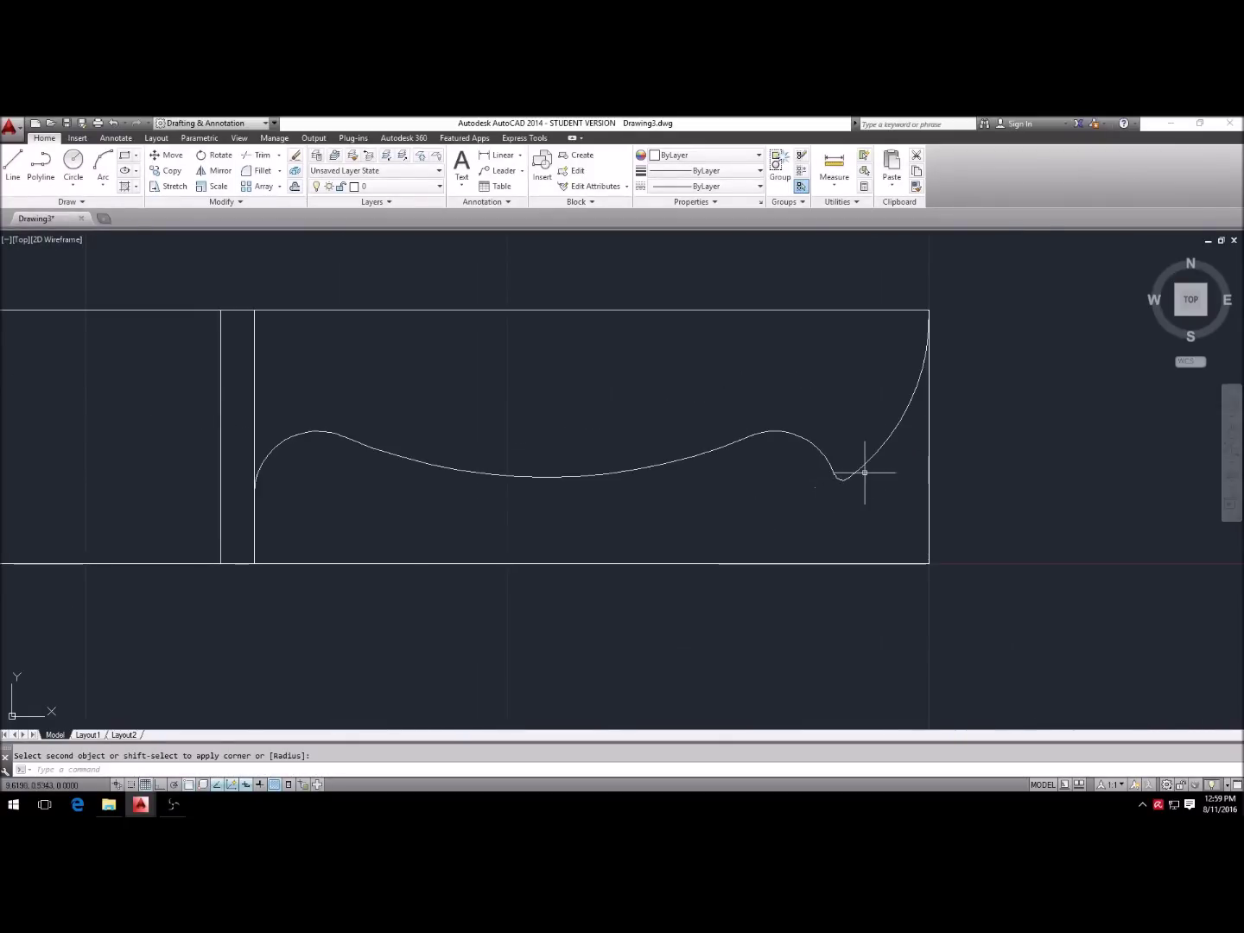
# Step: Fillet the handle's upper-right corner between the end arc and the top edge, using the same .05 radius
pyautogui.scroll(-2, 638, 562)
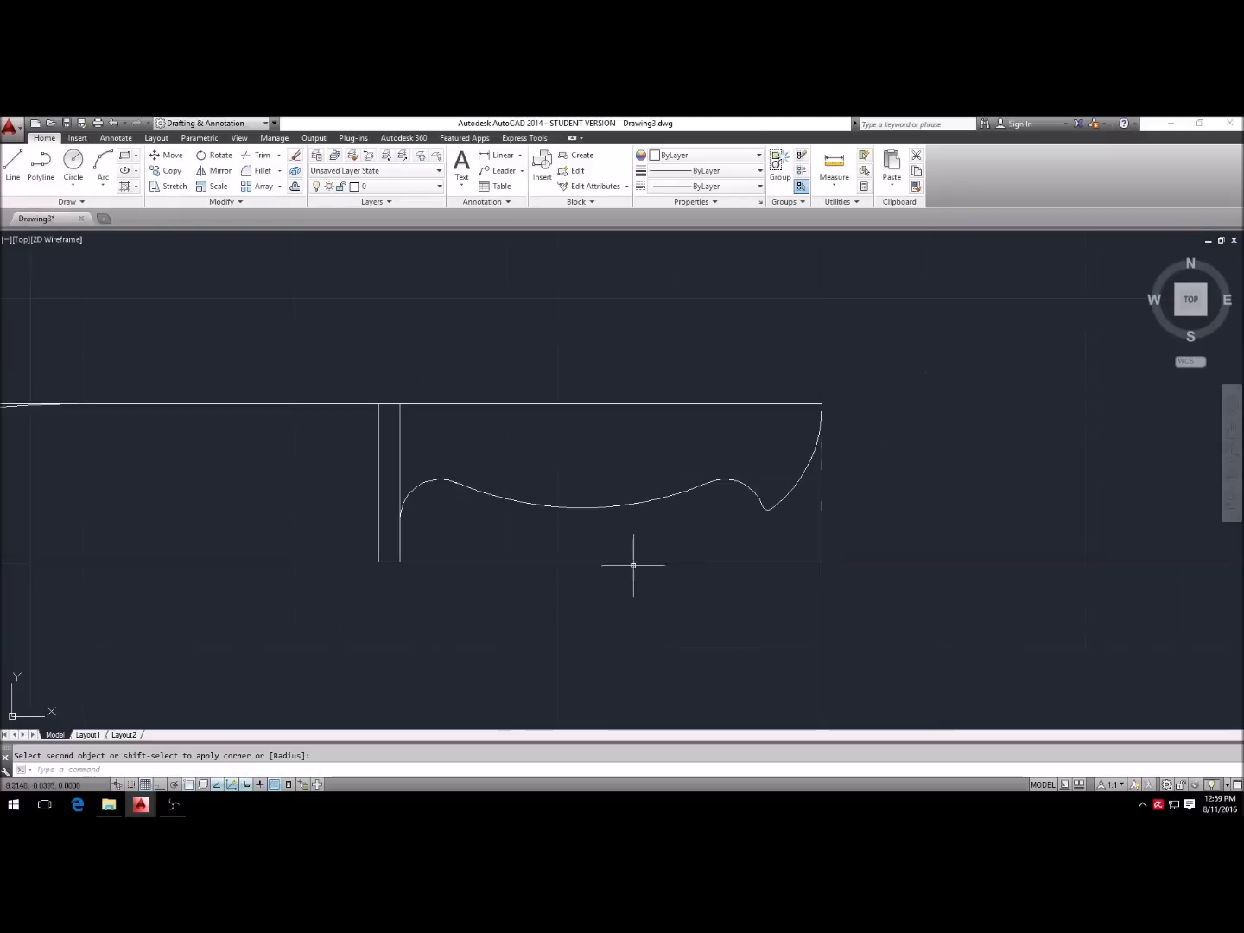
pyautogui.scroll(4, 821, 415)
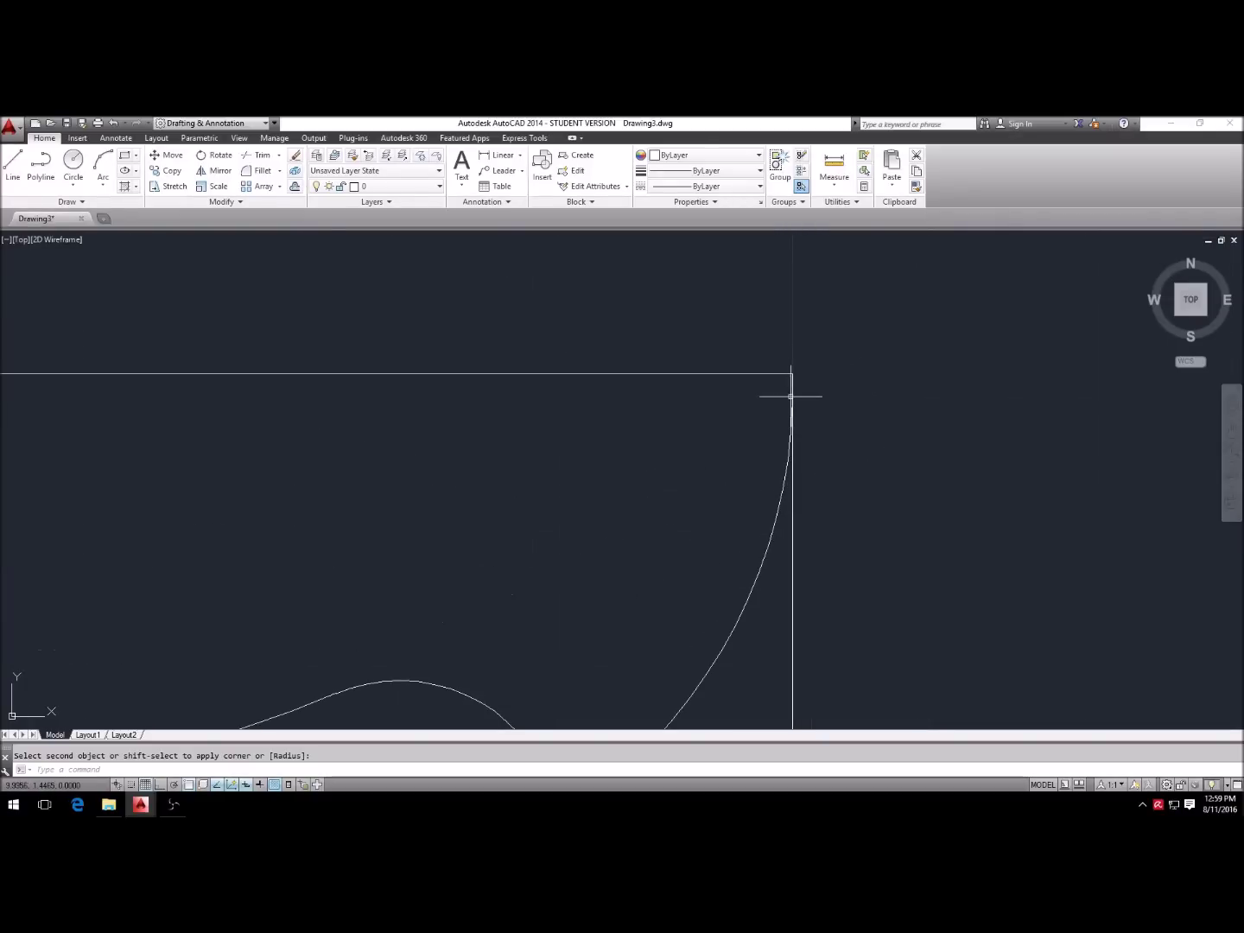
pyautogui.press('Return')
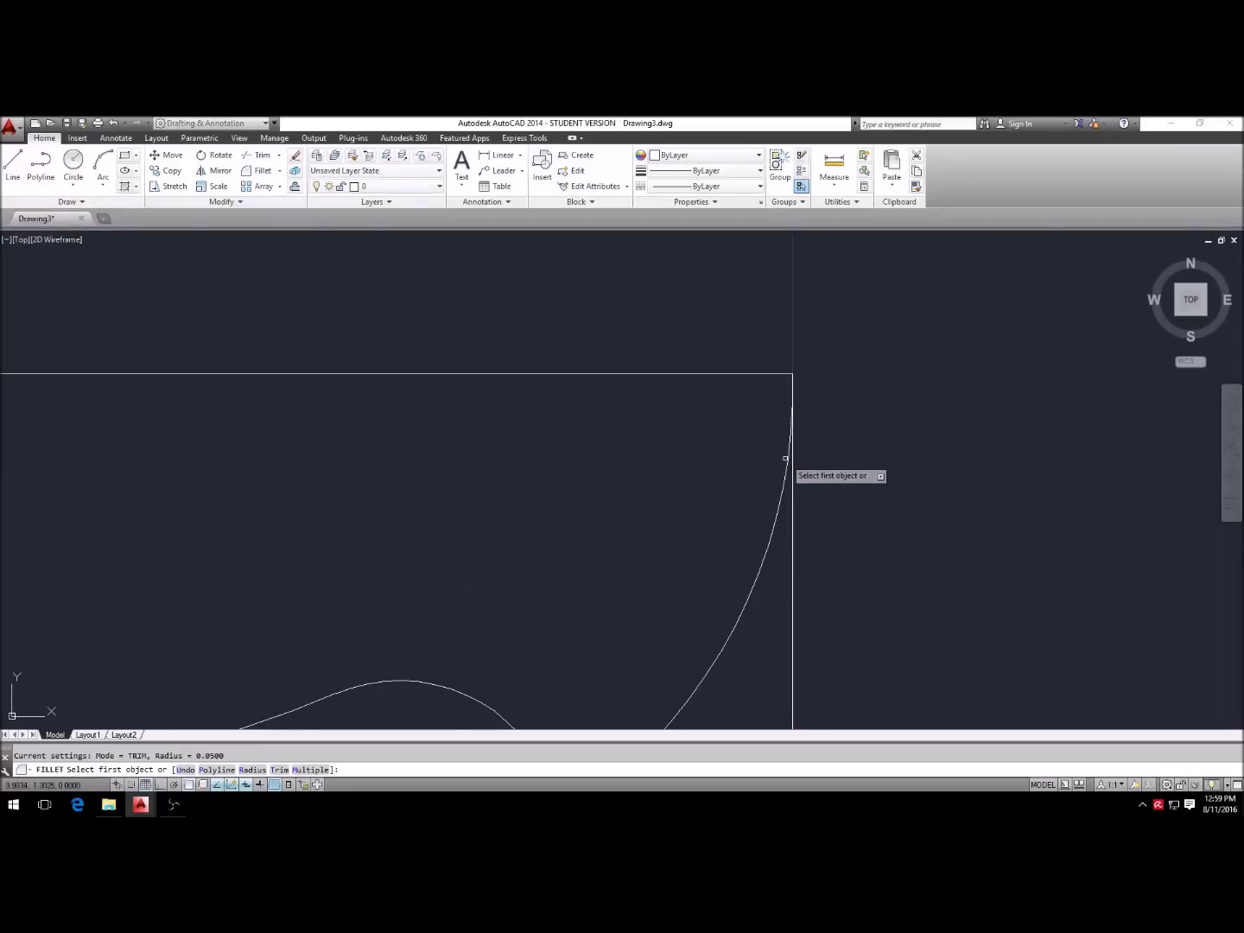
pyautogui.click(788, 460)
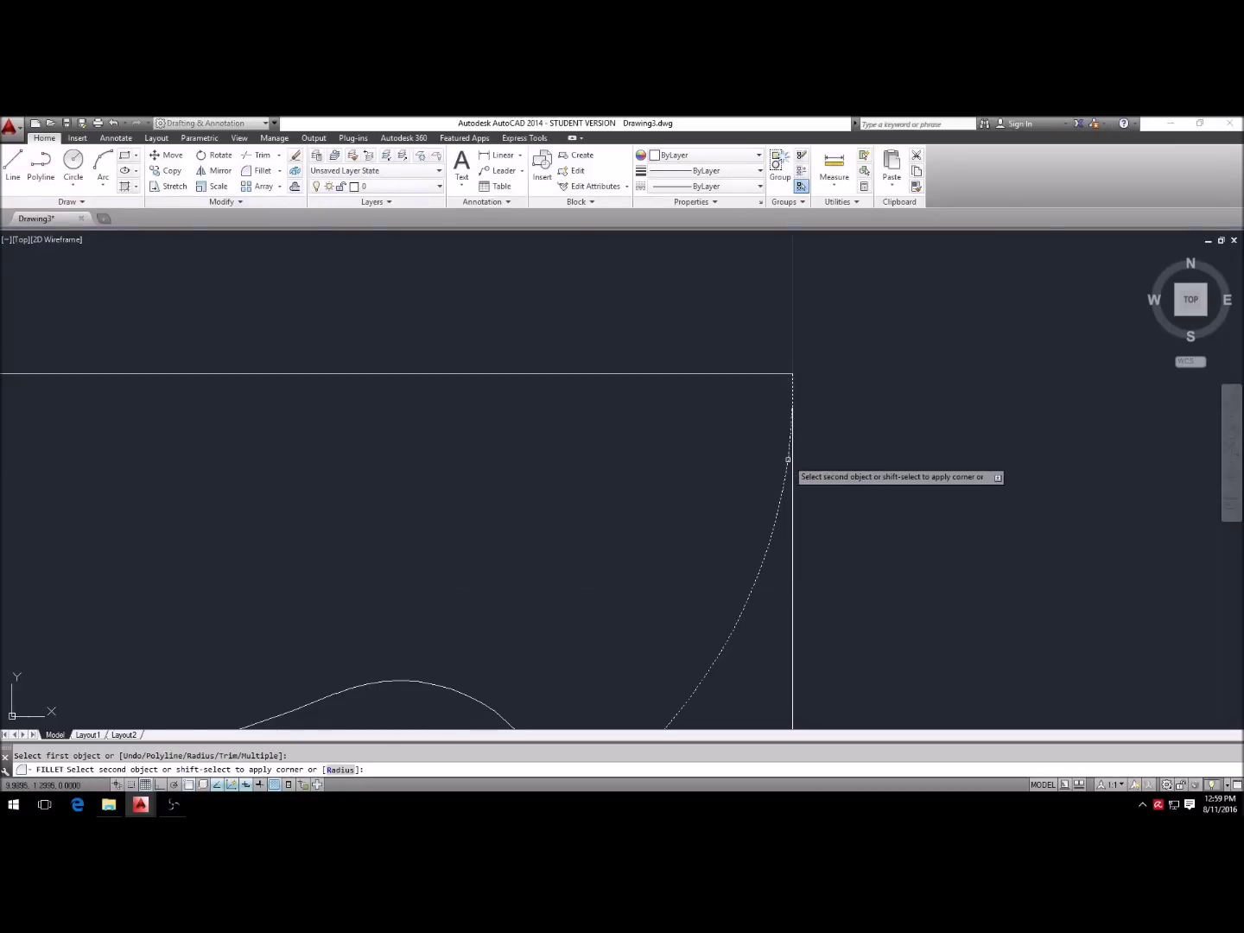
pyautogui.click(763, 375)
pyautogui.press('Return')
pyautogui.scroll(-6, 880, 480)
pyautogui.press('Escape')
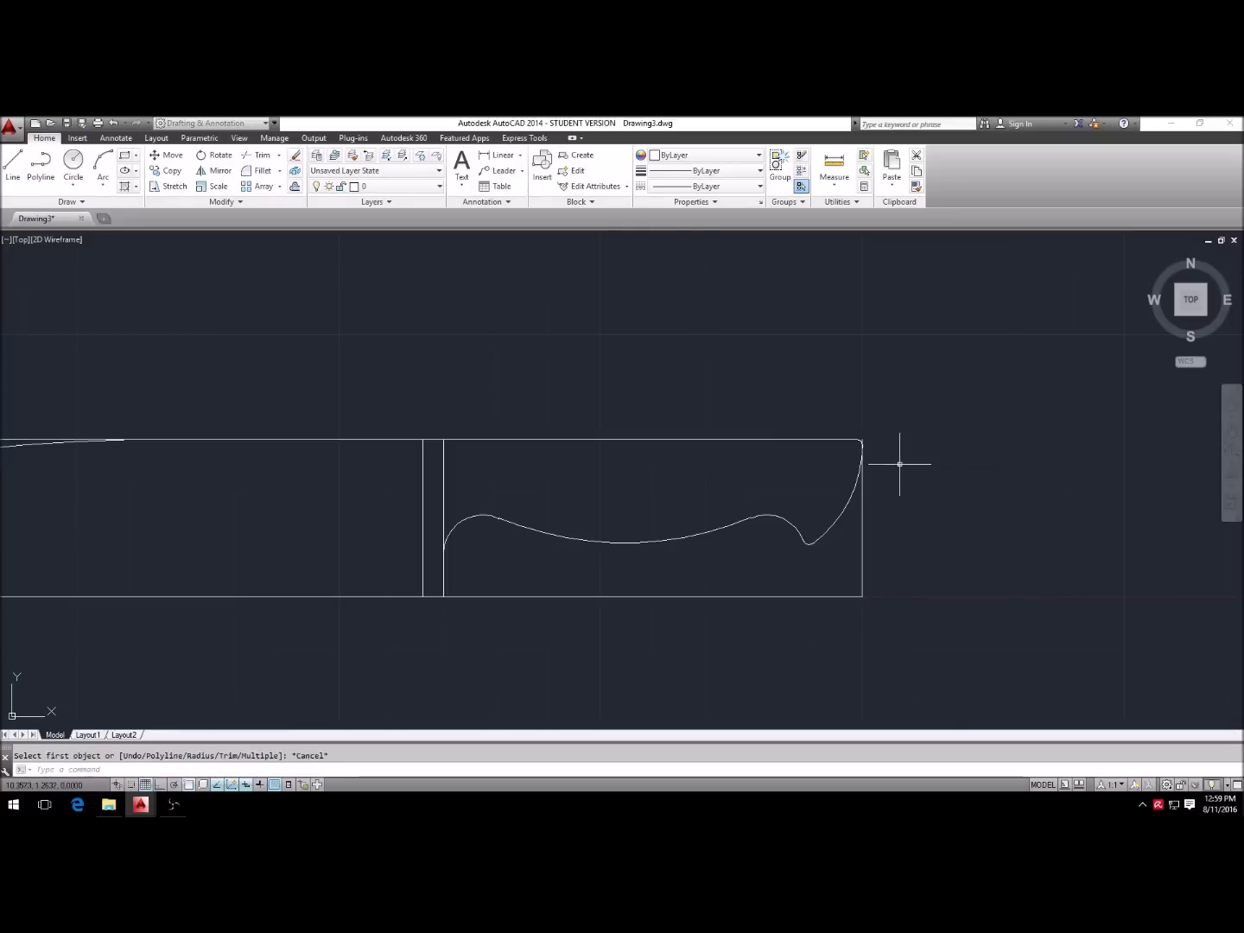
# Step: Trim away the rectangle's bottom edge below the handle and the excess edges outside the blade tip's upper and lower curves
pyautogui.scroll(-3, 906, 491)
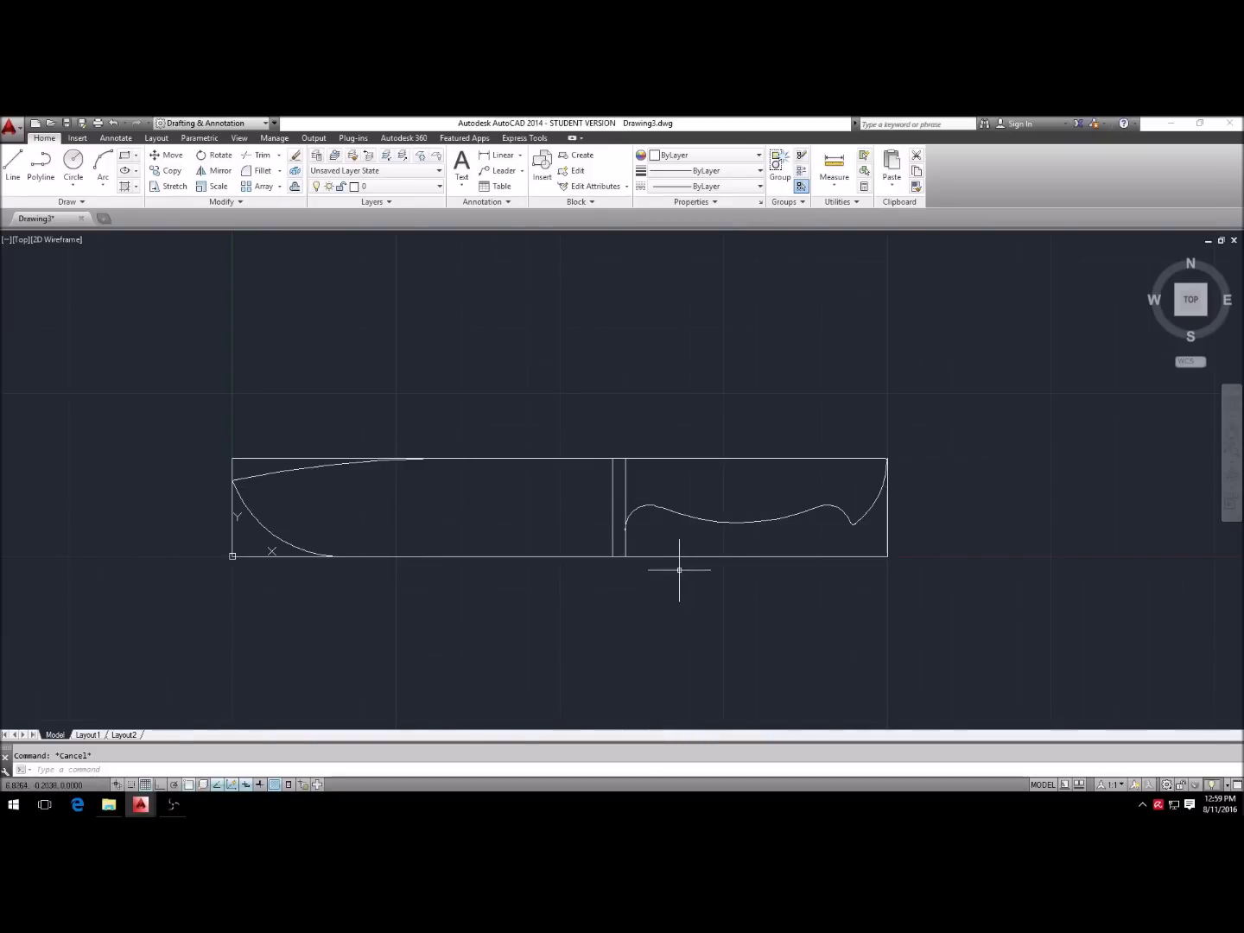
pyautogui.press('Return')
pyautogui.press('Return')
pyautogui.click(883, 572)
pyautogui.click(843, 554)
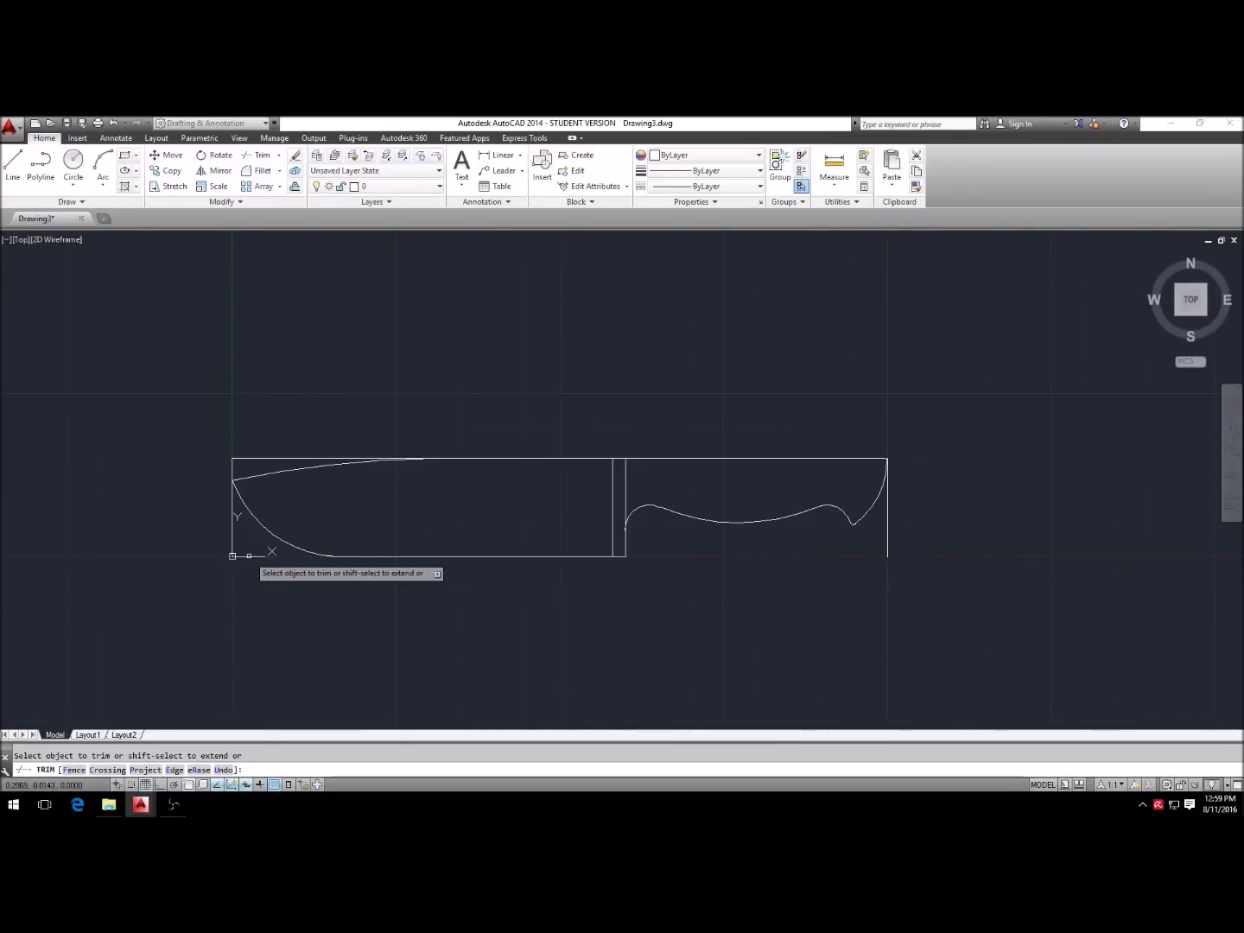
pyautogui.click(232, 517)
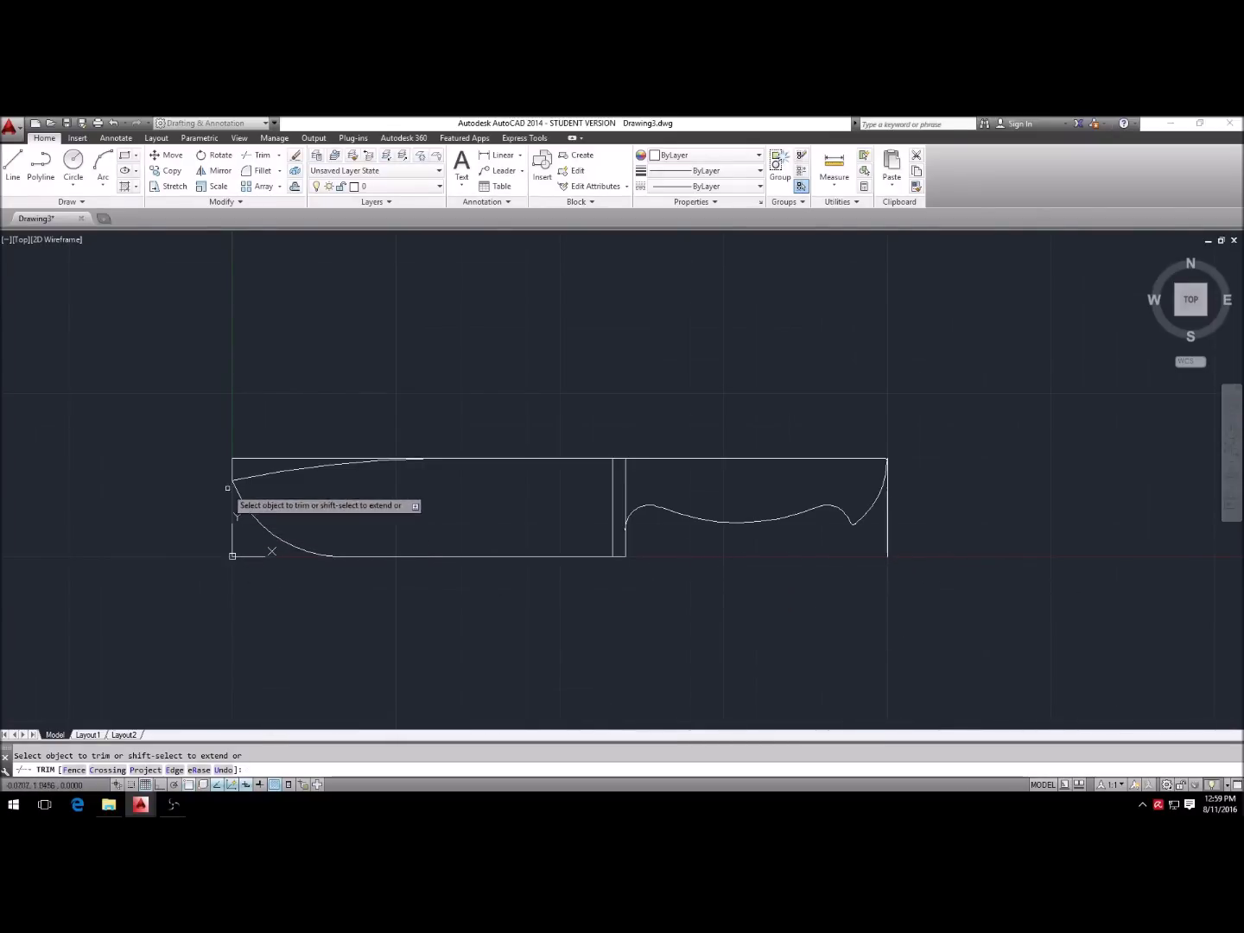
pyautogui.click(248, 458)
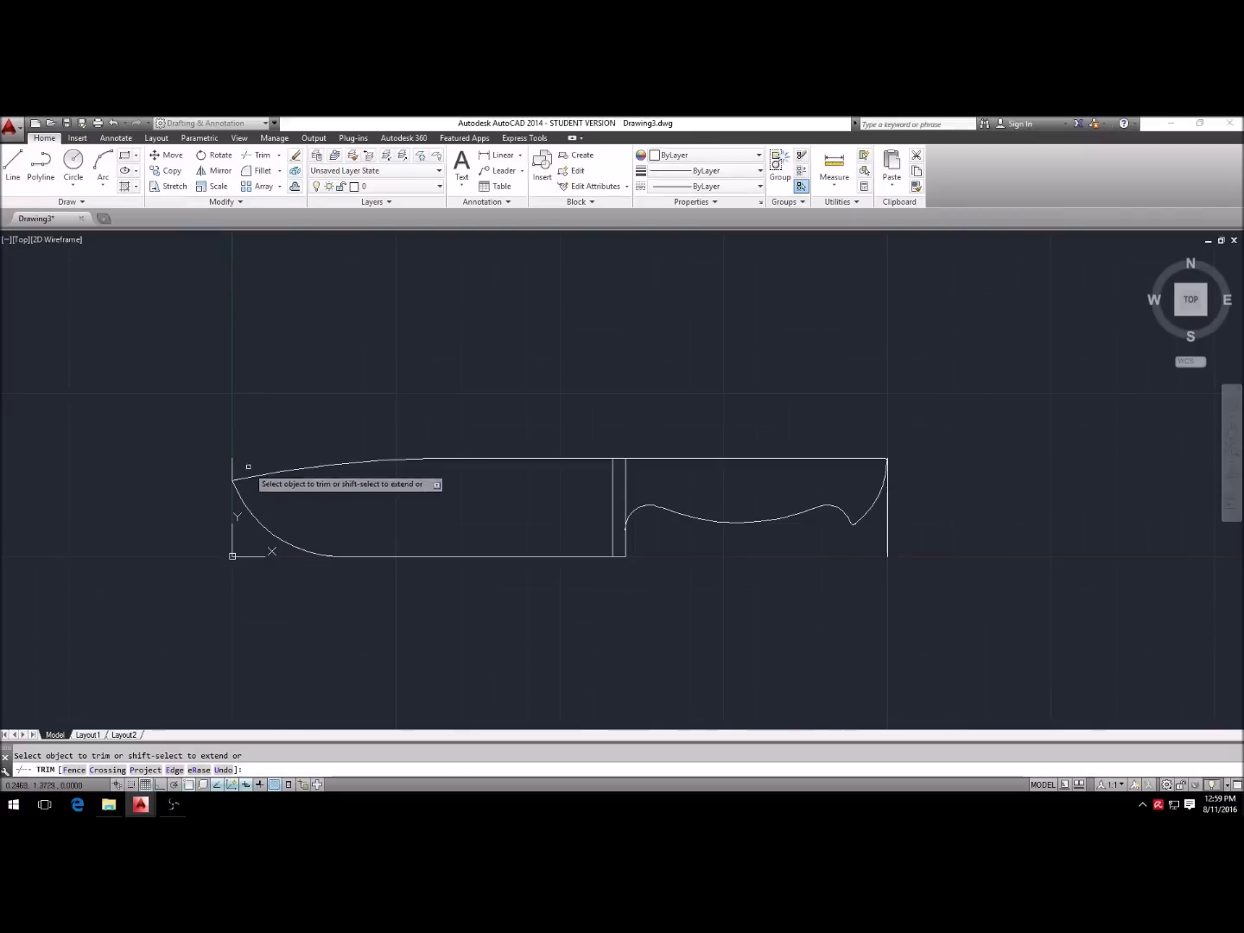
pyautogui.press('Escape')
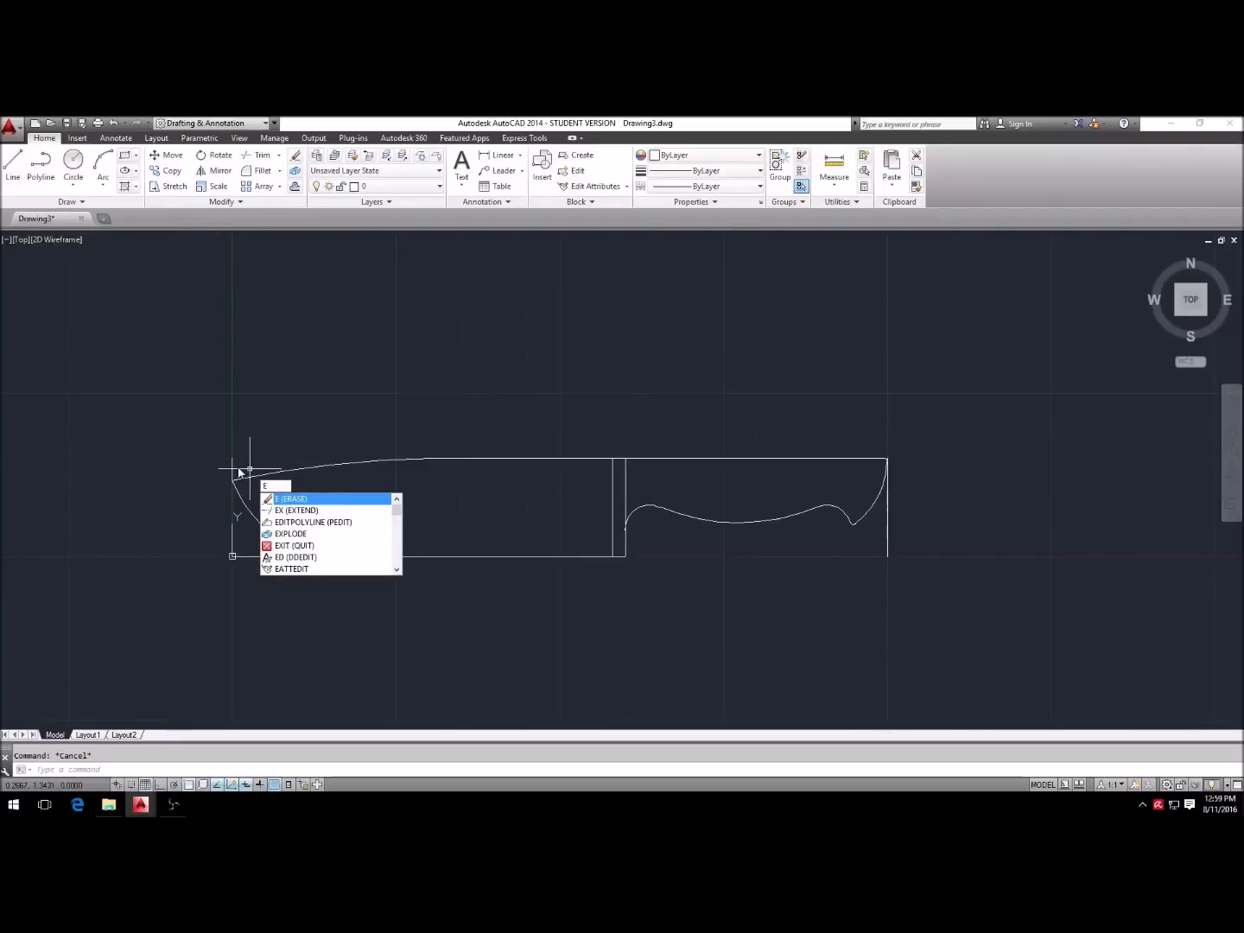
# Step: Erase the leftover vertical segment above the blade tip and the rectangle's vertical edge at the handle's right end
pyautogui.press('Return')
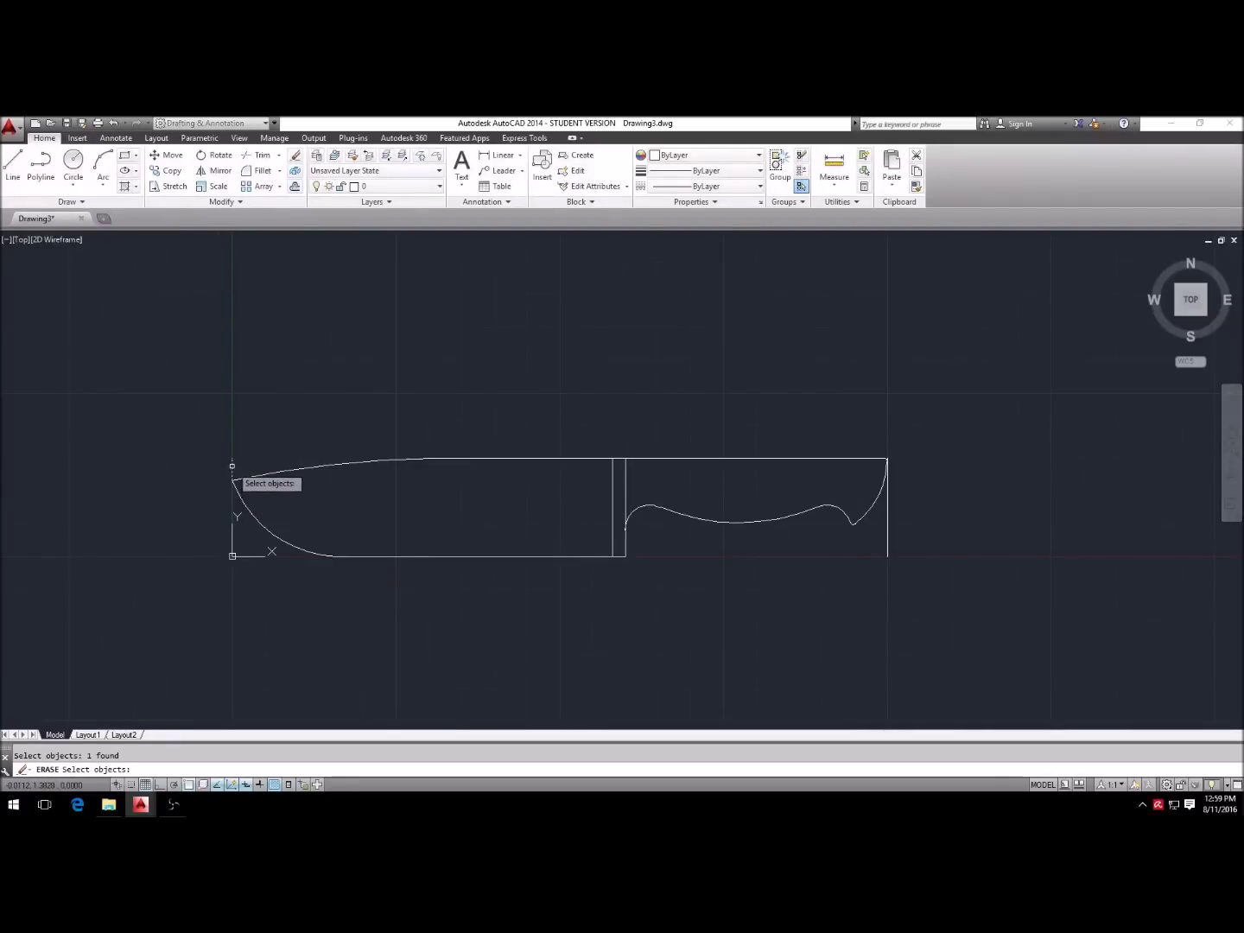
pyautogui.press('Return')
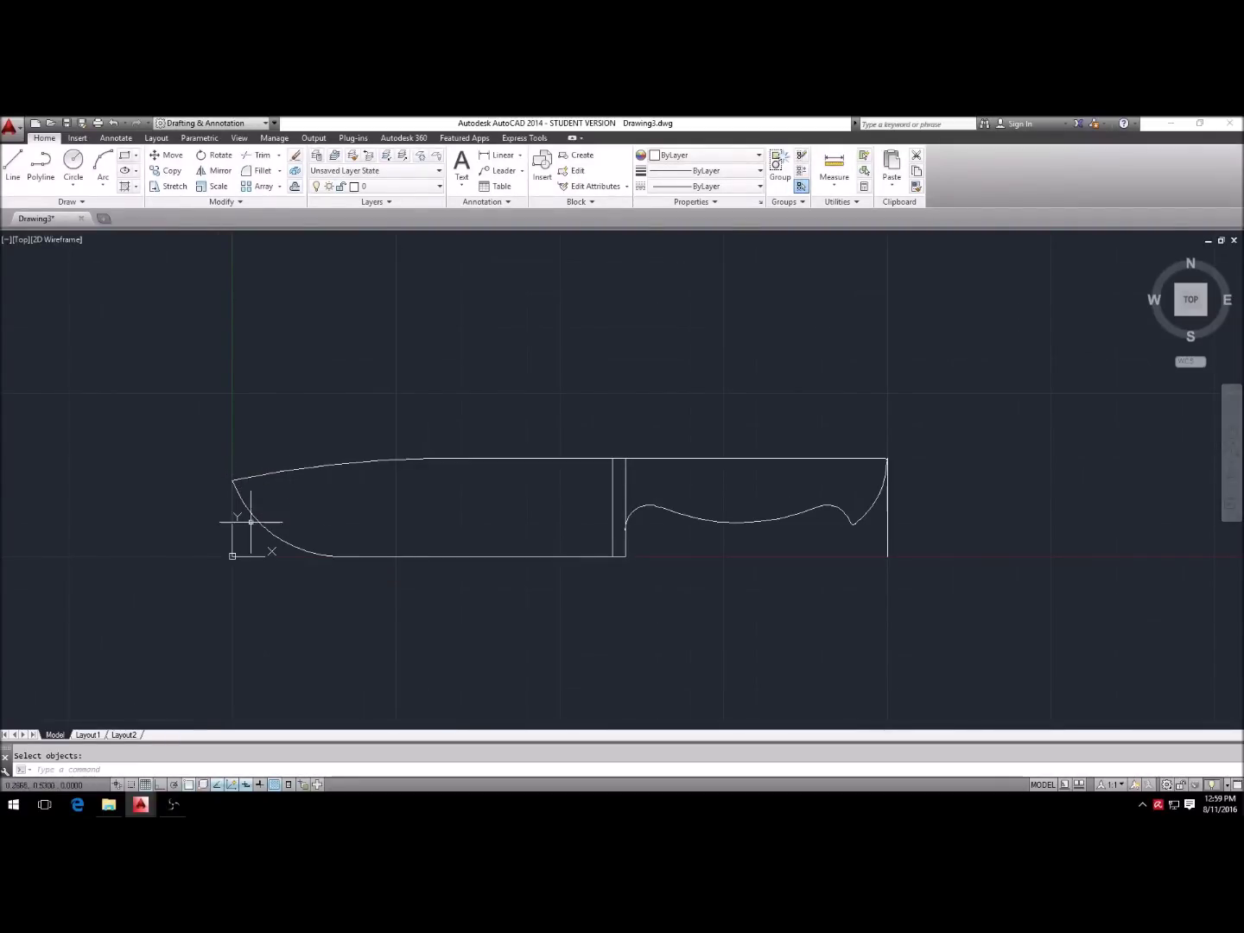
pyautogui.scroll(8, 623, 556)
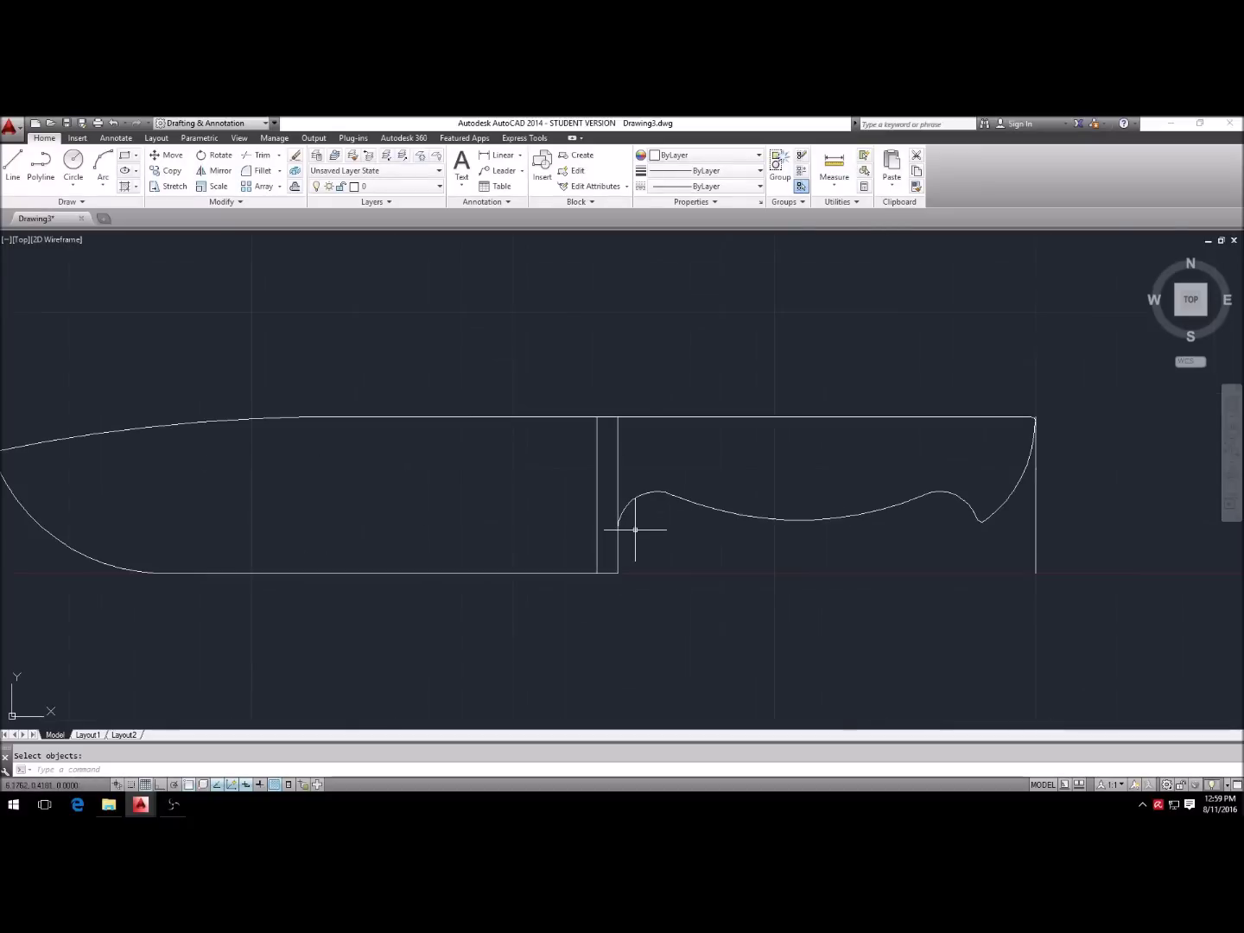
pyautogui.scroll(-5, 500, 522)
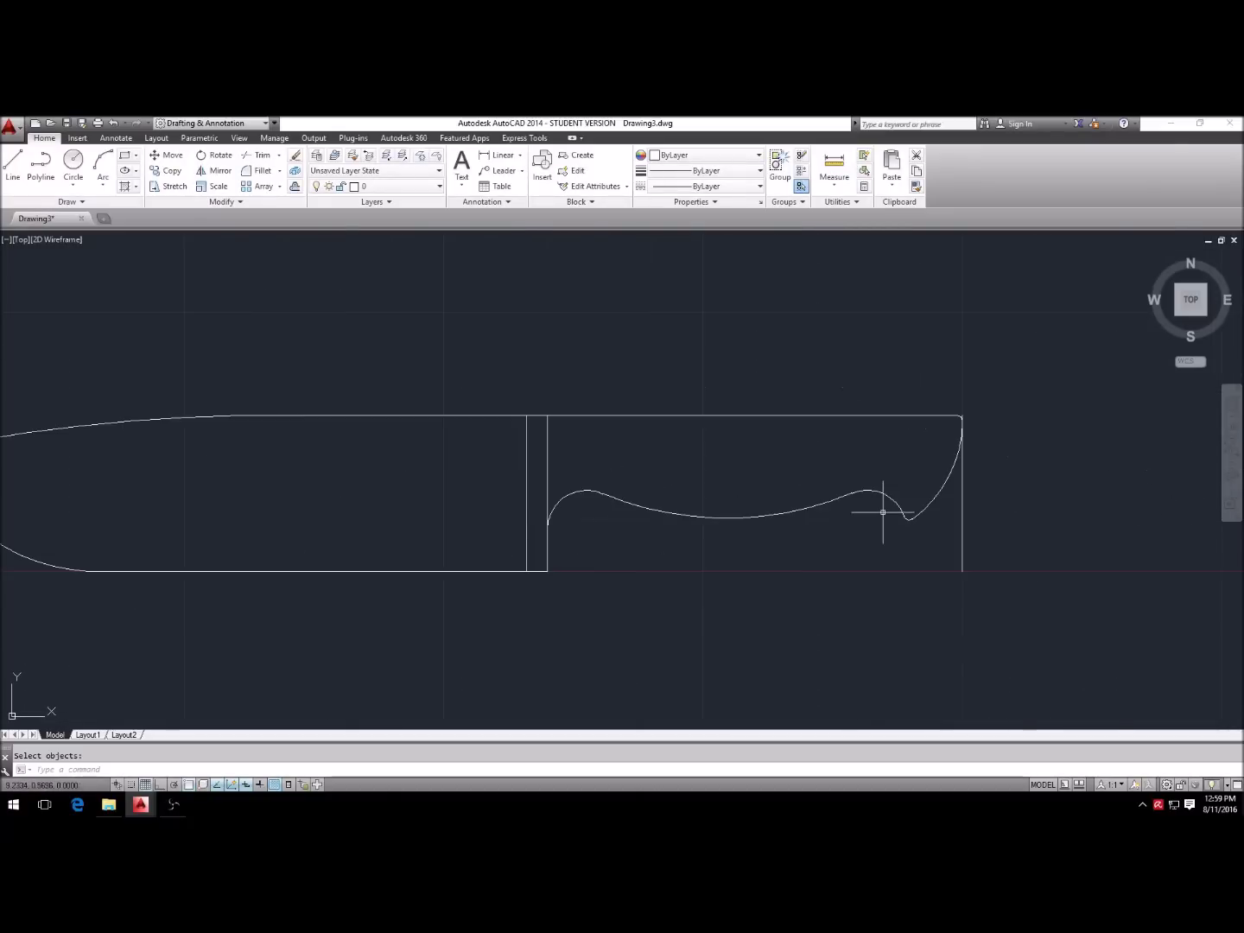
pyautogui.scroll(-2, 882, 512)
pyautogui.press('Escape')
pyautogui.write('E')
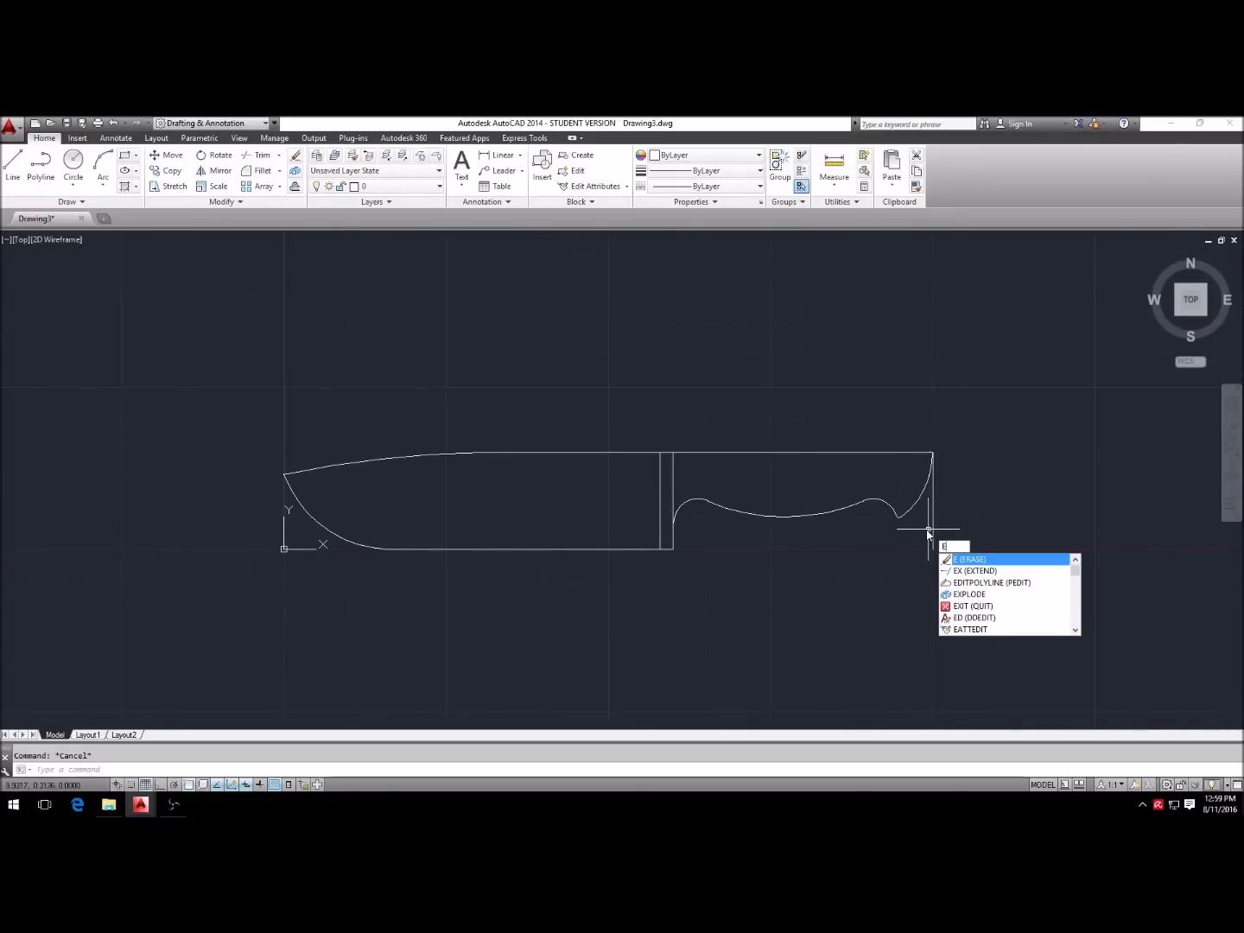
pyautogui.press('Return')
pyautogui.click(933, 525)
pyautogui.press('Return')
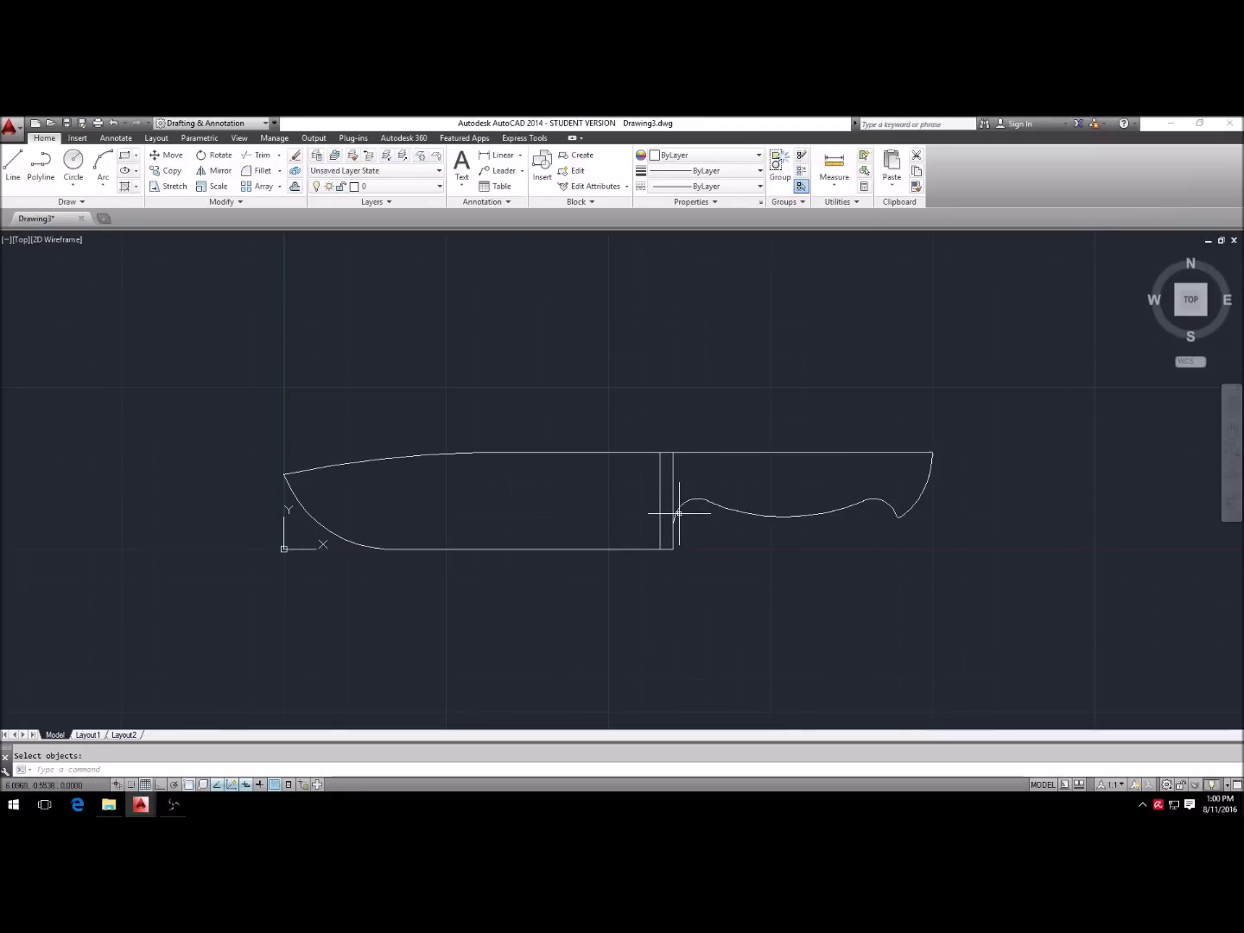
pyautogui.write('e')
pyautogui.press('Return')
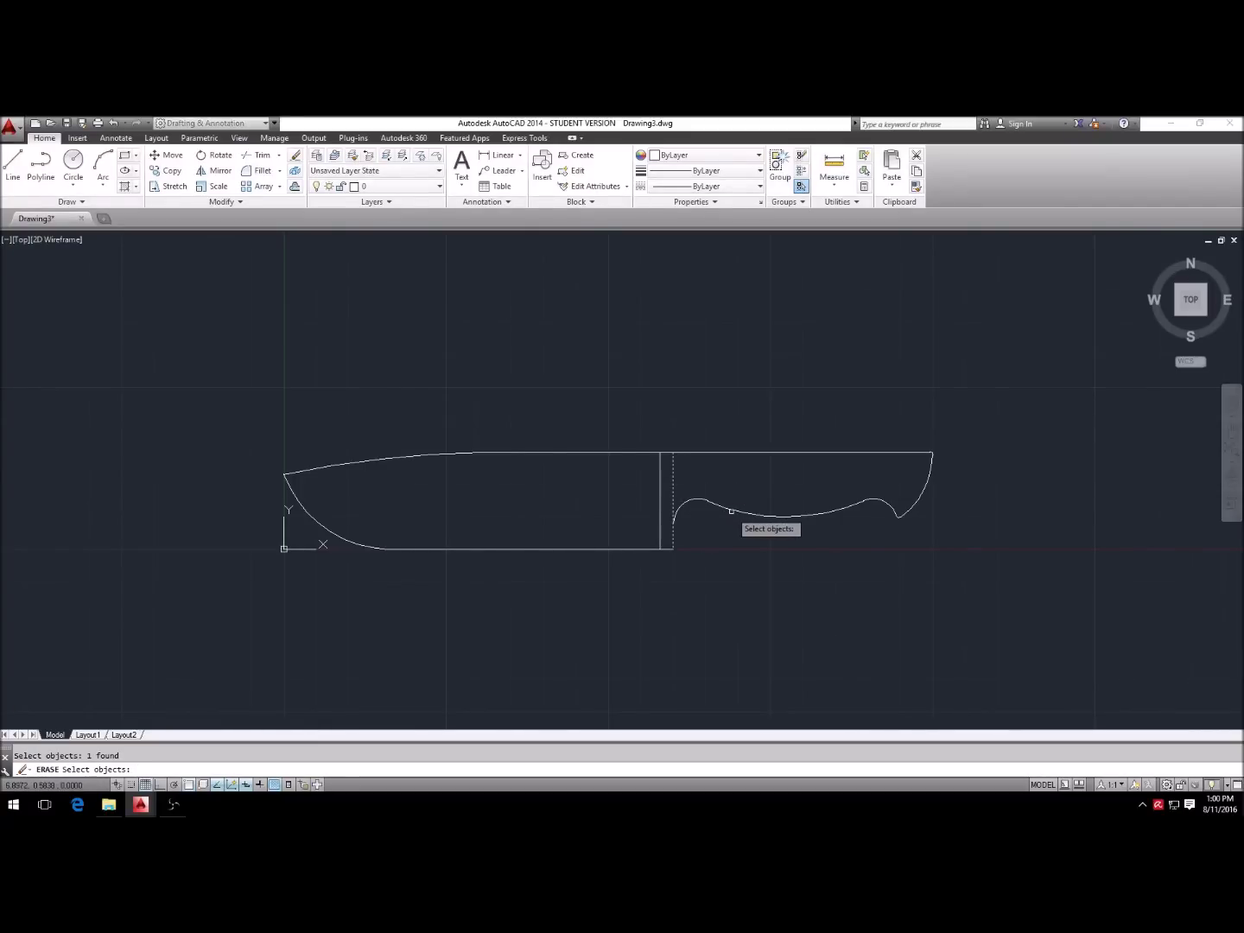
pyautogui.press('Escape')
pyautogui.press('Escape')
# Step: Trim the right one of the two vertical handle lines above its junction with the left circle's arc
pyautogui.scroll(6, 675, 534)
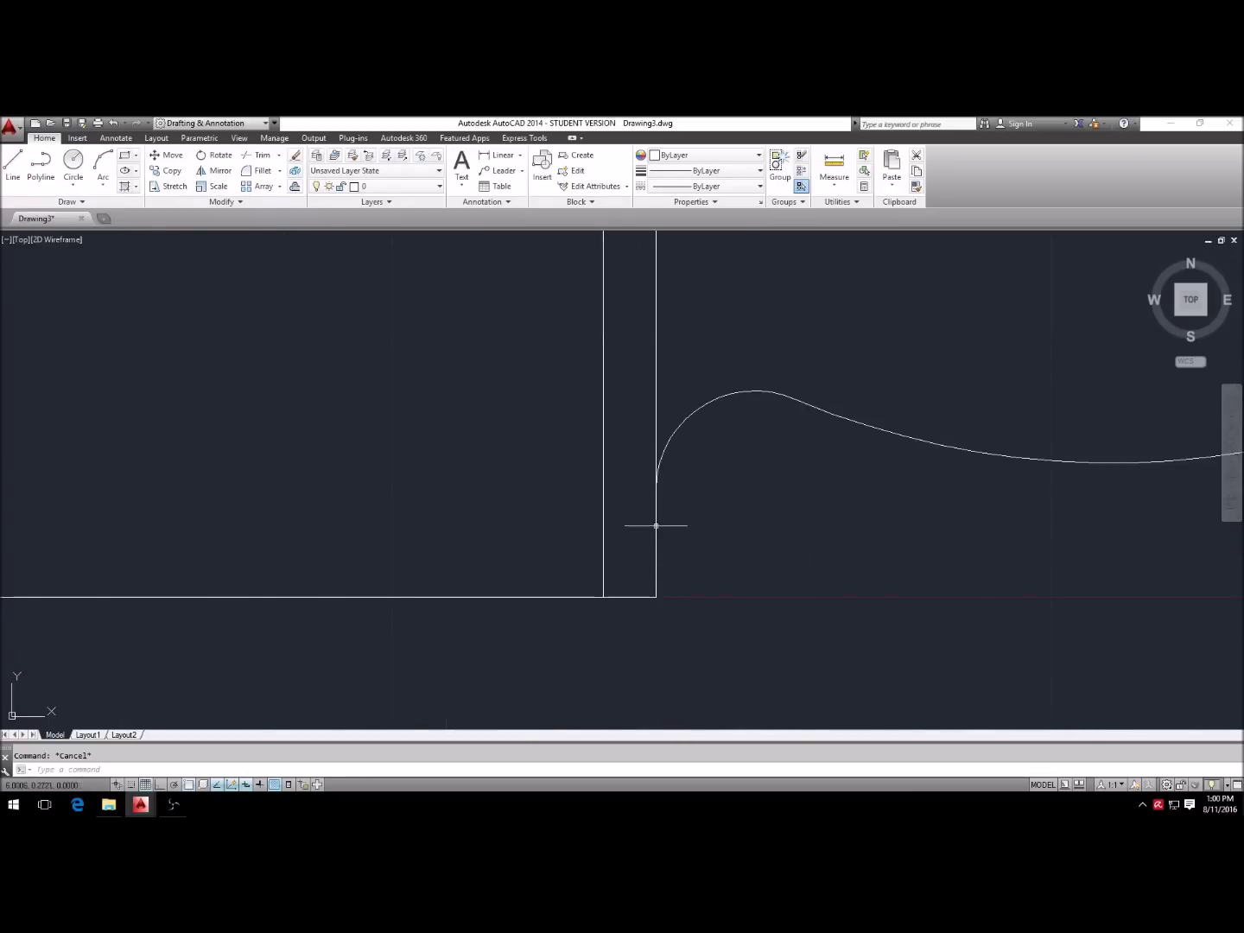
pyautogui.write('tr')
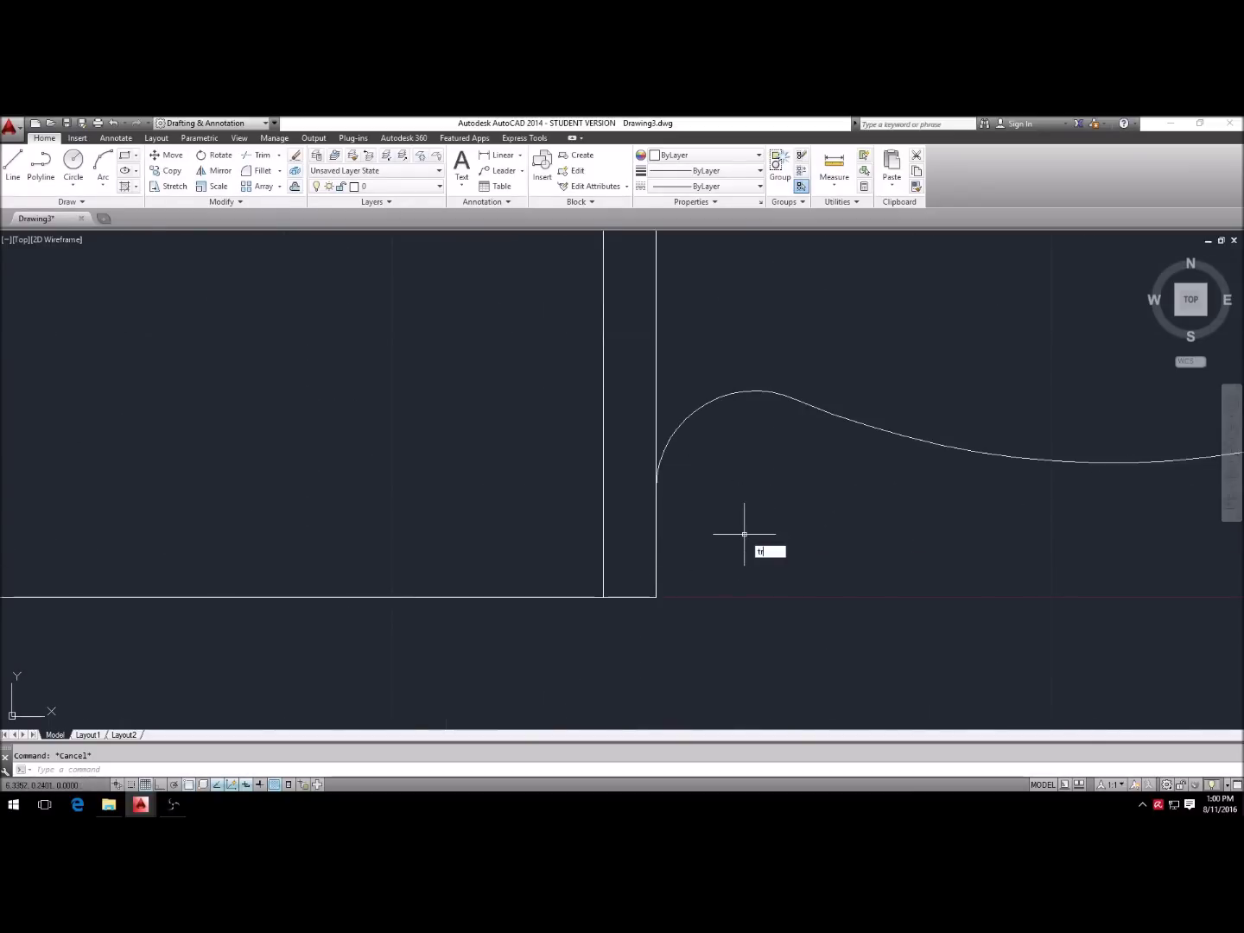
pyautogui.press('Return')
pyautogui.press('Return')
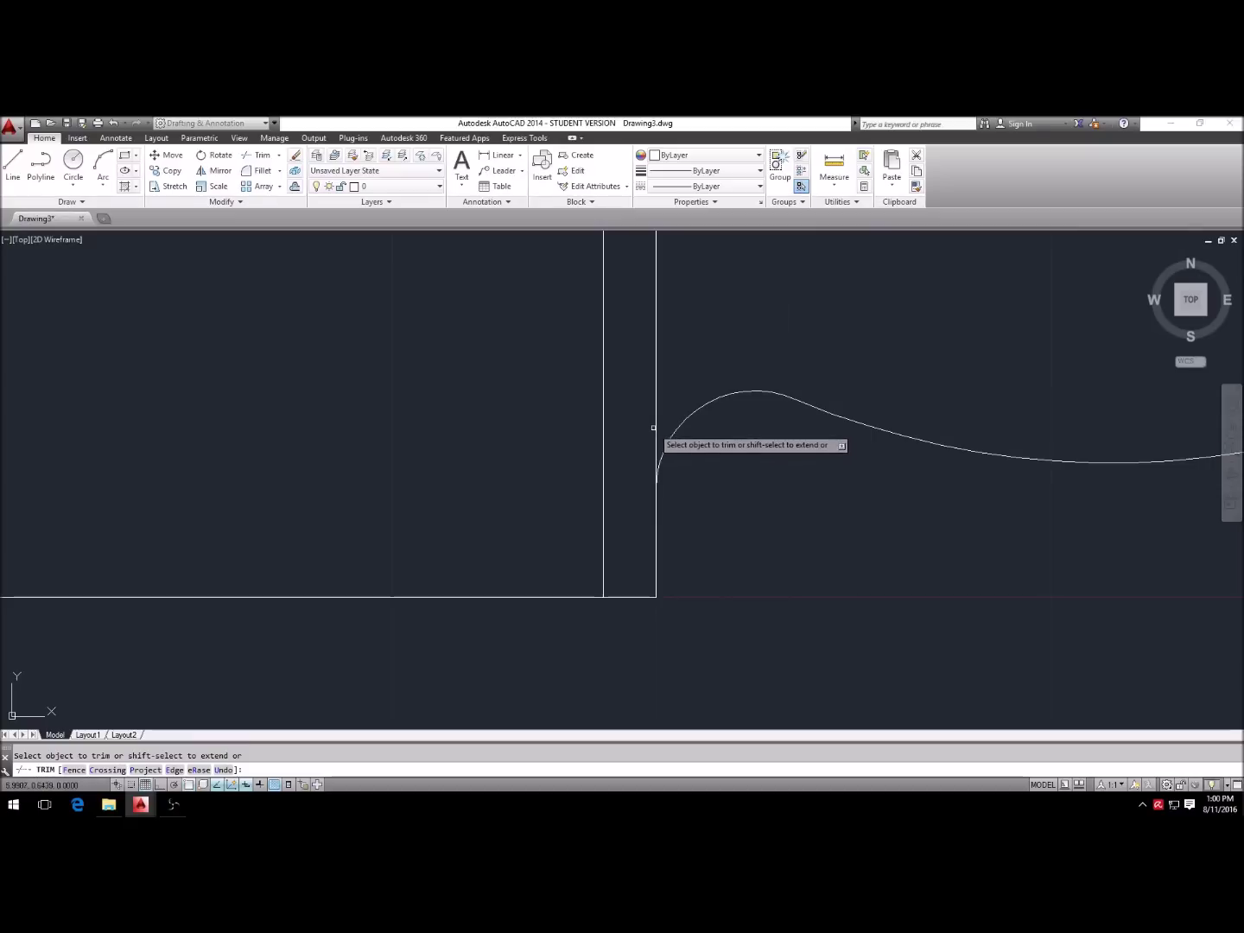
pyautogui.scroll(-2, 635, 569)
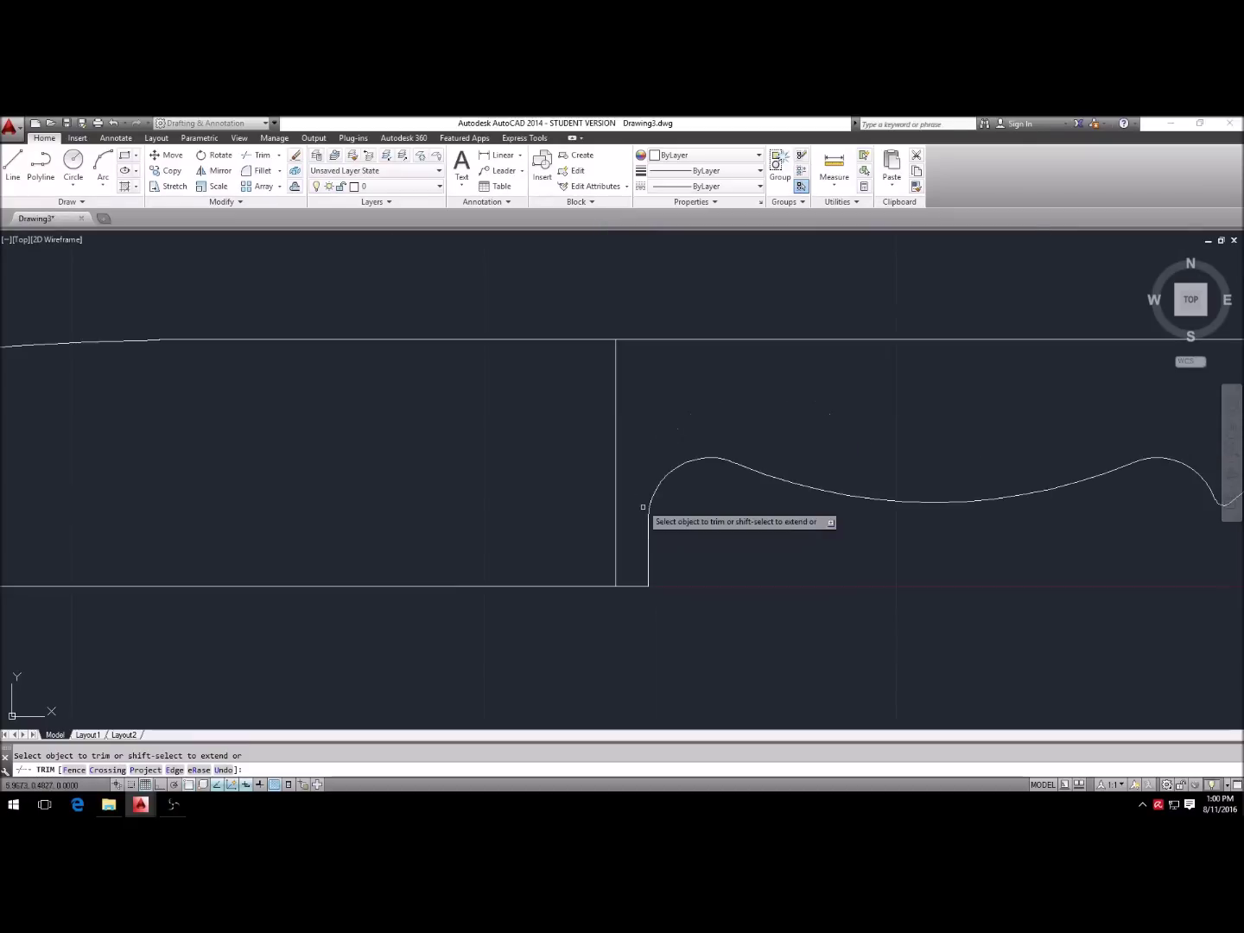
pyautogui.scroll(-2, 776, 493)
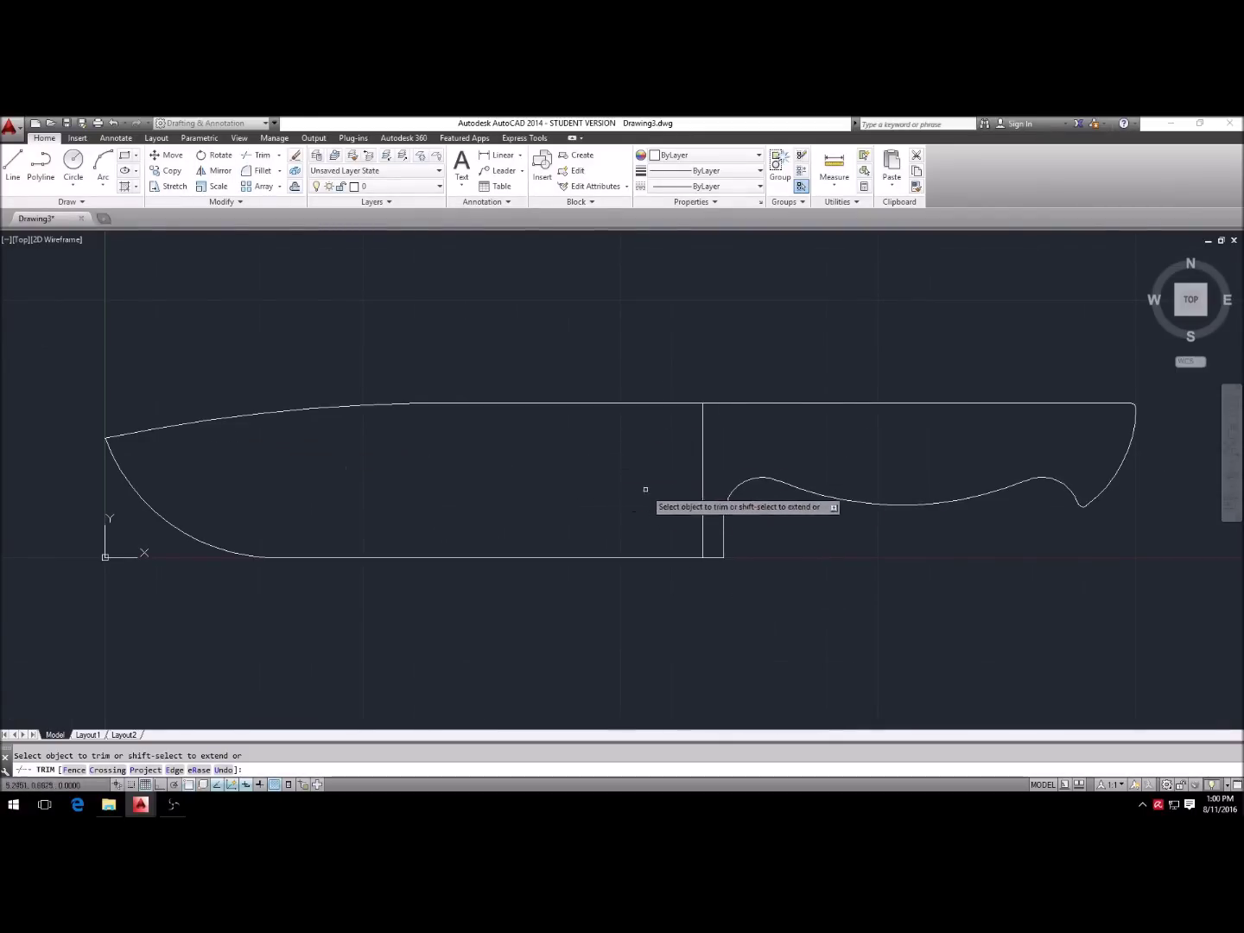
pyautogui.press('Escape')
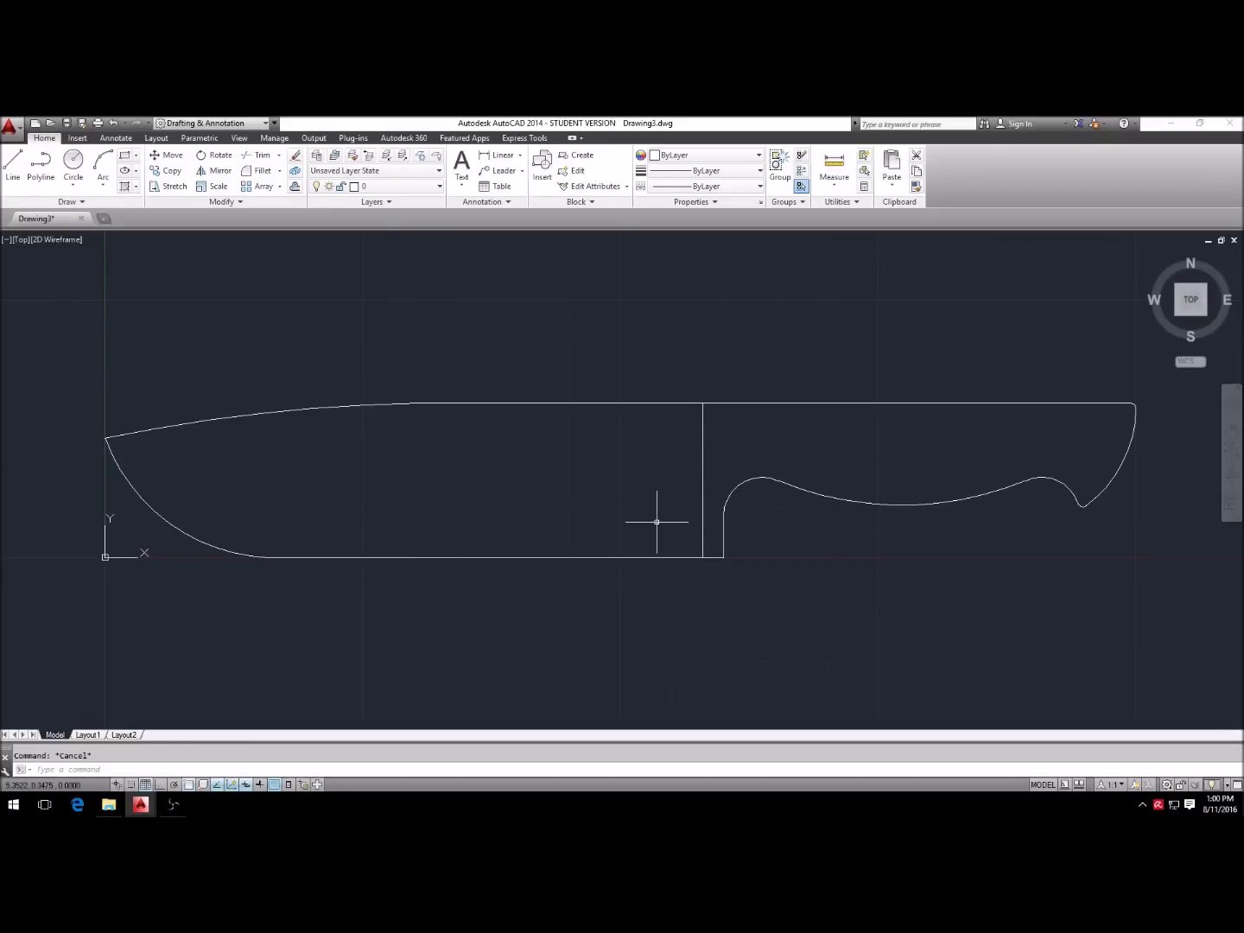
# Step: Offset the blade's straight bottom edge upward by 1.25
pyautogui.press('Return')
pyautogui.press('Return')
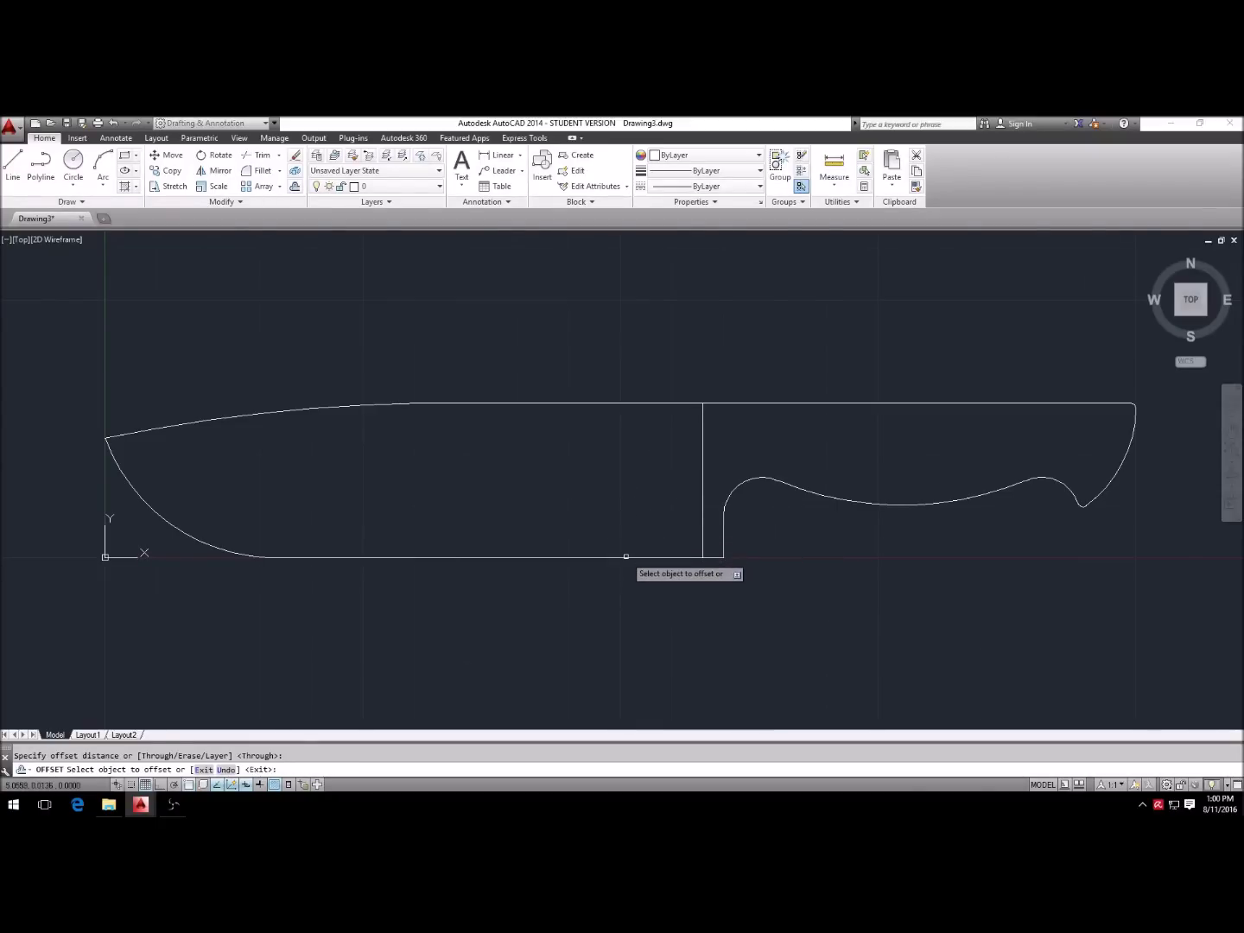
pyautogui.click(626, 556)
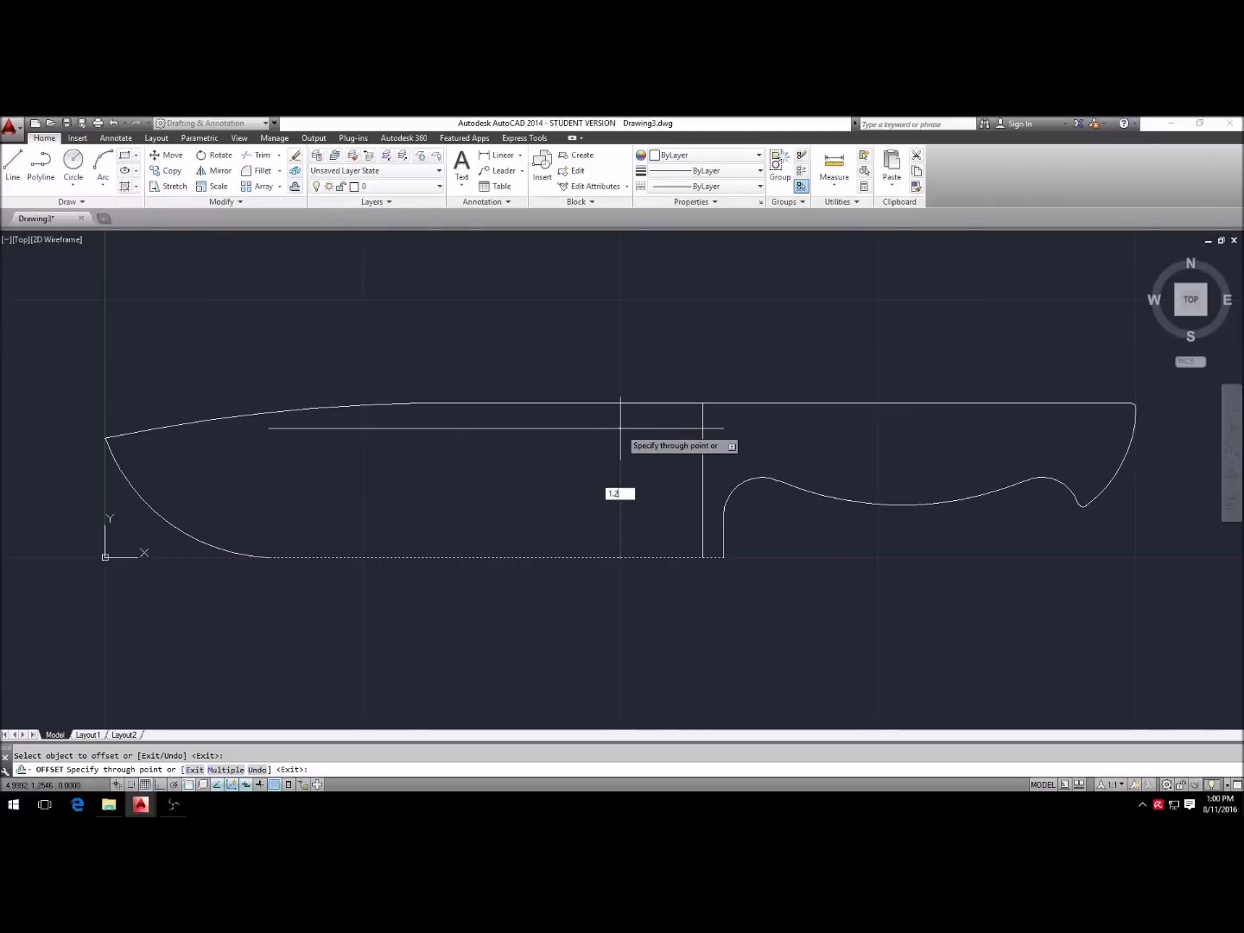
pyautogui.press('Return')
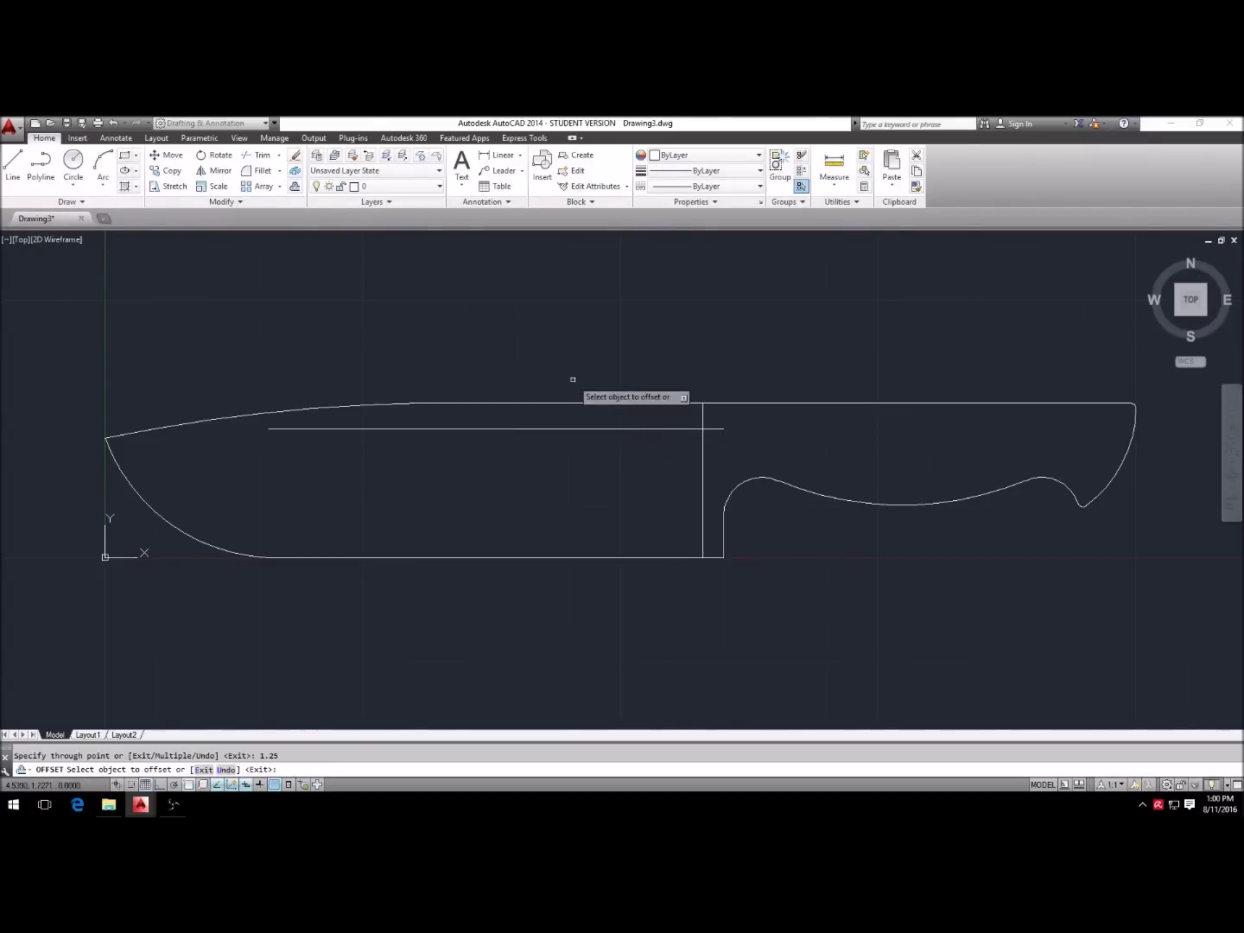
pyautogui.press('Escape')
pyautogui.press('Escape')
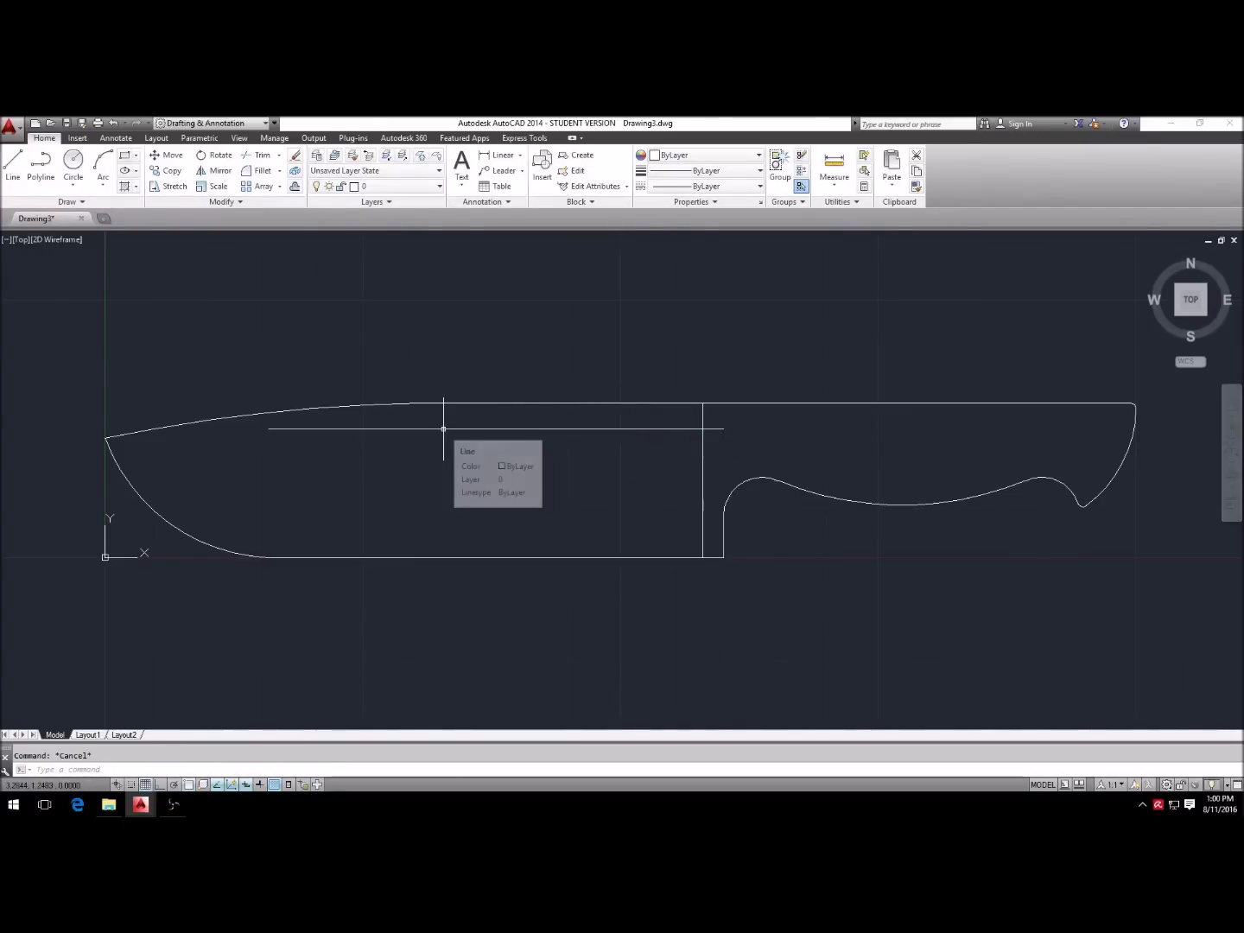
# Step: Offset the blade tip's lower curve upward through the left end of the new horizontal line
pyautogui.write('o')
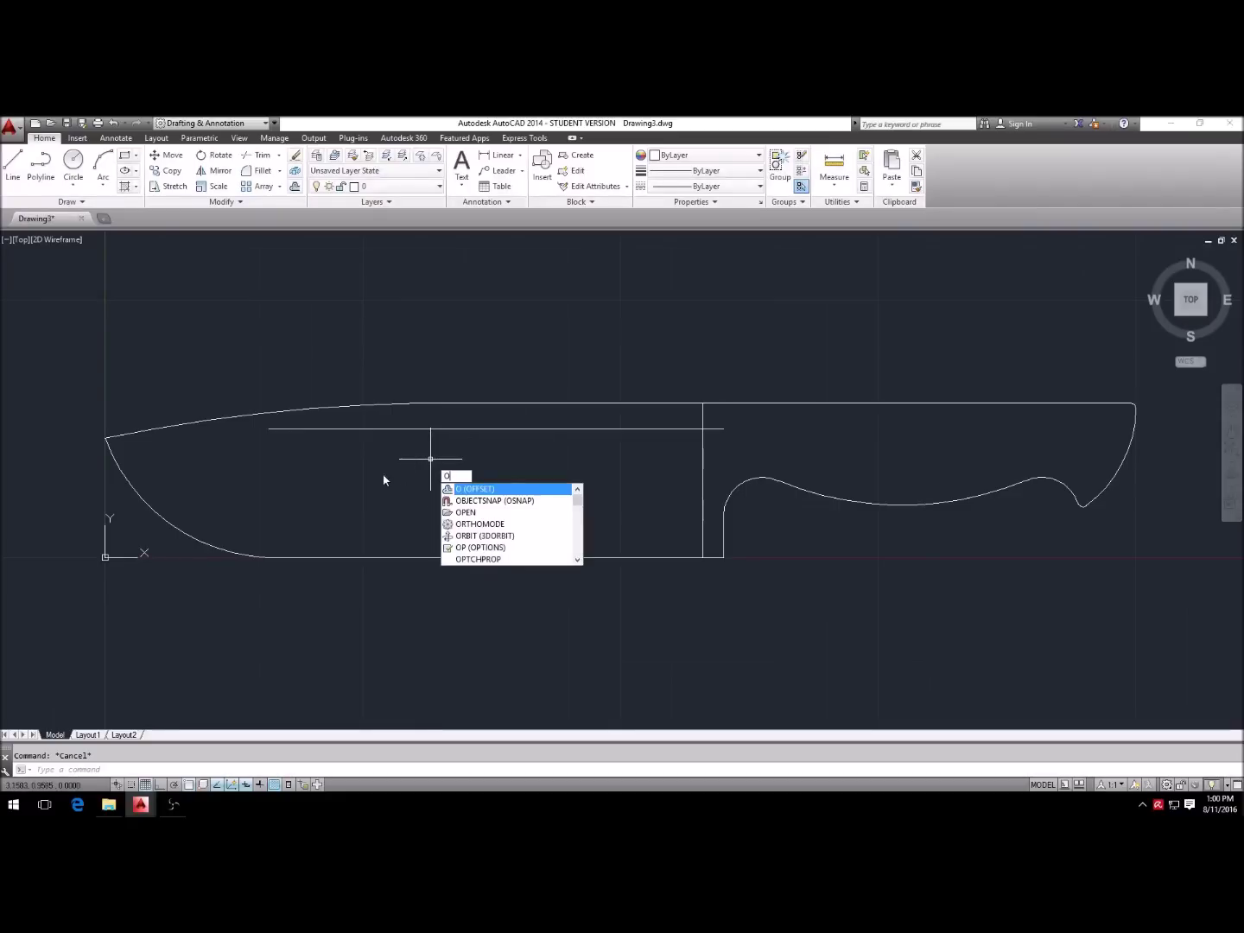
pyautogui.press('Return')
pyautogui.press('Return')
pyautogui.click(186, 531)
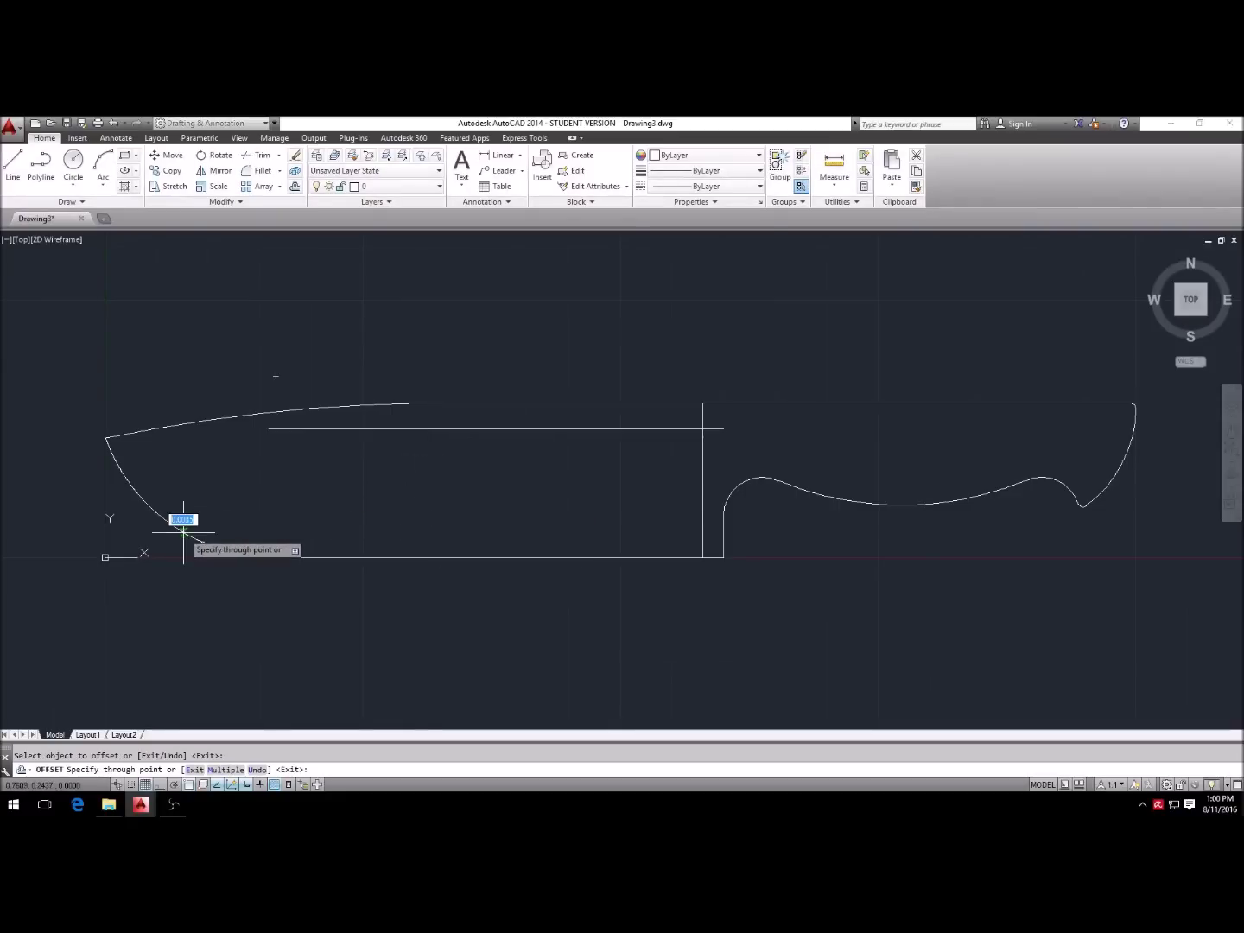
pyautogui.click(268, 427)
pyautogui.scroll(5, 266, 413)
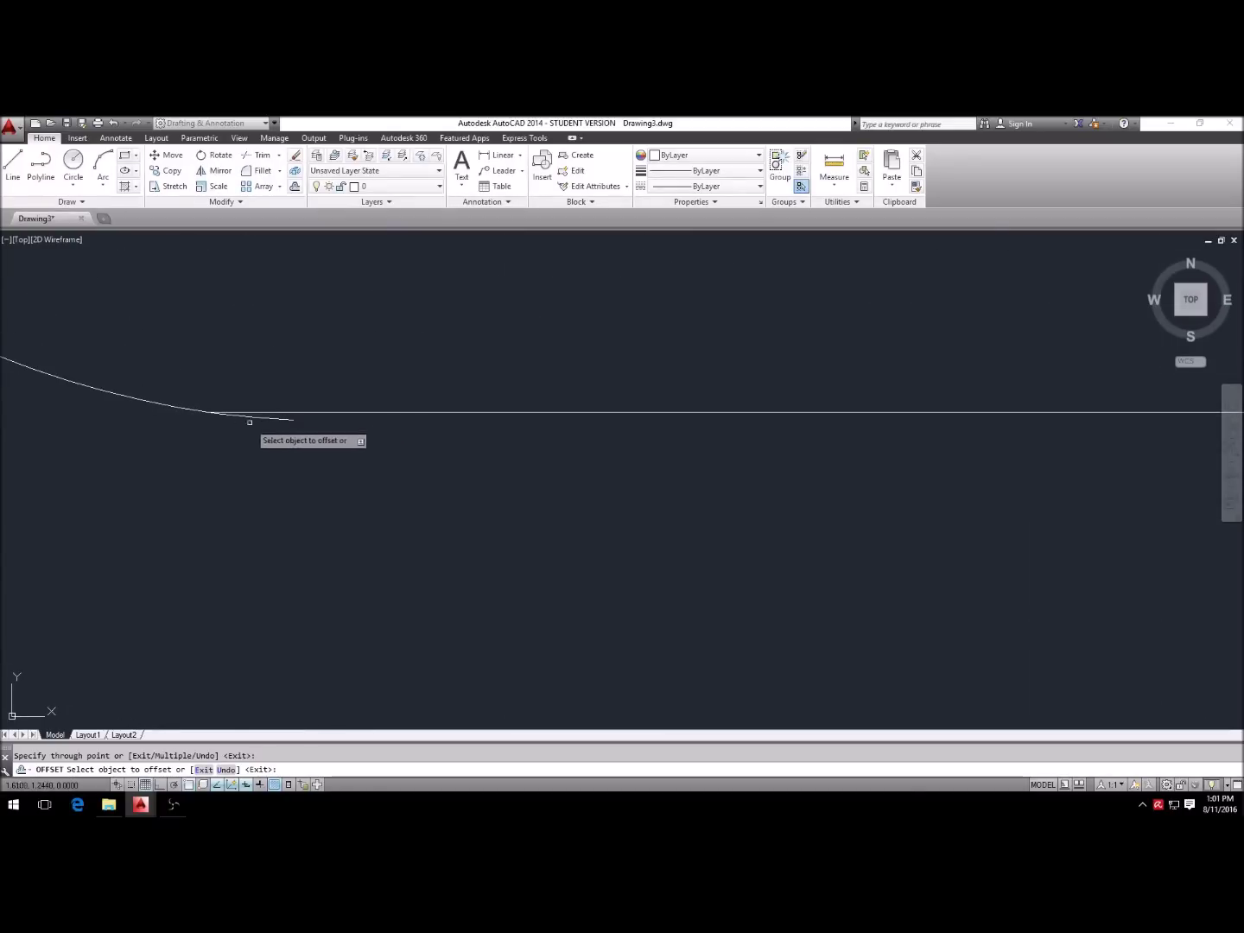
pyautogui.scroll(1, 303, 428)
pyautogui.scroll(-1, 324, 433)
pyautogui.press('Escape')
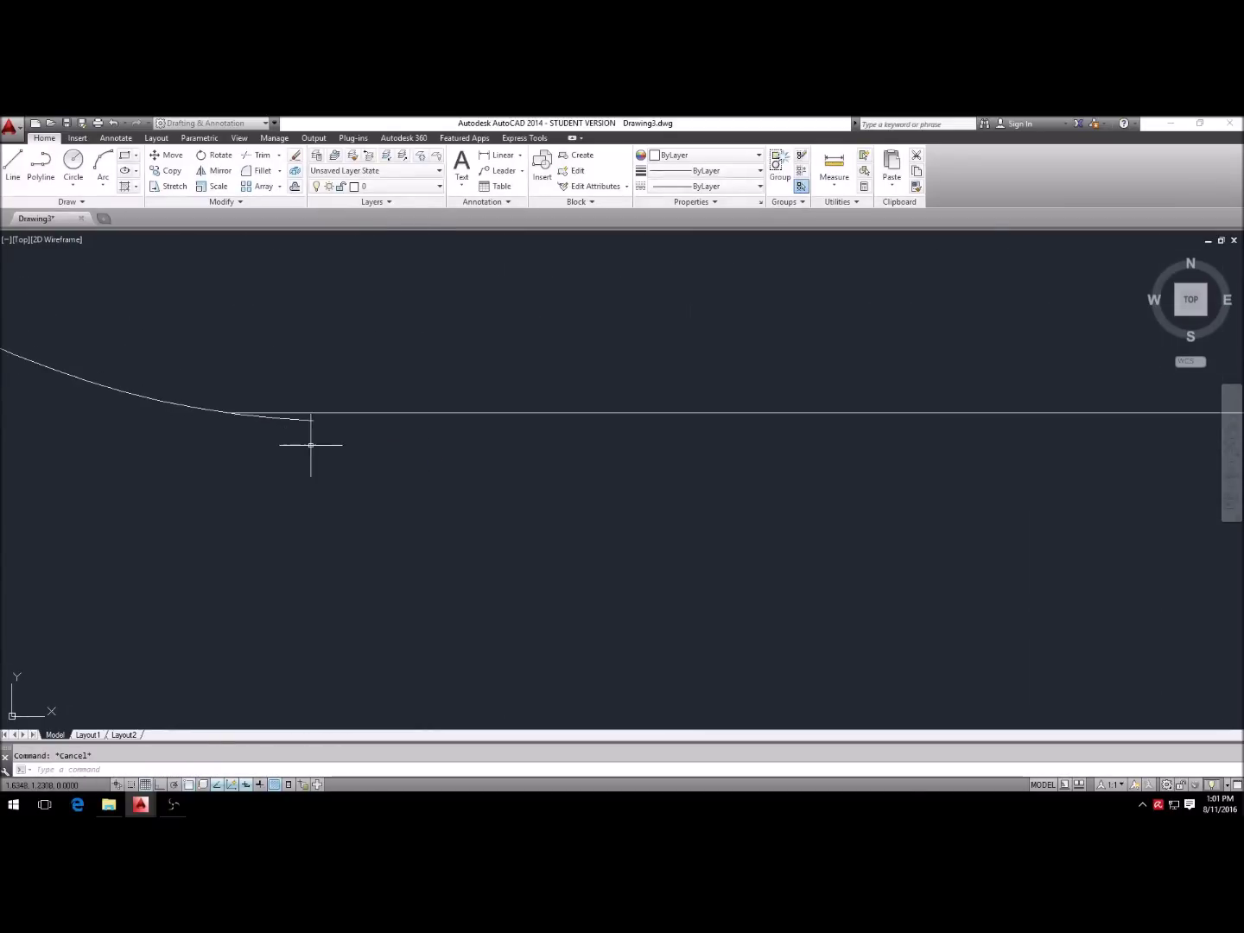
# Step: Trim the offset curve so it runs only between the blade's top edge and the new horizontal line
pyautogui.write('tr')
pyautogui.press('Return')
pyautogui.press('Return')
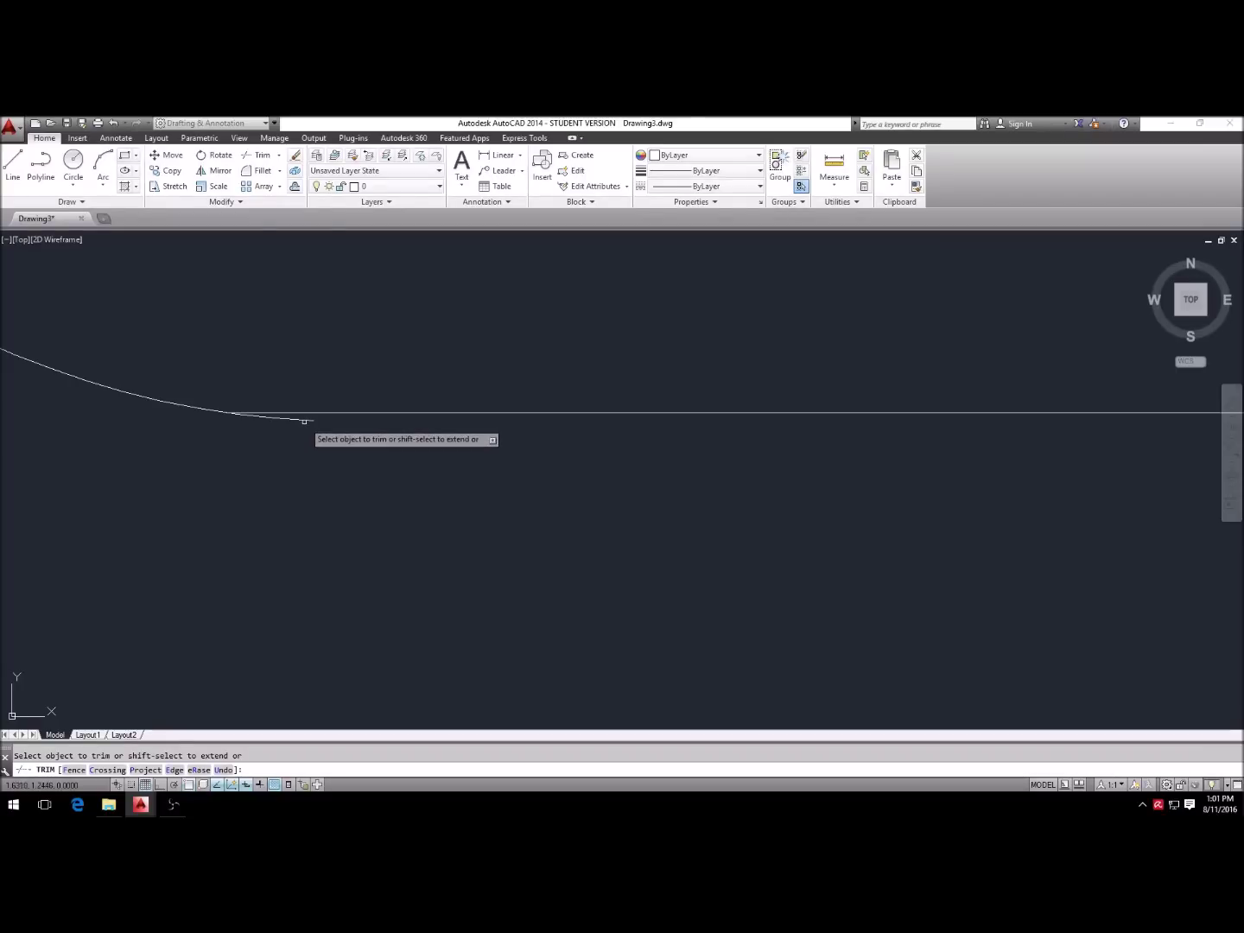
pyautogui.scroll(-2, 306, 436)
pyautogui.scroll(-3, 279, 426)
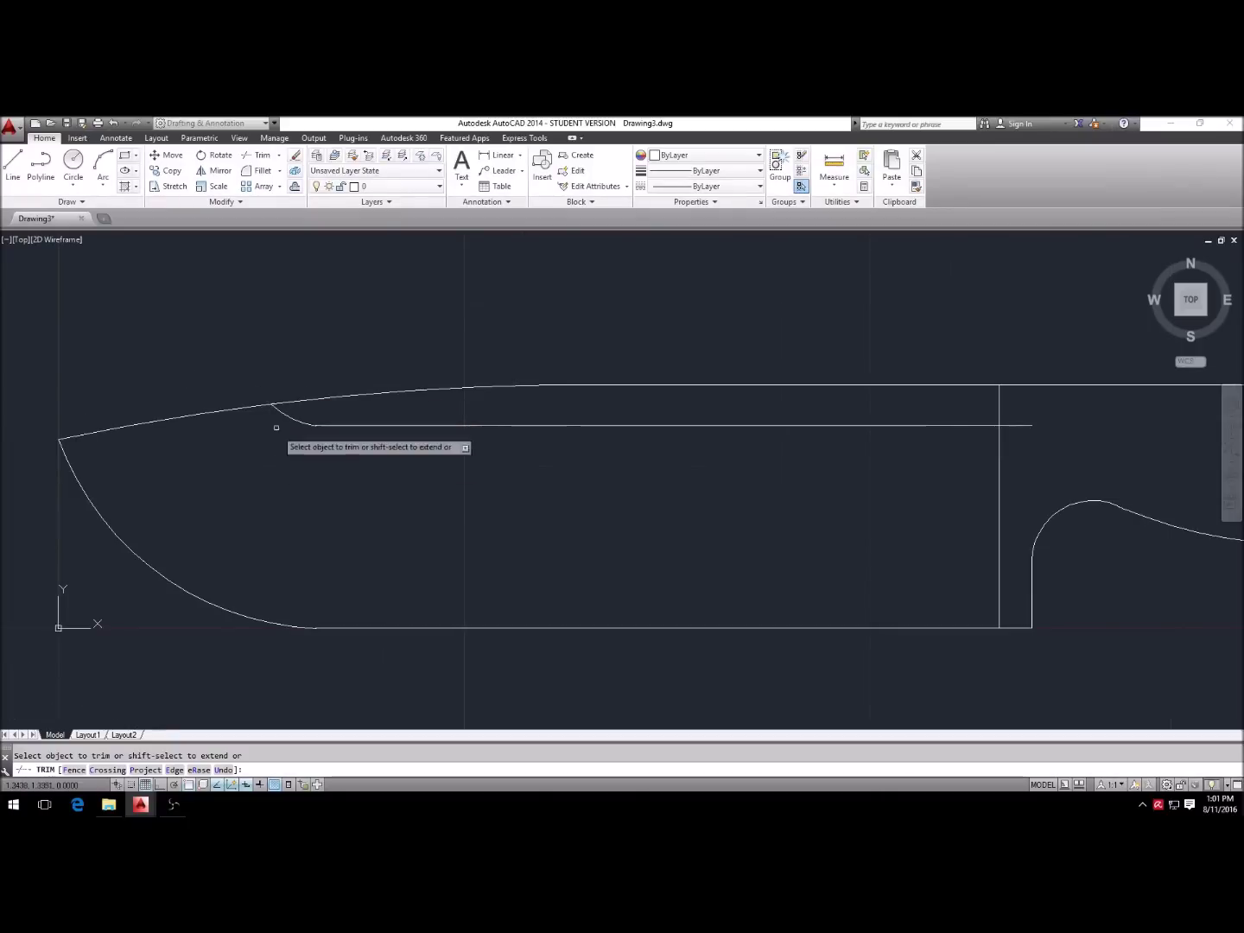
# Step: Trim the new horizontal line and the vertical blade line where they extend past each other, leaving a square corner
pyautogui.scroll(-3, 80, 406)
pyautogui.scroll(3, 648, 426)
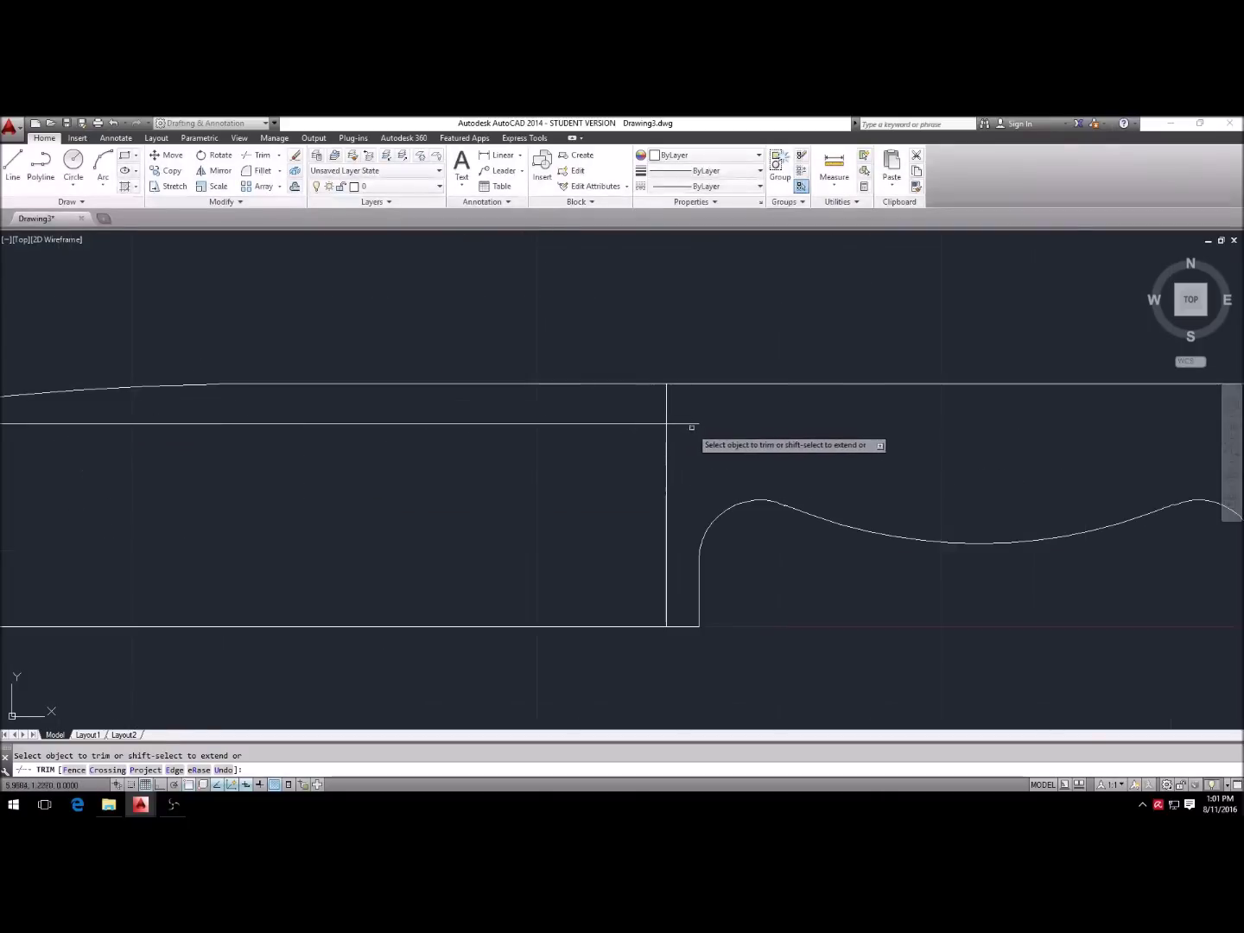
pyautogui.click(666, 401)
pyautogui.scroll(-2, 539, 422)
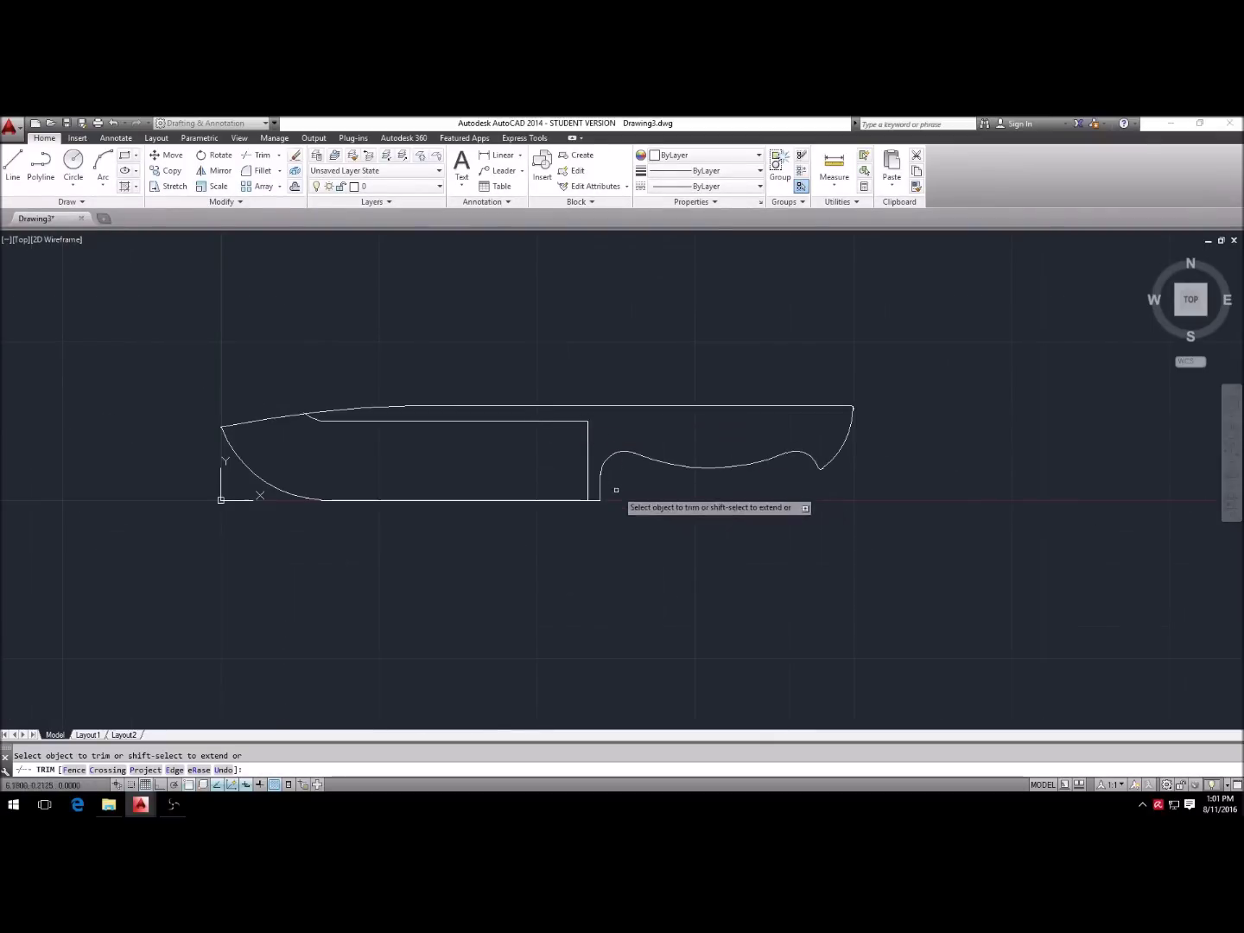
pyautogui.scroll(4, 591, 427)
pyautogui.scroll(2, 591, 427)
pyautogui.press('Escape')
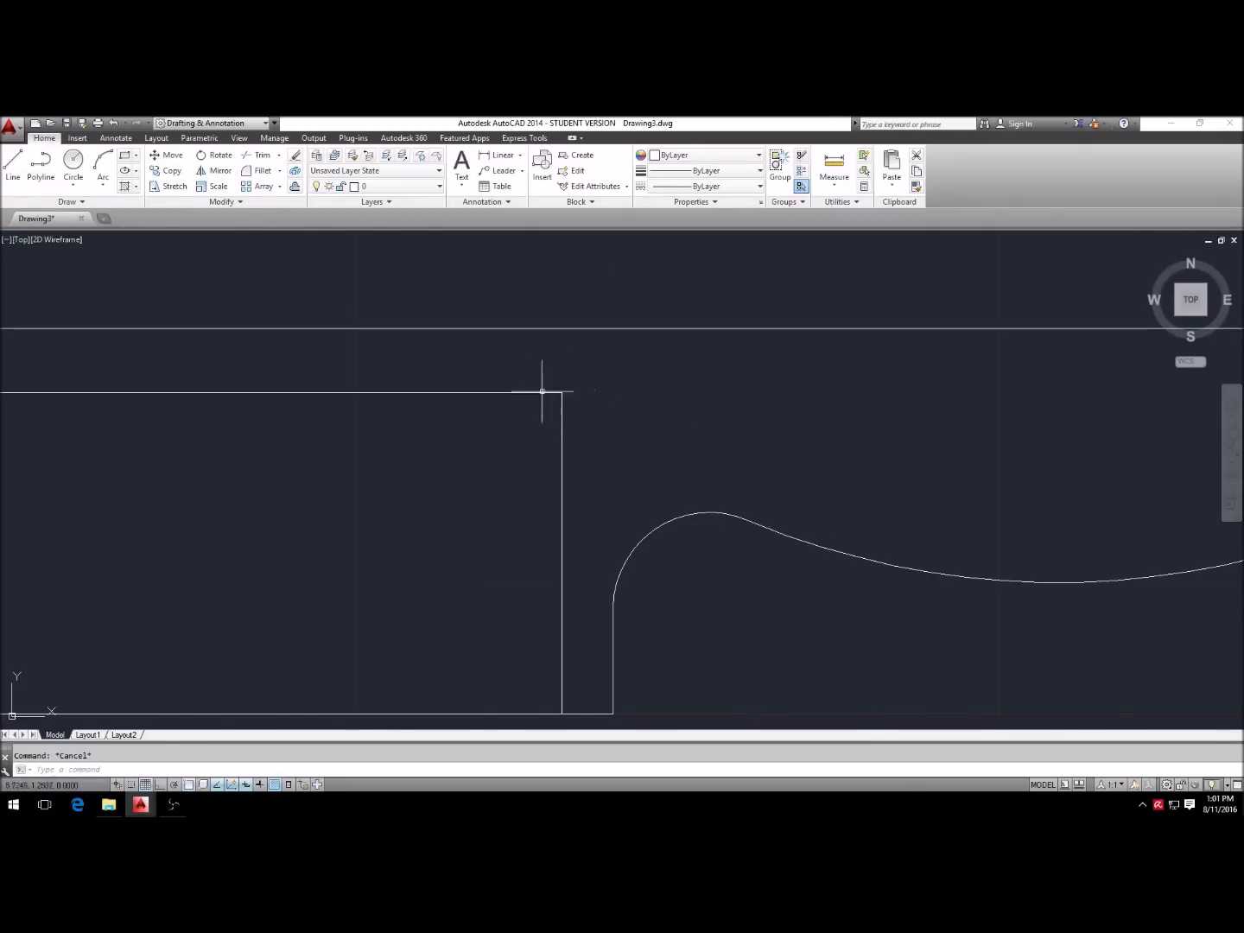
# Step: Fillet the corner between the inner horizontal line and the vertical blade line with a radius of .1
pyautogui.scroll(-4, 531, 430)
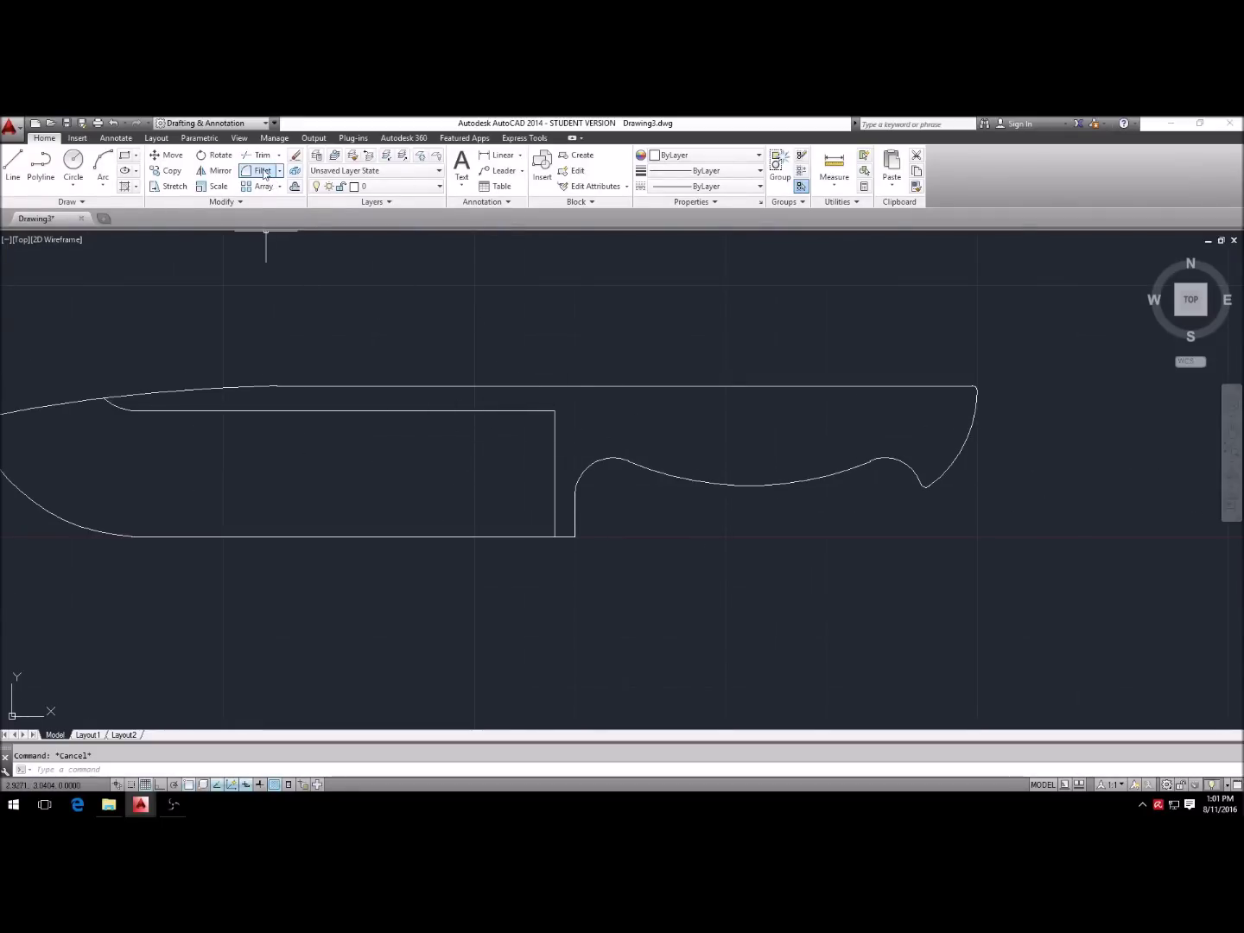
pyautogui.click(263, 171)
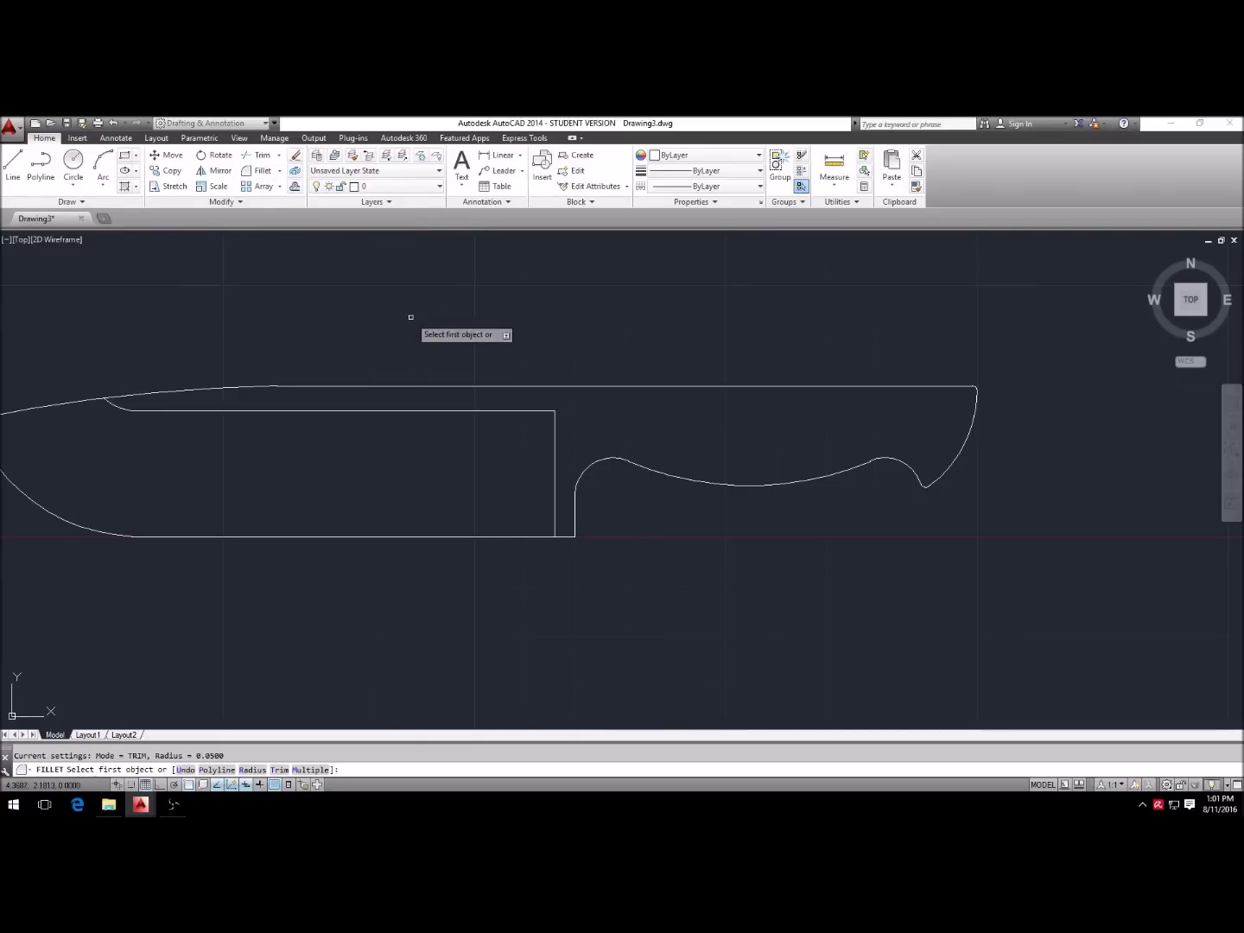
pyautogui.write('r')
pyautogui.press('Return')
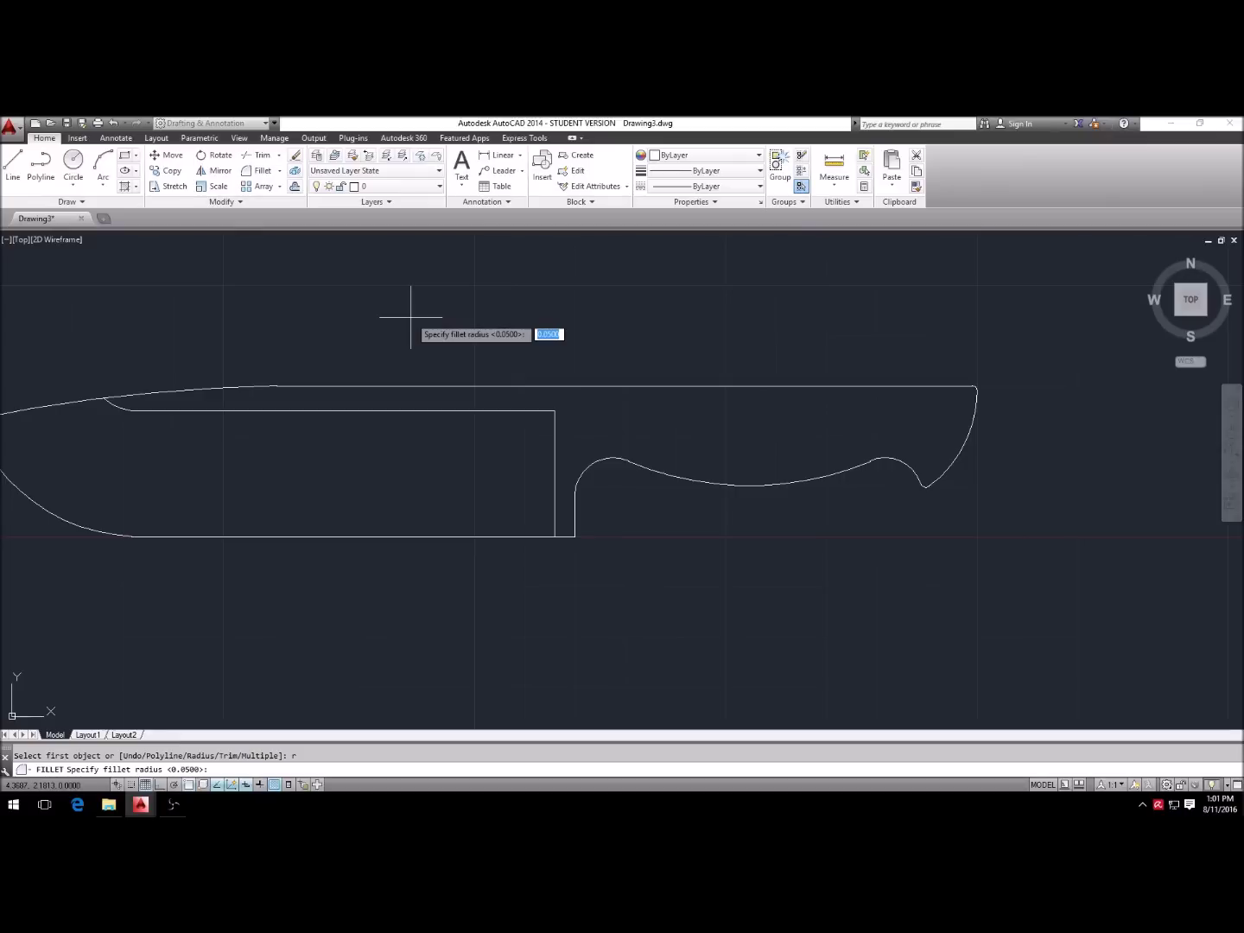
pyautogui.write('.1')
pyautogui.press('Return')
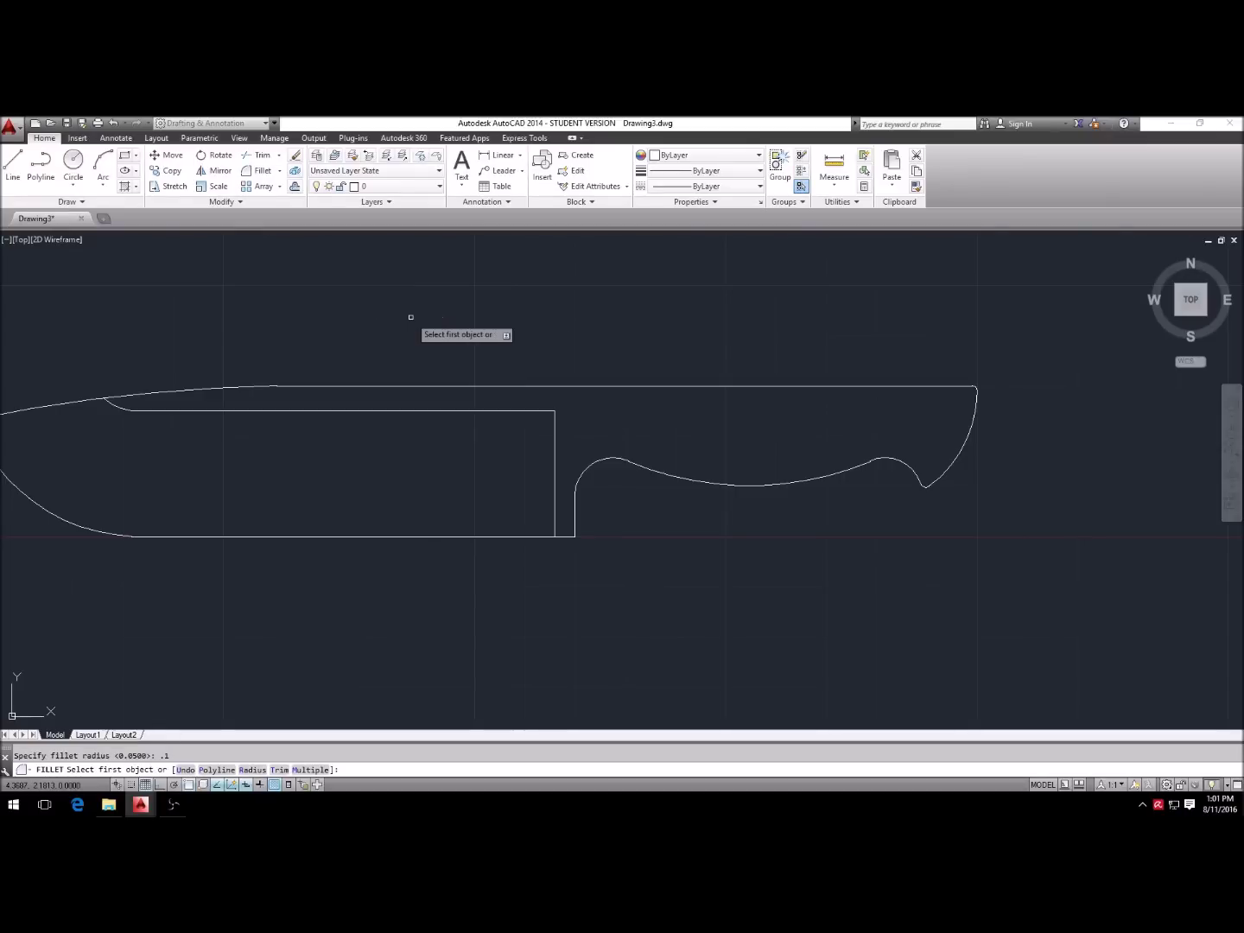
pyautogui.click(535, 413)
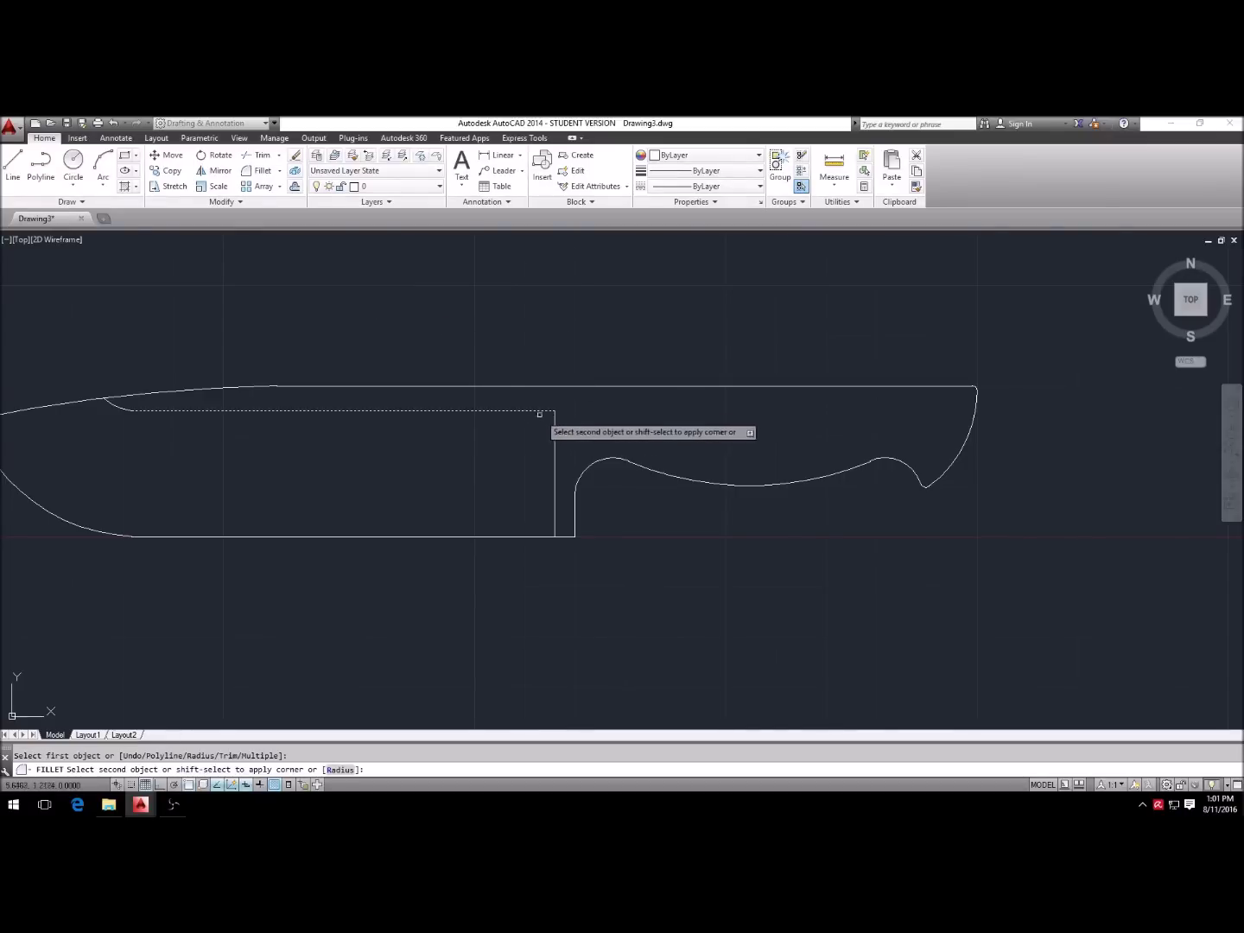
pyautogui.click(555, 436)
pyautogui.scroll(-5, 735, 406)
pyautogui.scroll(5, 727, 430)
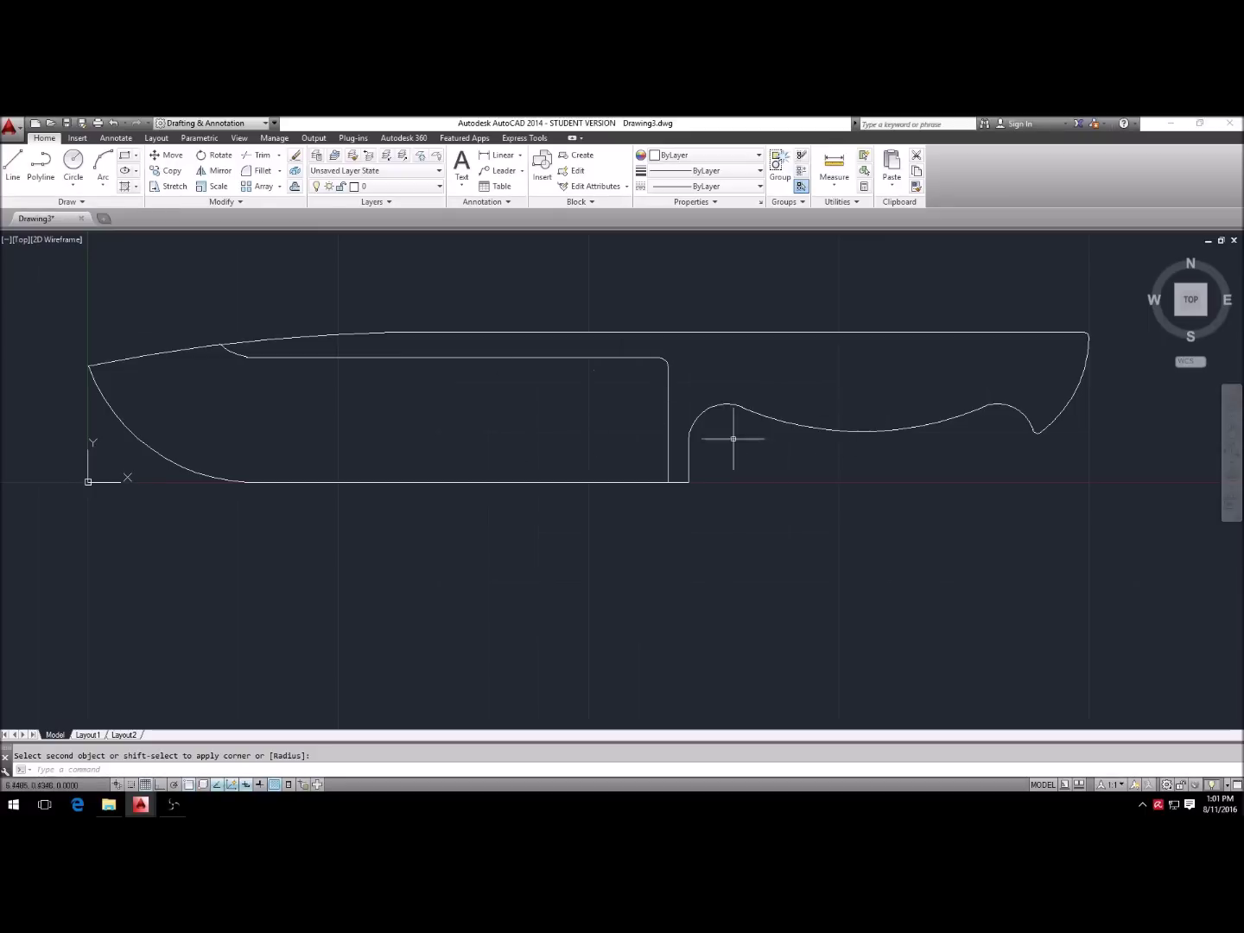
pyautogui.press('Escape')
# Step: Draw three connected line segments from the handle's front arc up to the top edge, with a vertical middle segment and angled ends
pyautogui.click(13, 164)
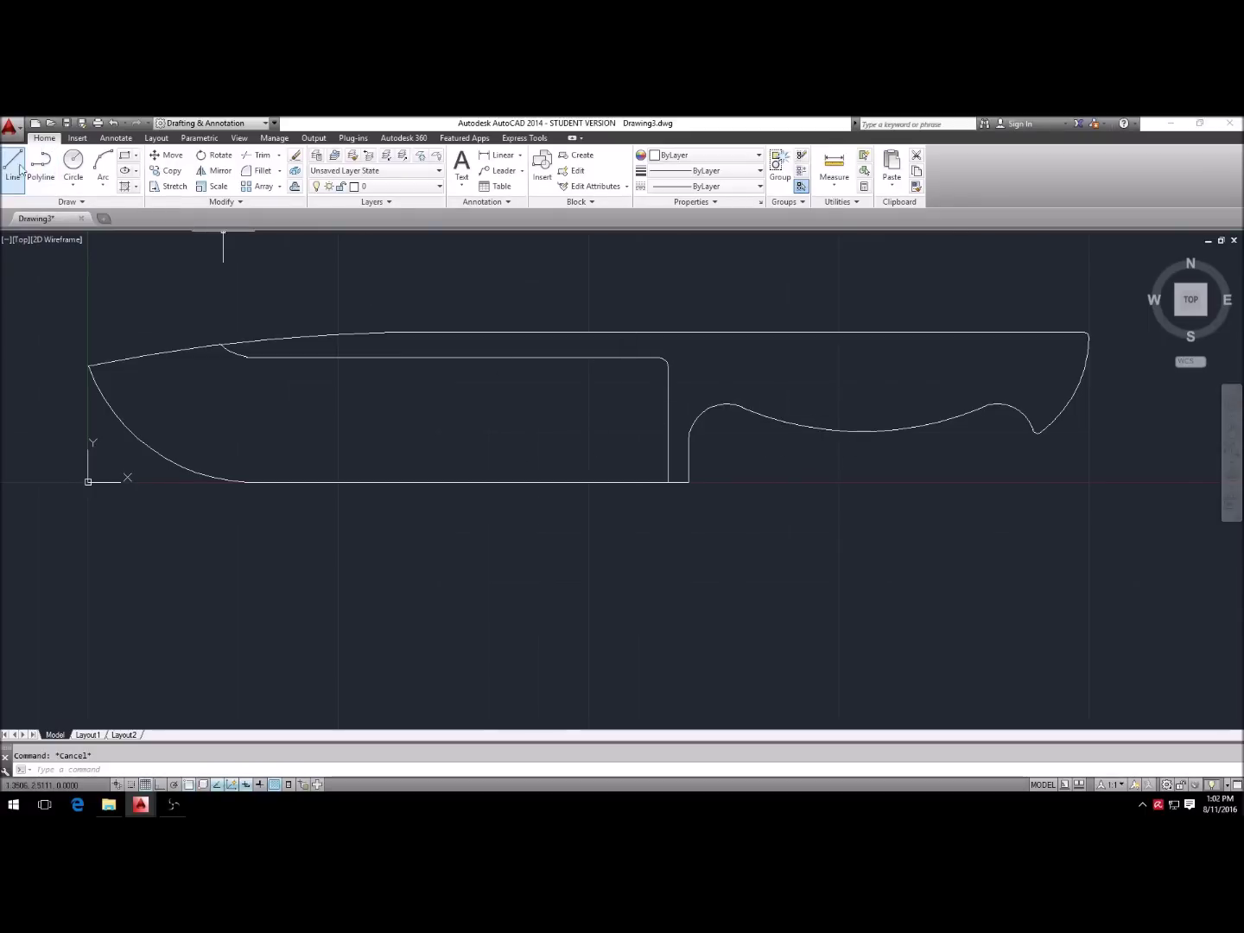
pyautogui.click(715, 404)
pyautogui.scroll(4, 692, 393)
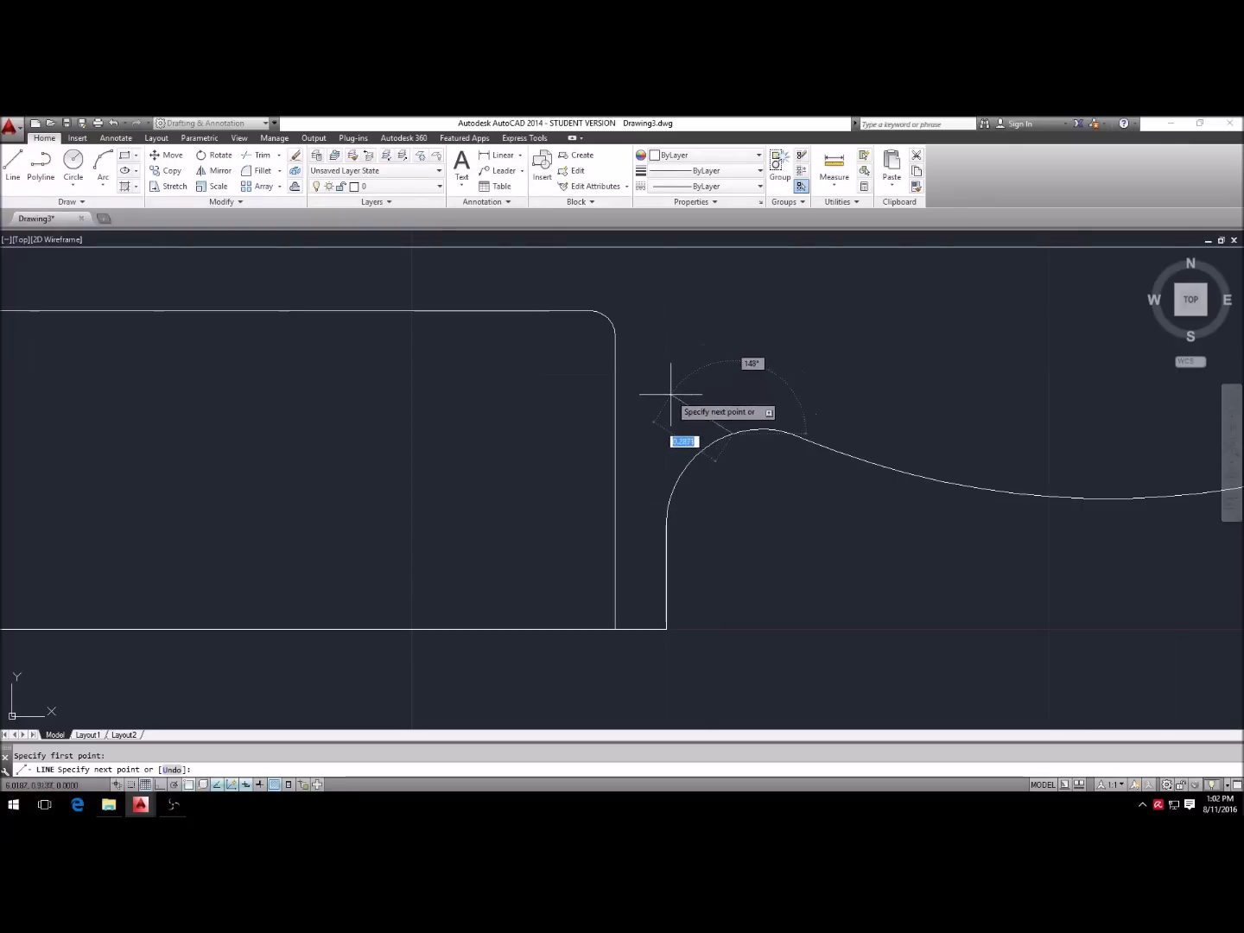
pyautogui.click(671, 404)
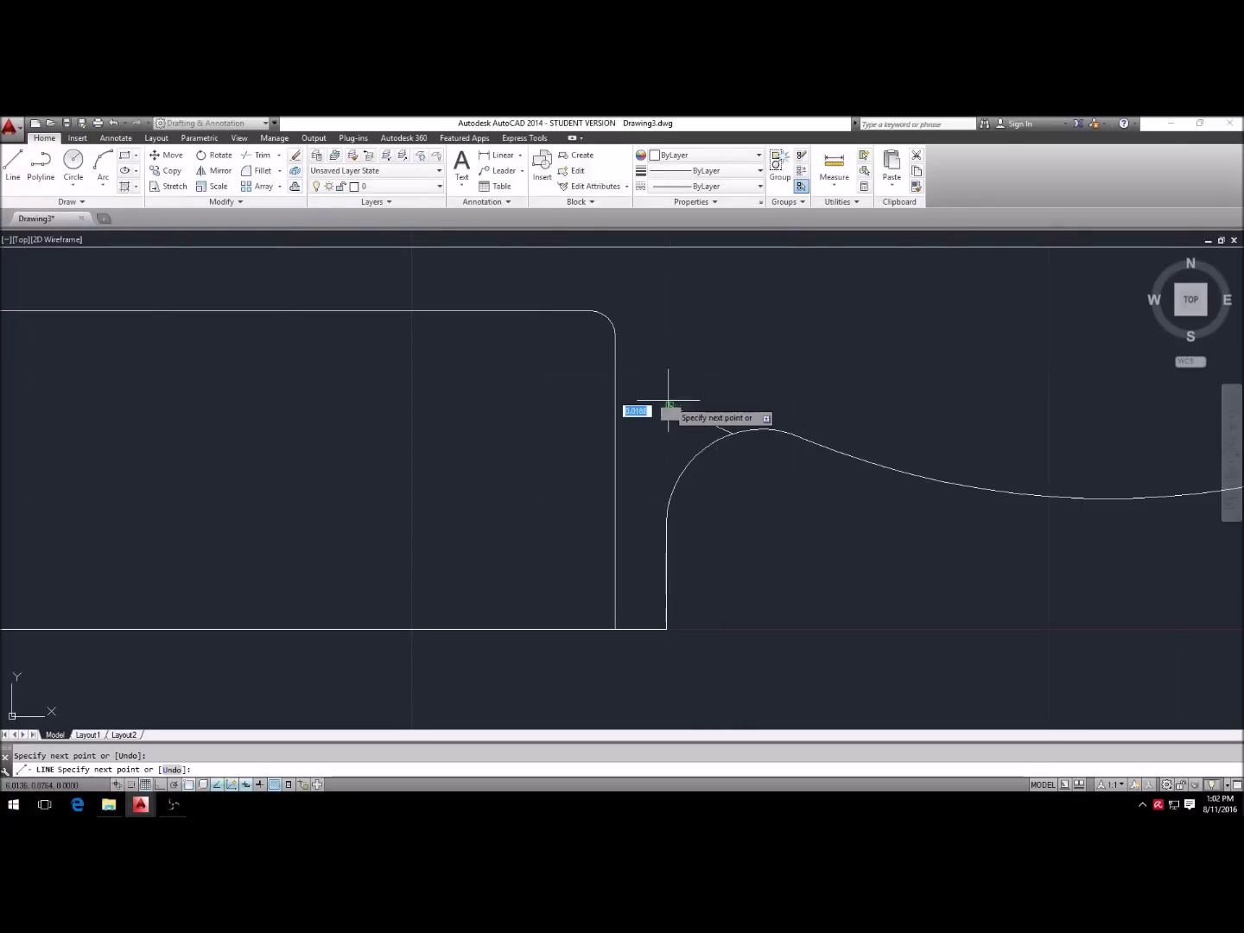
pyautogui.click(670, 270)
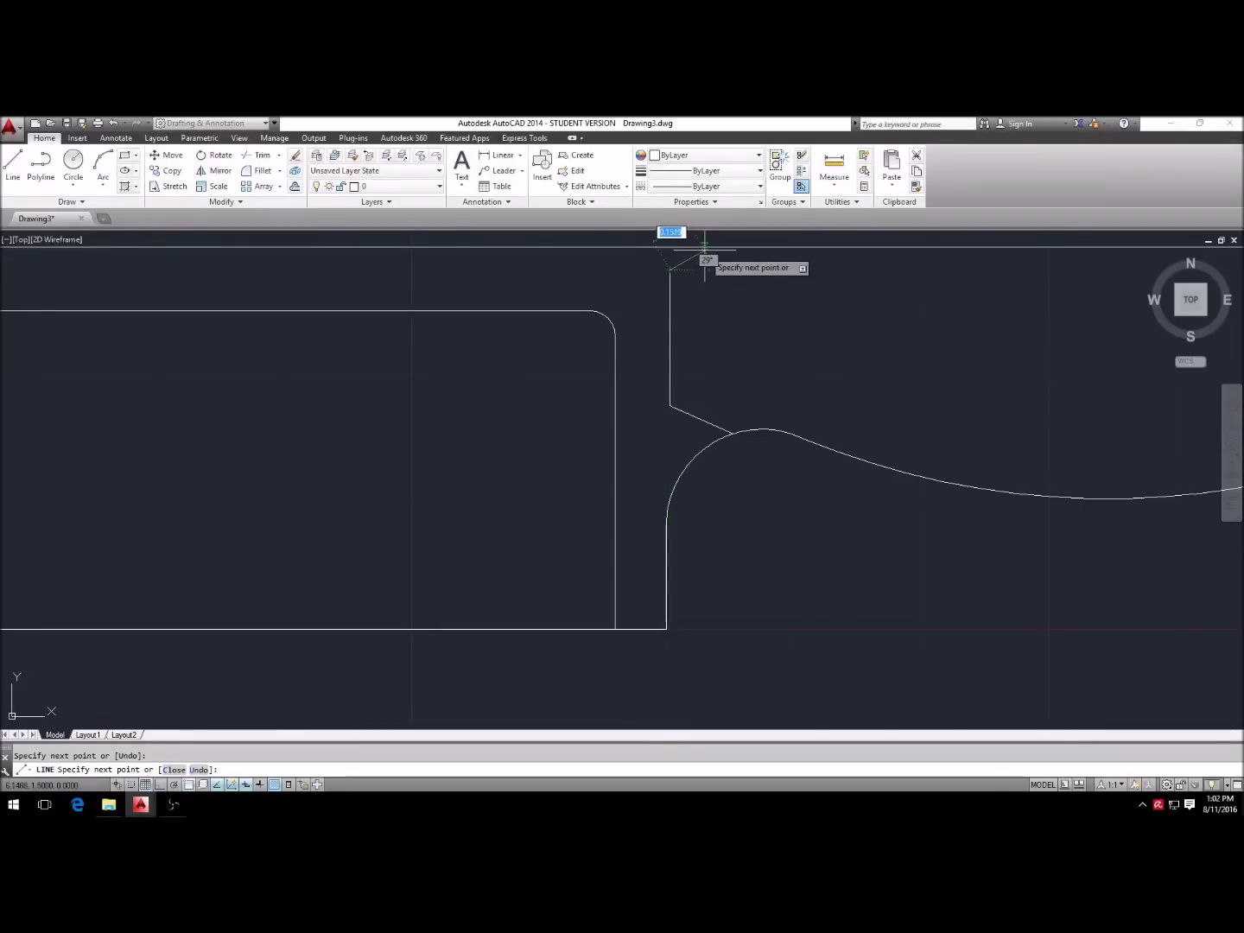
pyautogui.click(705, 249)
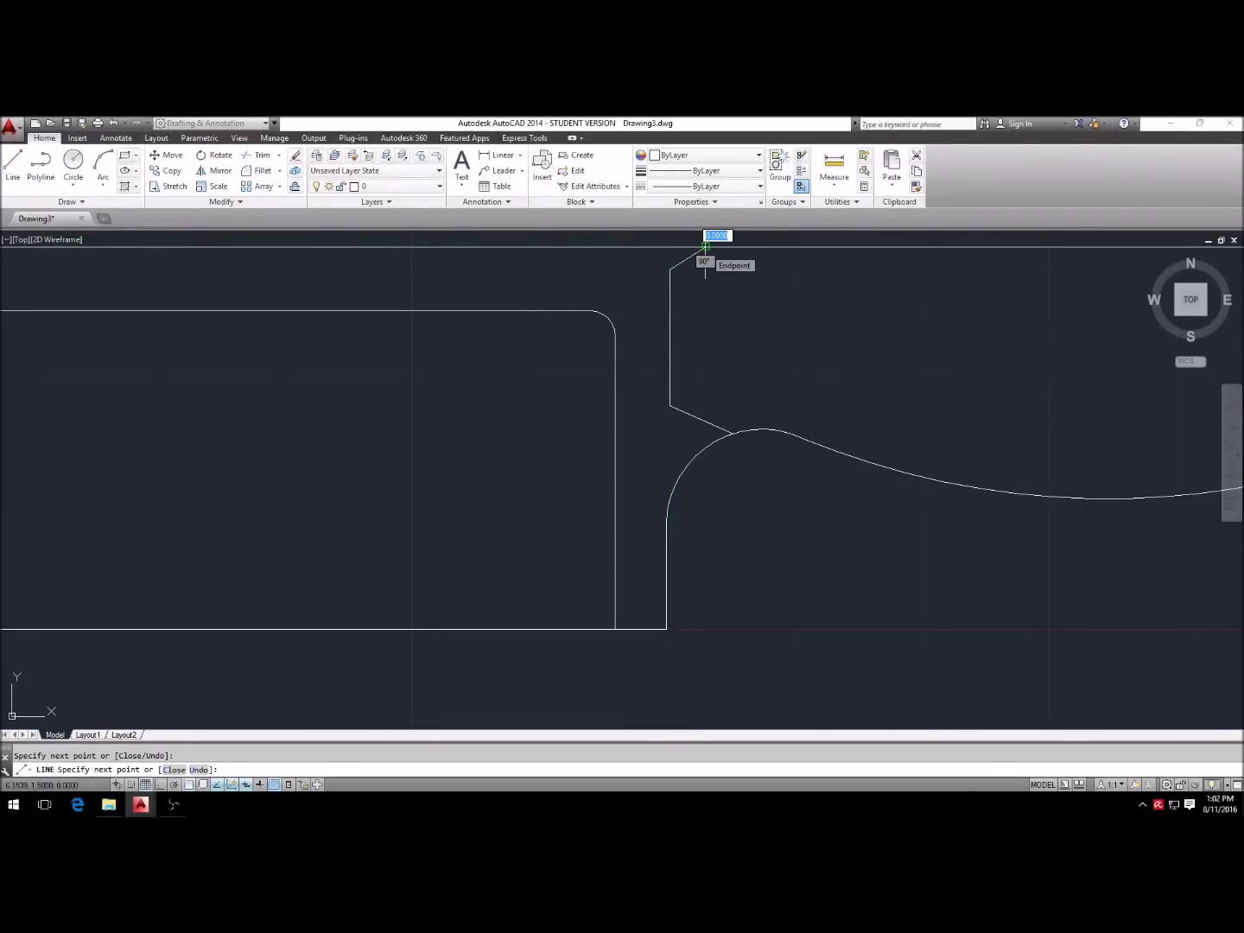
pyautogui.press('Return')
pyautogui.scroll(-4, 722, 389)
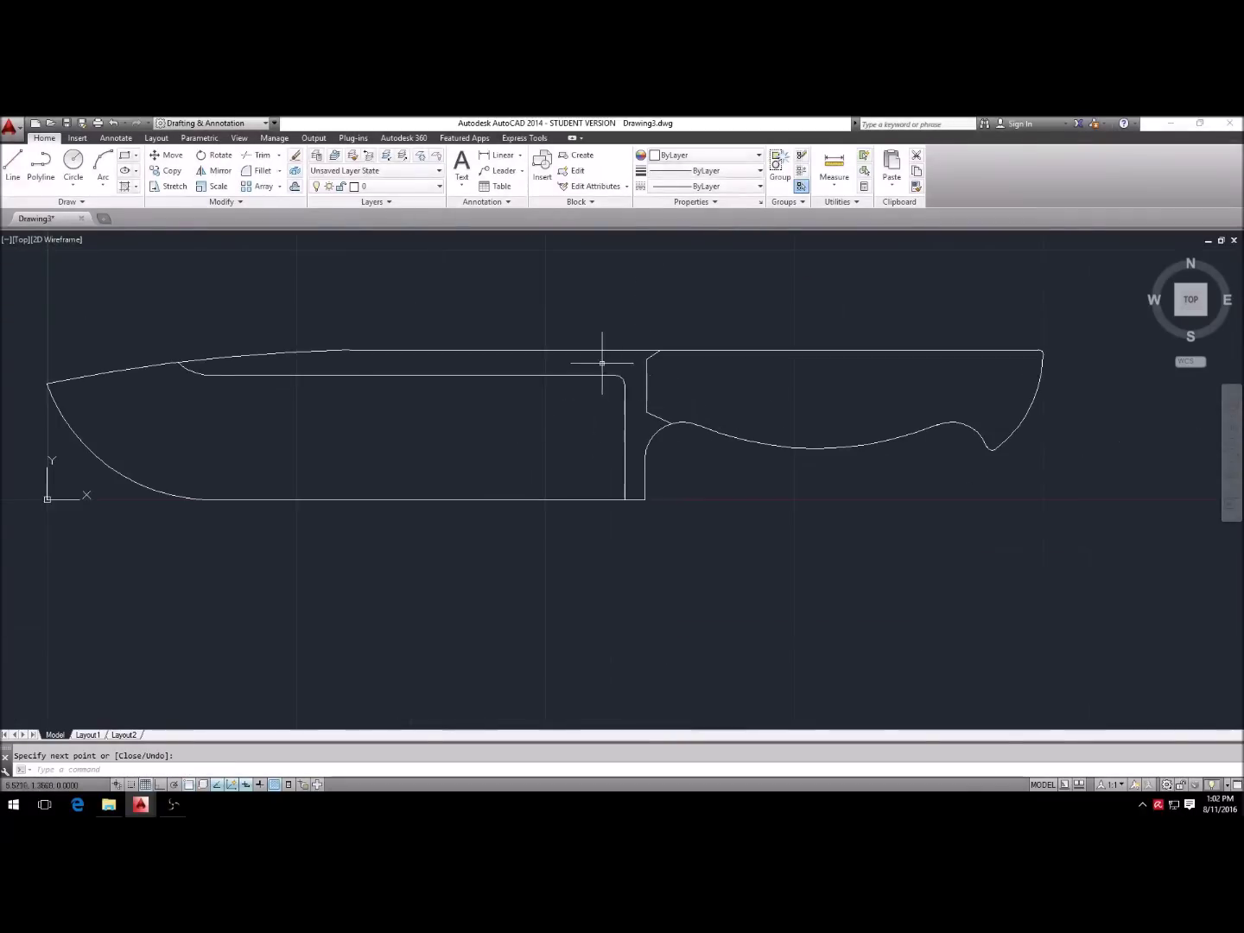
pyautogui.click(648, 412)
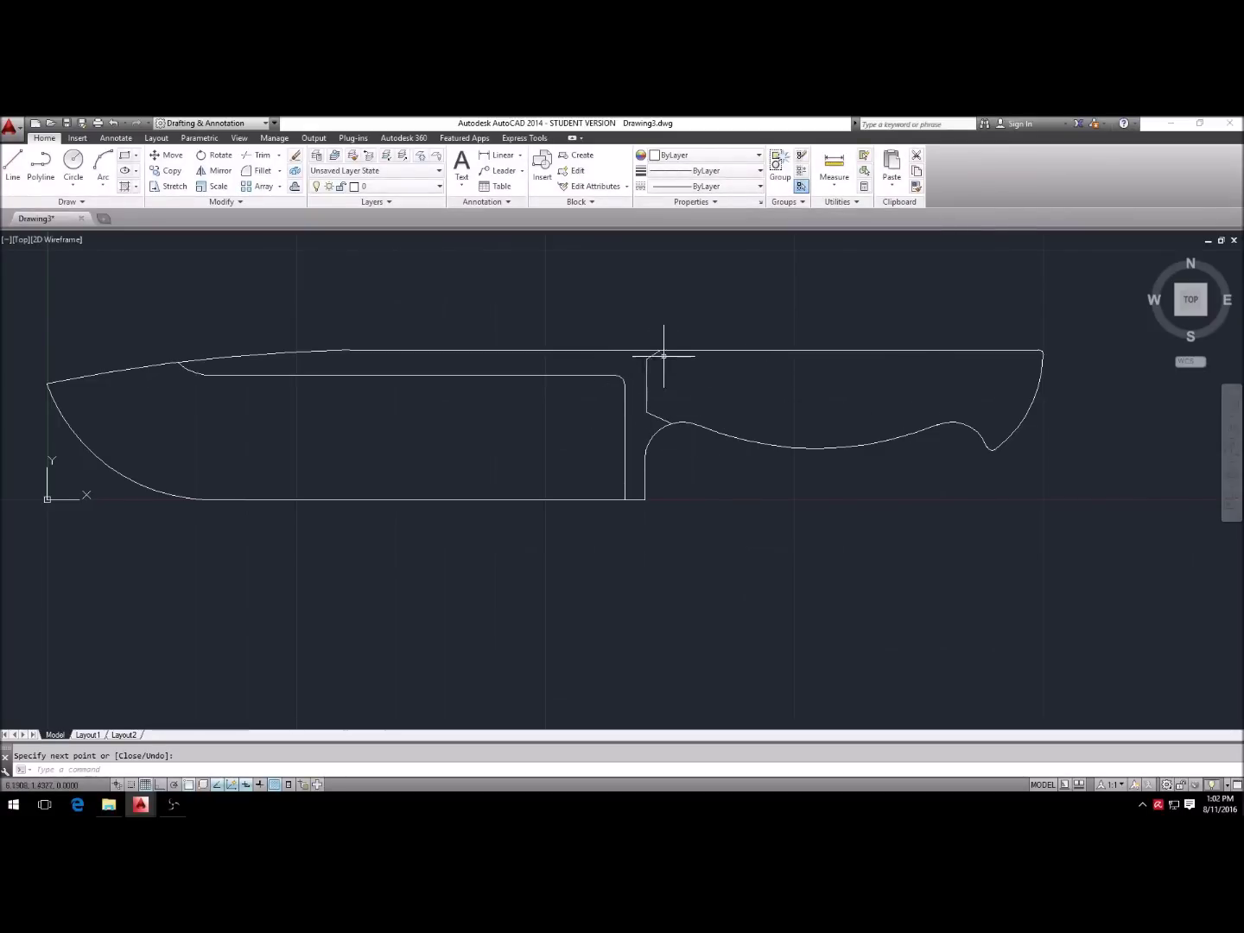
# Step: Draw a circle of radius .125 near the upper front corner of the handle
pyautogui.scroll(3, 737, 389)
pyautogui.scroll(-3, 536, 393)
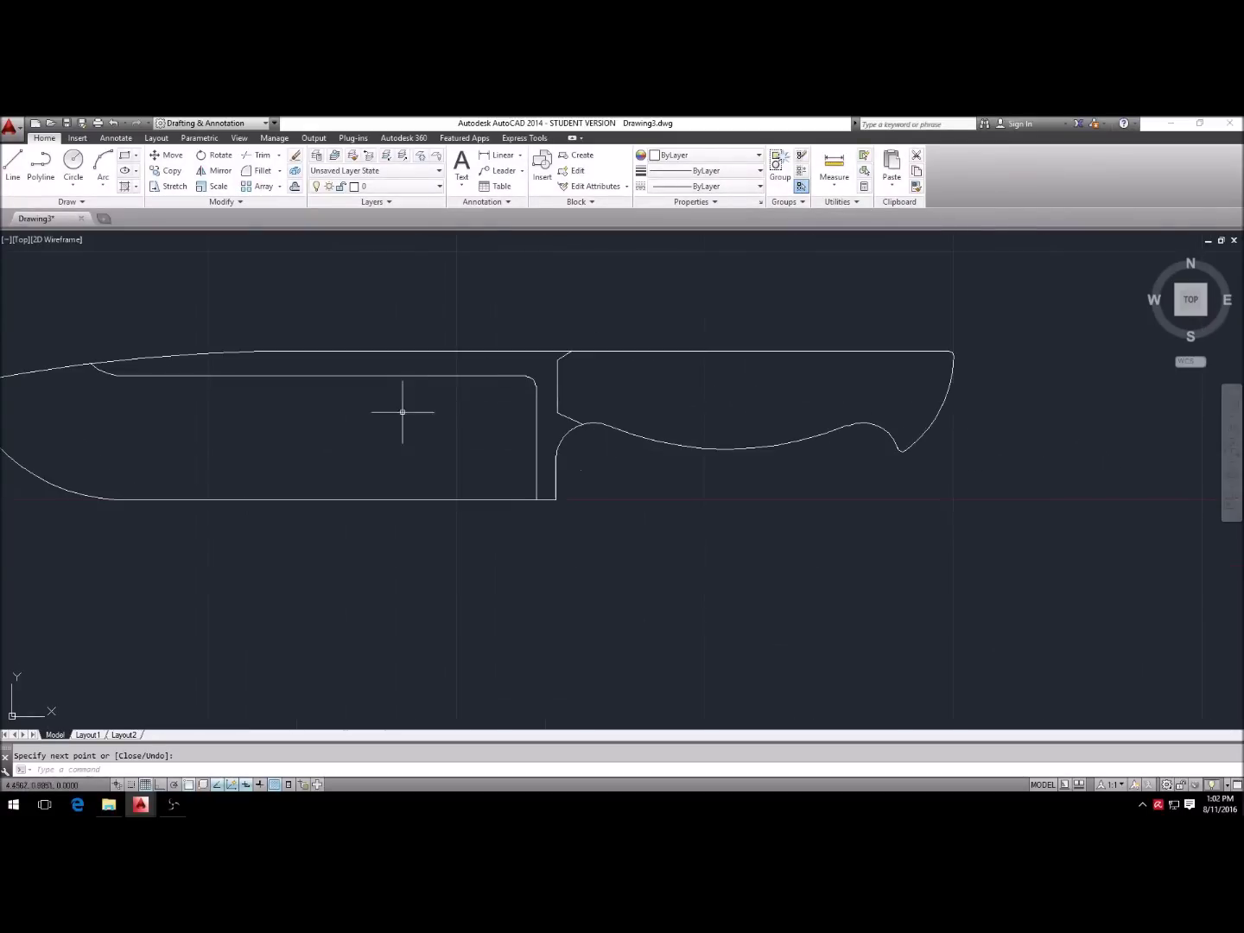
pyautogui.scroll(2, 994, 346)
pyautogui.press('Escape')
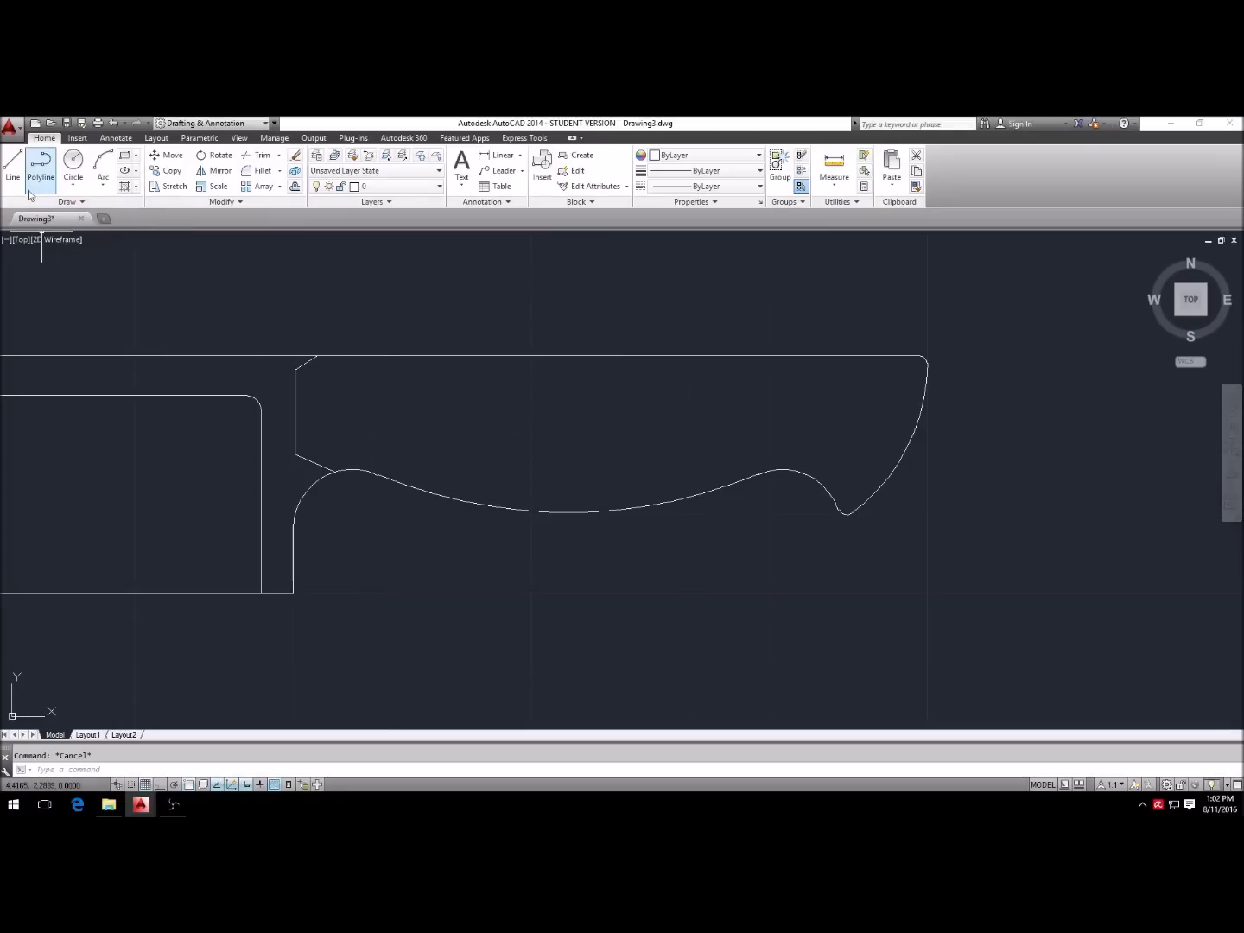
pyautogui.click(74, 163)
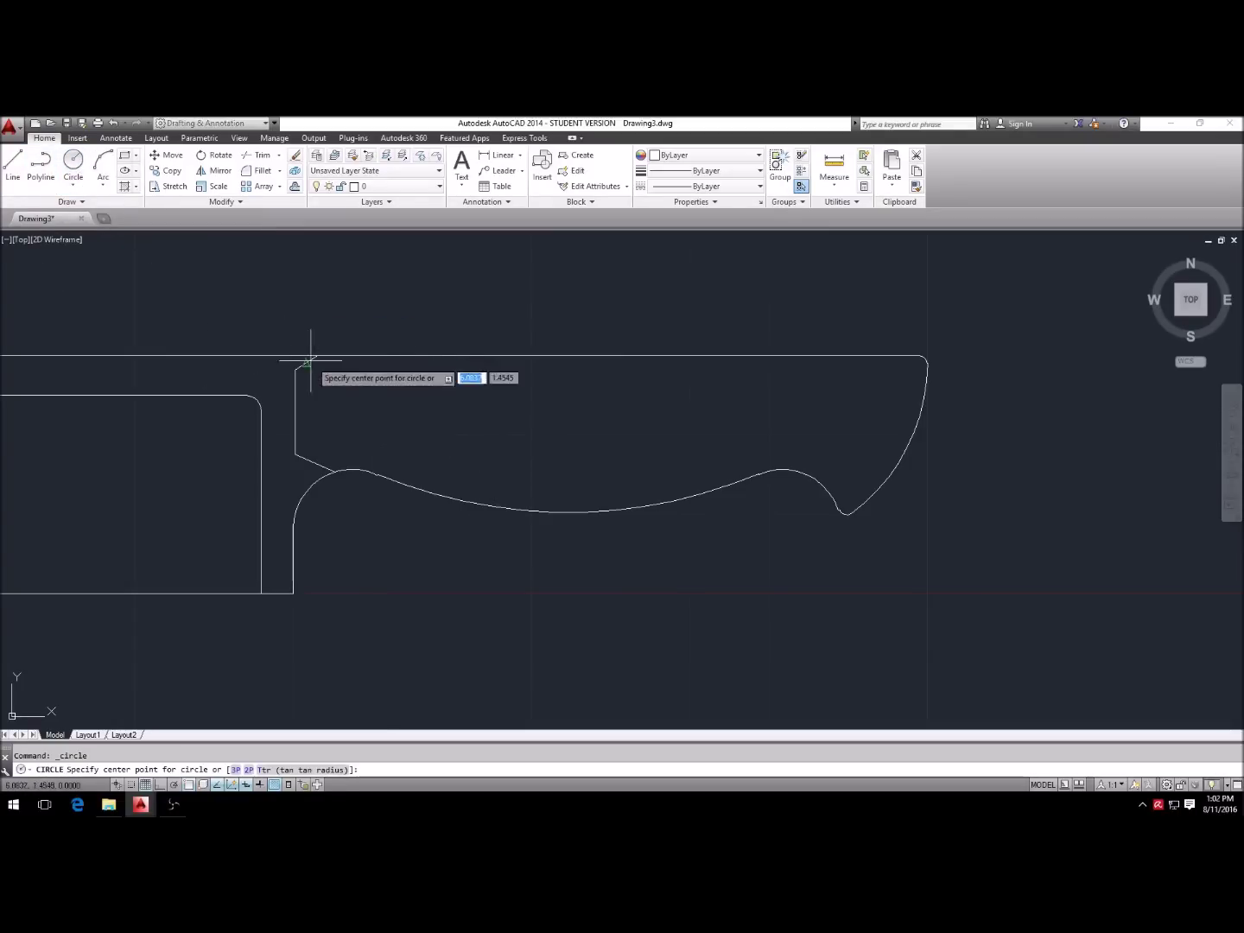
pyautogui.click(376, 387)
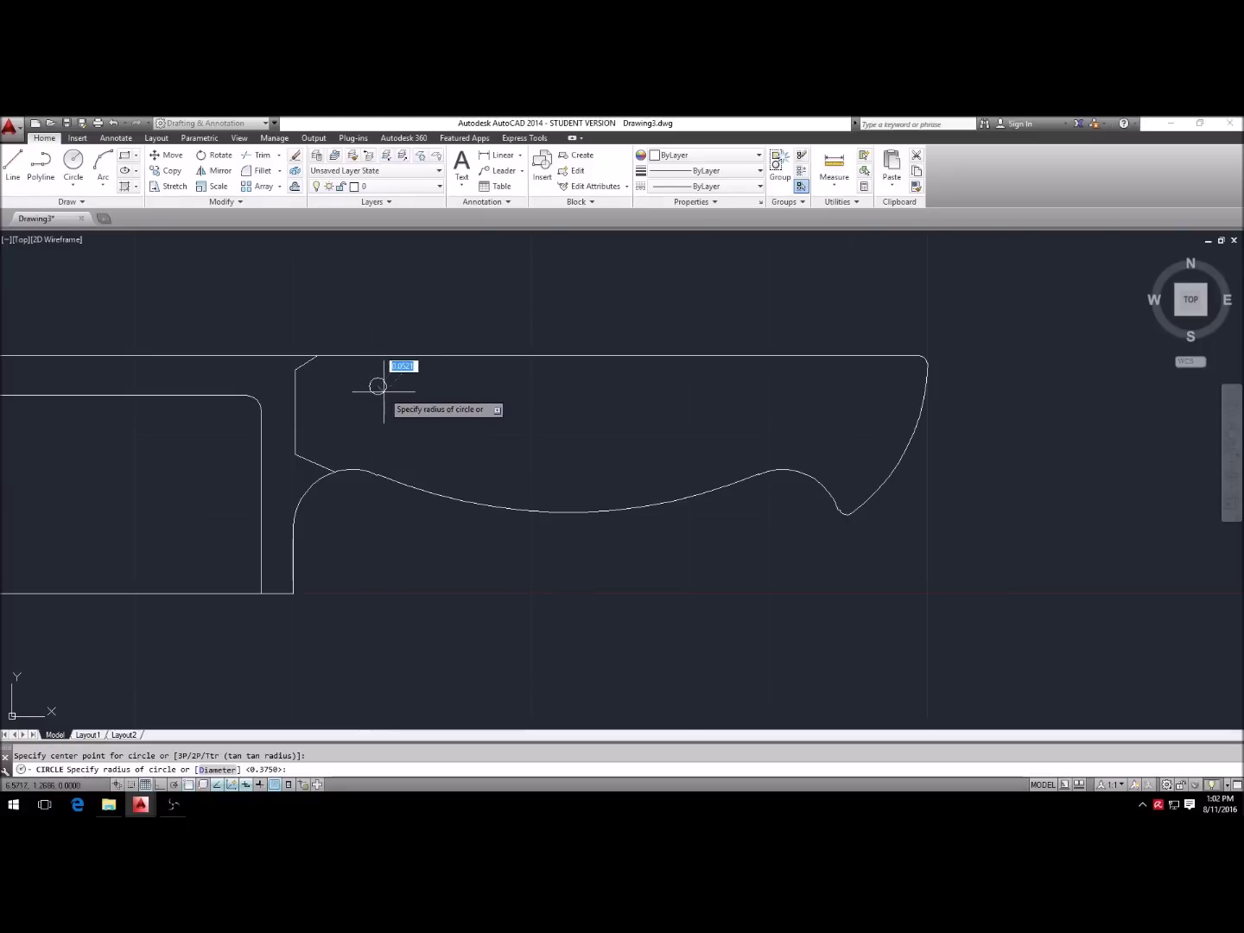
pyautogui.write('.125')
pyautogui.press('Return')
pyautogui.moveTo(516, 381); pyautogui.dragTo(589, 380, button='middle')
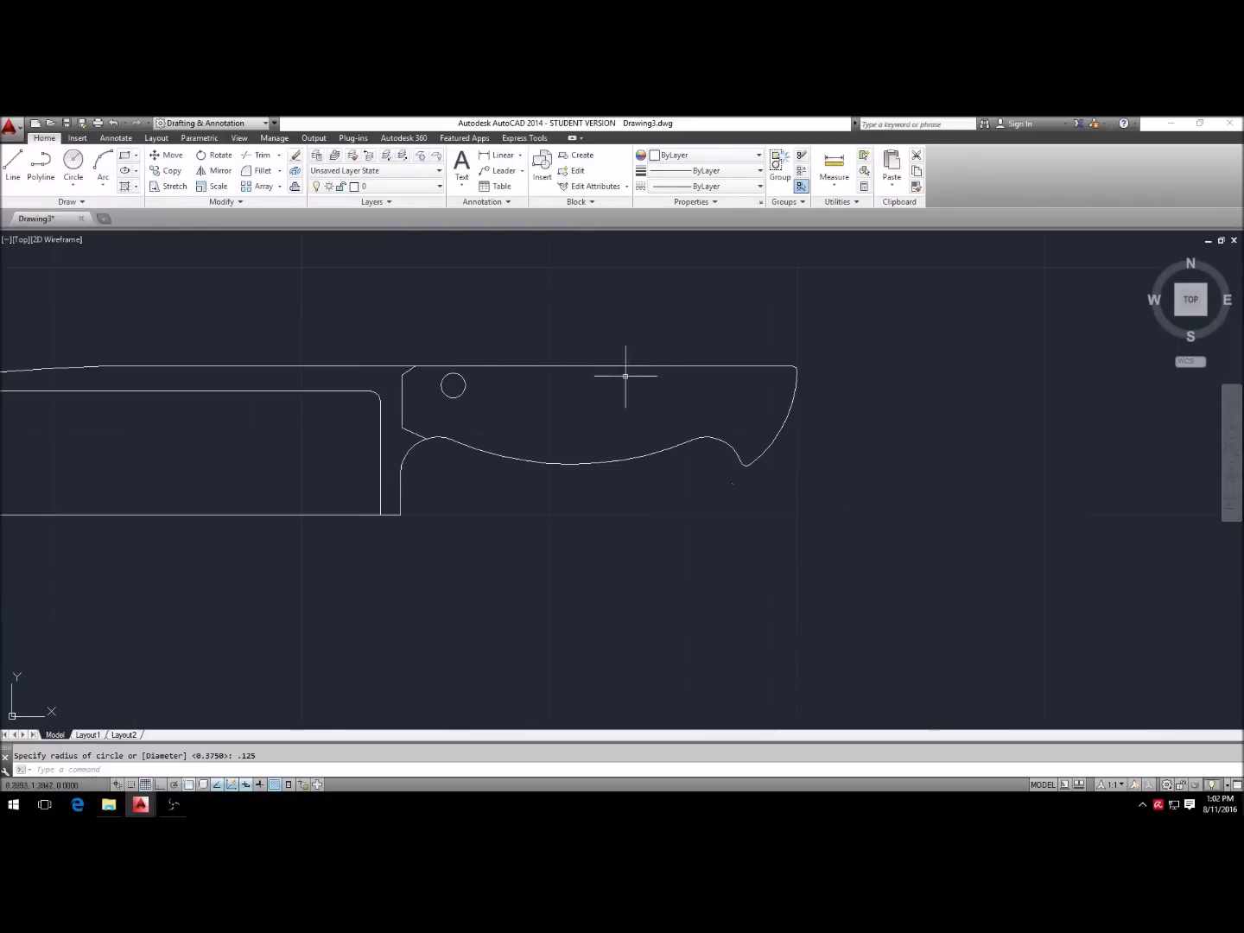
pyautogui.moveTo(472, 397); pyautogui.dragTo(486, 383, button='middle')
pyautogui.press('Escape')
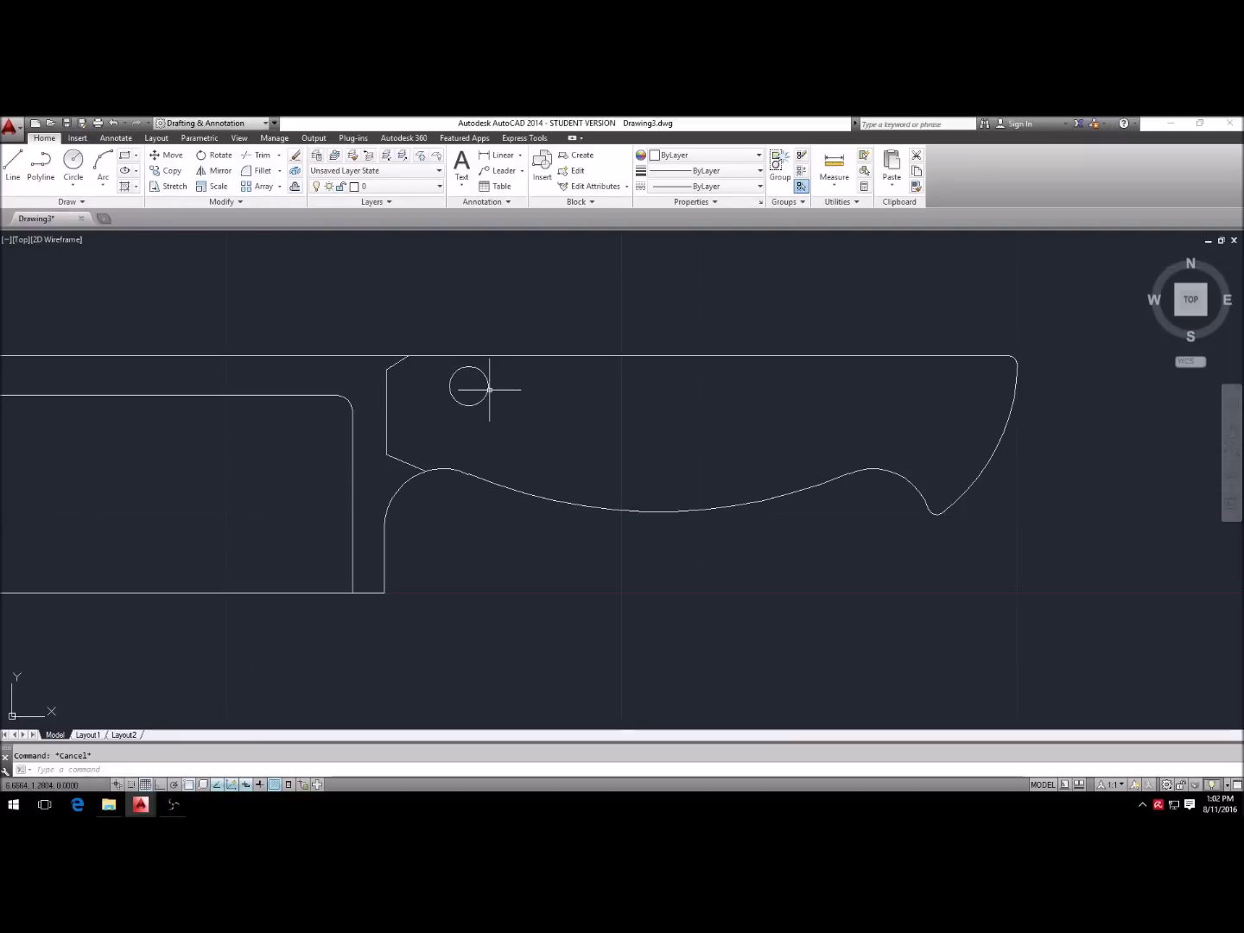
# Step: Erase the circle of radius .125 from the handle
pyautogui.press('Return')
pyautogui.click(566, 408)
pyautogui.click(460, 380)
pyautogui.press('Return')
# Step: Draw a circle of diameter .125 inside the handle, near its front upper corner
pyautogui.press('Return')
pyautogui.click(454, 396)
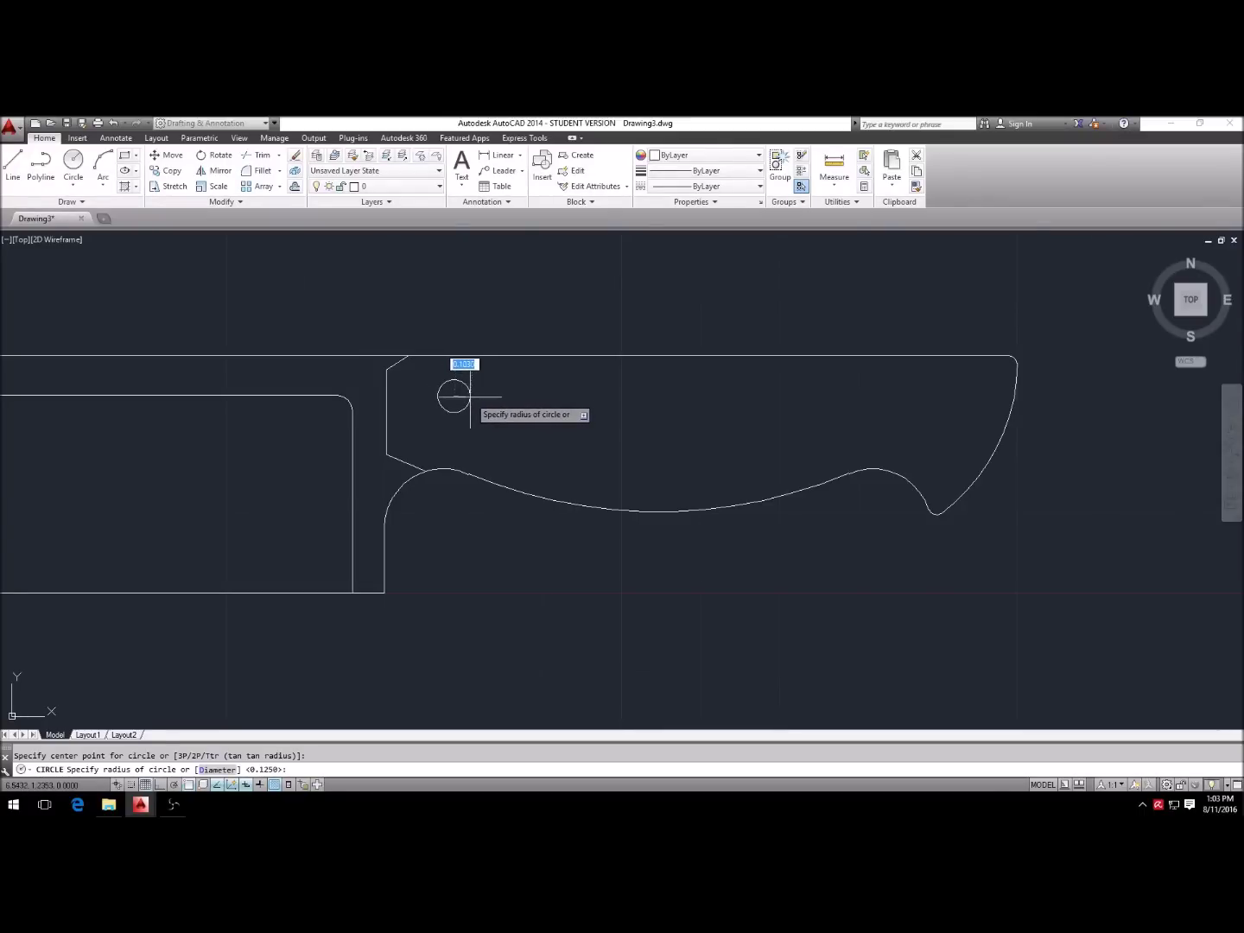
pyautogui.write('d')
pyautogui.press('Return')
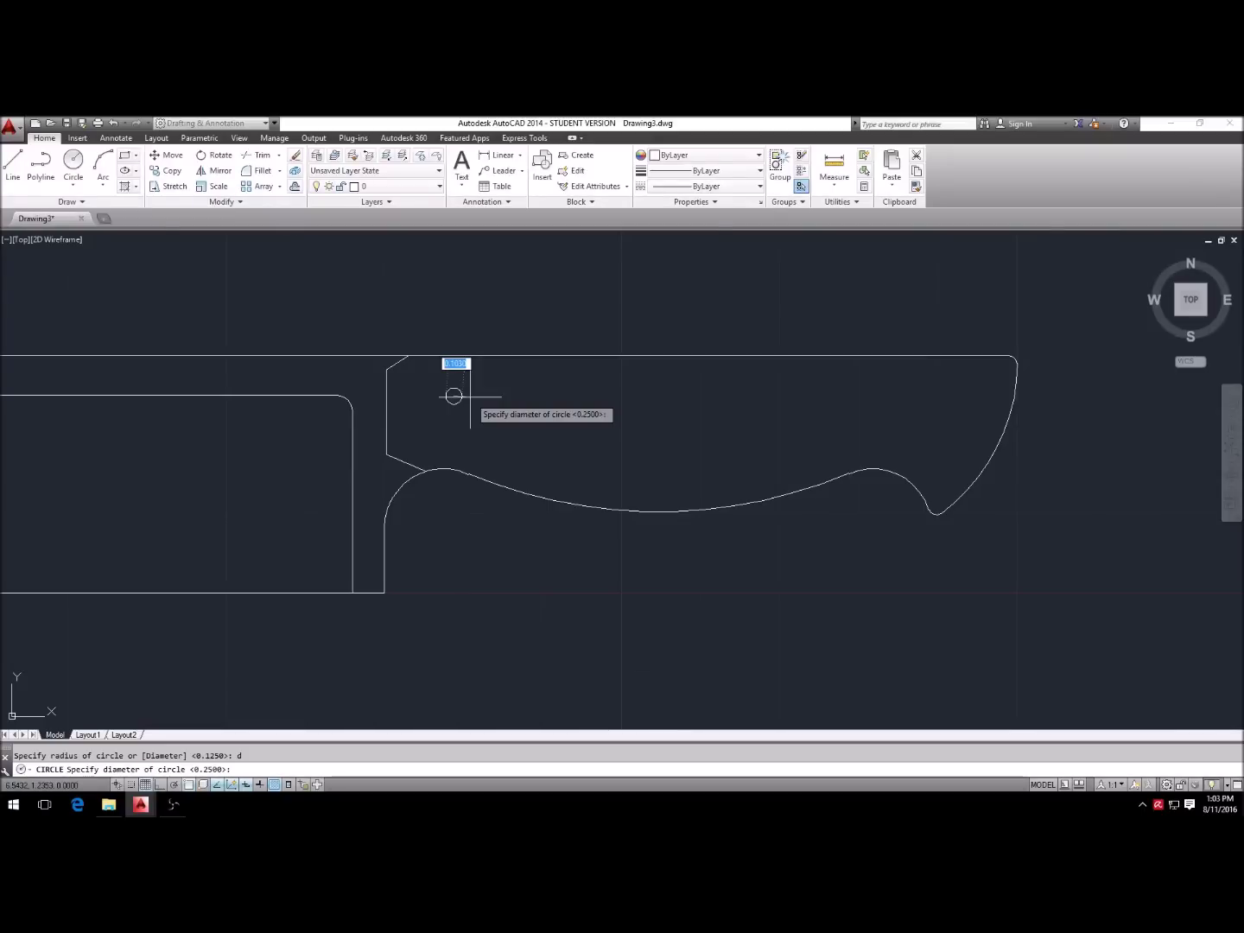
pyautogui.write('.125')
pyautogui.press('Return')
pyautogui.press('Escape')
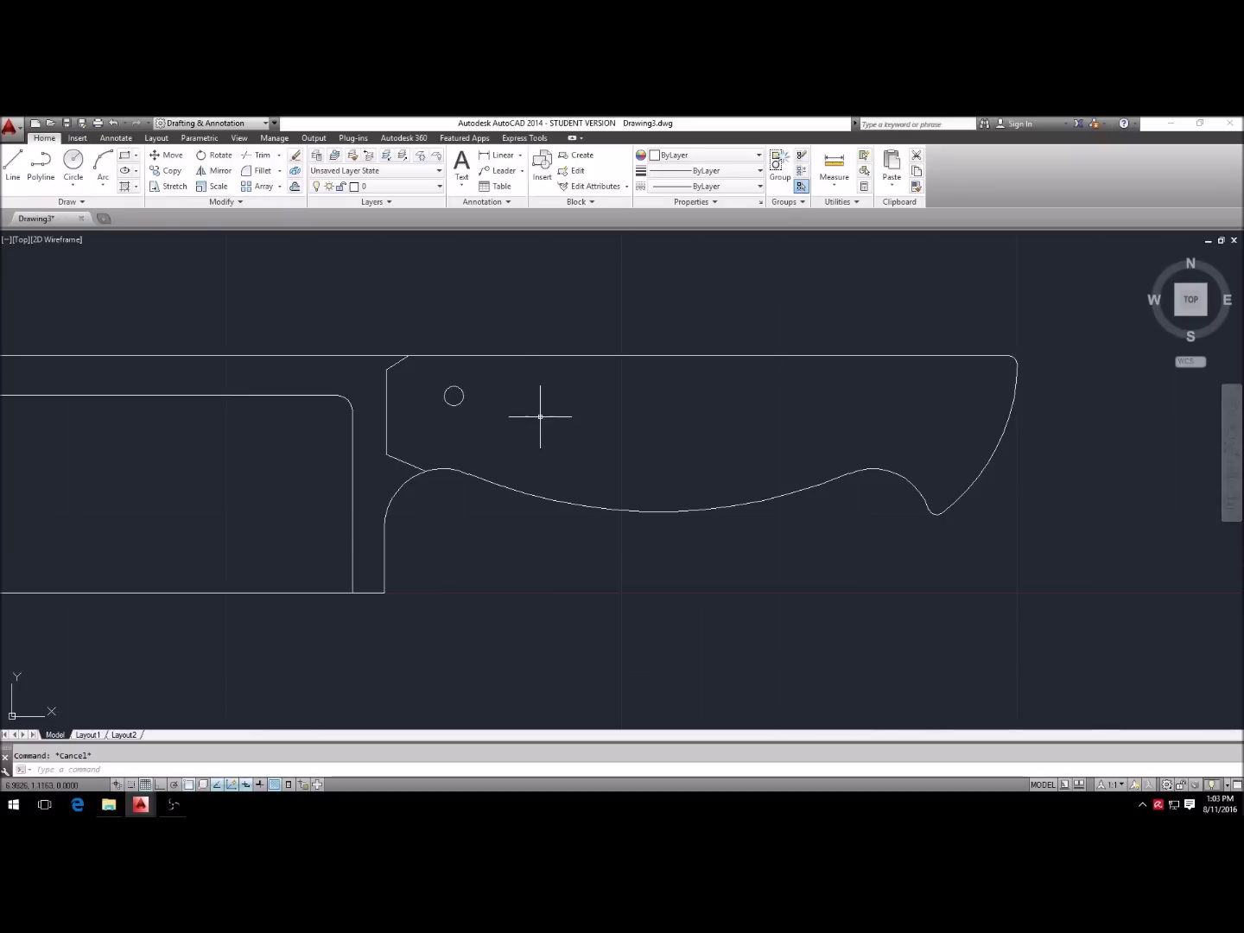
# Step: Move the handle's pin circle by its center slightly toward the rear and down
pyautogui.write('m')
pyautogui.press('Return')
pyautogui.click(462, 399)
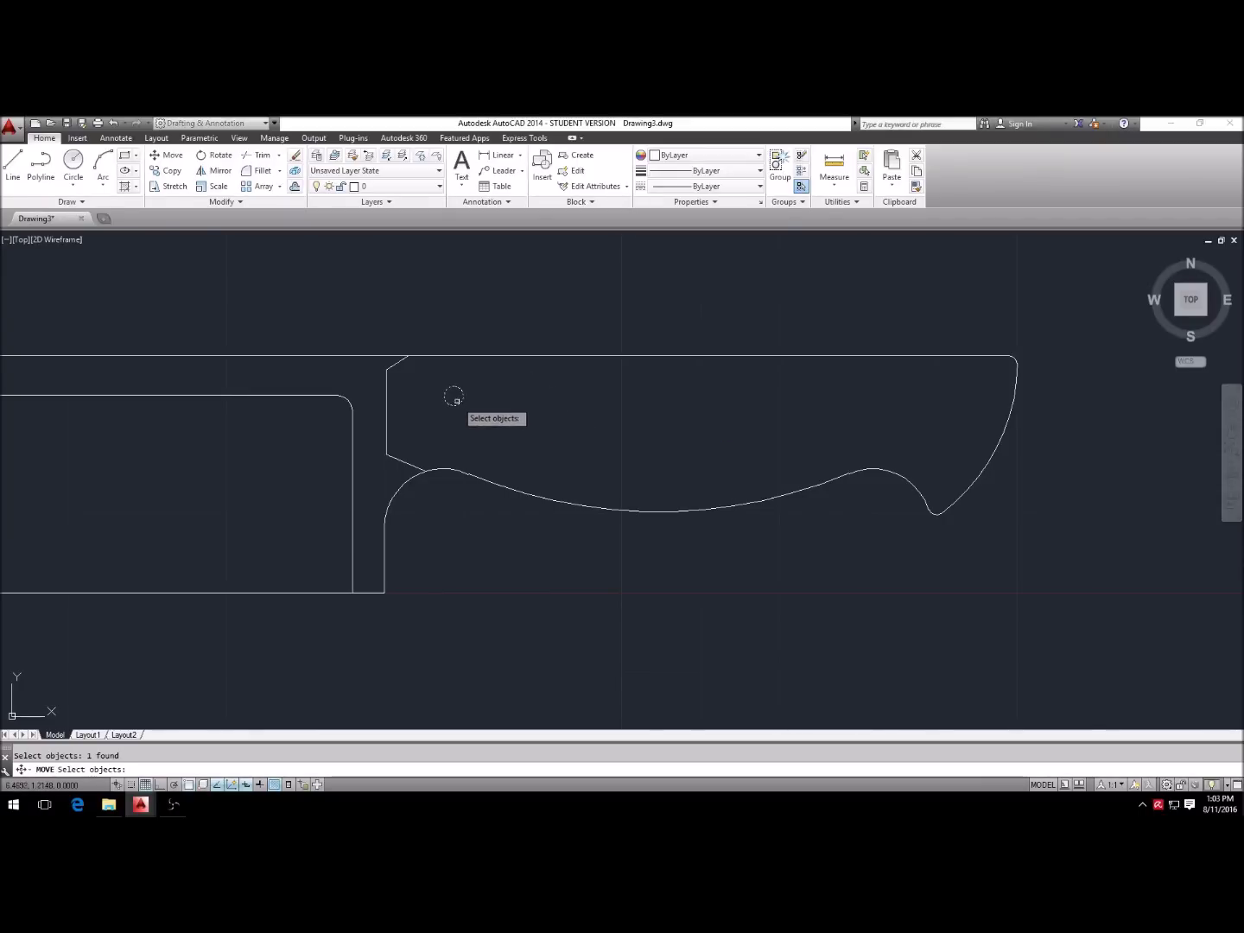
pyautogui.scroll(2, 454, 396)
pyautogui.press('Return')
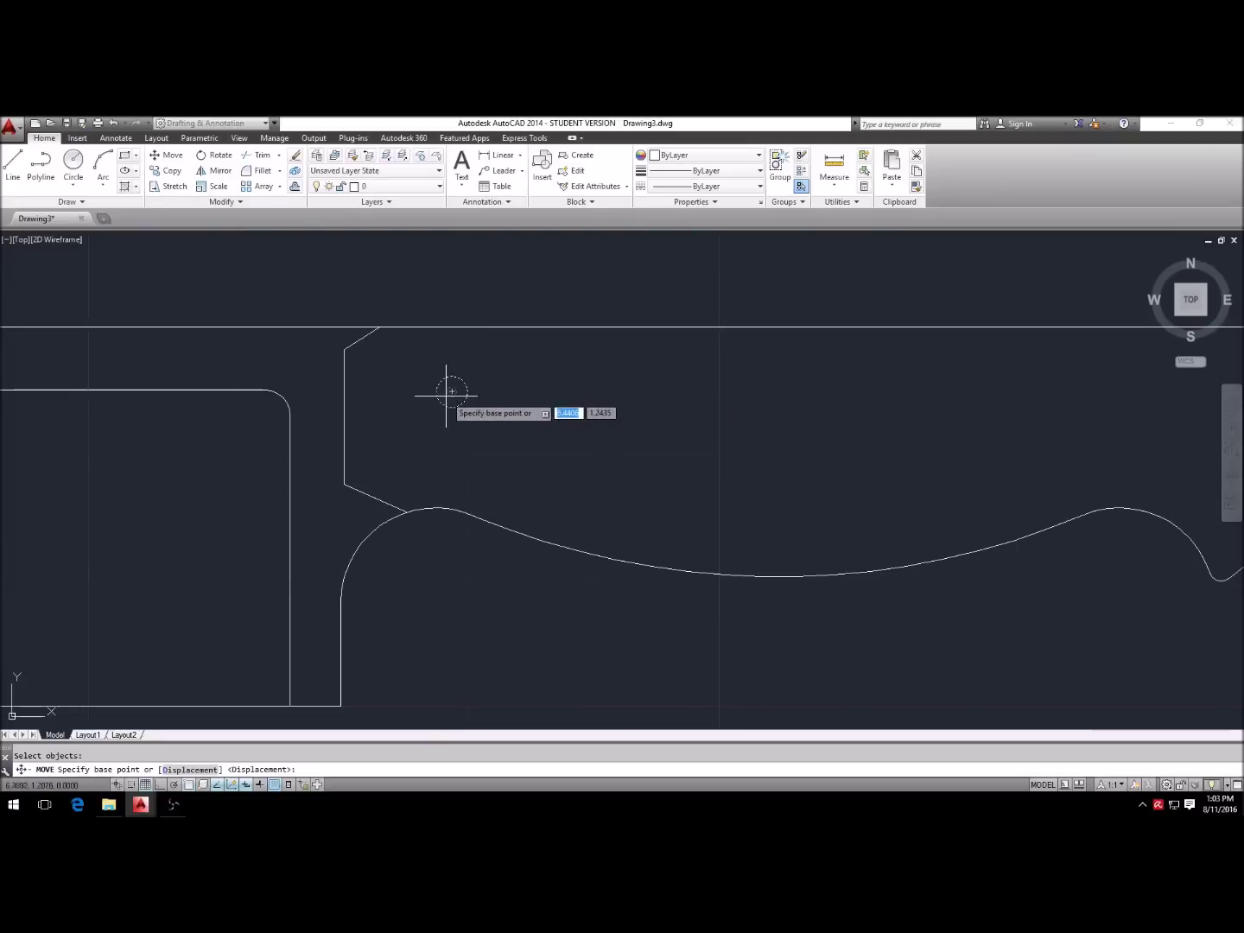
pyautogui.click(452, 392)
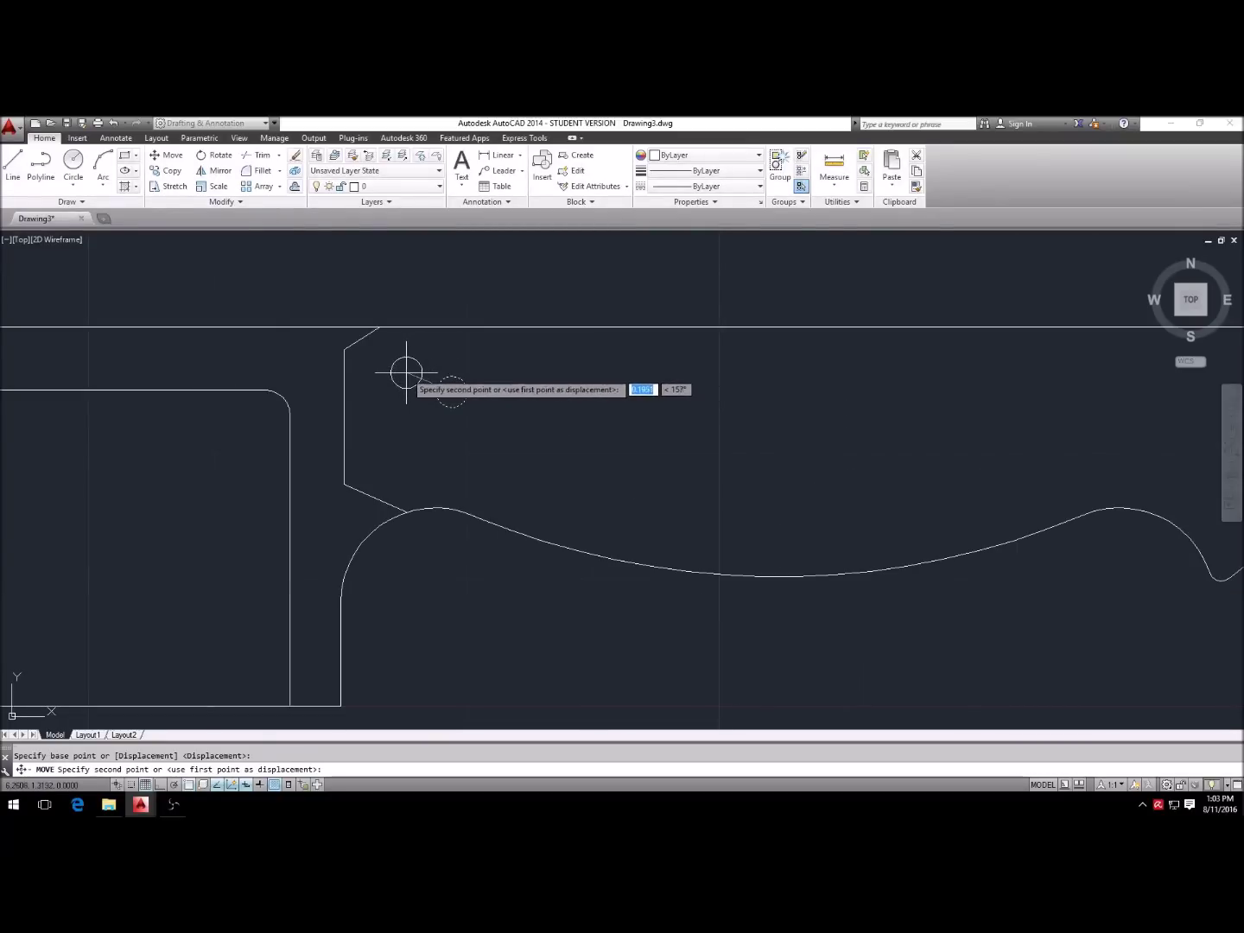
pyautogui.click(472, 408)
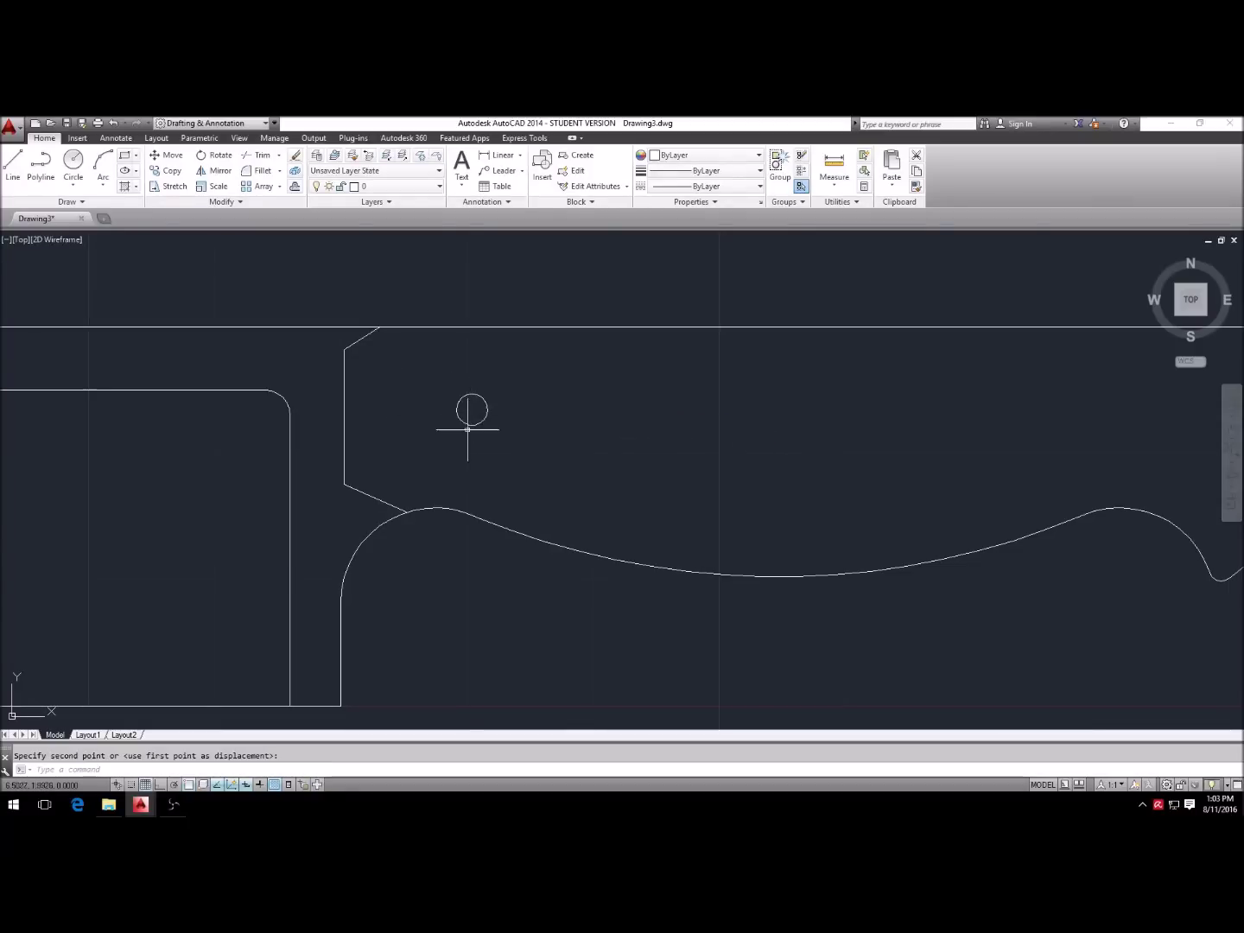
# Step: Copy the pin circle from its center to the handle's middle, slightly lower, and to the rear end, level with the original
pyautogui.scroll(-3, 305, 423)
pyautogui.scroll(-3, 553, 467)
pyautogui.scroll(-3, 678, 495)
pyautogui.scroll(5, 586, 455)
pyautogui.scroll(-2, 419, 415)
pyautogui.scroll(2, 520, 439)
pyautogui.press('Escape')
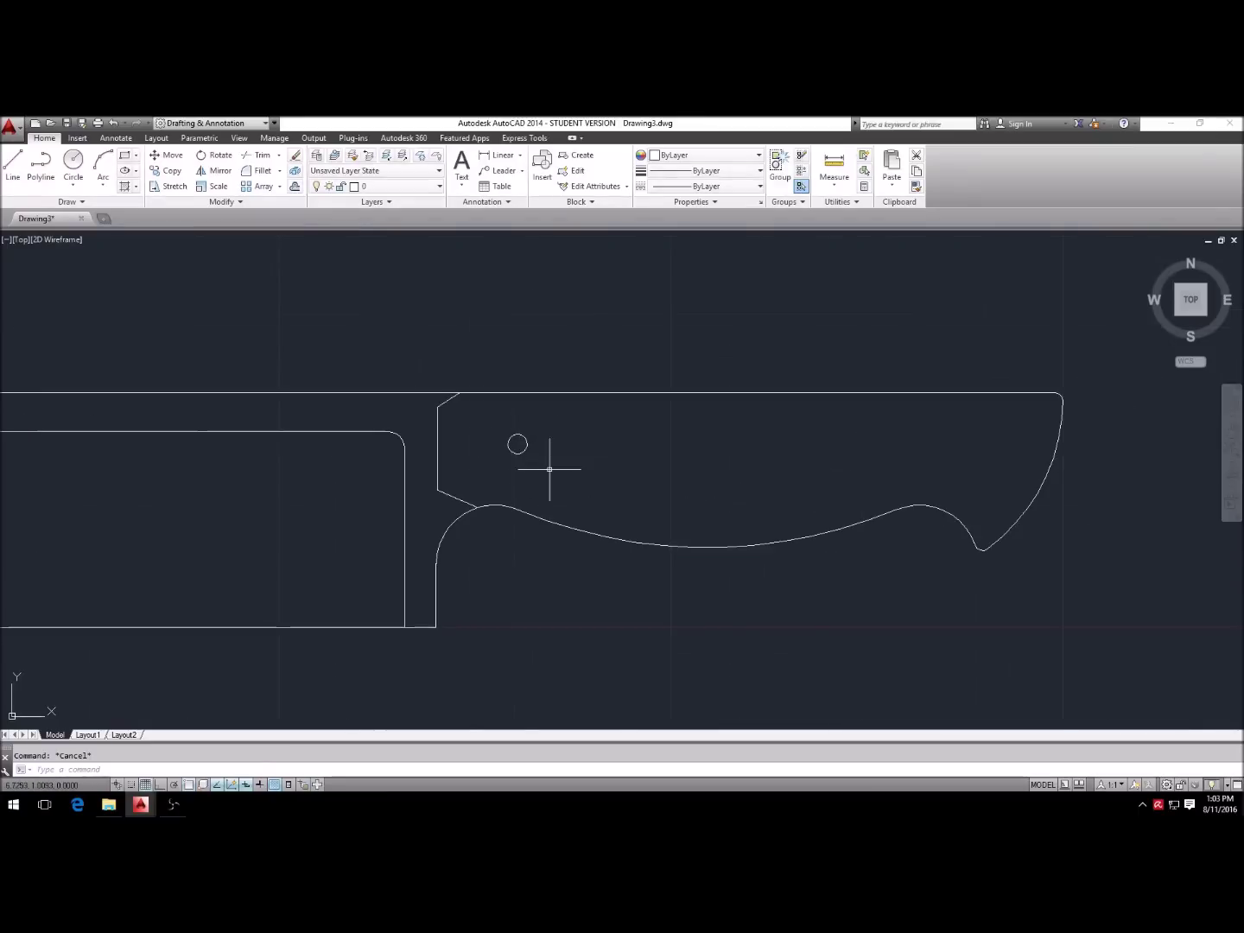
pyautogui.write('co')
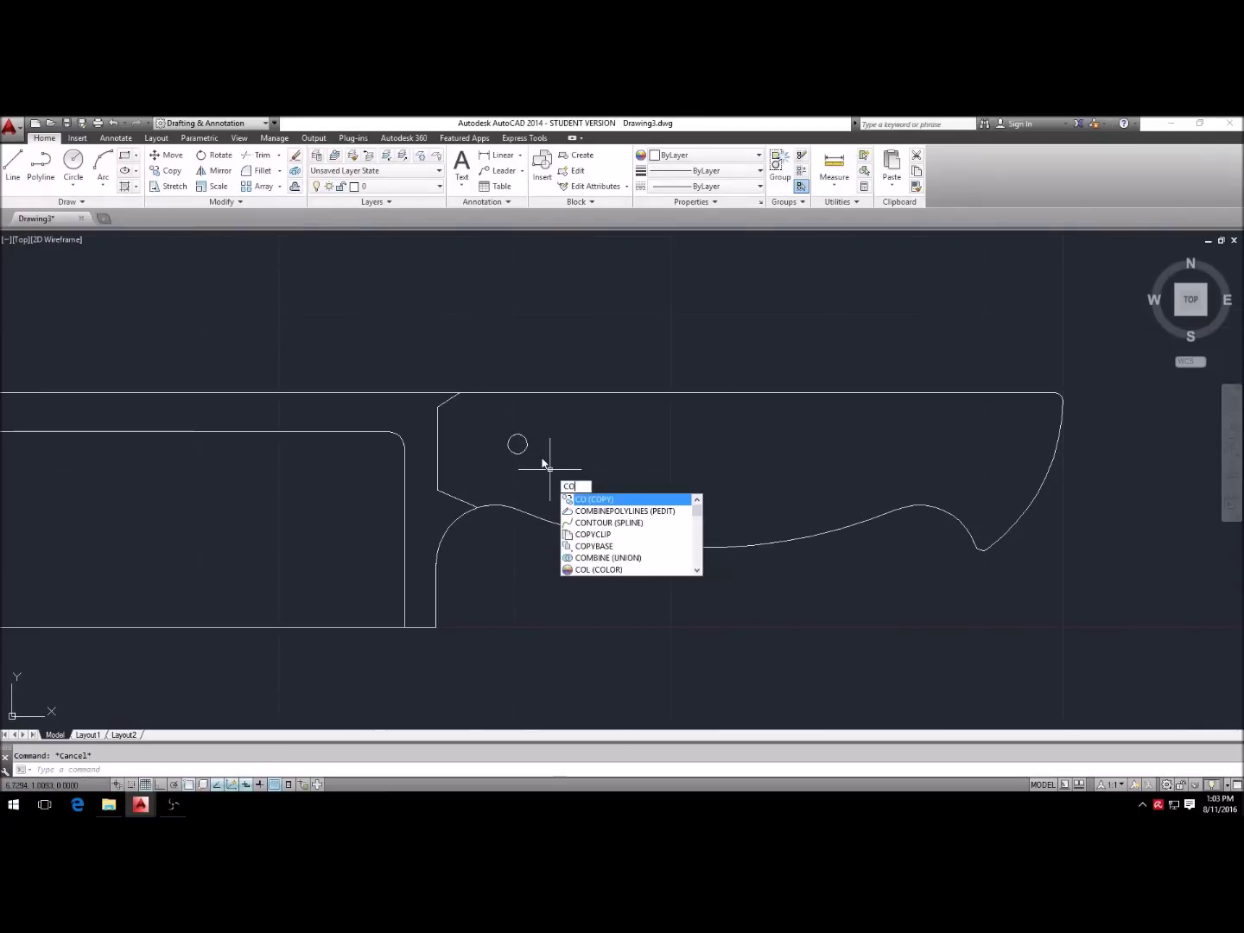
pyautogui.press('Return')
pyautogui.click(530, 464)
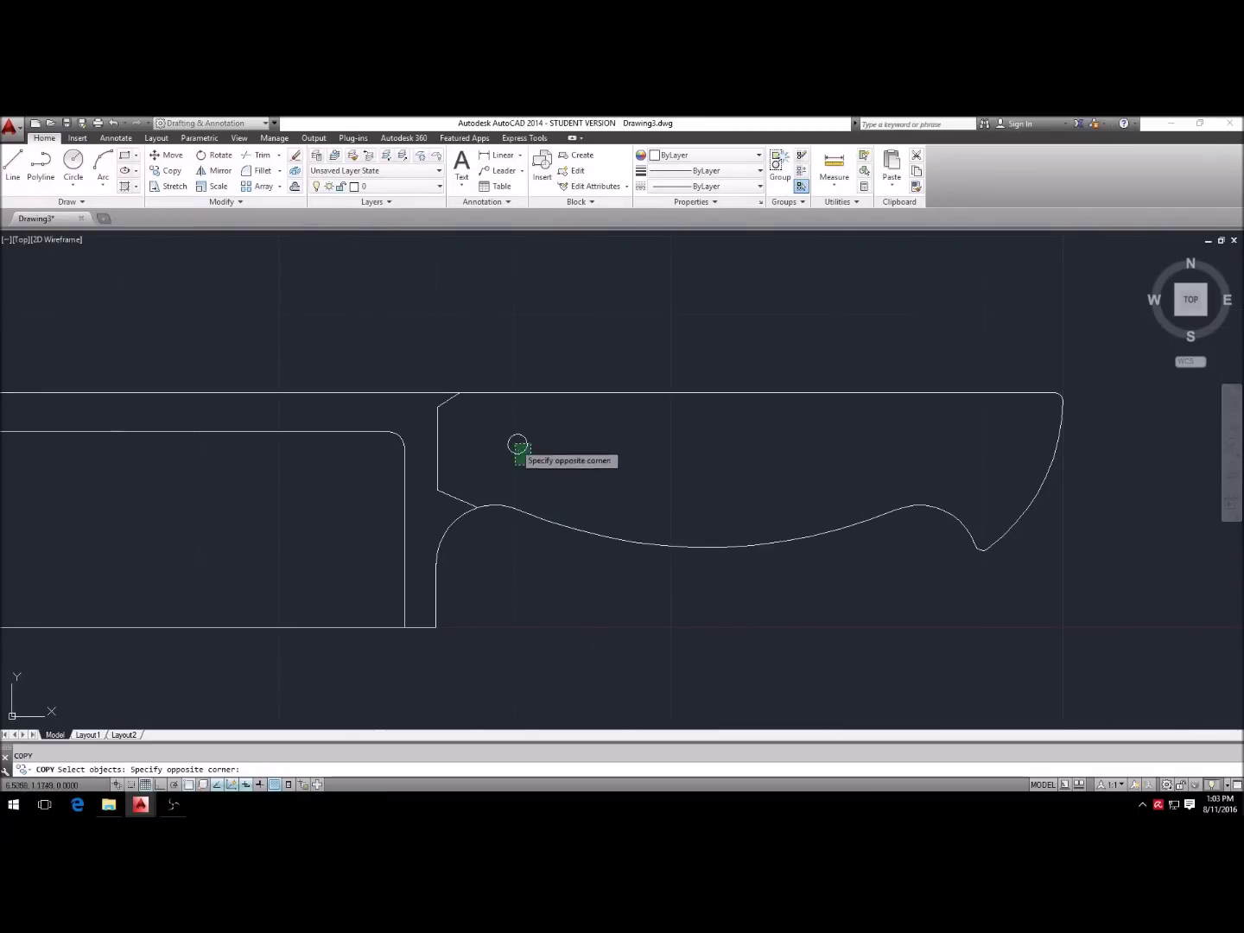
pyautogui.click(503, 430)
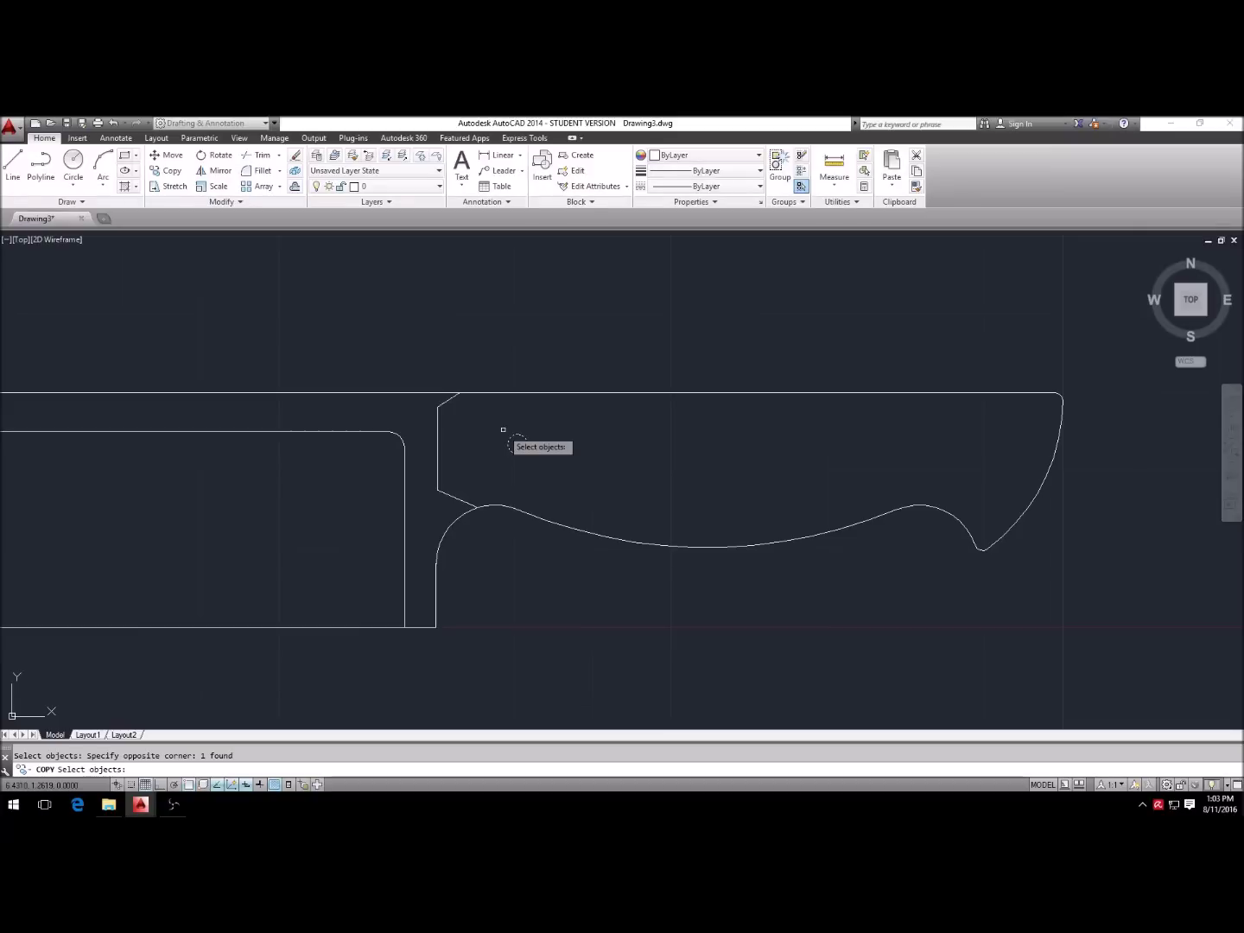
pyautogui.press('Return')
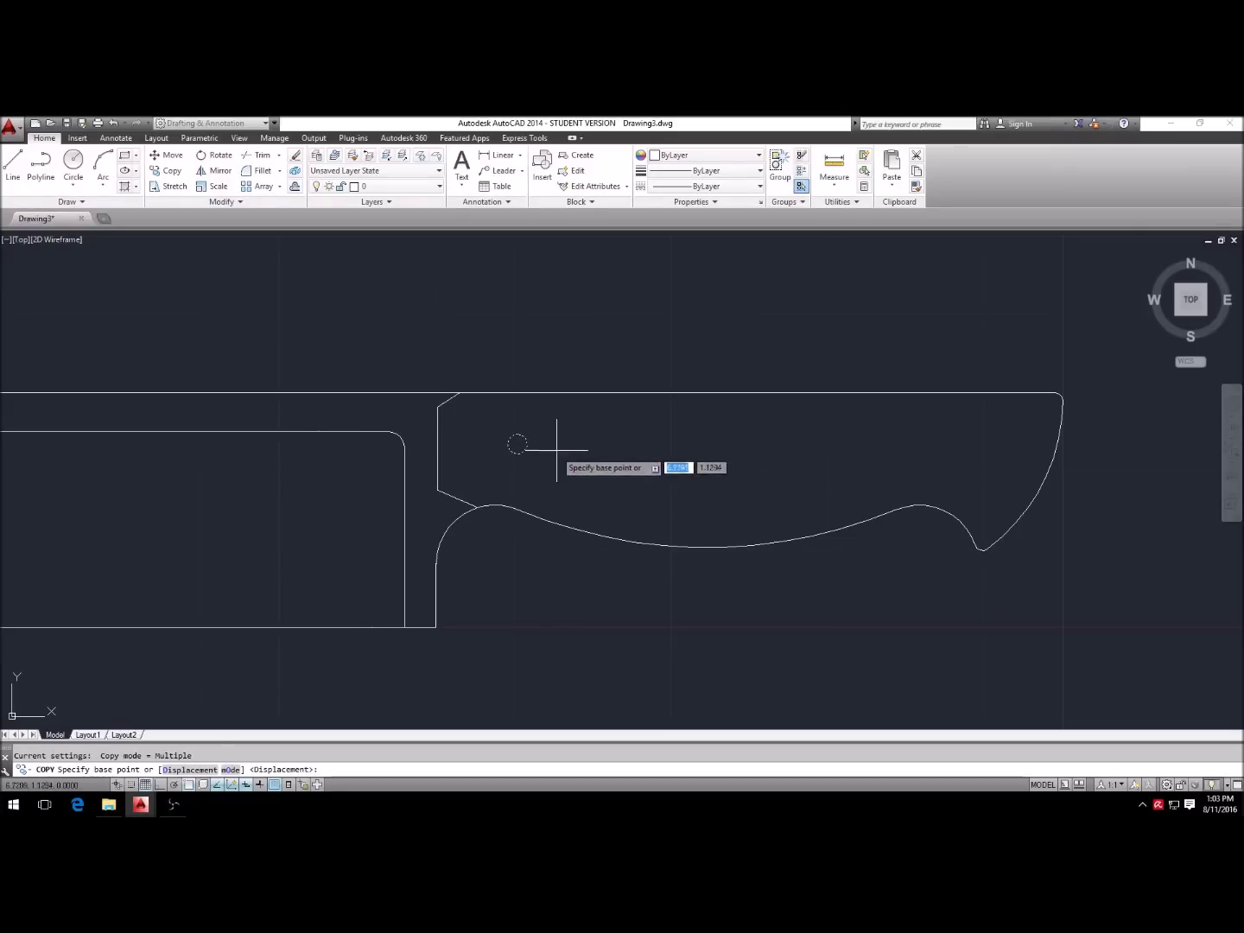
pyautogui.click(516, 443)
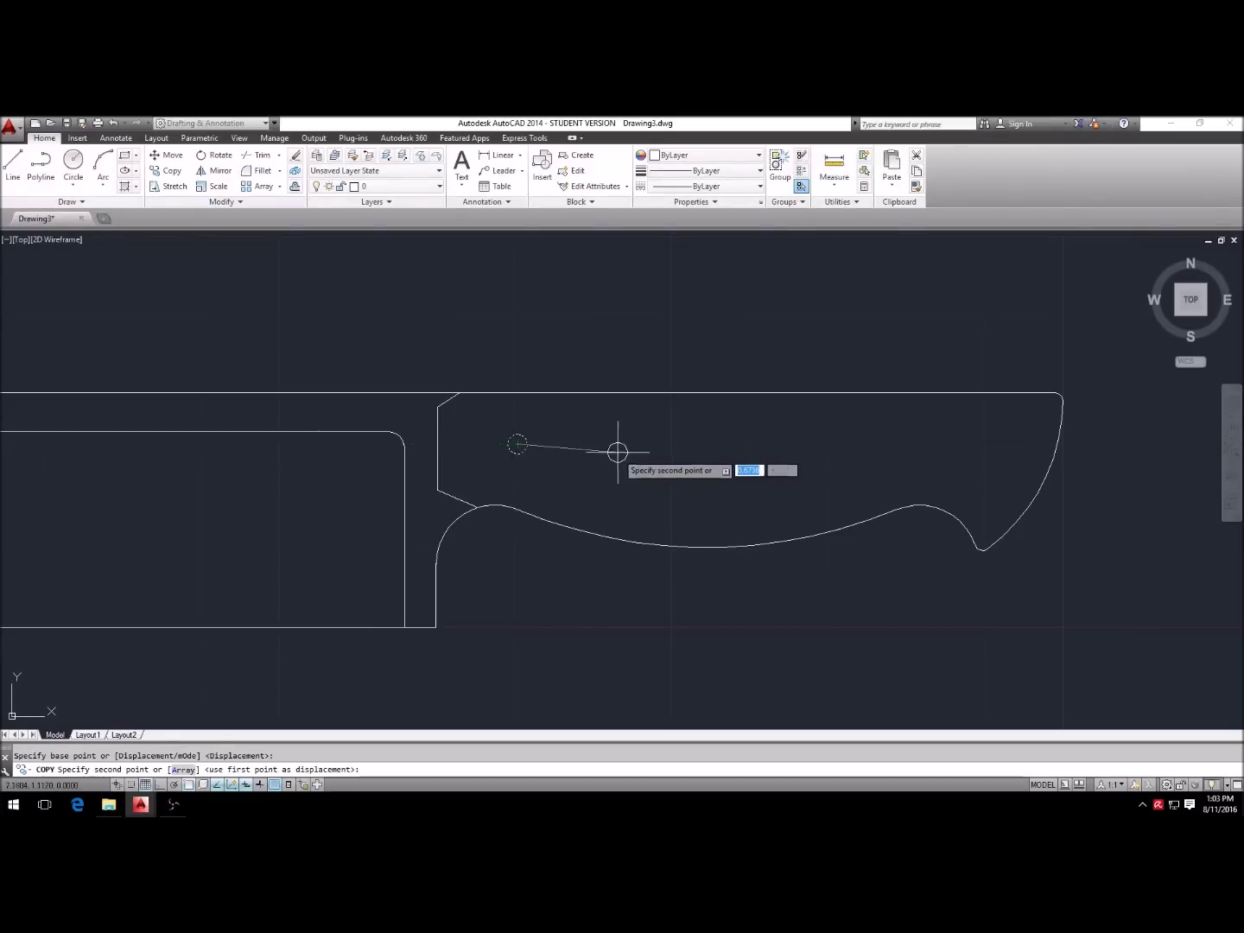
pyautogui.click(716, 462)
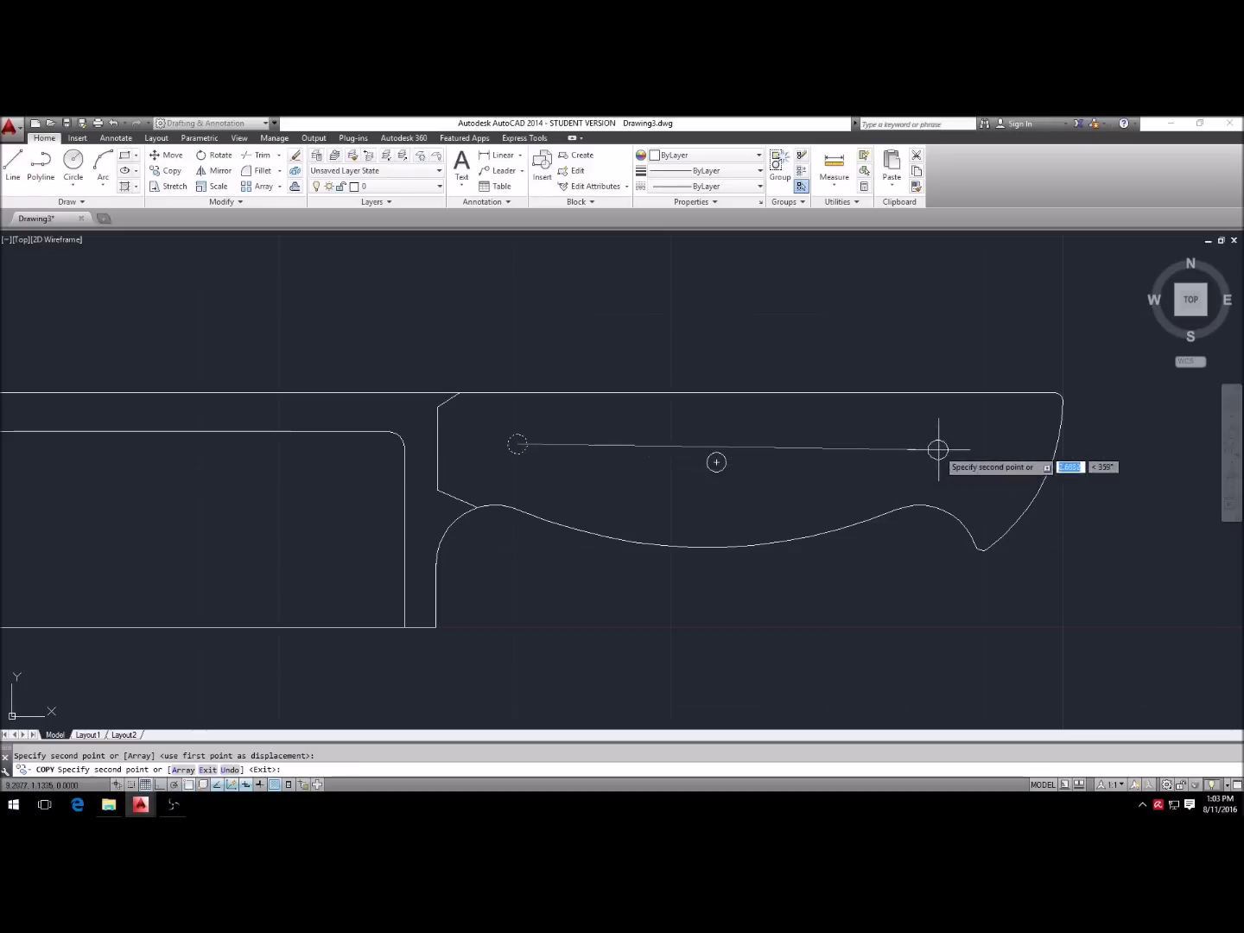
pyautogui.click(964, 445)
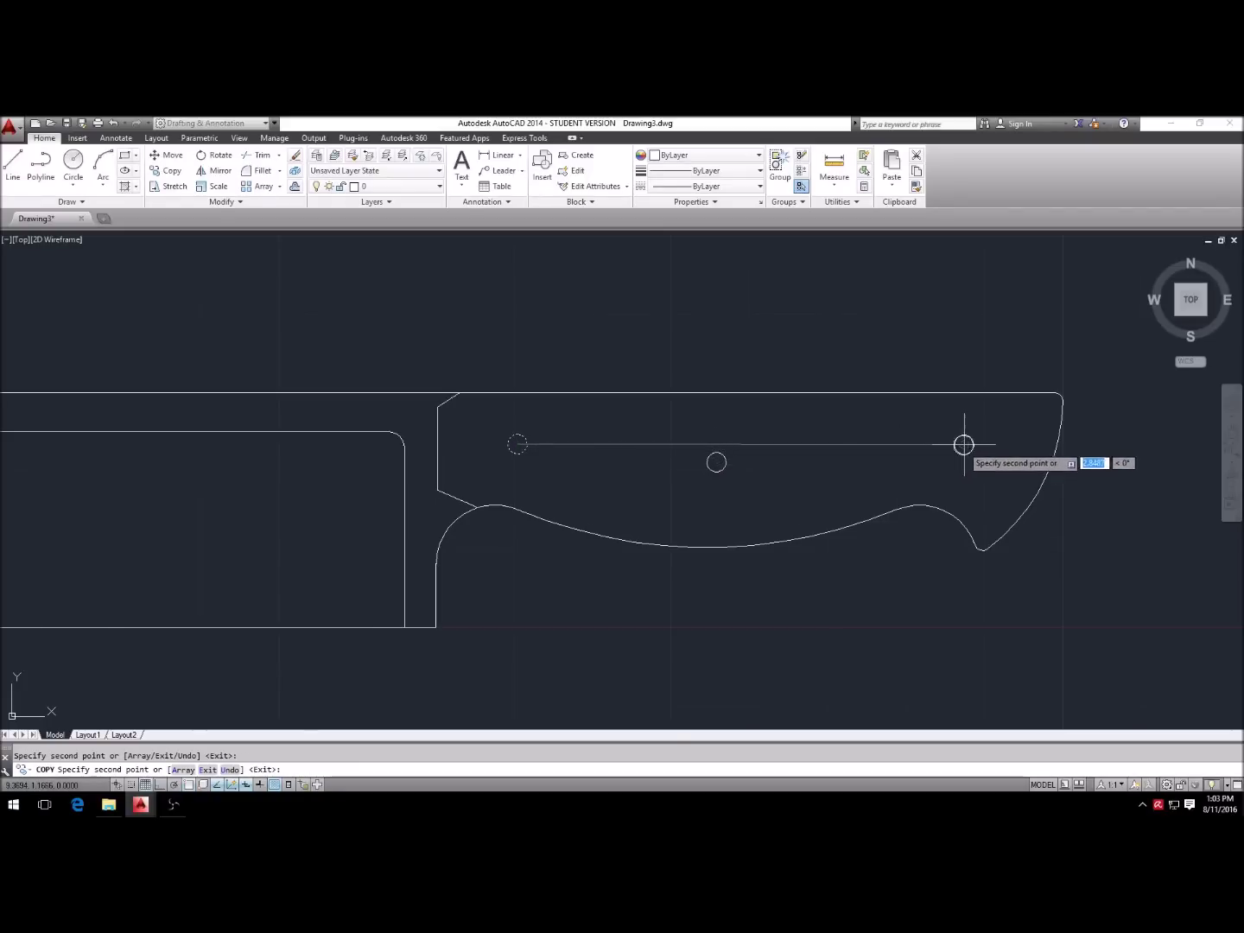
pyautogui.press('Escape')
# Step: Measure the horizontal distance from the blade heel's lower corner to the handle's rear lower tip using a linear dimension, without placing it
pyautogui.scroll(-2, 751, 466)
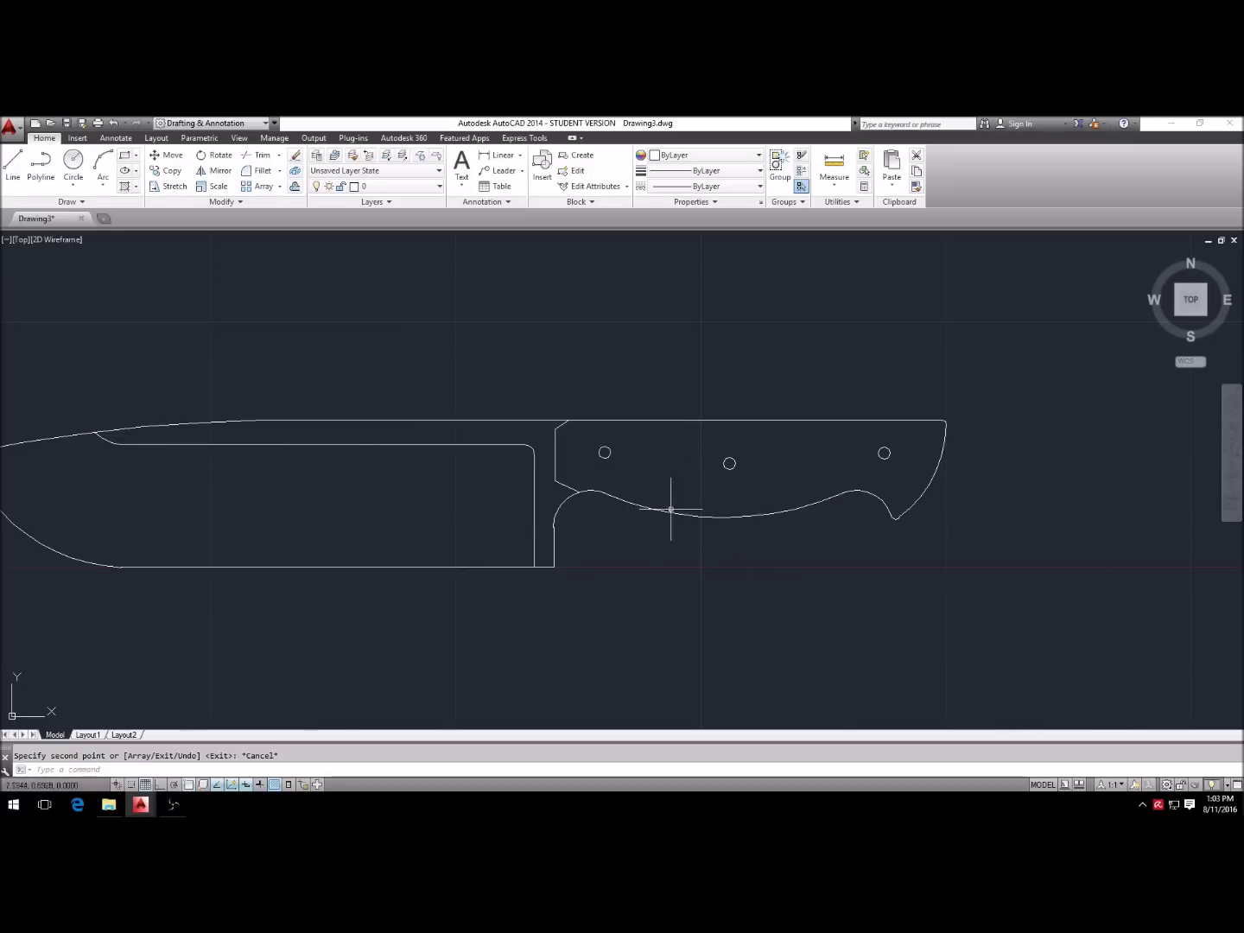
pyautogui.scroll(-2, 684, 484)
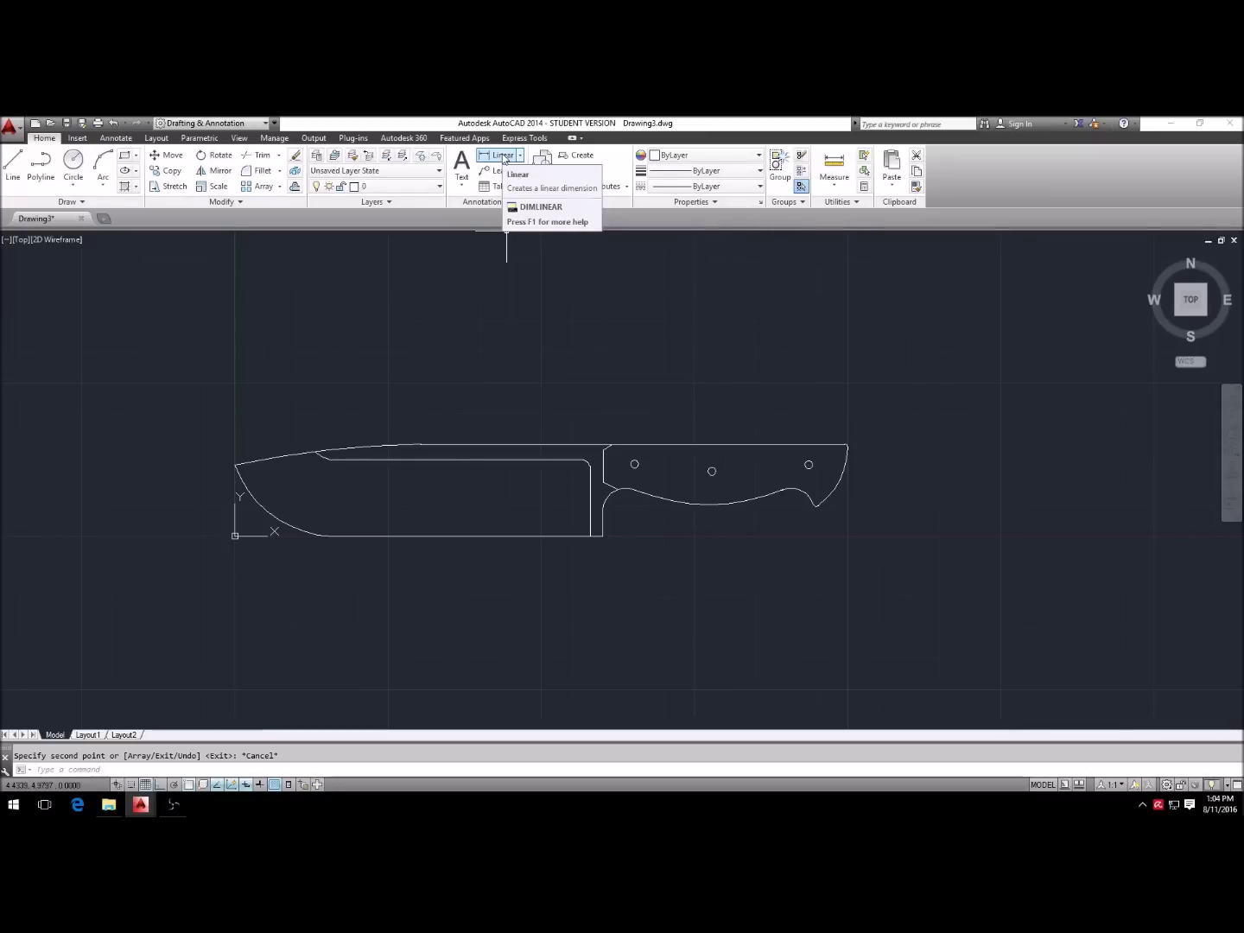
pyautogui.click(505, 157)
pyautogui.click(602, 536)
pyautogui.click(814, 504)
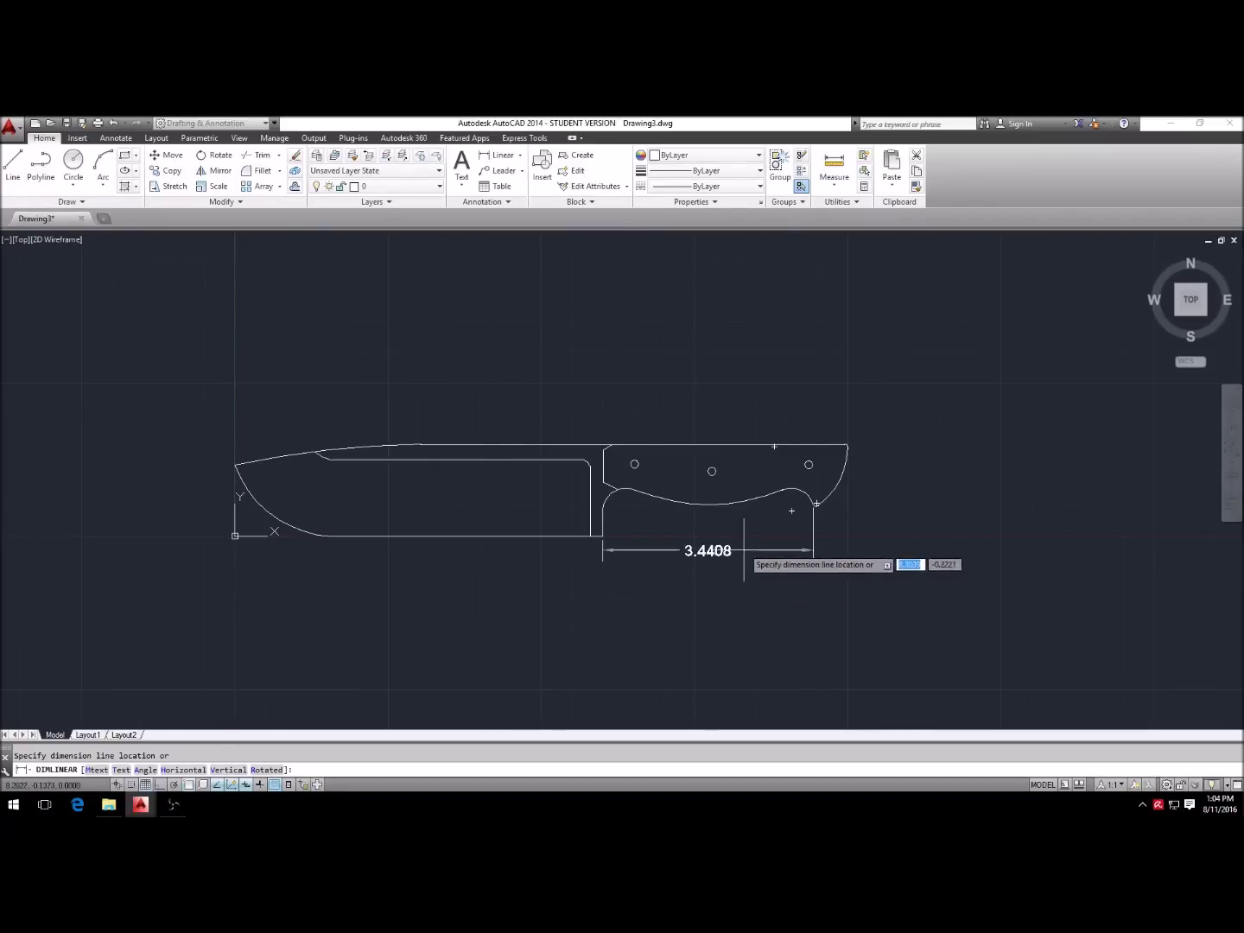
pyautogui.scroll(2, 750, 583)
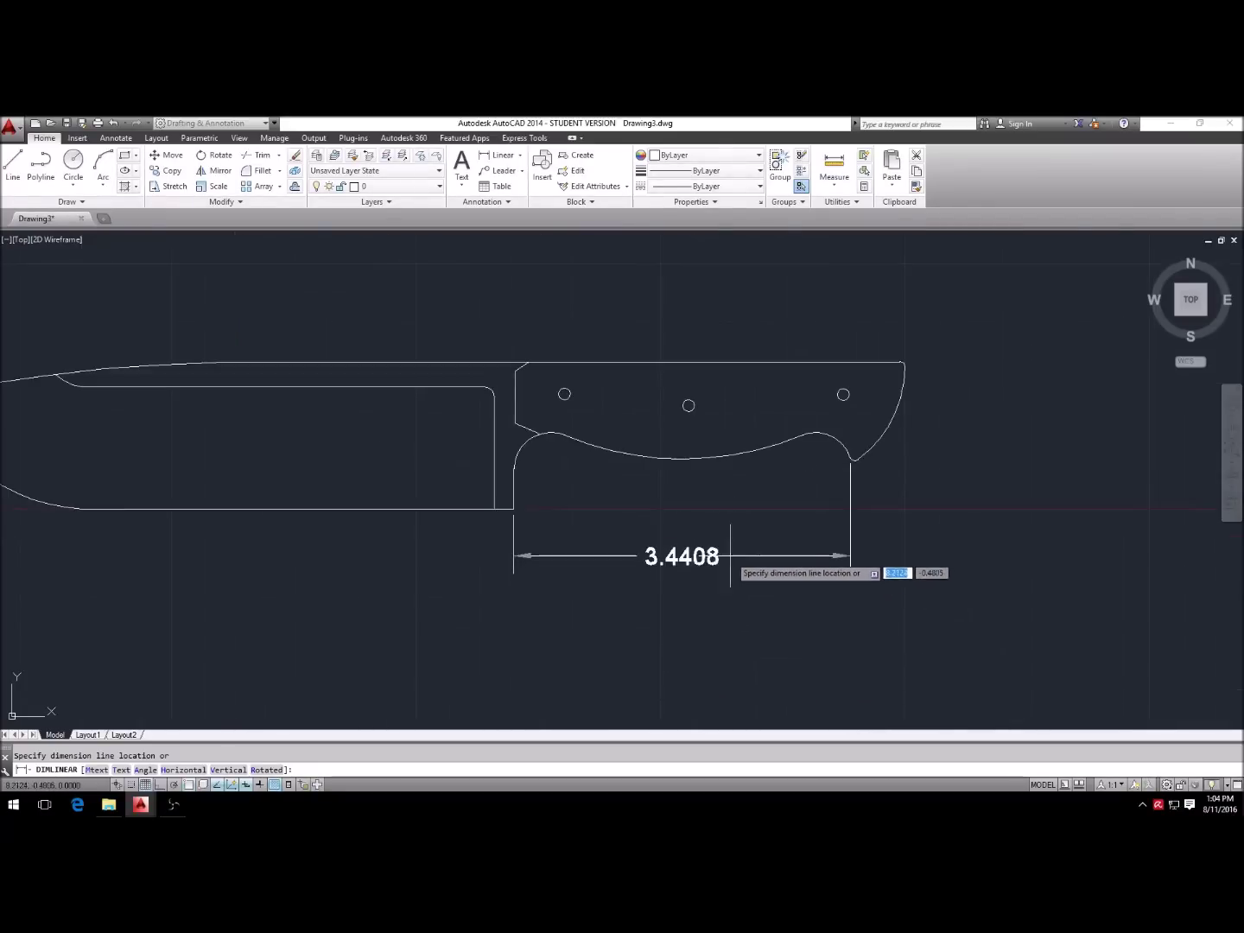
pyautogui.press('Escape')
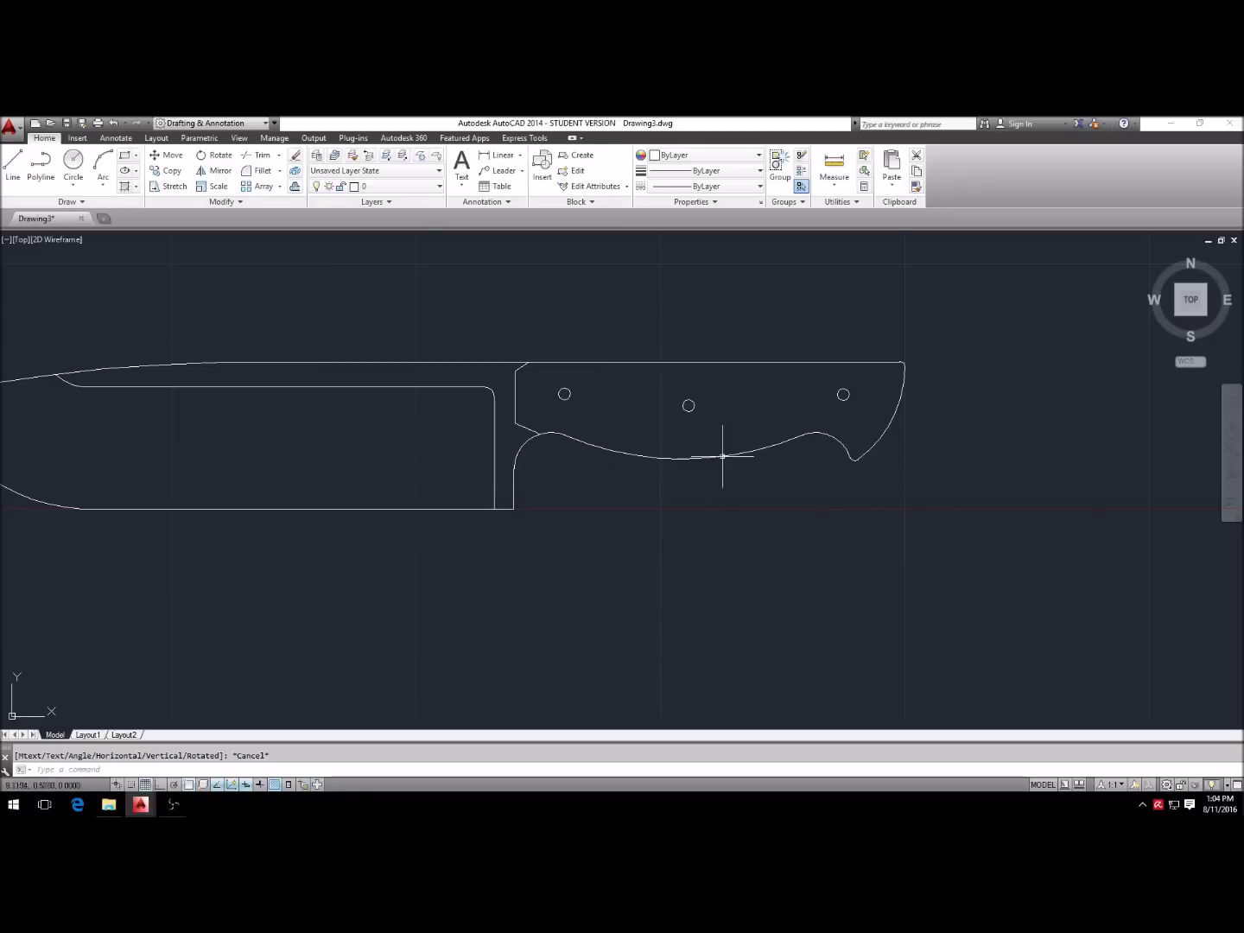
# Step: Start plotting the drawing and choose Canon MX920 series Printer WS as the printer
pyautogui.scroll(-2, 907, 463)
pyautogui.scroll(2, 633, 456)
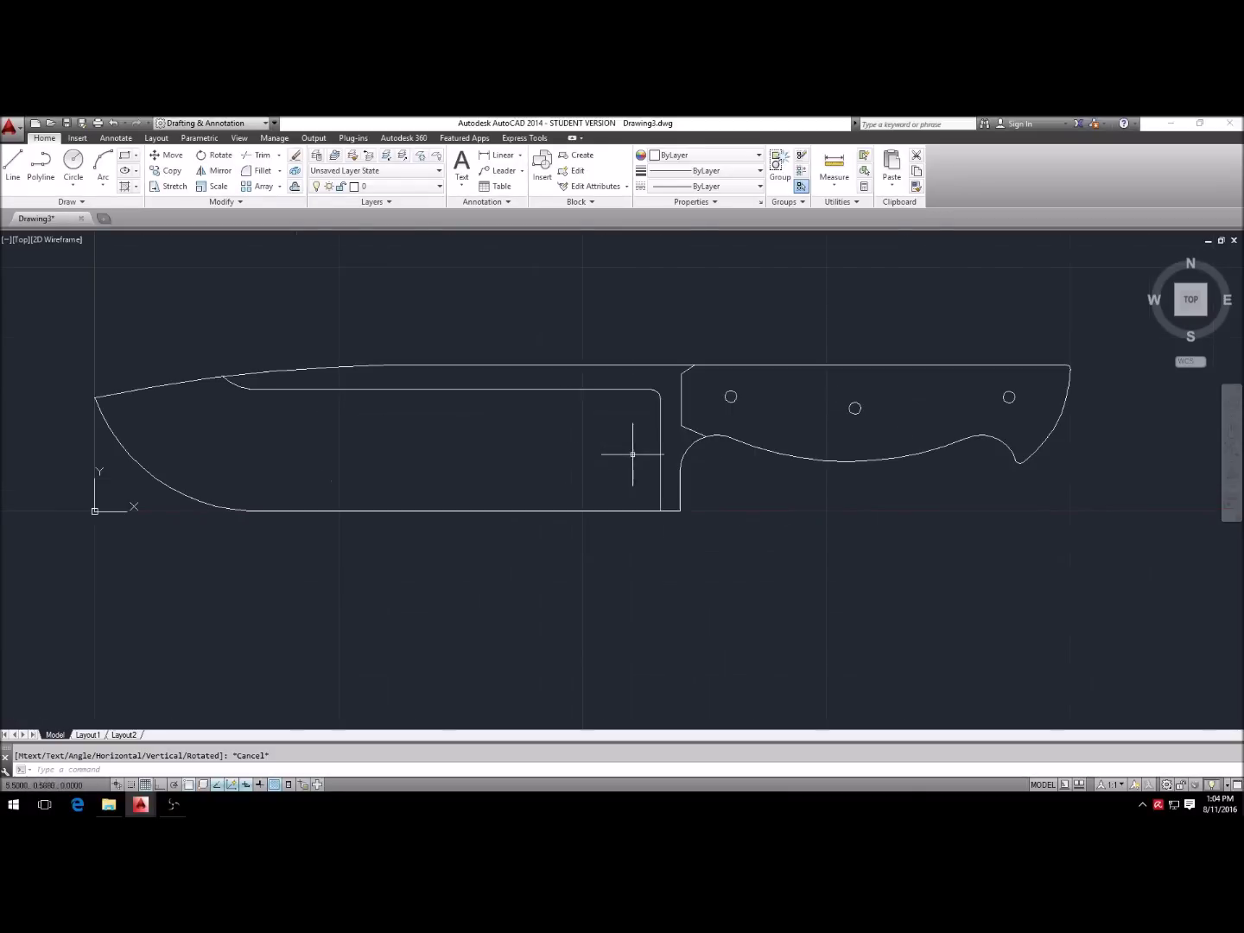
pyautogui.scroll(-2, 514, 505)
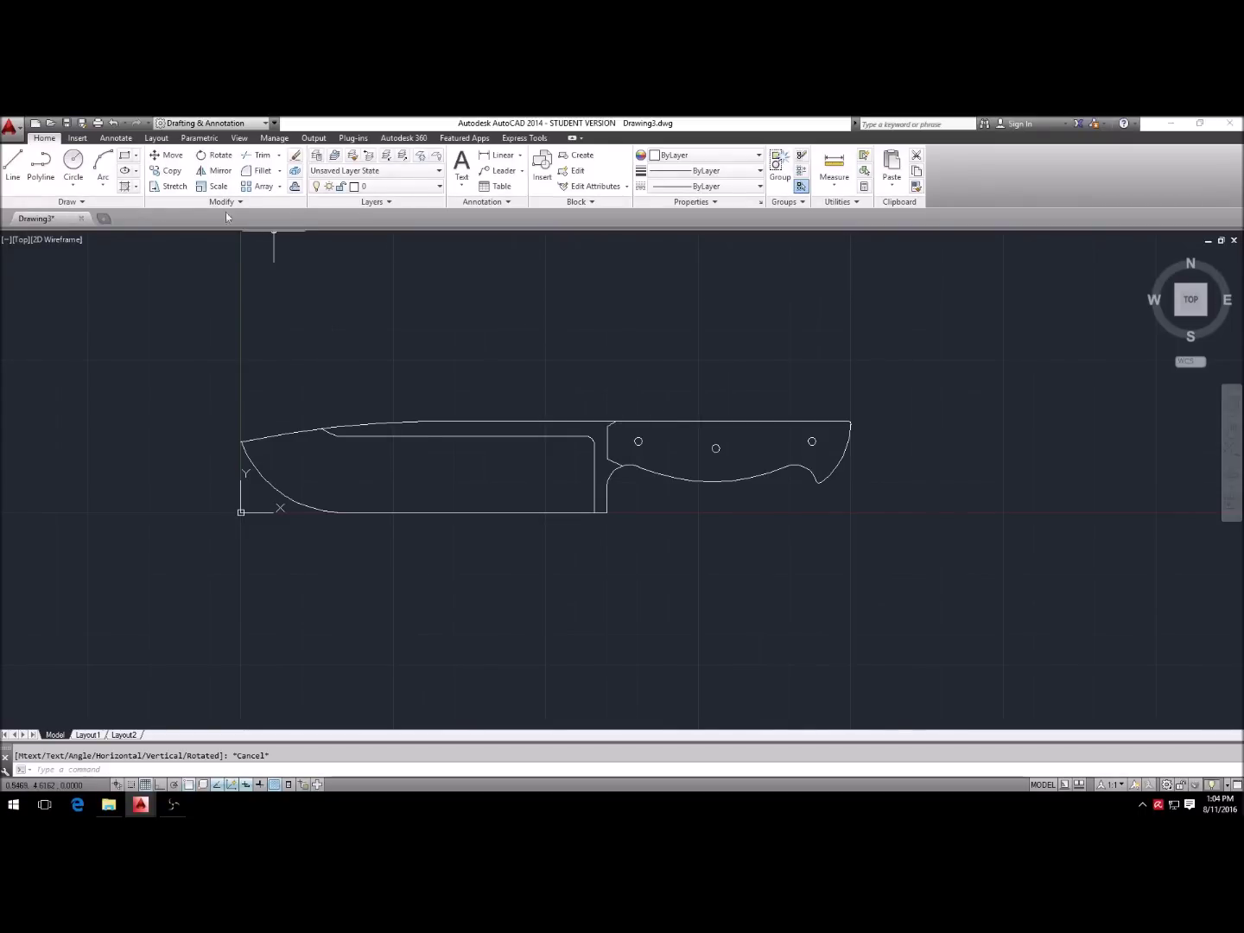
pyautogui.click(10, 128)
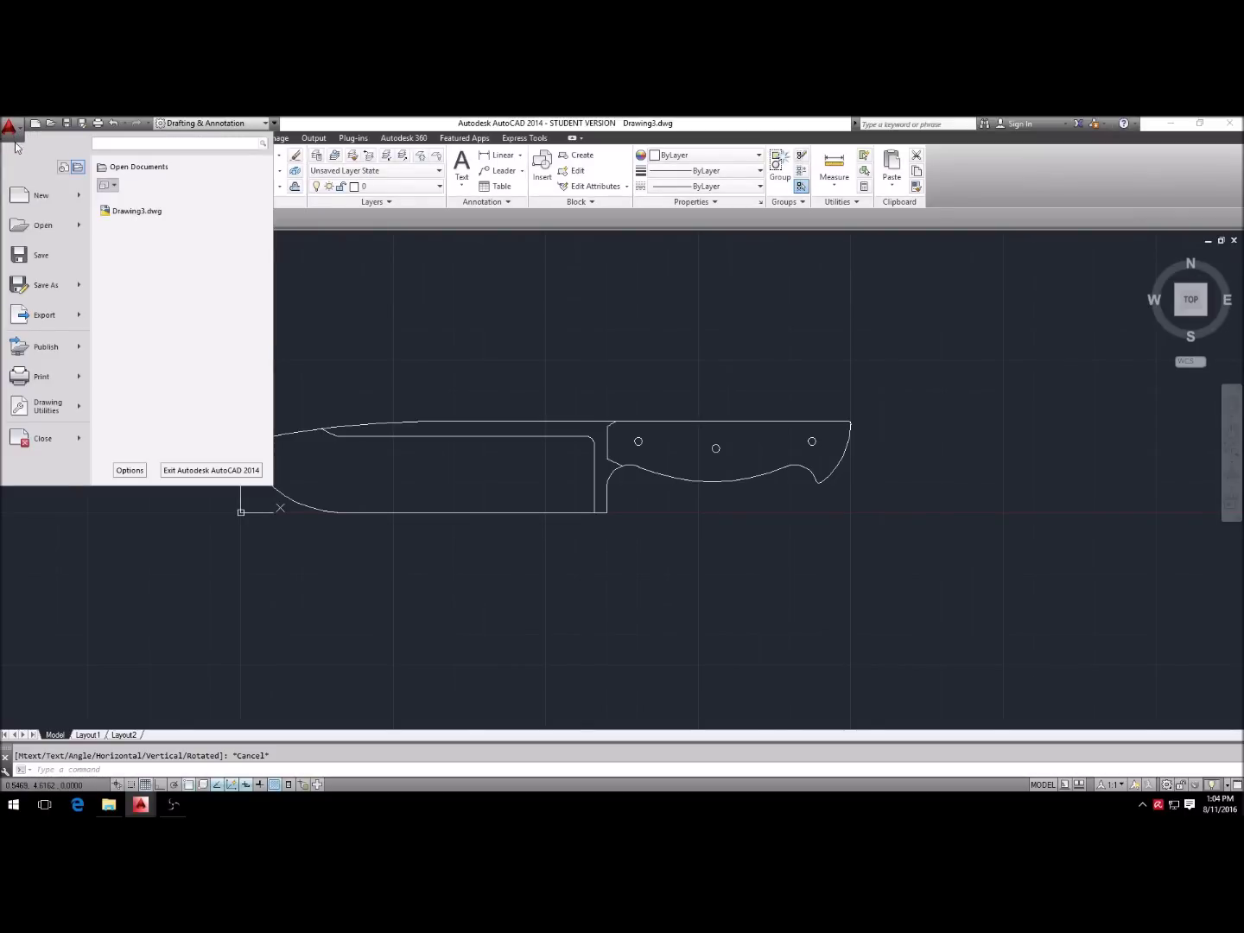
pyautogui.moveTo(40, 380)
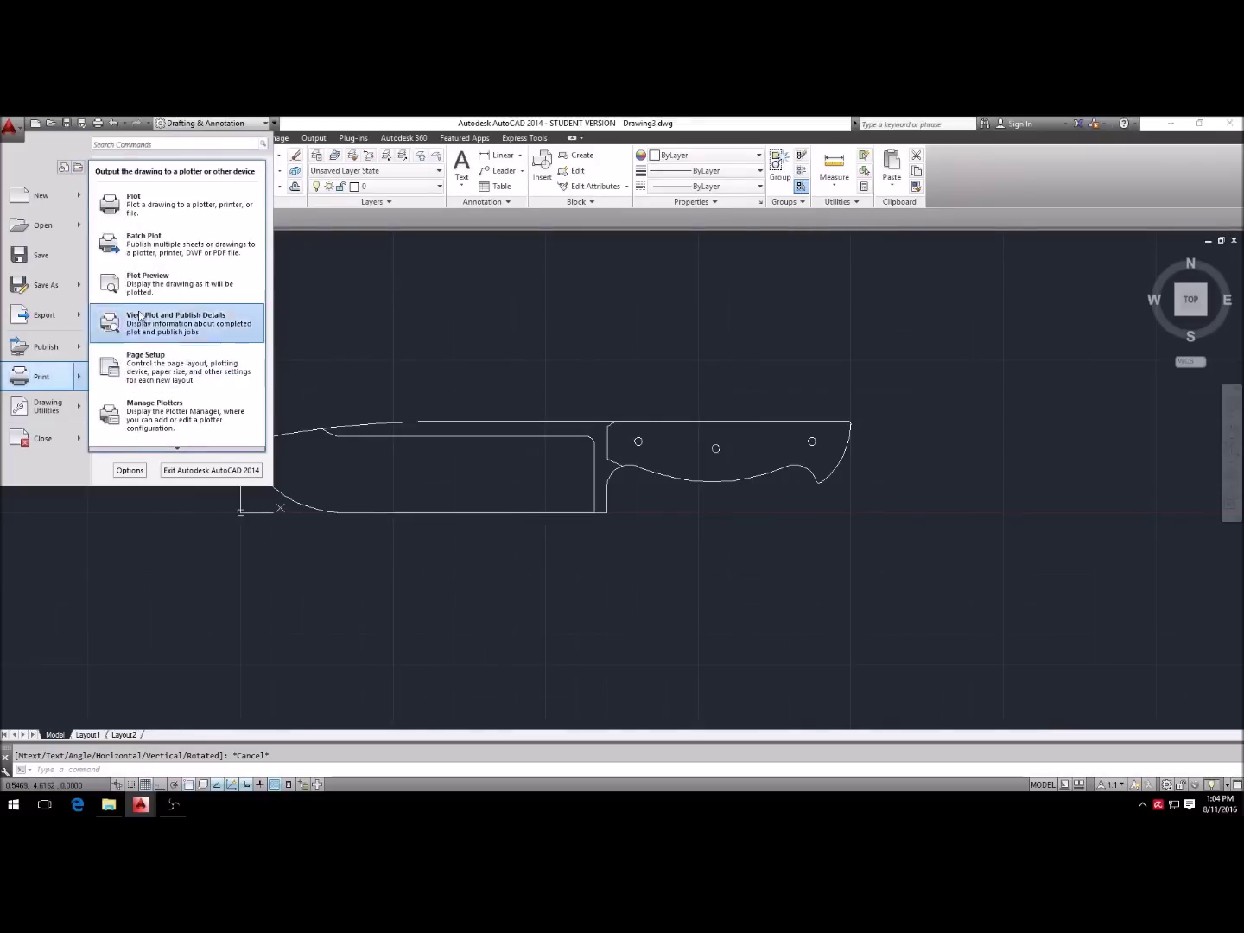
pyautogui.click(151, 207)
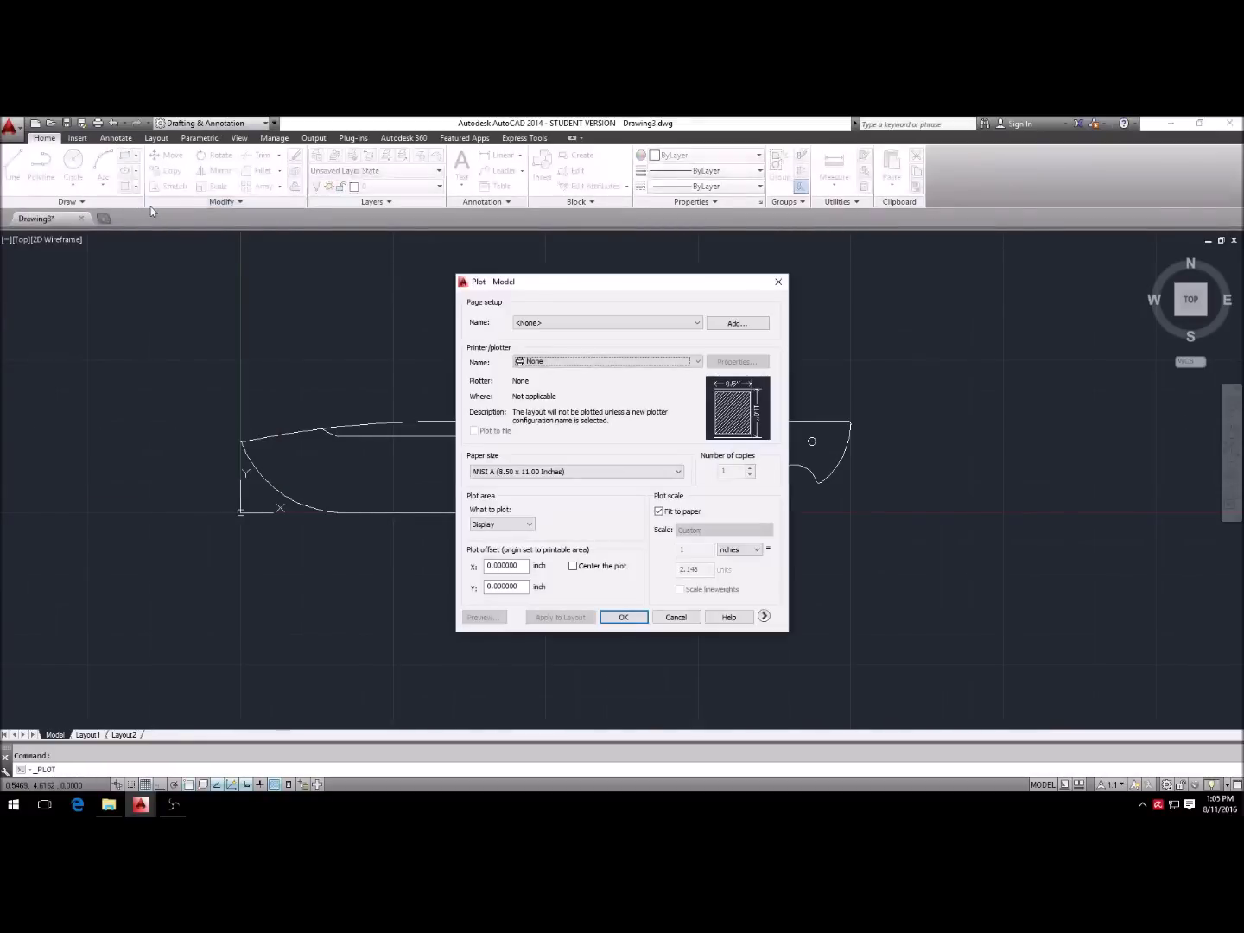
pyautogui.click(699, 362)
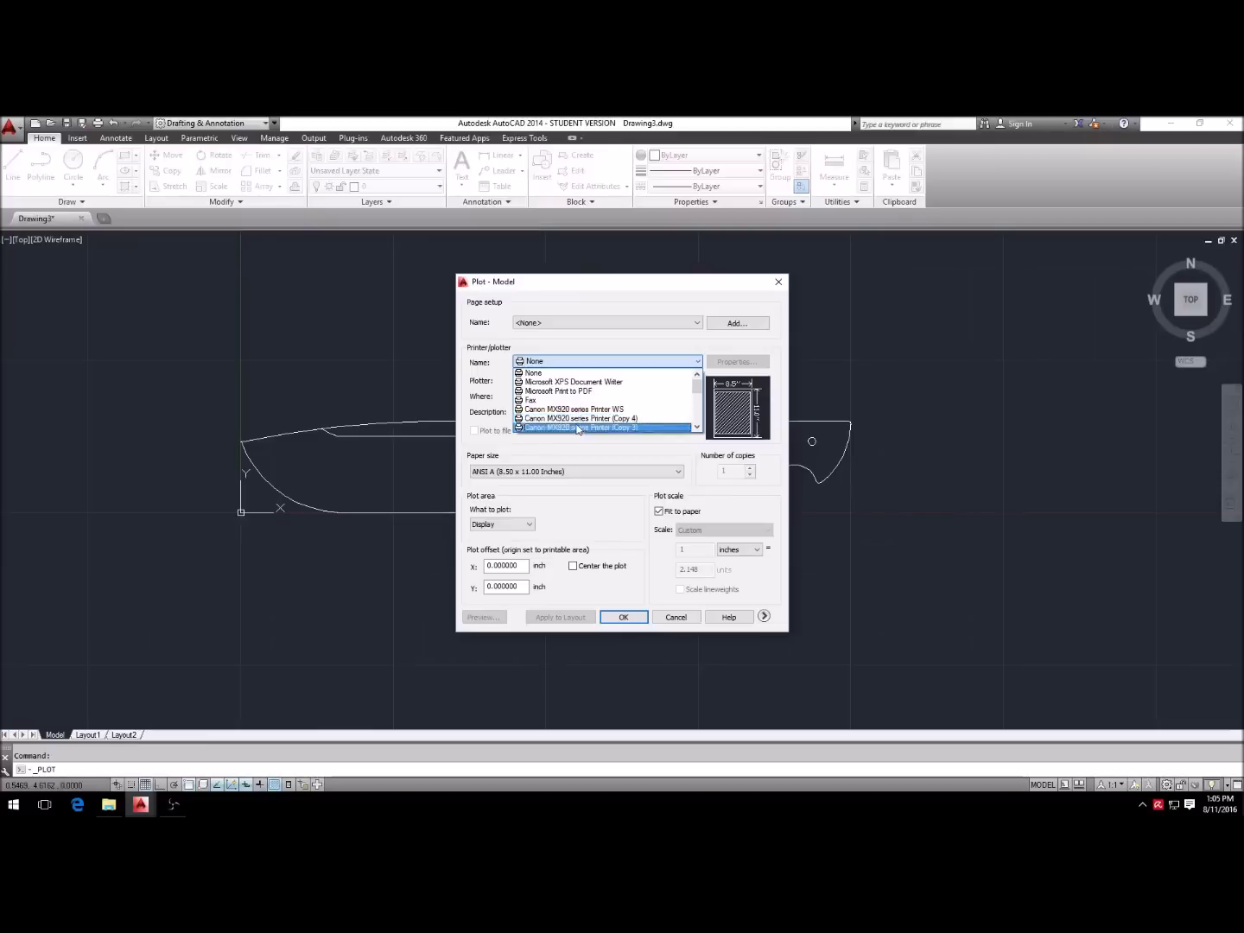
pyautogui.click(584, 411)
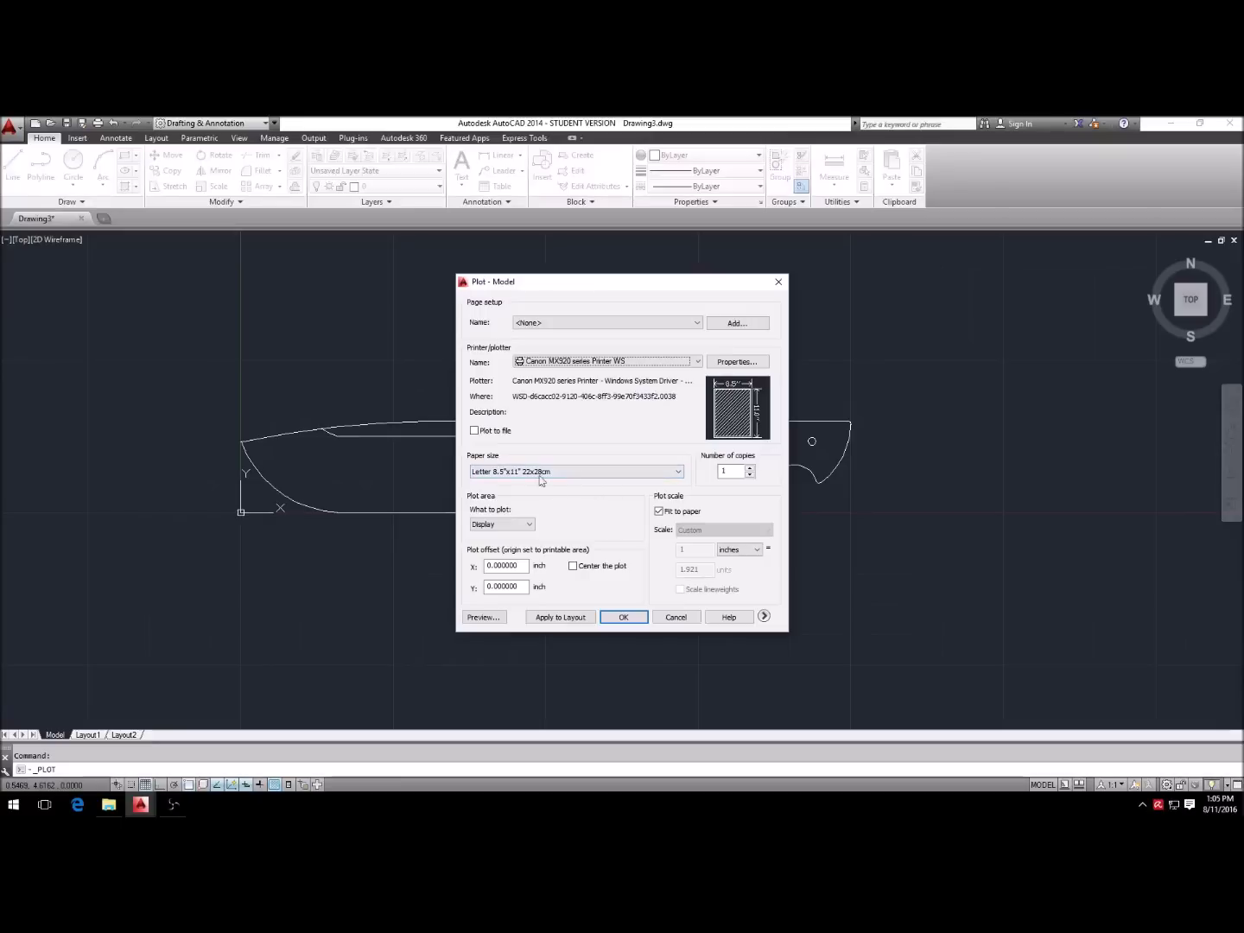
# Step: Set the plot area to Limits, turn off Fit to paper, choose 1:1 scale, and plot the drawing
pyautogui.click(531, 527)
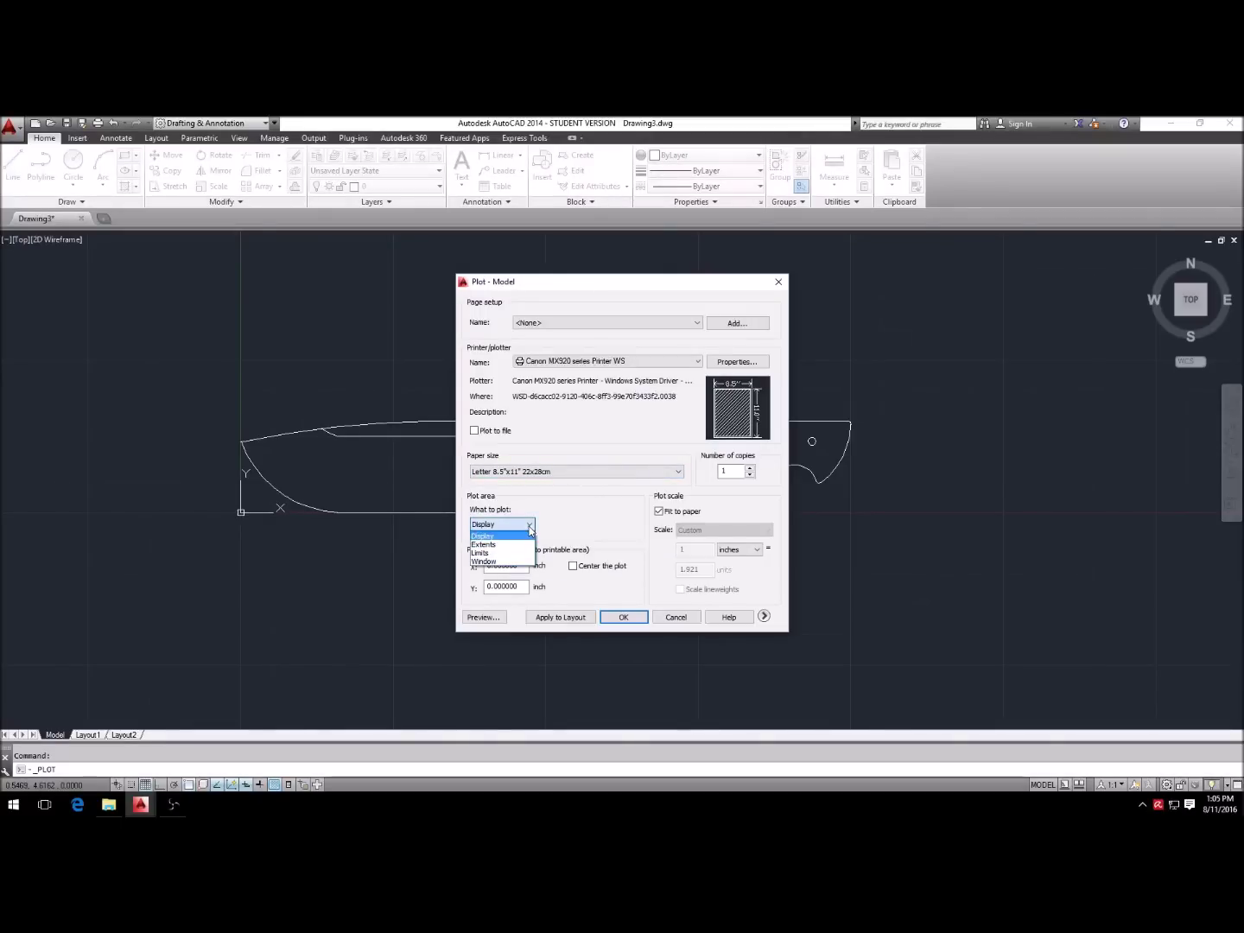
pyautogui.click(486, 553)
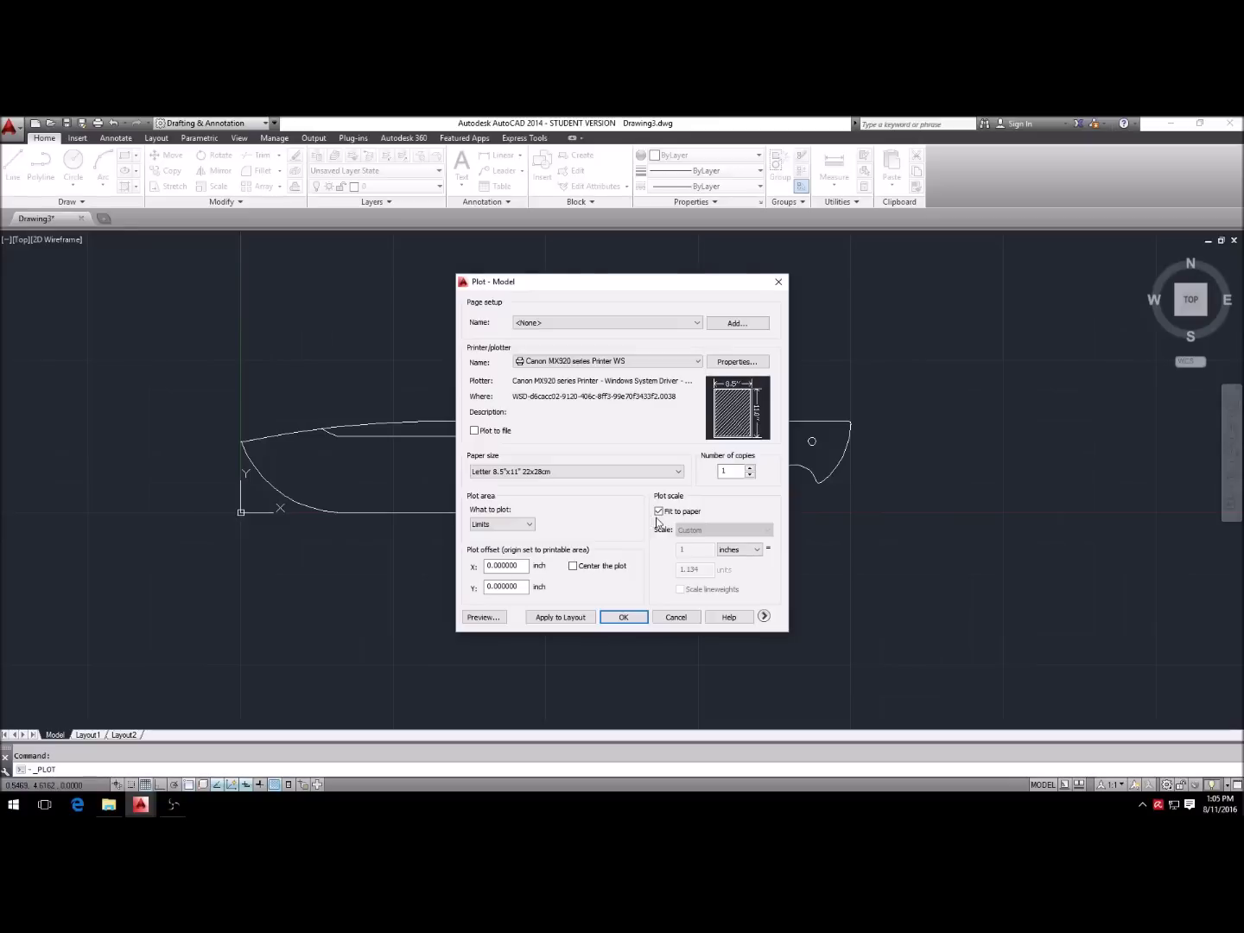
pyautogui.click(660, 512)
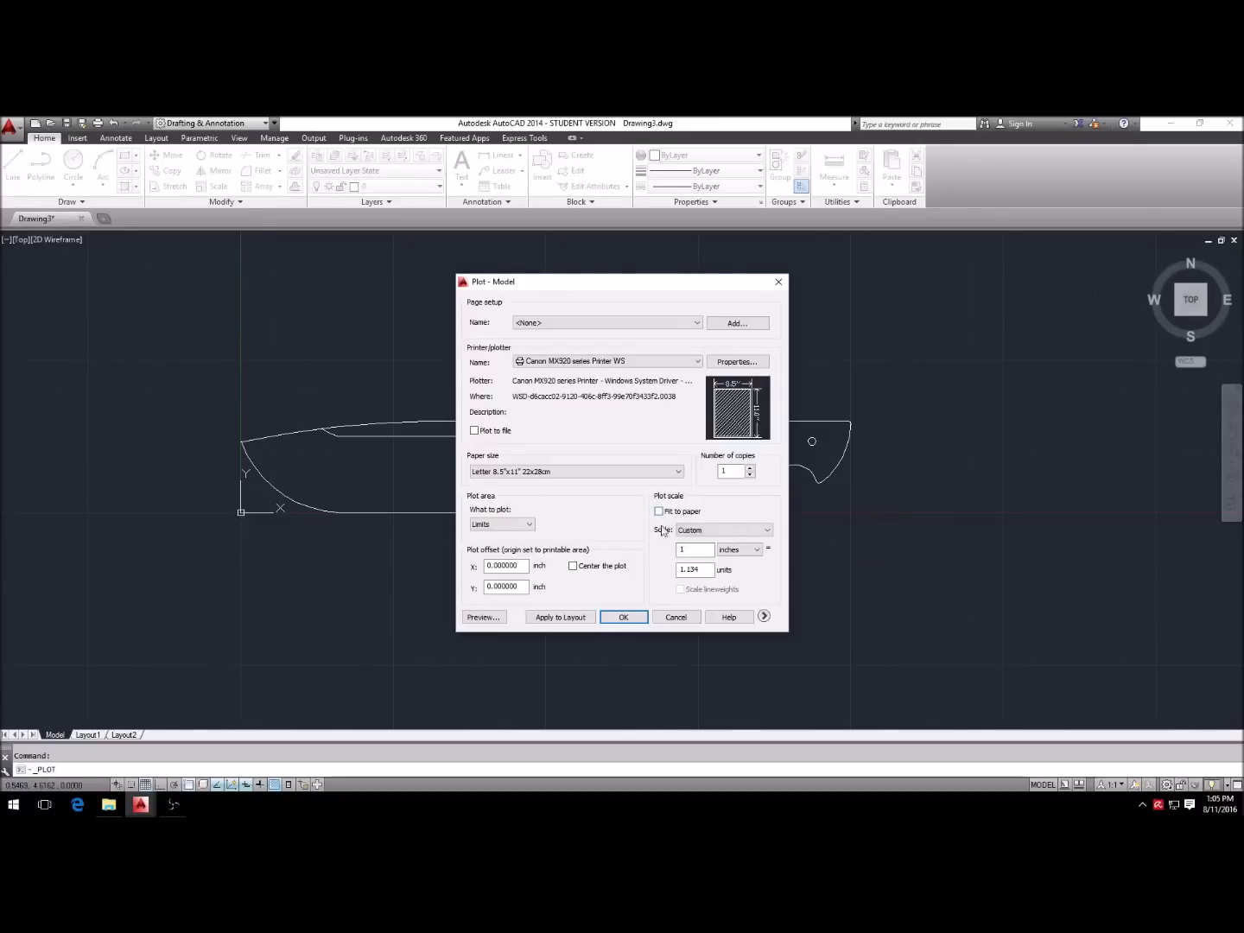
pyautogui.click(769, 530)
pyautogui.click(695, 548)
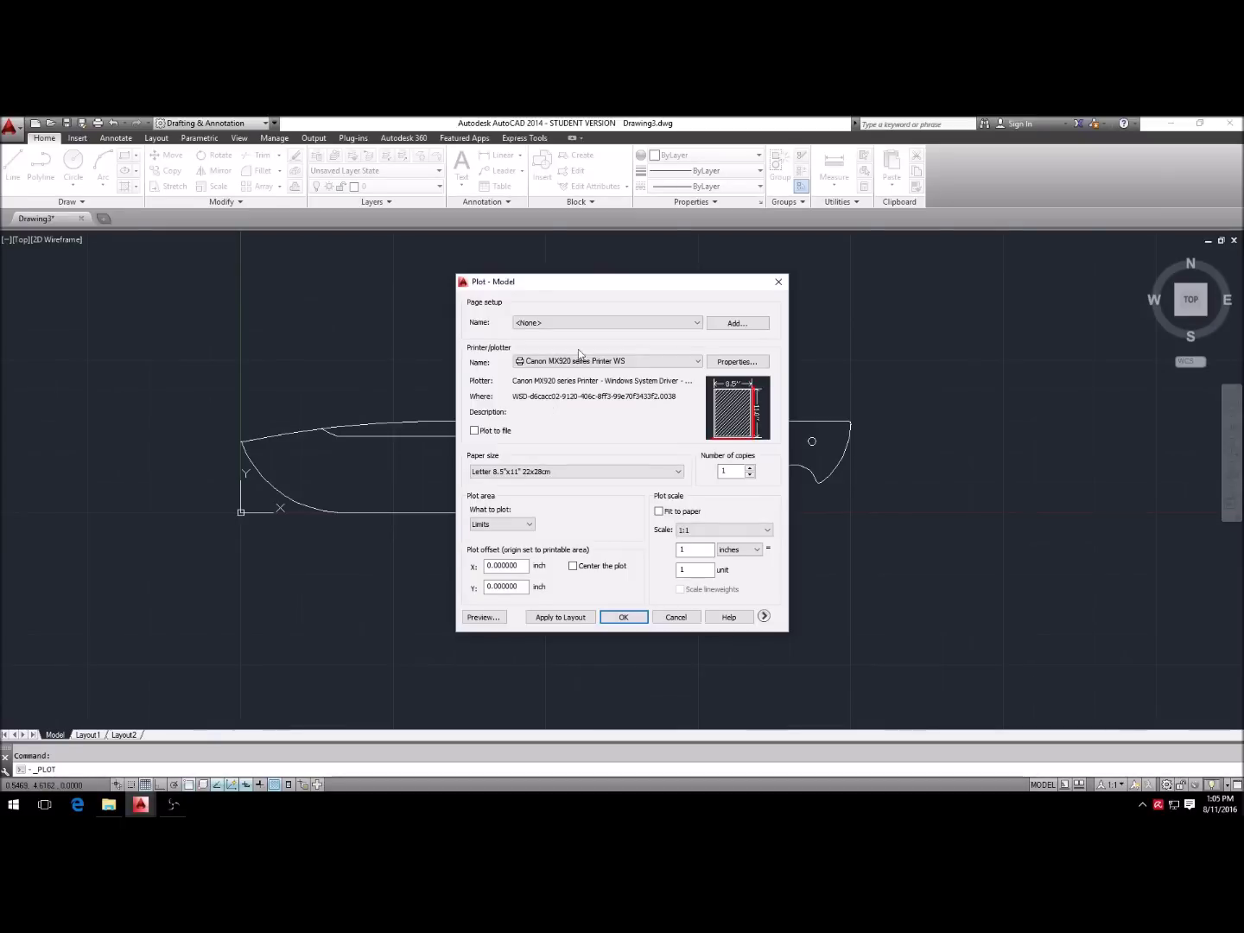
pyautogui.click(625, 617)
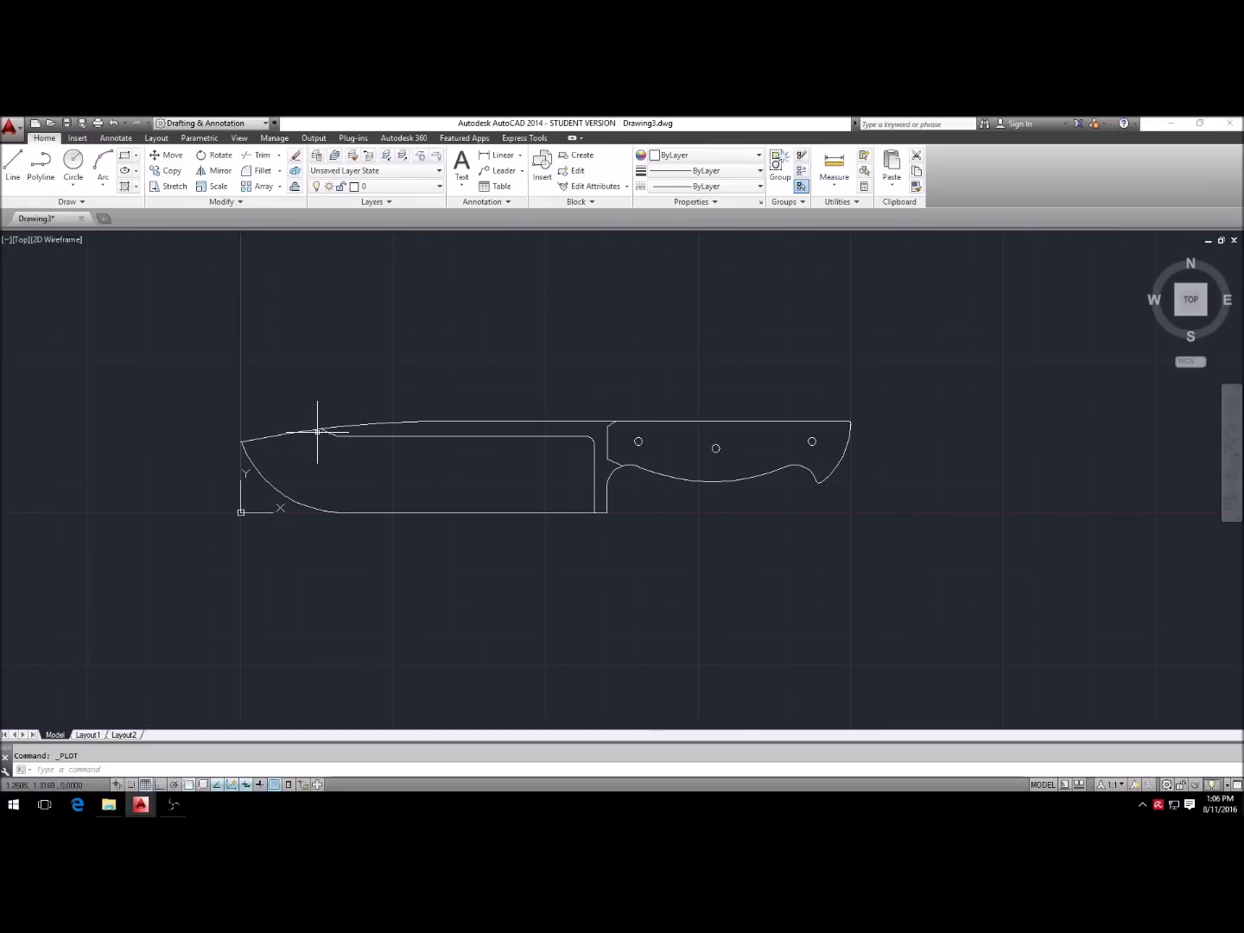
pyautogui.moveTo(333, 433)
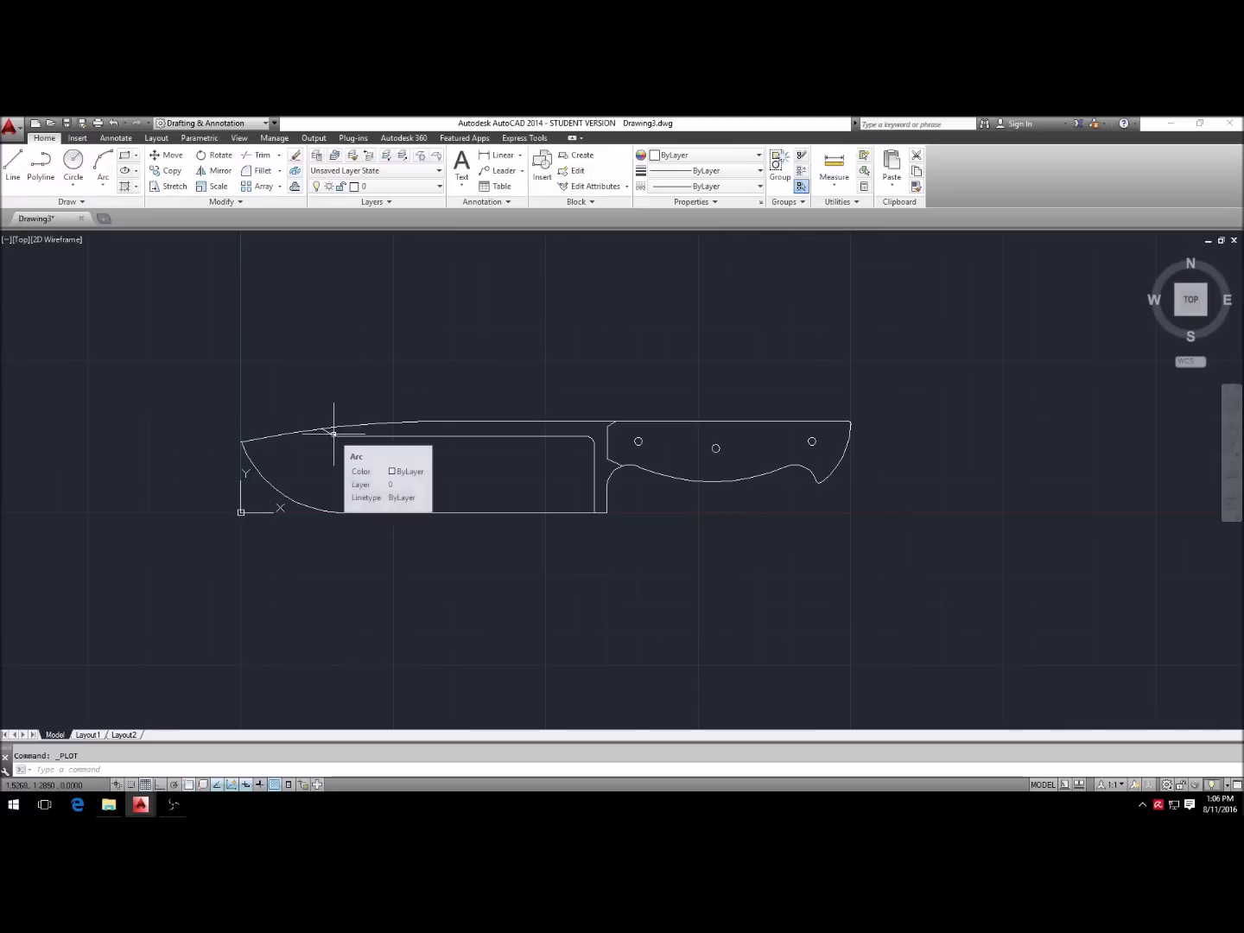